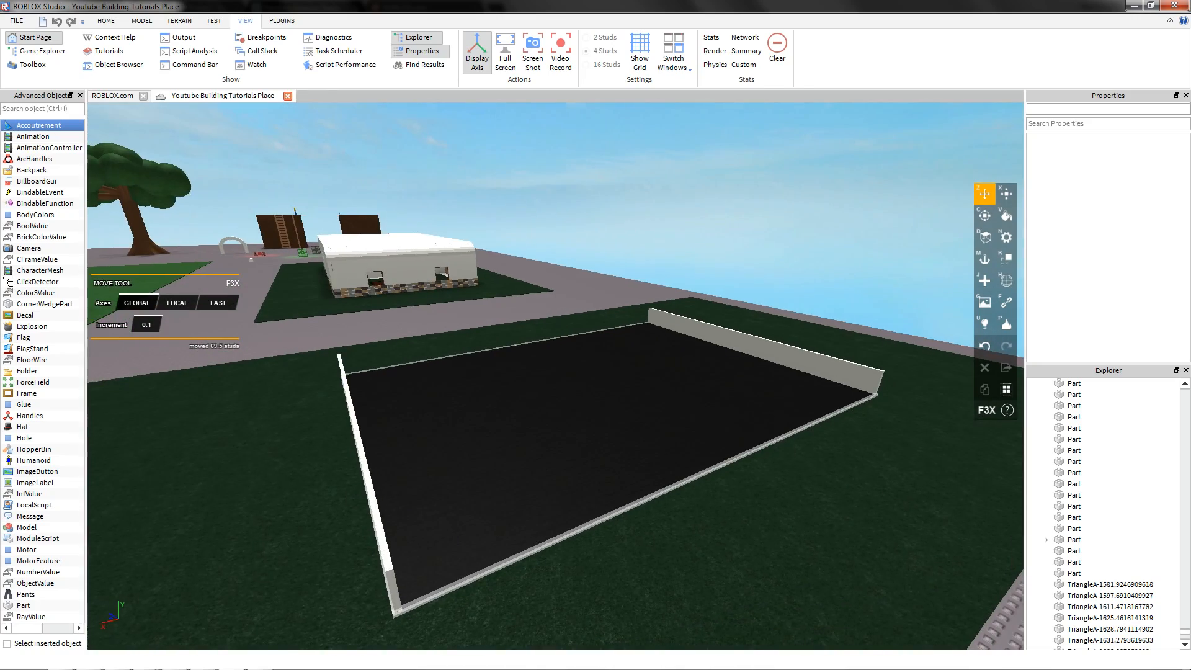
- Trim the black concrete floor slab to 69.9 studs long so its end fits the side wall
key("d")
key("a")
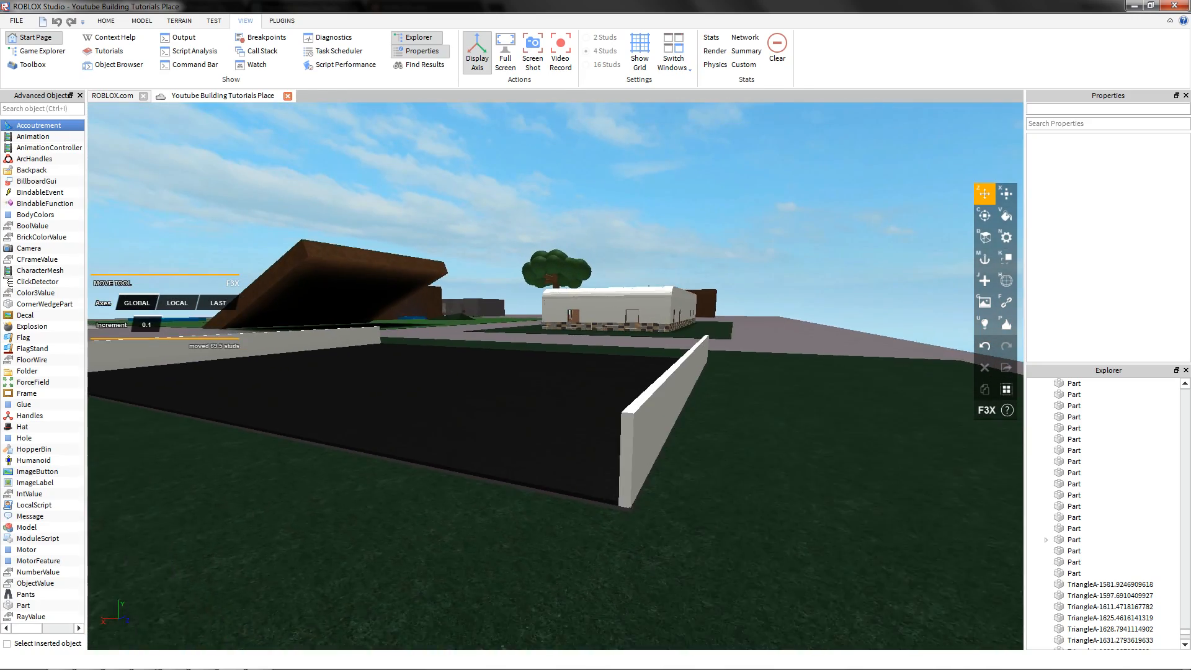
key("w")
left_click(527, 422)
key("e")
key("a")
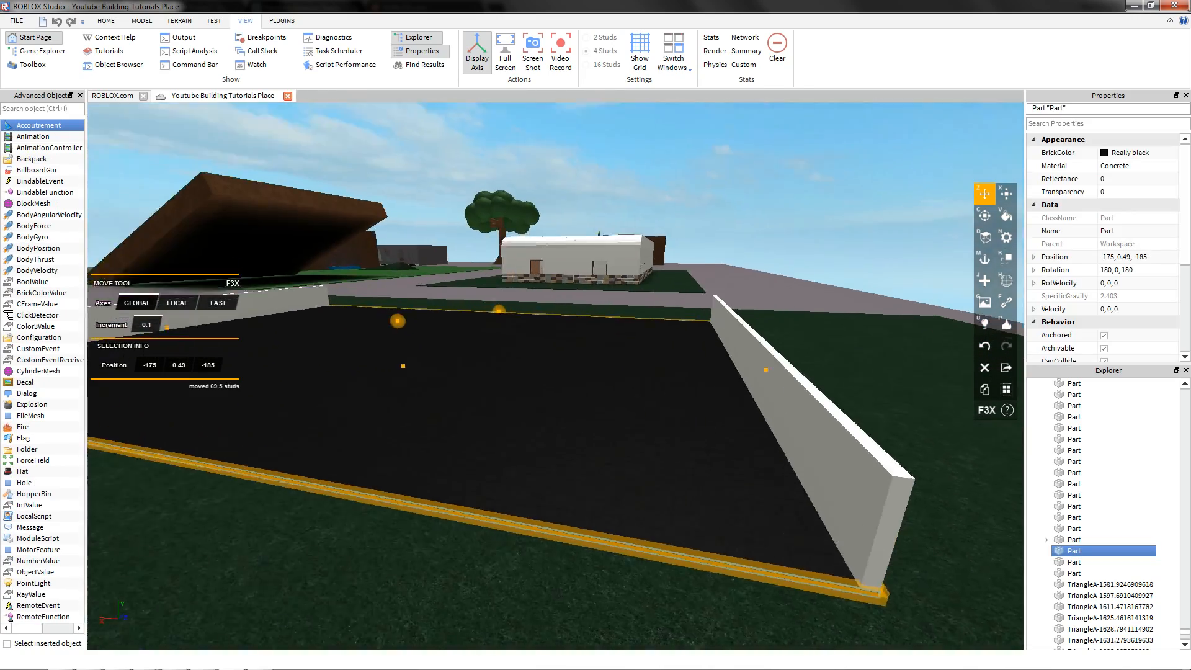
key("x")
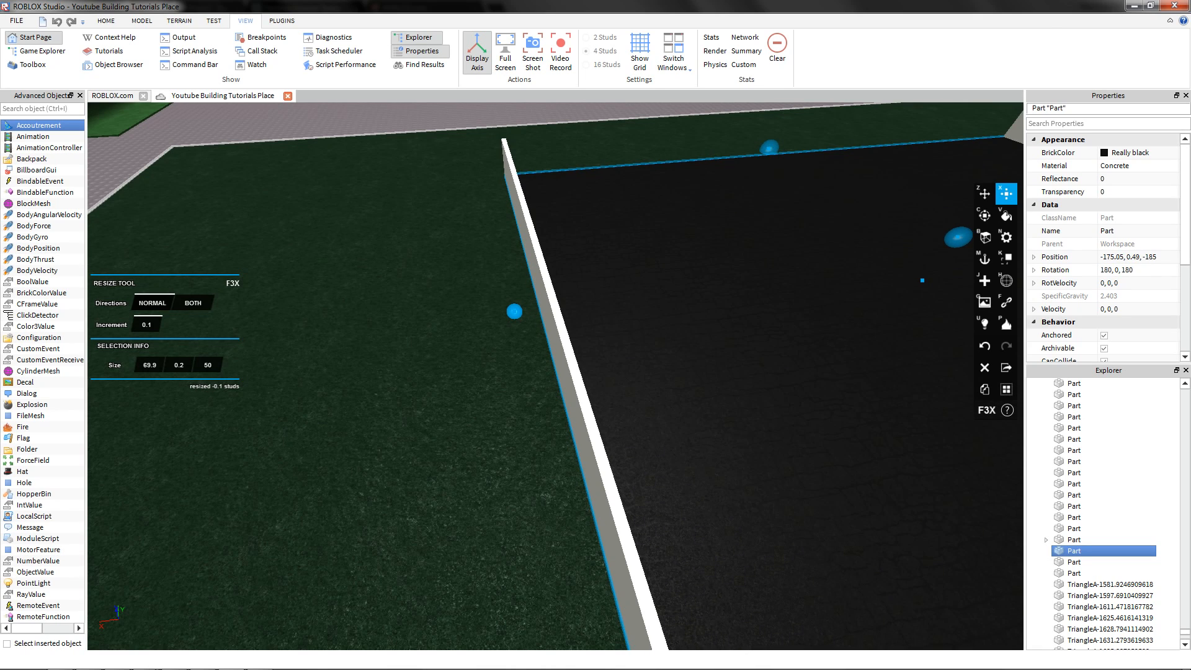
key("s")
key("d")
right_click_drag(490, 435, 455, 388)
key("a")
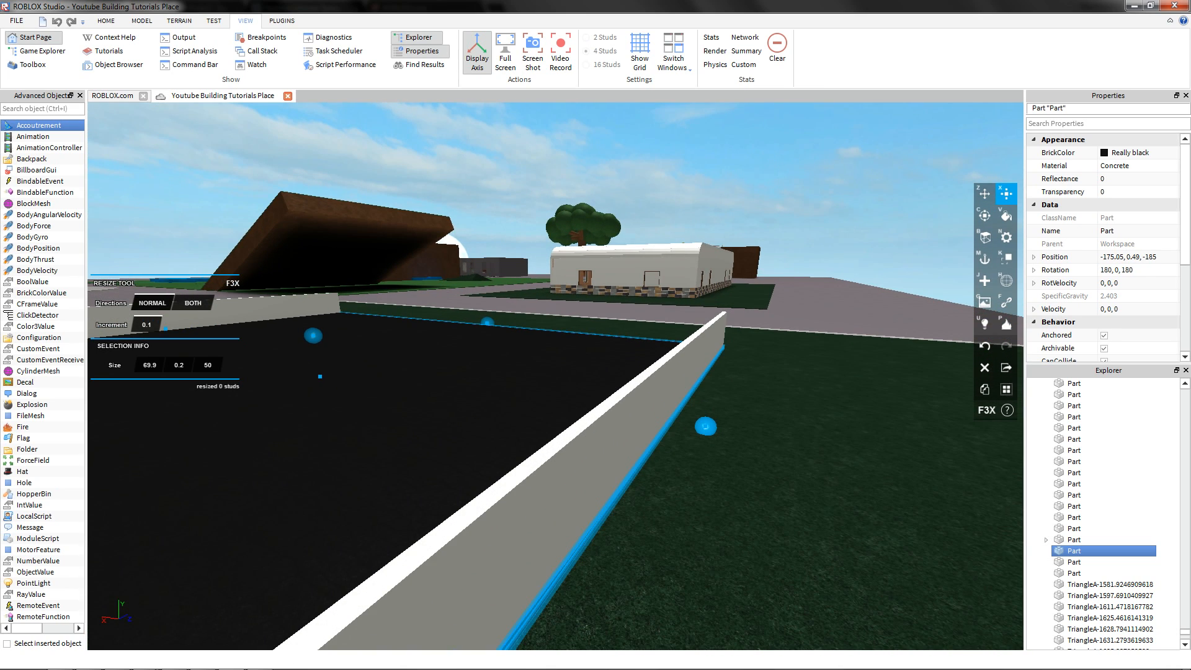
key("s")
key("a")
key("z")
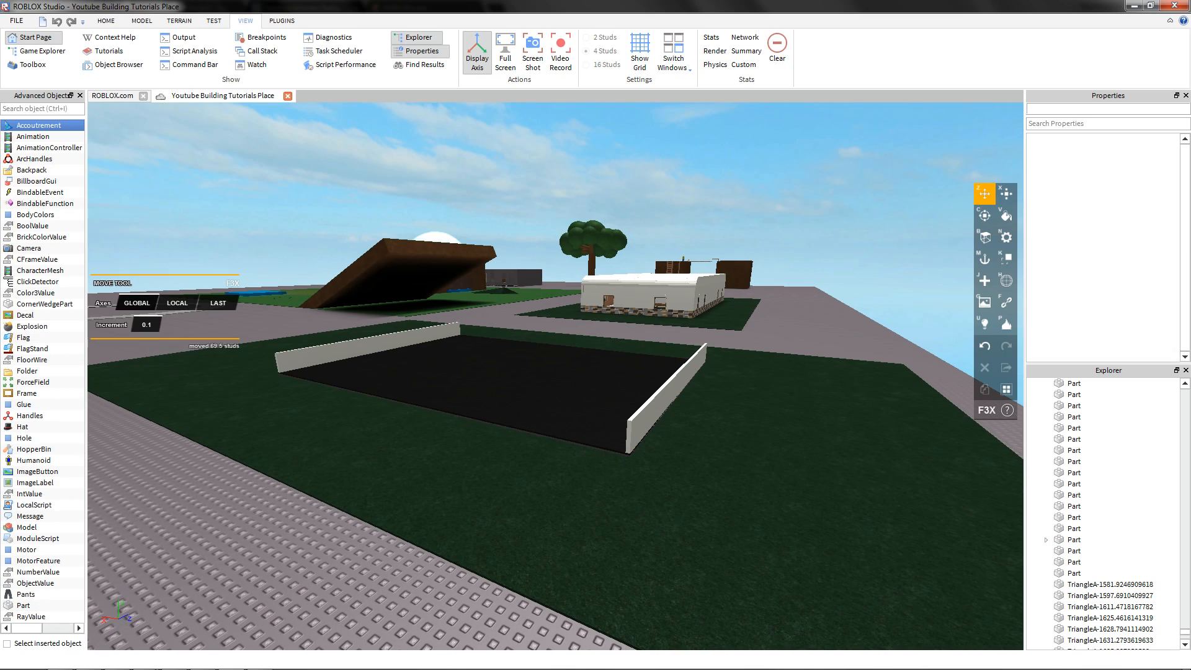
- Inspect the floor slab's edges and how they line up with the two side walls
key("w")
key("w")
right_click_drag(472, 397, 395, 431)
left_click(414, 410)
key("x")
key("f")
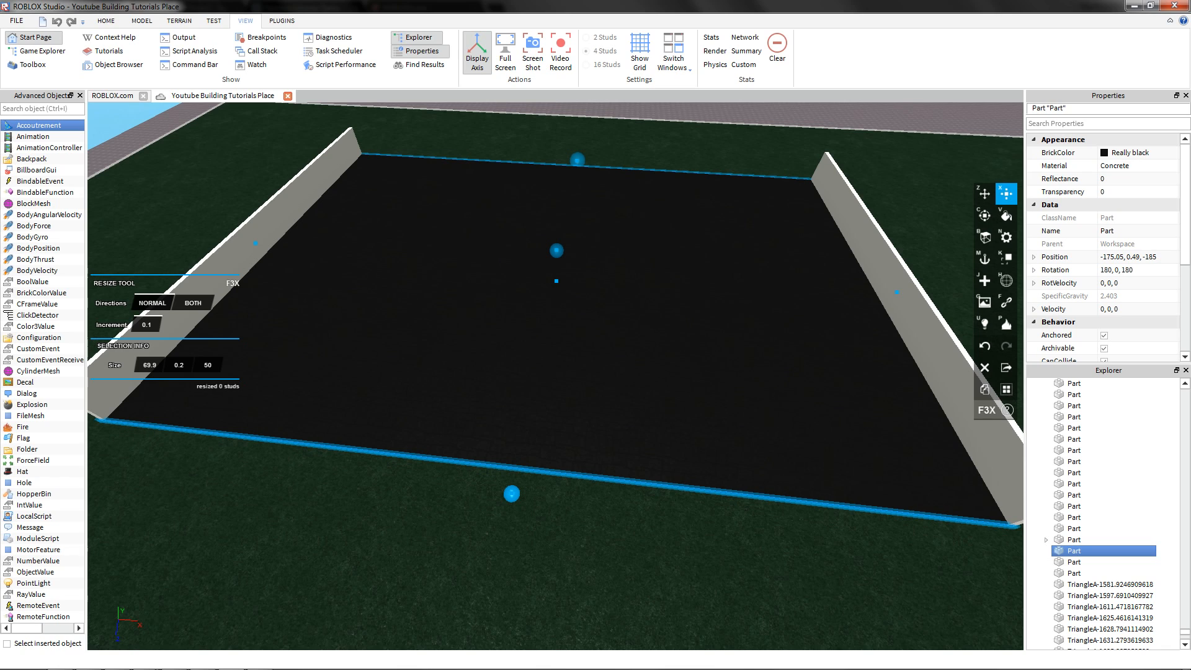
right_click_drag(434, 403, 273, 351)
key("w")
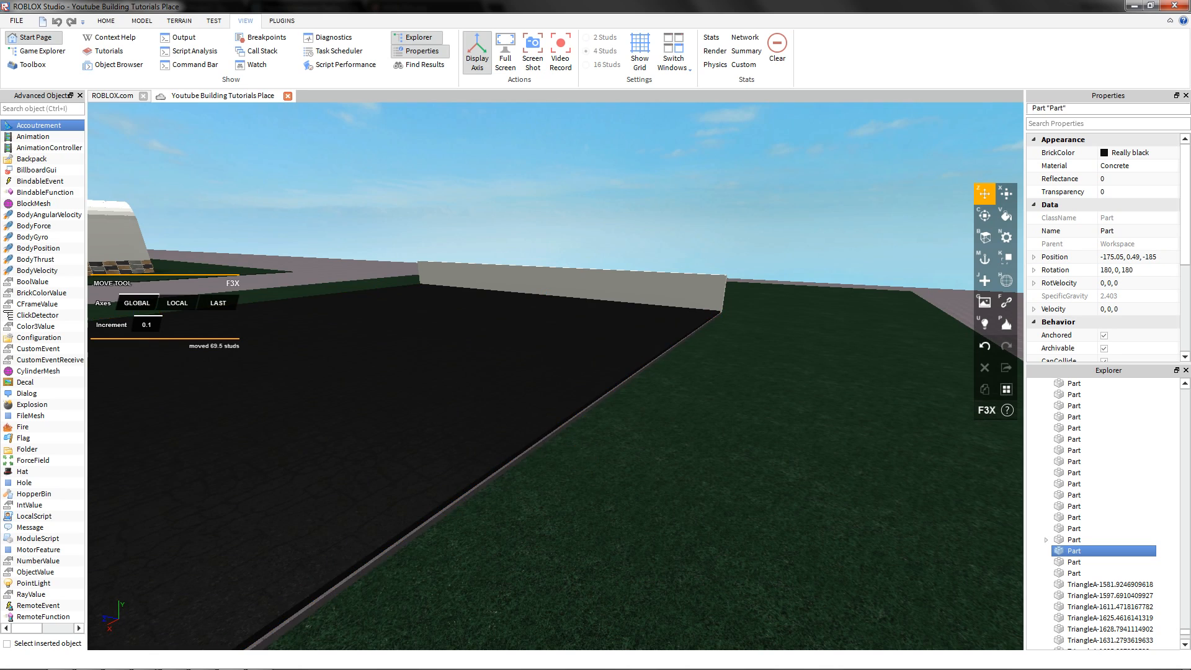
right_click_drag(555, 376, 587, 409)
key("w")
key("s")
key("s")
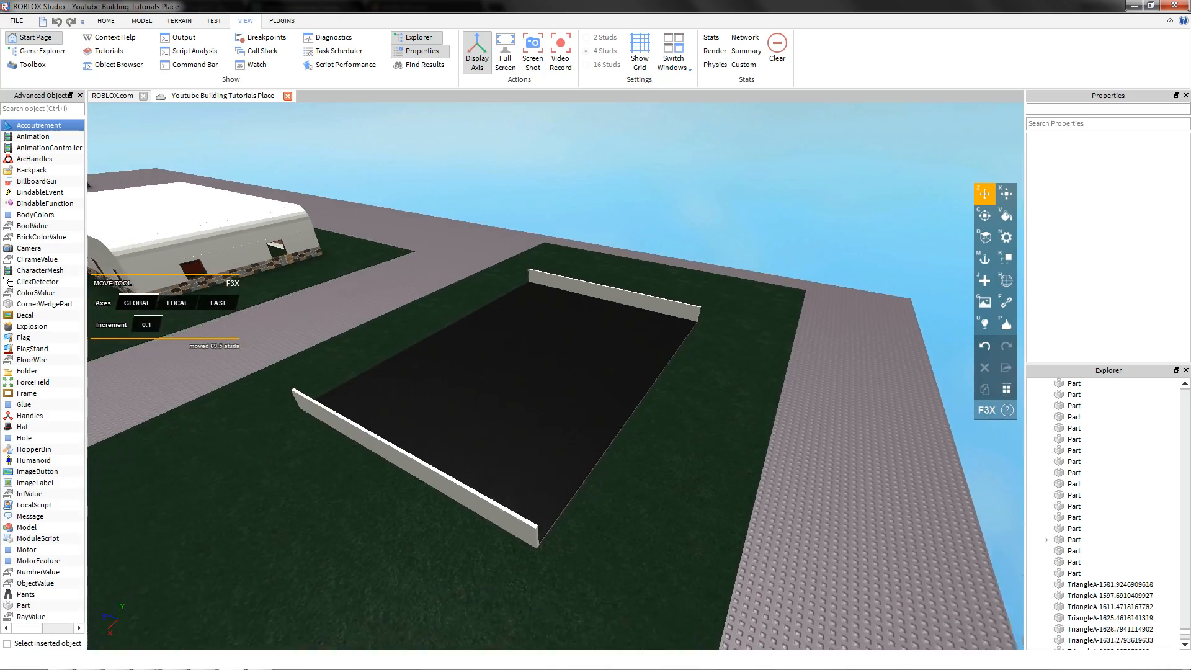
- Duplicate one of the side walls and offset the copy inward over the floor
key("w")
key("w")
right_click_drag(586, 409, 555, 443)
key("s")
key("w")
key("s")
key("w")
key("w")
key("w")
key("s")
key("w")
key("w")
key("d")
key("w")
key("a")
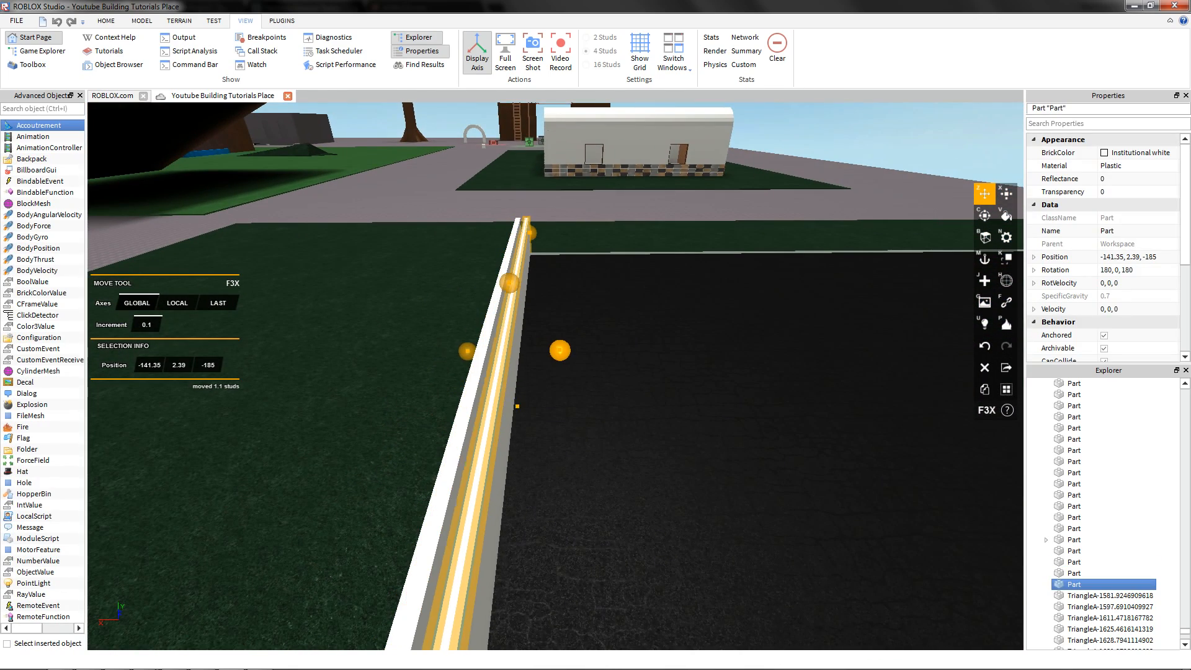
- Set the copy against the side wall and shrink it to a 0.5 × 4 × 0.5 stud post at the floor corner
key("d")
right_click_drag(555, 443, 428, 447)
key("x")
left_click_drag(473, 263, 526, 367)
key("d")
key("w")
key("d")
right_click_drag(527, 366, 512, 394)
key("a")
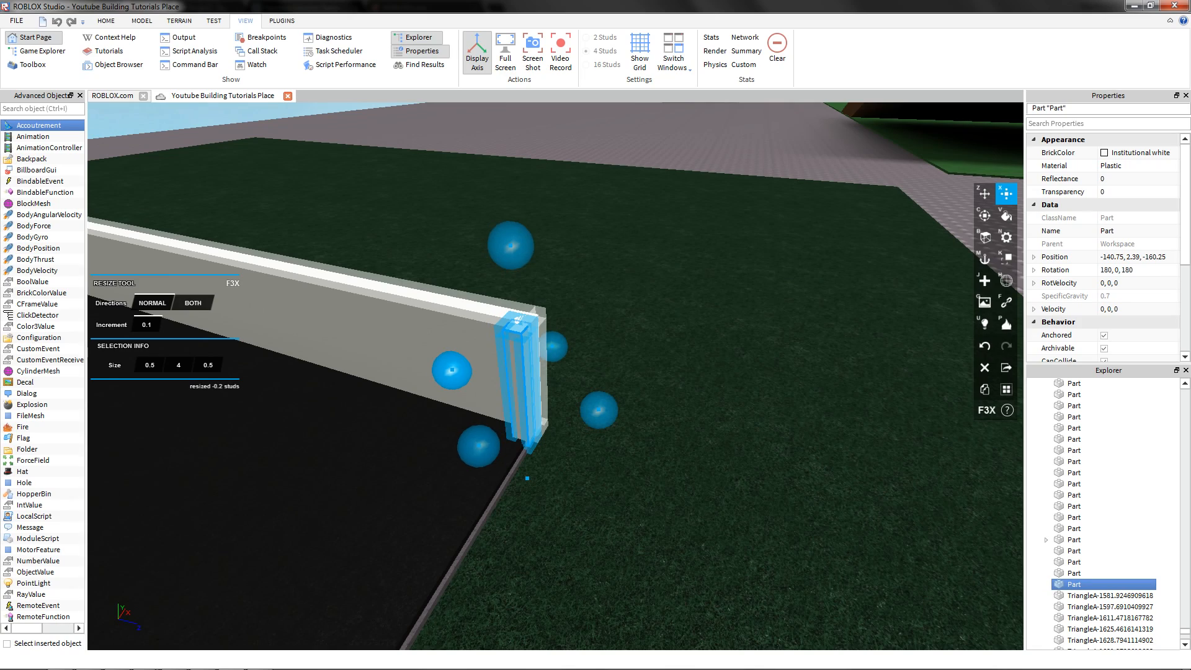
- Stretch the corner post along the open floor edge to 69 studs so it spans between the two side walls
key("d")
right_click_drag(452, 371, 434, 389)
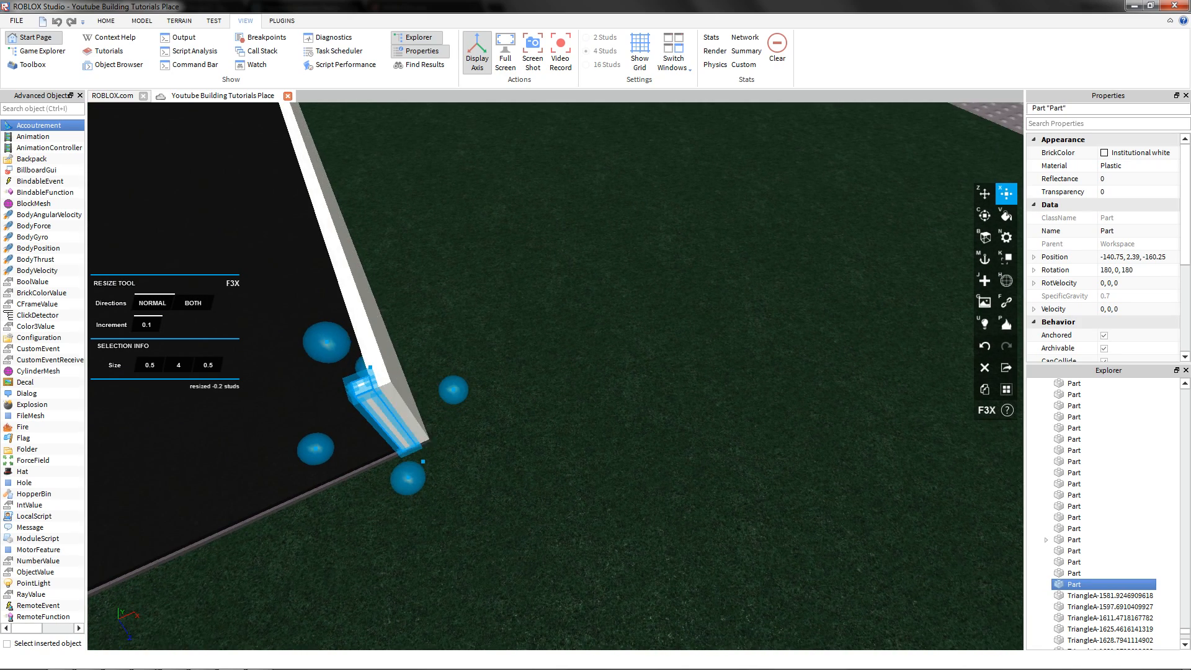
left_click_drag(316, 448, 375, 378)
key("a")
right_click_drag(285, 465, 375, 378)
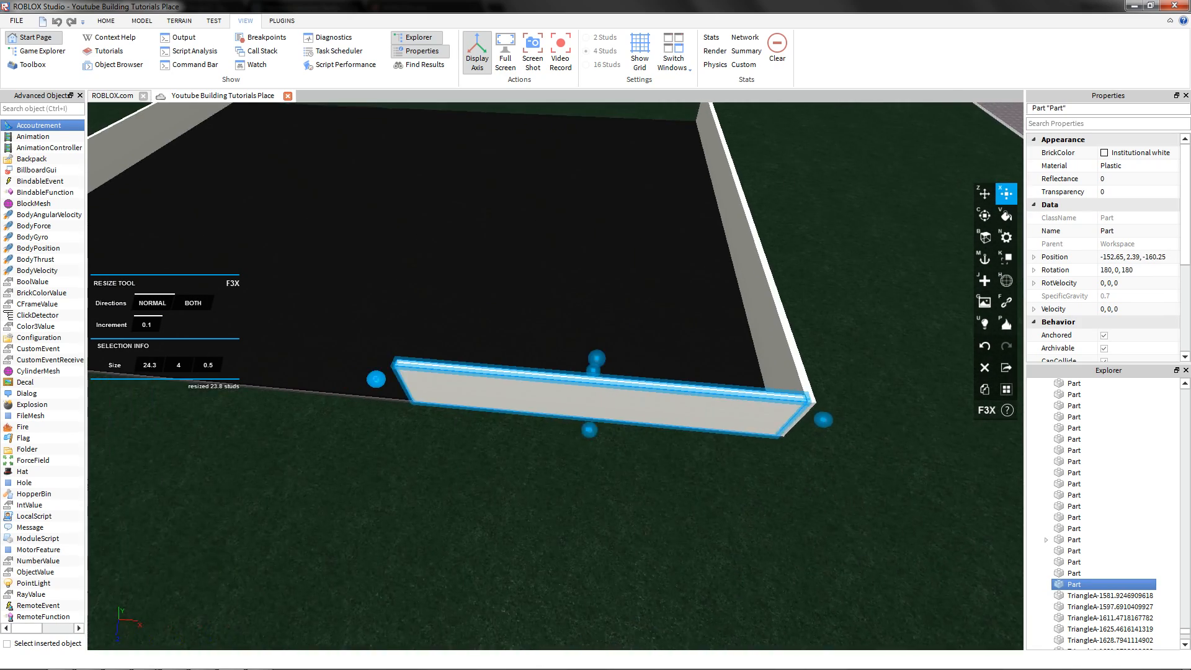
left_click_drag(375, 378, 333, 441)
right_click_drag(375, 378, 333, 441)
left_click_drag(332, 441, 392, 509)
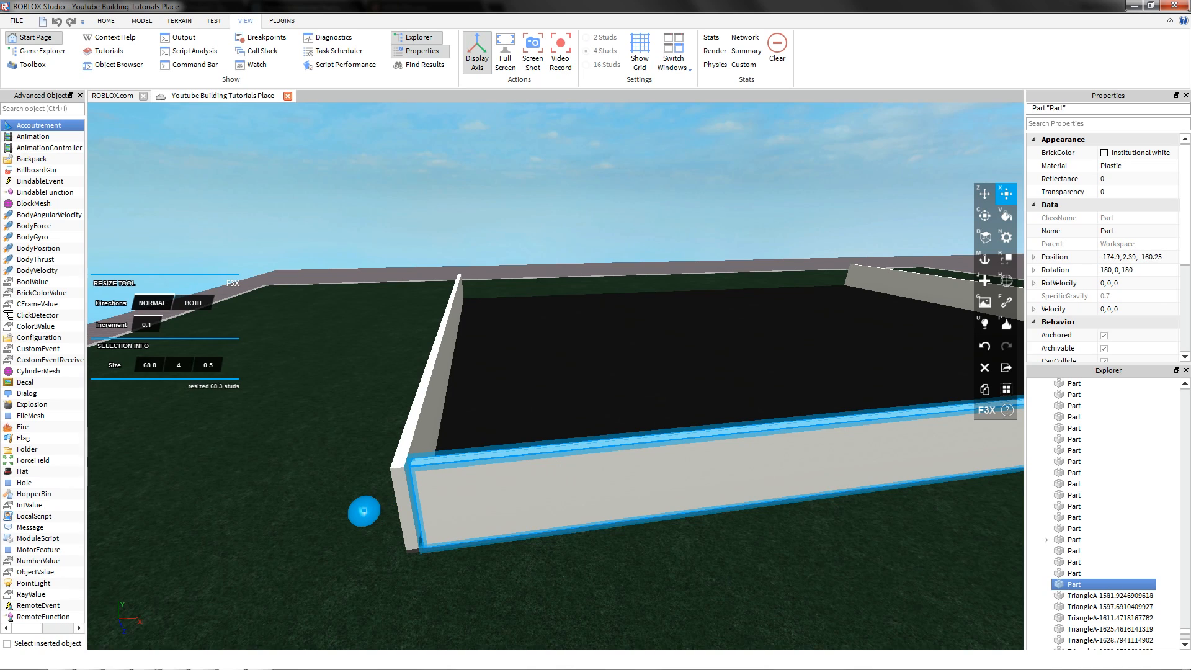
left_click(347, 527)
key("a")
right_click_drag(347, 496, 422, 515)
left_click(484, 533)
- Duplicate the 69-stud end wall and move the copy 49.6 studs to the opposite open edge of the floor
key("z")
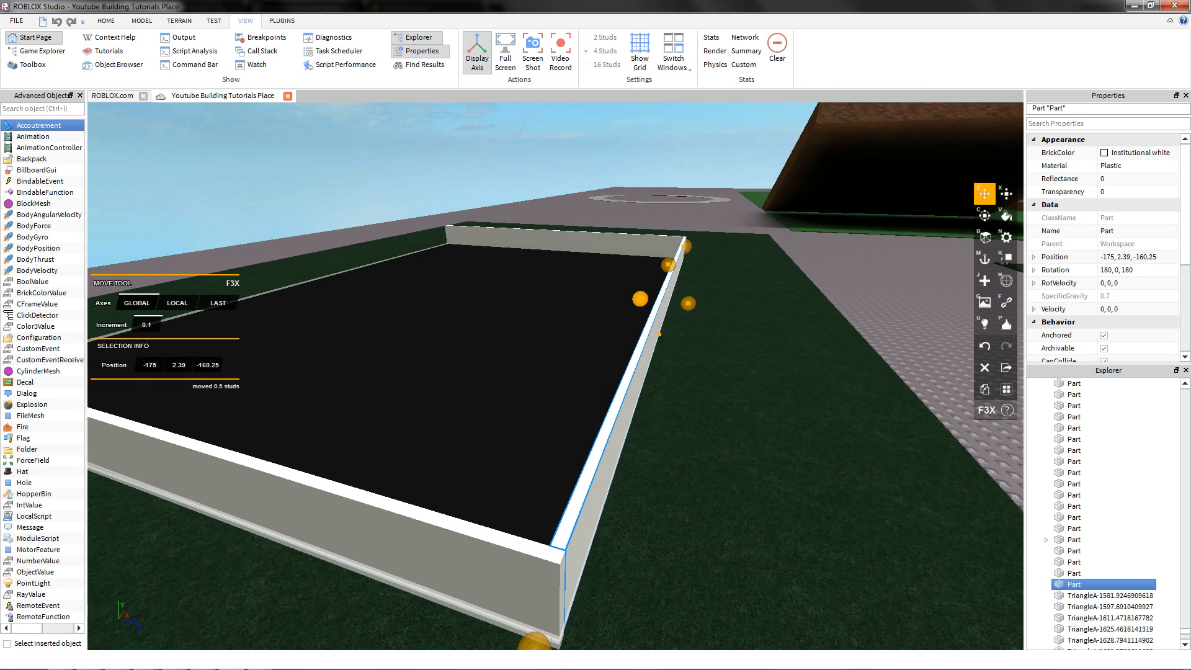
key("shift+c")
left_click_drag(640, 299, 577, 294)
key("w")
right_click_drag(576, 294, 744, 322)
mouse_move(429, 376)
left_mouse_down()
mouse_move(450, 416)
mouse_move(546, 412)
left_mouse_up()
right_click_drag(545, 411, 596, 428)
left_click_drag(596, 428, 609, 425)
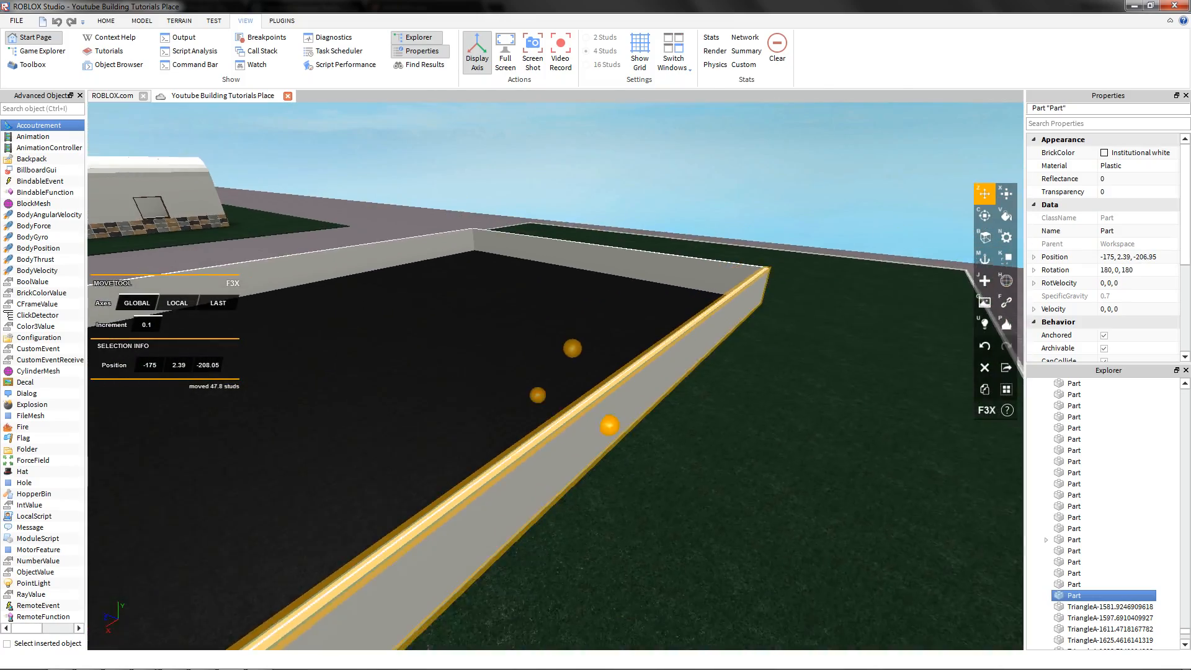
right_click_drag(609, 425, 620, 396)
left_click_drag(619, 396, 589, 395)
left_click(639, 404)
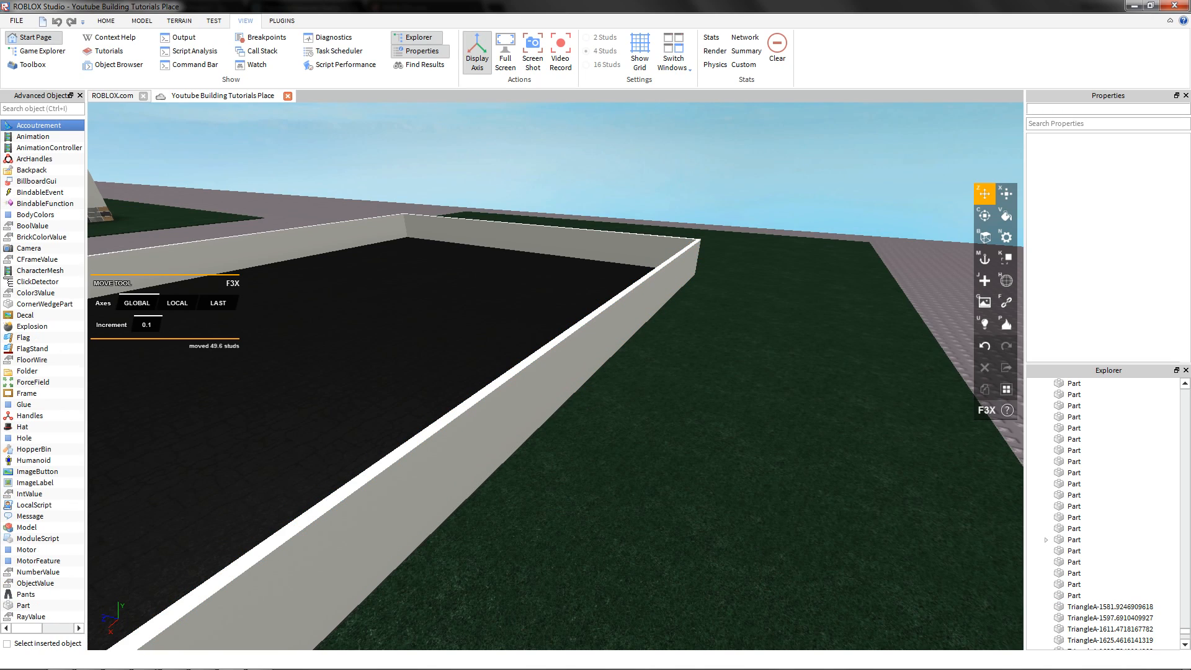
- Set the length of the duplicated end wall to 35 studs
right_click_drag(639, 404, 620, 369)
key("s")
key("s")
left_click(651, 354)
key("x")
key("s")
key("s")
key("d")
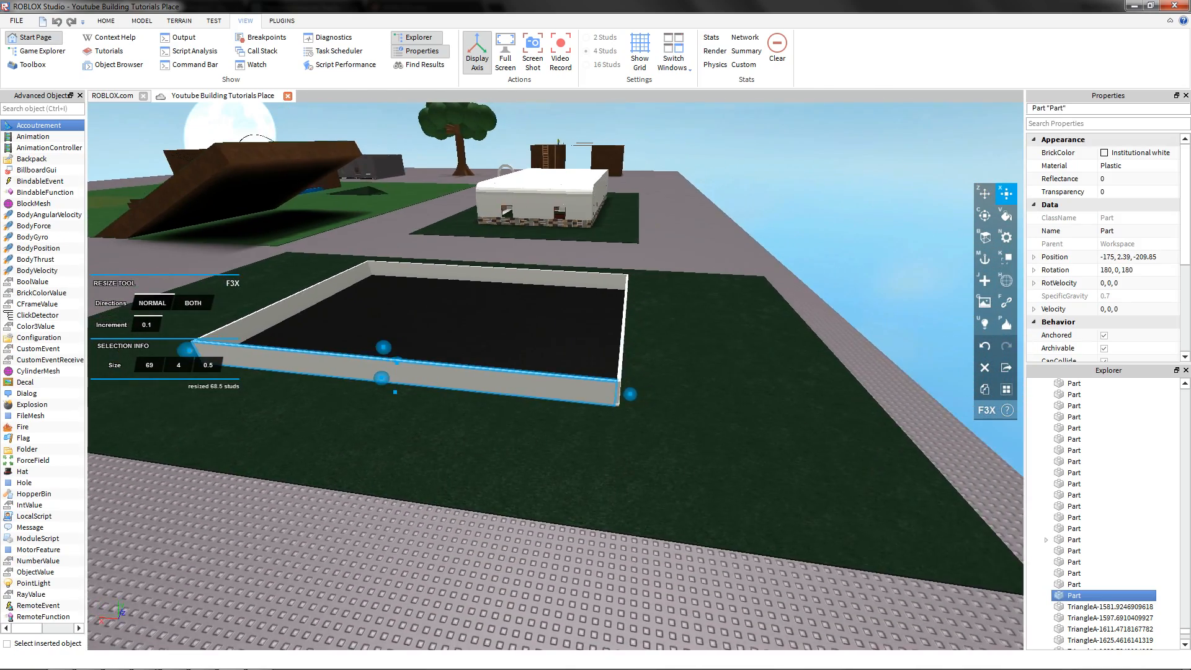
key("w")
key("a")
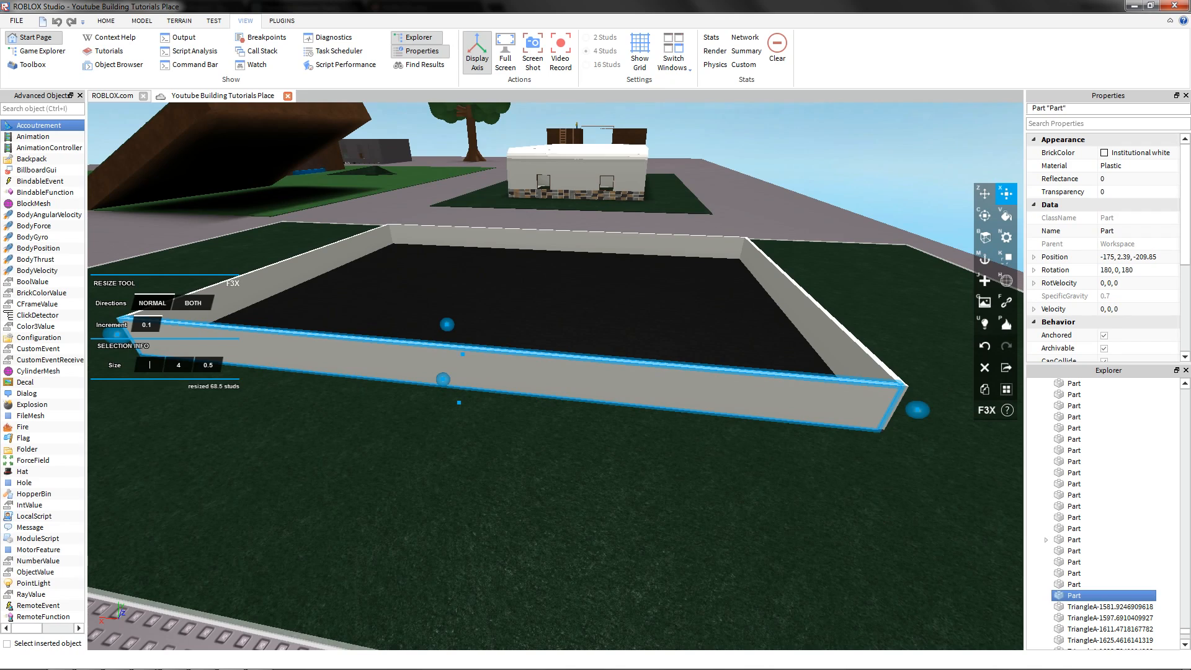
type("35")
key("Return")
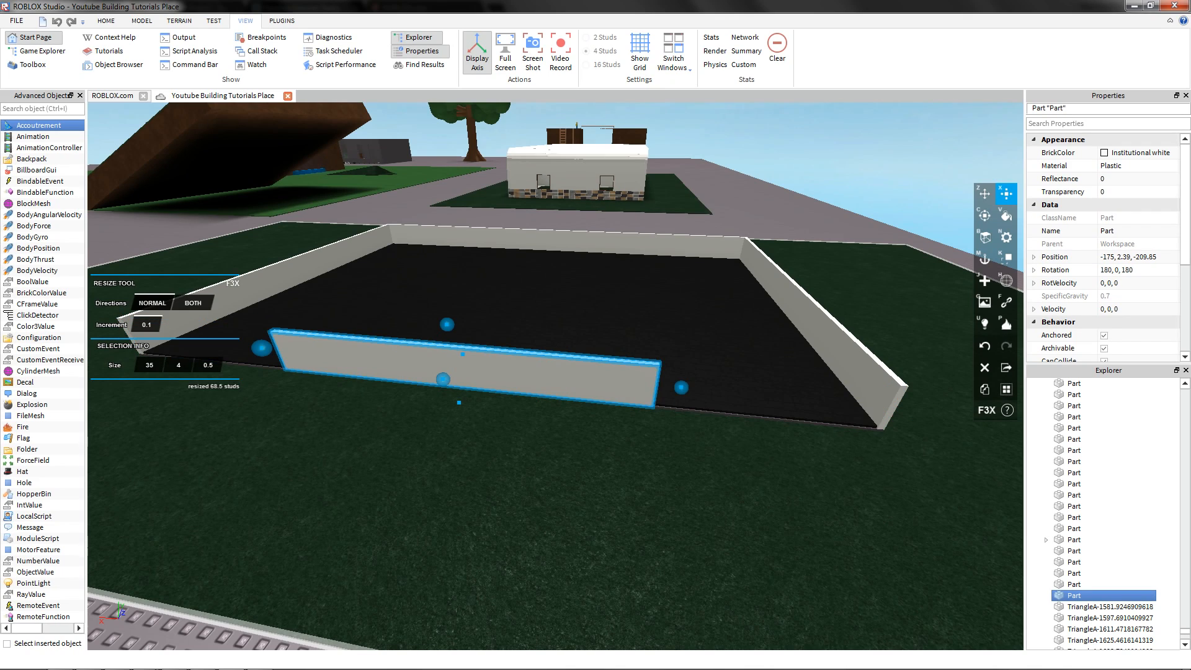
- Move the 35-stud wall 17 studs along the floor edge into the corner with the side wall
key("w")
key("a")
right_click_drag(555, 373, 549, 341)
key("d")
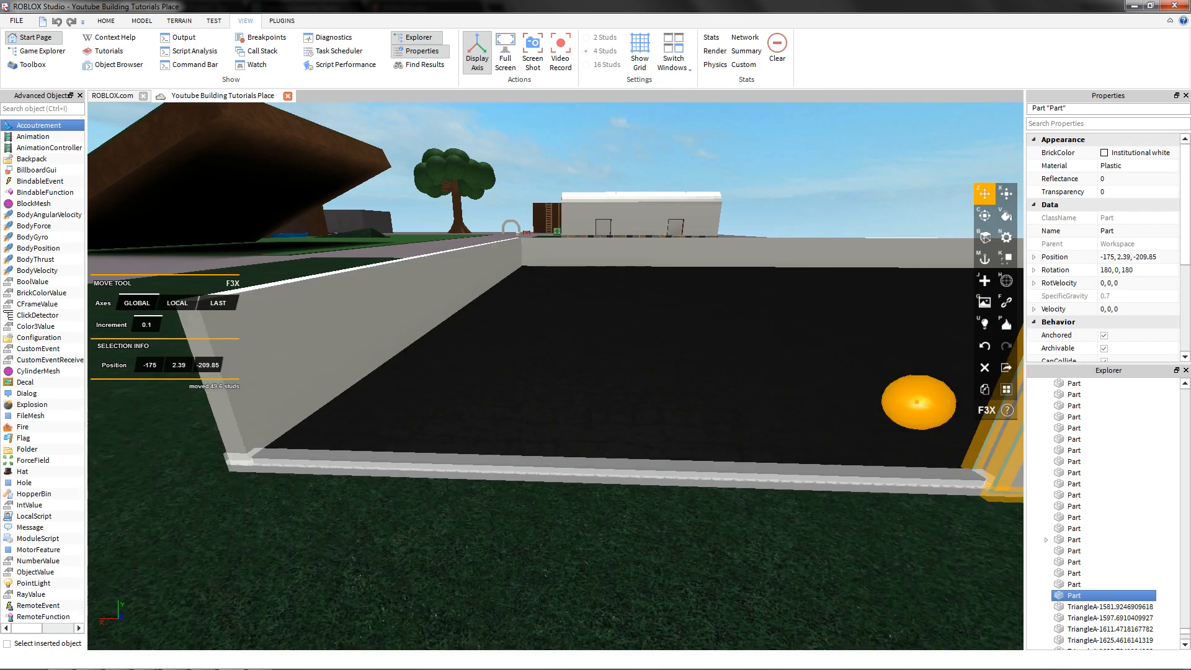
key("s")
left_click_drag(682, 391, 419, 497)
right_click_drag(419, 497, 397, 496)
key("s")
key("d")
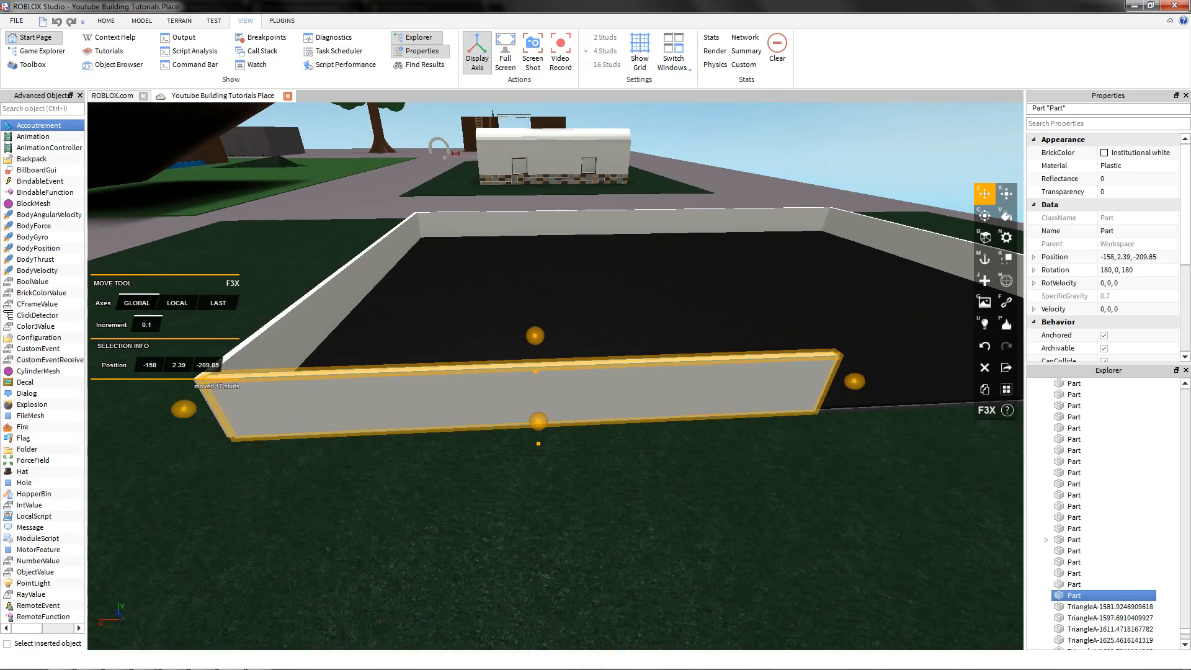
- Duplicate the 35-stud wall and move the copy about 34 studs along the same edge to the other side wall
key("w")
key("shift+c")
mouse_move(530, 383)
left_mouse_down()
mouse_move(608, 377)
mouse_move(567, 394)
mouse_move(657, 389)
left_mouse_up()
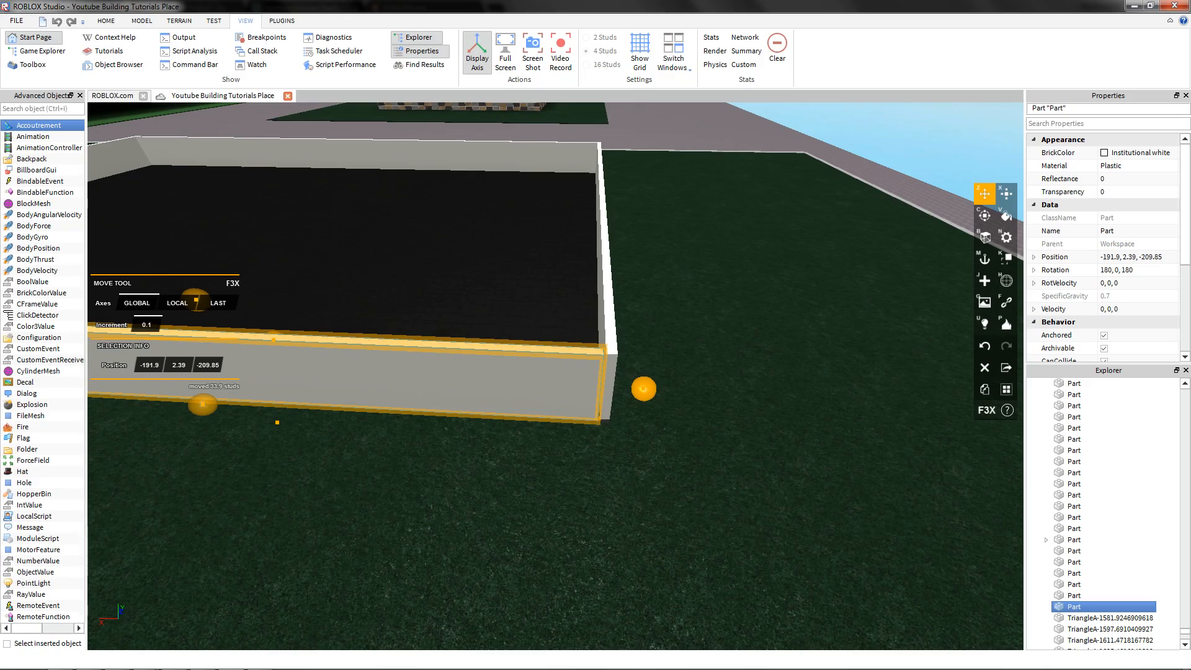
right_click_drag(648, 389, 576, 366)
left_click(648, 356)
left_click(509, 372)
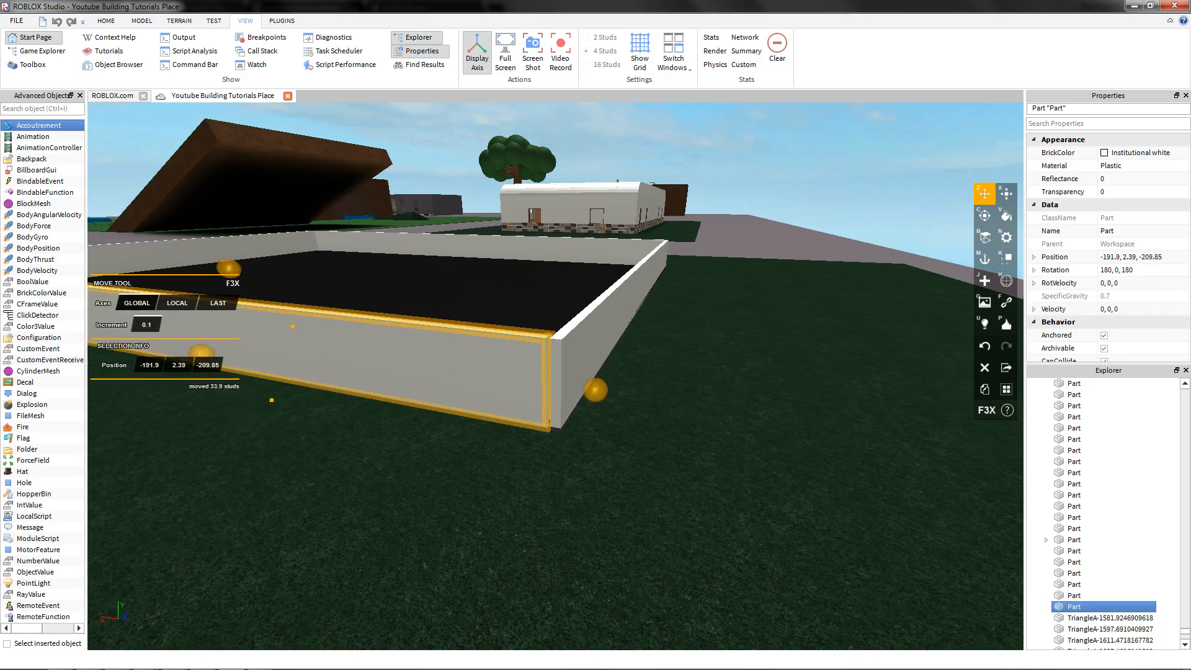
scroll(610, 393, "up", 1)
left_click_drag(614, 395, 618, 396)
scroll(614, 396, "down", 4)
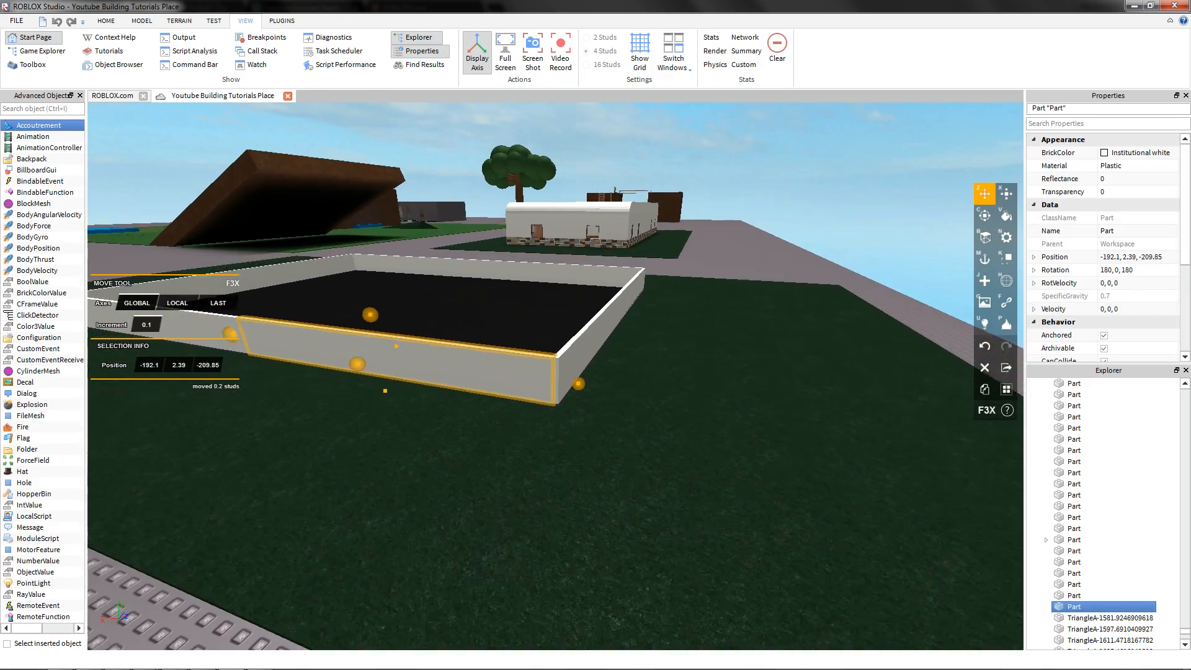
left_click(614, 395)
right_click_drag(614, 395, 639, 357)
scroll(620, 372, "up", 3)
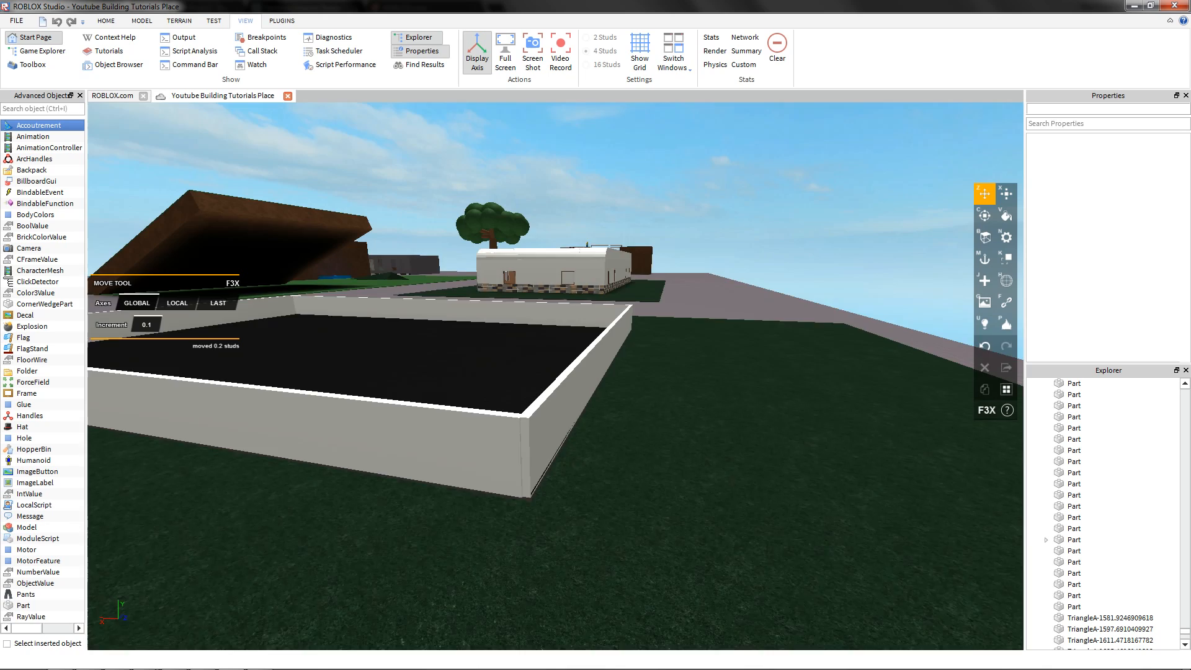
scroll(558, 397, "up", 3)
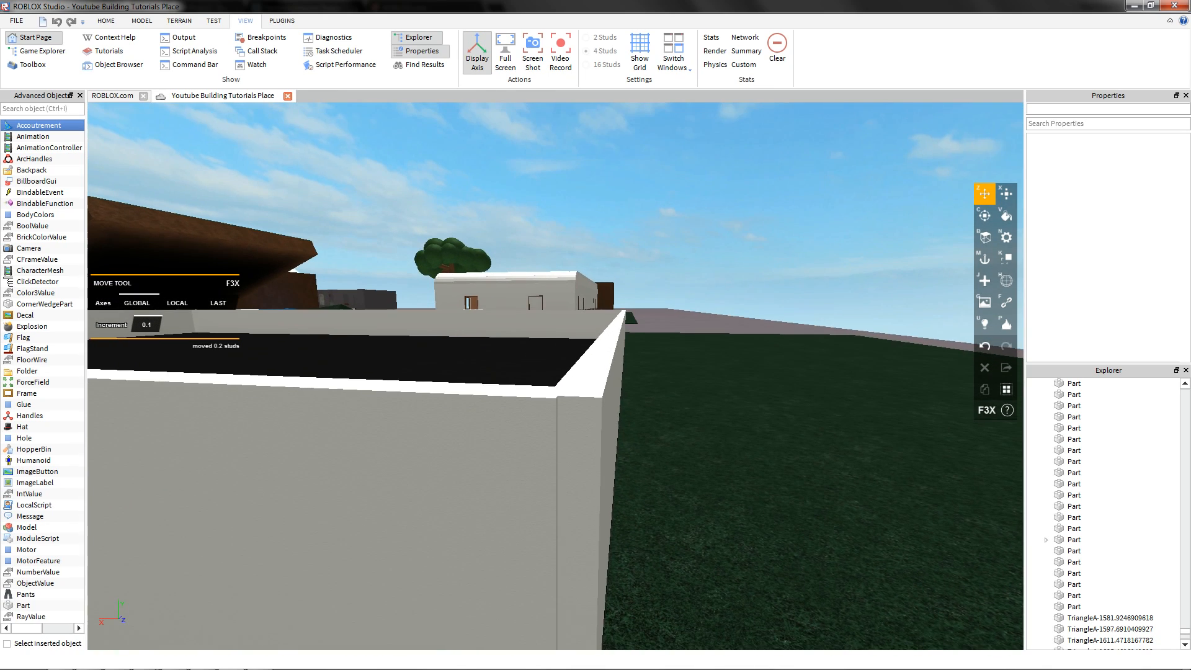
- Fine-tune the copied wall's position along the edge to X -192 at the side wall's corner
left_click(514, 434)
scroll(514, 434, "down", 2)
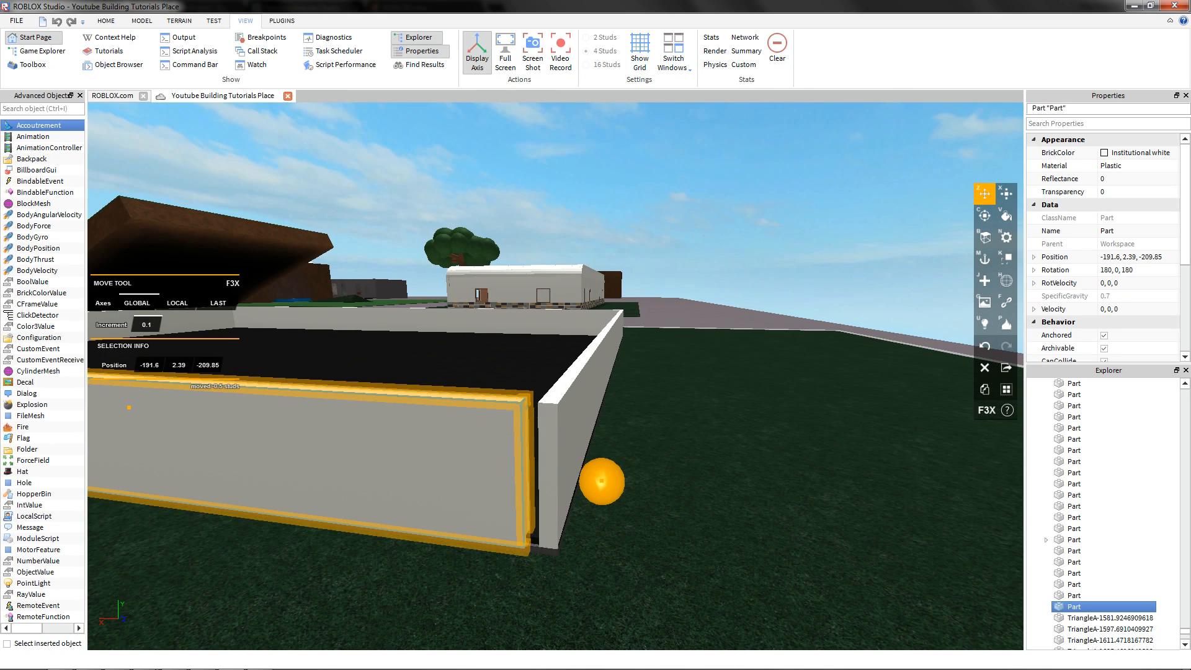
left_click(651, 481)
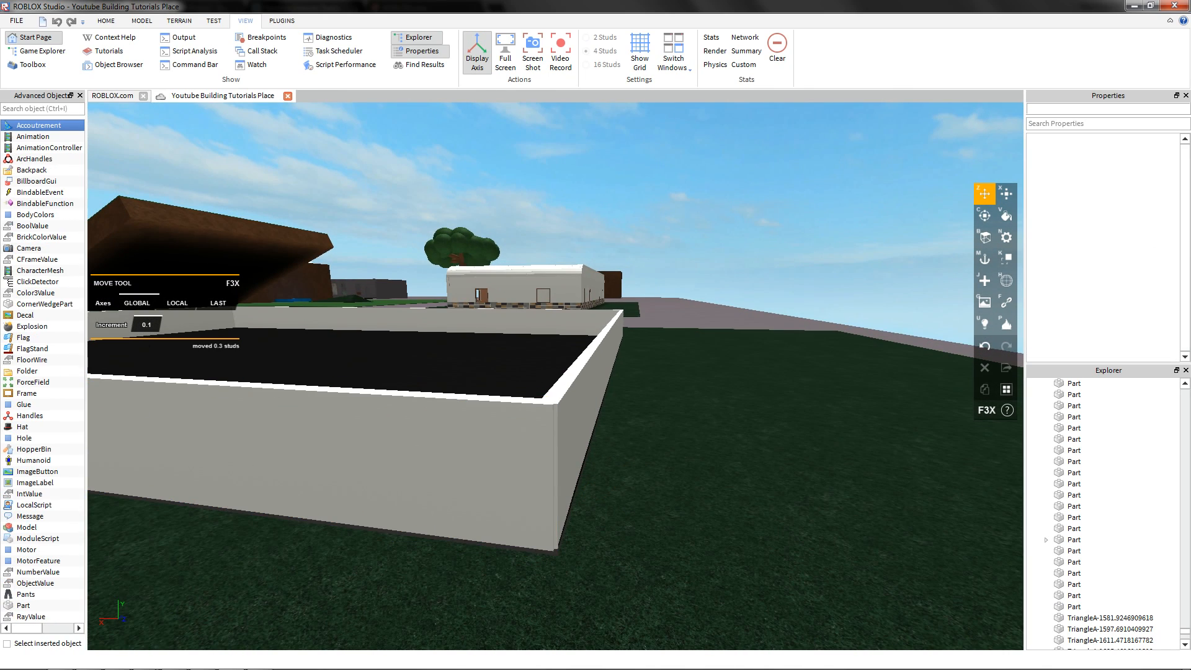
left_click(533, 451)
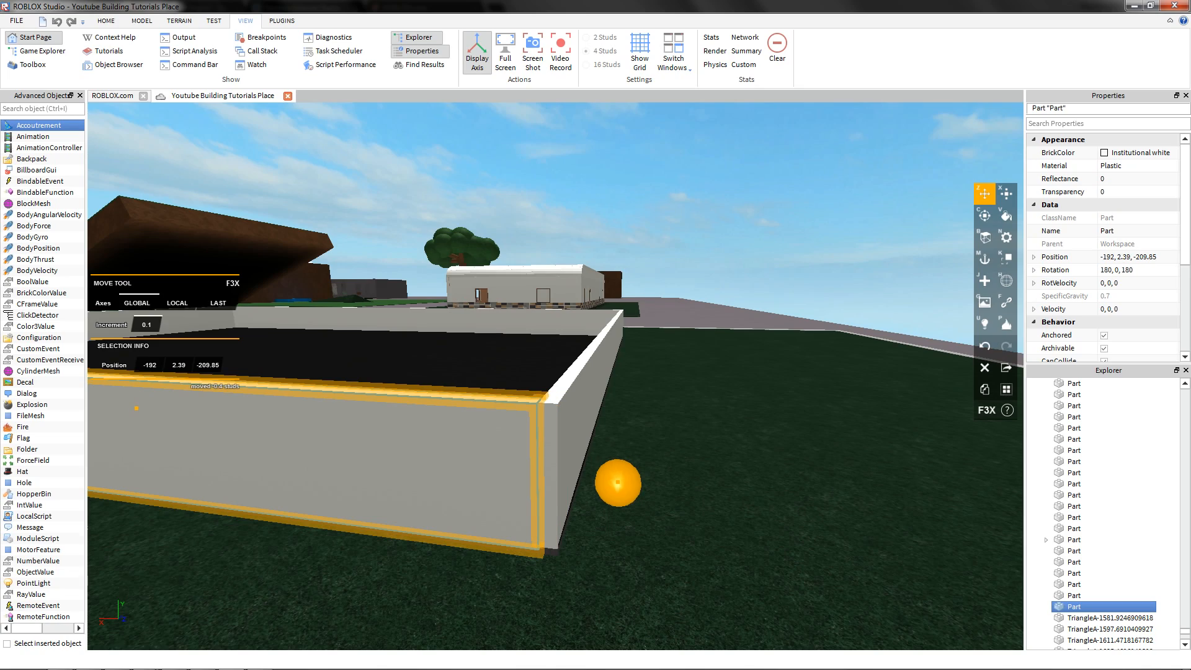
left_click(652, 483)
right_click_drag(651, 483, 465, 475)
scroll(546, 475, "up", 2)
key("s")
key("s")
left_click(813, 338)
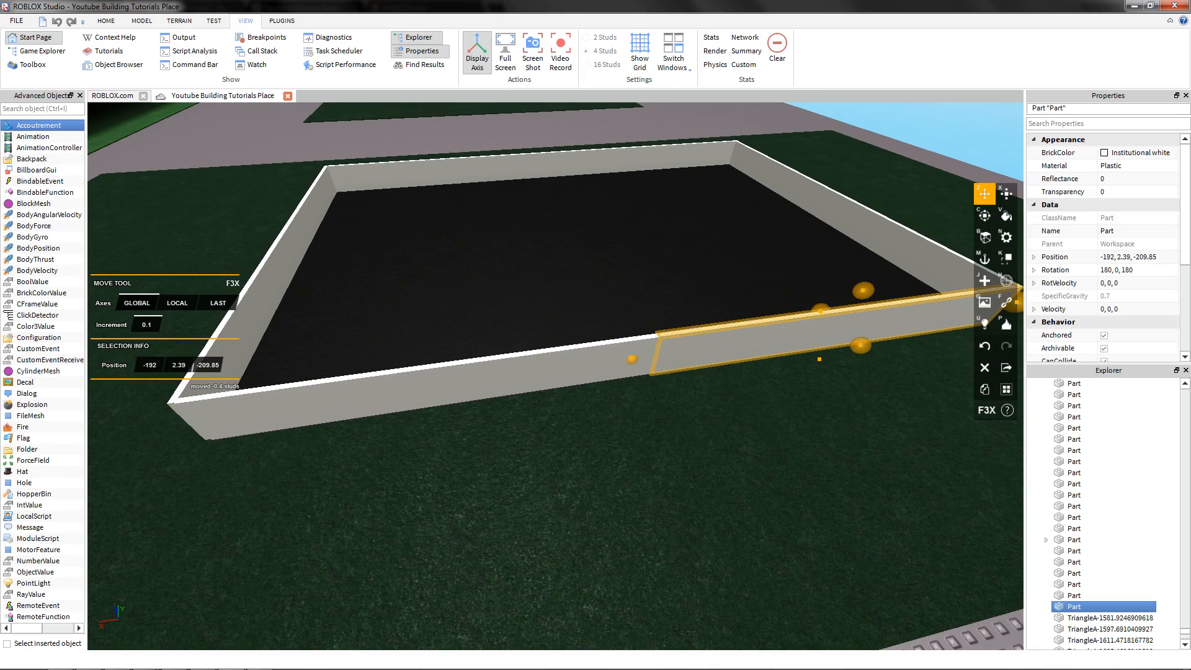
- Select both 35-stud wall halves together and move them 0.1 studs inward, flush with the floor edge
left_click(472, 380)
right_click_drag(471, 397, 639, 388)
key("x")
key("s")
key("d")
key("a")
key("w")
key("w")
key("s")
key("a")
key("s")
key("z")
key("a")
left_click(461, 187, "shift")
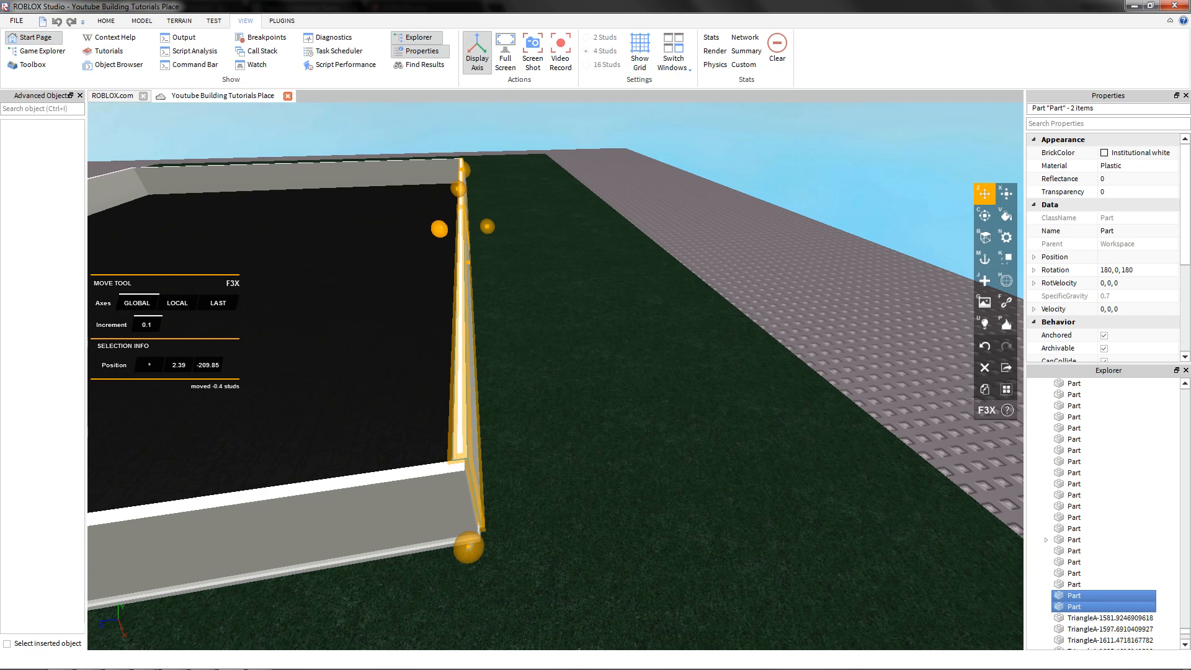
left_click_drag(439, 228, 436, 229)
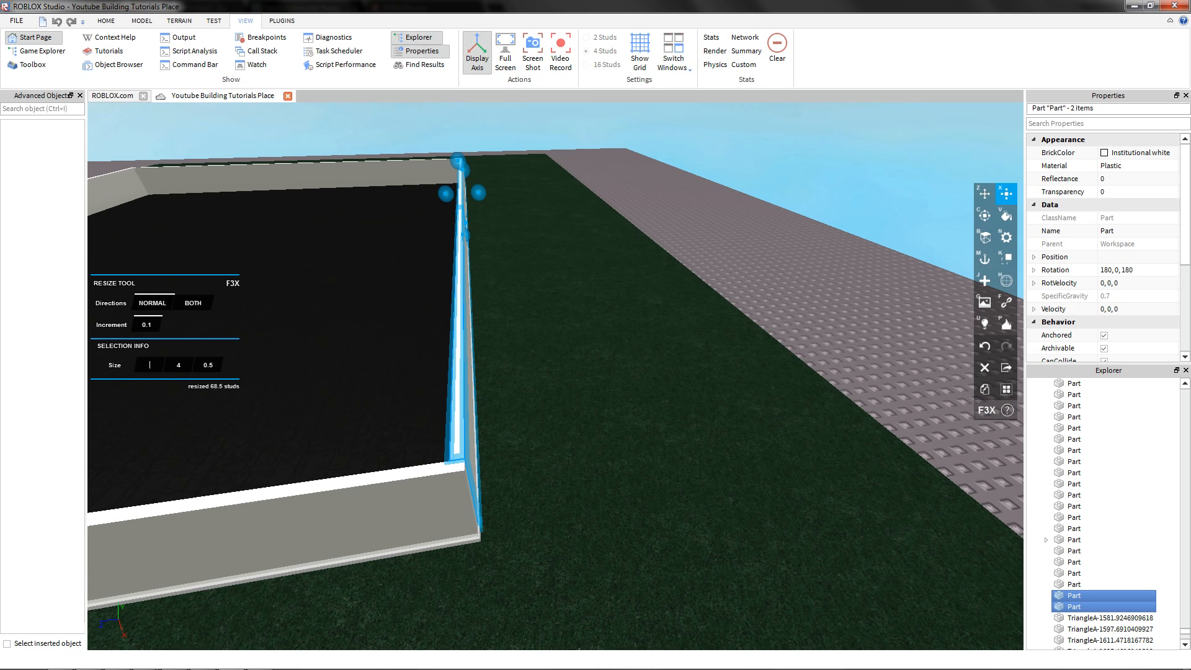
- Shorten both wall halves and shift them together 1.5 studs so one half meets its side wall
key("z")
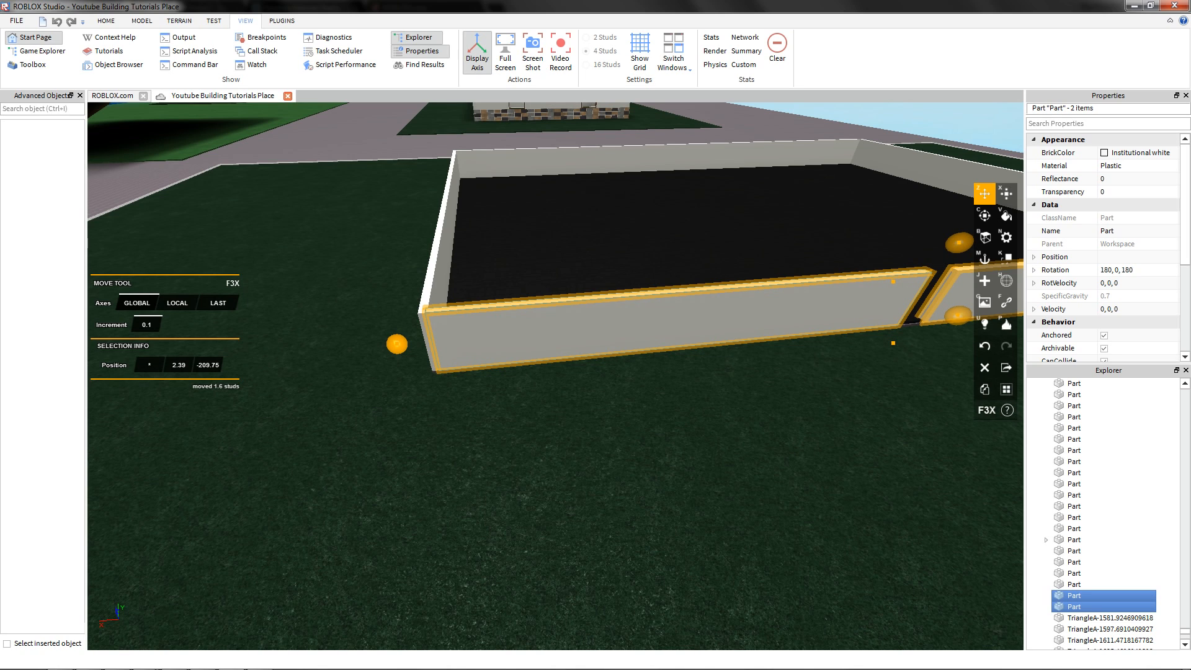
key("d")
key("s")
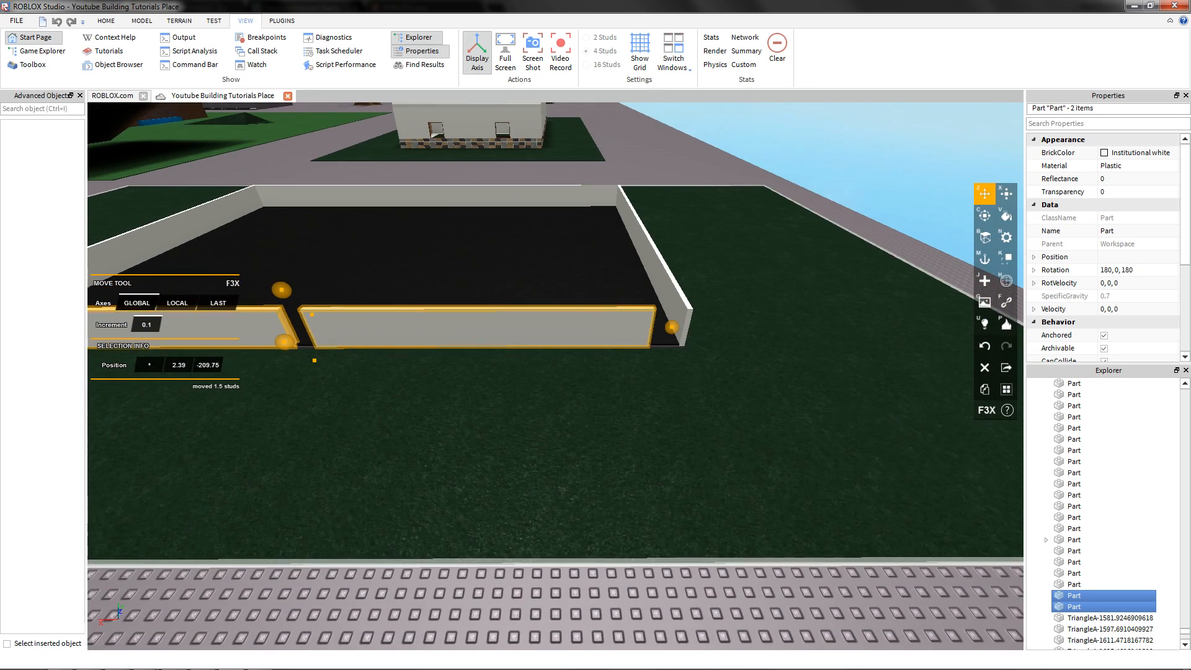
- Move the right-hand front wall half 3 studs outward so its end meets the side wall
left_click(481, 403)
left_click(481, 330)
key("w")
key("d")
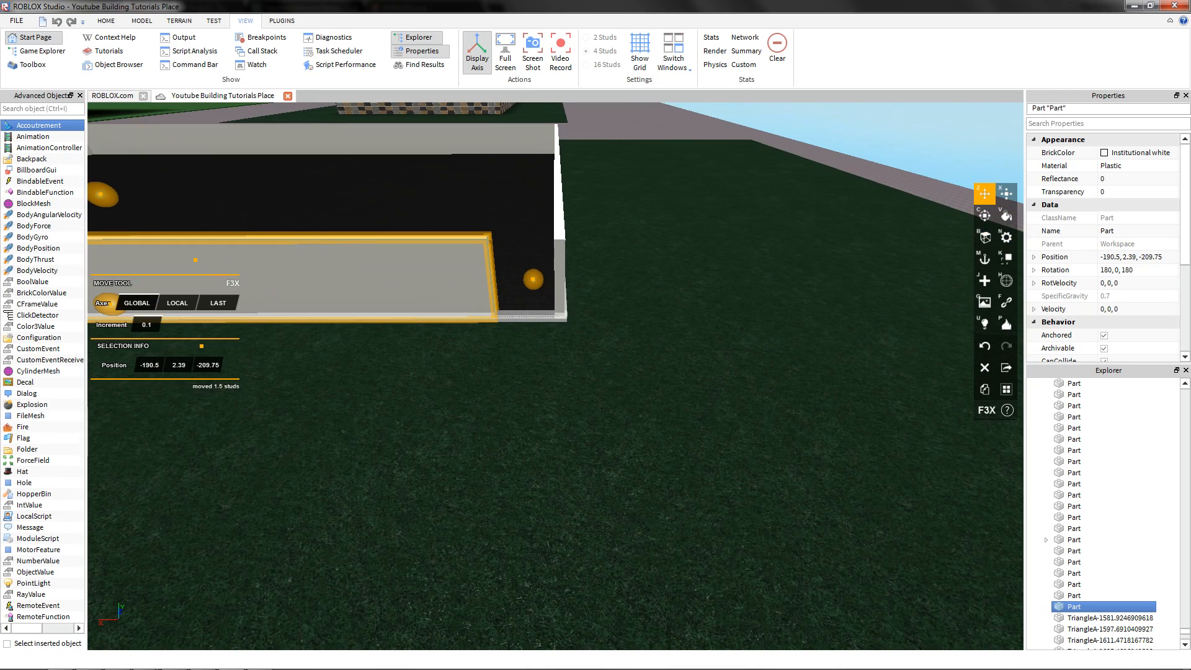
left_click_drag(545, 280, 585, 279)
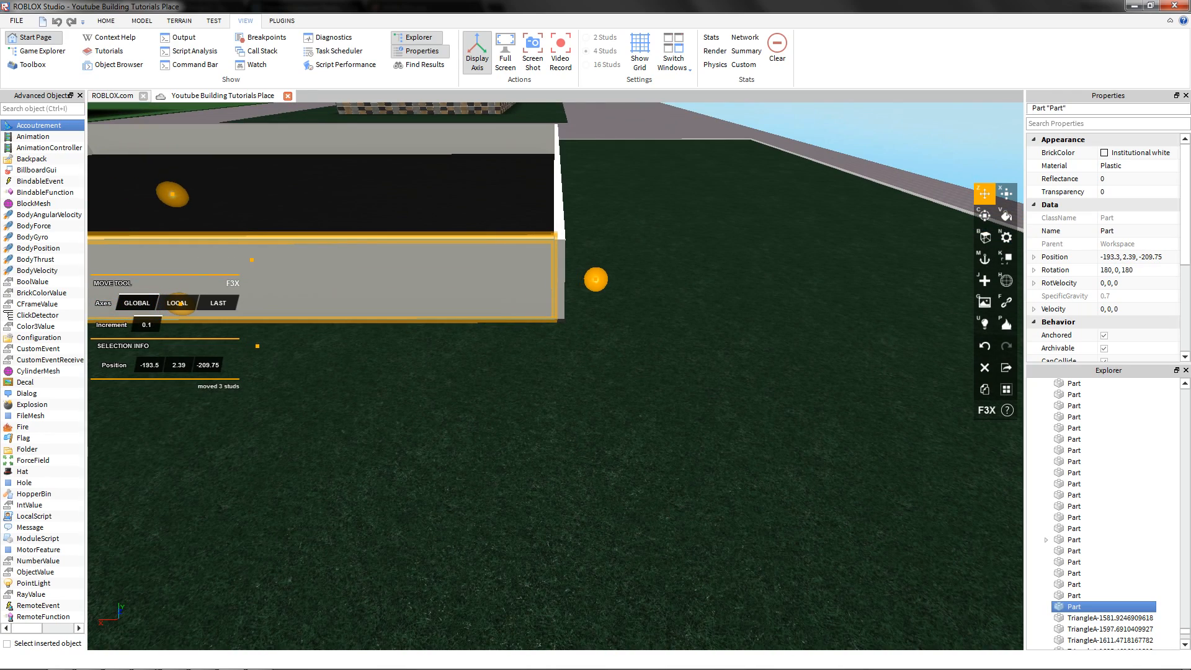
key("s")
left_click(596, 280)
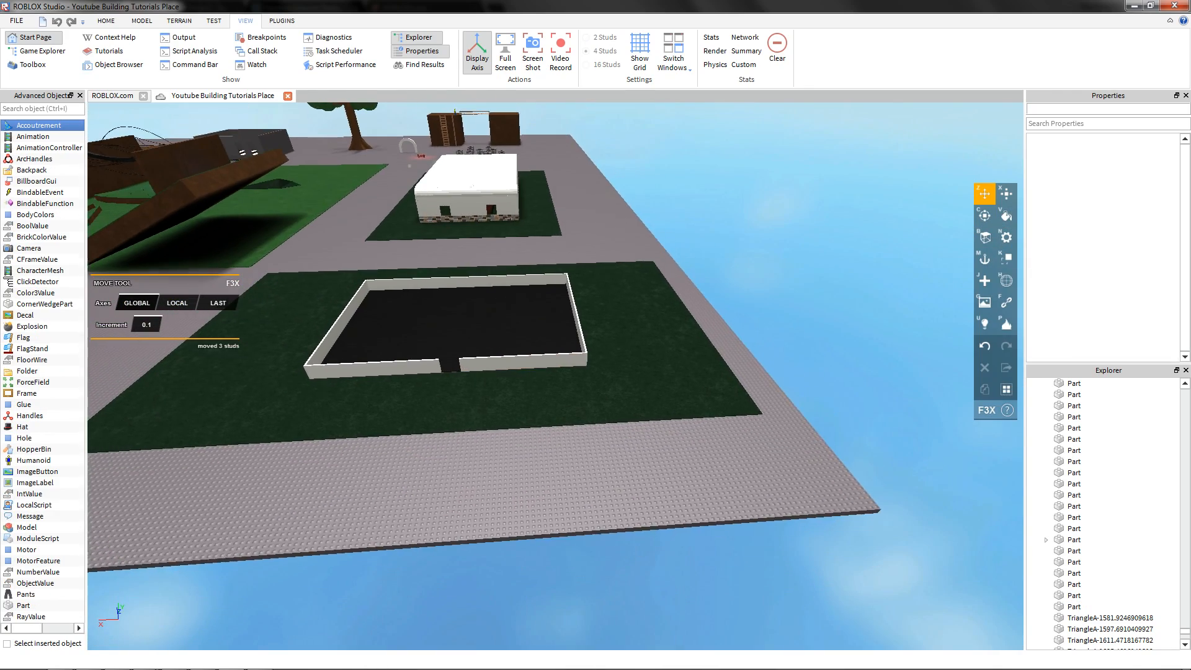
- Examine the perimeter walls and the front opening from several angles
right_click_drag(595, 279, 558, 230)
key("w")
key("w")
right_click_drag(559, 279, 595, 266)
key("w")
key("d")
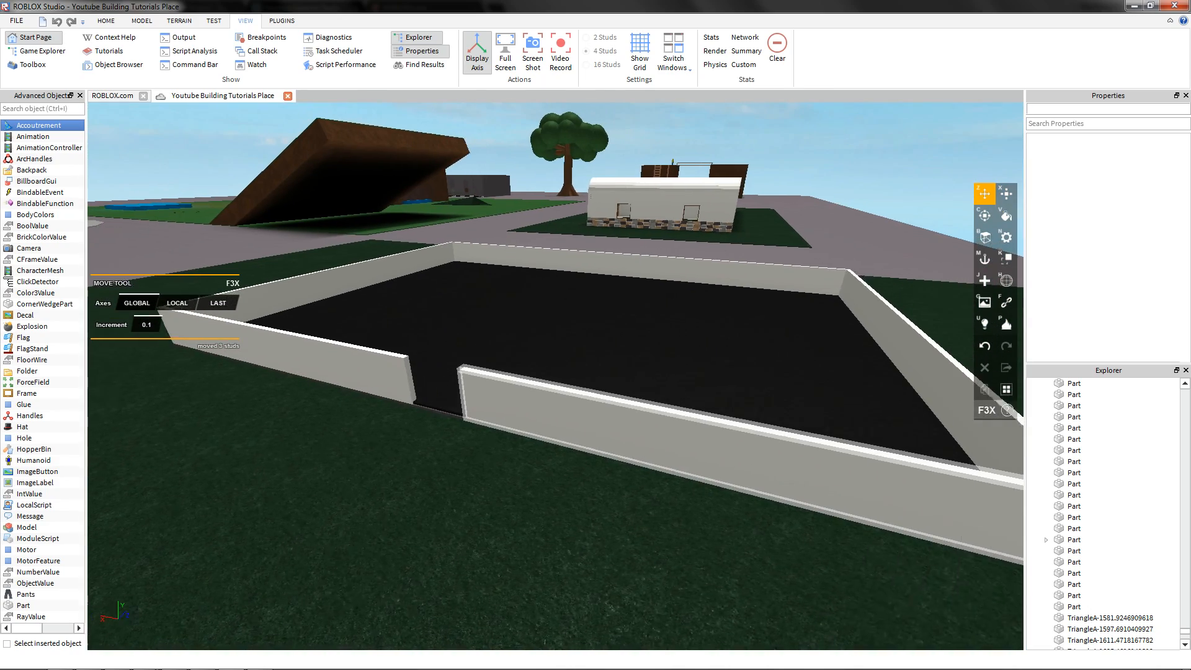
key("s")
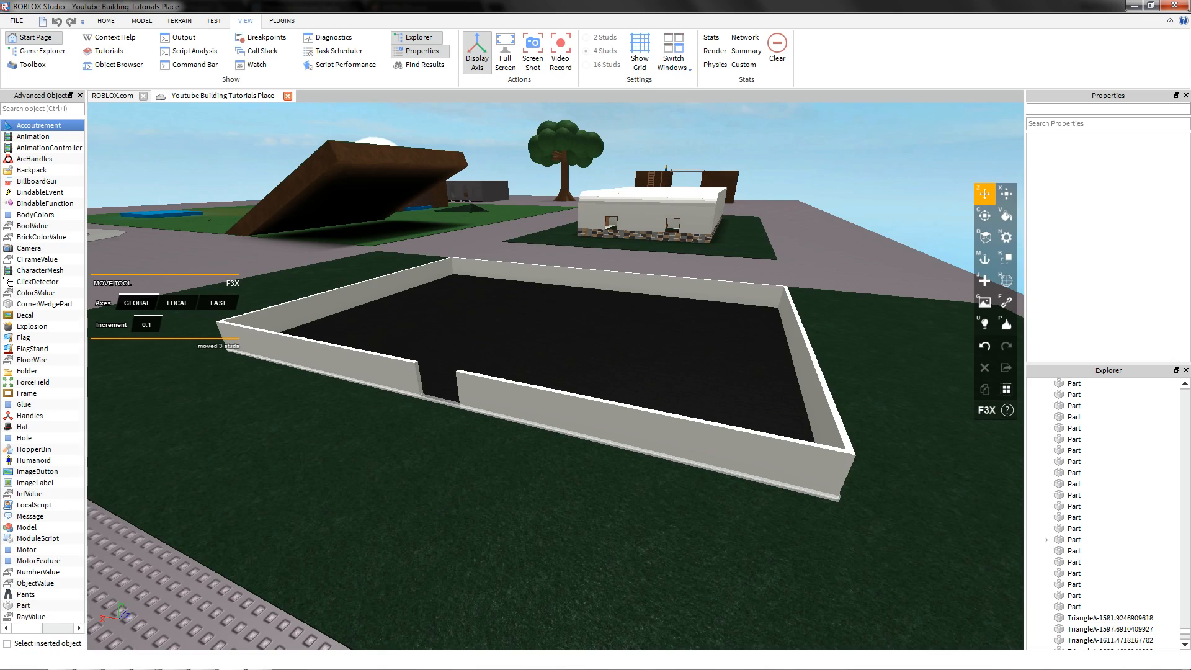
- Duplicate the front wall half on the other side of the opening and raise the copy 4 studs on top of it
key("w")
right_click_drag(595, 335, 714, 295)
key("a")
left_click(639, 474)
key("w")
key("d")
mouse_move(639, 474)
right_mouse_down()
mouse_move(583, 466)
mouse_move(652, 437)
mouse_move(558, 452)
right_mouse_up()
key("s")
key("w")
key("shift+c")
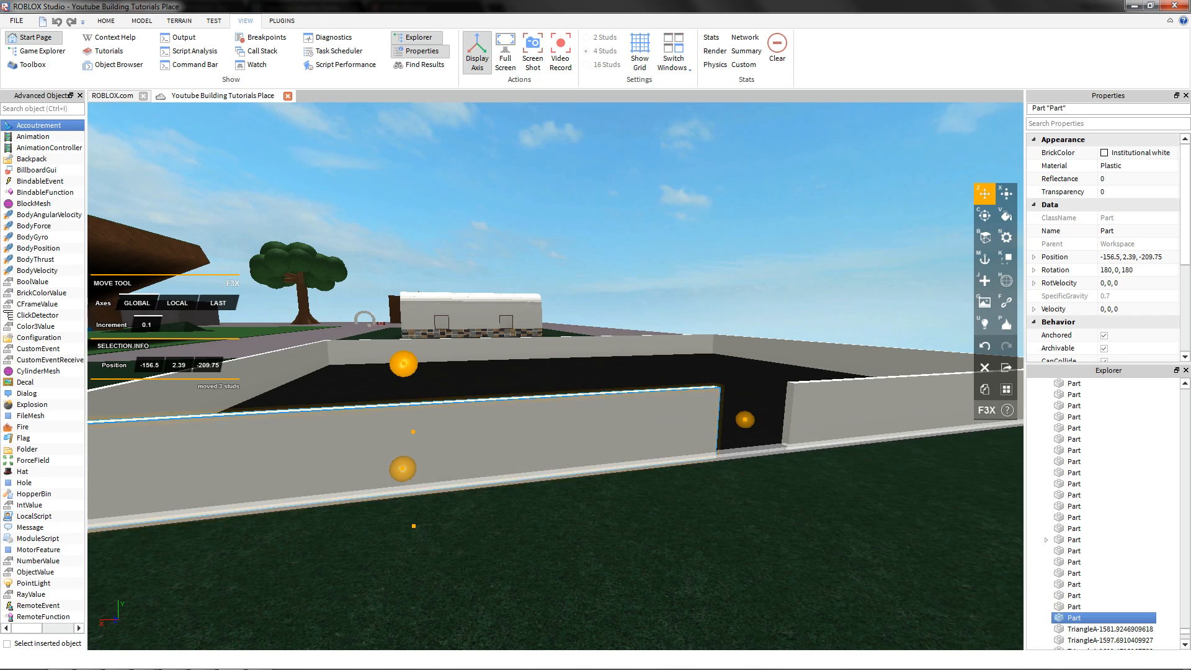
mouse_move(404, 364)
left_mouse_down()
mouse_move(396, 221)
mouse_move(398, 269)
left_mouse_up()
- Shorten the raised wall copy to 4.6 studs long, keeping its end at the door opening
key("x")
key("s")
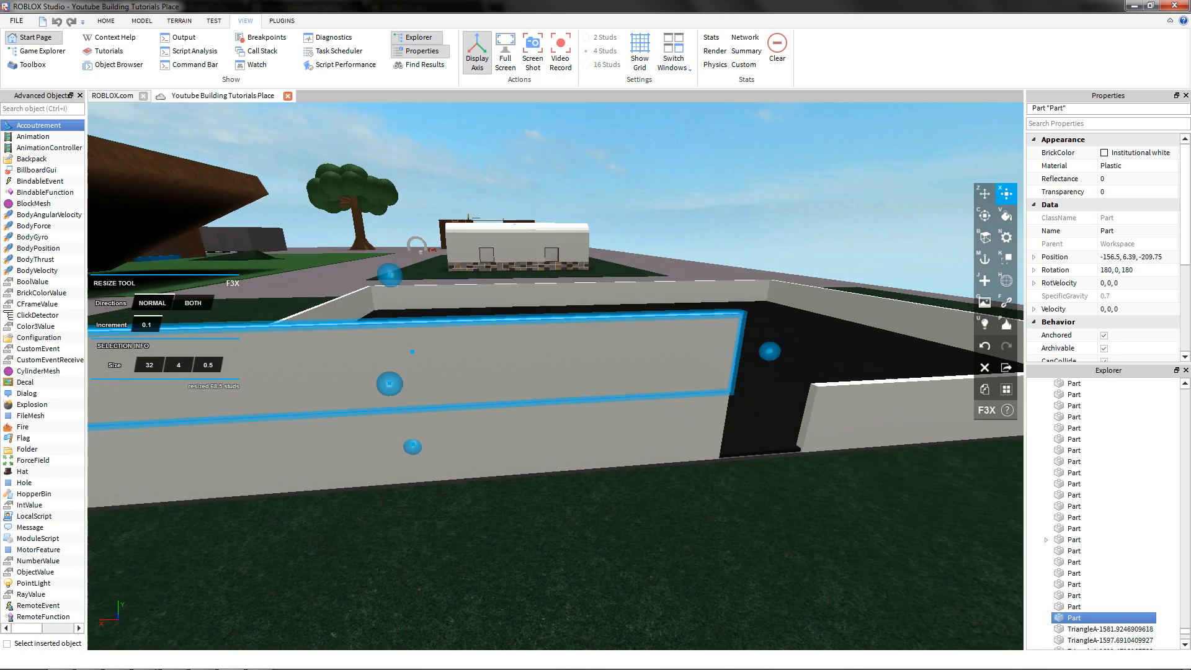
key("w")
key("d")
left_click_drag(352, 382, 497, 351)
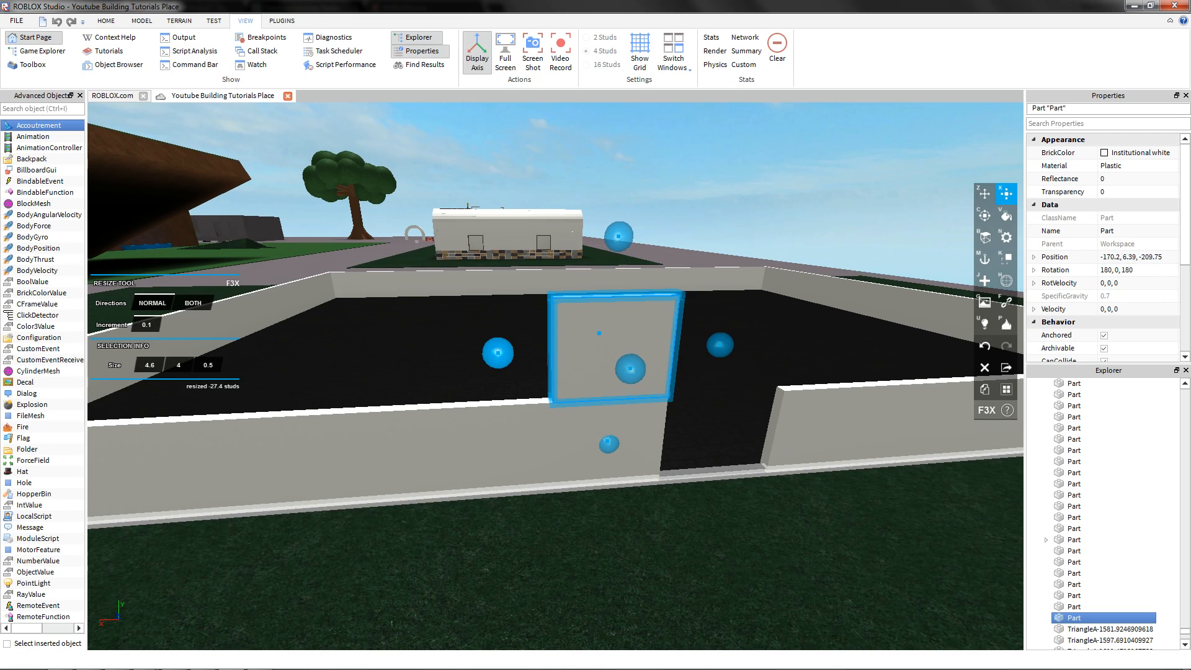
key("w")
key("d")
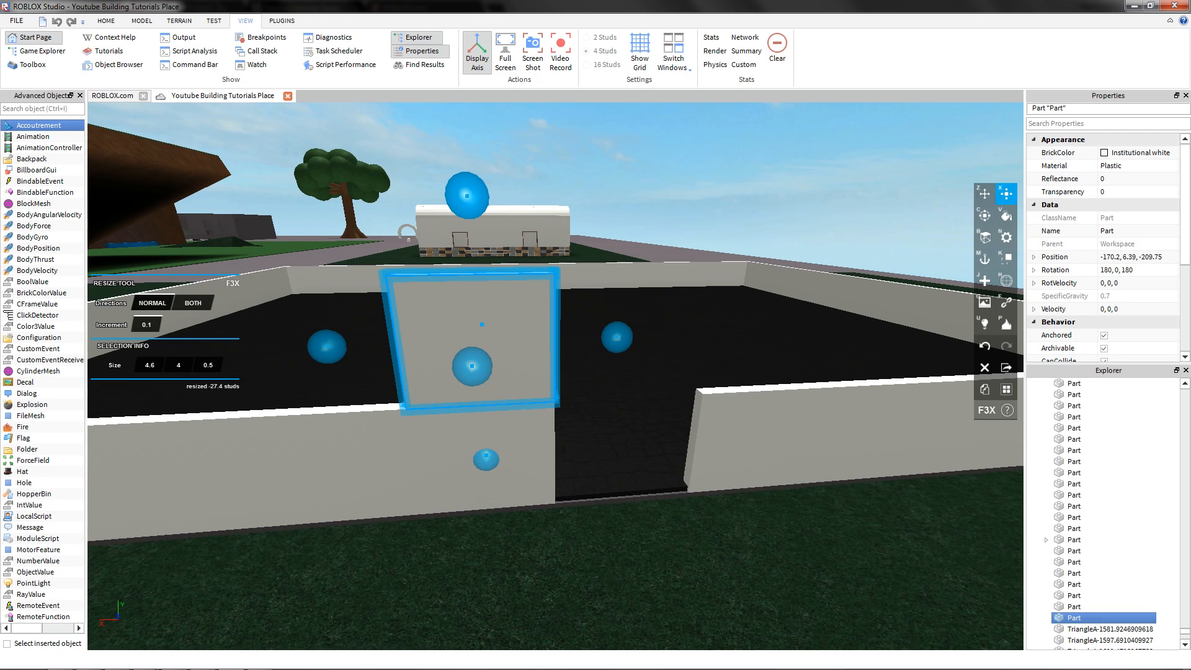
key("s")
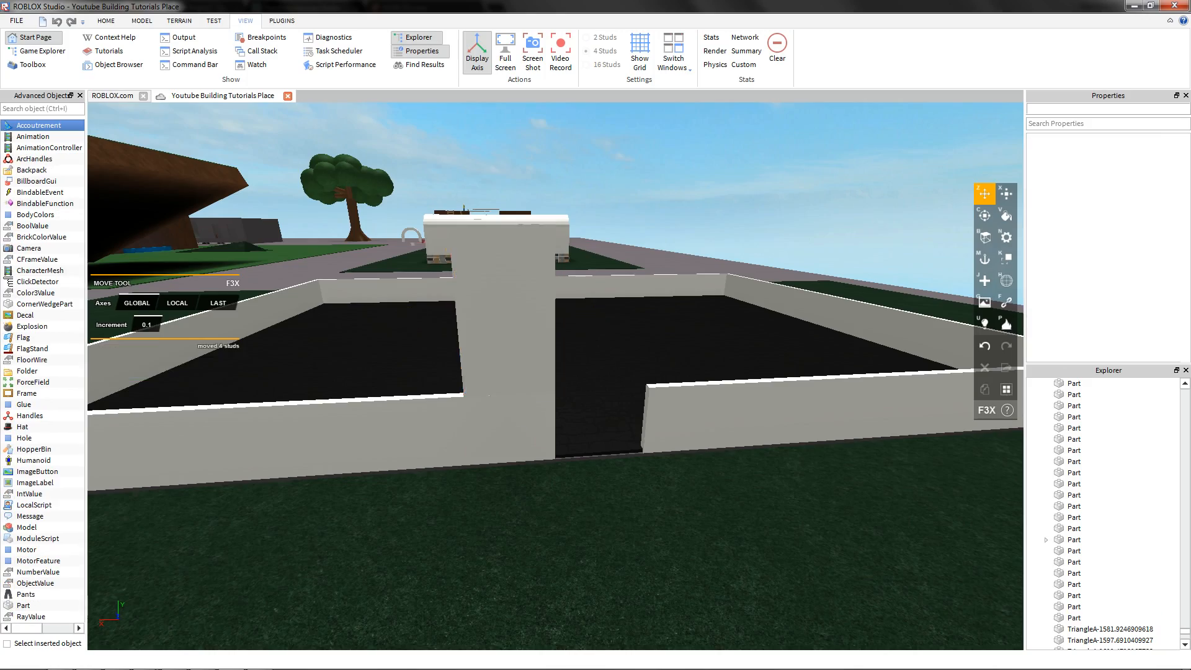
- Select the six-part character figure on the brown block and move it in front of the tall panel beside the door opening
key("w")
key("w")
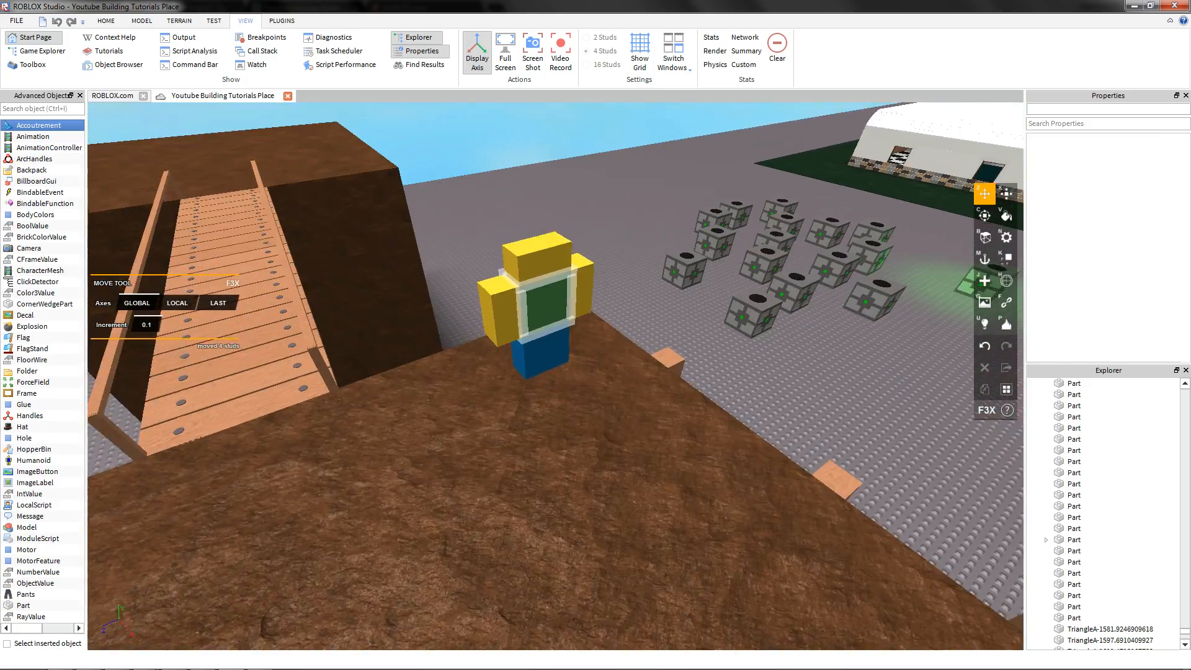
right_click_drag(548, 307, 543, 329)
scroll(545, 323, "down", 2)
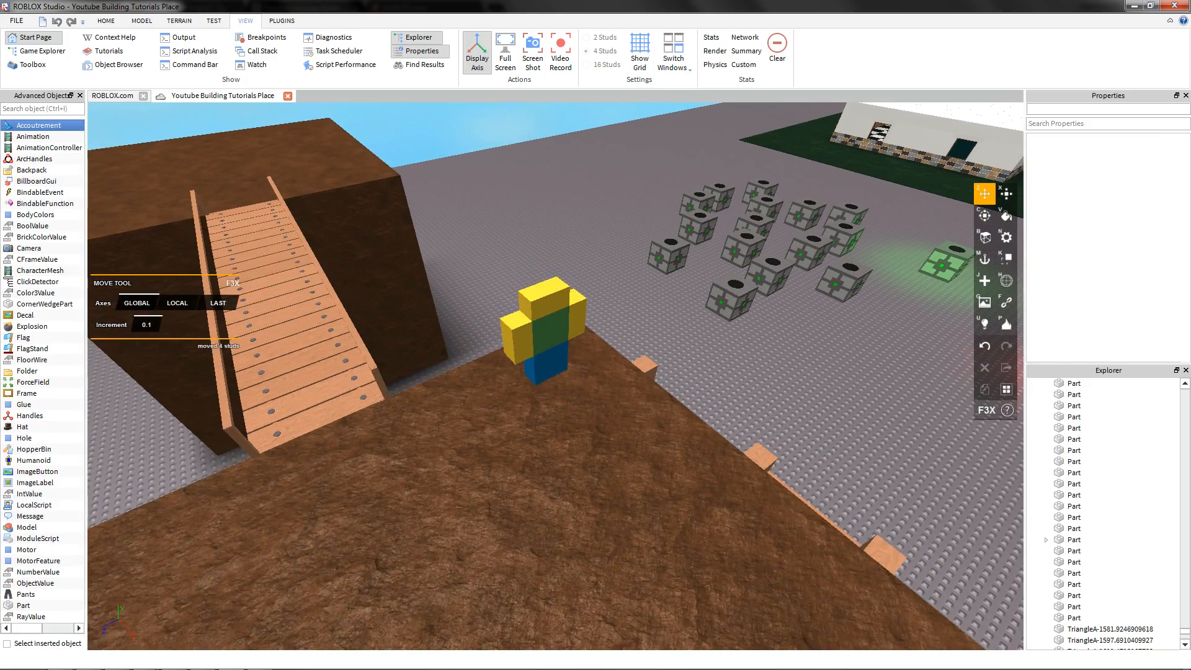
left_click_drag(498, 275, 606, 399, "shift")
right_click_drag(606, 399, 471, 391)
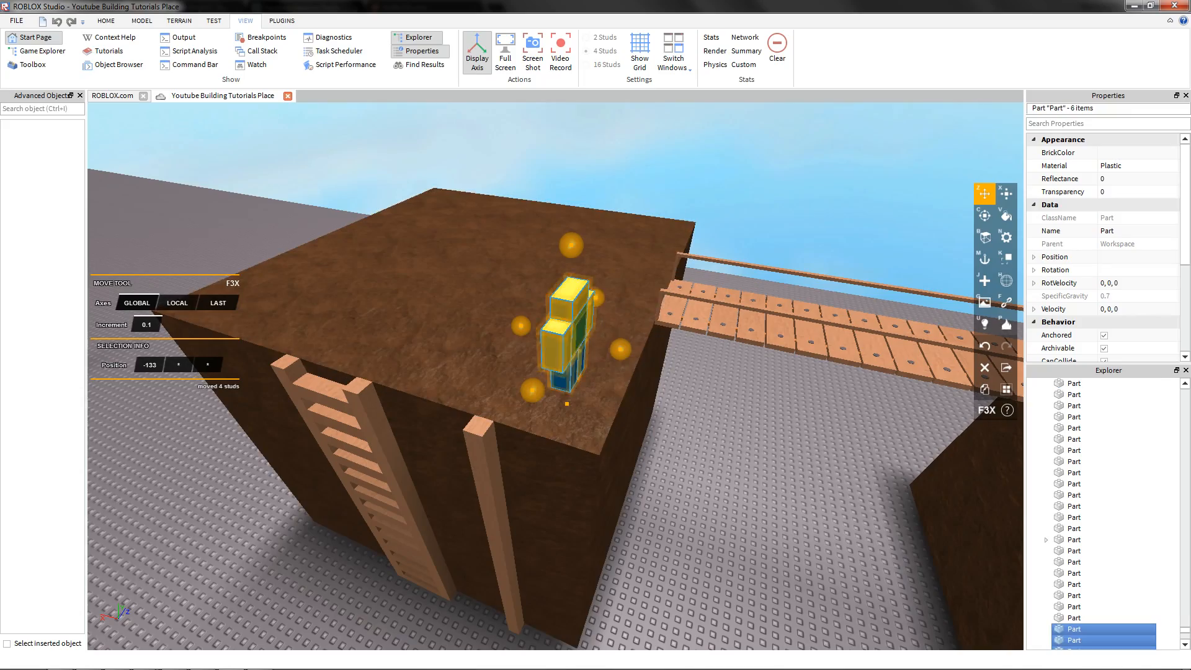
key("w")
left_click_drag(561, 347, 440, 379)
key("d")
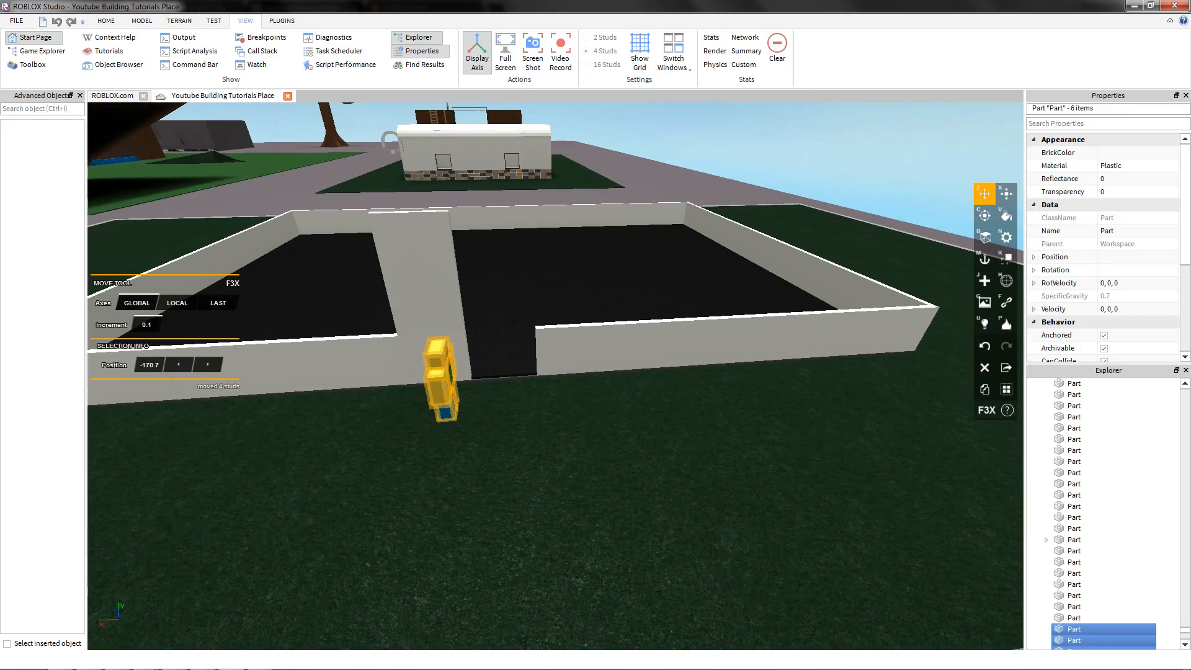
key("d")
right_click_drag(440, 378, 335, 342)
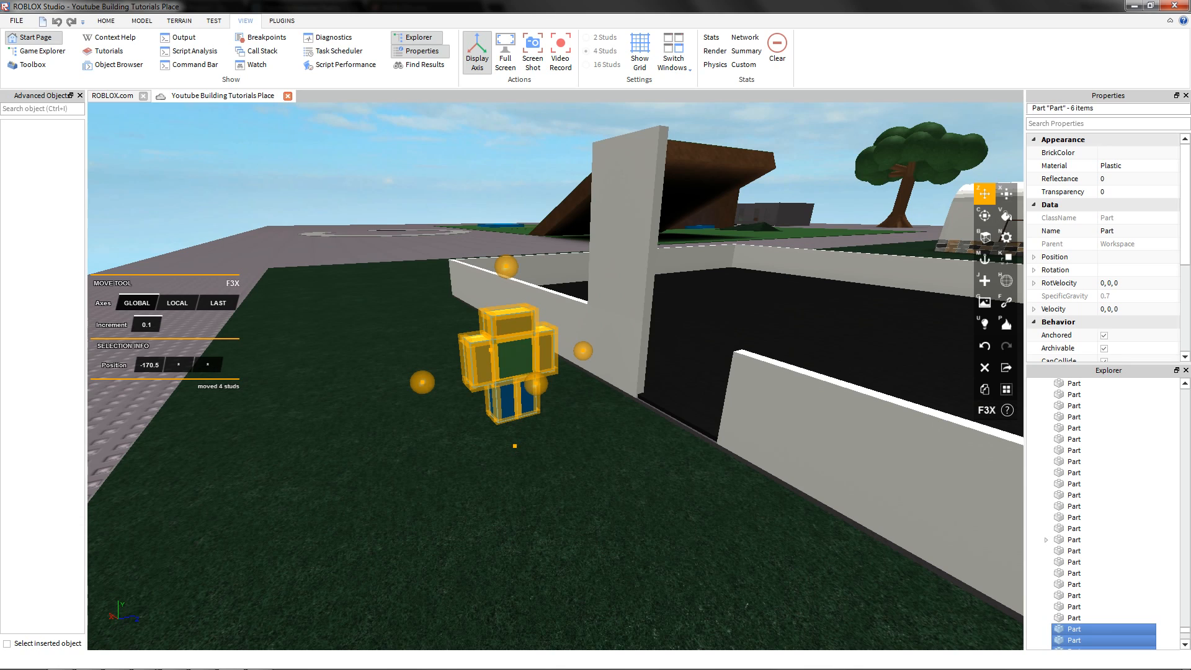
- Move the figure aside onto the grey studded baseplate and reduce the tall panel's height to 5 studs
left_click_drag(515, 357, 360, 409)
key("s")
key("a")
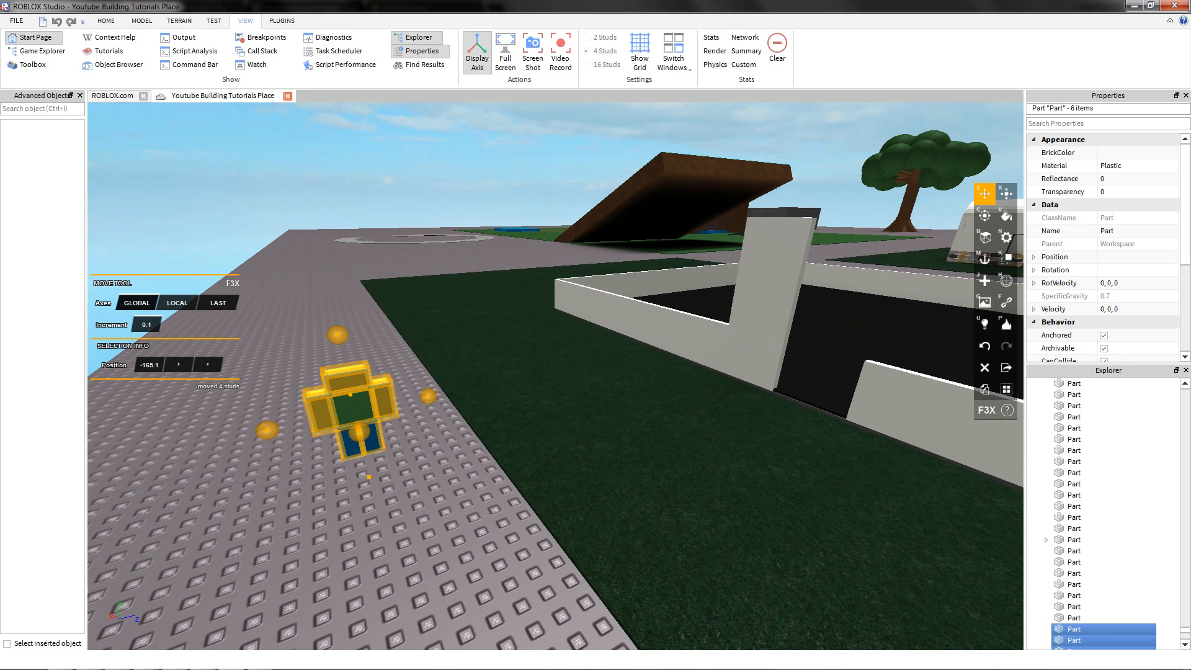
key("x")
left_click(769, 279)
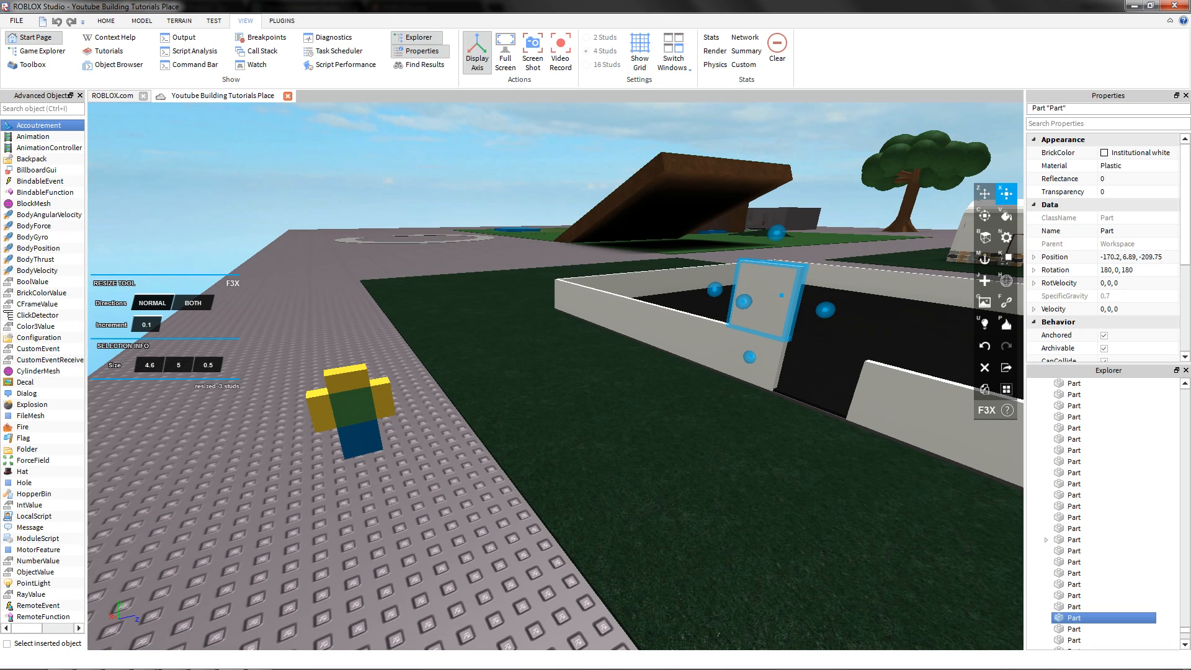
- Move the six-part figure back beside the 5-stud panel to compare heights, and set it aside again
key("z")
left_click_drag(296, 364, 393, 452)
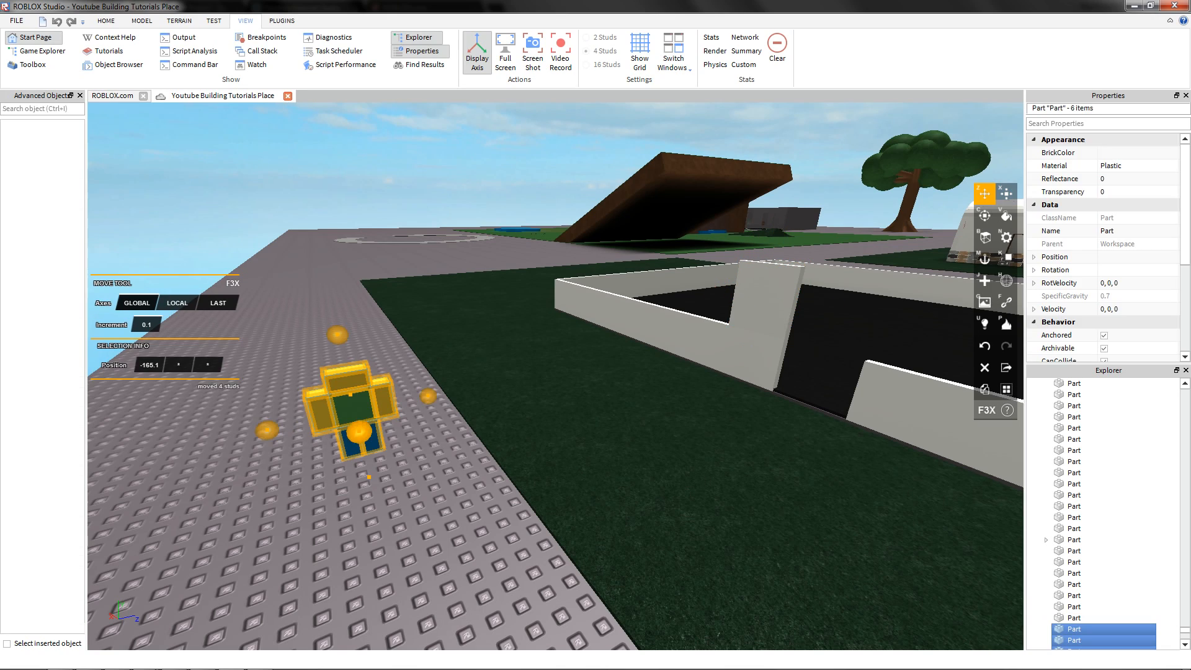
left_click_drag(348, 410, 677, 357)
key("d")
right_click_drag(676, 357, 732, 338)
key("a")
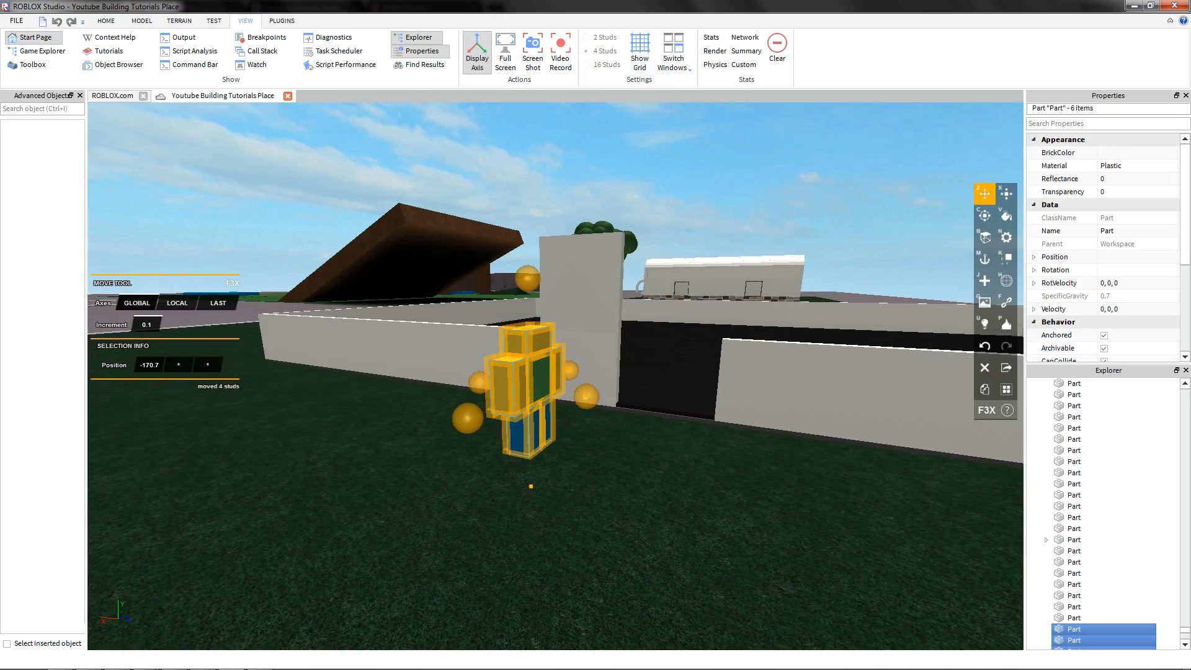
key("s")
left_click_drag(521, 397, 466, 474)
left_click(533, 496)
- Duplicate the 5-stud panel and move the copy 9.6 studs to the other side of the door opening
key("w")
right_click_drag(533, 497, 565, 487)
left_click(569, 490)
key("shift+c")
key("d")
left_click_drag(710, 472, 772, 472)
left_click(807, 360)
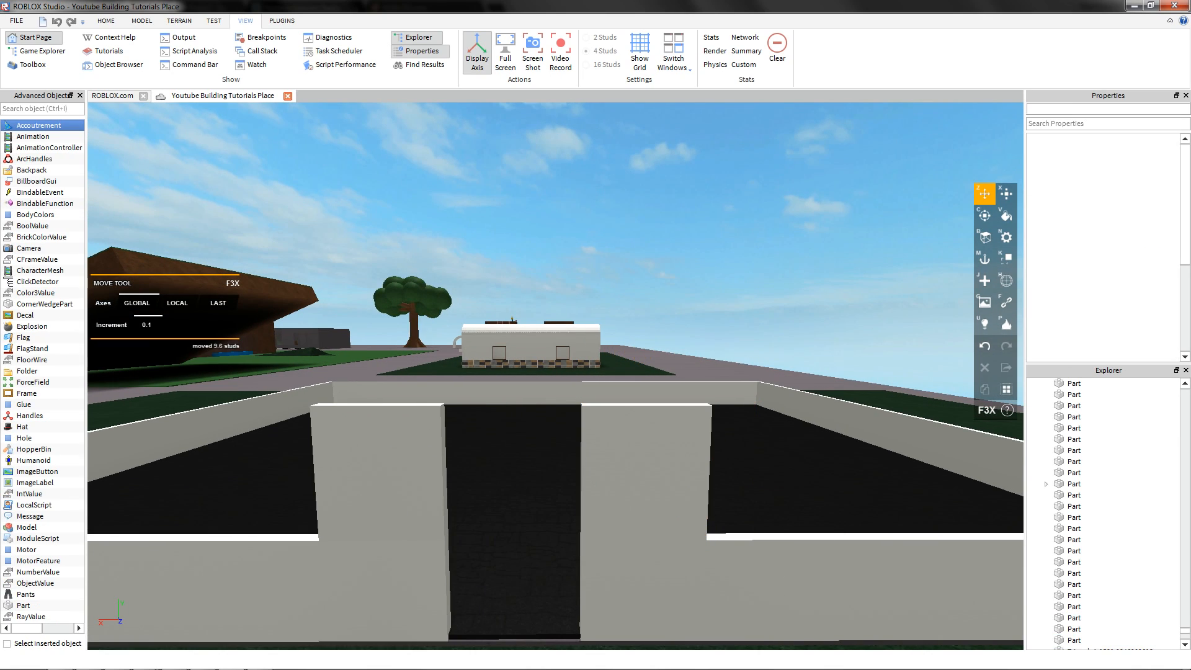
- Duplicate the original panel and move the copy 4.6 studs along the wall, away from the door opening
left_click(384, 466)
key("a")
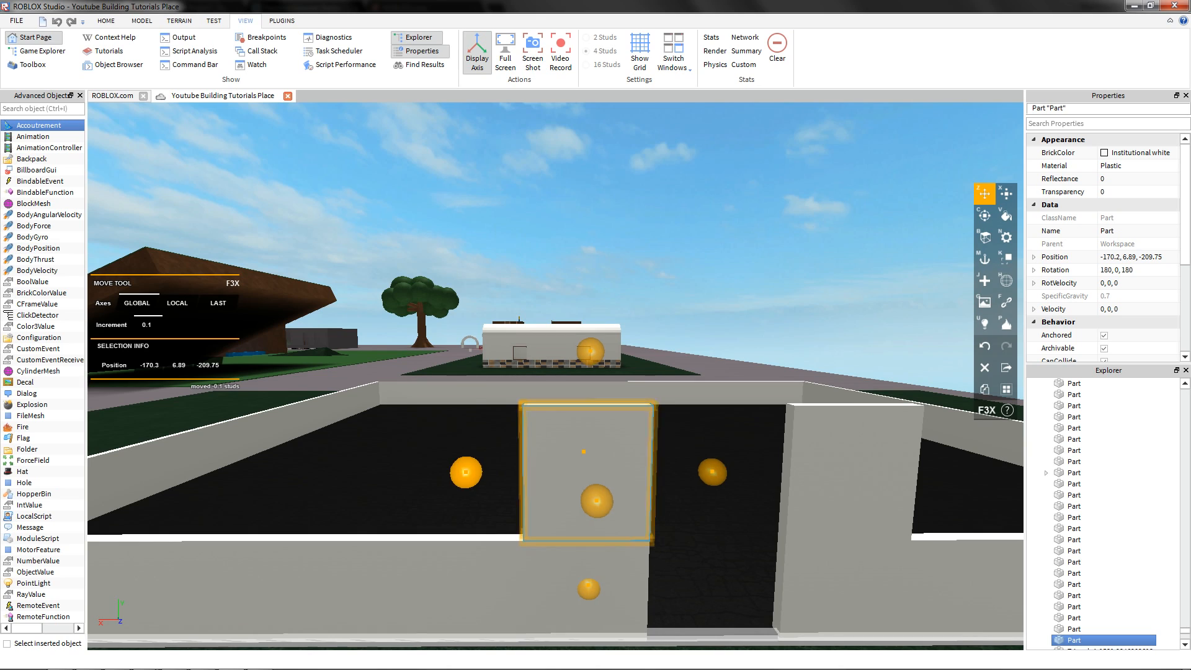
left_click_drag(463, 472, 335, 471)
- Flatten the copied panel to a 0.2-stud-high window sill resting on the low wall
key("x")
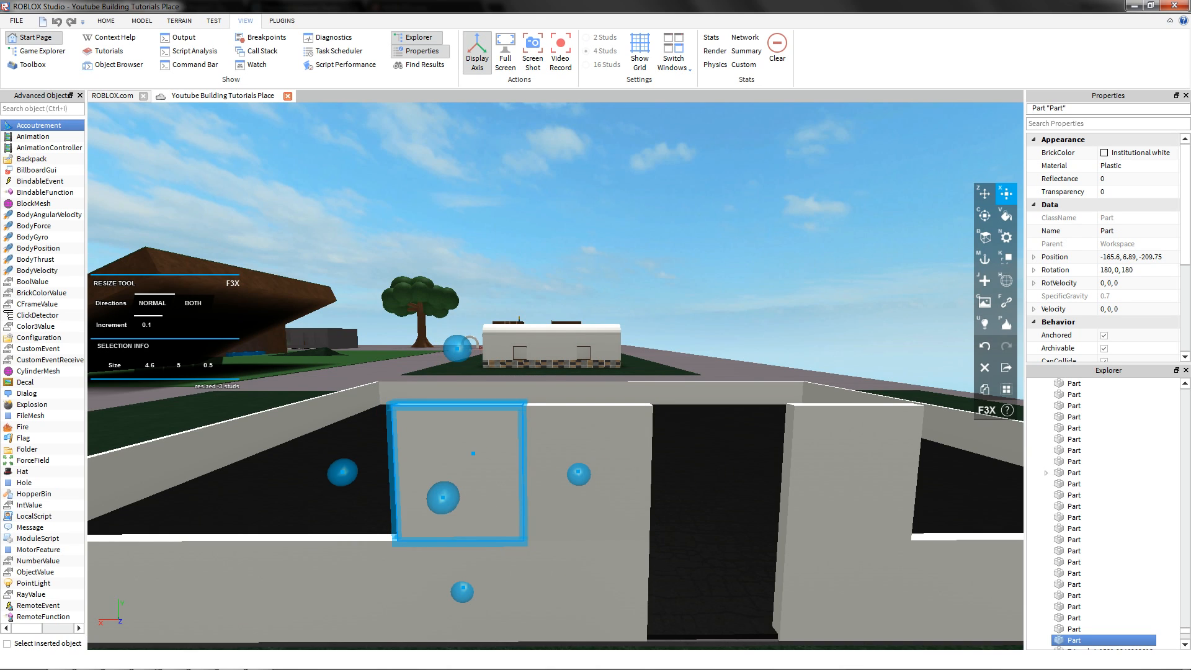
left_click_drag(457, 349, 655, 417)
key("s")
key("w")
key("a")
- Paint the window sill Reddish brown and set its material to Wood
key("v")
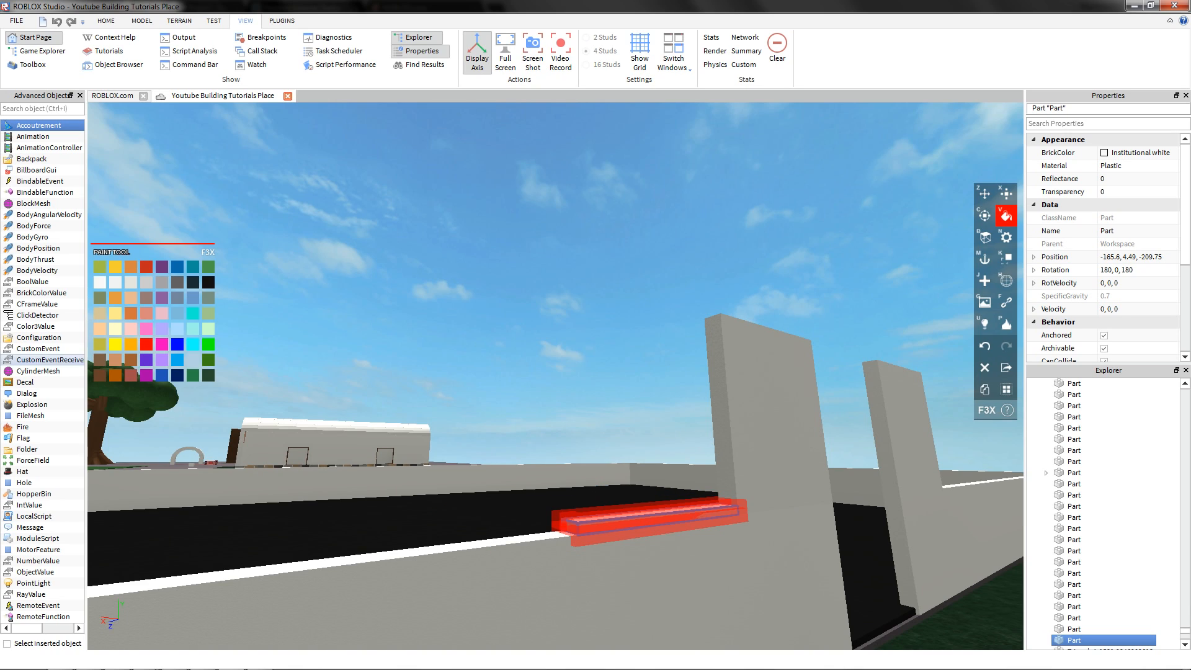
key("n")
left_click(167, 236)
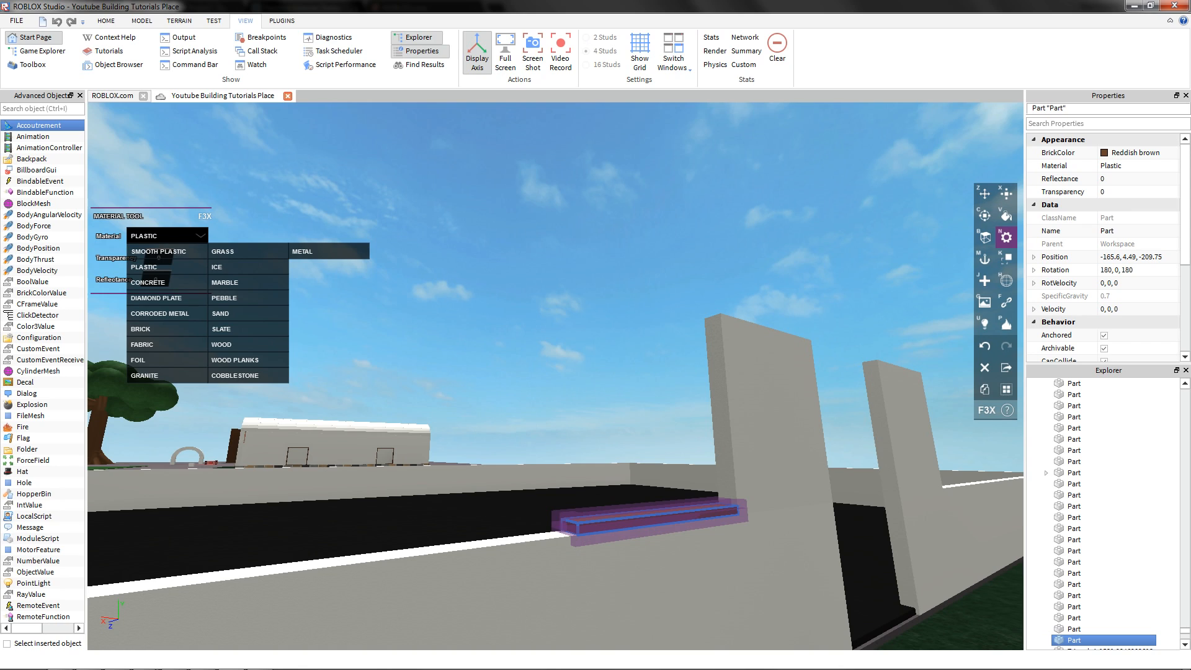
left_click(222, 344)
key("z")
left_click(434, 372)
right_click_drag(434, 373, 372, 373)
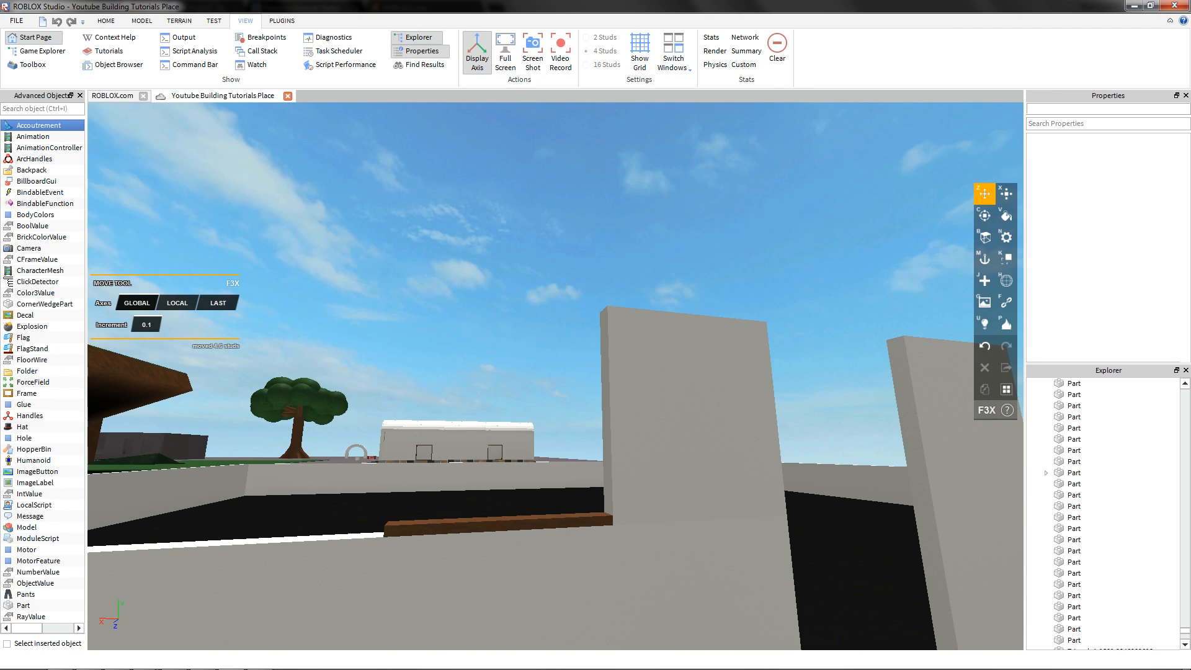
- Duplicate the wooden sill and raise the copy 0.2 studs
left_click(502, 525)
key("shift+c")
left_click_drag(508, 399, 508, 389)
- Resize the raised sill copy into a vertical post 0.2 studs wide and about 4.7 studs tall against the panel
key("x")
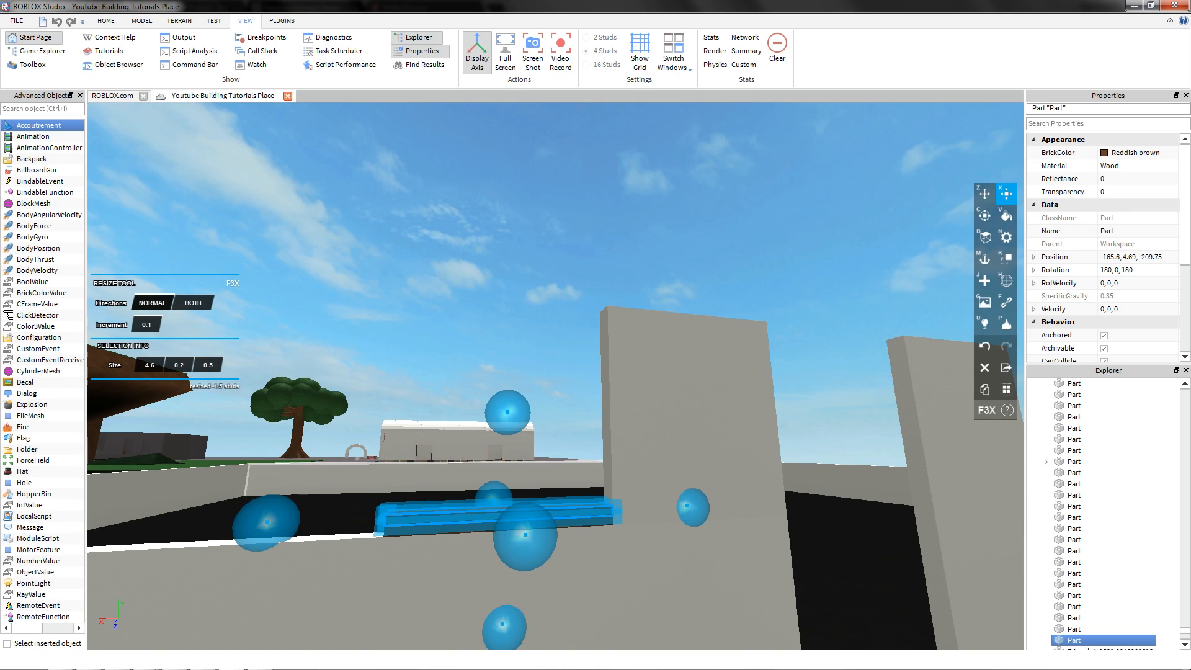
left_click_drag(265, 523, 510, 513)
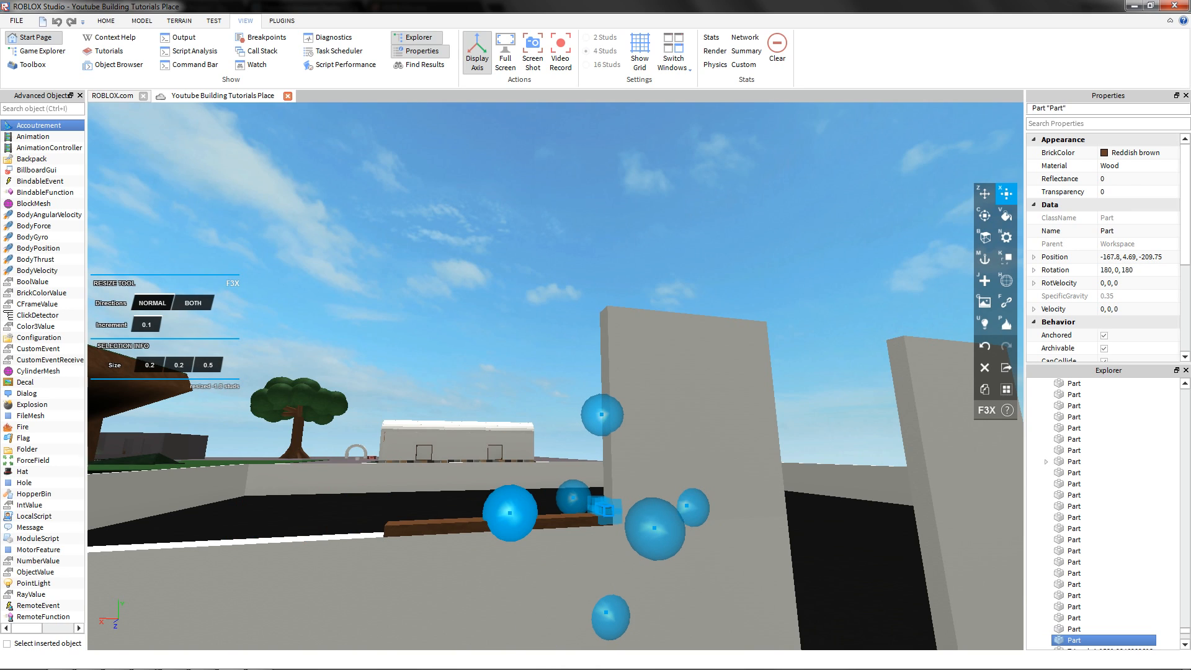
left_click_drag(601, 414, 556, 250)
right_click_drag(598, 258, 556, 250)
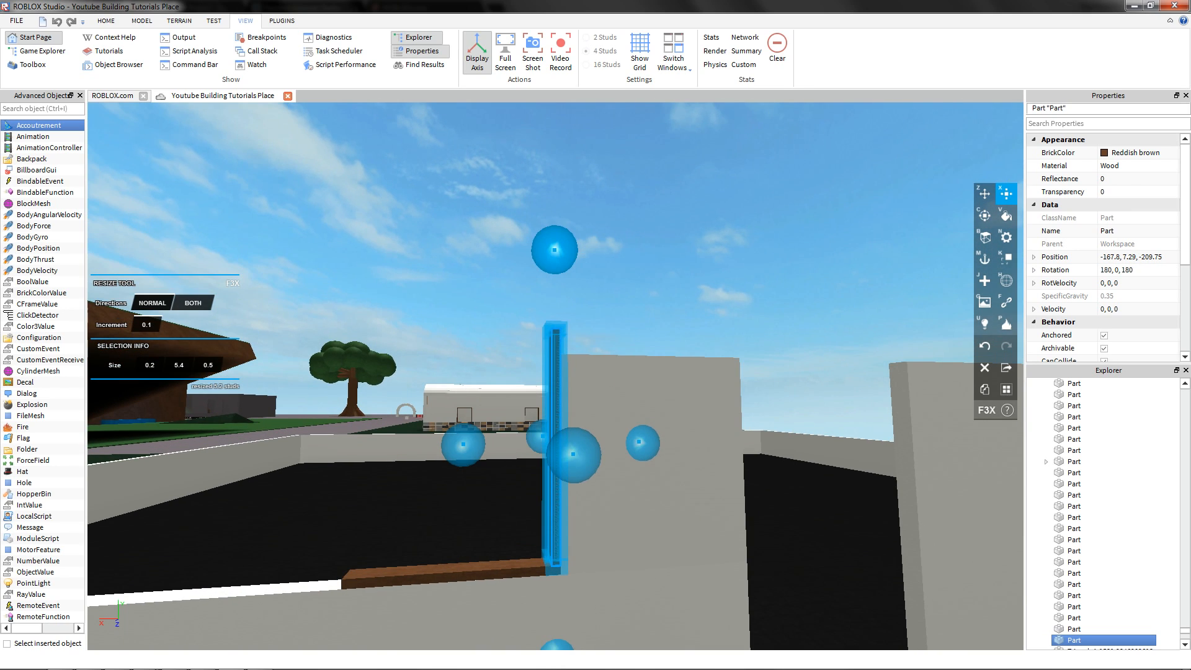
left_click_drag(556, 250, 554, 274)
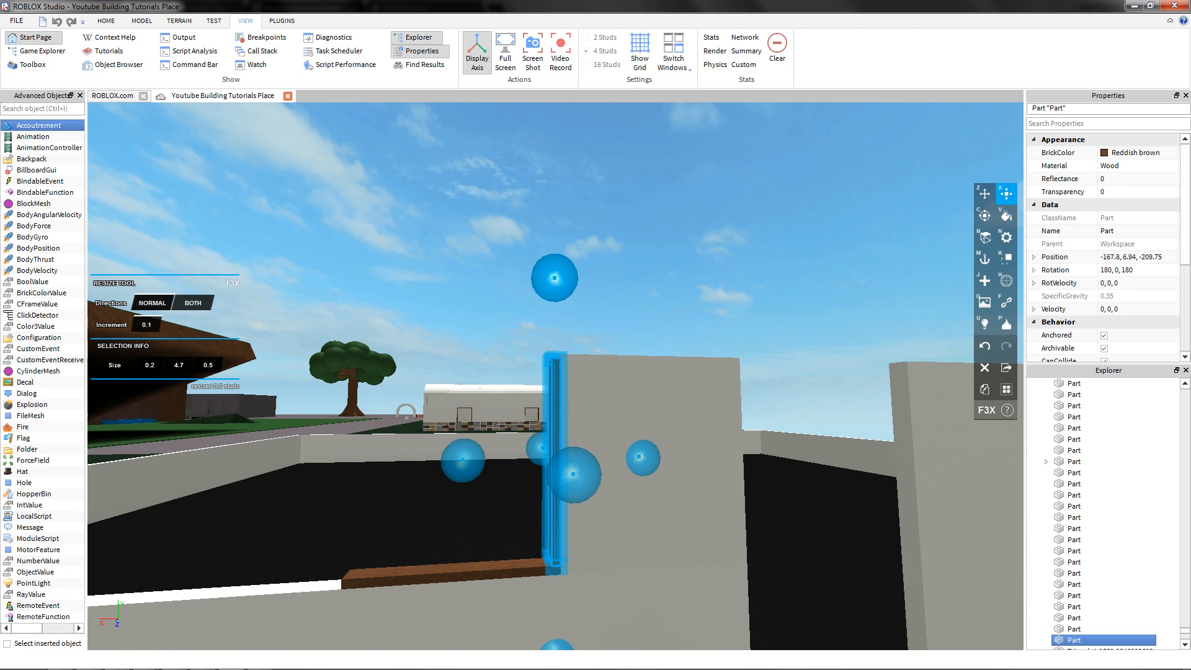
- Duplicate the wooden sill and raise the copy to Y 9.29 as the window frame's top bar
left_click(458, 571)
key("z")
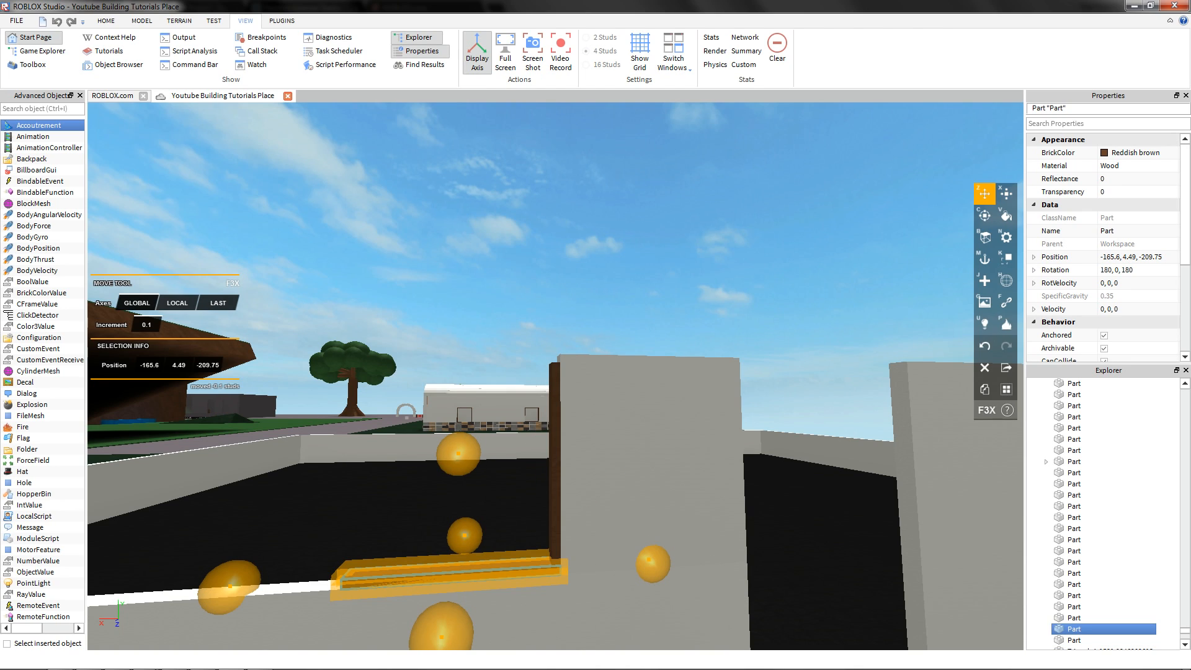
key("shift+c")
mouse_move(458, 455)
left_mouse_down()
mouse_move(463, 235)
mouse_move(462, 248)
left_mouse_up()
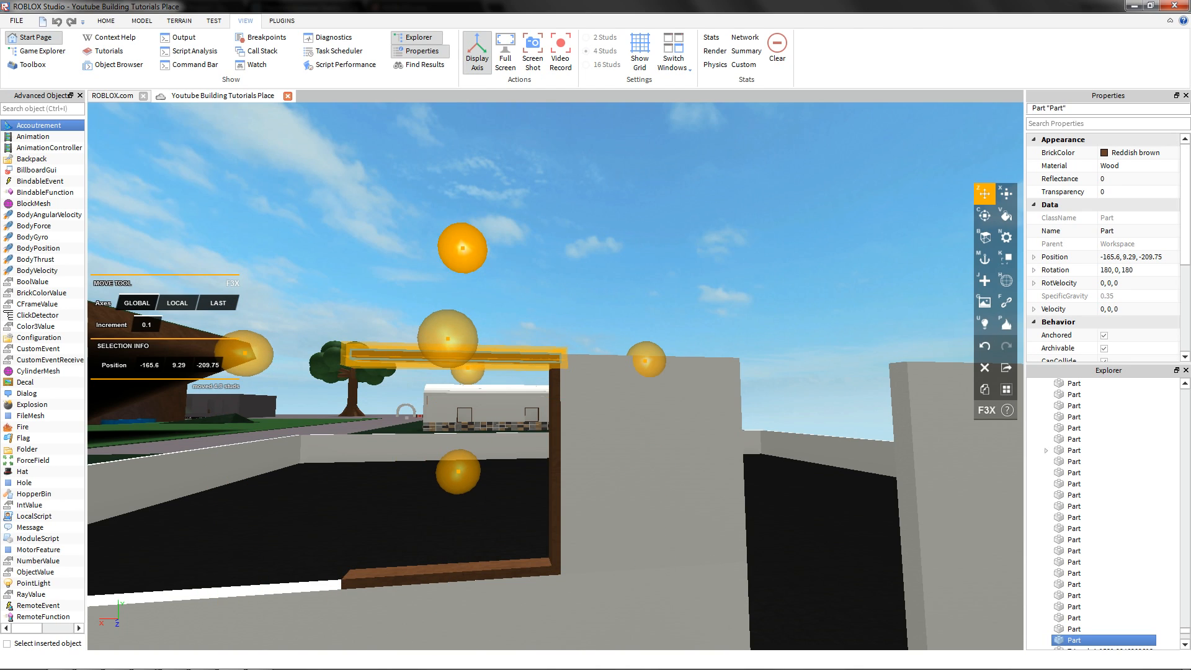
- Duplicate the vertical wooden post and move the copy 4.4 studs to the opposite end of the window frame
left_click(545, 414)
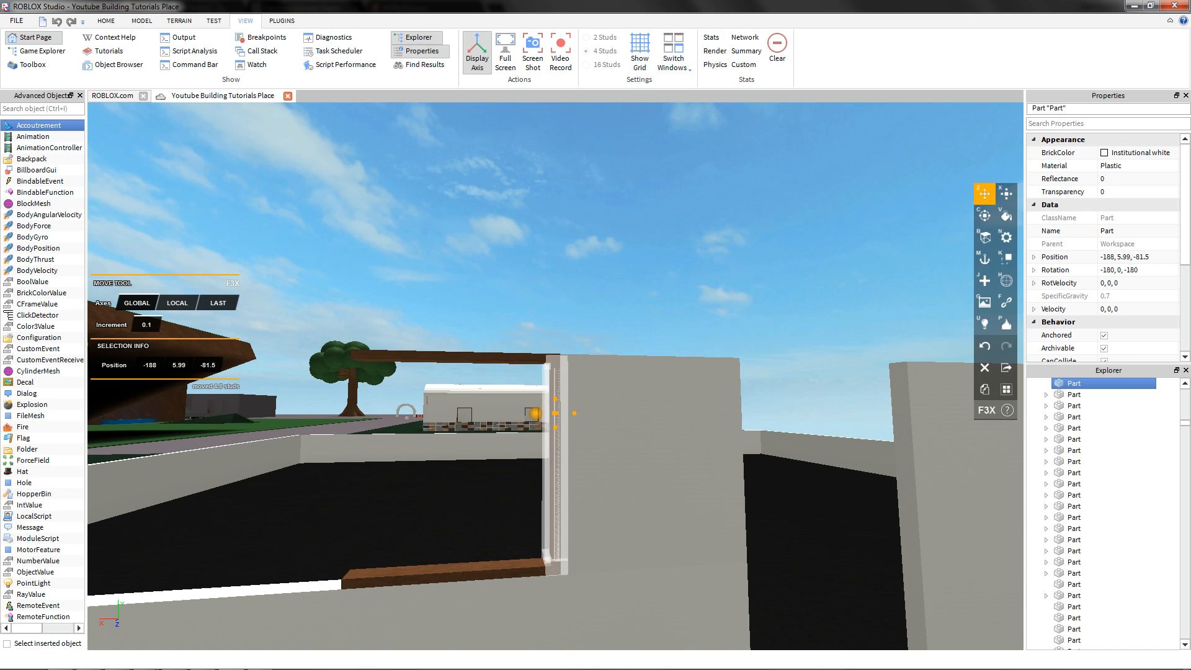
left_click(554, 428)
key("shift+c")
mouse_move(445, 462)
left_mouse_down()
mouse_move(222, 481)
mouse_move(225, 467)
left_mouse_up()
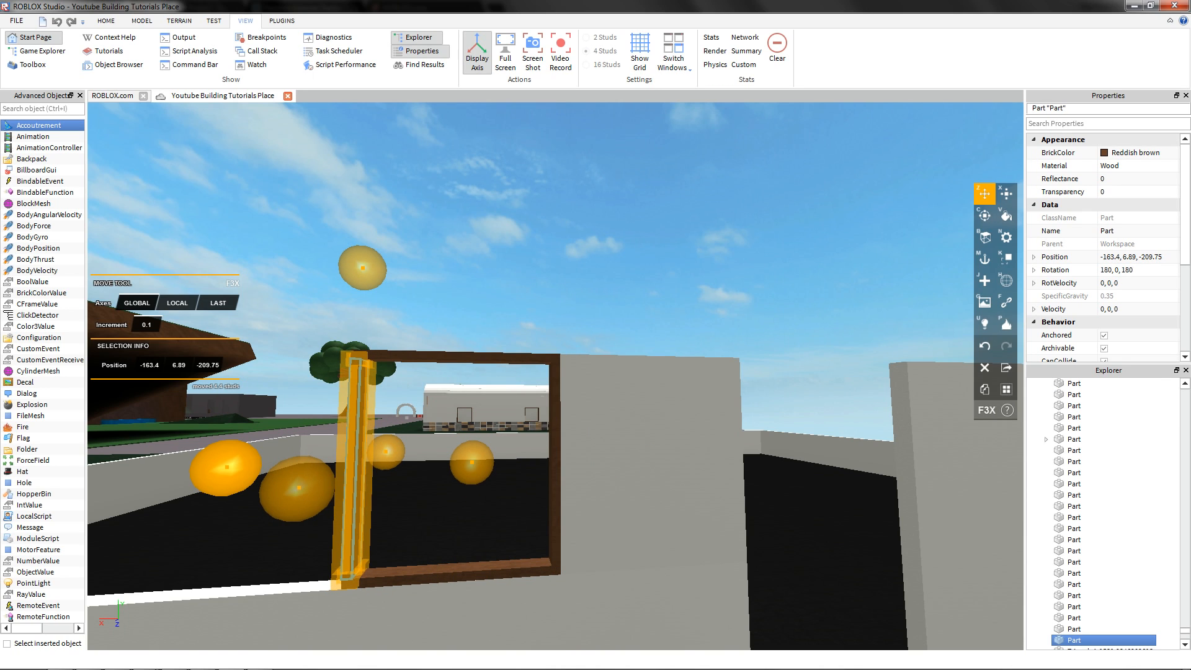
left_click(471, 298)
- Duplicate the white panel beside the door and move the copy 9.2 studs to the far side of the window frame
right_click_drag(471, 298, 474, 366)
scroll(556, 376, "down", 5)
left_click(614, 461)
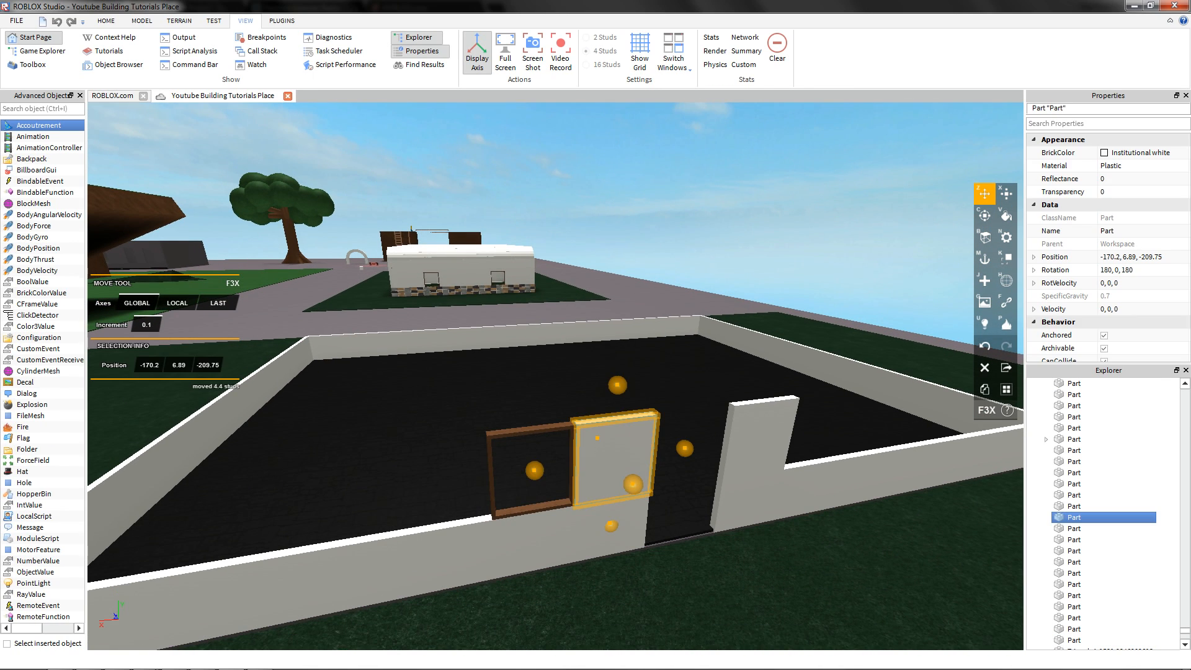
key("shift+c")
left_click_drag(535, 470, 405, 478)
right_click_drag(535, 471, 404, 478)
mouse_move(404, 478)
left_mouse_down()
mouse_move(388, 462)
mouse_move(413, 465)
left_mouse_up()
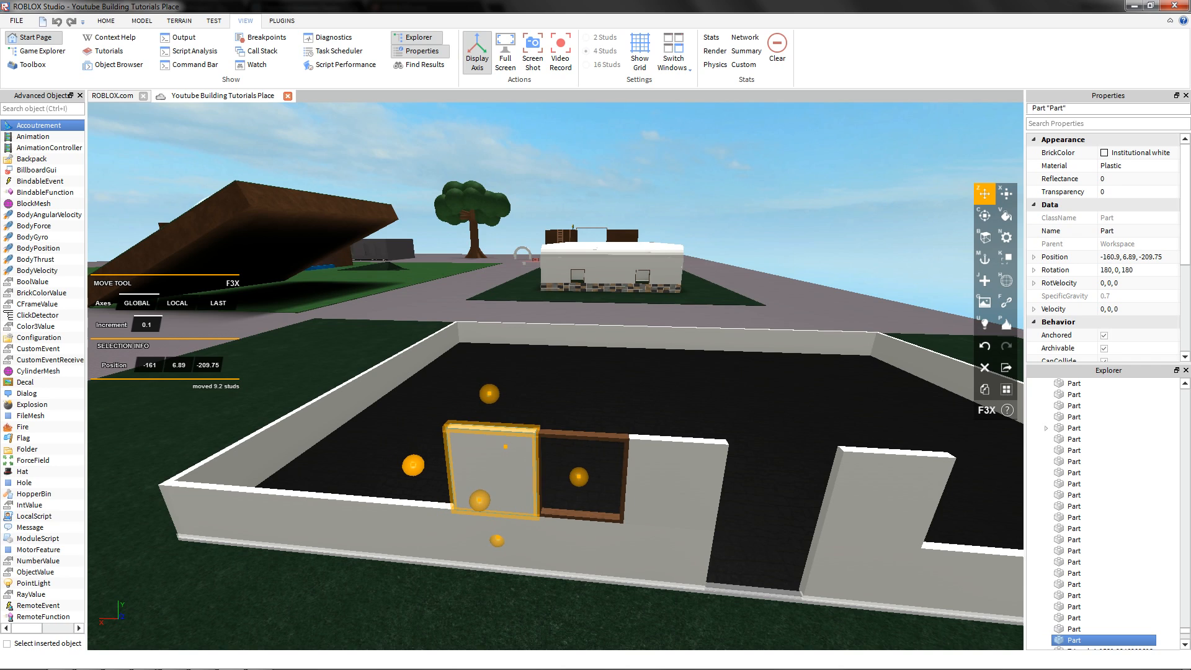
- Nudge the copied white panel 0.1 studs so it sits flush against the wooden window frame
right_click_drag(416, 459, 447, 444)
scroll(448, 459, "up", 2)
right_click_drag(465, 490, 475, 450)
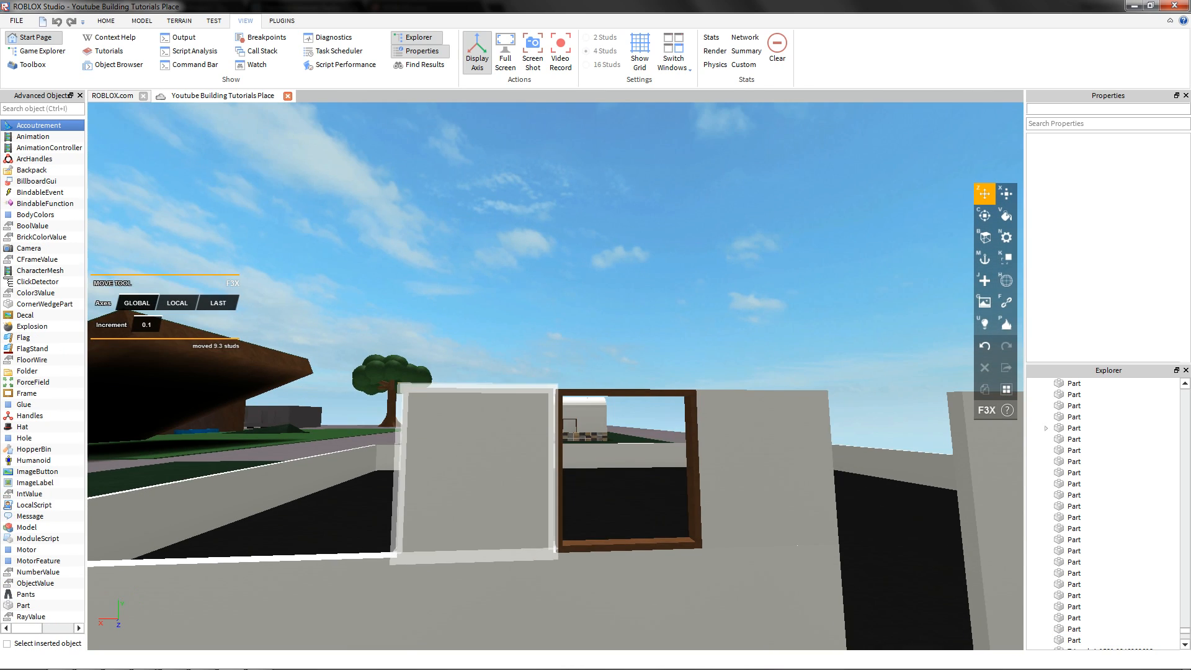
left_click(474, 463)
right_click_drag(623, 466, 601, 466)
left_click_drag(601, 466, 606, 467)
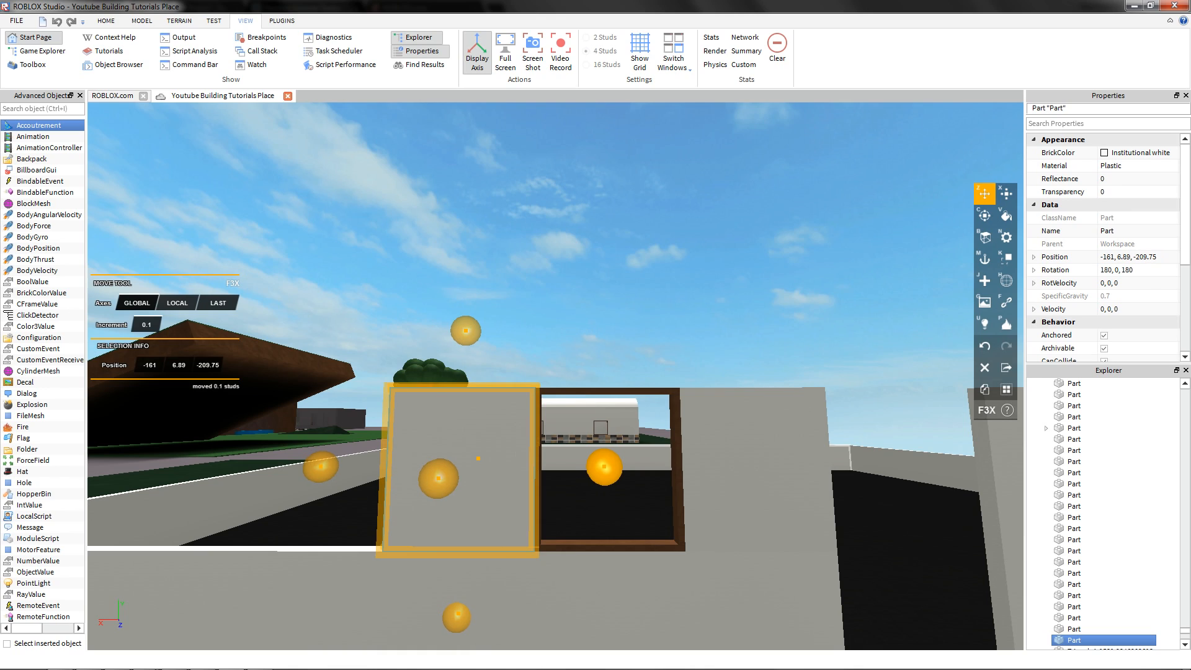
- Duplicate all four wooden parts of the window frame and move the copy 9.3 studs to the far side of the adjoining panel
left_click(603, 504)
left_click(539, 496)
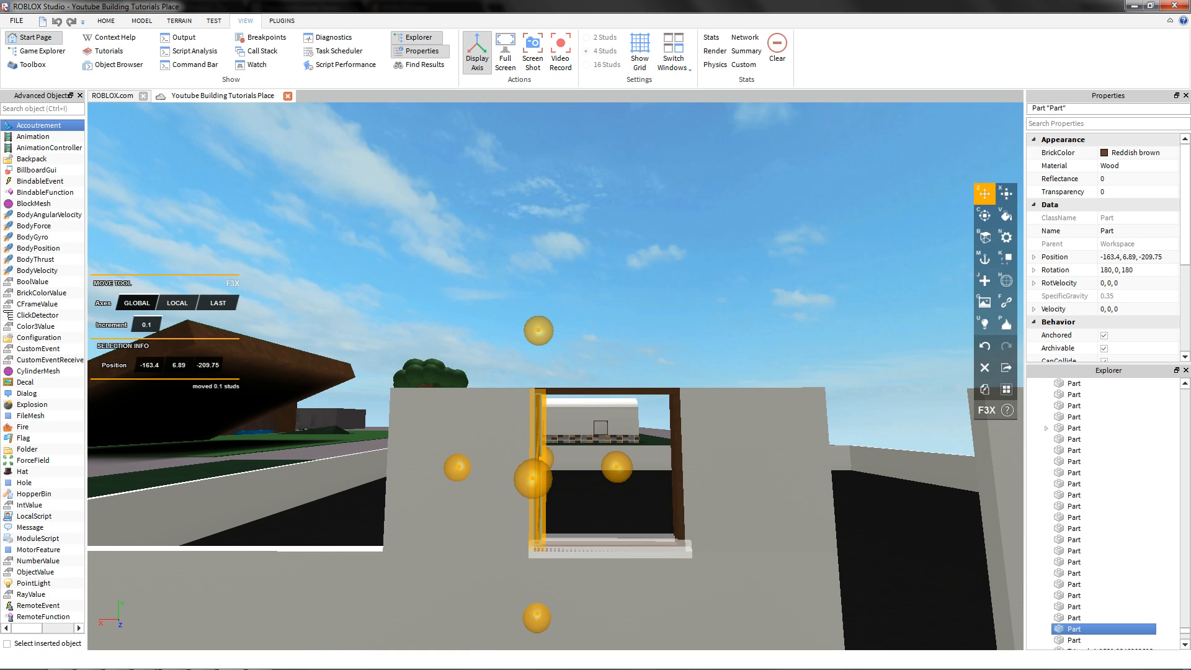
left_click(599, 546, "shift")
left_click(678, 471, "shift")
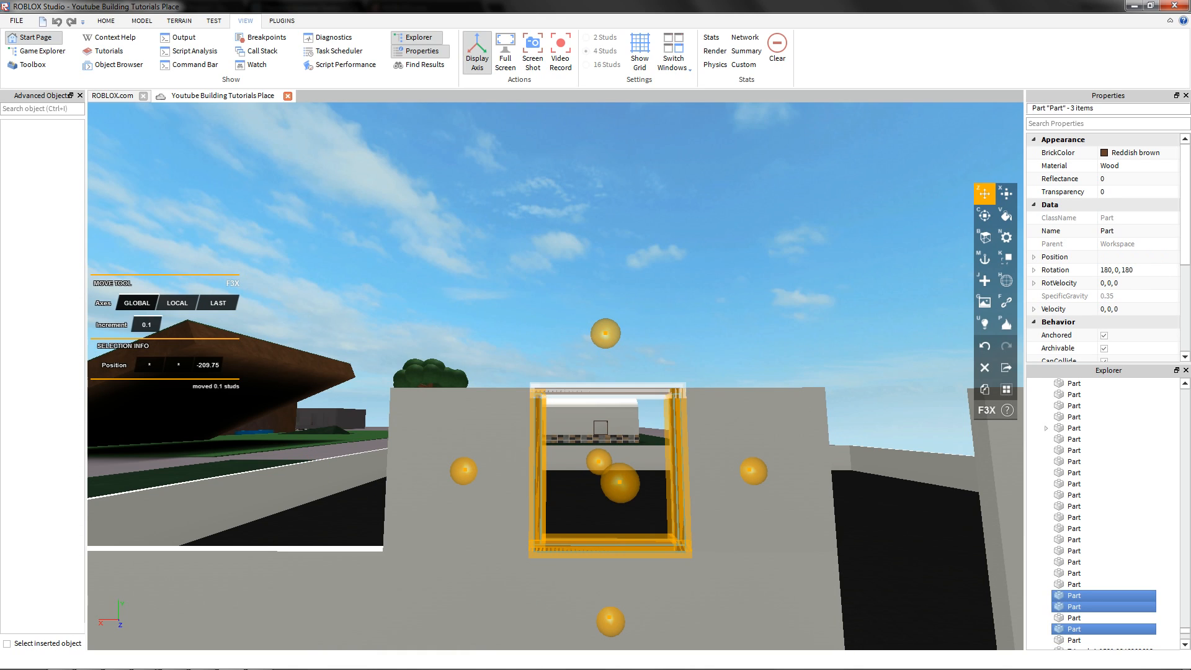
left_click(608, 390, "shift")
key("e")
right_click_drag(608, 392, 603, 465)
key("shift+c")
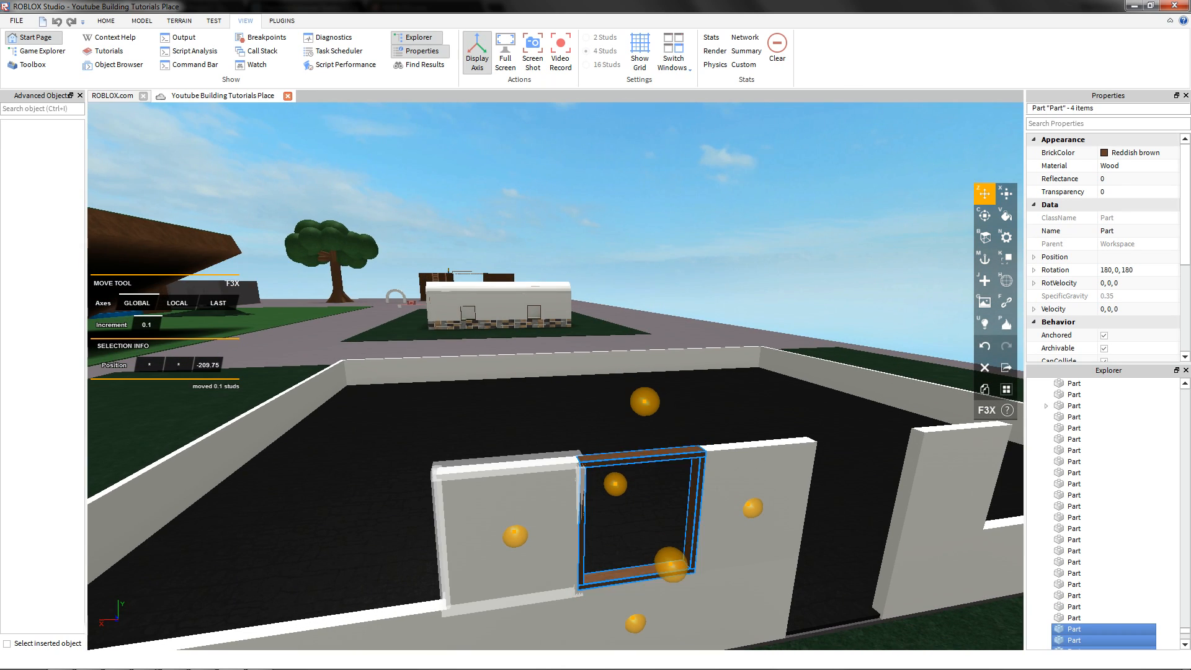
key("a")
mouse_move(516, 535)
left_mouse_down()
mouse_move(465, 493)
mouse_move(418, 495)
left_mouse_up()
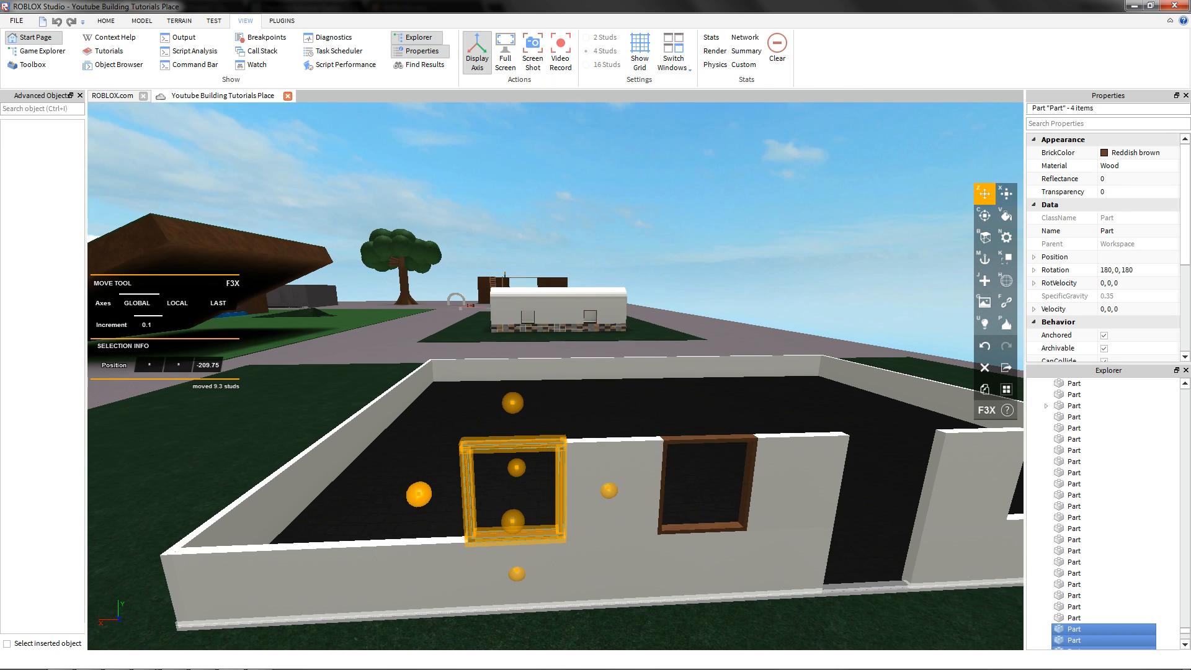
- Nudge the copied window frame 0.1 studs back against the white panel and clear the selection
right_click_drag(419, 495, 390, 490)
key("w")
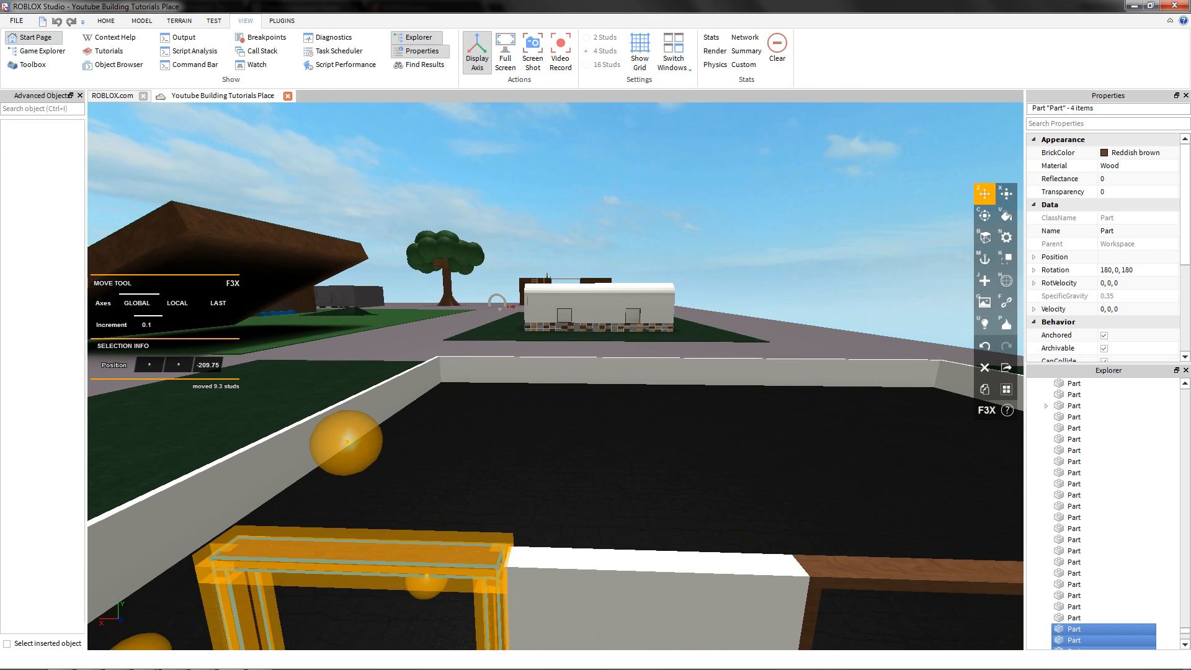
key("s")
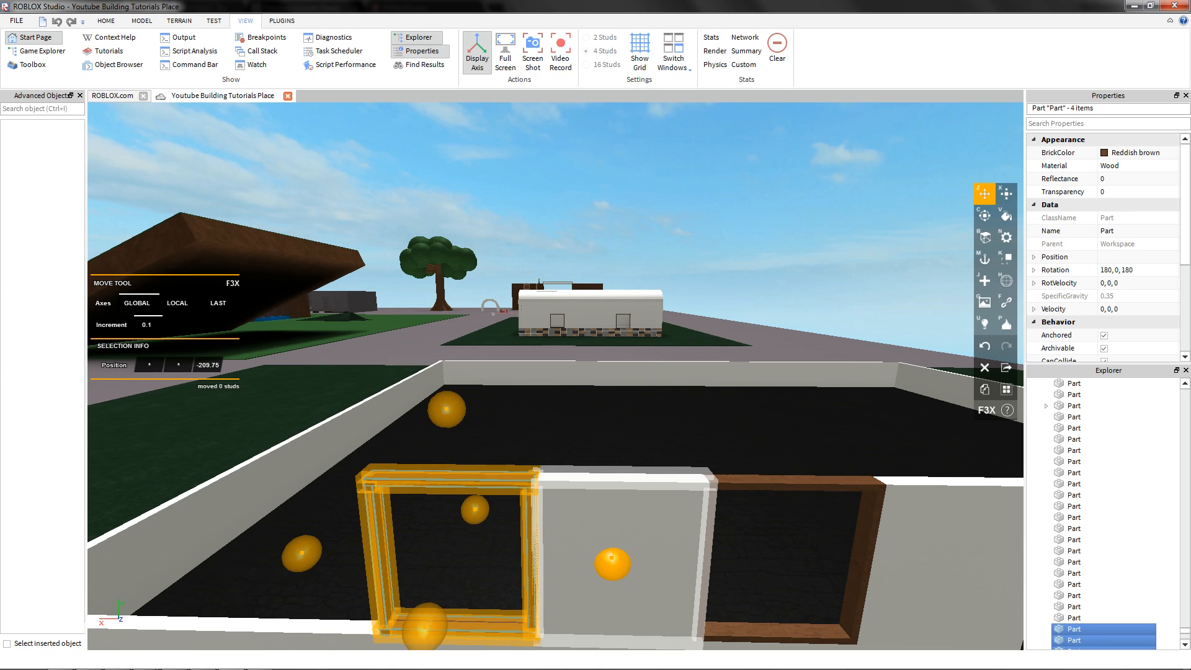
left_click_drag(612, 564, 616, 564)
key("s")
key("shift+r")
right_click_drag(616, 564, 642, 546)
key("s")
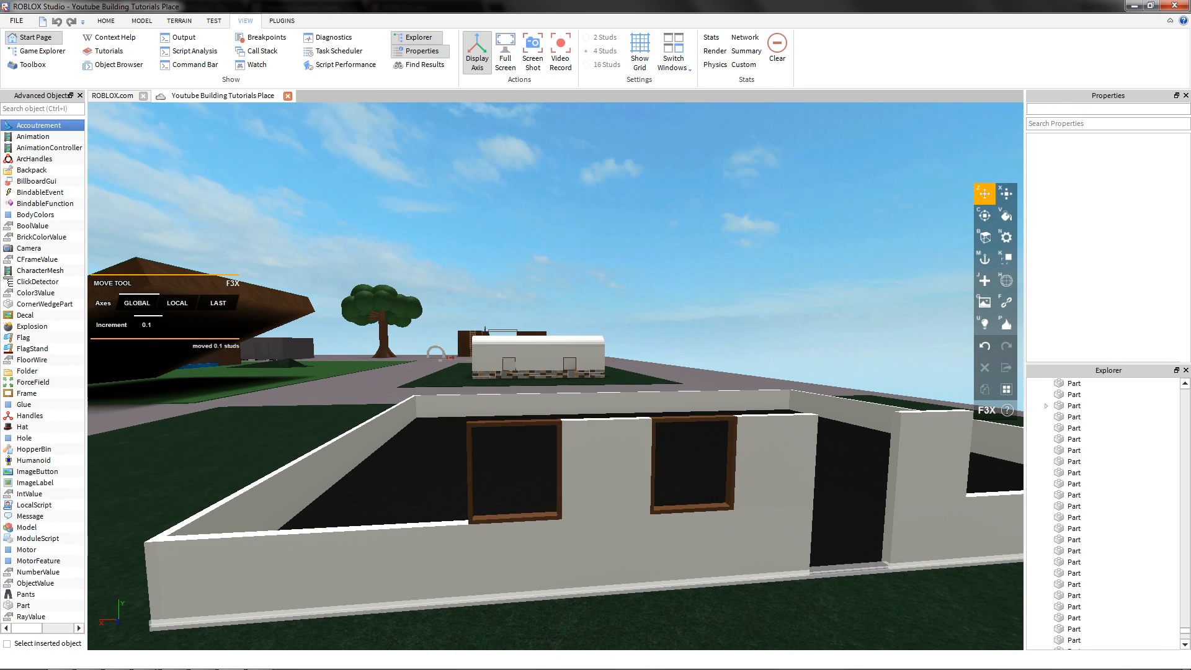
- Duplicate the white panel between the two windows and move the copy 9.1 studs to the far side of the second window frame
left_click(683, 468)
left_click(611, 468)
right_click_drag(611, 469, 630, 490)
key("shift+c")
left_click_drag(516, 489, 469, 496)
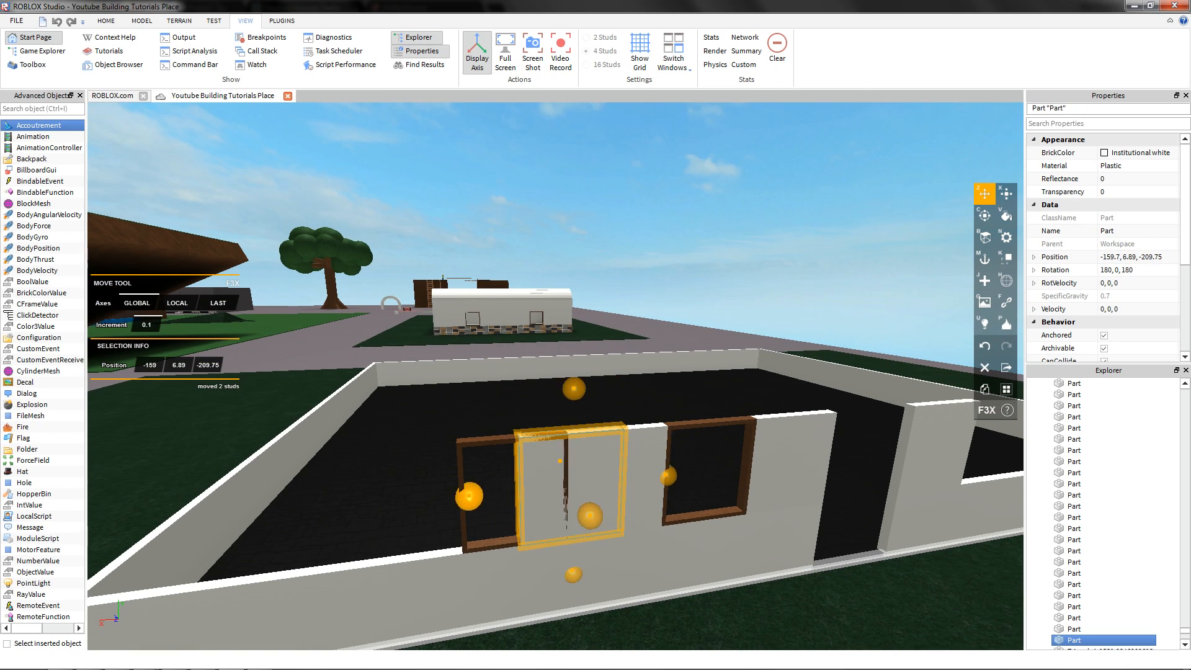
mouse_move(560, 461)
left_mouse_down()
mouse_move(340, 479)
mouse_move(437, 476)
left_mouse_up()
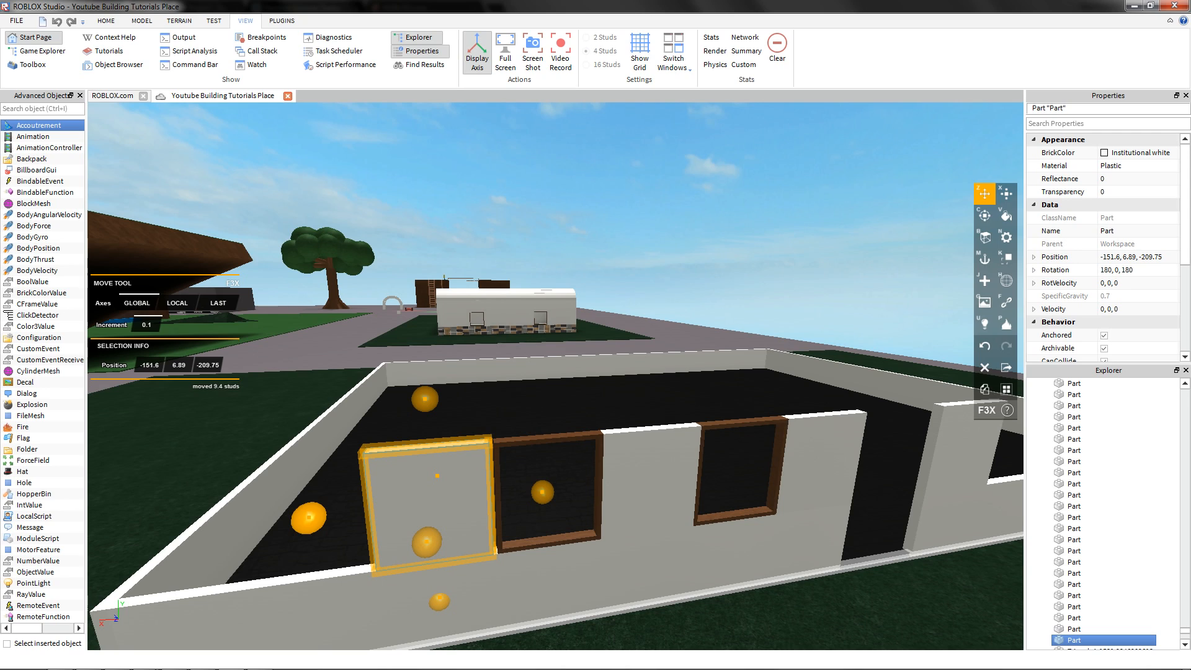
left_click_drag(315, 516, 319, 515)
key("shift+x")
key("shift+z")
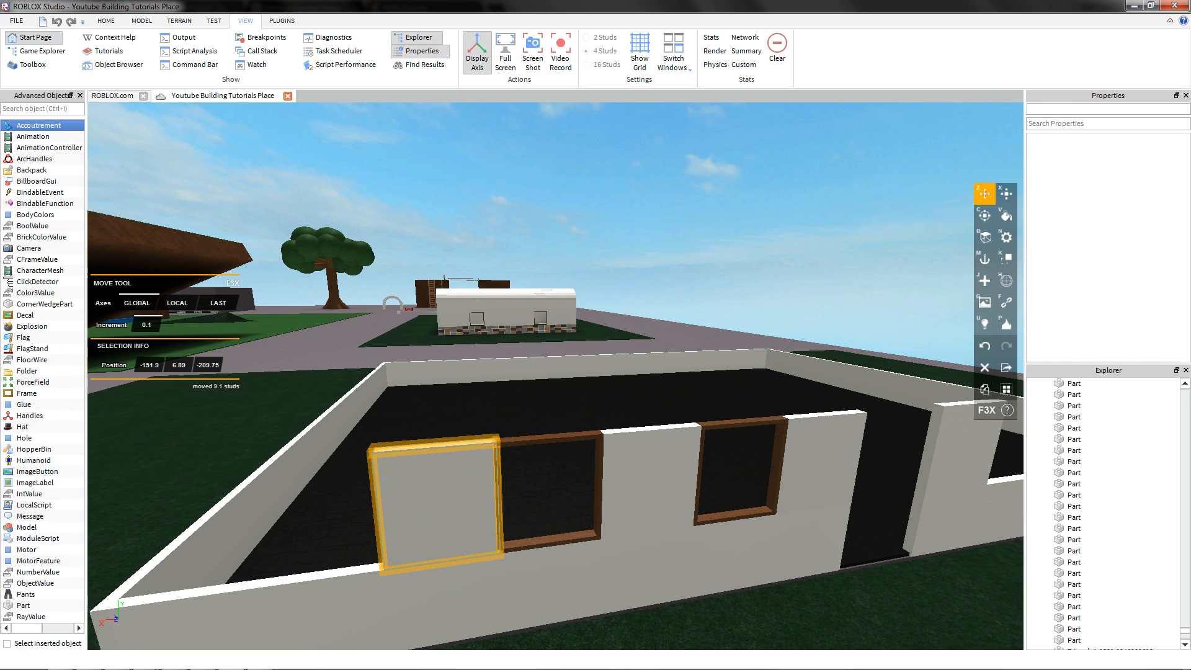
- Nudge the copied panel 0.1 studs to X -151.8 beside the second window frame and clear the selection
key("w")
left_click_drag(546, 555, 542, 555)
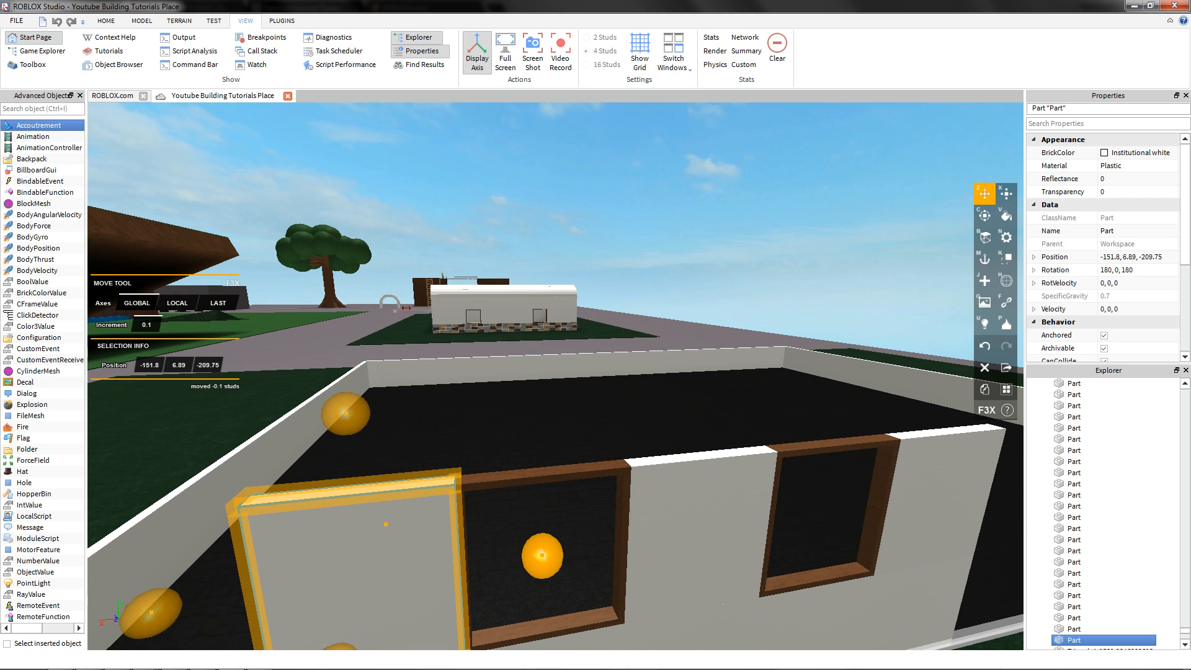
key("shift+x")
key("s")
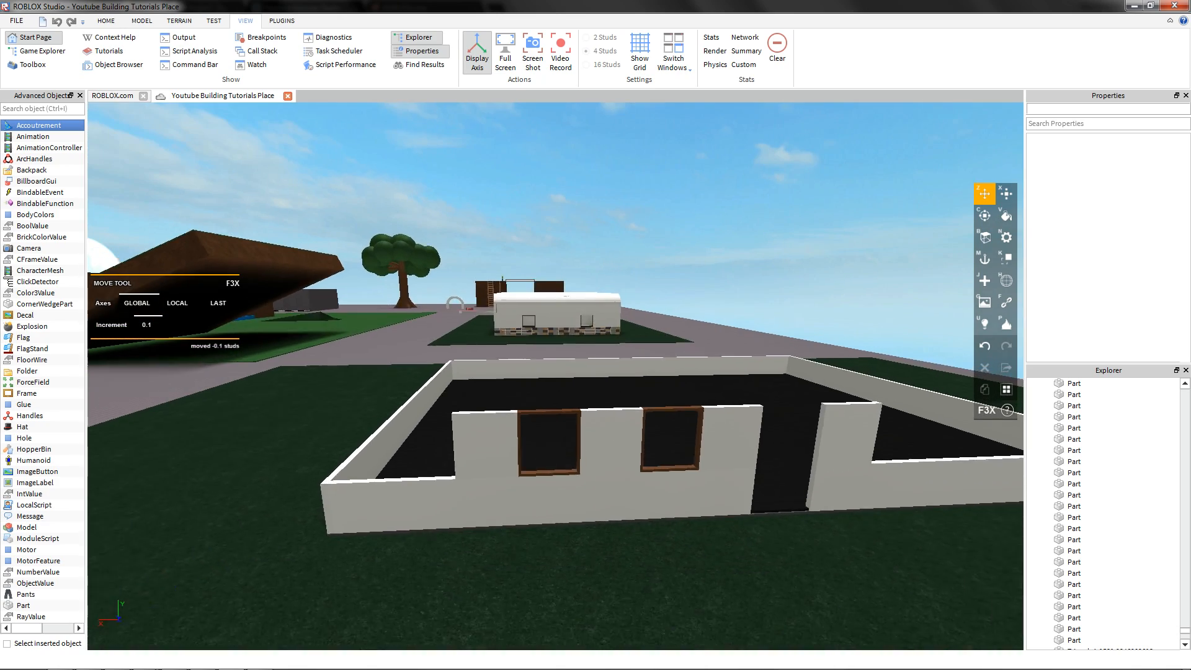
- Inspect the front wall with its windows and door opening from outside and inside the house
key("w")
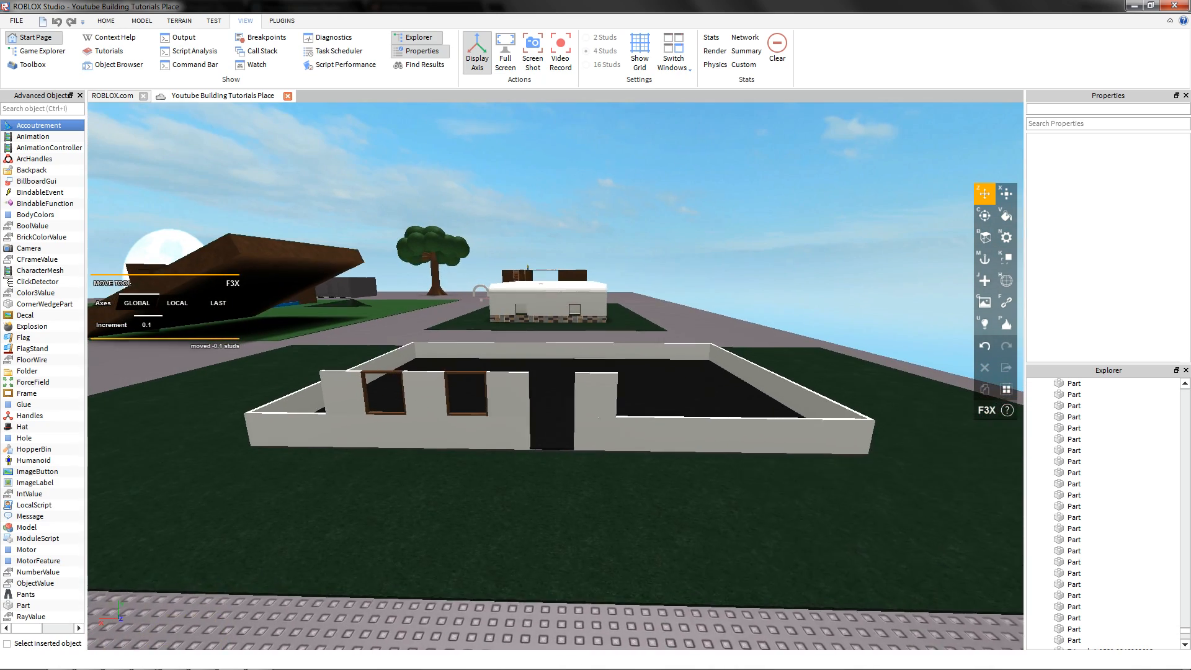
key("s")
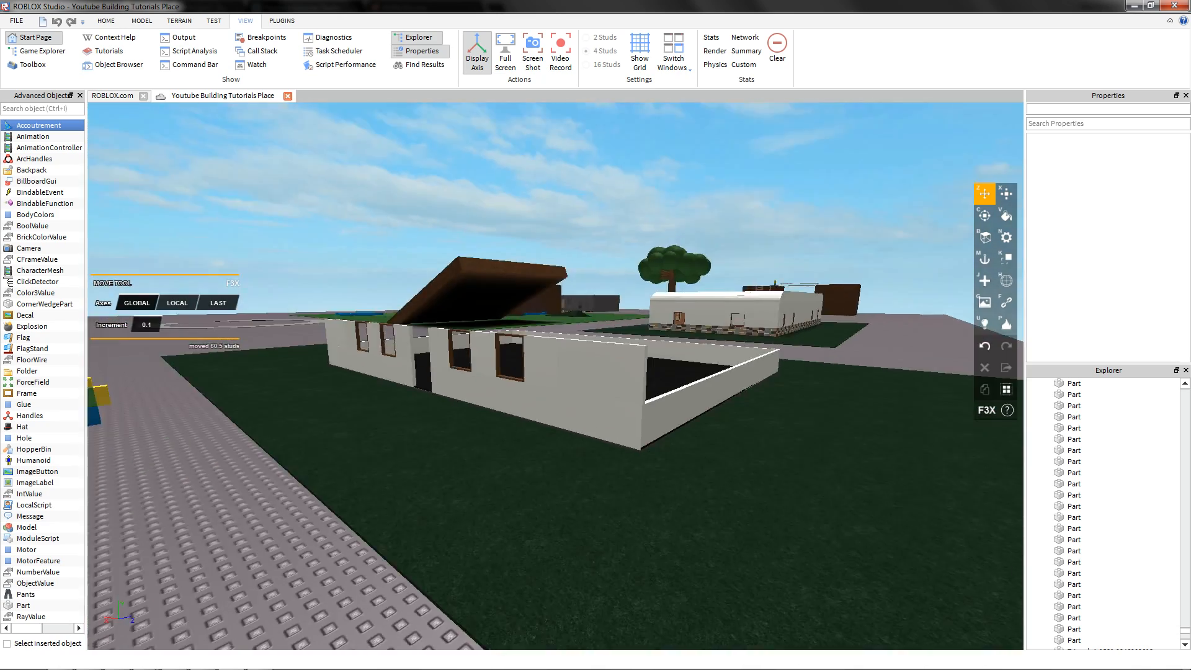
key("w")
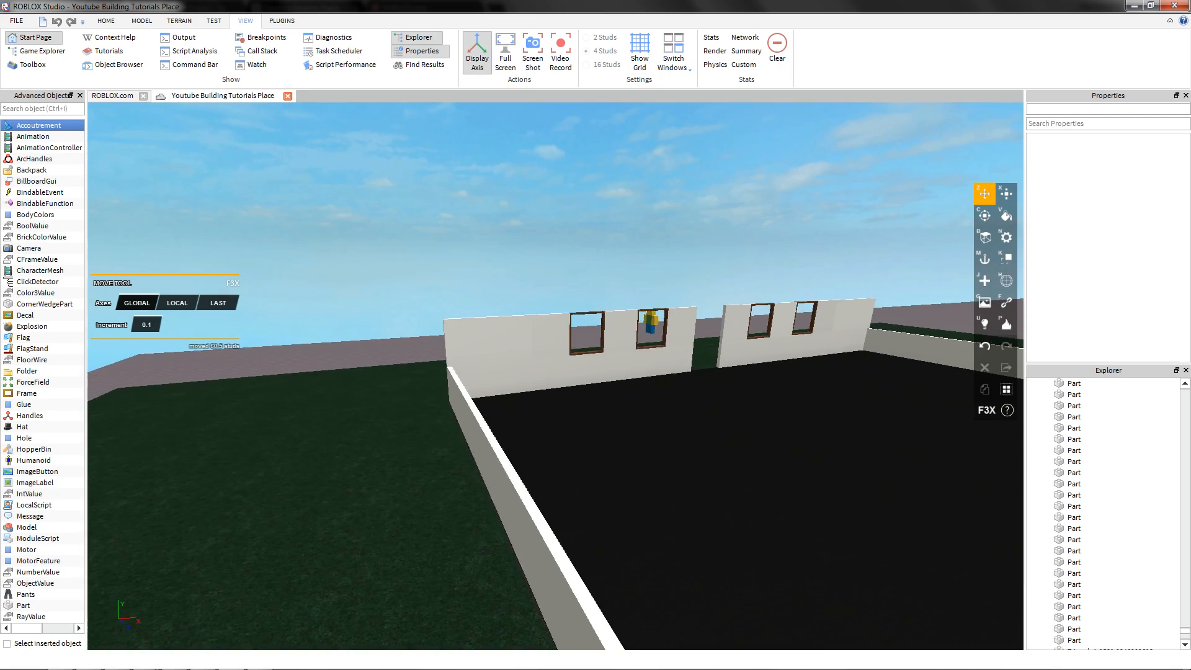
key("s")
key("d")
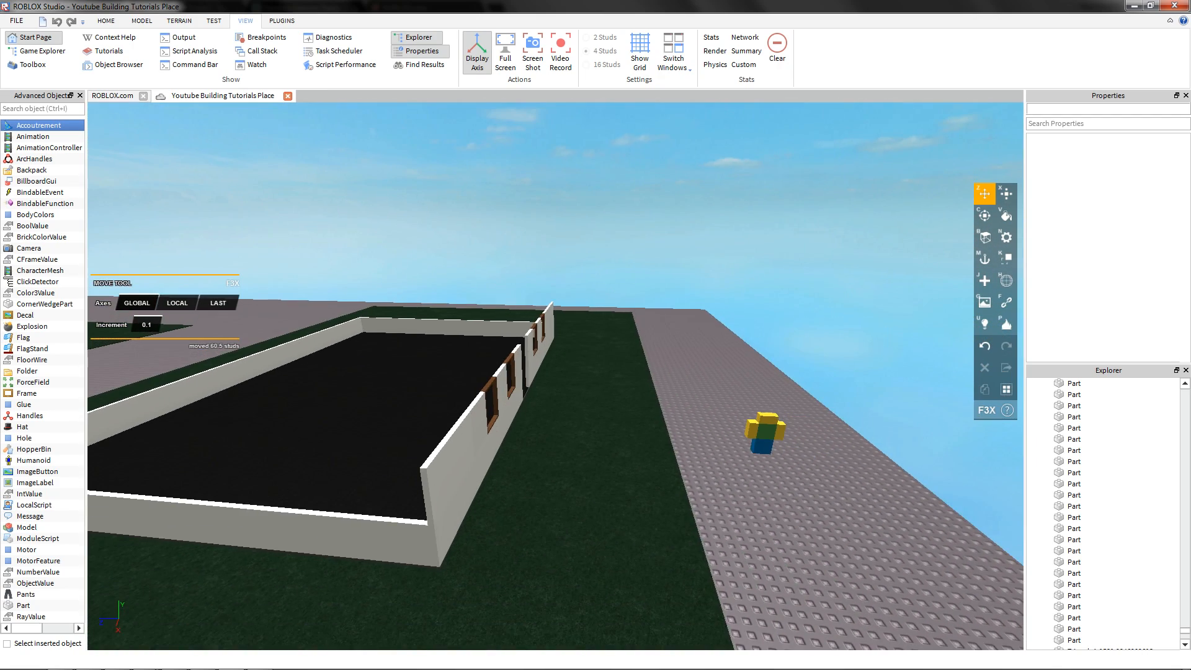
key("d")
key("w")
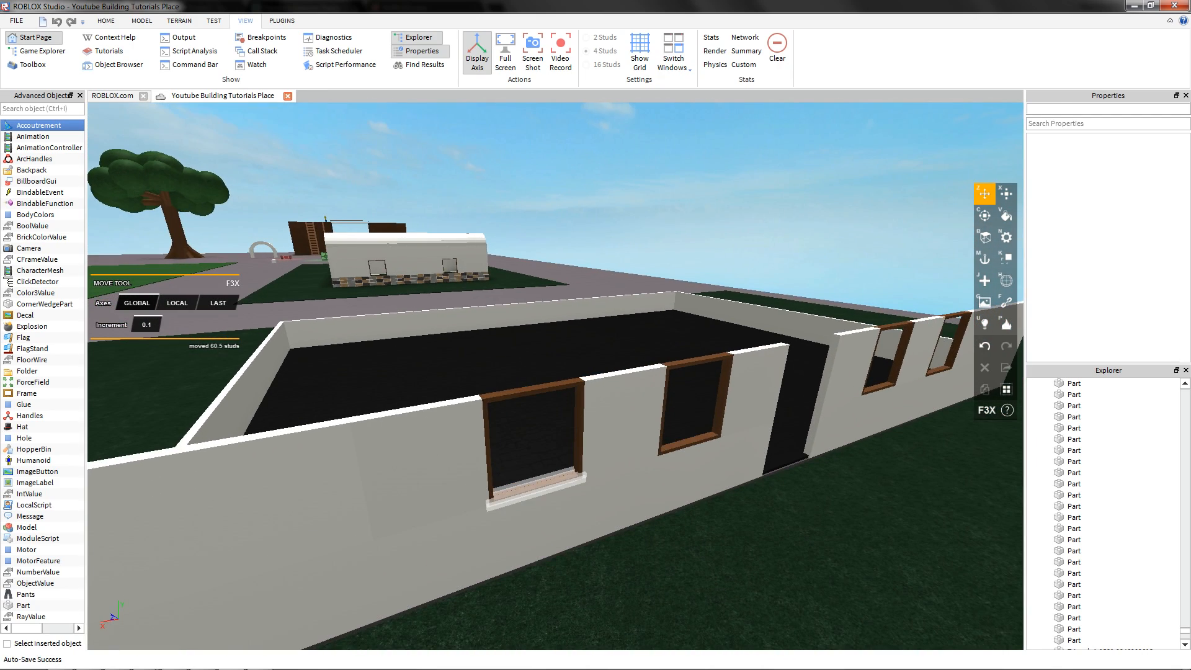
- Duplicate the four parts of the front window frame nearest the corner and move the copy toward the side wall
left_click(546, 487)
left_click(579, 432, "shift")
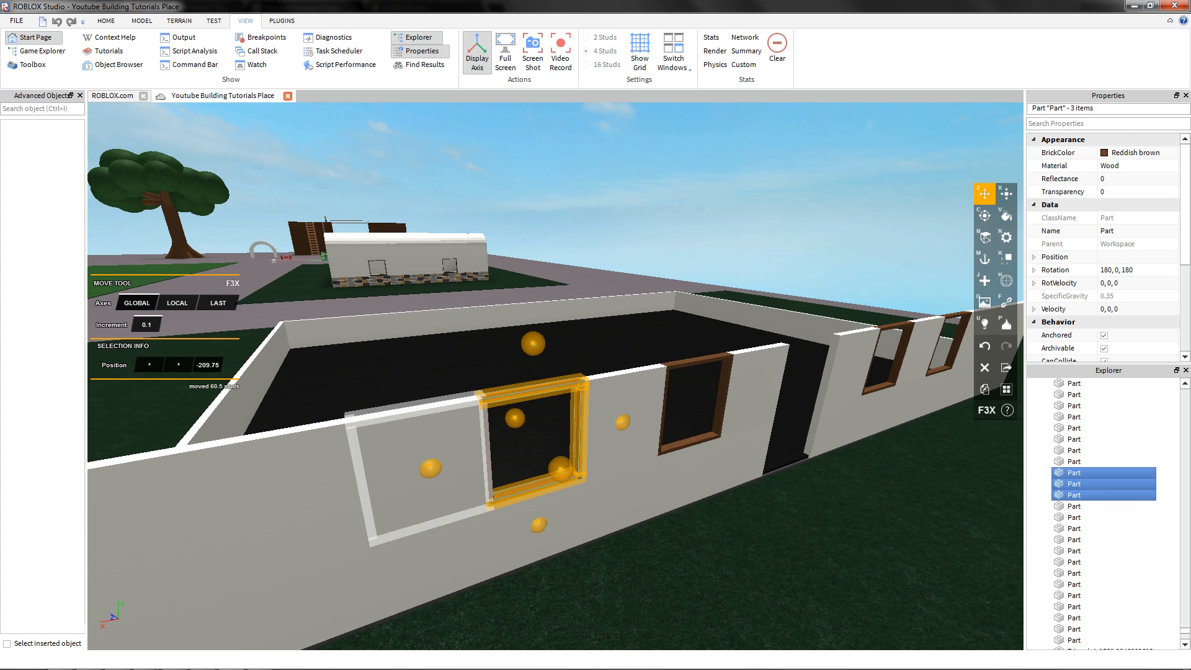
left_click(488, 452, "shift")
key("shift+c")
key("a")
mouse_move(488, 452)
left_mouse_down()
mouse_move(561, 546)
mouse_move(530, 428)
left_mouse_up()
- Rotate the copied window frame 90 degrees about the vertical axis and align it with the side wall
key("c")
key("d")
right_click_drag(538, 406, 397, 418)
left_click_drag(367, 448, 477, 310)
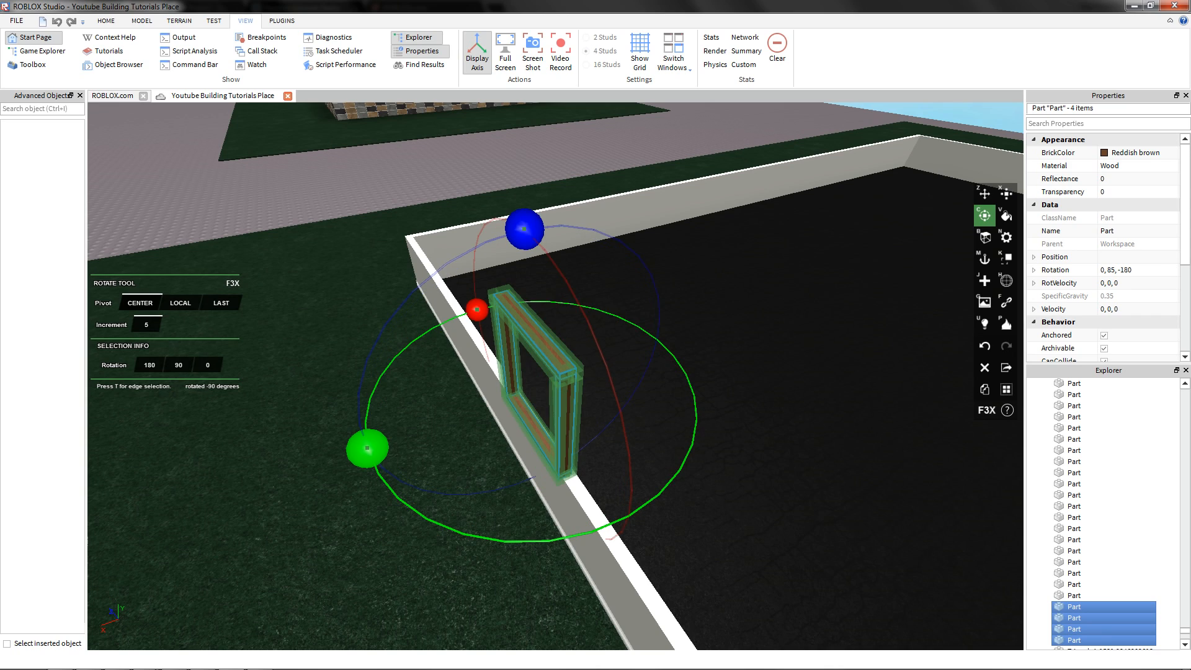
key("z")
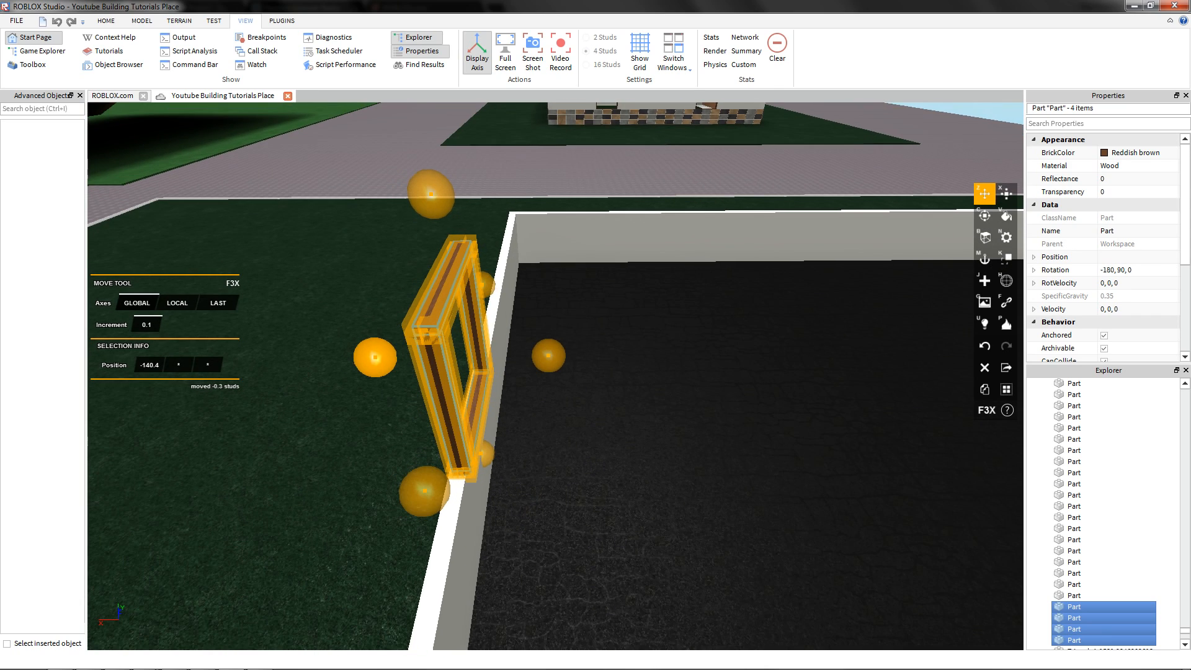
left_click(551, 496)
right_click_drag(550, 496, 583, 465)
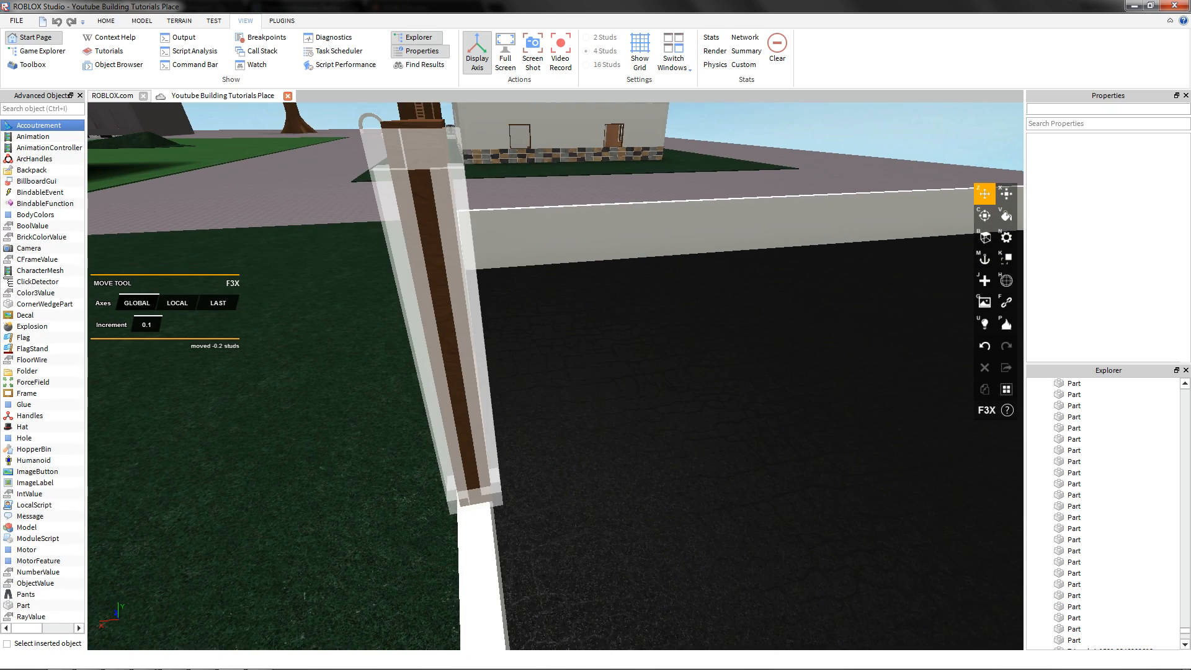
- Examine the side wall from several angles, from the rotated window frame to the front corner panel
key("s")
right_click_drag(465, 373, 542, 375)
key("a")
key("s")
key("d")
key("a")
key("s")
key("d")
key("w")
key("s")
key("s")
key("d")
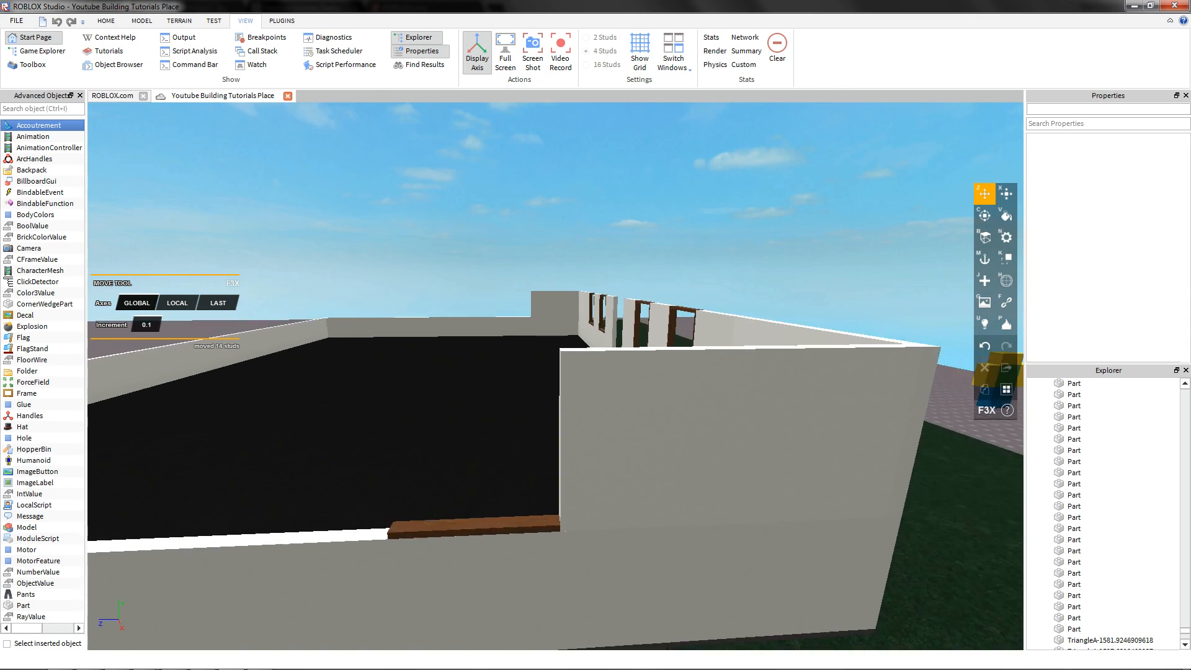
- Duplicate the wooden sill on the side wall and resize the copy into a vertical post 0.2 studs wide and 4.8 studs tall
scroll(459, 551, "up", 3)
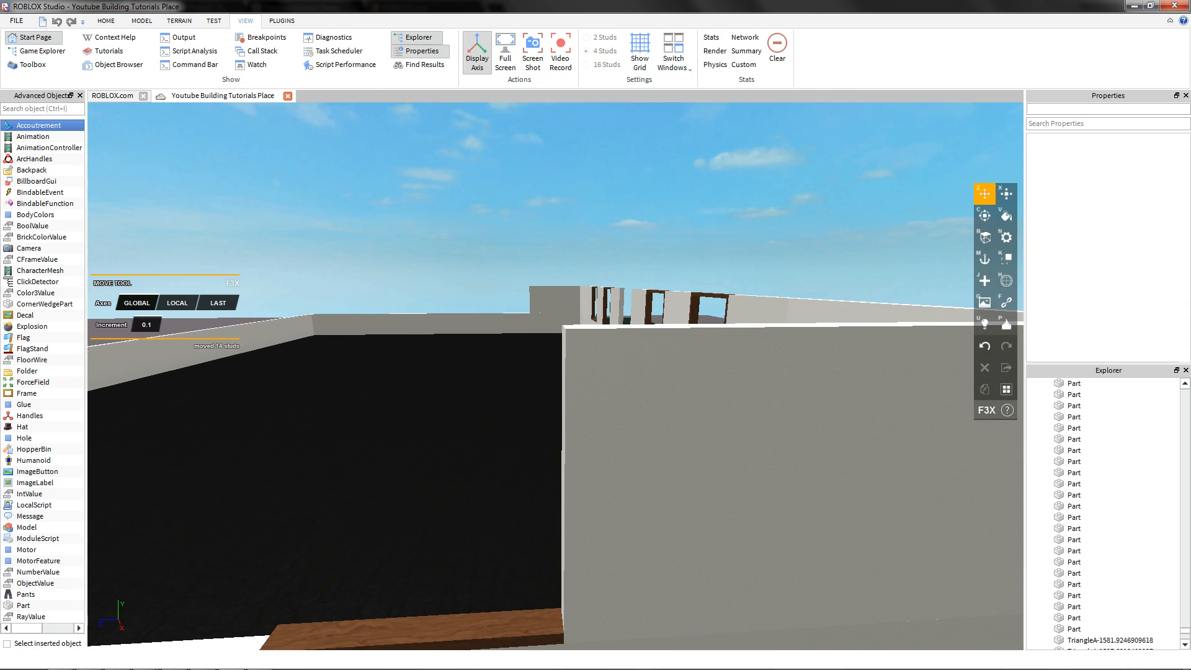
scroll(459, 551, "down", 2)
left_click(459, 551)
key("s")
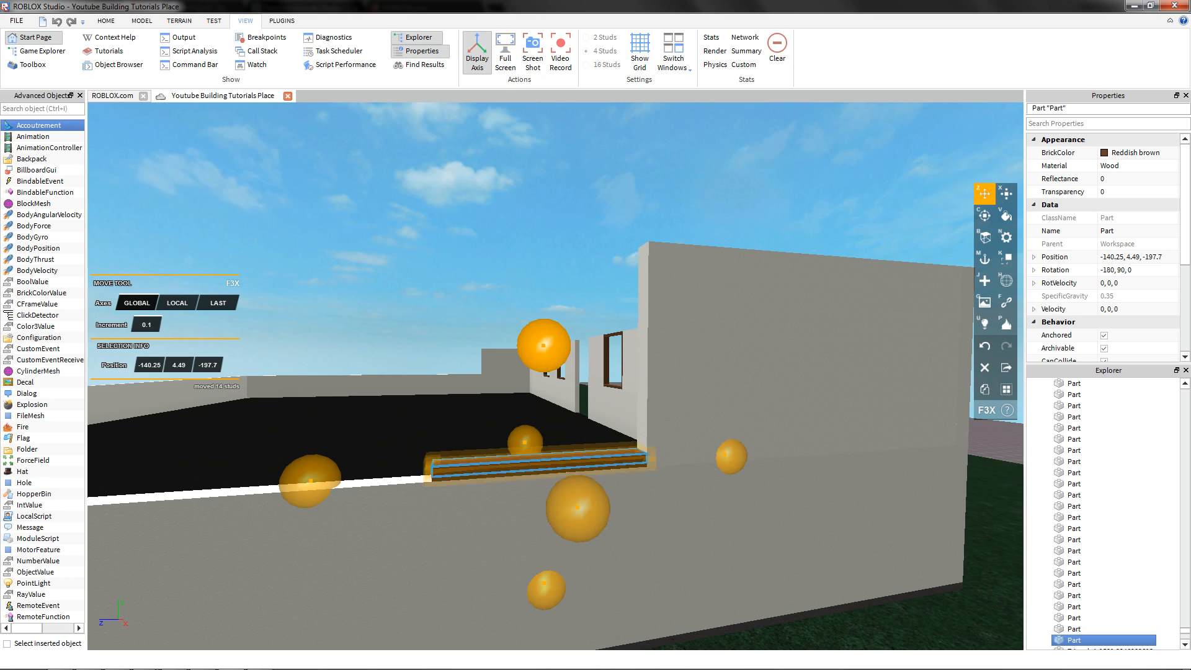
key("x")
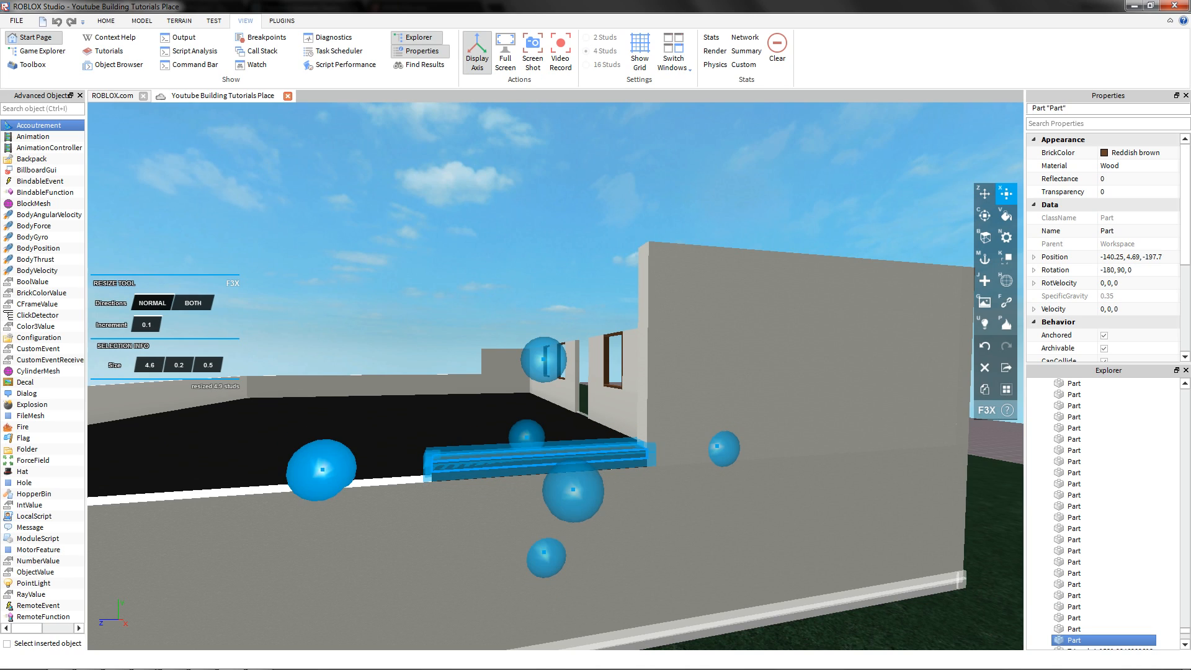
left_click_drag(322, 470, 548, 456)
left_click_drag(639, 359, 640, 157)
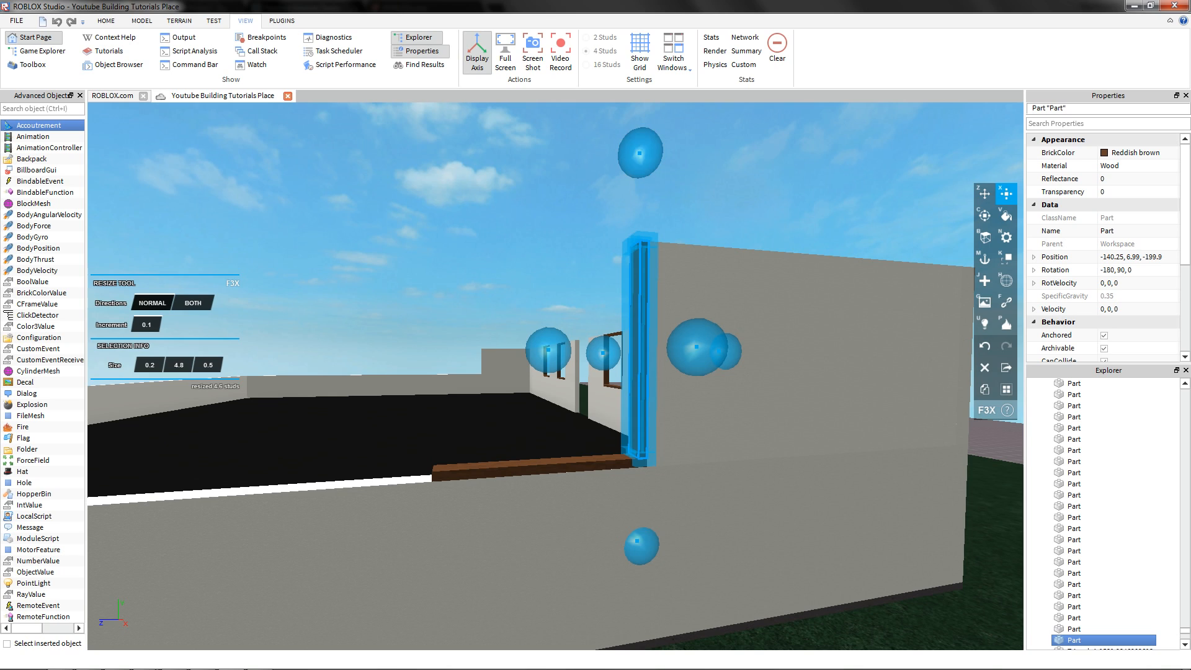
- Lengthen the wooden sill on the side wall to 10 studs, away from the corner panel
key("z")
left_click(577, 236)
left_click(533, 470)
key("x")
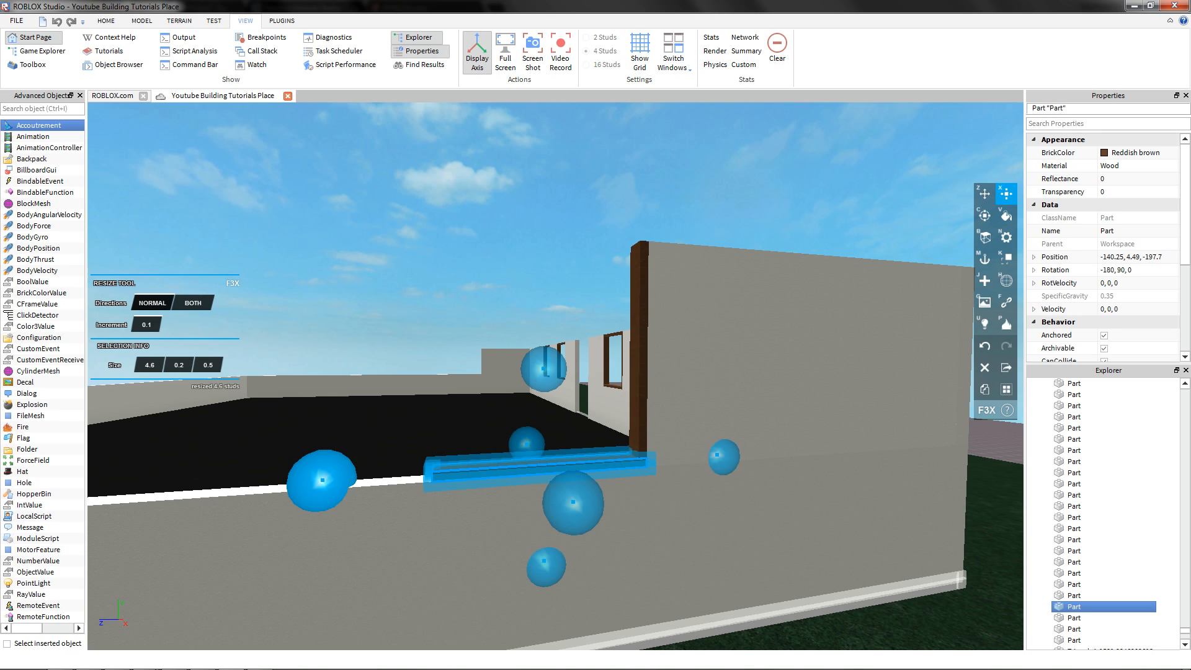
left_click_drag(322, 480, 96, 487)
right_click_drag(105, 489, 96, 487)
left_click_drag(96, 487, 168, 477)
right_click_drag(96, 487, 167, 477)
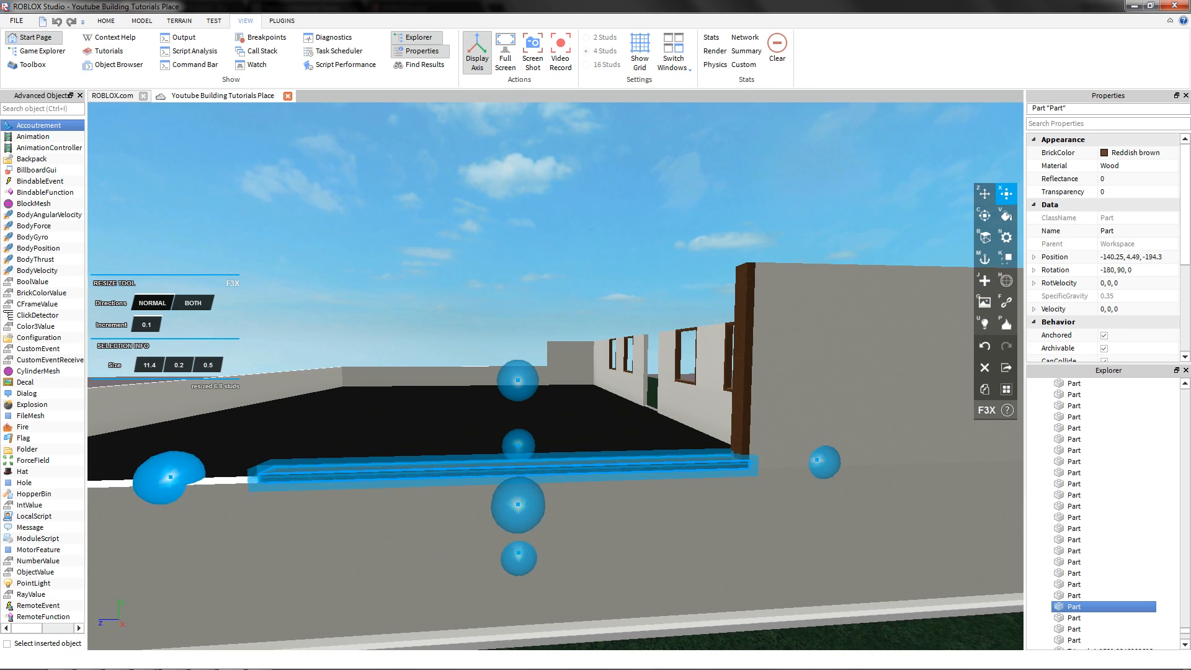
left_click_drag(171, 476, 233, 475)
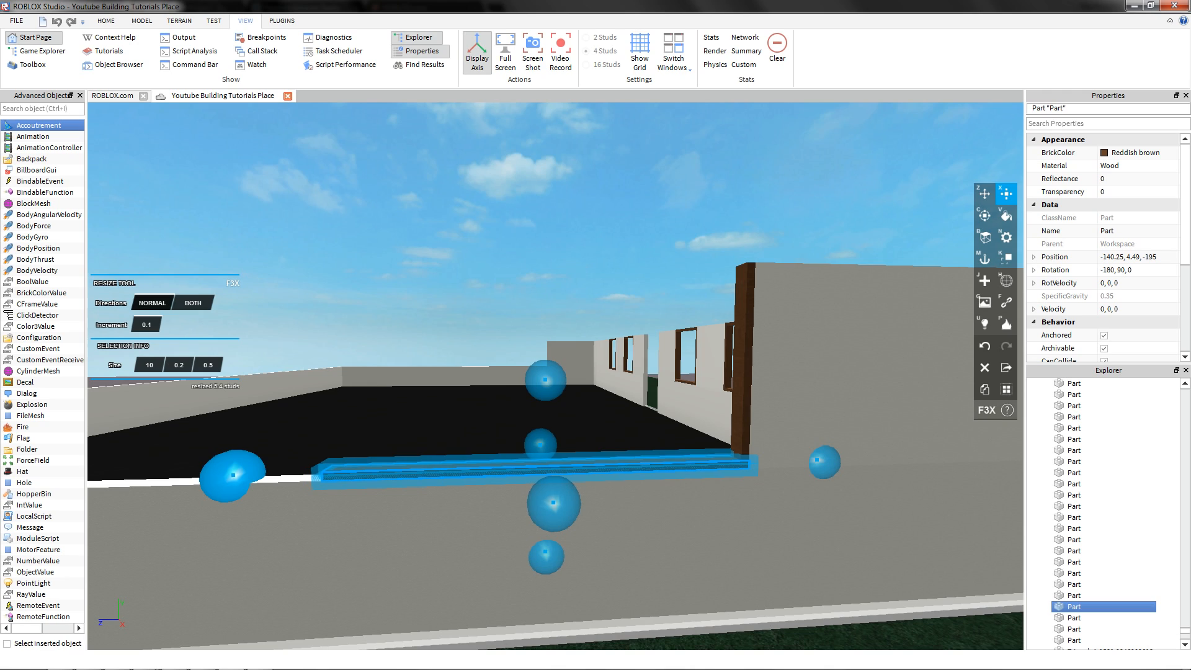
- Duplicate the vertical wooden post and move the copy to the opposite end of the 10-stud sill
key("z")
left_click(558, 248)
left_click(743, 366)
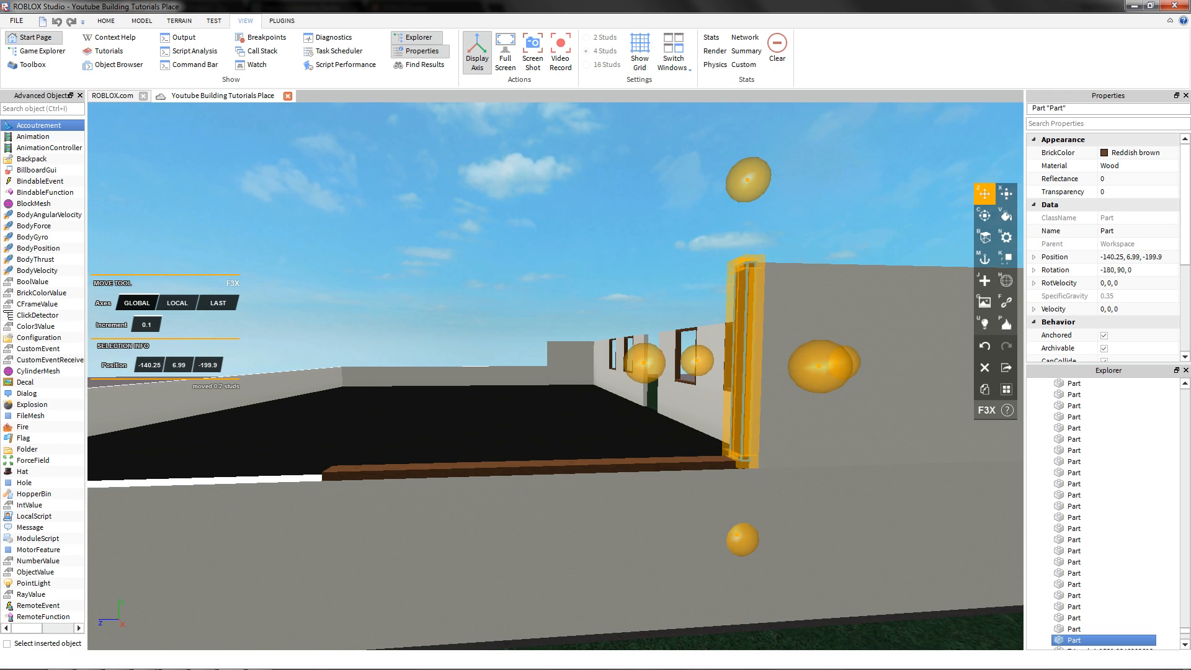
key("shift+c")
left_click_drag(643, 363, 212, 364)
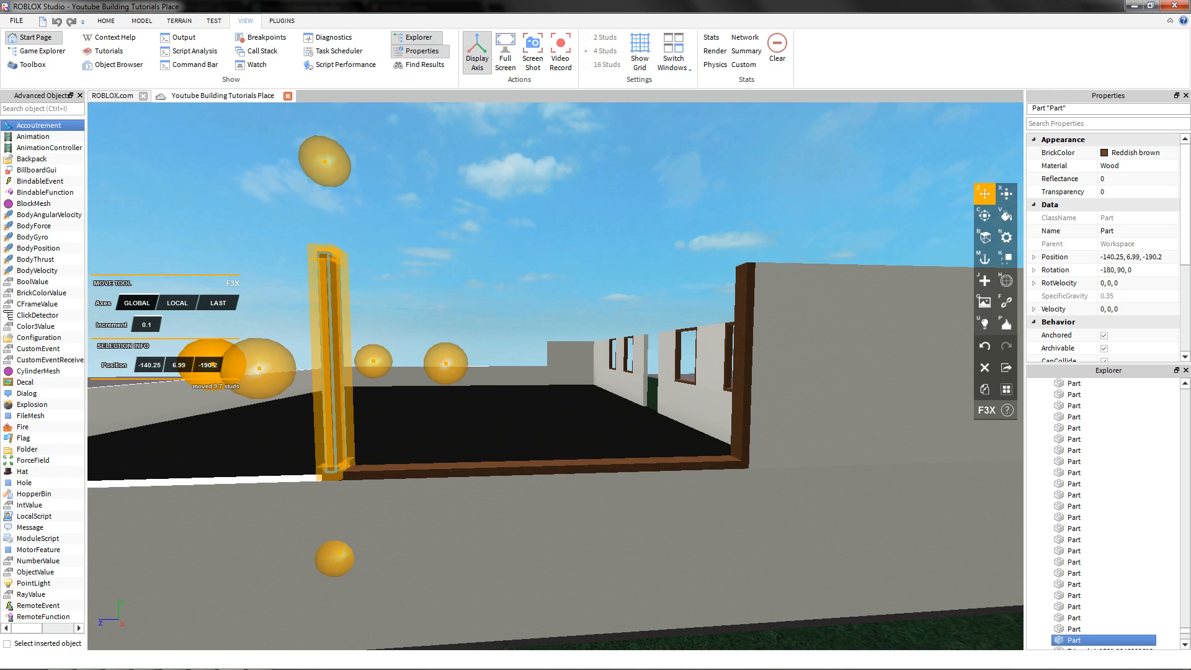
- Shorten both vertical wooden posts of the side window by 0.2 studs to a height of 4.6 studs
key("x")
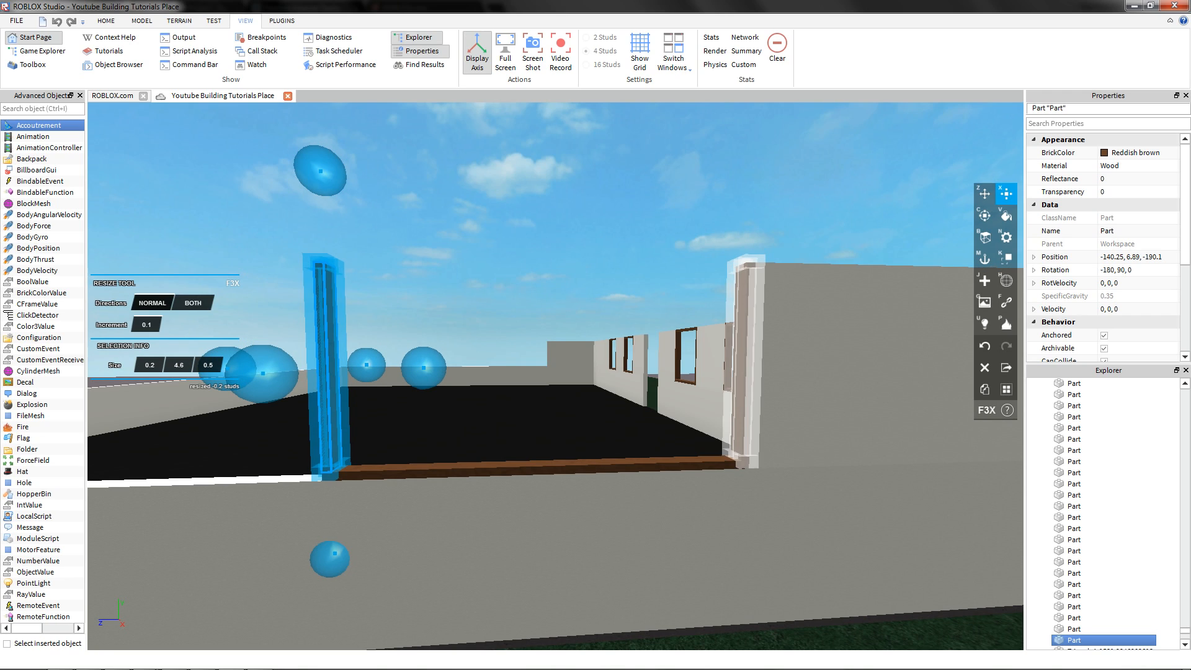
left_click(743, 360)
left_click_drag(747, 176, 747, 184)
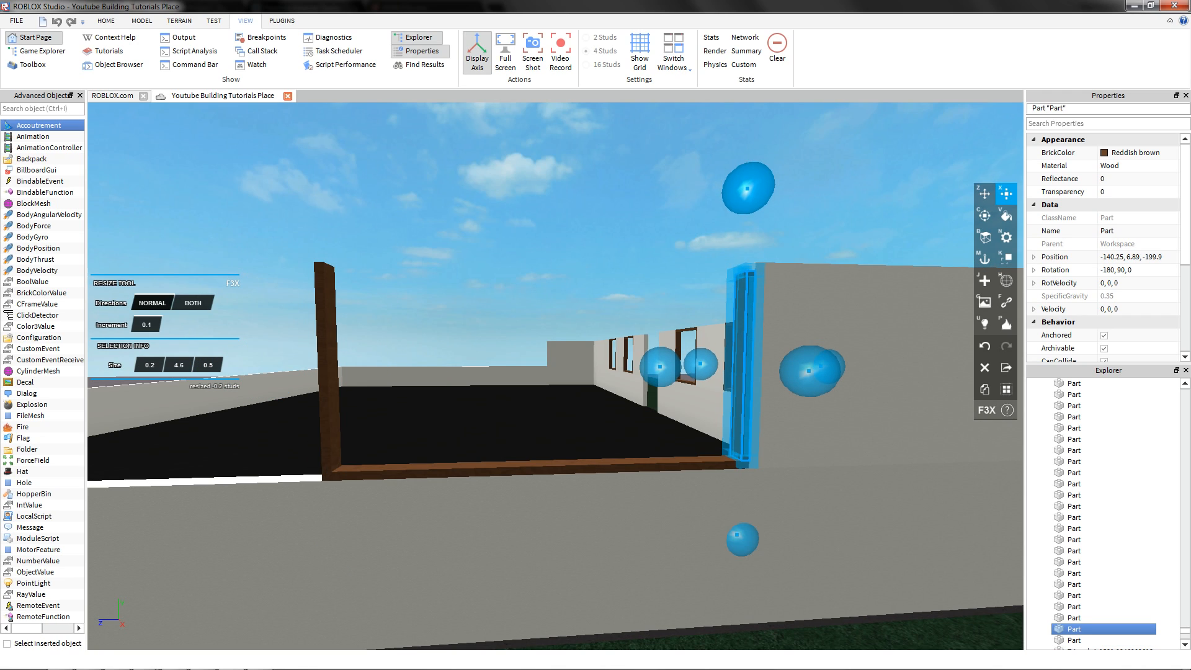
- Duplicate the side window's 10-stud wooden sill and raise the copy 4.8 studs onto the tops of the two posts
key("z")
left_click(558, 469)
key("shift+c")
left_click_drag(545, 355, 544, 148)
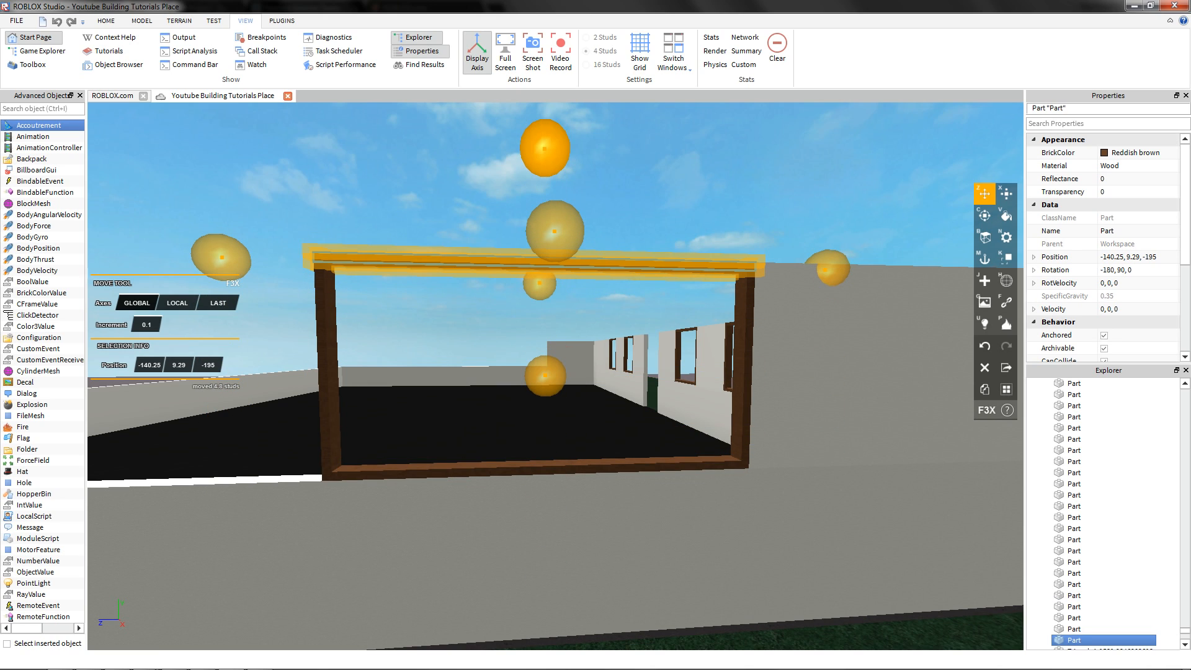
left_click(611, 167)
- Duplicate the side wall's corner panel and move the copy 19.5 studs along the wall to the far side of the wooden window frame
scroll(555, 310, "down", 8)
right_click_drag(555, 248, 565, 297)
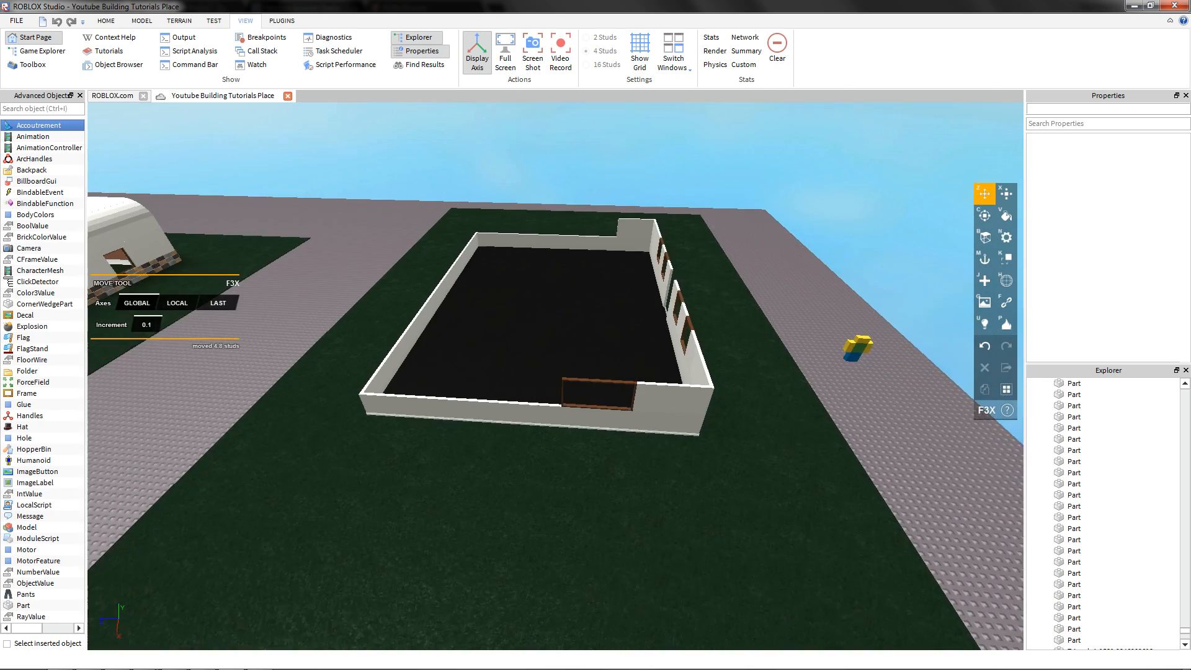
scroll(701, 385, "up", 6)
left_click(707, 428)
right_click_drag(707, 428, 742, 422)
key("shift+c")
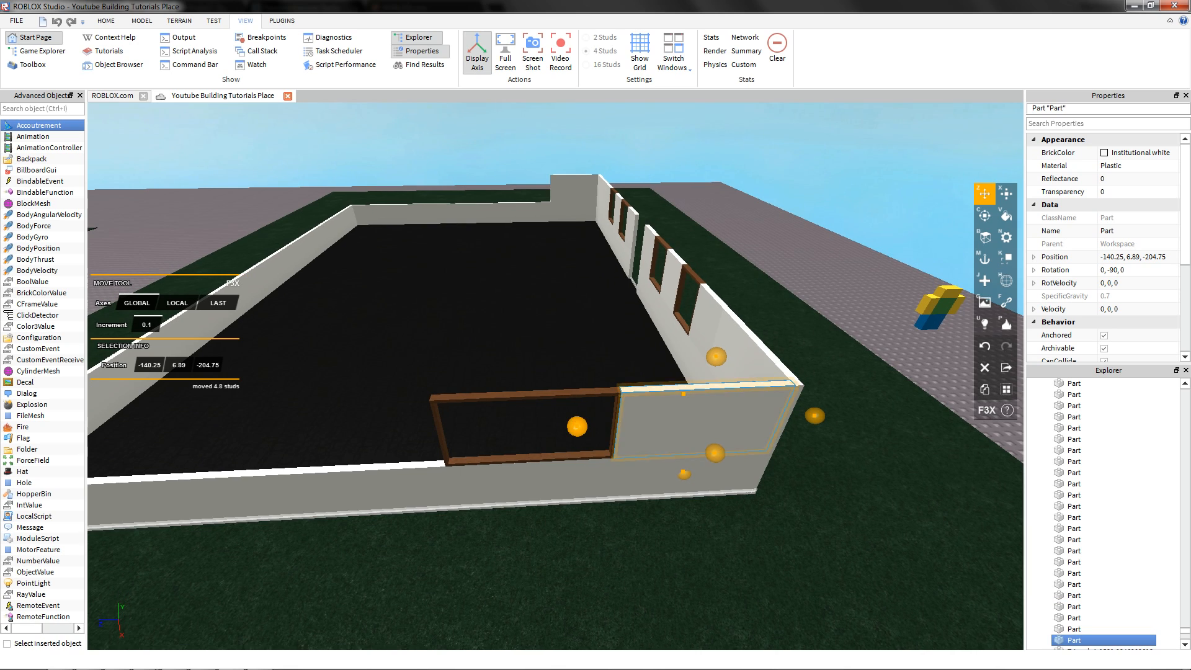
key("a")
mouse_move(577, 426)
left_mouse_down()
mouse_move(293, 447)
mouse_move(371, 443)
left_mouse_up()
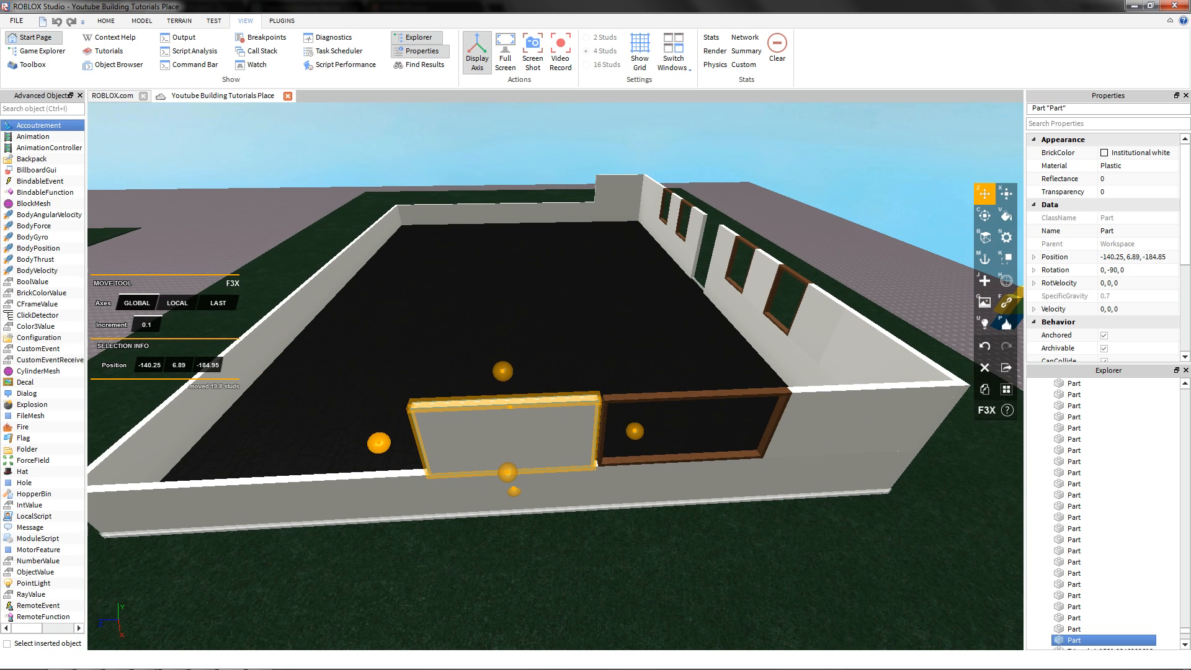
right_click_drag(397, 428, 406, 372)
left_click(434, 248)
right_click_drag(434, 248, 403, 238)
scroll(555, 373, "up", 4)
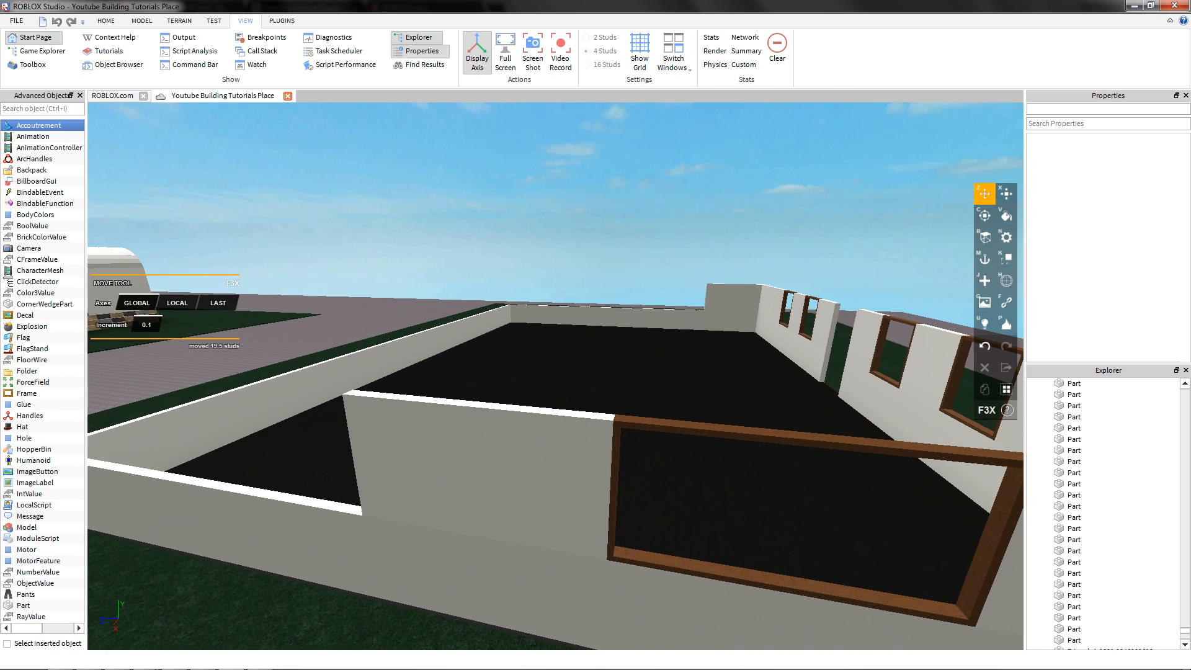
scroll(555, 376, "down", 8)
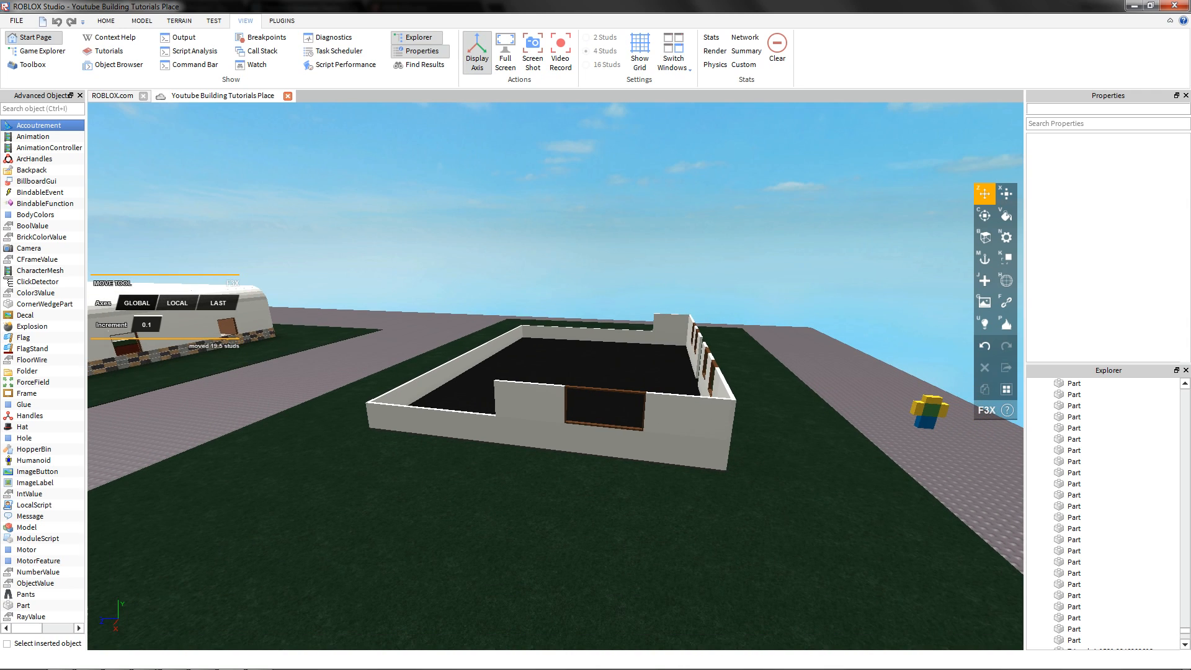
- Select all upper panels and wooden window frame parts of the front wall on both sides of the doorway
scroll(555, 376, "up", 10)
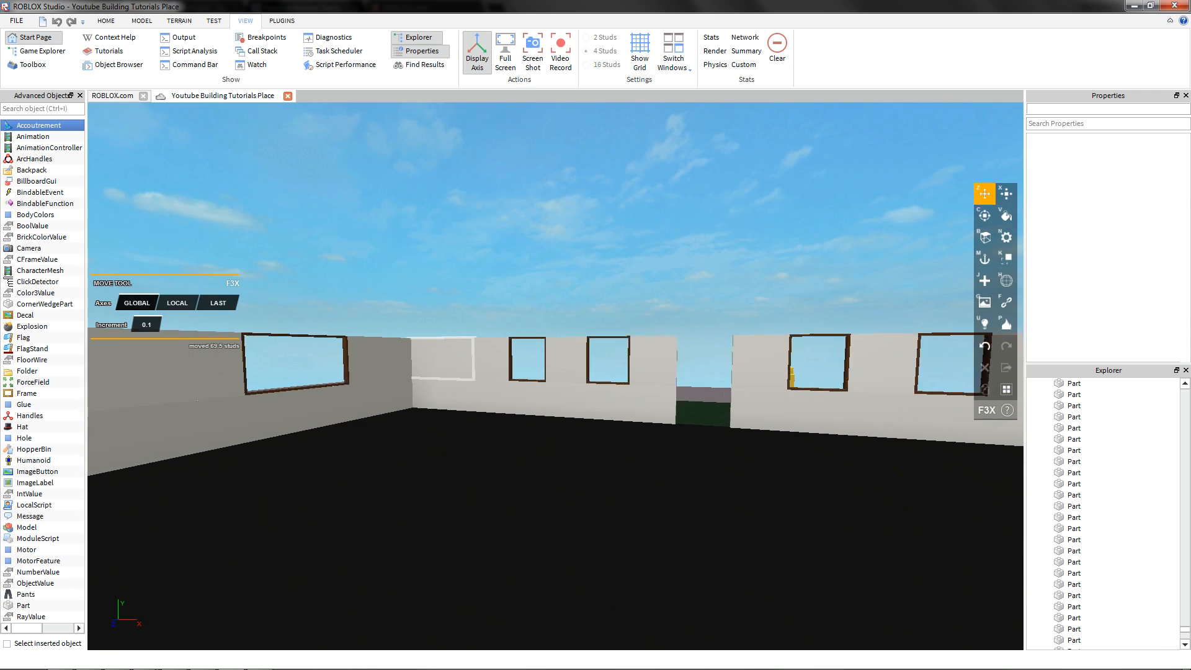
key("w")
right_click_drag(435, 360, 471, 403)
left_click(307, 325)
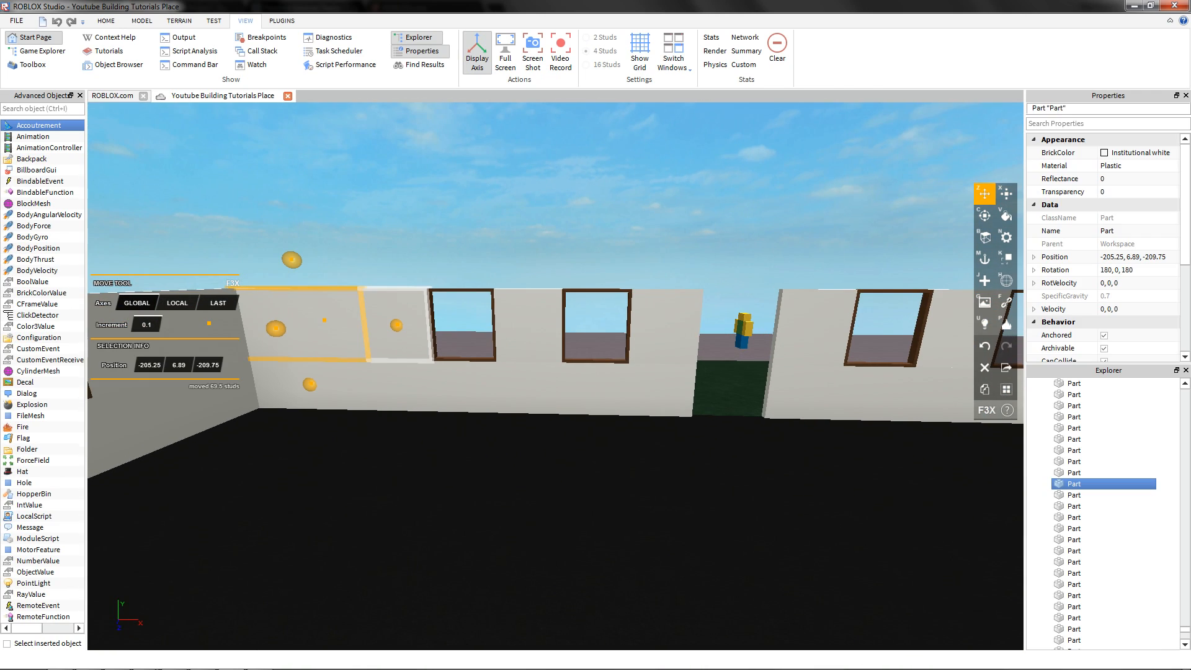
left_click(402, 332, "shift")
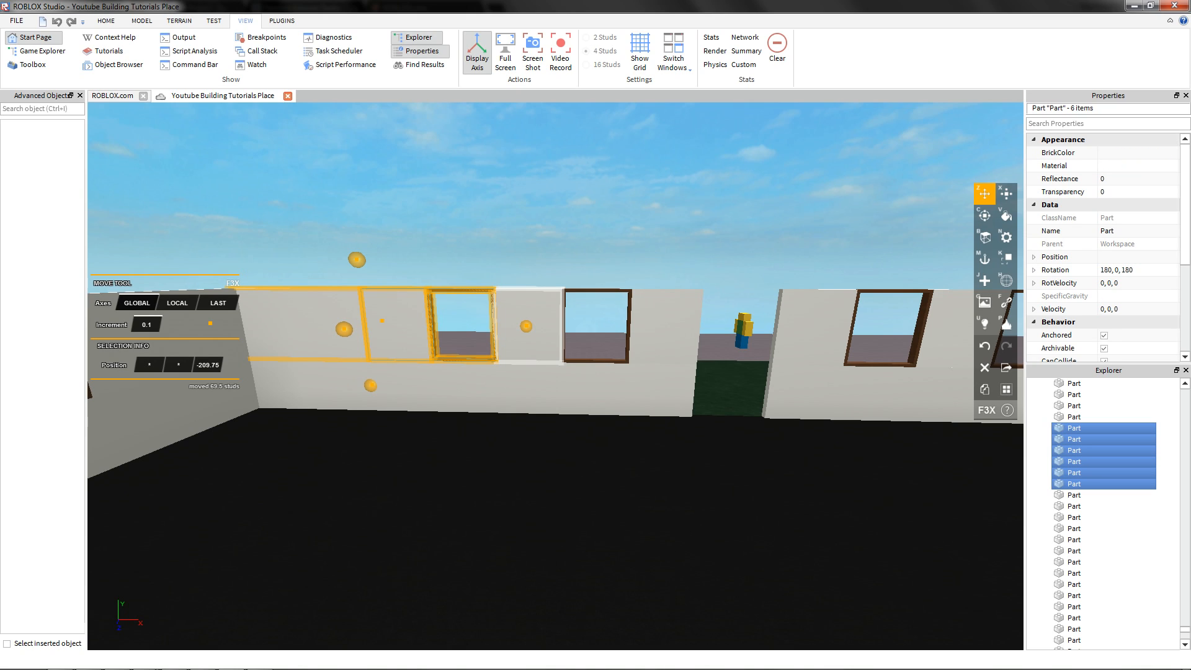
left_click(531, 326, "shift")
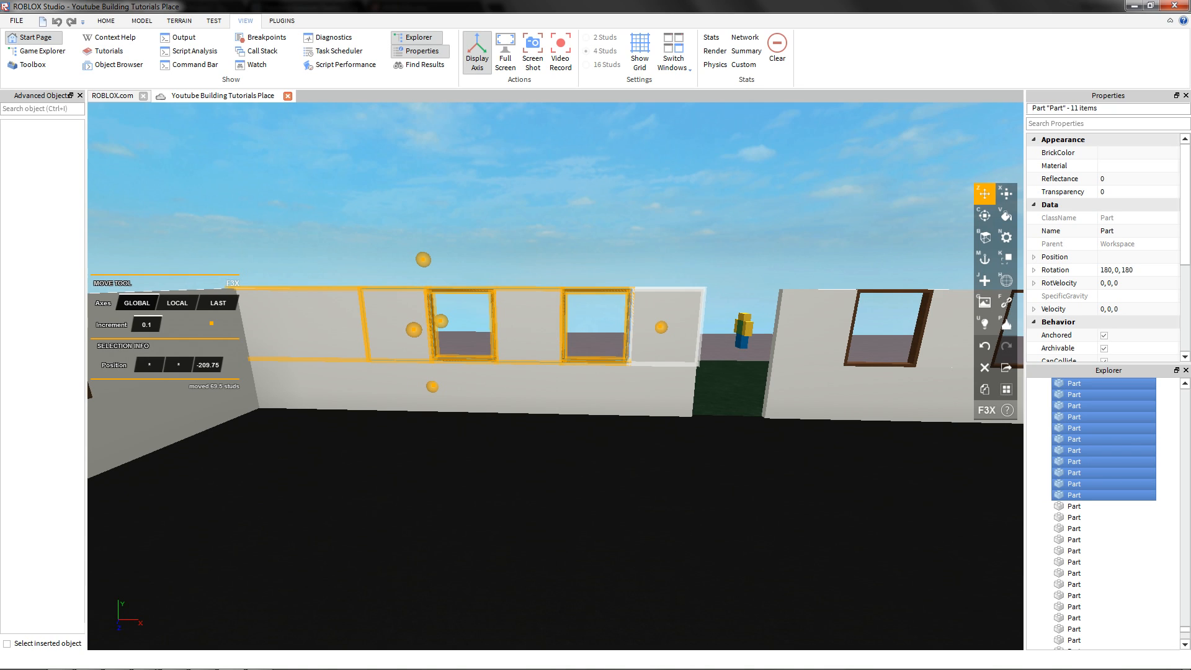
key("d")
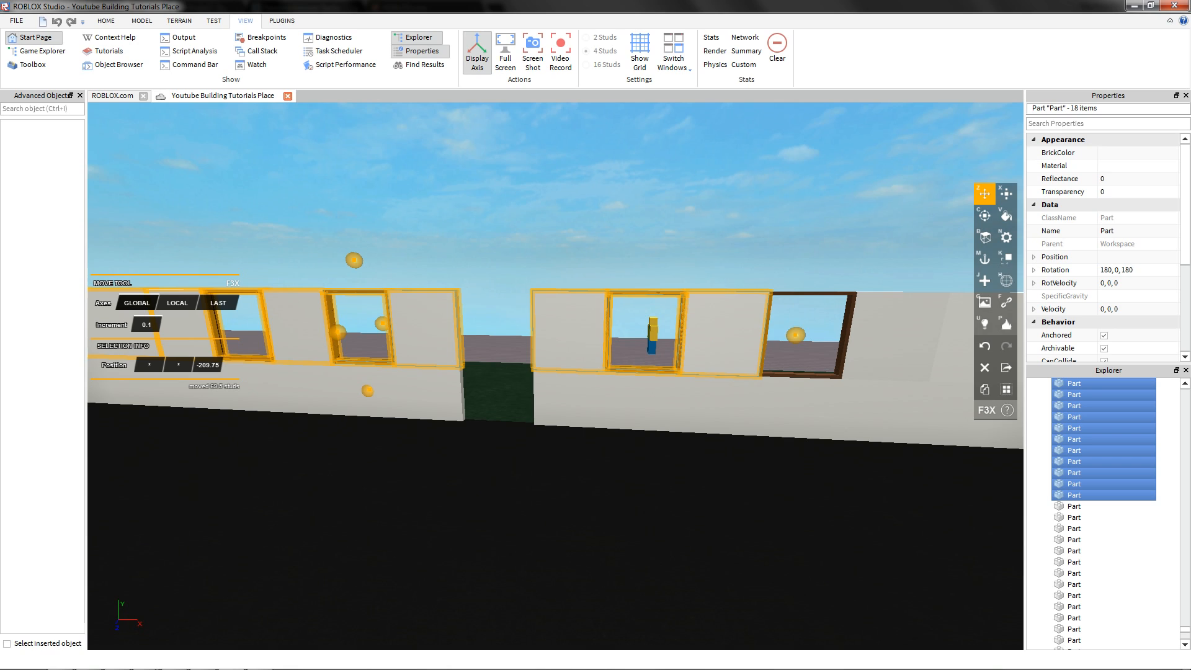
left_click(768, 332, "shift")
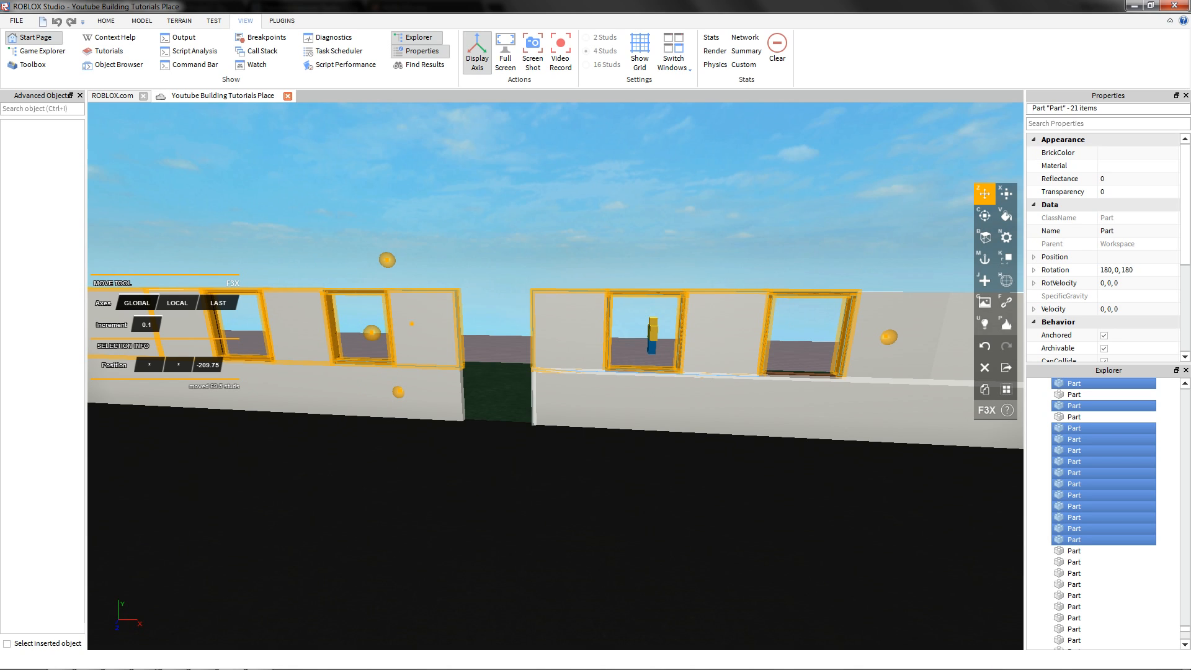
left_click(802, 375, "shift")
key("d")
left_click(689, 338, "shift")
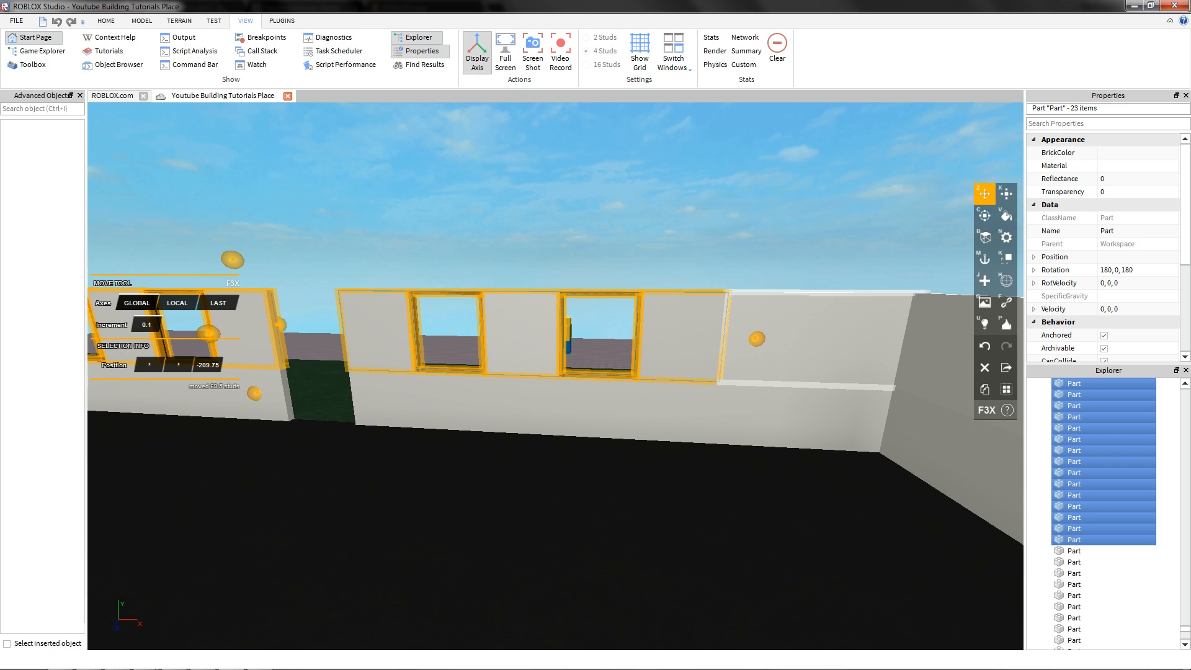
left_click(772, 340, "shift")
right_click_drag(772, 340, 626, 372)
key("s")
- Duplicate the selected front wall panels and windows and move the copies 49.5 studs onto the opposite low wall
key("shift+c")
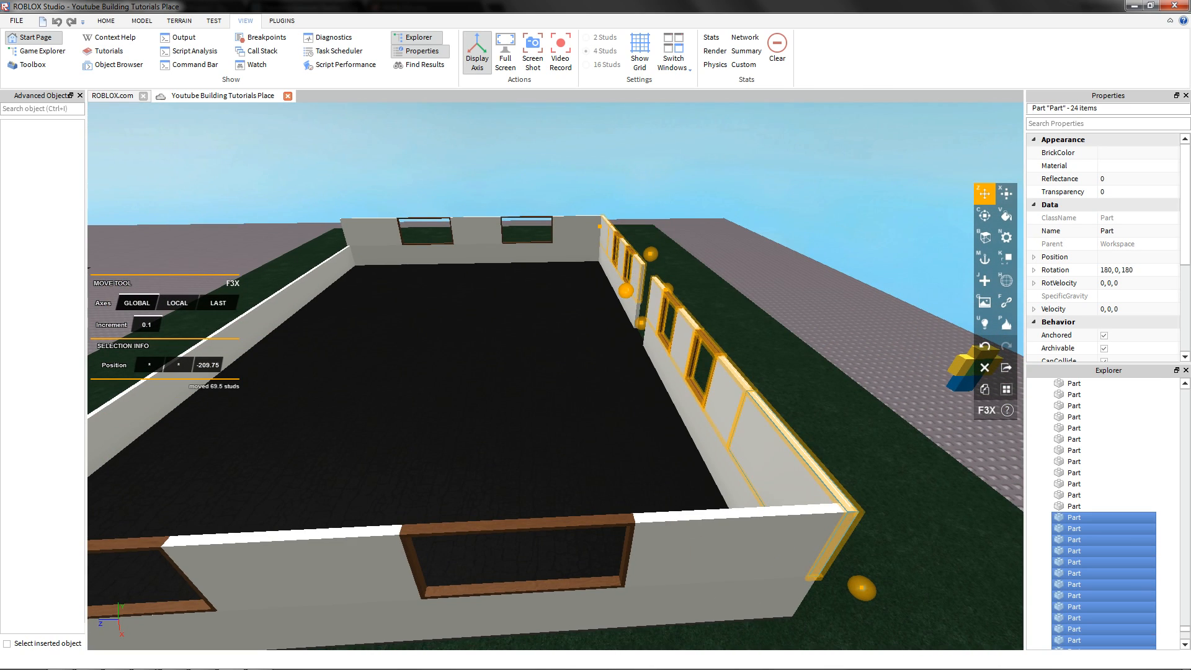
left_click_drag(626, 291, 564, 295)
key("a")
key("s")
left_click_drag(534, 321, 397, 355)
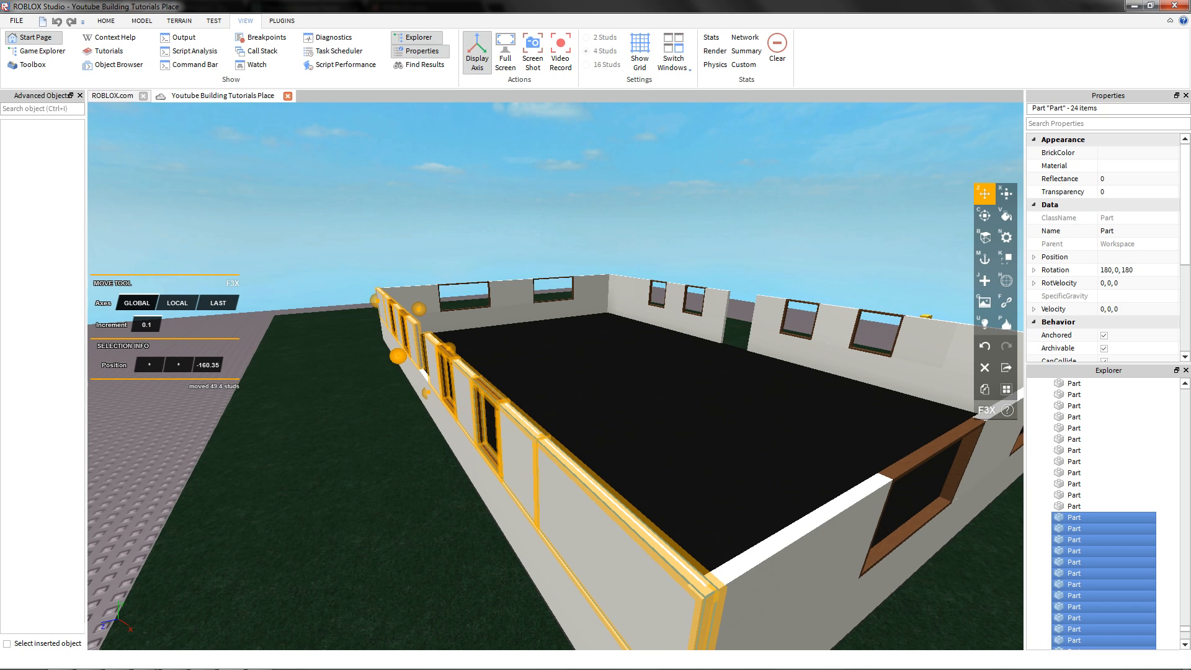
key("w")
right_click_drag(398, 355, 386, 309)
key("s")
key("s")
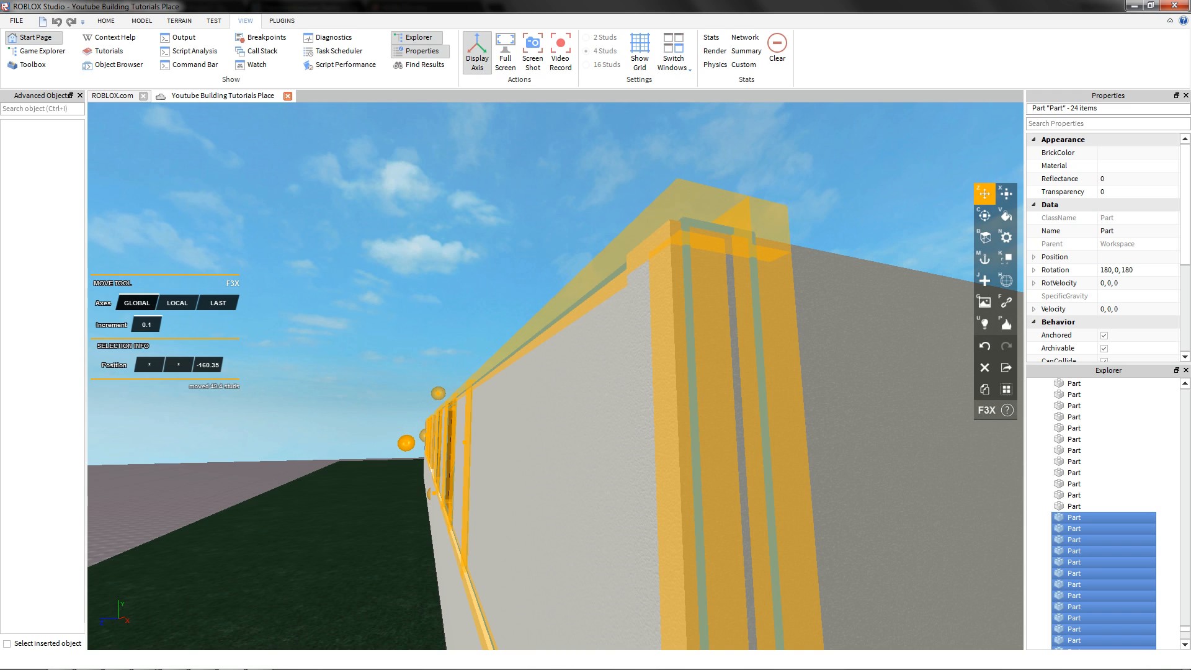
left_click_drag(406, 443, 405, 443)
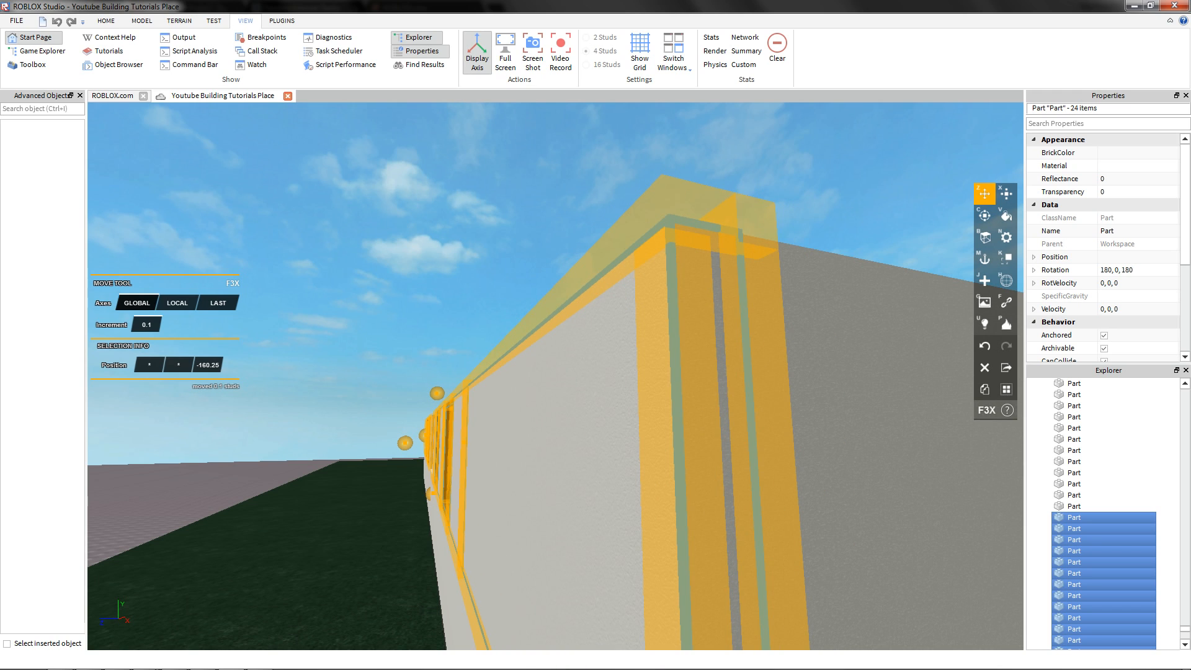
left_click(378, 397)
- Delete one of the two copied panels bordering the doorway-width gap in the back wall
key("s")
right_click_drag(379, 397, 434, 487)
key("d")
key("w")
left_click(451, 484)
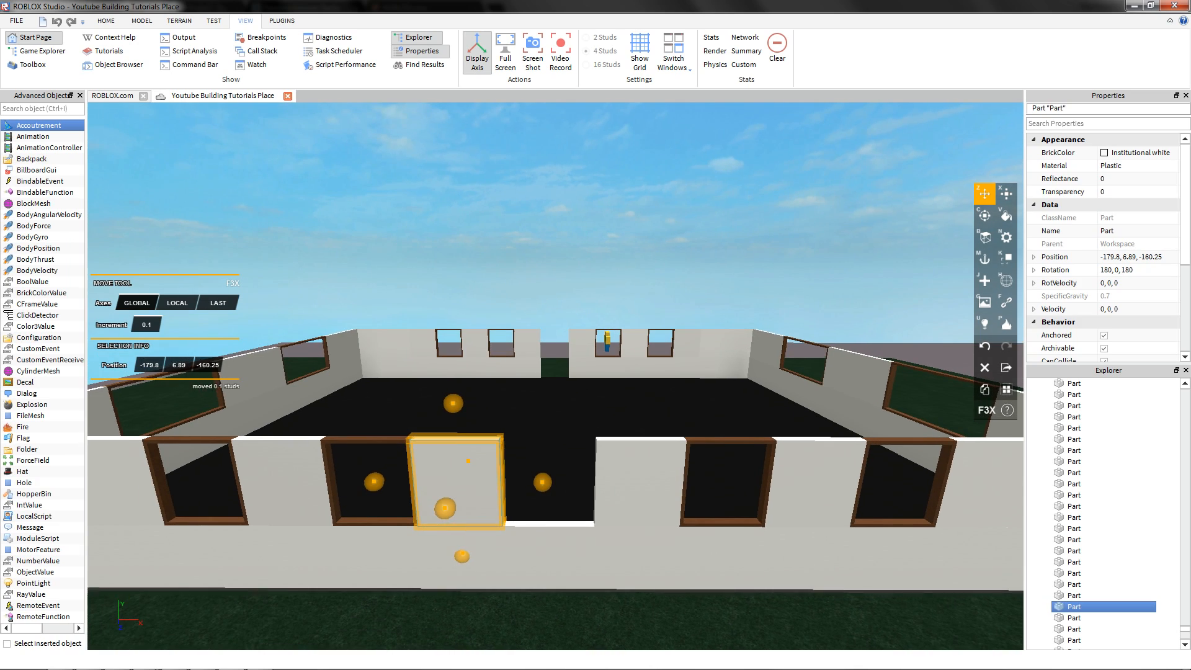
key("x")
key("Delete")
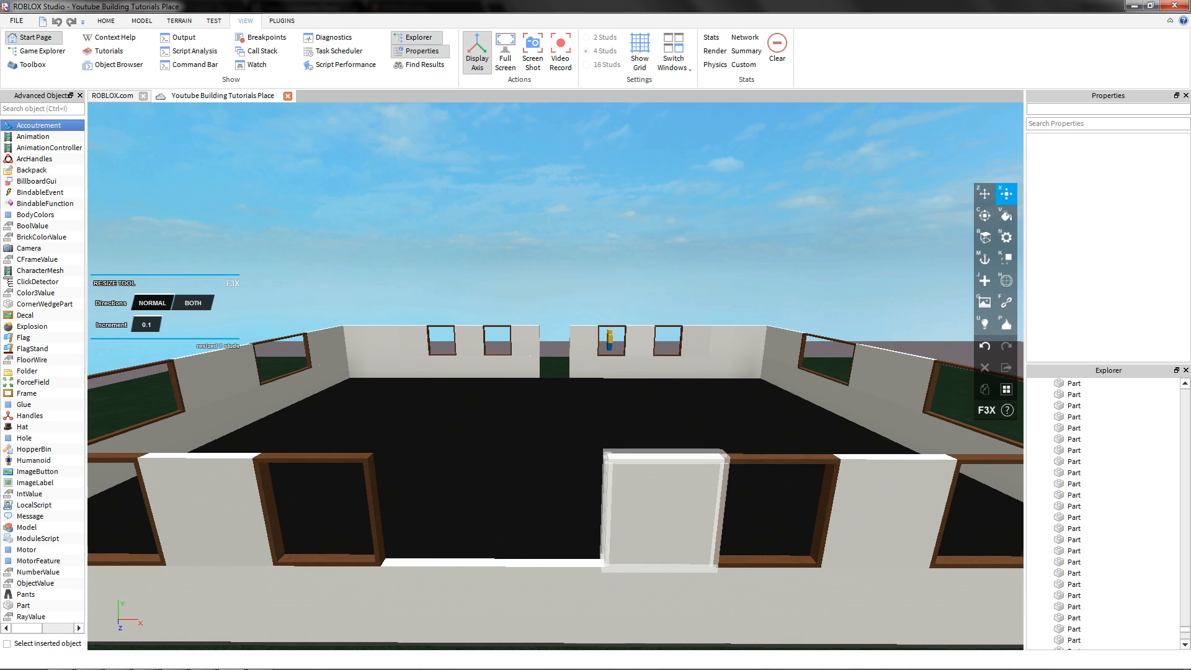
- Stretch the remaining panel beside the back wall's gap across to the opposite window frame
key("w")
left_click_drag(822, 572, 446, 588)
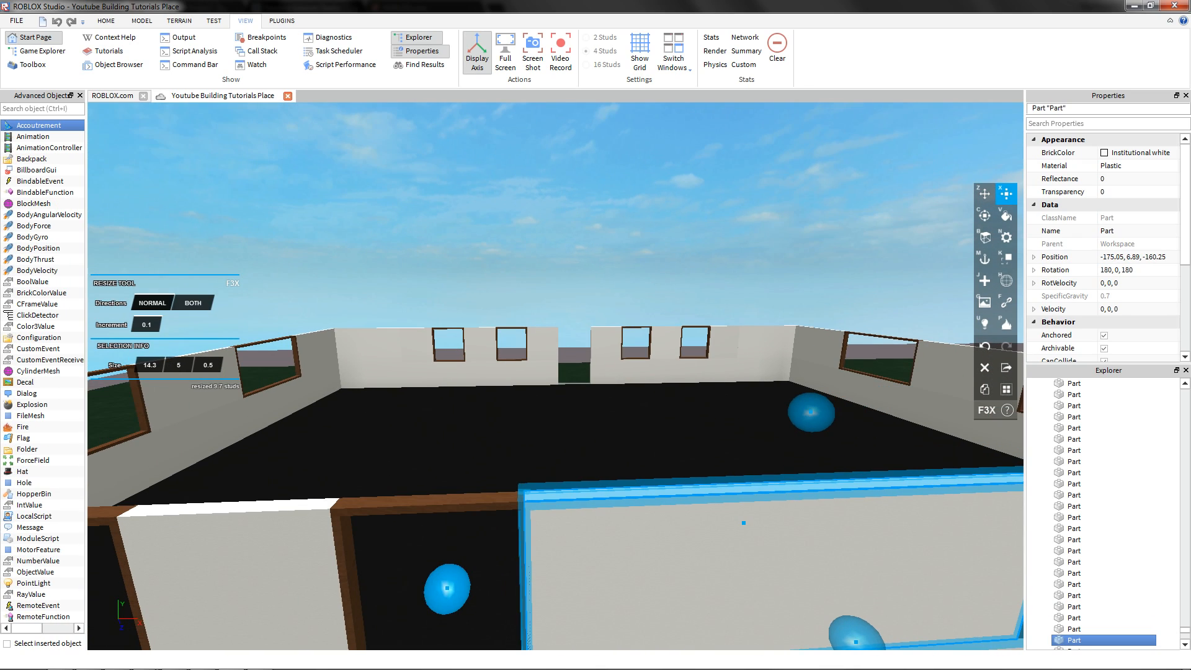
key("s")
left_click(437, 538)
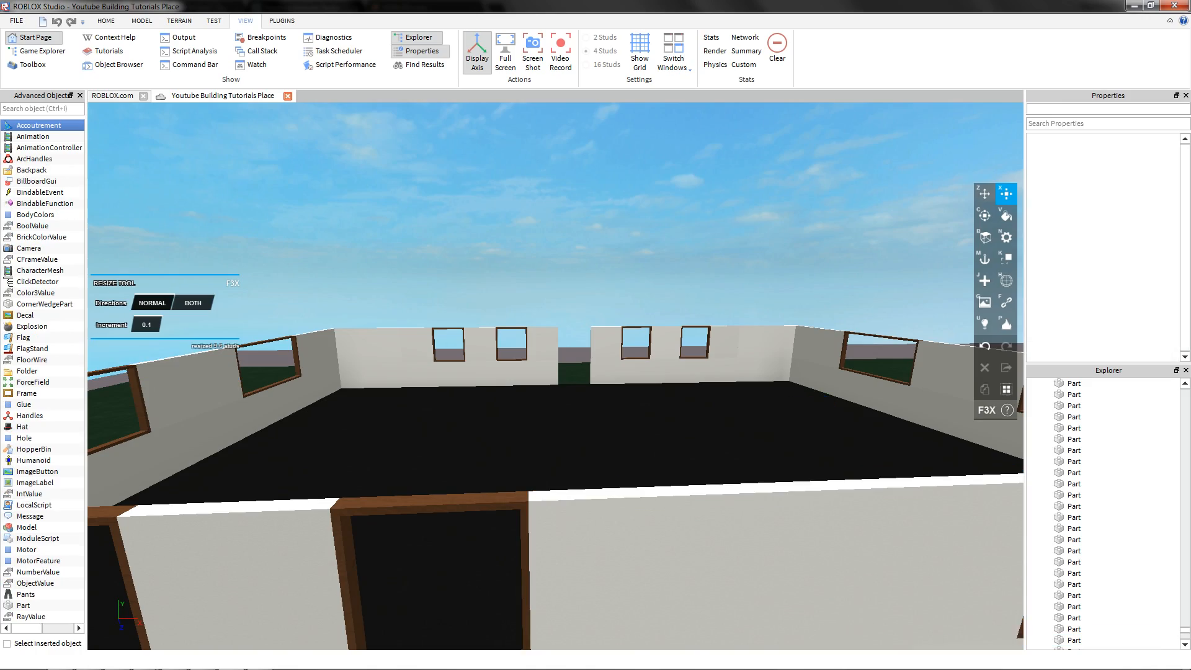
- Look over the walls and windows from outside, around to the side wall with two wide windows
key("d")
mouse_move(437, 533)
right_mouse_down()
mouse_move(398, 520)
mouse_move(418, 525)
right_mouse_up()
key("d")
key("s")
key("z")
key("w")
key("w")
key("d")
key("d")
key("a")
key("a")
mouse_move(526, 416)
right_mouse_down()
mouse_move(553, 415)
mouse_move(541, 418)
right_mouse_up()
key("w")
key("d")
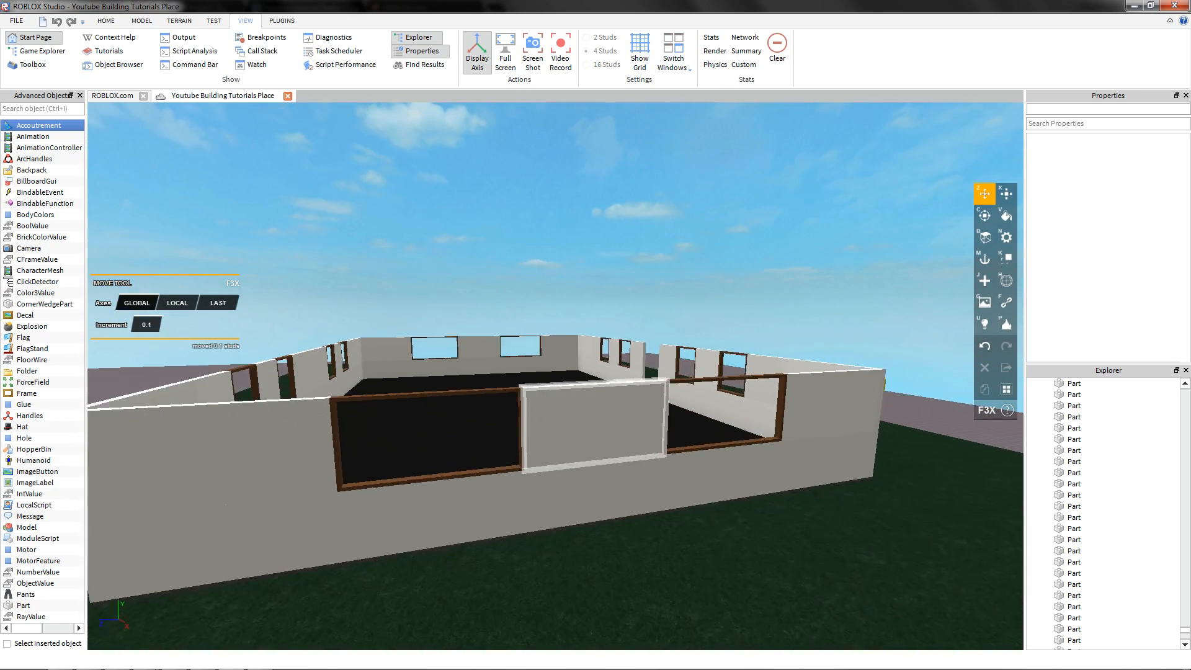
- Duplicate the panel between the side wall's windows and turn the copy into a 1-stud-tall strip resting on top of it
left_click(541, 418)
key("w")
key("shift+c")
mouse_move(476, 343)
left_mouse_down()
mouse_move(473, 318)
mouse_move(532, 178)
mouse_move(540, 205)
mouse_move(543, 171)
mouse_move(542, 263)
left_mouse_up()
key("w")
key("x")
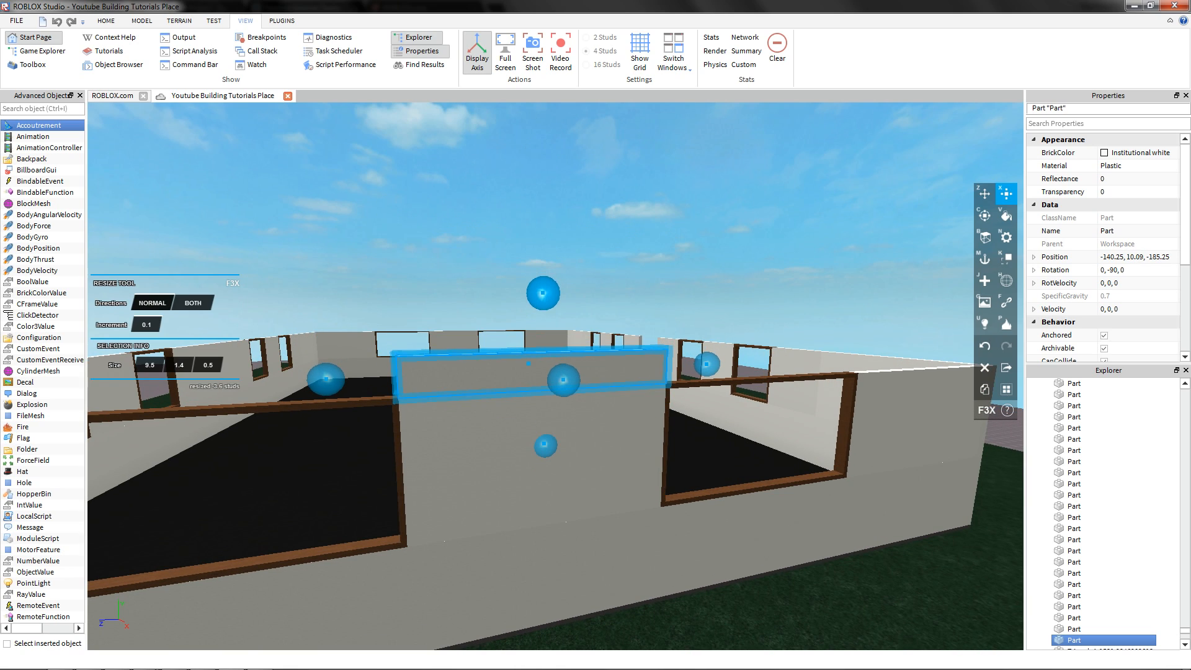
right_click_drag(544, 302, 545, 348)
key("s")
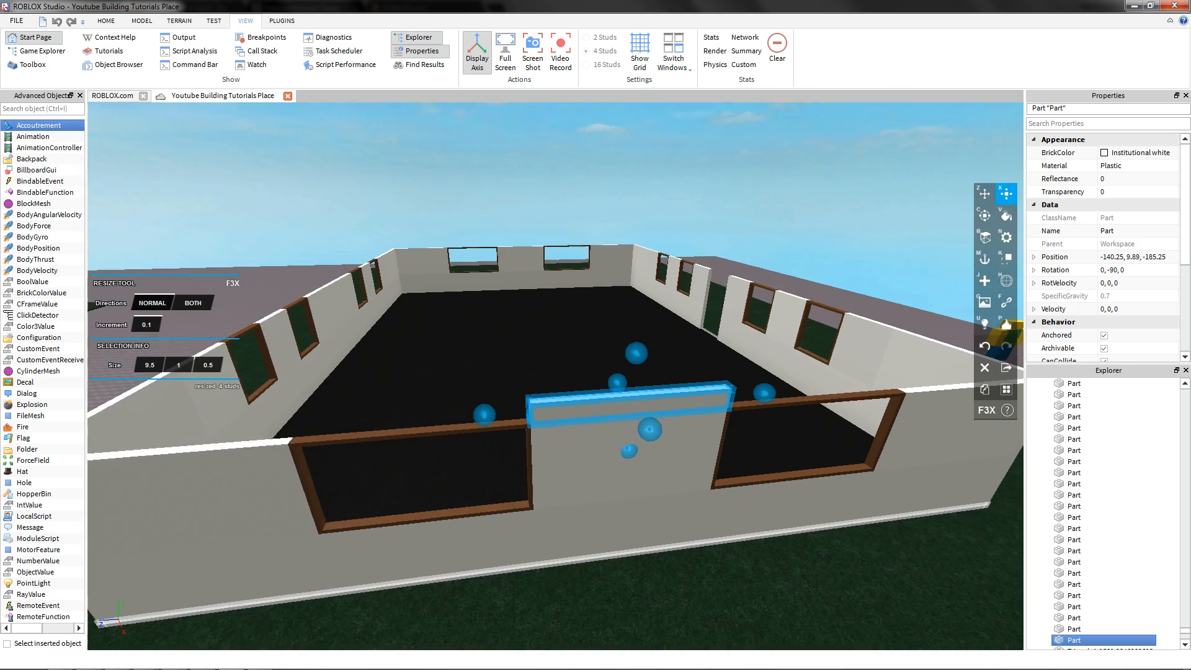
- Lengthen the top strip in both directions to about 50 studs so it spans the whole side wall
key("a")
left_click_drag(579, 407, 375, 452)
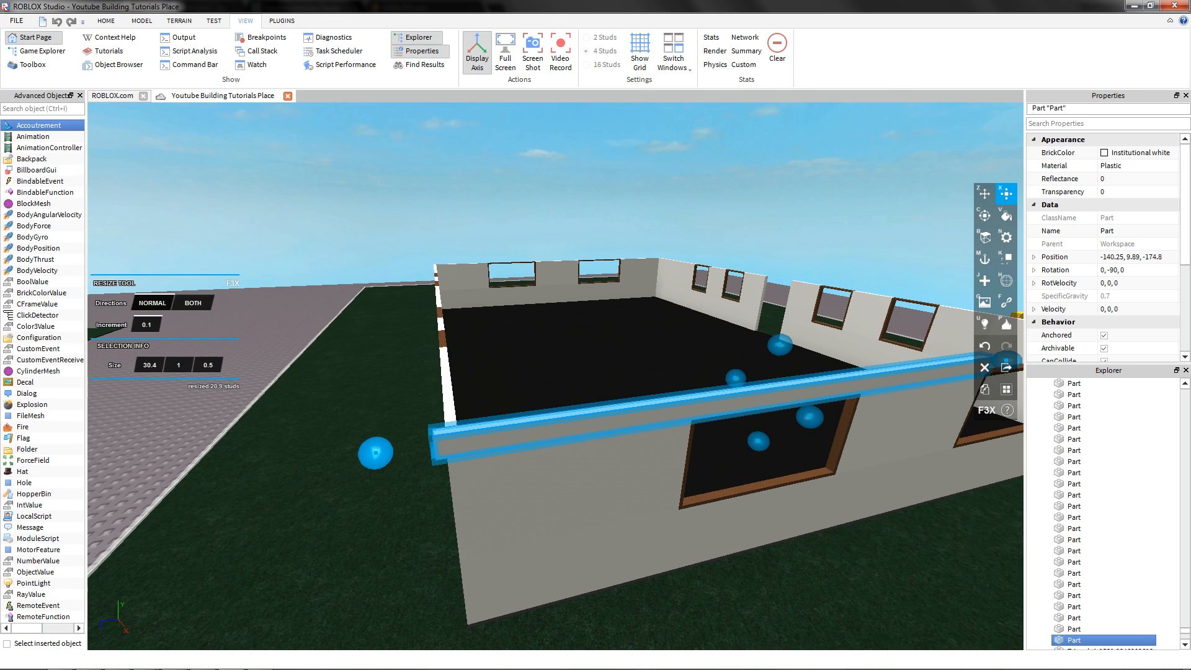
key("d")
right_click_drag(434, 434, 384, 434)
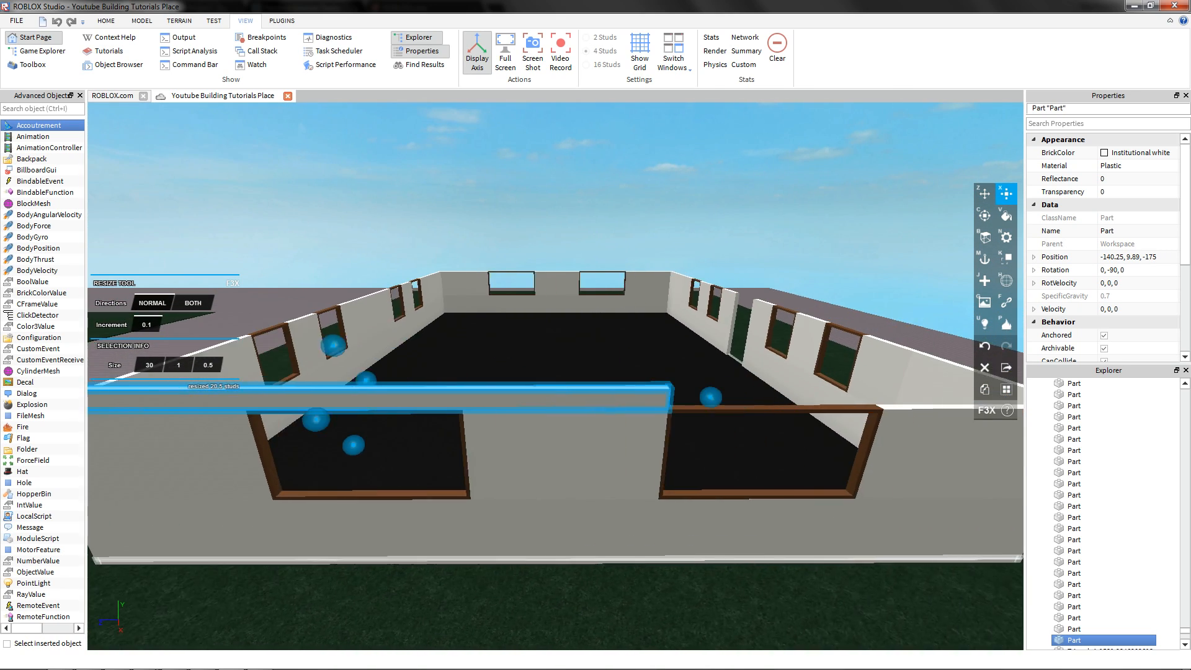
mouse_move(545, 407)
left_mouse_down()
mouse_move(637, 415)
mouse_move(558, 405)
left_mouse_up()
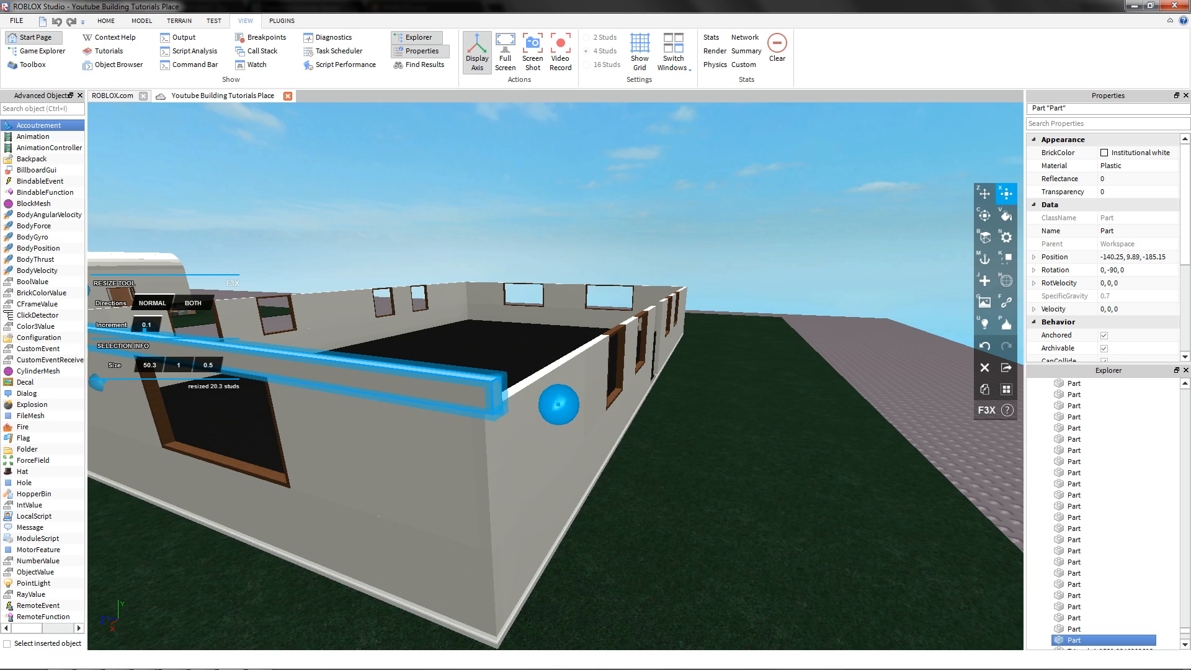
- Copy the long top strip 69.5 studs across onto the opposite side wall
key("d")
right_click_drag(552, 403, 372, 416)
key("z")
key("d")
left_click_drag(561, 253, 625, 301)
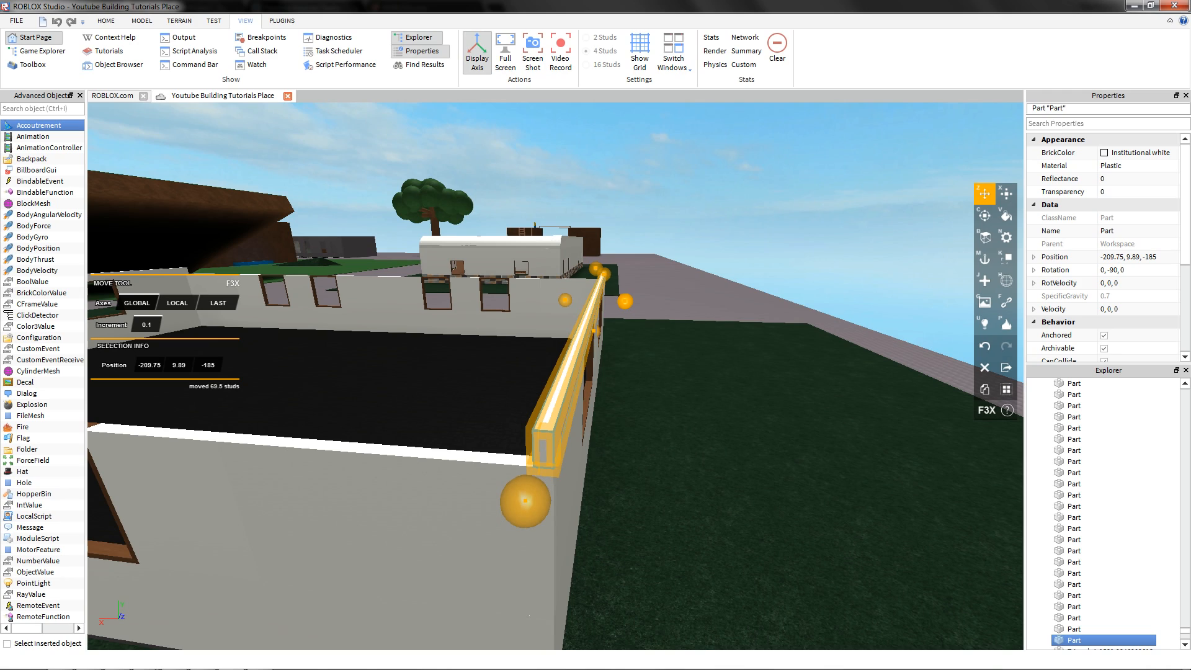
left_click(676, 292)
- Add matching top strips to the front wall and the wall opposite it, moving the second copy 49.5 studs across
key("s")
right_click_drag(676, 291, 713, 326)
key("a")
key("w")
key("a")
left_click(391, 485)
key("w")
right_click_drag(391, 486, 450, 435)
left_click(505, 530)
key("shift+c")
left_click_drag(511, 433, 510, 420)
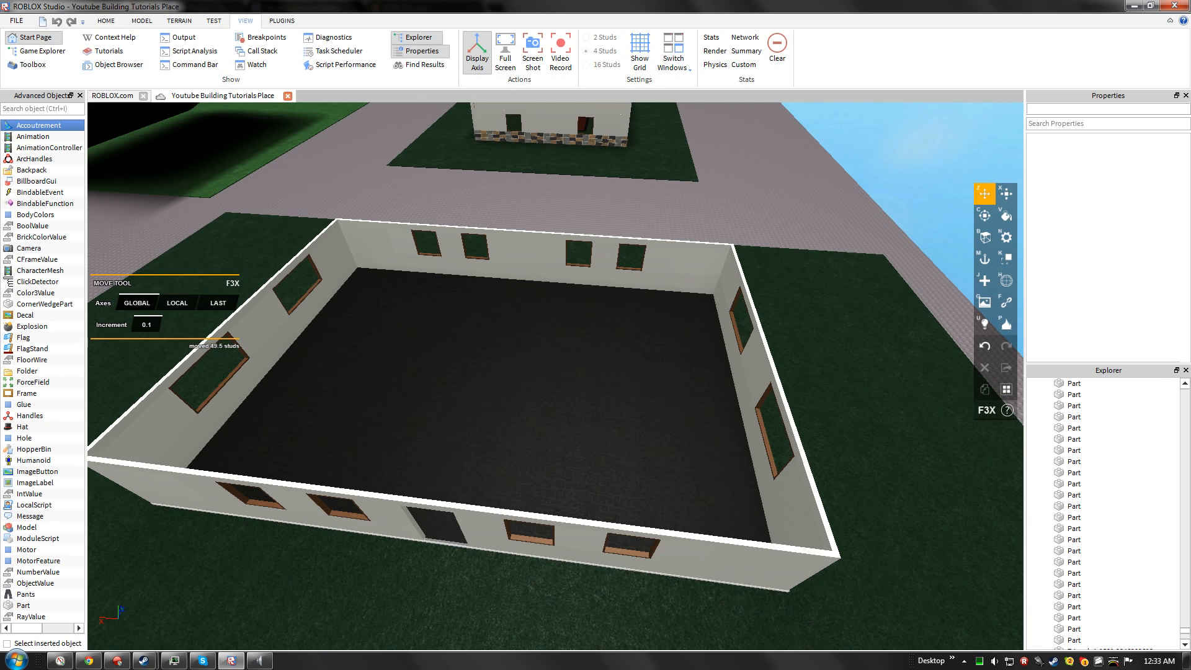
- Duplicate the lower front wall section beside the doorway and shrink the copy to 0.3 studs wide at the doorway's edge
right_click_drag(555, 373, 456, 253)
key("w")
key("w")
key("s")
key("w")
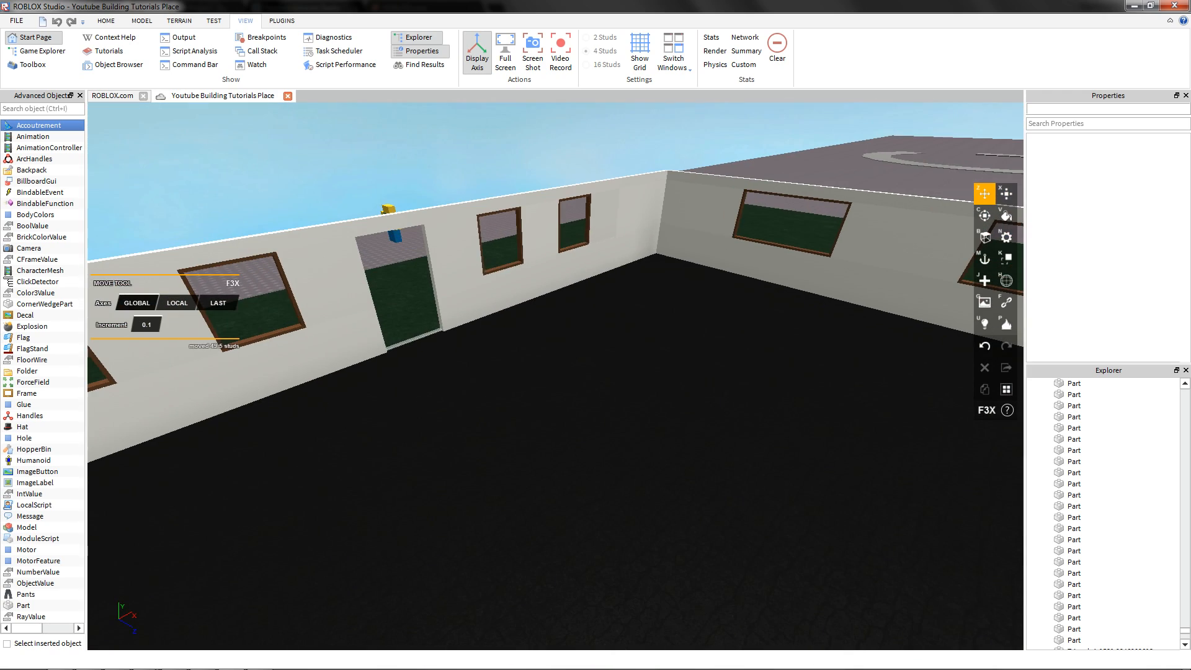
left_click(456, 253)
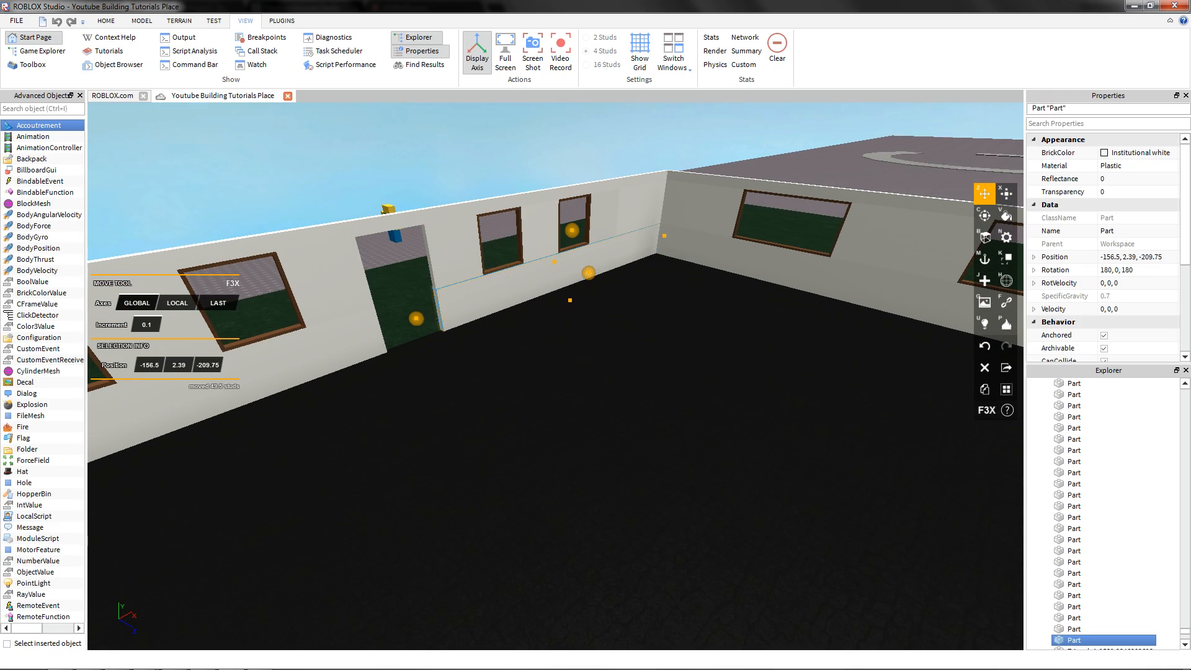
key("x")
left_click_drag(660, 237, 468, 301)
right_click_drag(468, 300, 490, 372)
left_click_drag(546, 171, 540, 176)
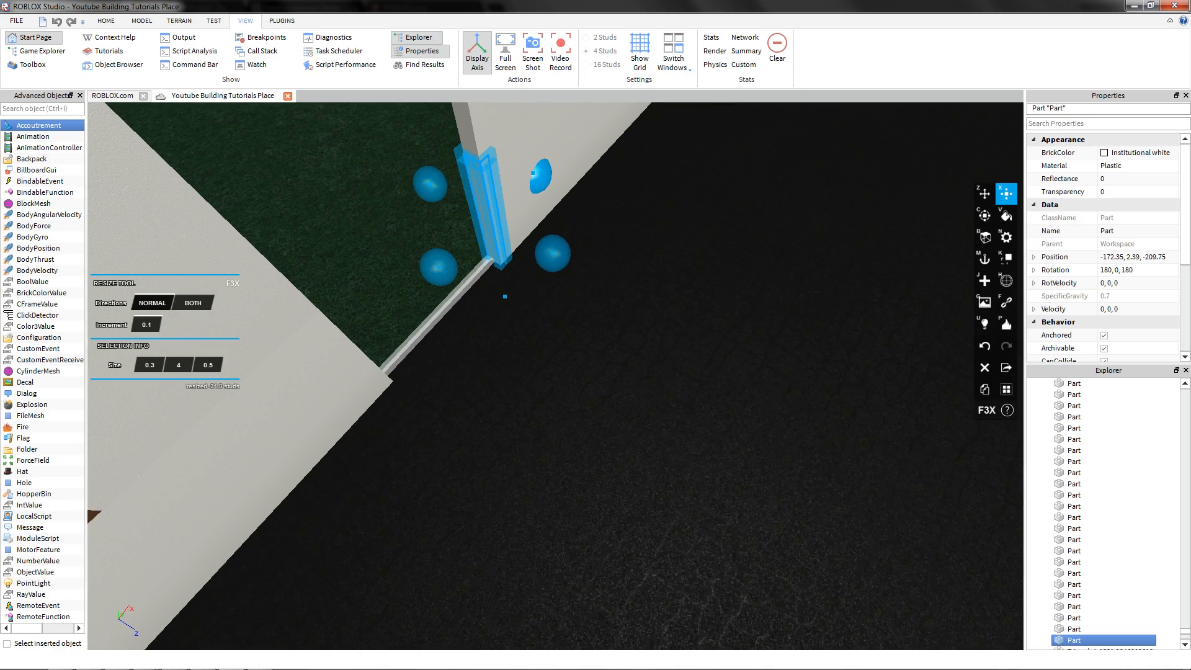
- Move the narrow piece beside the doorway 0.5 studs inward, onto the floor side of the front wall
key("z")
right_click_drag(496, 255, 581, 248)
mouse_move(581, 248)
left_mouse_down()
mouse_move(614, 250)
mouse_move(592, 250)
left_mouse_up()
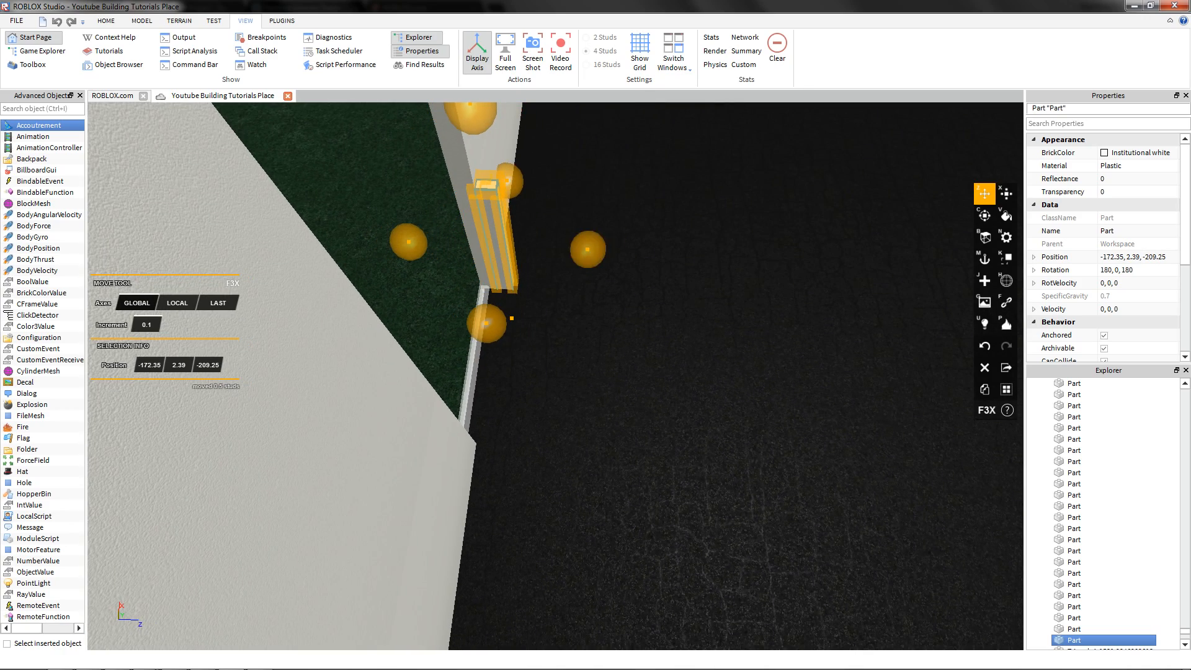
right_click_drag(592, 250, 732, 186)
scroll(592, 249, "down", 8)
left_click(807, 198)
scroll(591, 249, "up", 1)
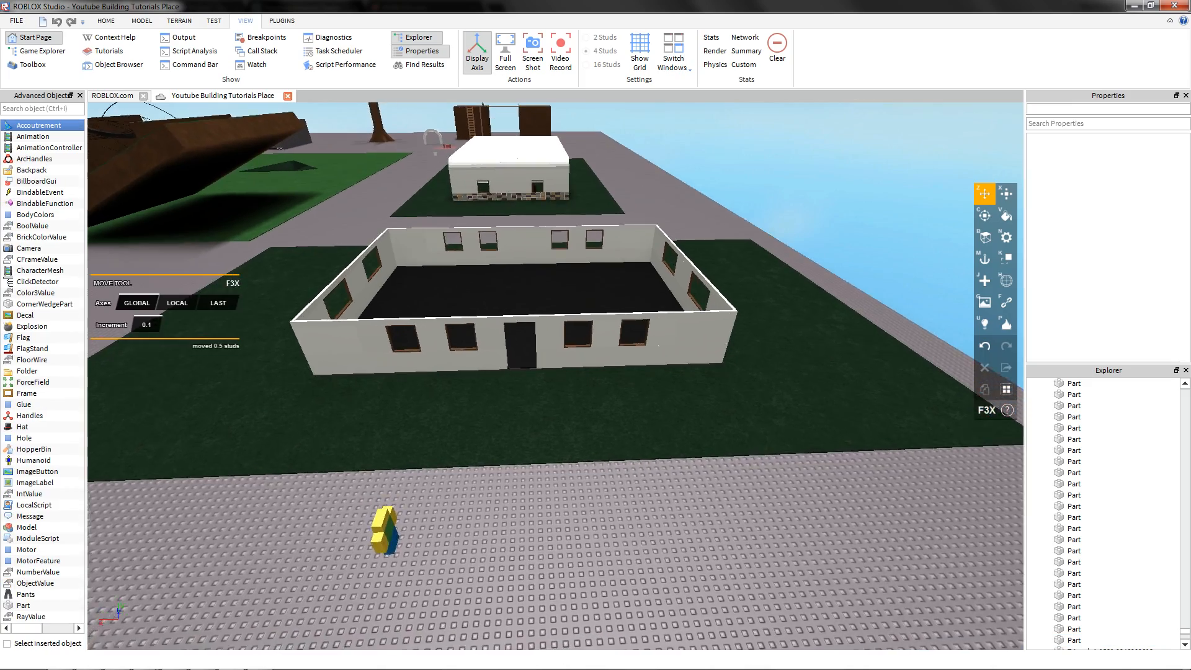
scroll(559, 282, "up", 7)
right_click_drag(558, 282, 434, 341)
scroll(471, 335, "up", 3)
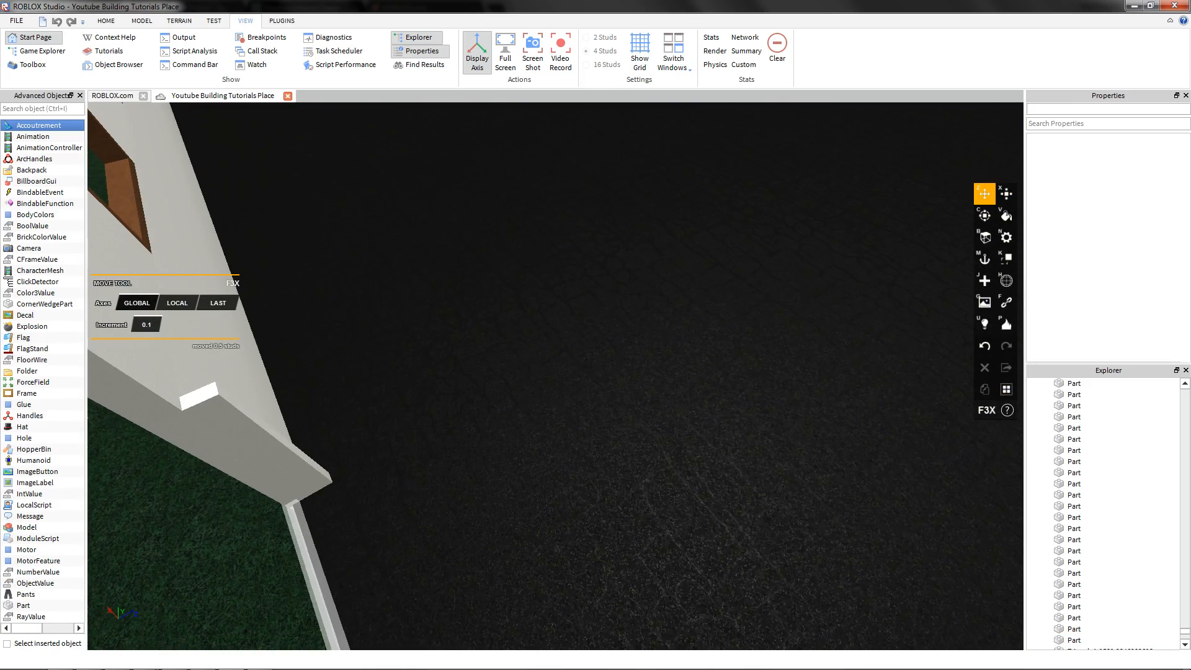
- Stretch the narrow piece beside the doorway into the room to 12.3 studs long and raise it to 10 studs tall
left_click(267, 448)
key("x")
right_click_drag(266, 448, 229, 475)
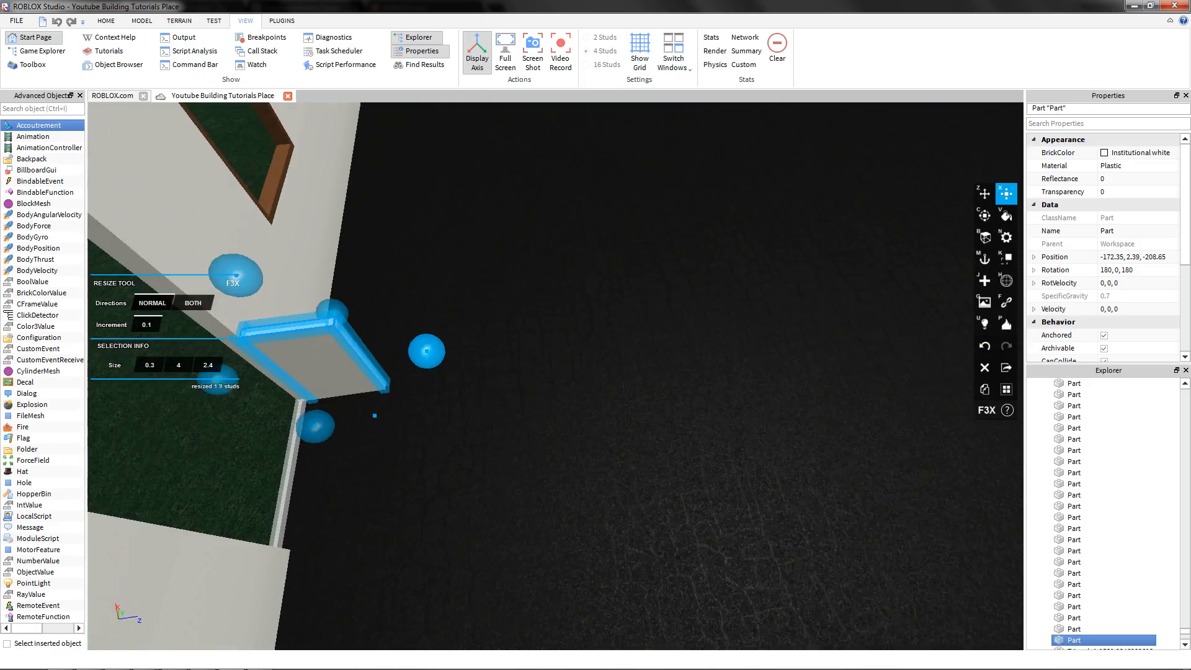
scroll(426, 351, "down", 5)
right_click_drag(427, 351, 409, 310)
left_click_drag(473, 348, 516, 357)
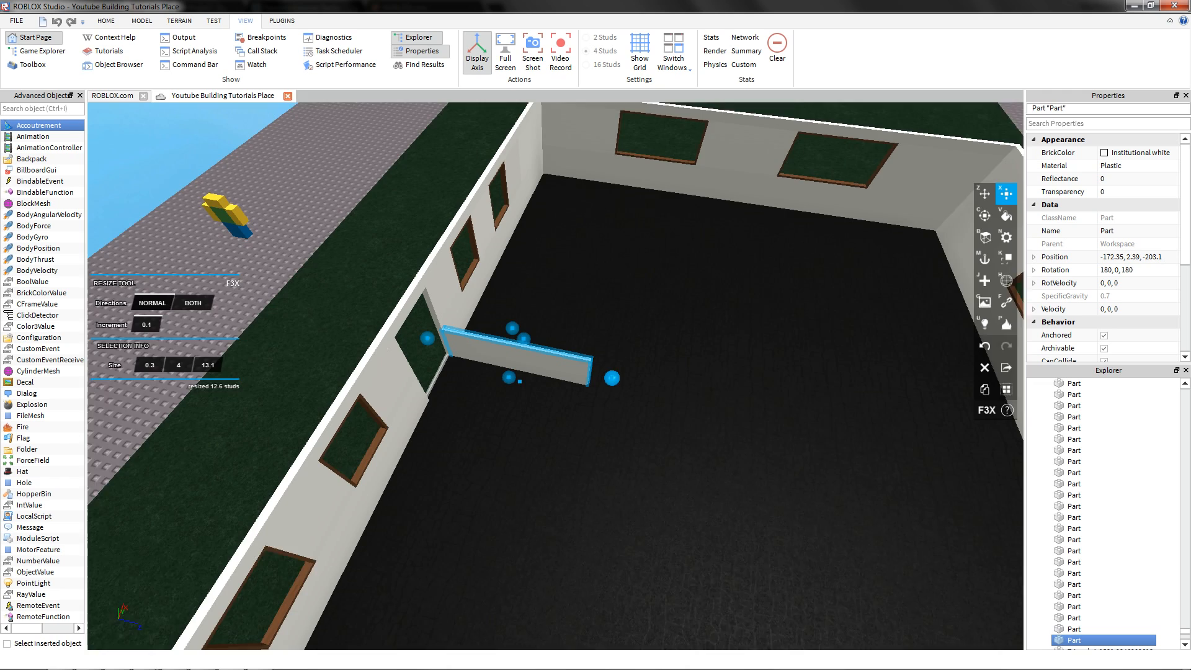
left_click_drag(612, 378, 602, 376)
scroll(602, 376, "up", 2)
right_click_drag(603, 376, 642, 338)
left_click_drag(468, 339, 455, 239)
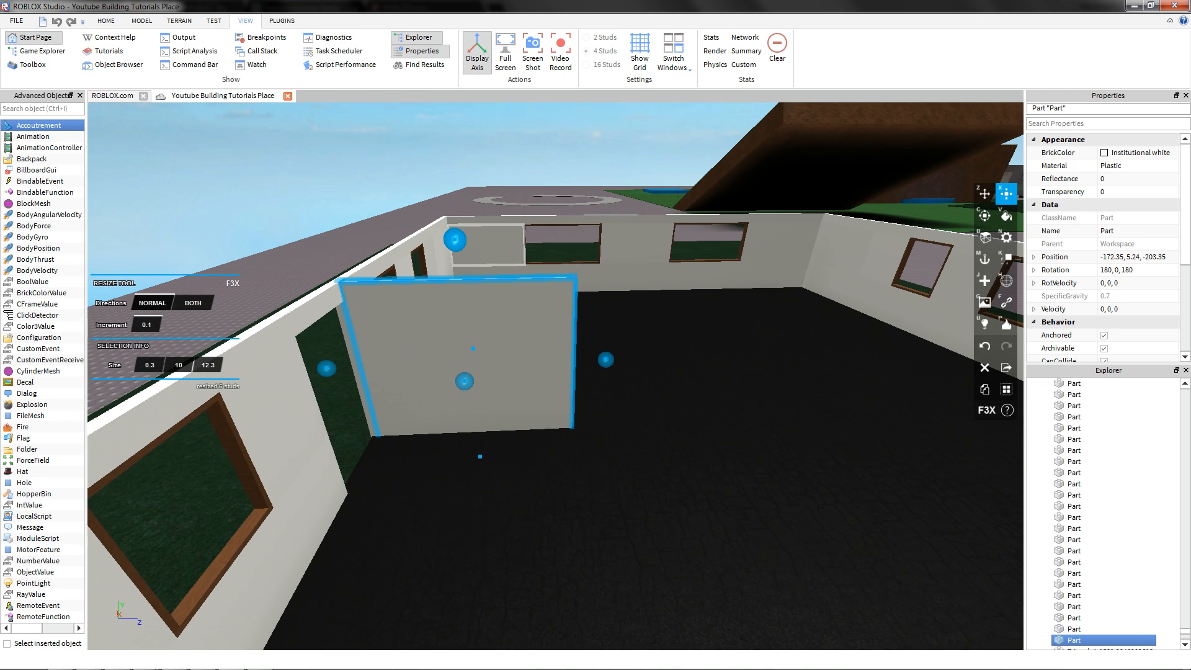
- Shorten the new interior partition beside the doorway to 9.9 studs long
right_click_drag(454, 239, 422, 366)
key("z")
left_click(651, 210)
left_click(462, 329)
key("x")
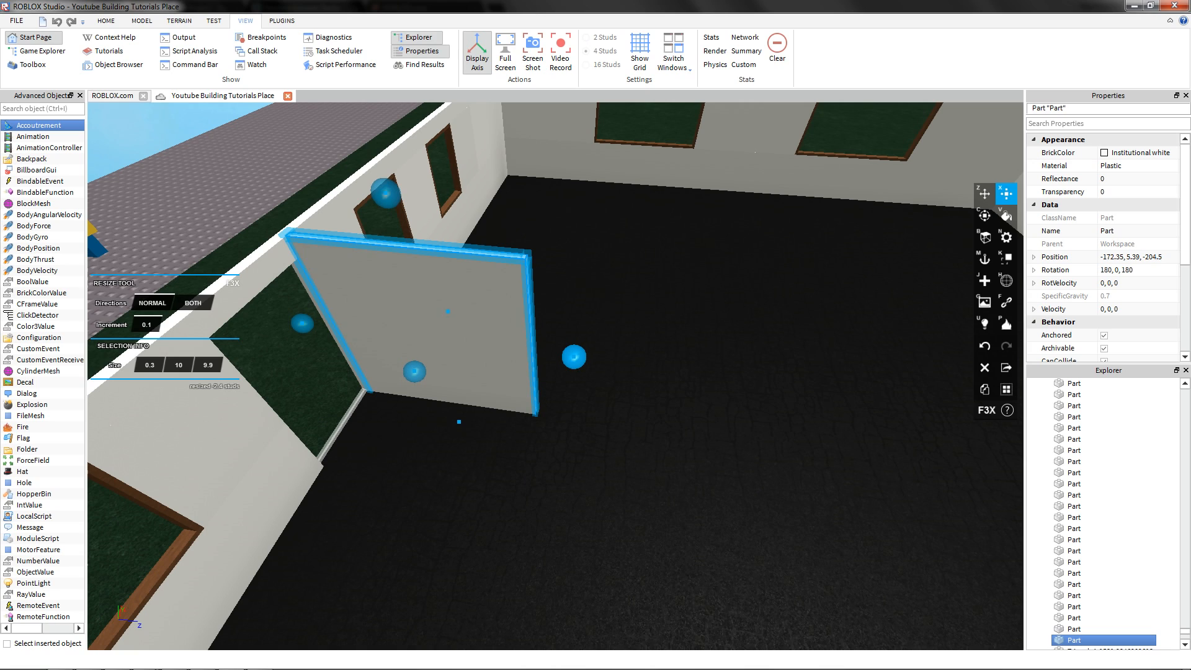
- Duplicate the partition beside the doorway and move the copy 10 studs farther into the house
key("z")
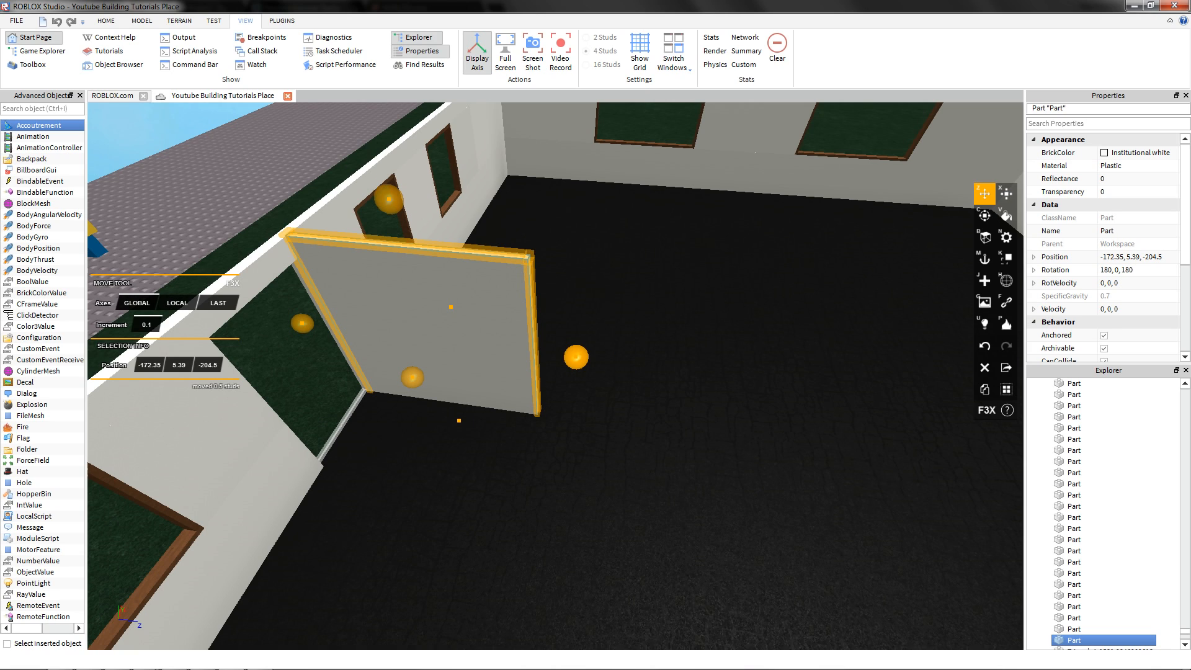
left_click_drag(576, 357, 703, 376)
key("d")
key("d")
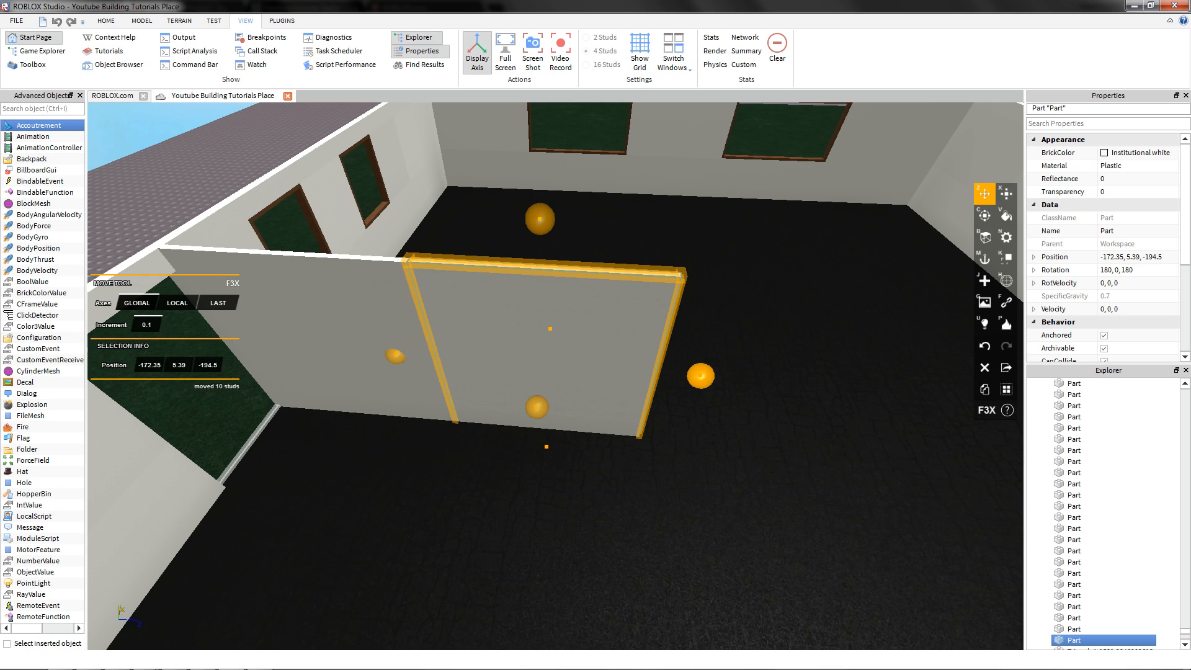
- Move the copied partition farther inward, leaving a door gap between it and the first partition
scroll(700, 376, "down", 10)
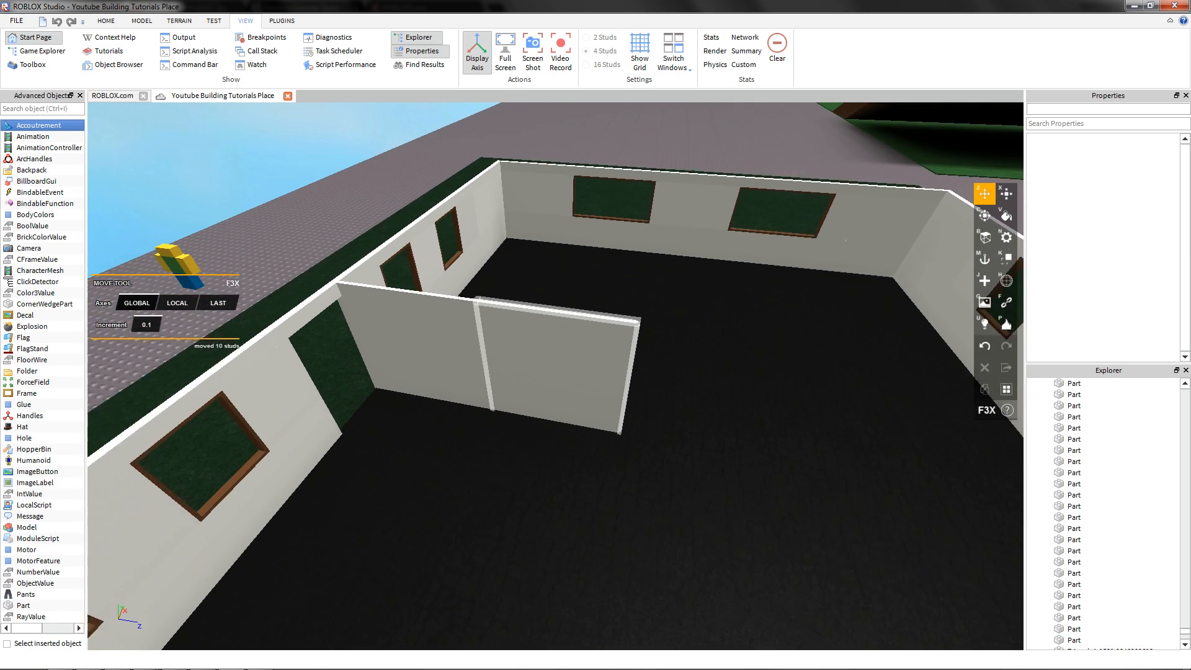
right_click_drag(701, 375, 700, 371)
right_click_drag(559, 348, 596, 335)
scroll(558, 347, "up", 4)
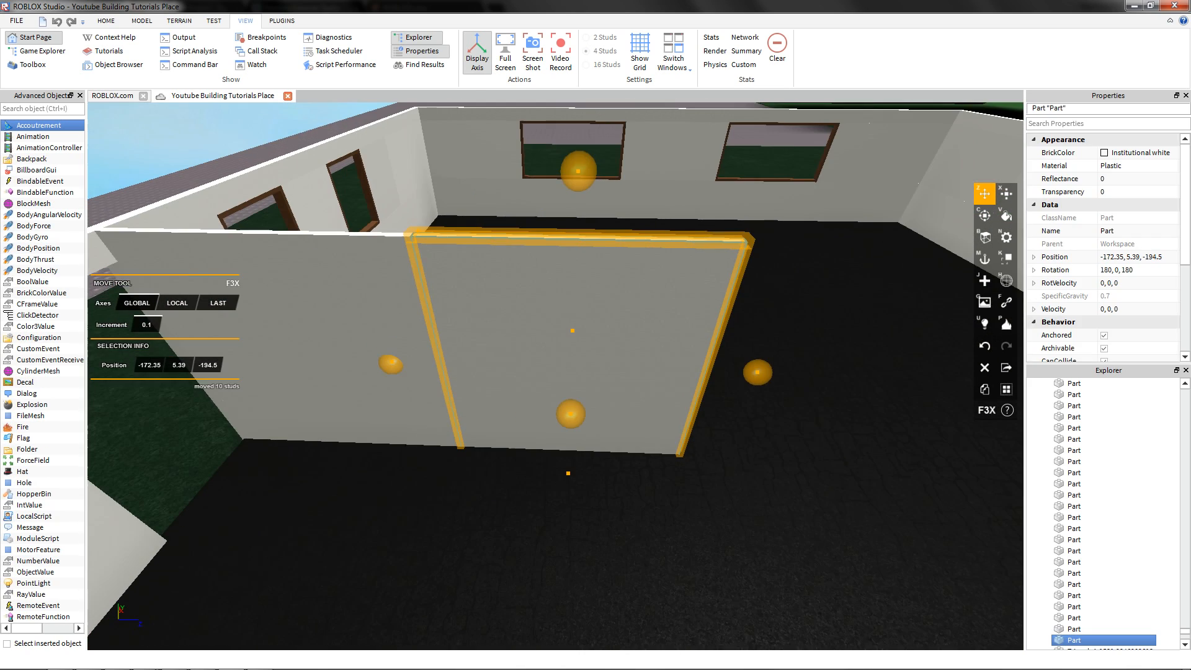
left_click_drag(391, 364, 546, 366)
key("s")
key("d")
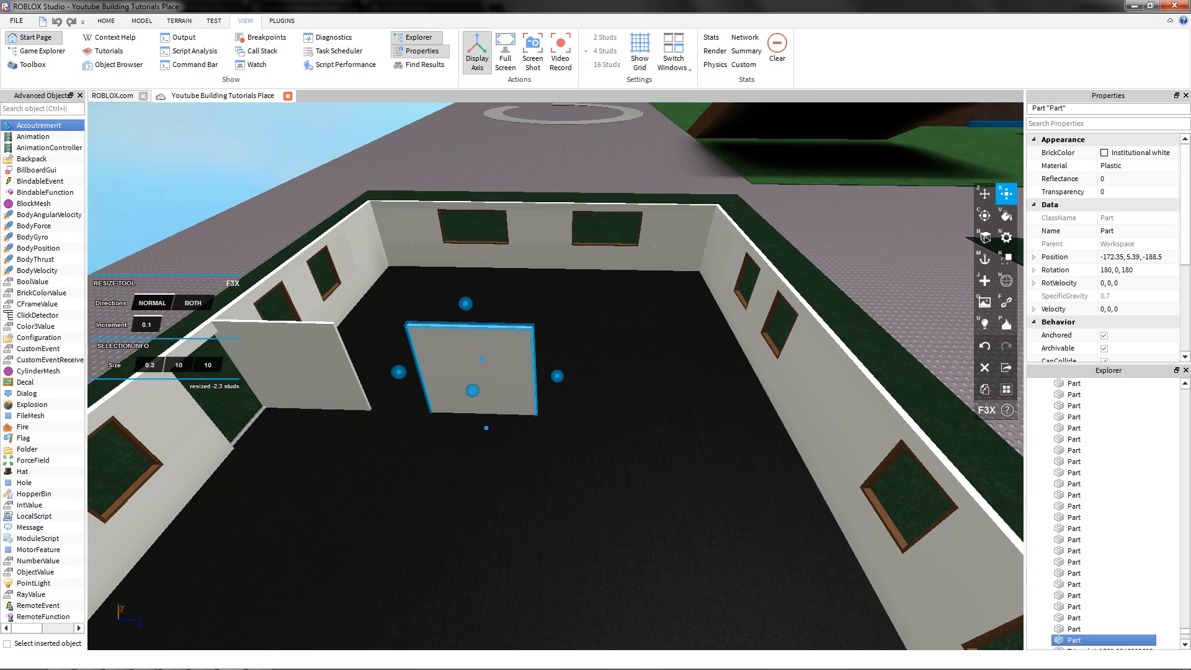
- Lengthen the free-standing middle partition toward the wall opposite the doorway
key("x")
key("s")
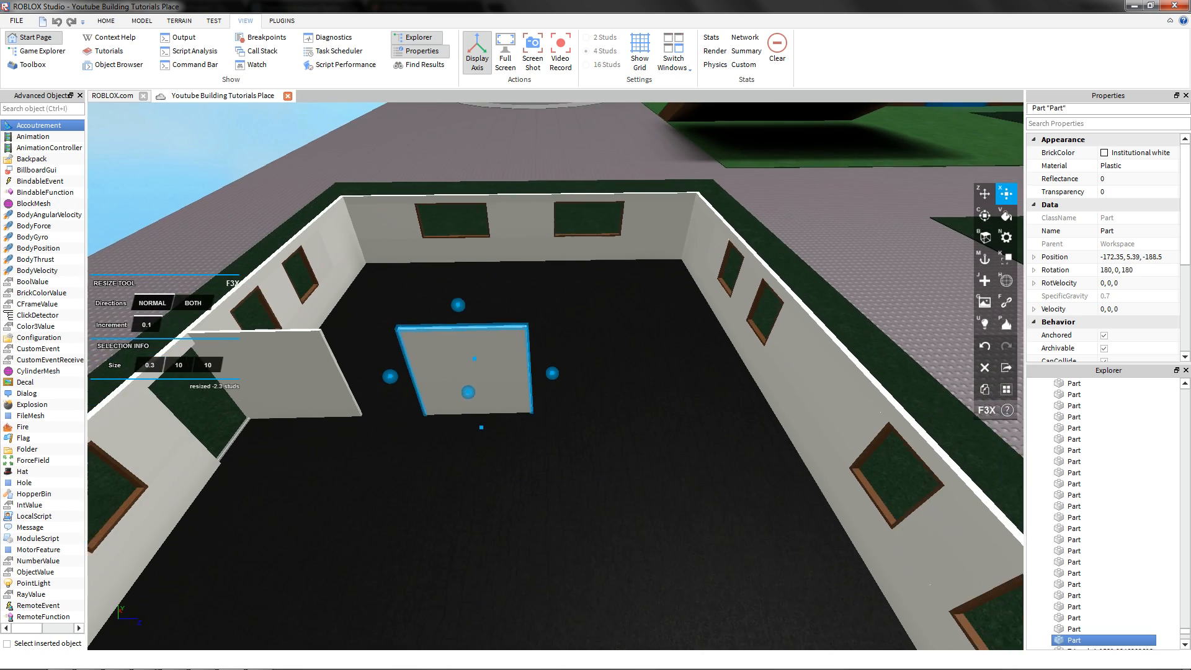
key("w")
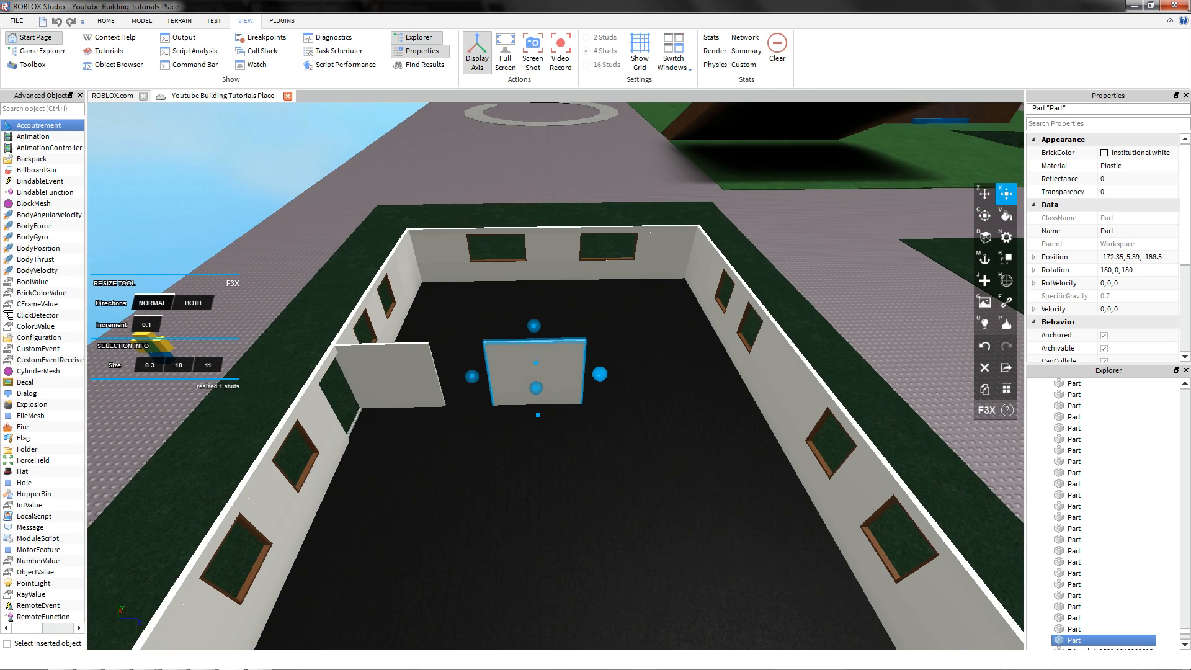
- Duplicate the partition beside the doorway and move the copy 39 studs across, against the opposite wall
key("z")
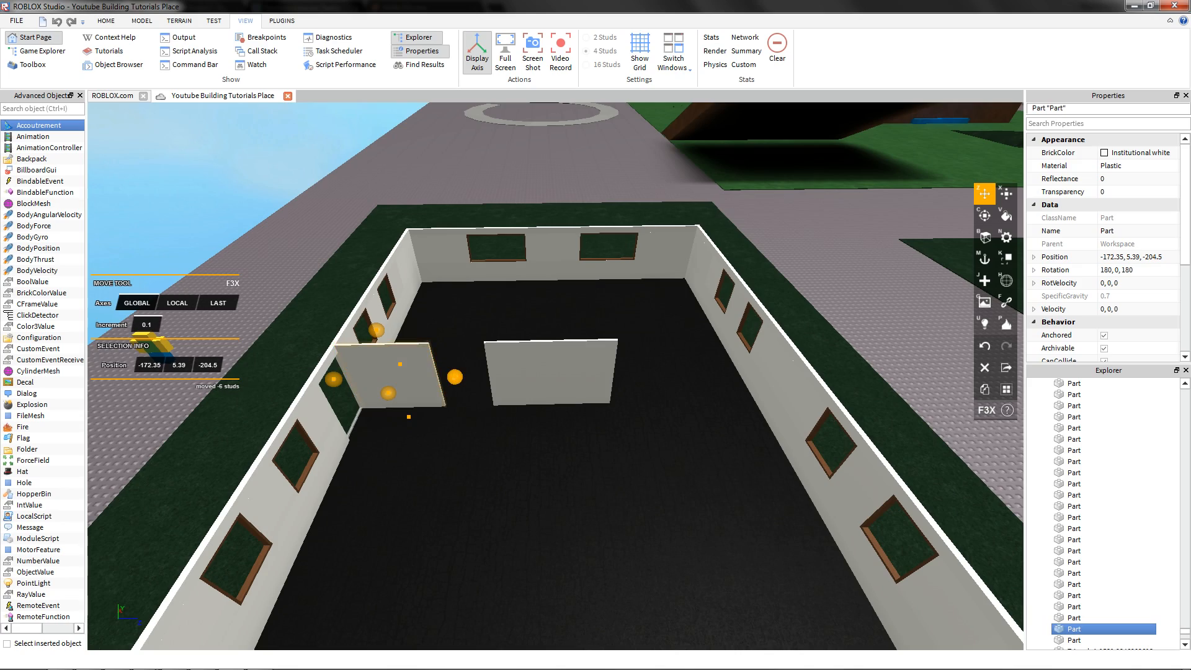
key("d")
left_click_drag(455, 377, 578, 340)
key("w")
key("s")
scroll(650, 342, "up", 2)
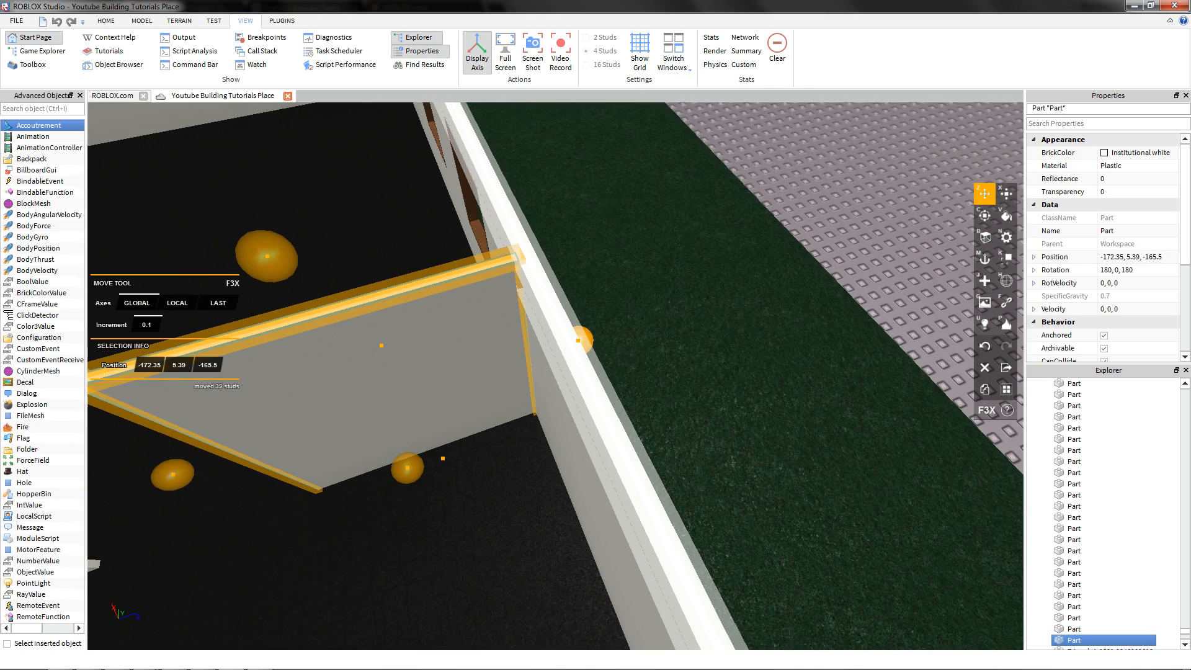
- Resize the middle partition to 17 studs long, keeping a door gap before the partition at the far wall
scroll(578, 340, "down", 4)
left_click(900, 186)
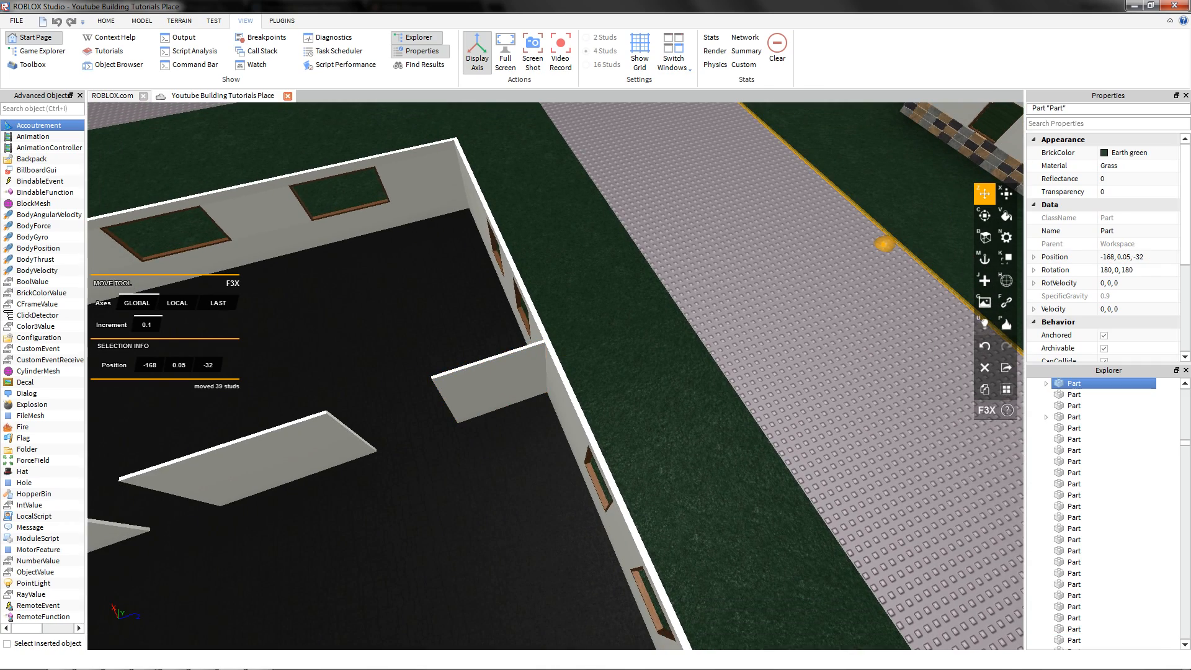
right_click_drag(900, 186, 881, 188)
key("a")
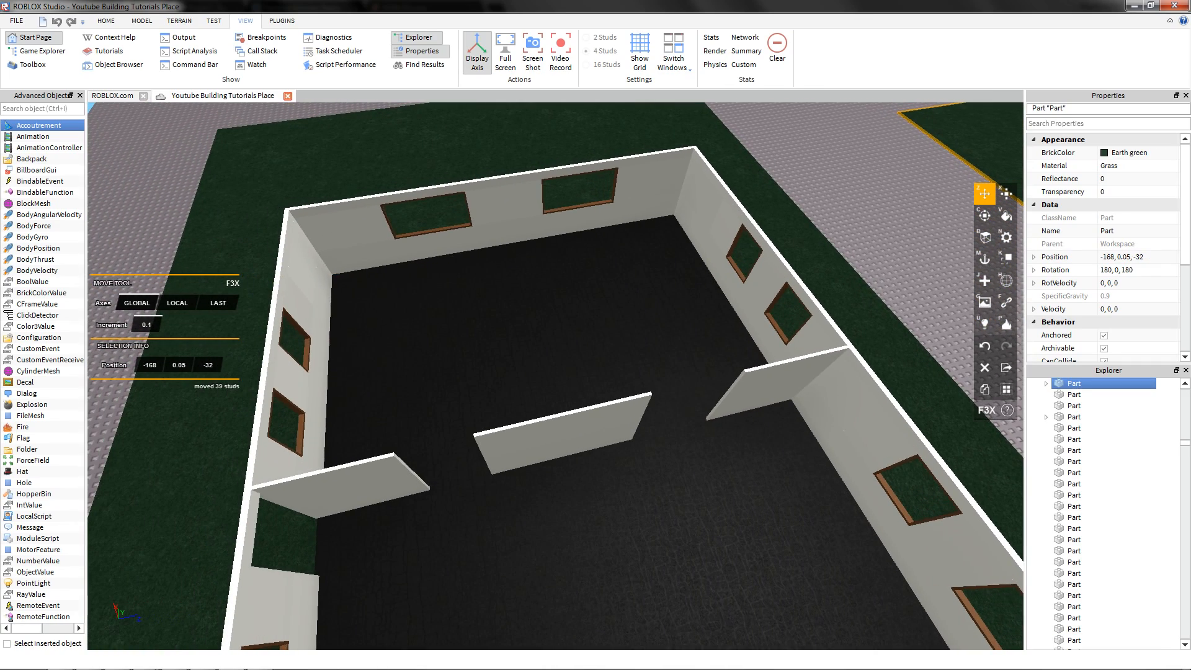
key("d")
right_click_drag(521, 384, 422, 351)
key("w")
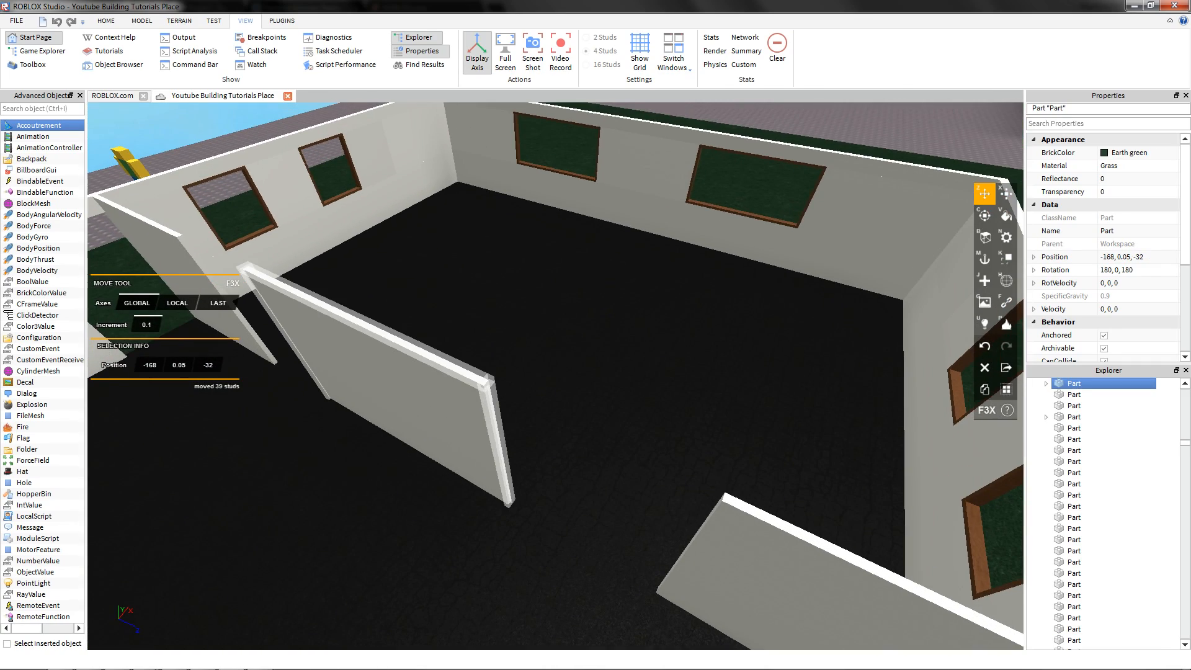
right_click_drag(859, 173, 806, 187)
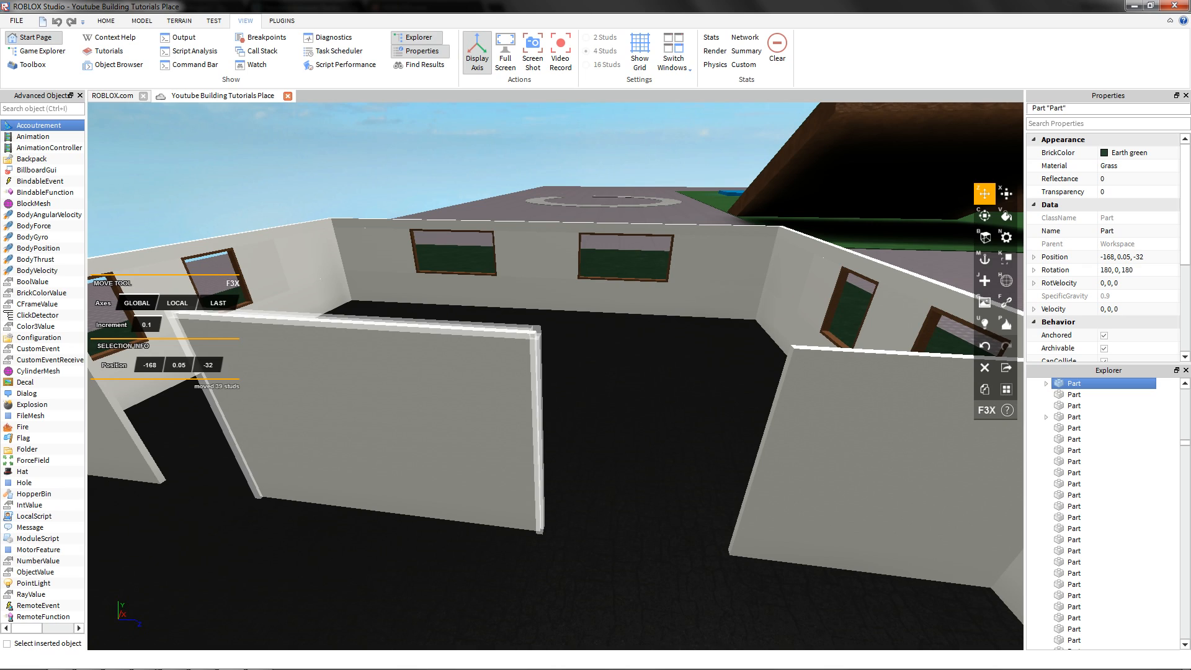
left_click(397, 406)
key("x")
right_click_drag(587, 451, 577, 444)
left_click_drag(583, 450, 657, 464)
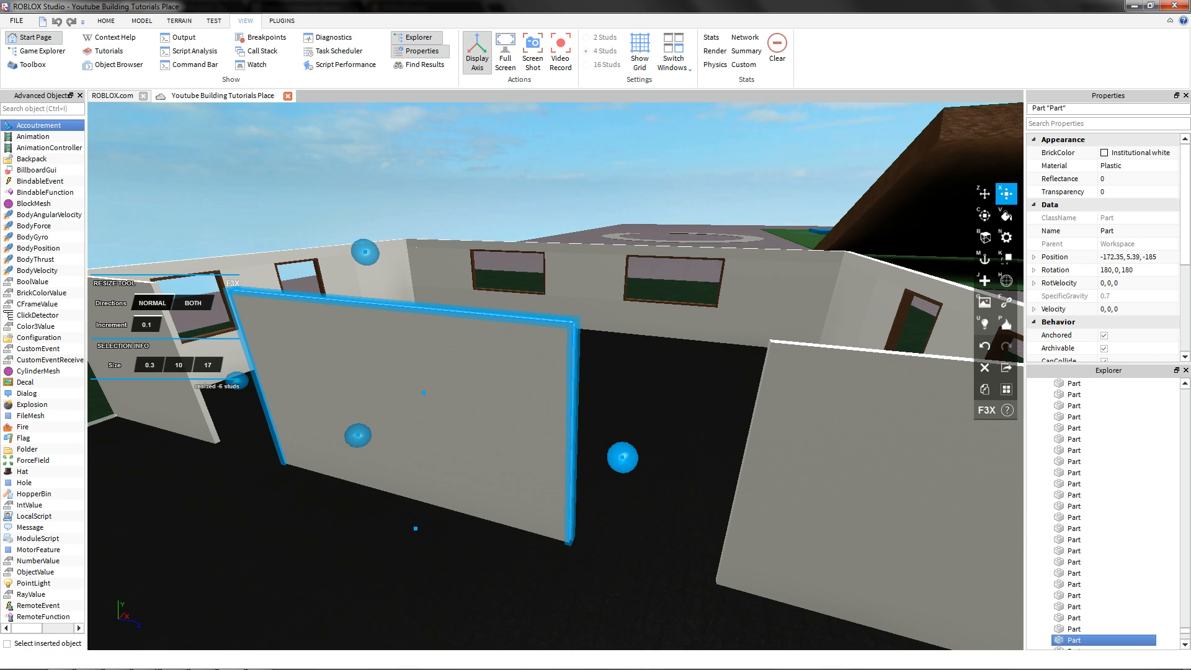
- Duplicate all three partitions together and move the copies to the other side of the doorway, at X -177.75
key("z")
left_click(766, 447)
scroll(745, 441, "down", 4)
right_click_drag(744, 440, 744, 456)
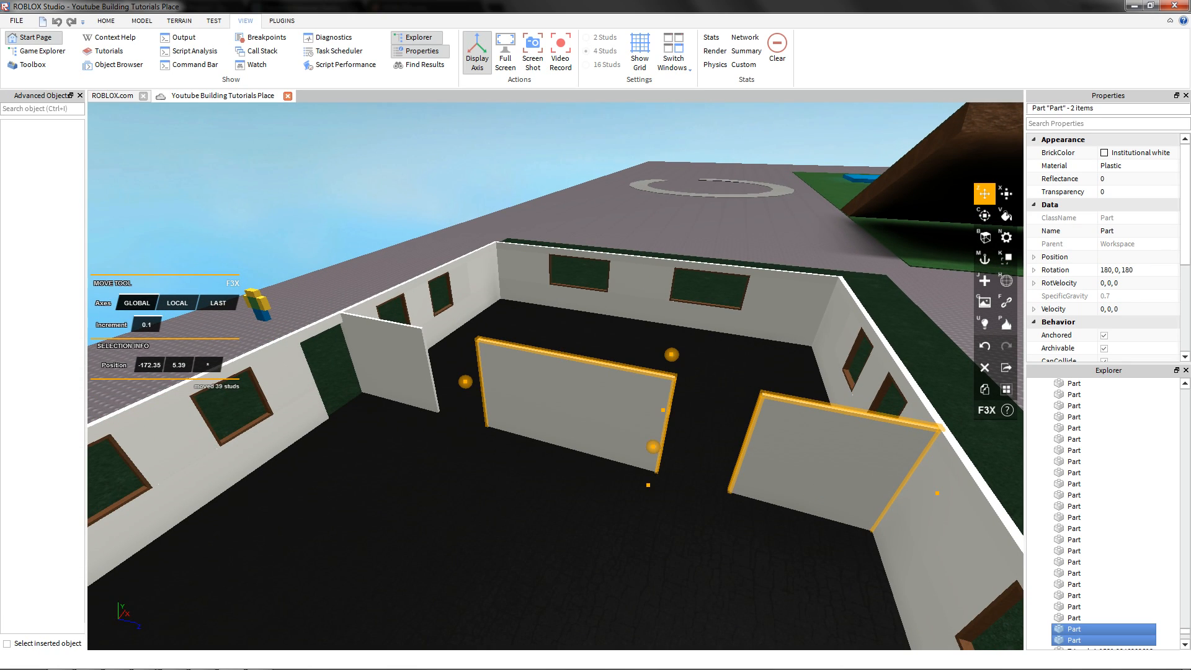
right_click_drag(577, 397, 582, 456)
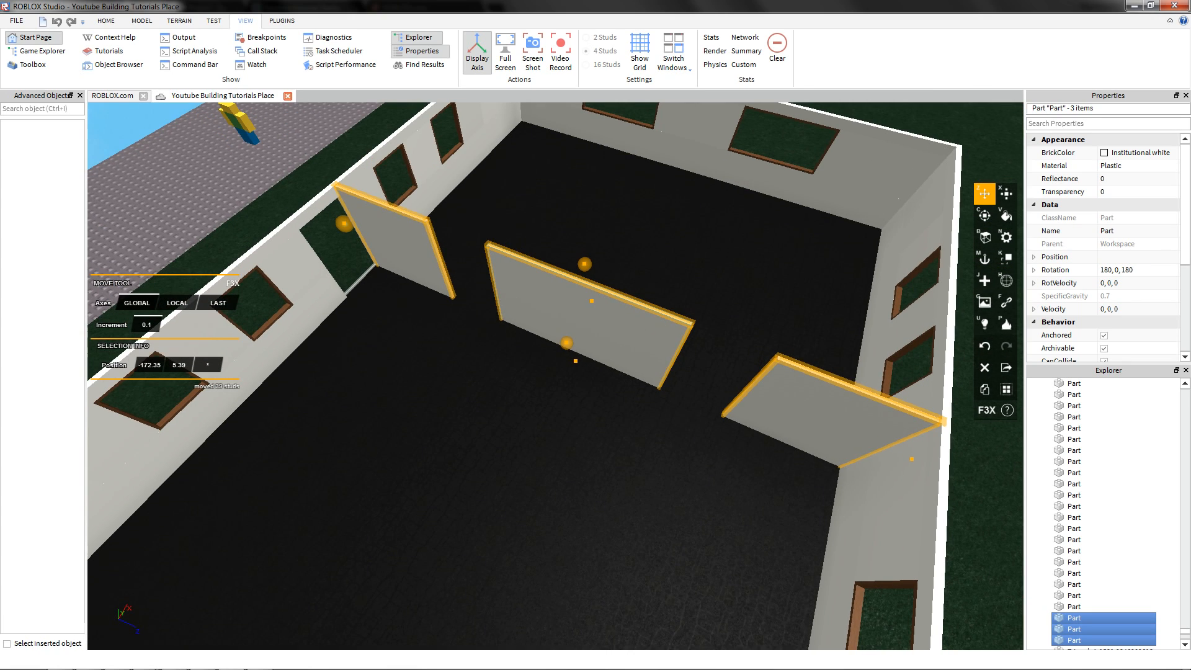
left_click_drag(567, 343, 534, 395)
key("w")
right_click_drag(534, 396, 445, 364)
key("w")
key("e")
key("s")
key("s")
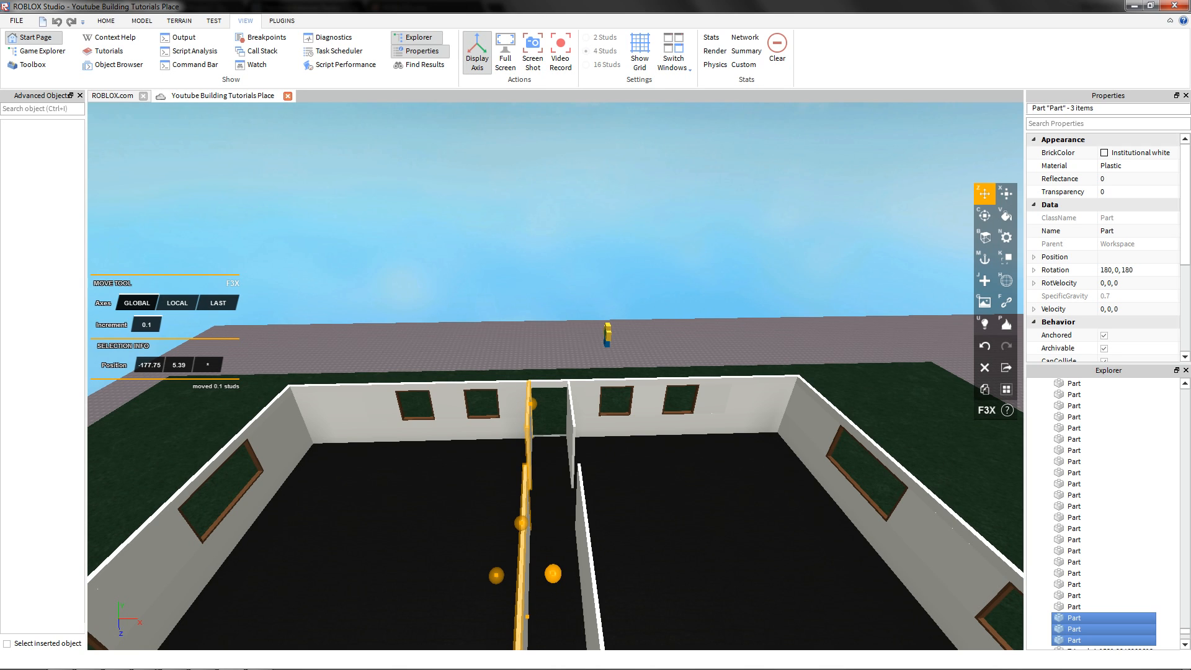
- Nudge the three copied partitions 0.1 studs toward the hallway to line them up with the doorway edge, at X -177.65
key("w")
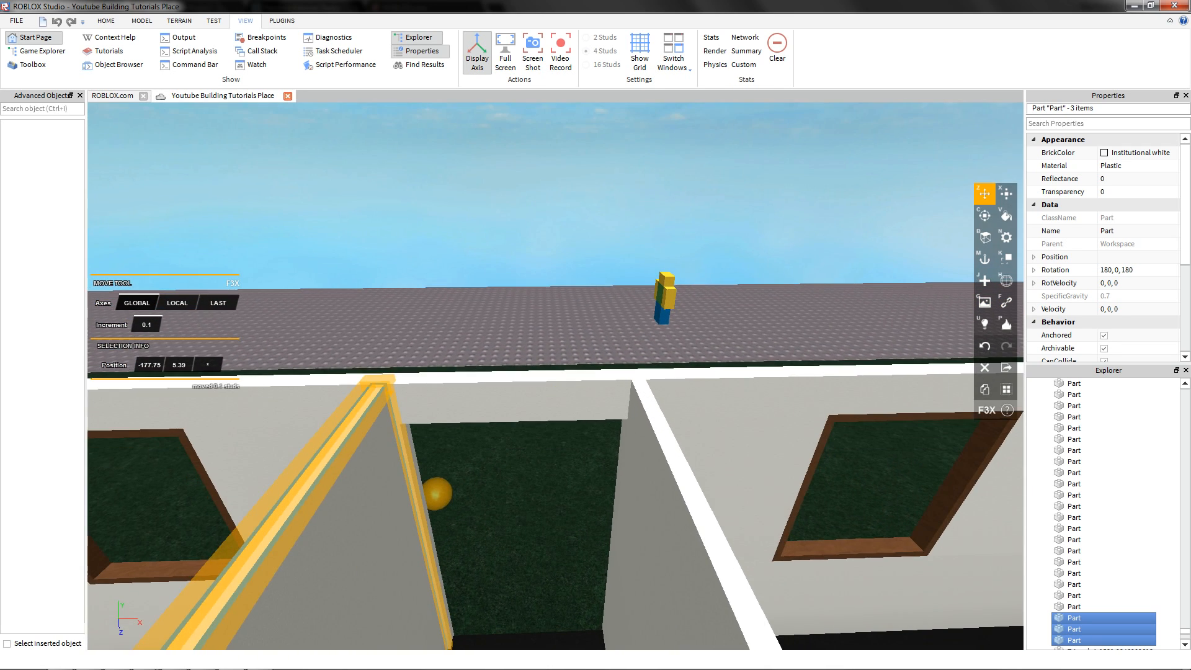
key("q")
right_click_drag(446, 365, 448, 344)
key("q")
key("e")
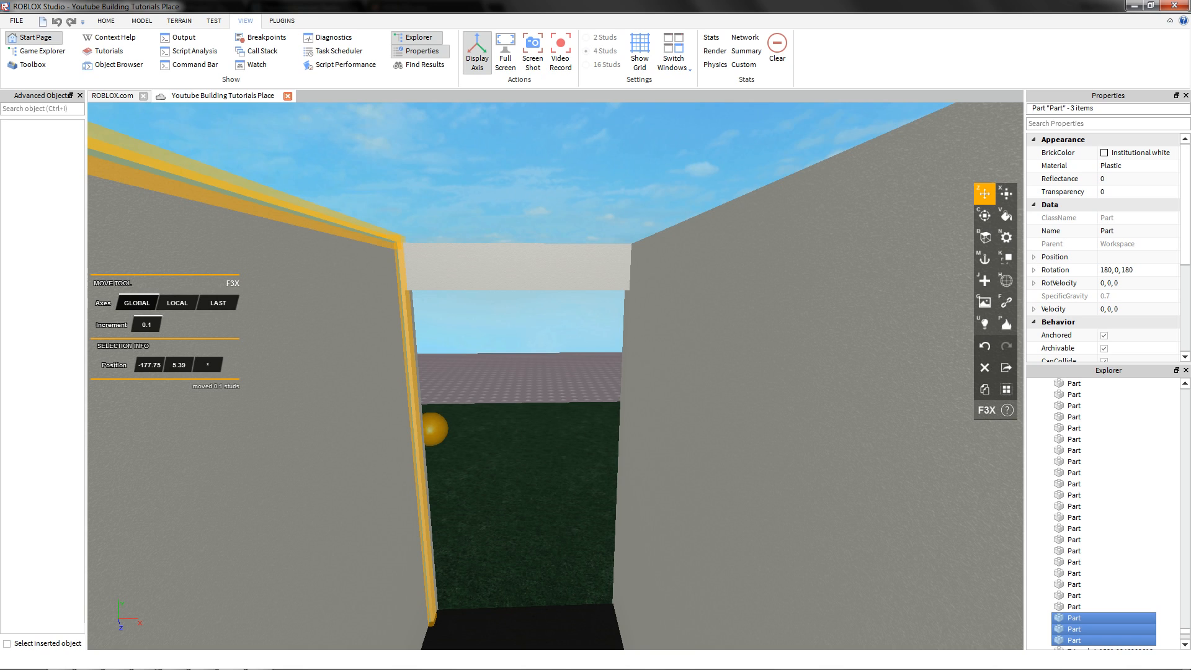
key("s")
key("w")
left_click(534, 400)
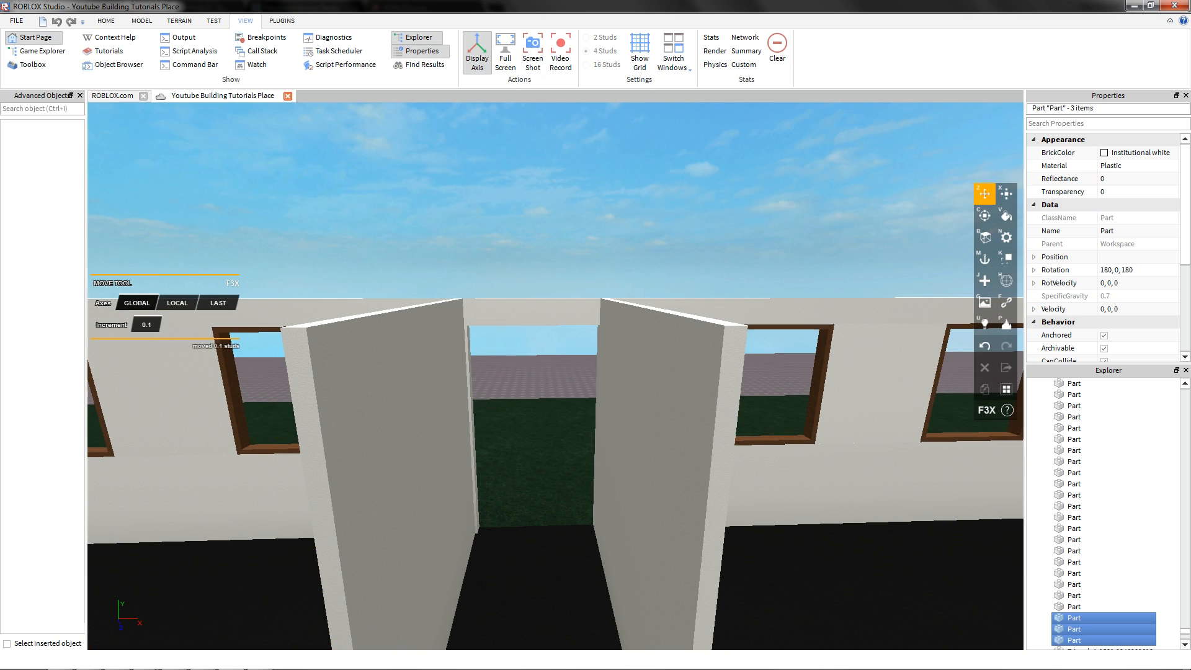
left_click(437, 378)
key("s")
key("e")
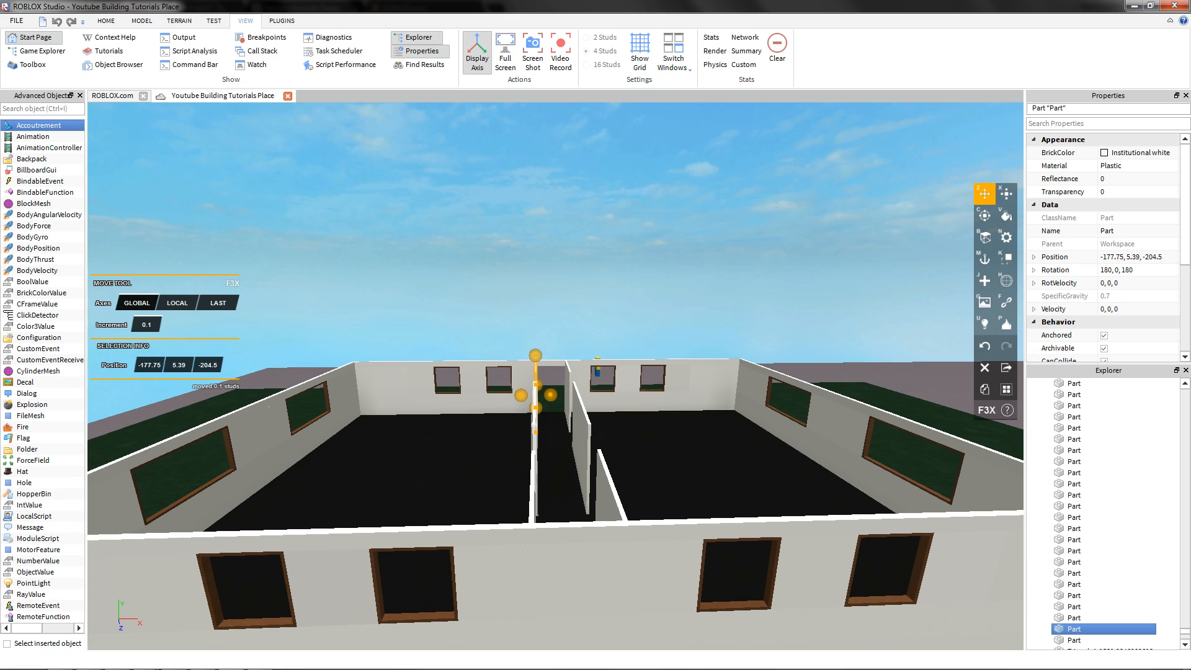
left_click(532, 487, "shift")
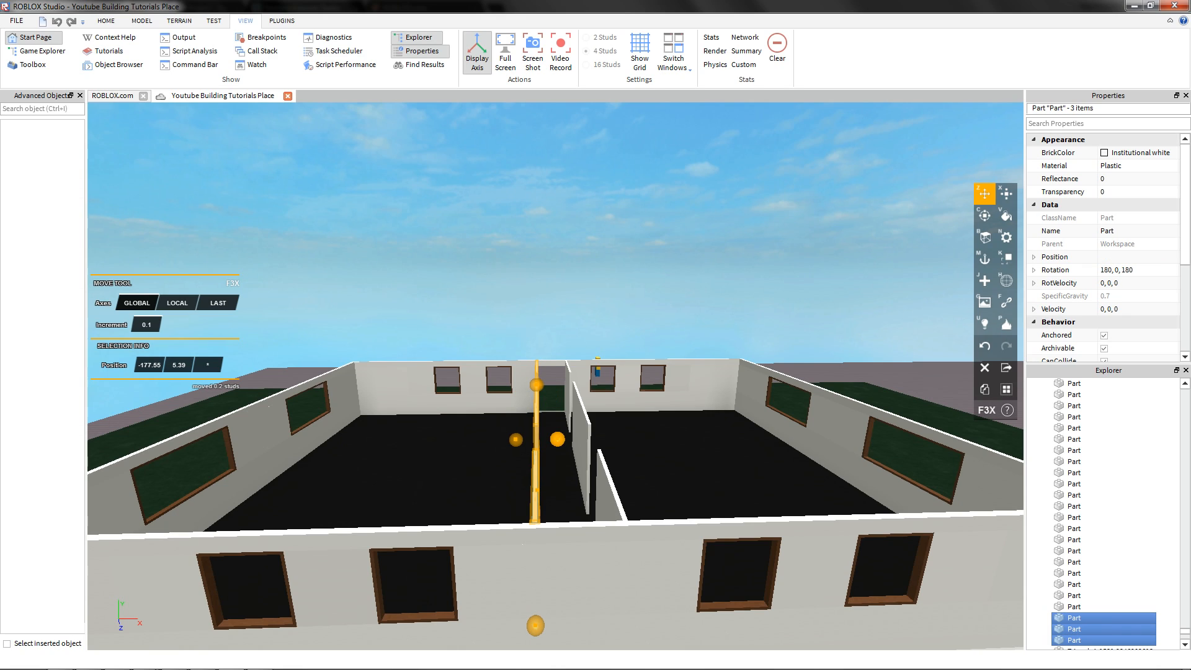
key("shift+r")
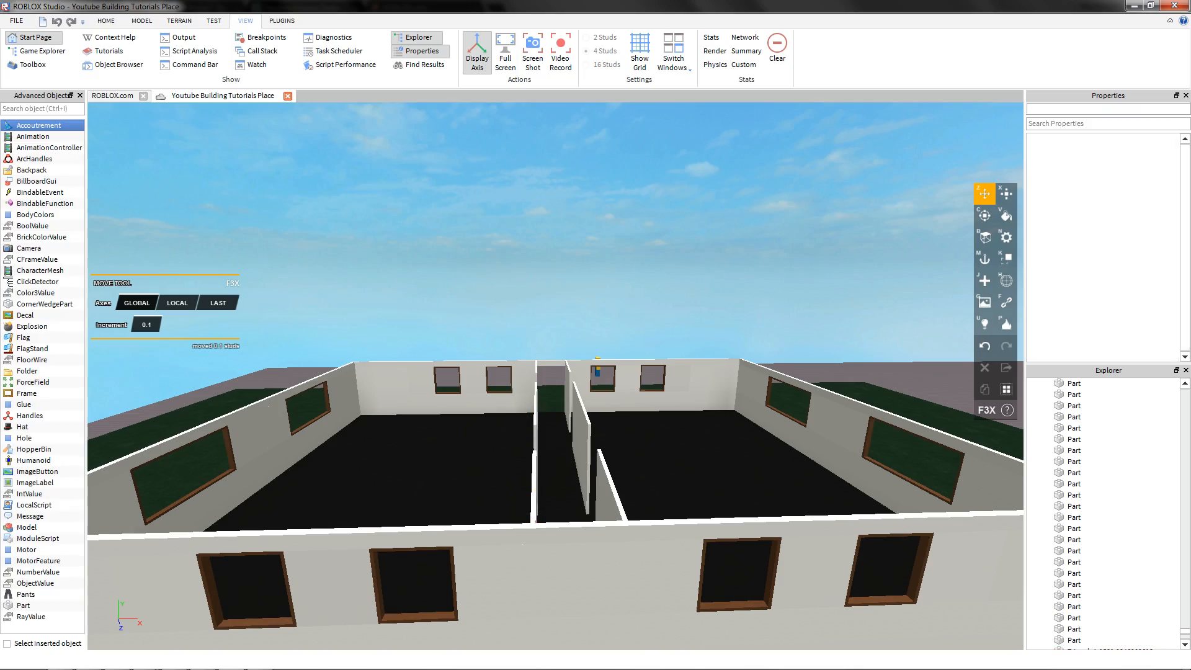
- Duplicate the middle partition of the copied row and rotate the copy 90 degrees so it runs across the hallway
key("w")
key("d")
key("s")
right_click_drag(555, 376, 217, 437)
key("w")
key("s")
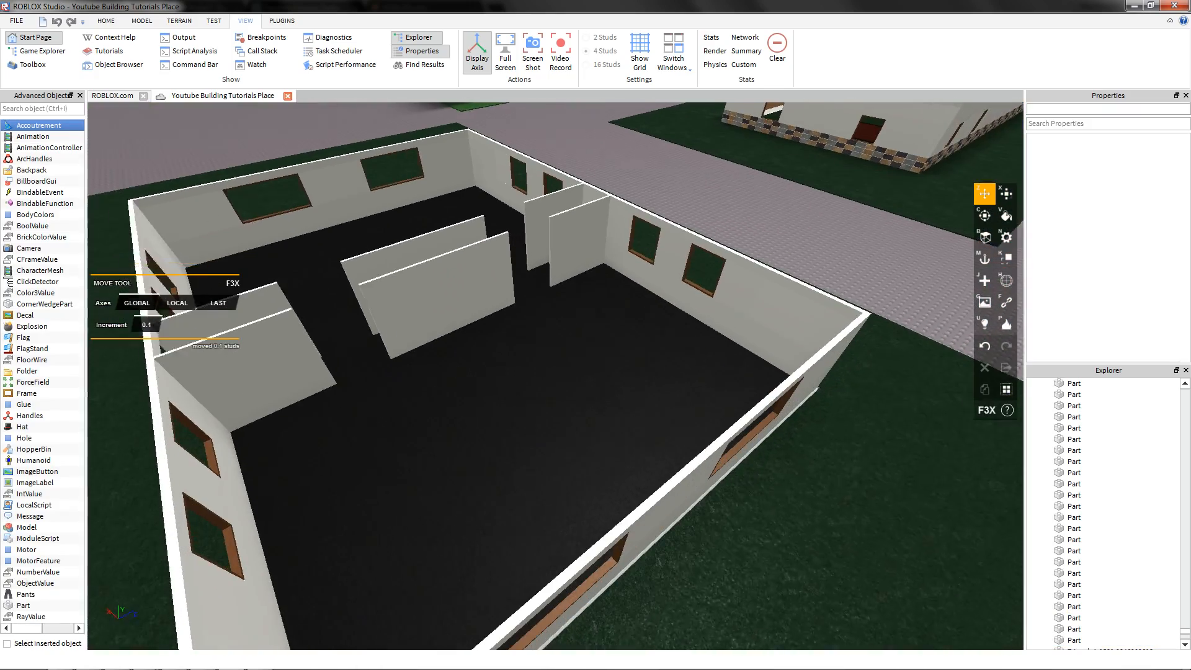
left_click(446, 292)
key("w")
mouse_move(447, 292)
right_mouse_down()
mouse_move(521, 287)
mouse_move(524, 301)
mouse_move(484, 302)
right_mouse_up()
key("shift+c")
key("c")
mouse_move(359, 368)
left_mouse_down()
mouse_move(373, 323)
mouse_move(423, 279)
mouse_move(516, 262)
left_mouse_up()
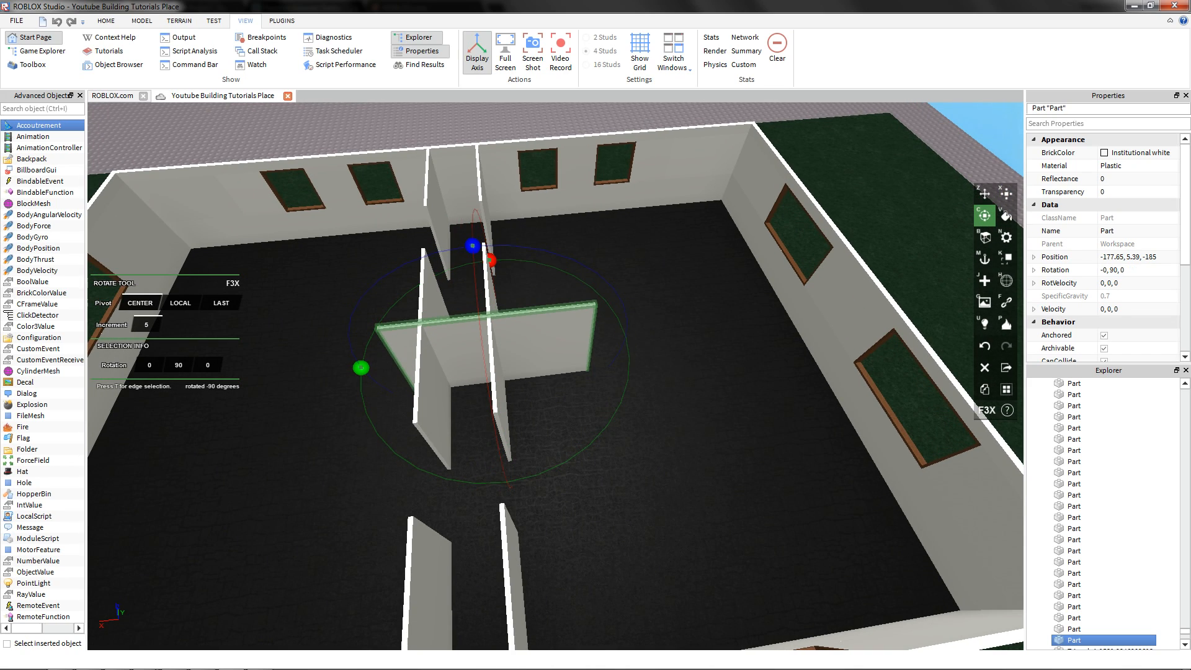
- Move the rotated partition out of the hallway into the side room, to X -186.25, with its end against the middle partition
key("z")
left_click_drag(494, 329, 586, 319)
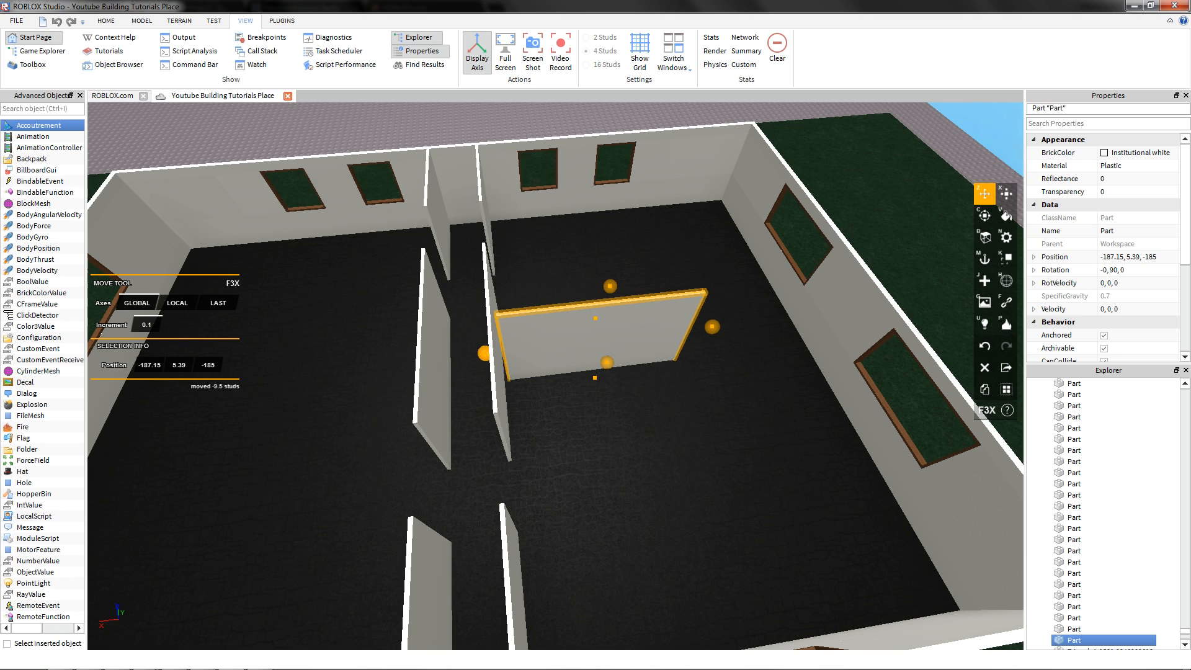
key("x")
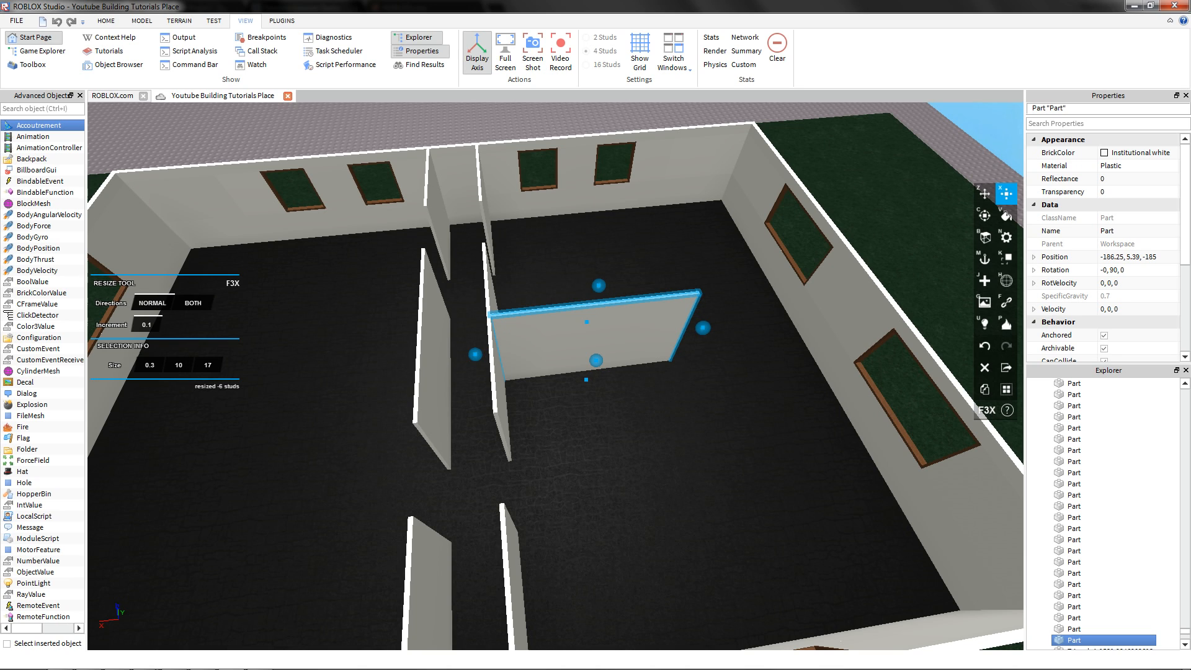
right_click_drag(587, 319, 636, 347)
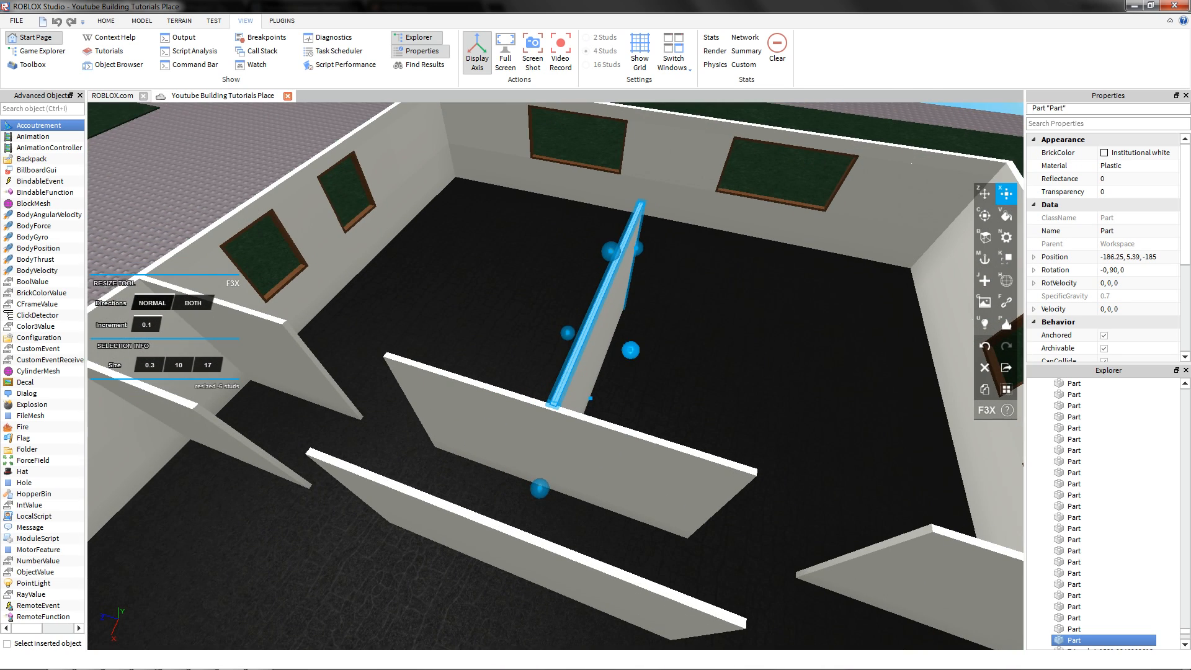
- Slide the rotated partition along the middle partition until it is flush with that partition's end at the door gap
key("z")
left_click_drag(636, 352, 596, 389)
key("d")
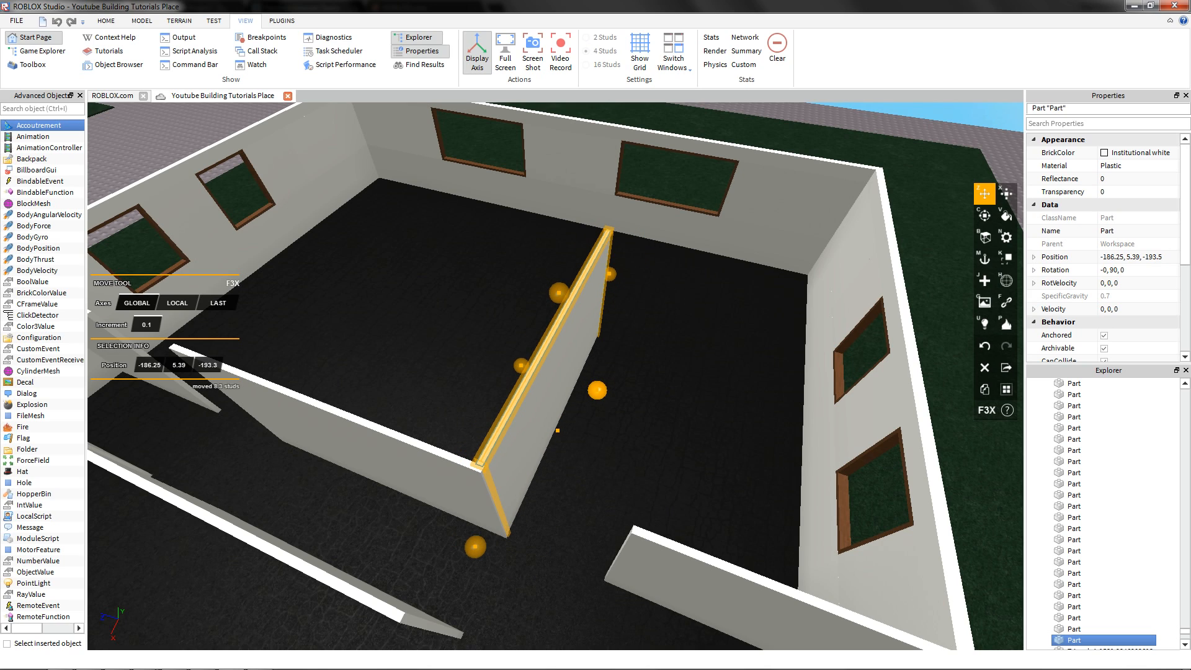
right_click_drag(598, 390, 639, 367)
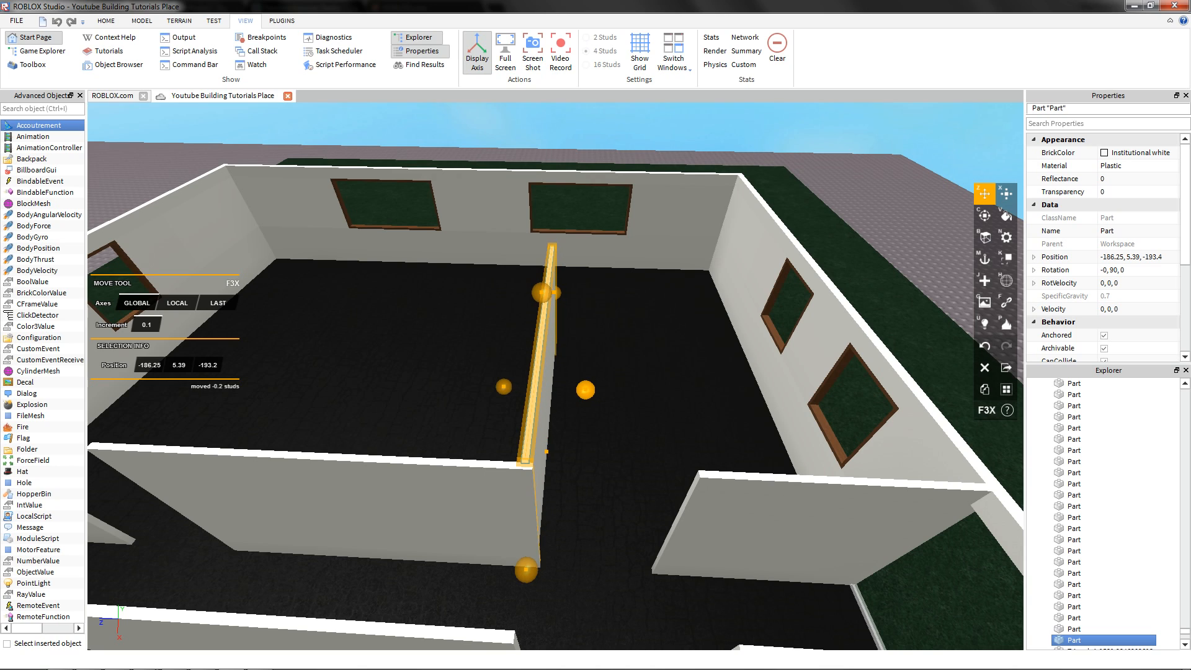
- Extend the cross partition to 32.3 studs long so it reaches the outer side wall
right_click_drag(587, 390, 397, 425)
key("x")
right_click_drag(629, 295, 592, 288)
left_click_drag(629, 296, 656, 275)
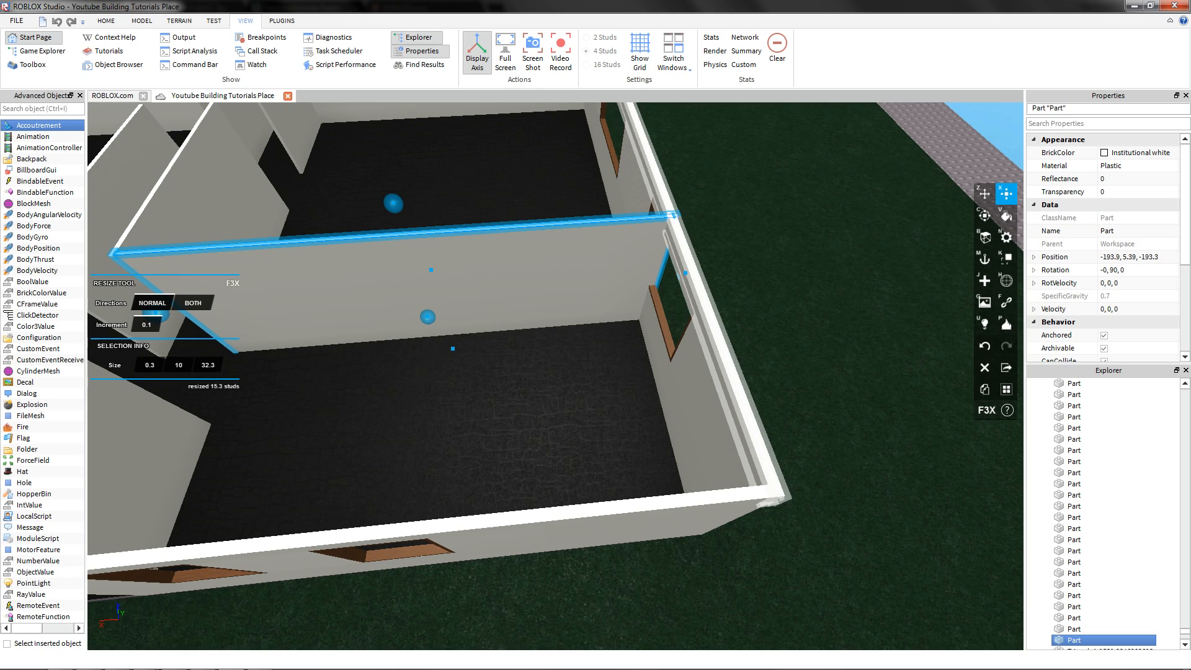
- Delete the extended cross partition from the side room
left_click_drag(686, 273, 681, 273)
mouse_move(720, 310)
right_mouse_down()
mouse_move(701, 301)
mouse_move(708, 326)
right_mouse_up()
key("Delete")
- Duplicate the middle hallway partition and rotate the copy 90 degrees so it runs across the hallway
left_click(706, 311)
key("c")
key("d")
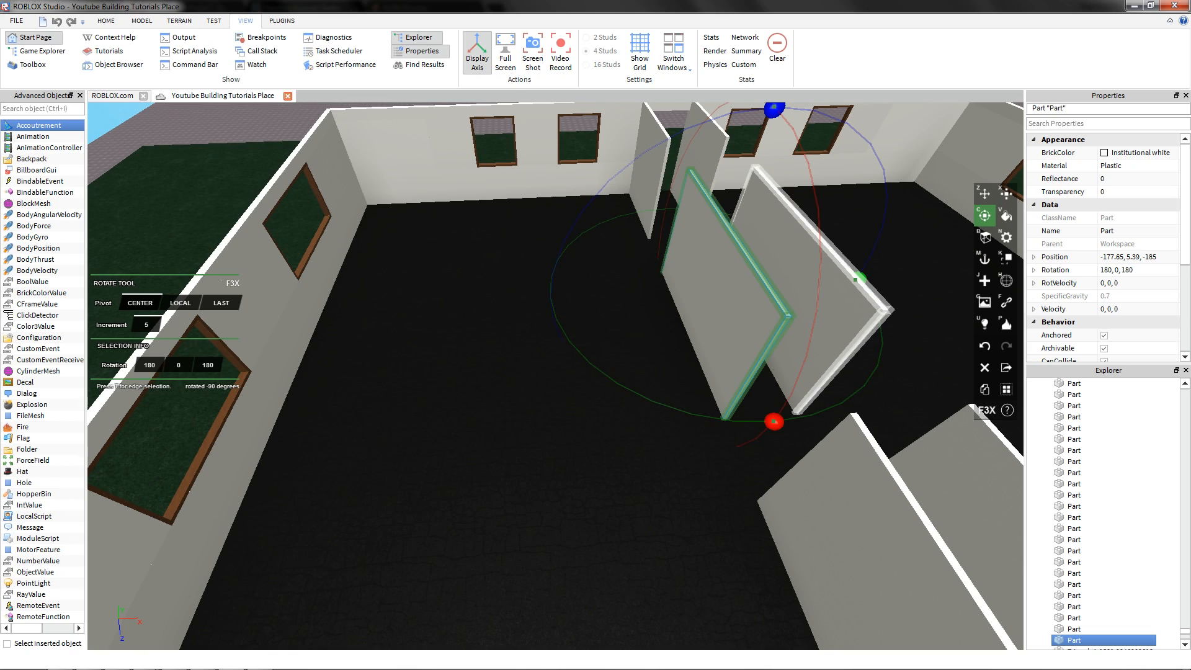
left_click_drag(859, 278, 749, 369)
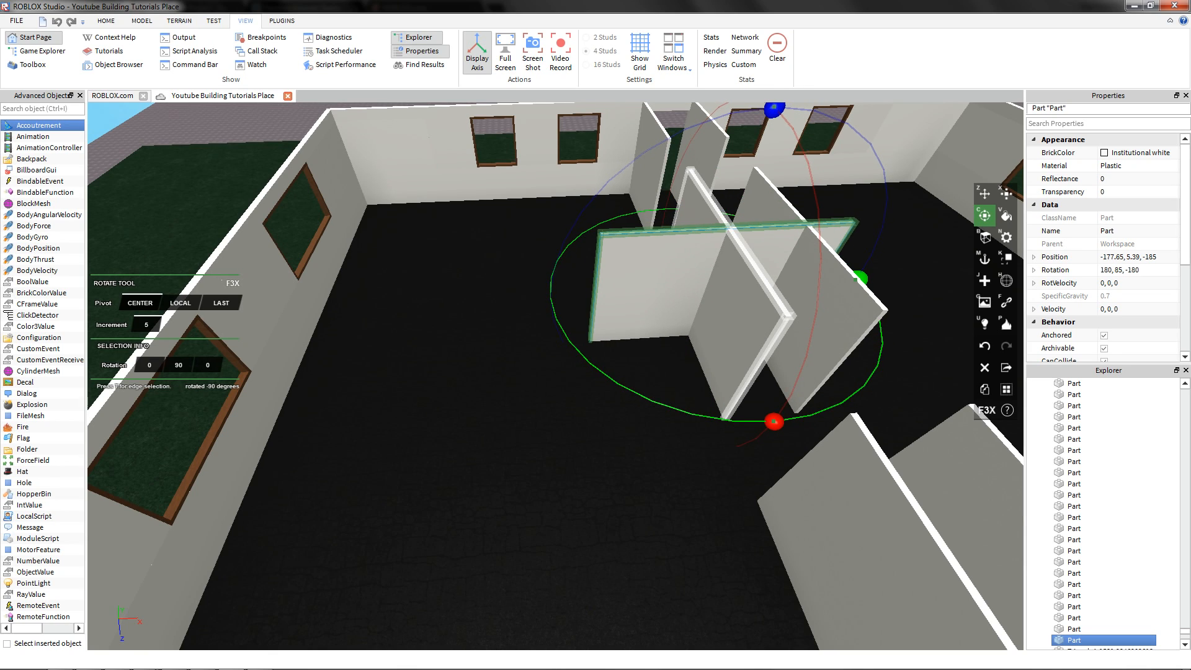
- Move the rotated partition into the side room to X -186.15 and extend it to 31.9 studs long, reaching the outer side wall
key("z")
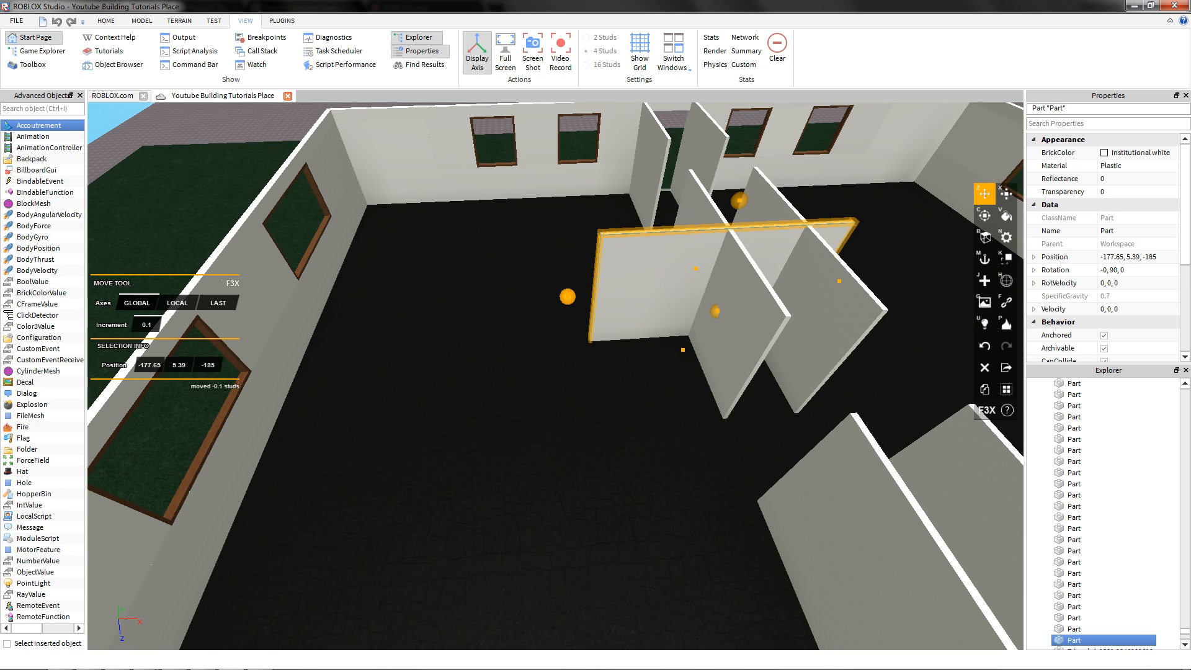
left_click_drag(568, 297, 582, 289)
right_click_drag(558, 296, 582, 289)
left_click_drag(581, 290, 423, 270)
right_click_drag(581, 289, 423, 269)
left_click_drag(423, 269, 457, 276)
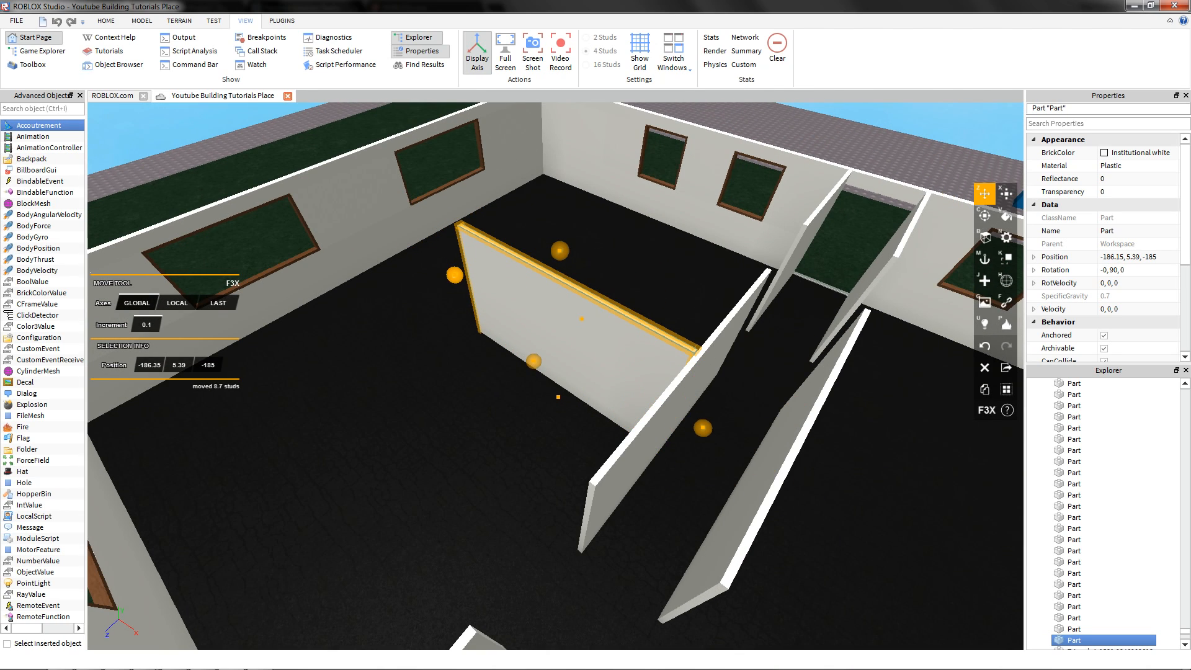
key("x")
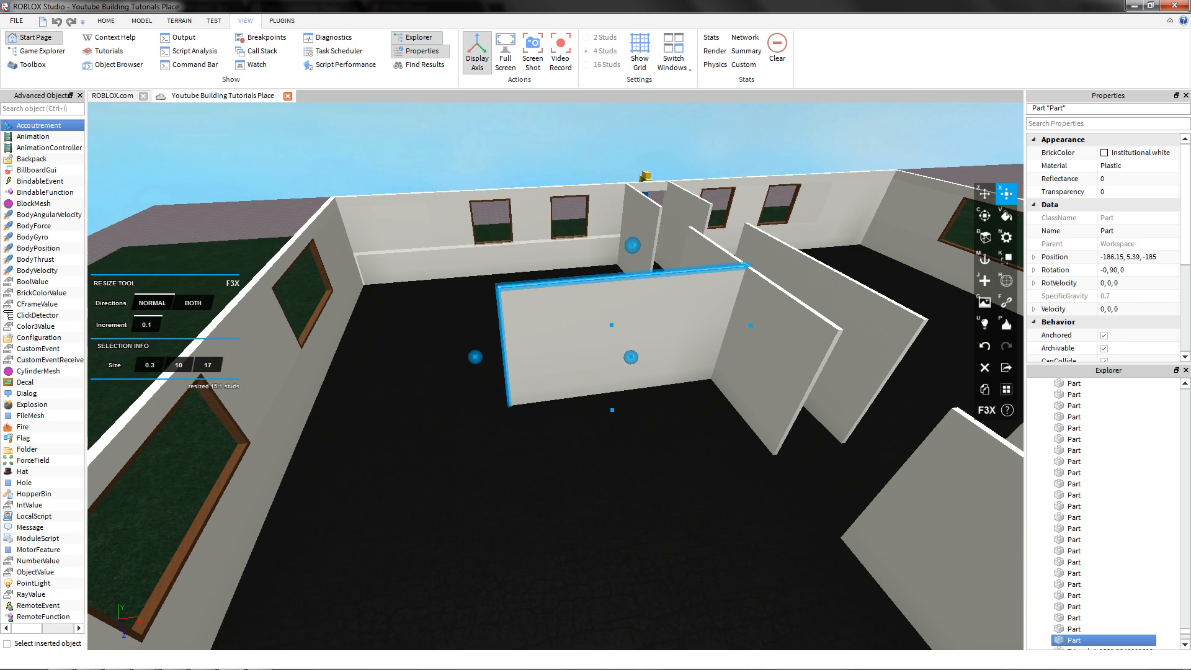
left_click_drag(472, 358, 458, 397)
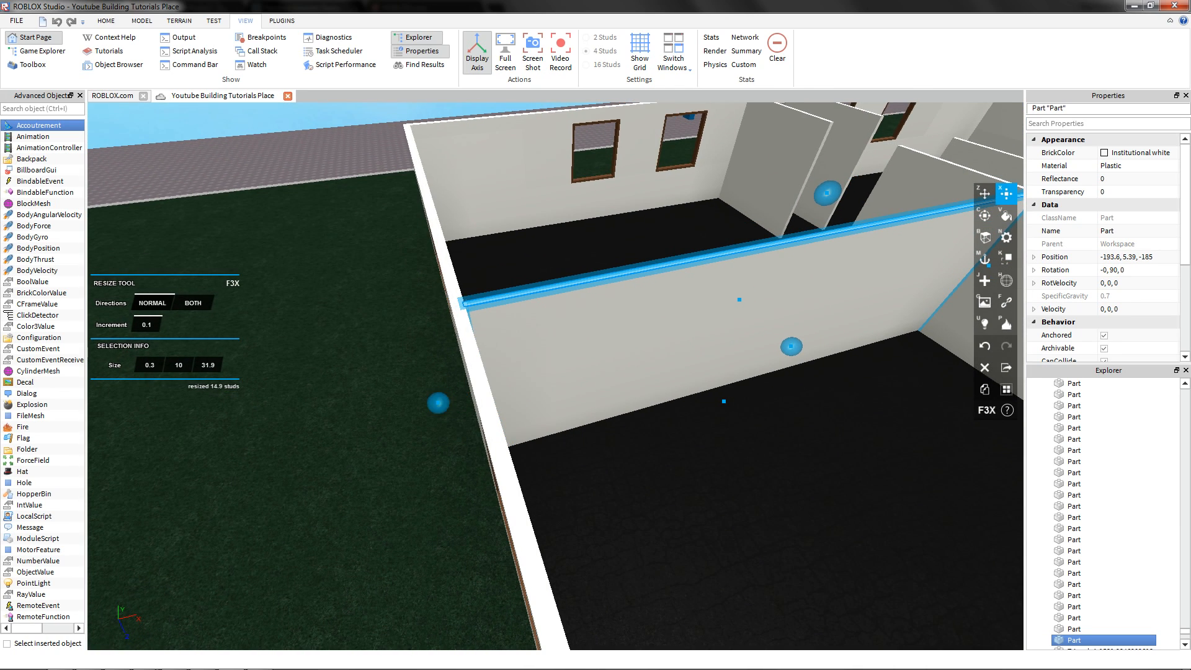
- Duplicate the cross partition and move the copy 37.2 studs across the hallway into the opposite room, against the outer side wall
key("z")
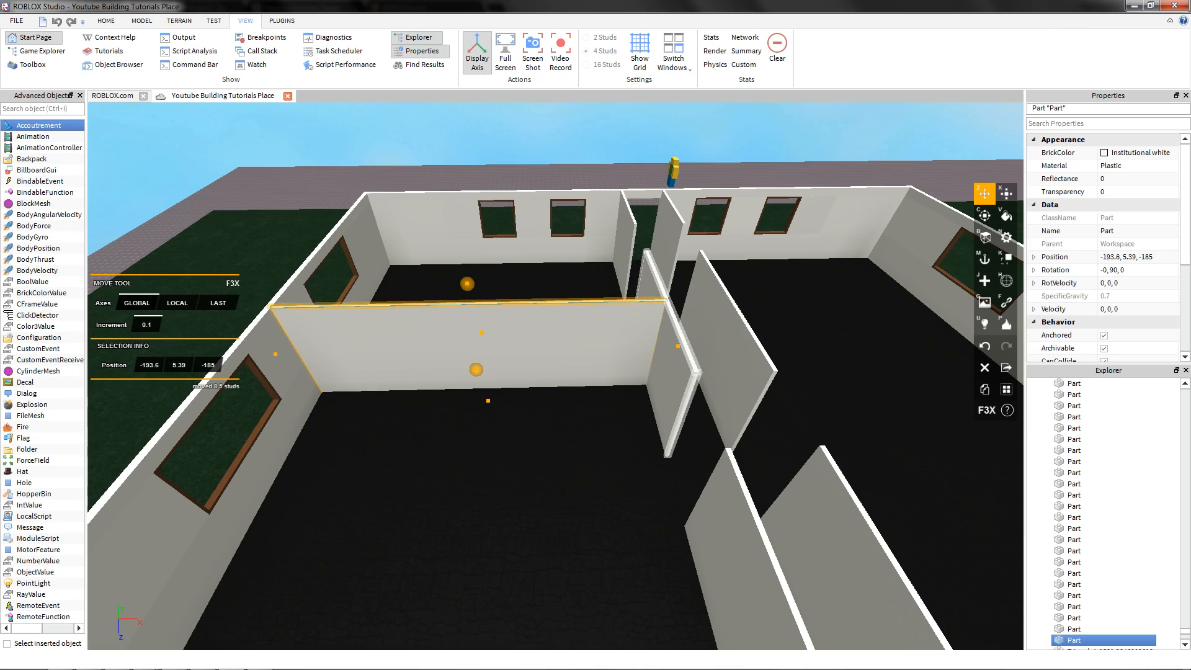
mouse_move(678, 346)
left_mouse_down()
mouse_move(702, 341)
mouse_move(683, 351)
mouse_move(724, 361)
mouse_move(697, 356)
left_mouse_up()
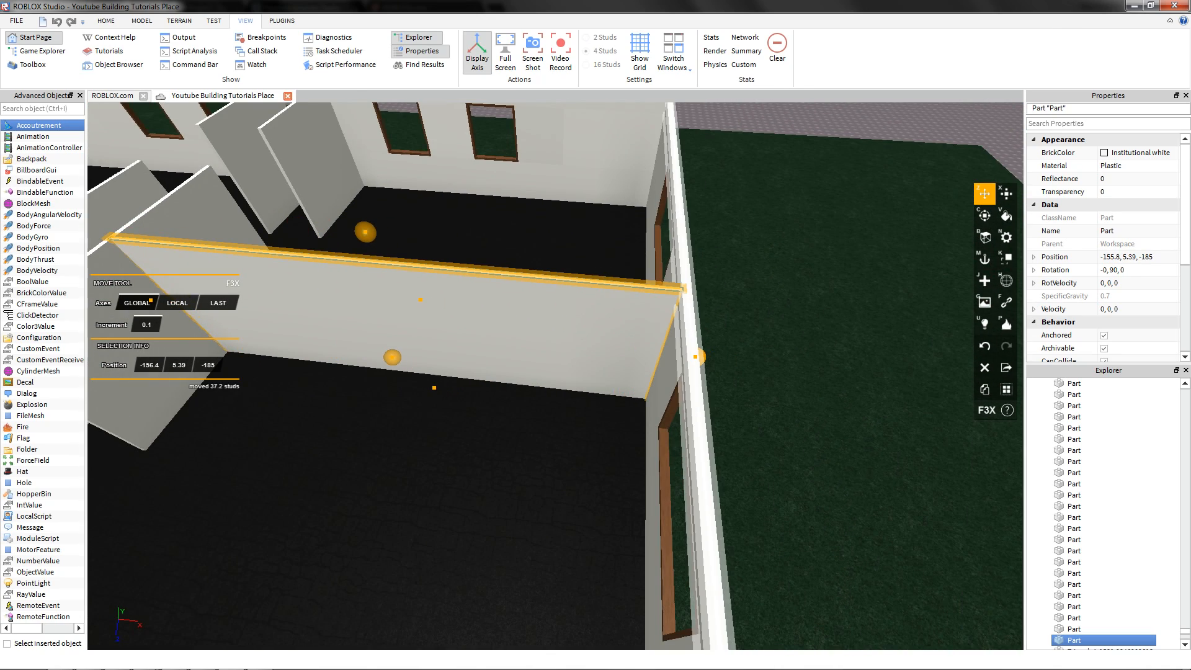
right_click_drag(698, 357, 657, 366)
scroll(596, 372, "down", 5)
left_click(621, 267)
- Try filling the upper part of the front doorway with a copy of the adjacent 5 by 5 stud wall panel, and delete that copy
key("w")
right_click_drag(559, 310, 781, 322)
right_click_drag(447, 447, 490, 415)
key("w")
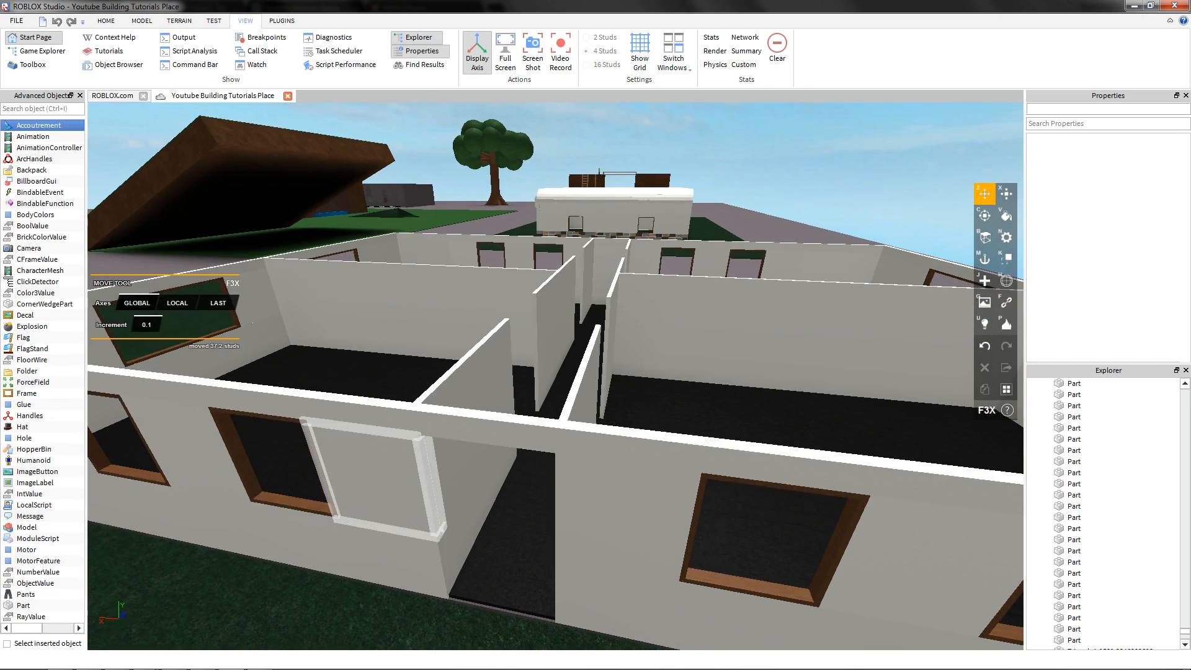
right_click_drag(452, 478, 477, 462)
left_click(434, 475)
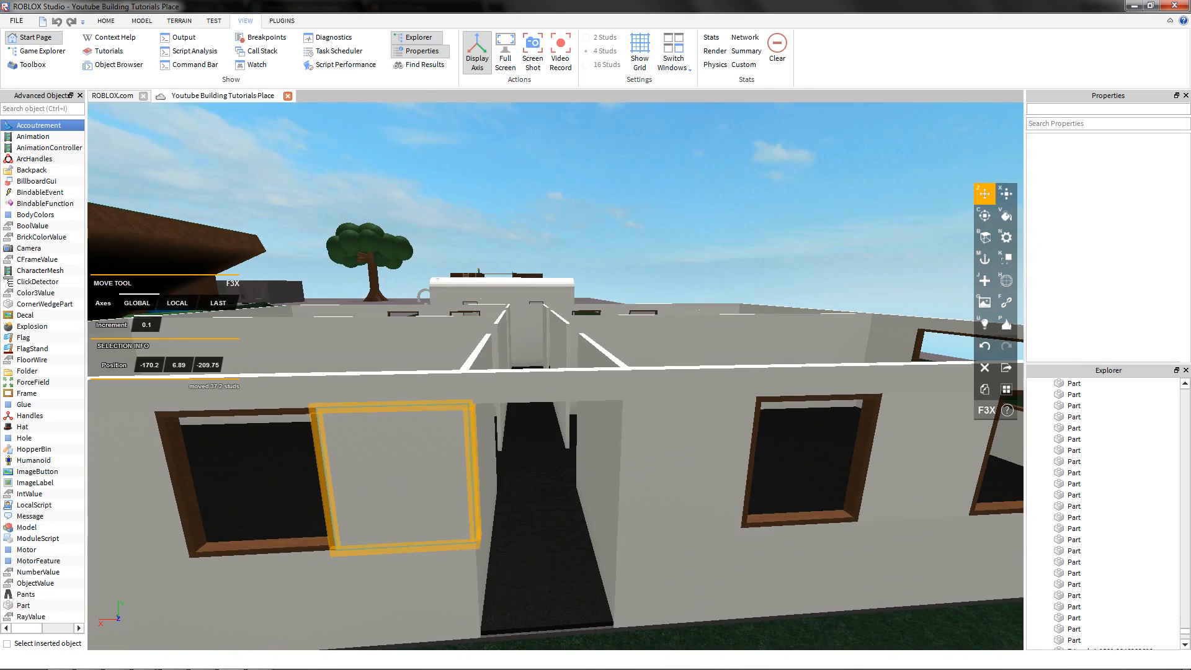
left_click_drag(537, 471, 670, 469)
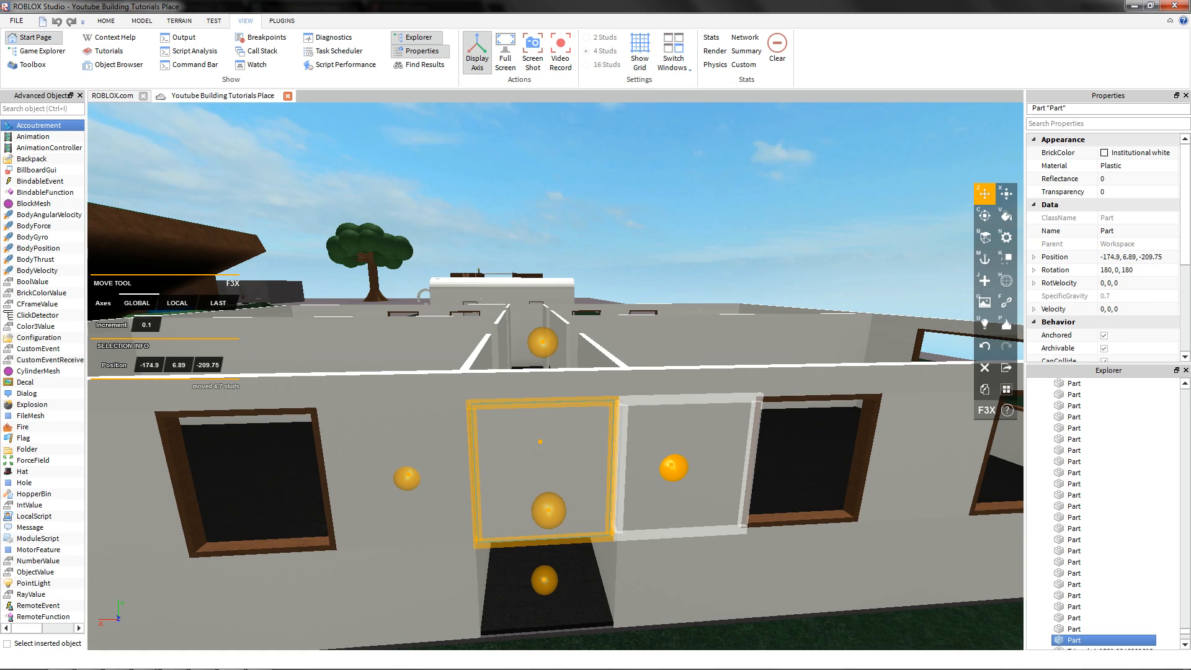
key("x")
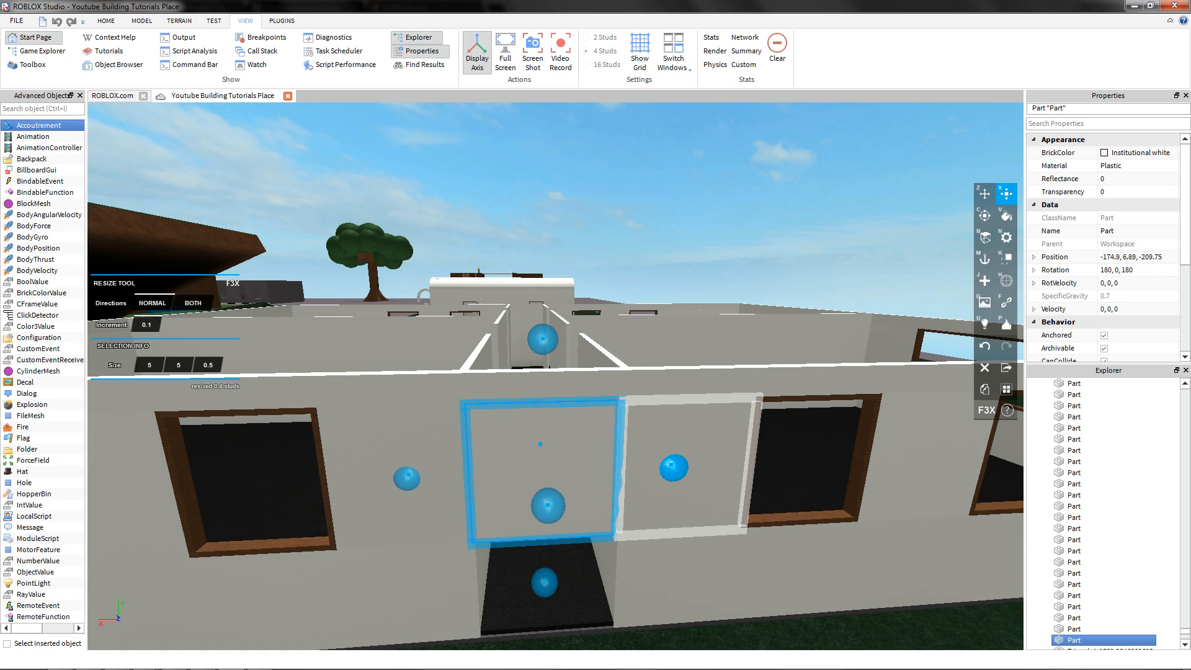
right_click_drag(676, 468, 667, 428)
key("z")
left_click(558, 260)
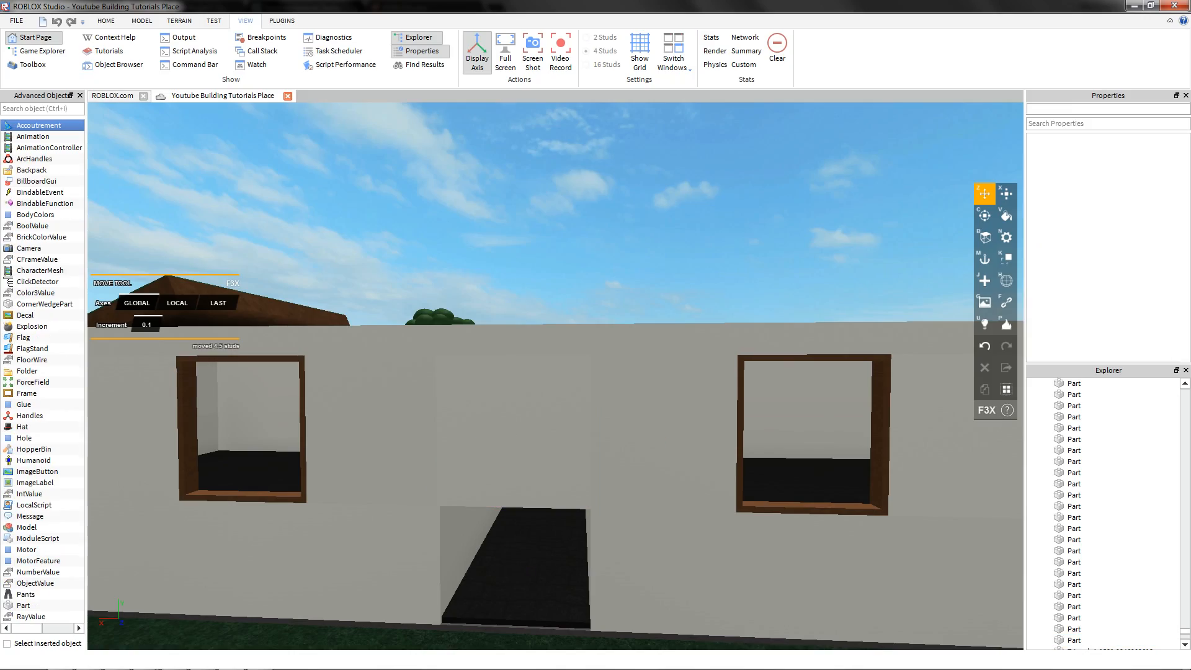
left_click(546, 466)
key("Delete")
- Position the reddish brown wood plank against the side of the front doorway at X -172.9, Z -207.85
right_click_drag(546, 465, 180, 512)
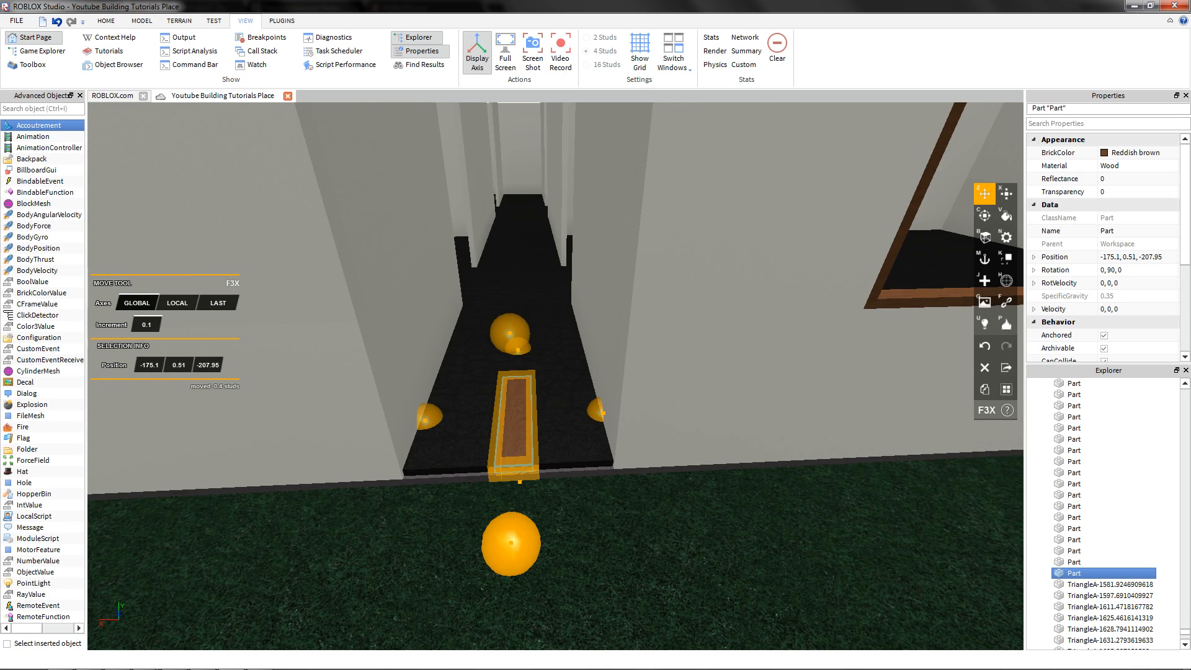
left_click_drag(511, 539, 511, 526)
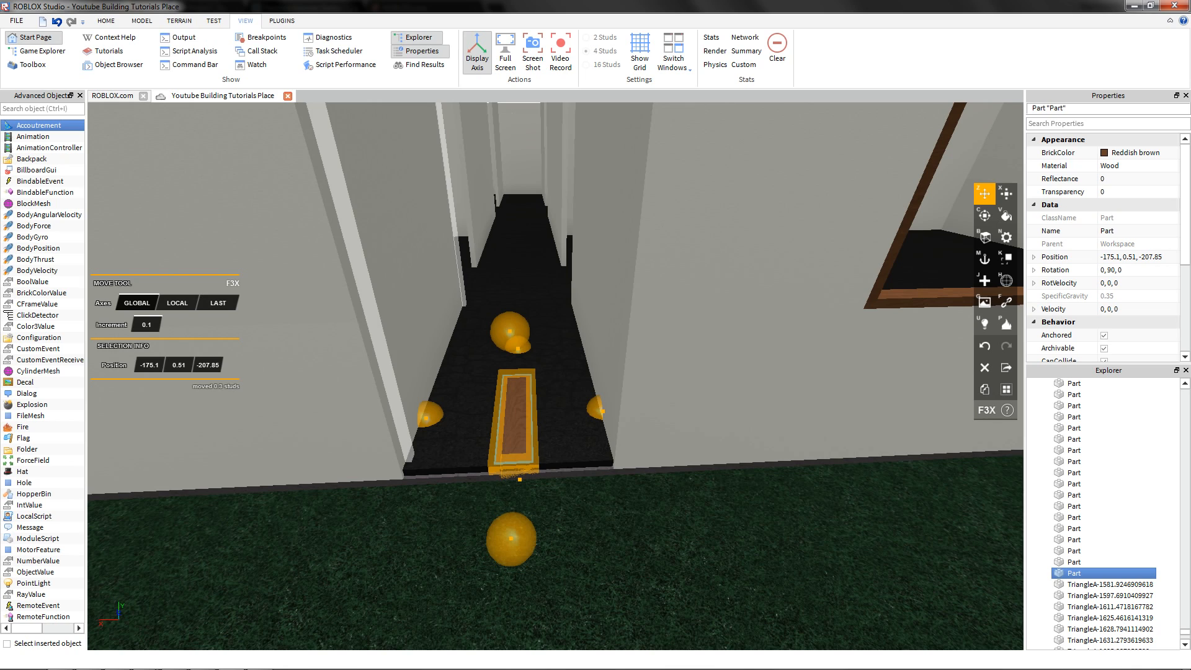
right_click_drag(426, 417, 470, 430)
left_click_drag(471, 430, 410, 439)
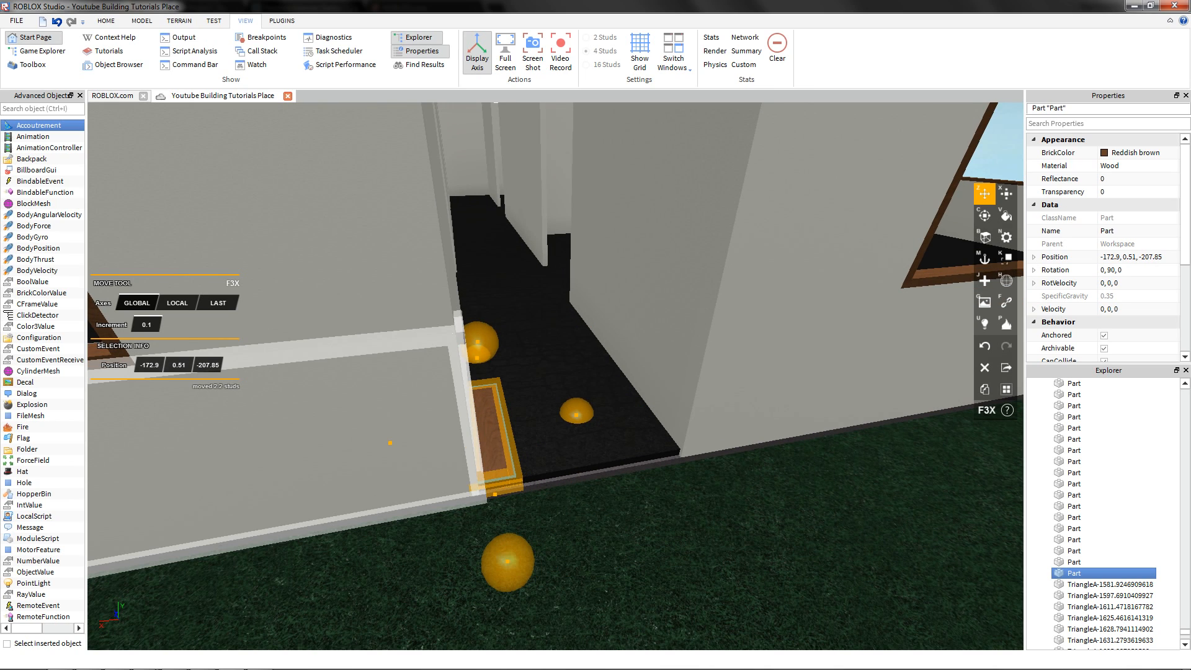
right_click_drag(406, 441, 431, 442)
- Duplicate the plank and place two copies beside it at X -173.9 and -174.9, with narrow gaps between them
key("shift+c")
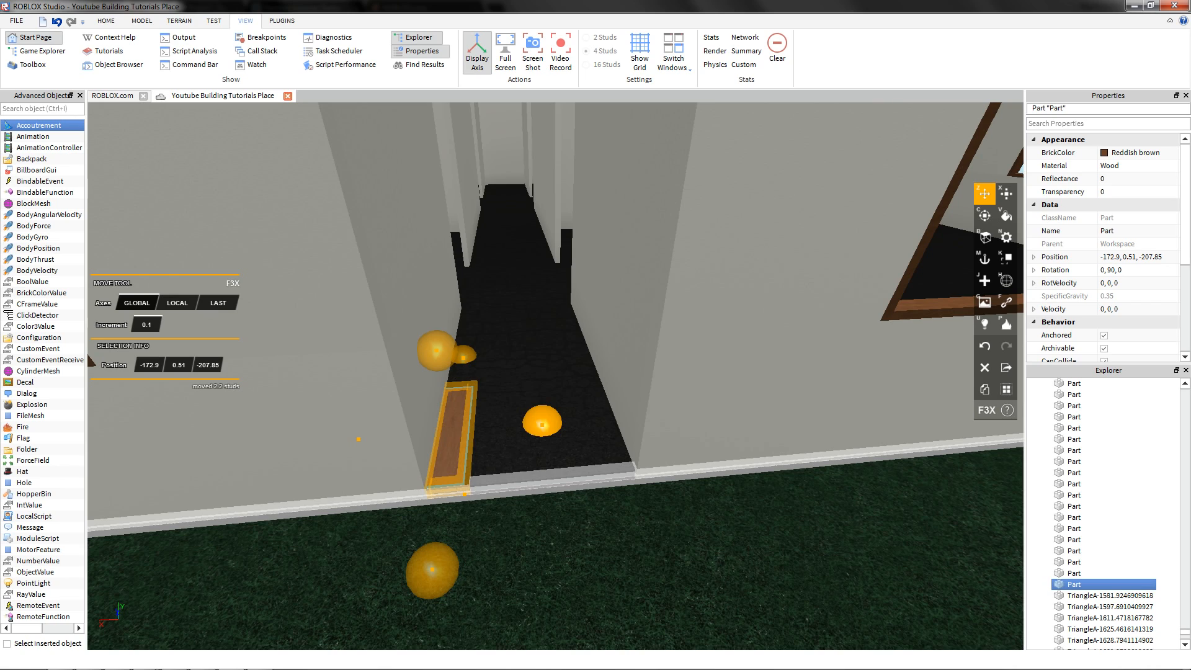
left_click_drag(543, 423, 580, 420)
scroll(580, 420, "down", 10)
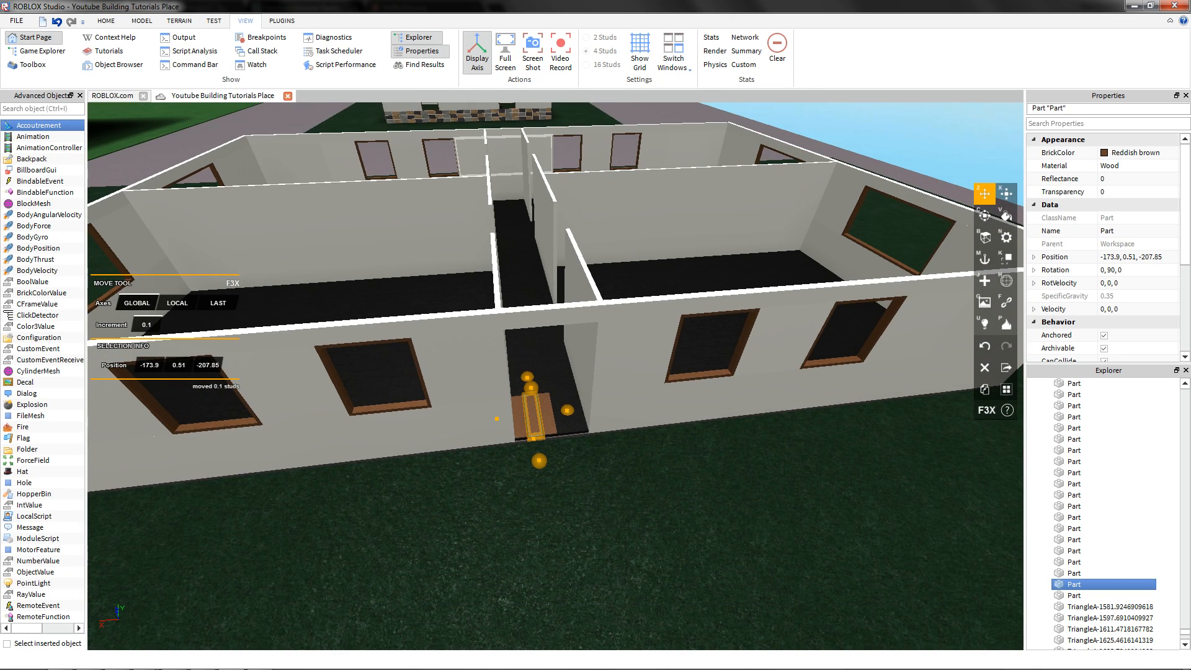
scroll(555, 376, "up", 5)
scroll(555, 376, "down", 6)
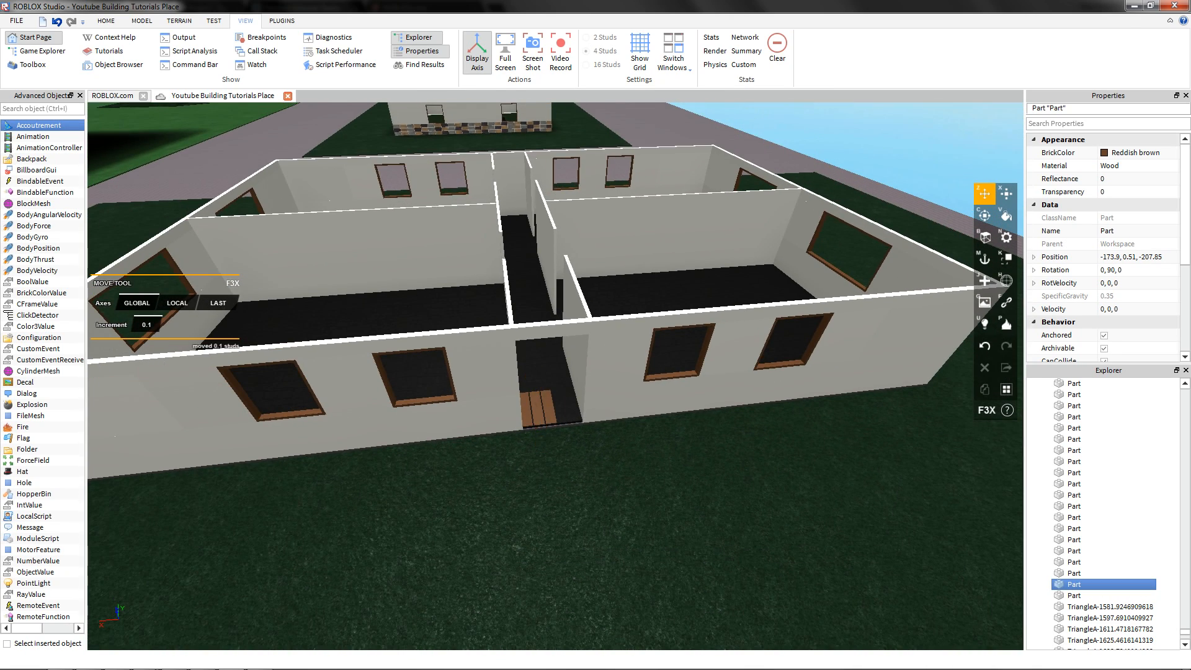
scroll(546, 384, "up", 8)
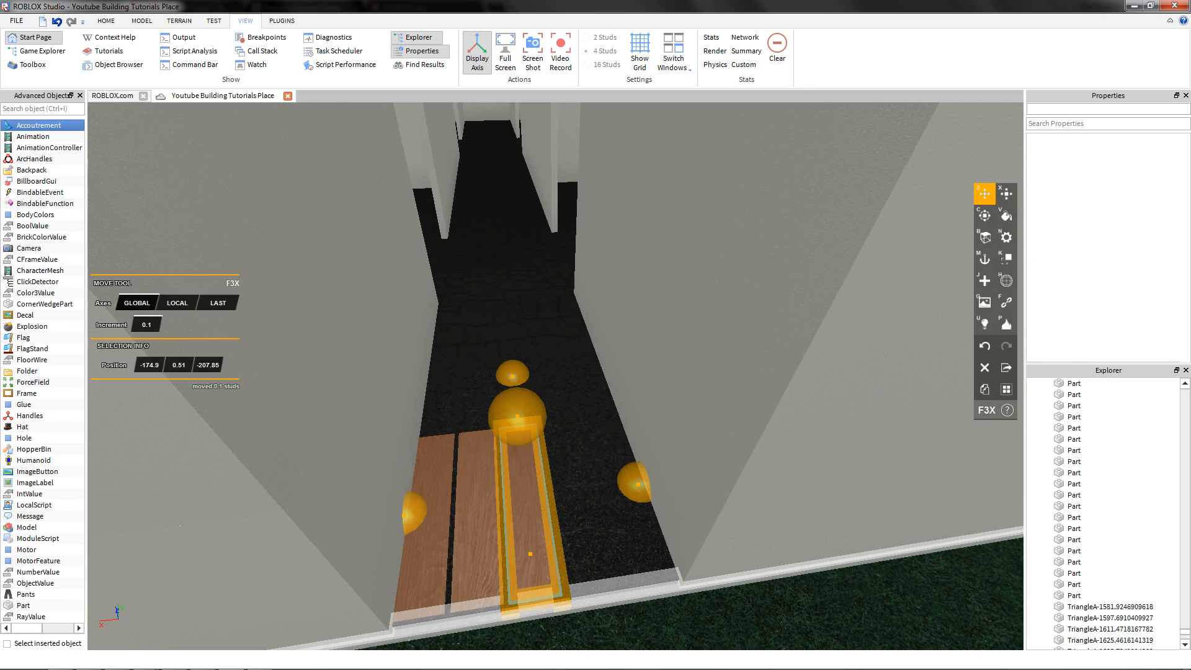
- Duplicate two more planks at 1-stud spacing, ending at X -176.9, so five planks span the doorway
key("shift+c")
left_click_drag(638, 483, 724, 472)
key("shift+c")
scroll(583, 496, "down", 5)
right_click_drag(583, 497, 559, 490)
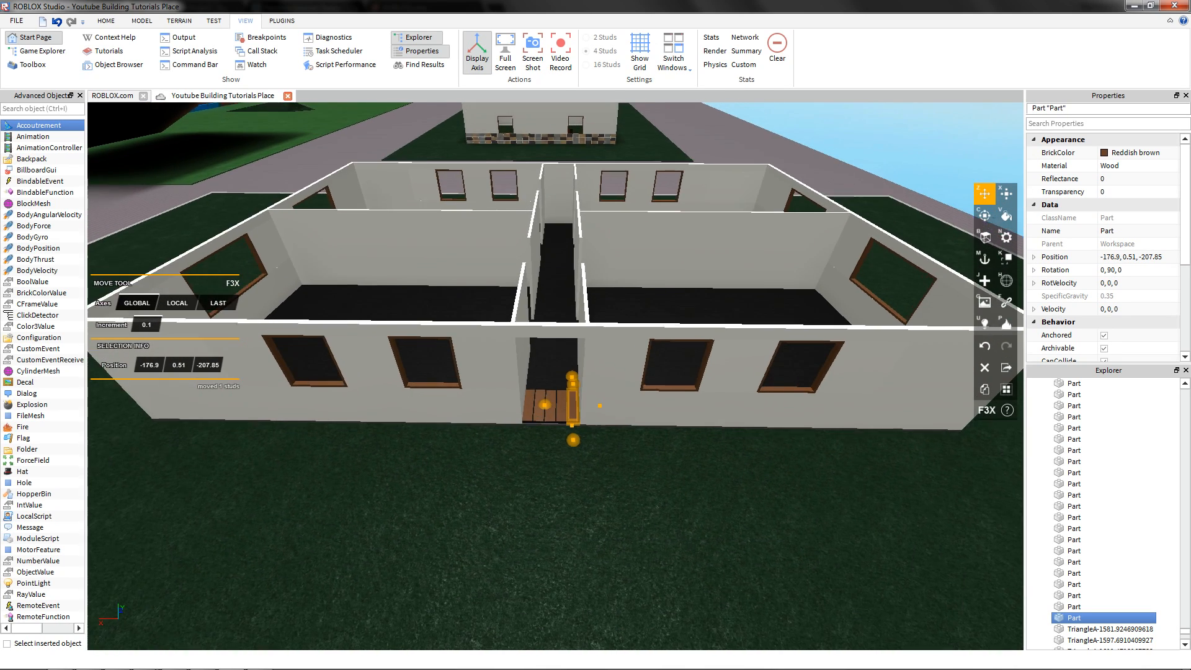
scroll(558, 397, "up", 5)
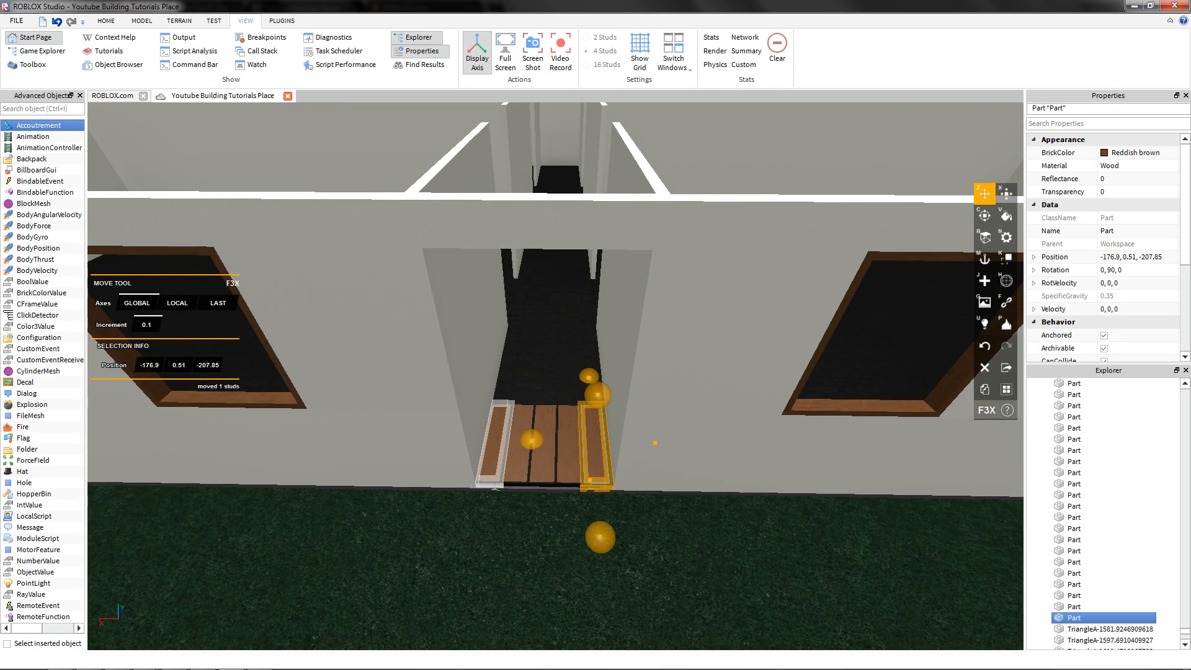
- Select all five doorway planks and shift them together by -0.1 studs to centre them between the doorway walls
left_click(518, 447)
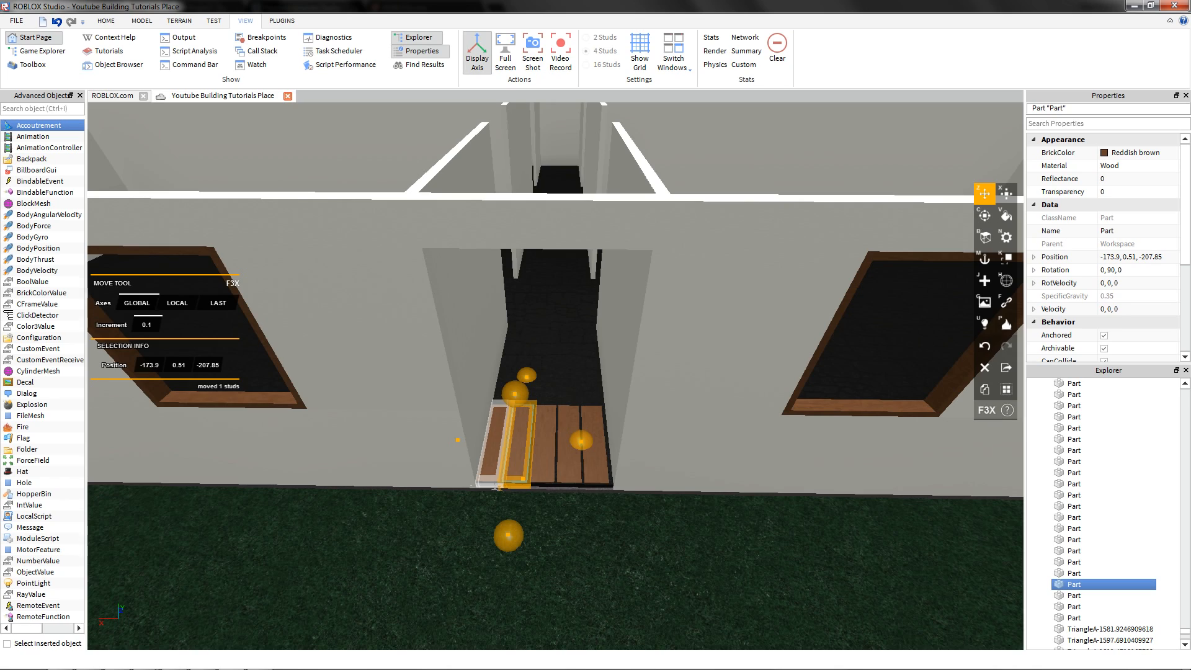
left_click(496, 483, "shift")
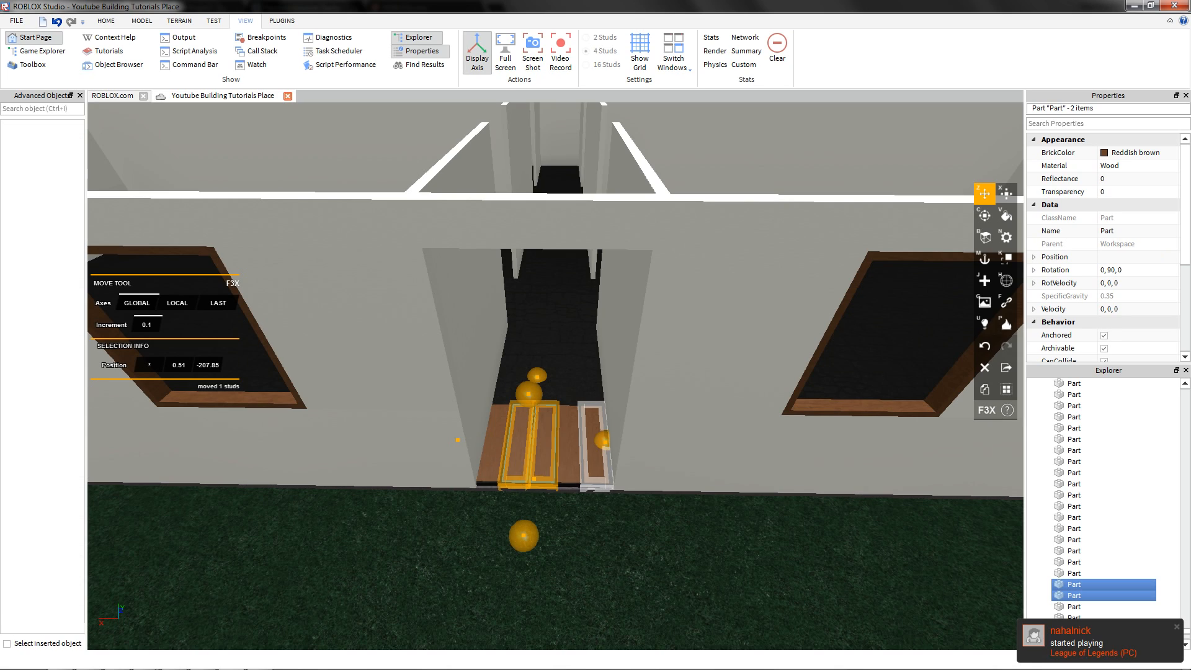
left_click(495, 444, "shift")
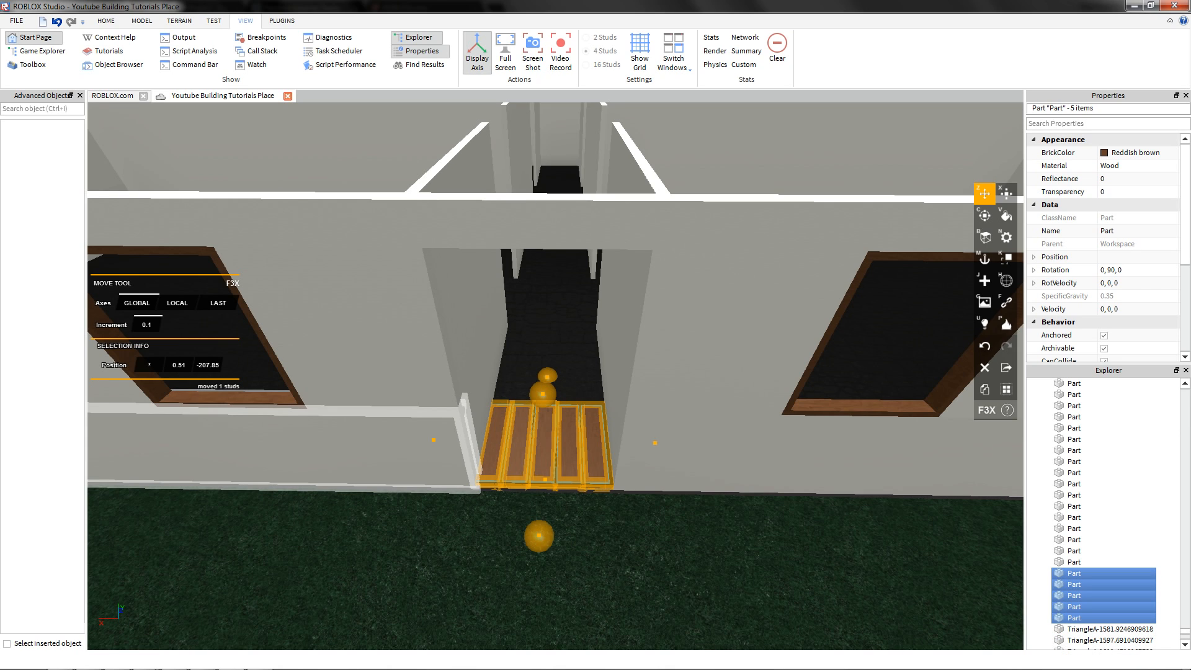
left_click_drag(434, 440, 436, 439)
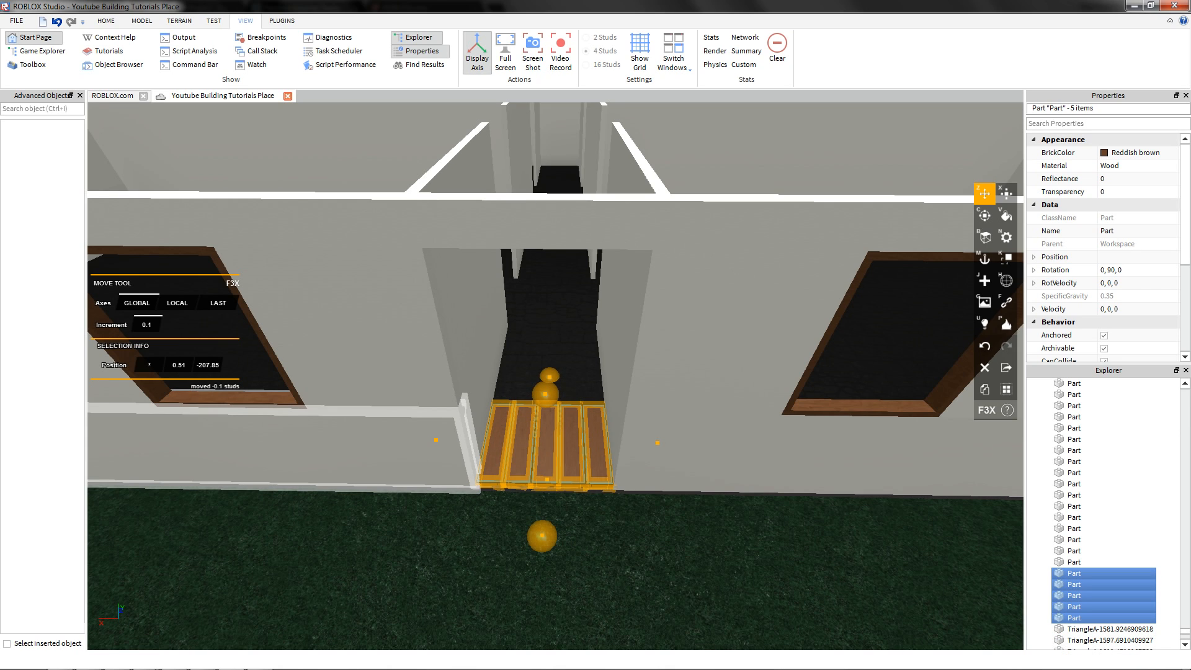
- Examine the house from outside and the planked front doorway up close
scroll(546, 434, "down", 10)
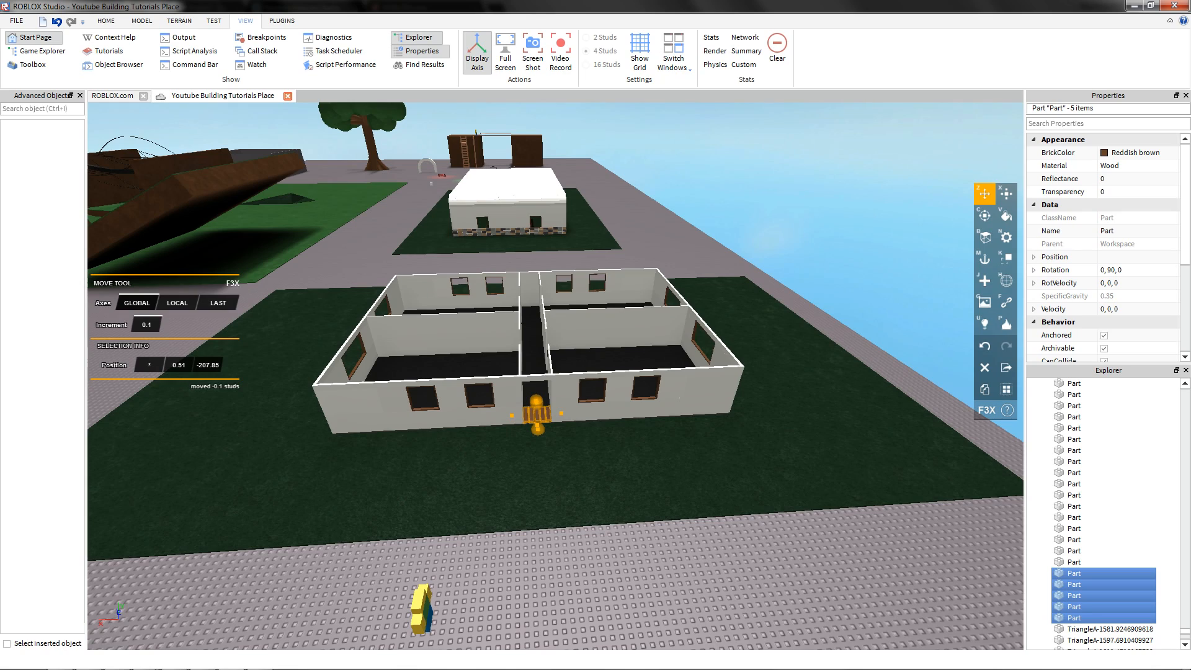
scroll(527, 373, "up", 6)
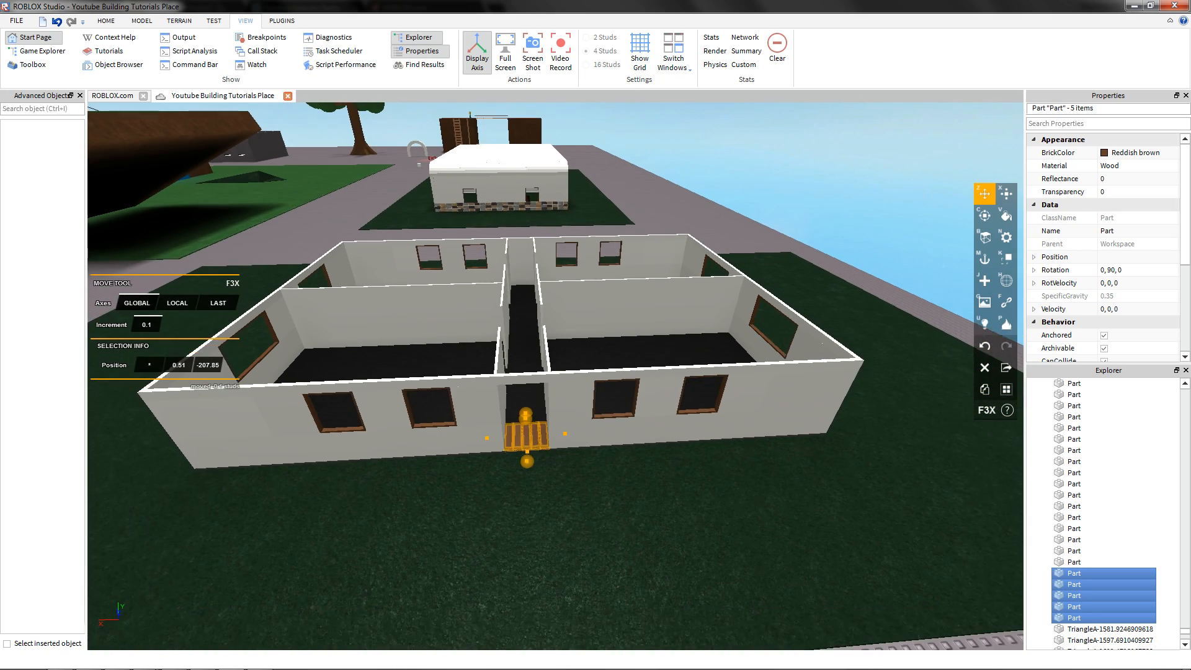
scroll(478, 372, "up", 2)
left_click(472, 509)
scroll(397, 378, "up", 6)
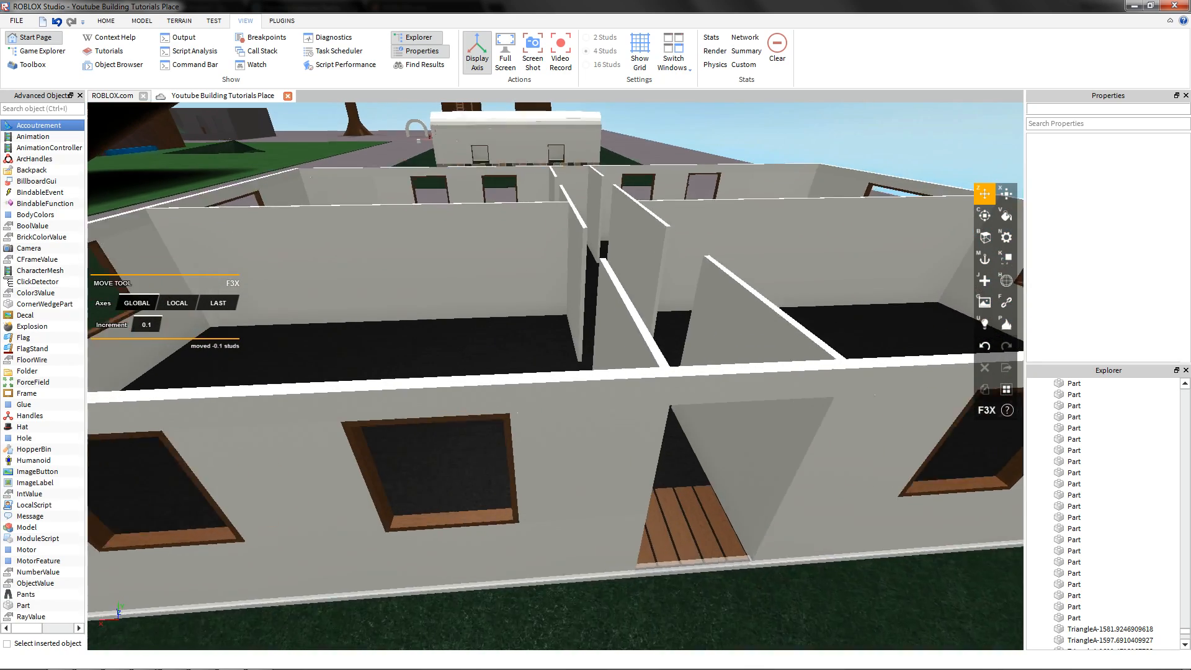
scroll(397, 421, "up", 2)
right_click_drag(397, 421, 335, 366)
scroll(397, 435, "down", 3)
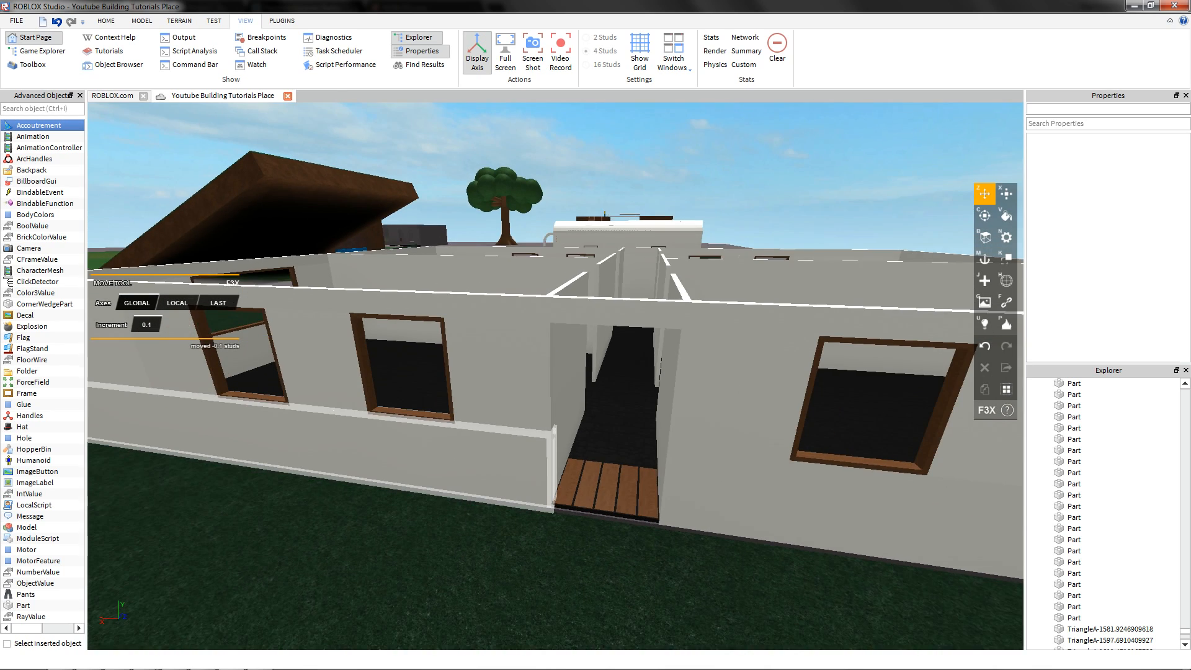
mouse_move(434, 422)
right_mouse_down()
mouse_move(366, 366)
mouse_move(447, 421)
right_mouse_up()
scroll(446, 422, "up", 5)
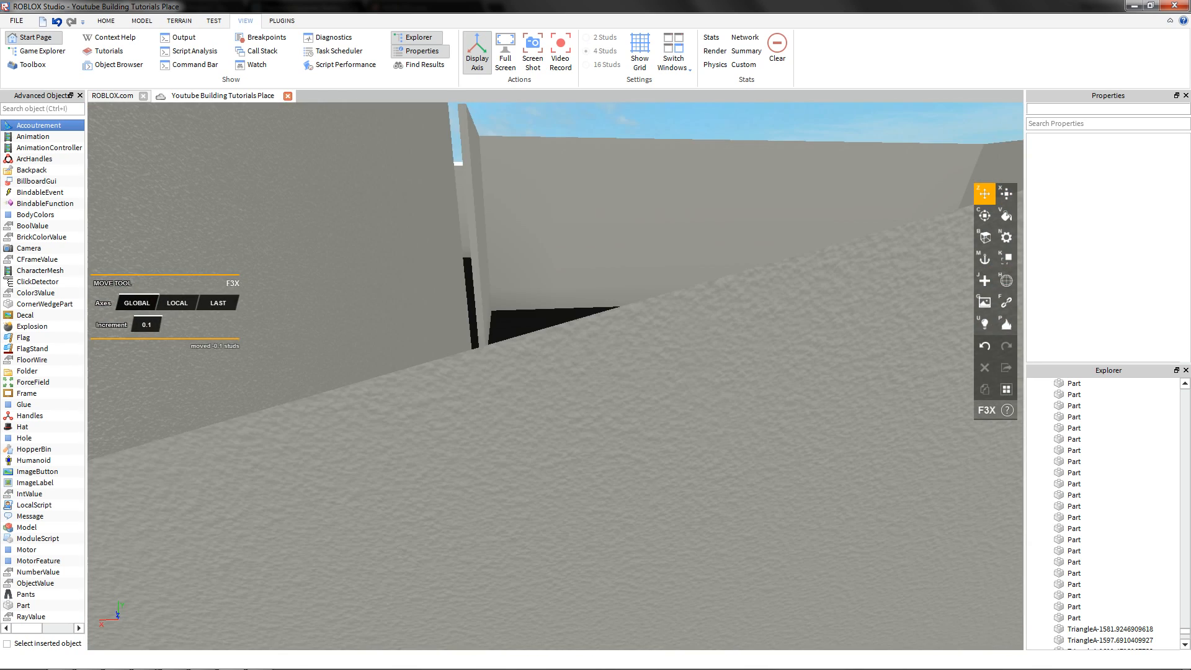
scroll(509, 379, "down", 5)
mouse_move(509, 379)
right_mouse_down()
mouse_move(459, 391)
mouse_move(450, 381)
mouse_move(509, 366)
right_mouse_up()
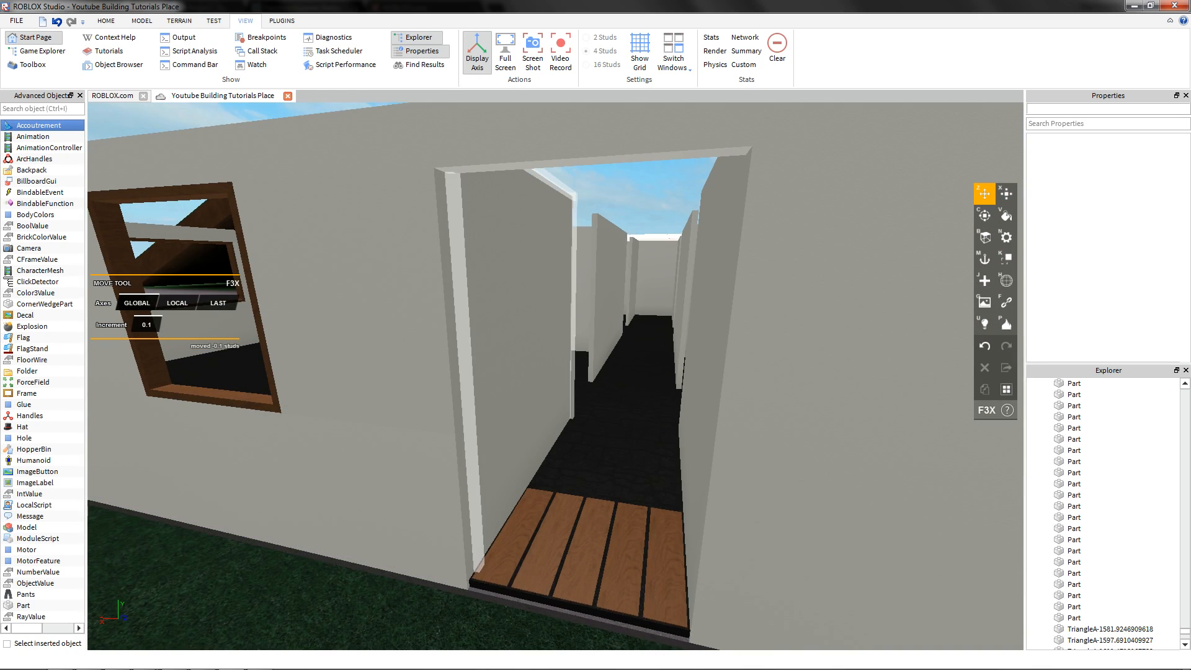
- Select the five doorway planks and stretch them together along the hallway toward the far end of the house
left_click(533, 538)
left_click(517, 539)
left_click(548, 541, "shift")
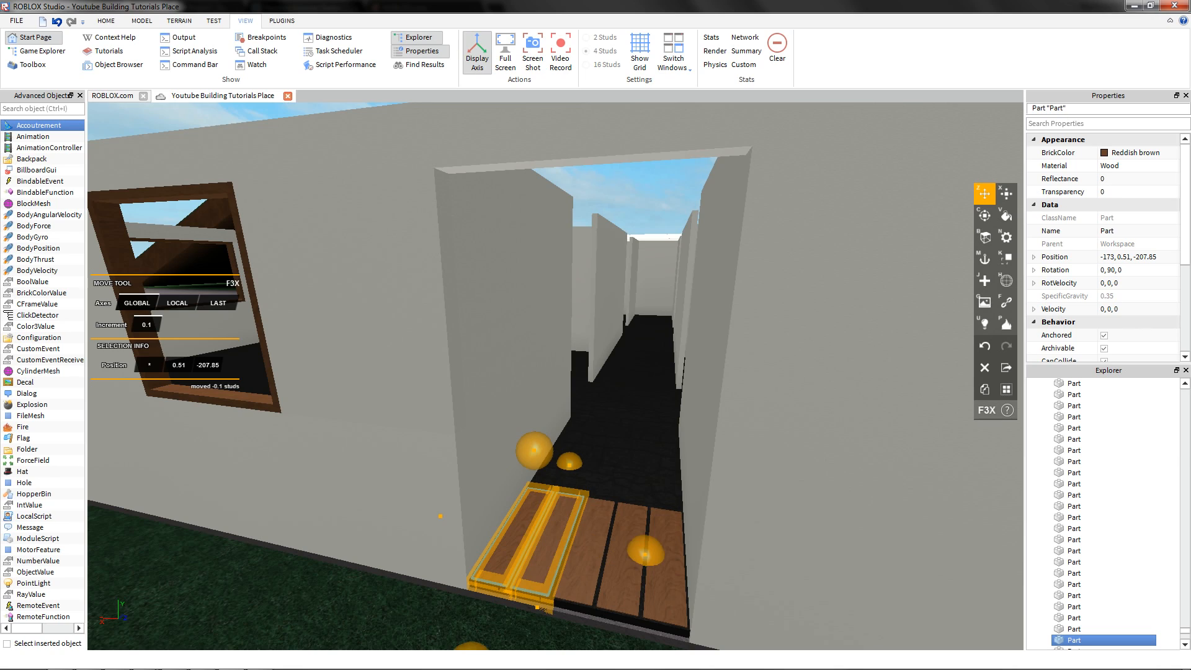
left_click(624, 551, "shift")
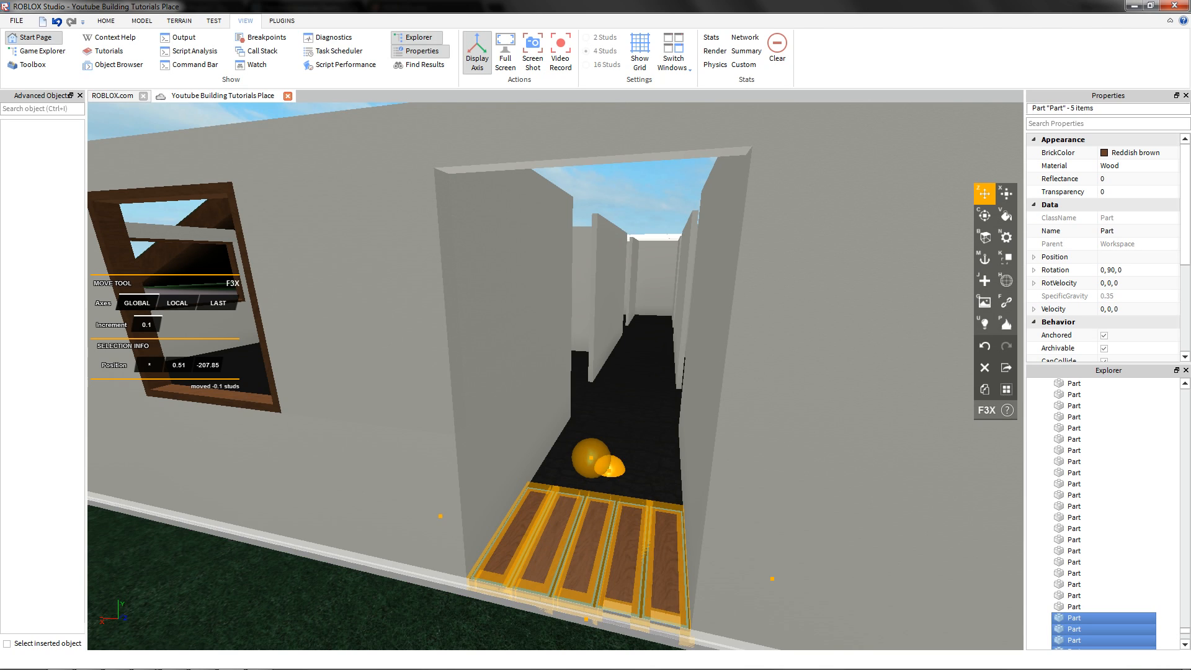
key("x")
left_click_drag(610, 470, 592, 501)
right_click_drag(593, 501, 434, 496)
key("d")
left_click_drag(428, 346, 433, 497)
right_click_drag(435, 496, 434, 385)
key("s")
left_click_drag(433, 497, 695, 484)
key("w")
key("w")
- Adjust the far ends of the five planks at the end wall, making them 49.4 studs long
right_click_drag(695, 484, 677, 626)
key("s")
left_click_drag(639, 645, 589, 632)
key("s")
right_click_drag(590, 633, 669, 620)
key("w")
left_click_drag(670, 620, 667, 631)
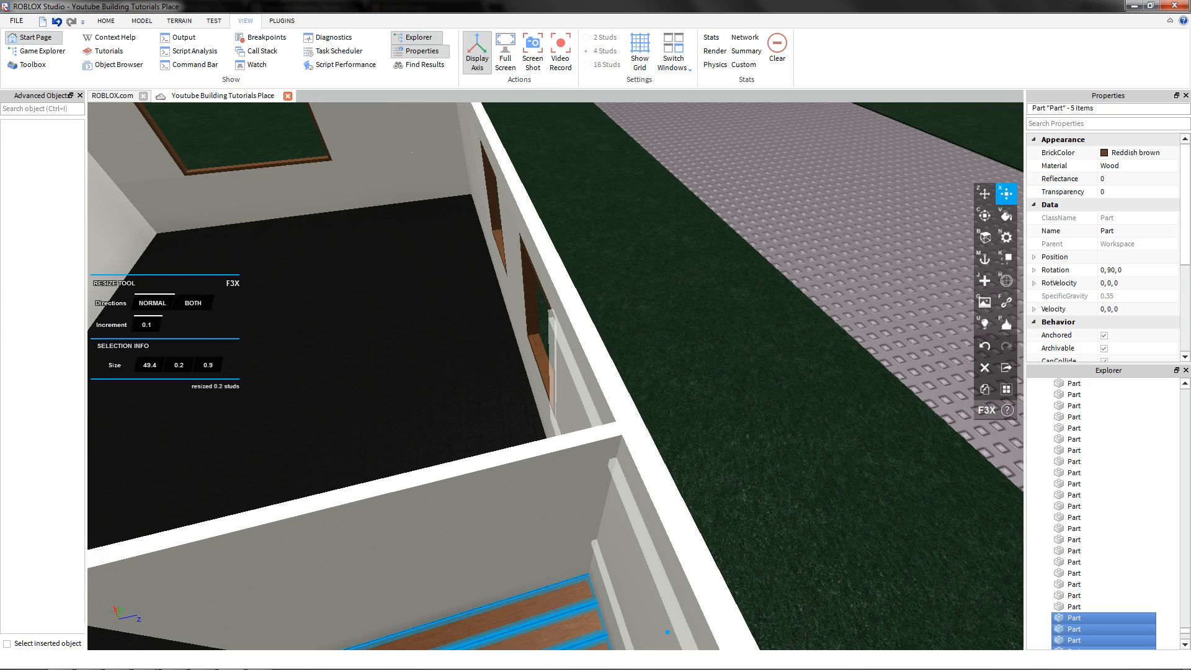
- Deselect the hallway planks and survey the hallway and room floors from above
key("s")
right_click_drag(667, 631, 1005, 530)
left_click(745, 497)
key("w")
key("s")
key("w")
key("s")
key("w")
key("s")
key("d")
key("w")
key("a")
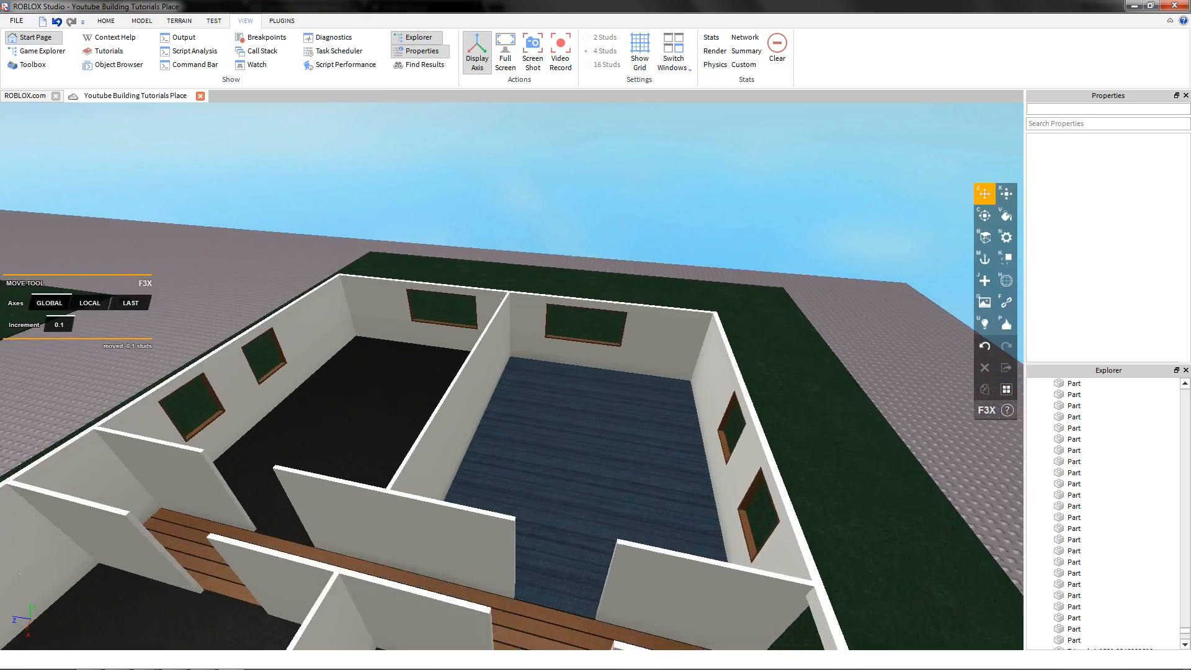
- Examine the blue fabric floor and the rooms still without flooring from several angles above the house
key("w")
key("s")
key("w")
key("s")
right_click_drag(512, 375, 590, 298)
key("w")
left_click(593, 375)
key("s")
key("w")
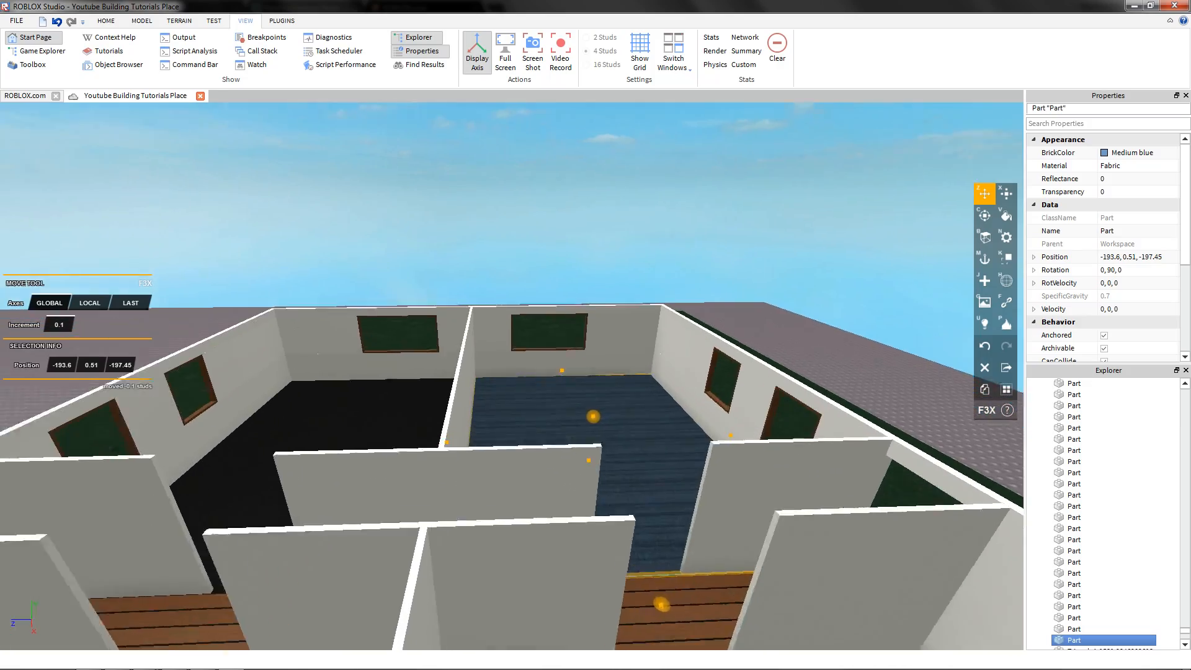
key("s")
left_click(590, 217)
key("d")
right_click_drag(589, 218, 109, 273)
key("d")
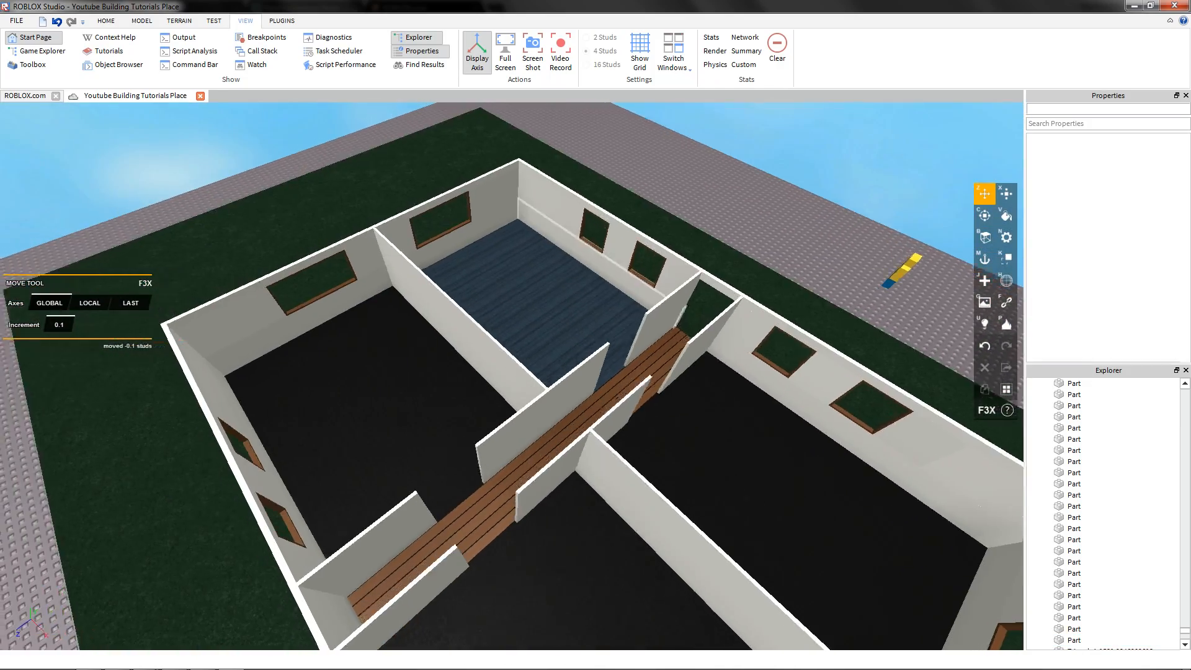
- Duplicate the blue fabric floor into the adjacent room on the same side of the hallway, positioned at -193.6, 0.51, -172.75
key("d")
right_click_drag(645, 298, 614, 297)
left_click(614, 298)
key("w")
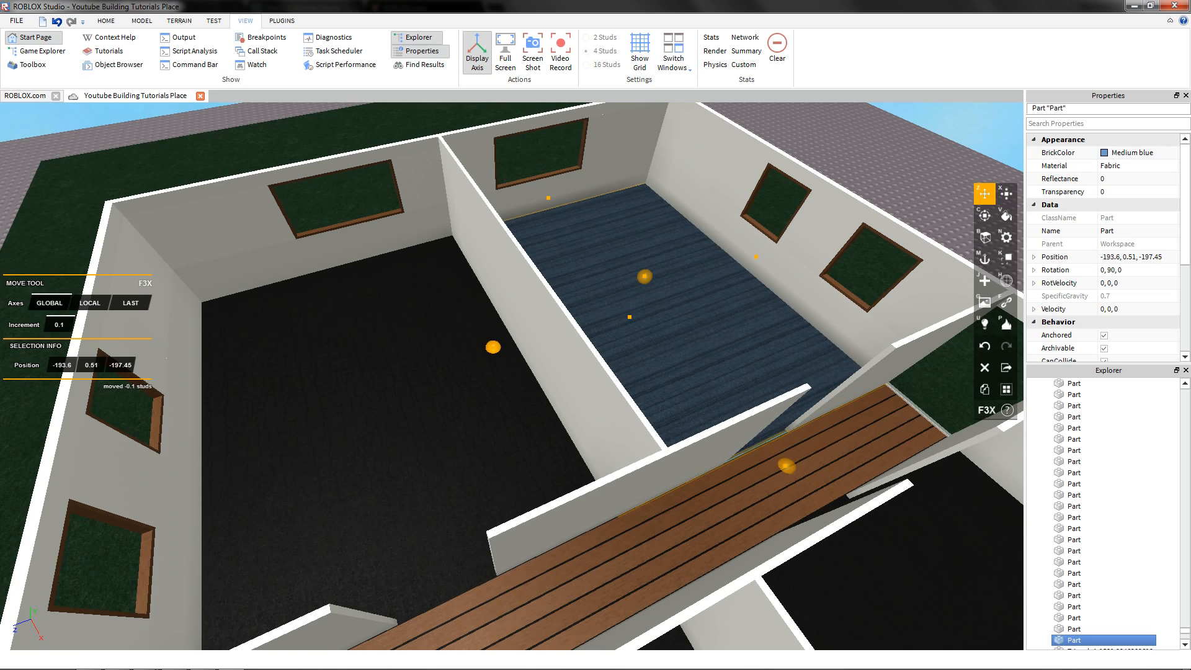
left_click_drag(493, 347, 455, 388)
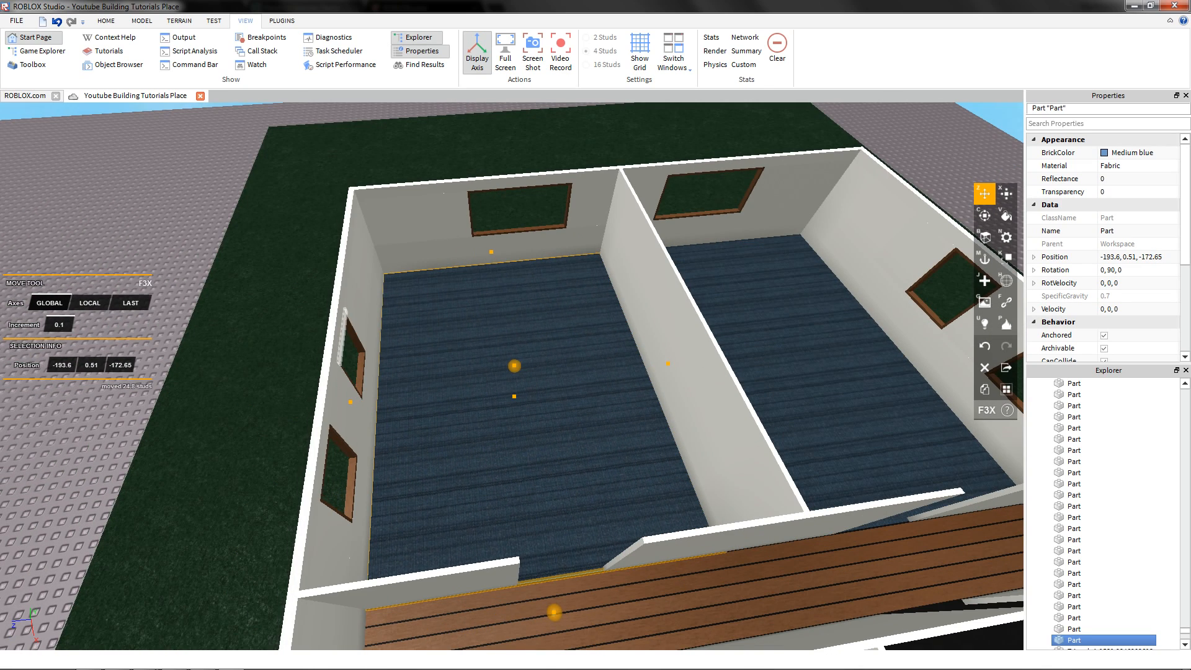
left_click_drag(668, 364, 670, 364)
- Examine the duplicated floor against its room's walls and the hallway from above
key("d")
mouse_move(670, 364)
right_mouse_down()
mouse_move(576, 366)
mouse_move(713, 353)
mouse_move(527, 385)
mouse_move(353, 391)
right_mouse_up()
key("x")
key("a")
key("d")
key("d")
scroll(527, 384, "down", 4)
key("v")
key("n")
scroll(528, 384, "up", 4)
key("s")
key("v")
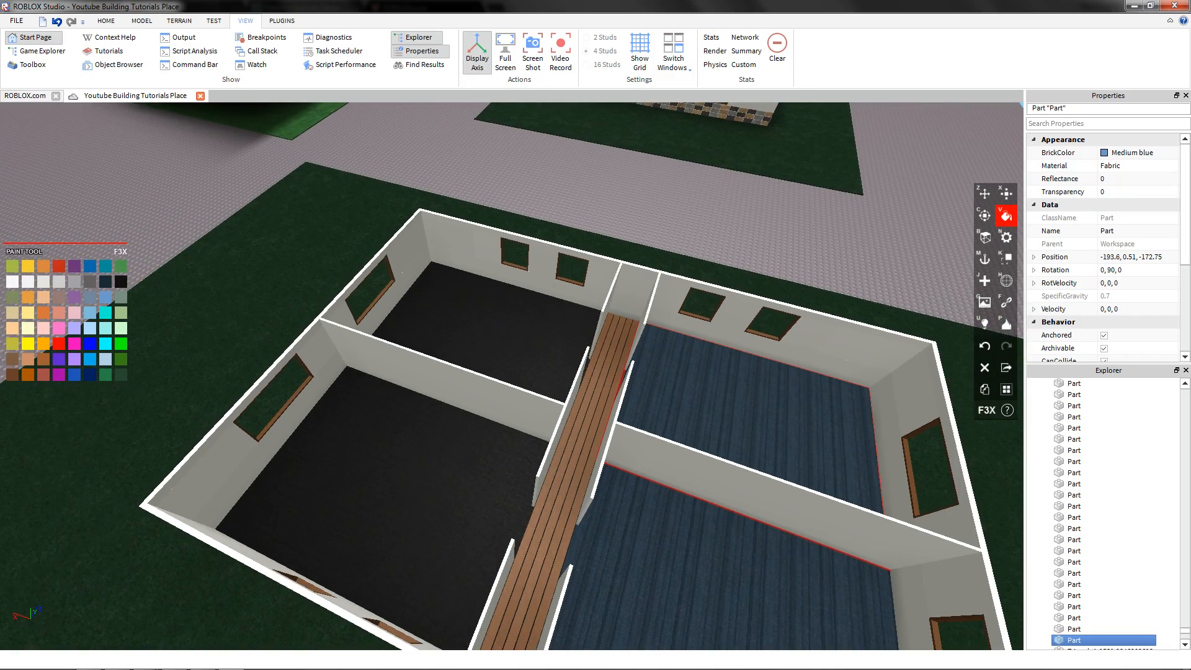
key("d")
key("a")
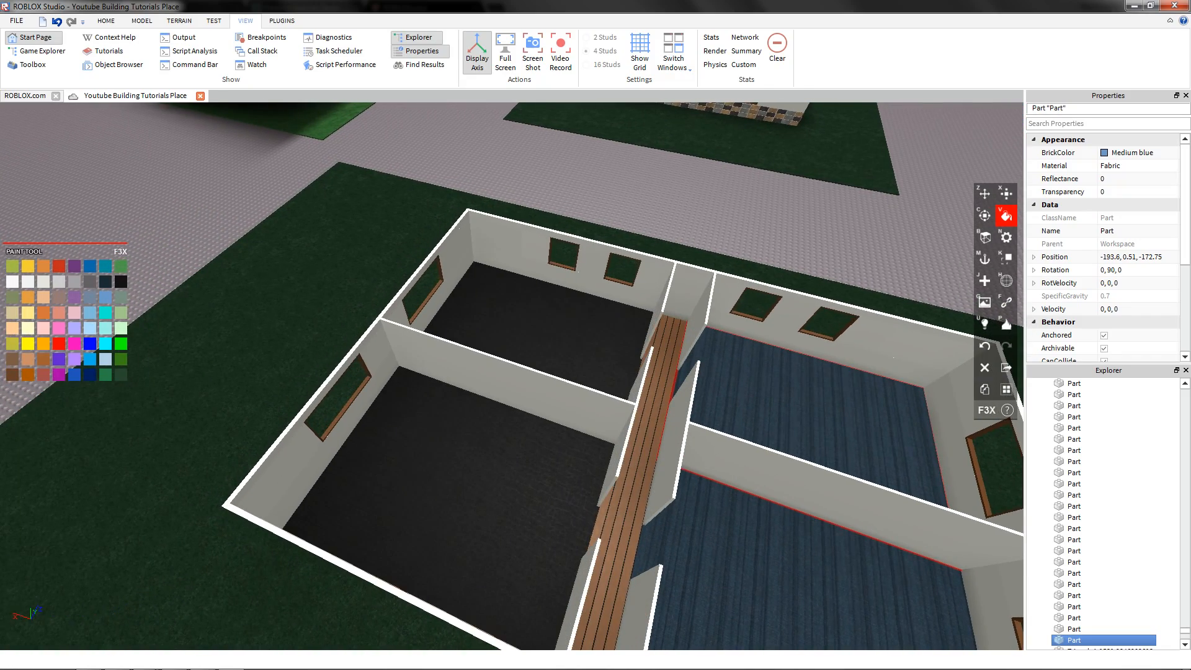
key("s")
key("d")
key("w")
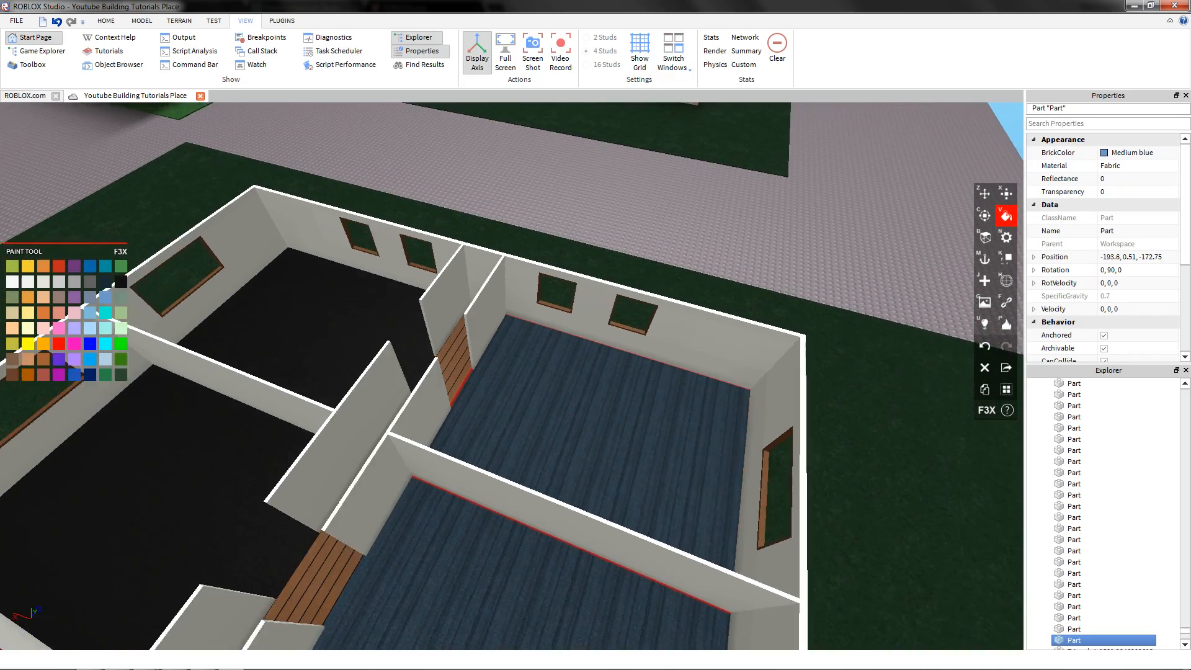
key("w")
key("a")
right_click_drag(335, 446, 372, 310)
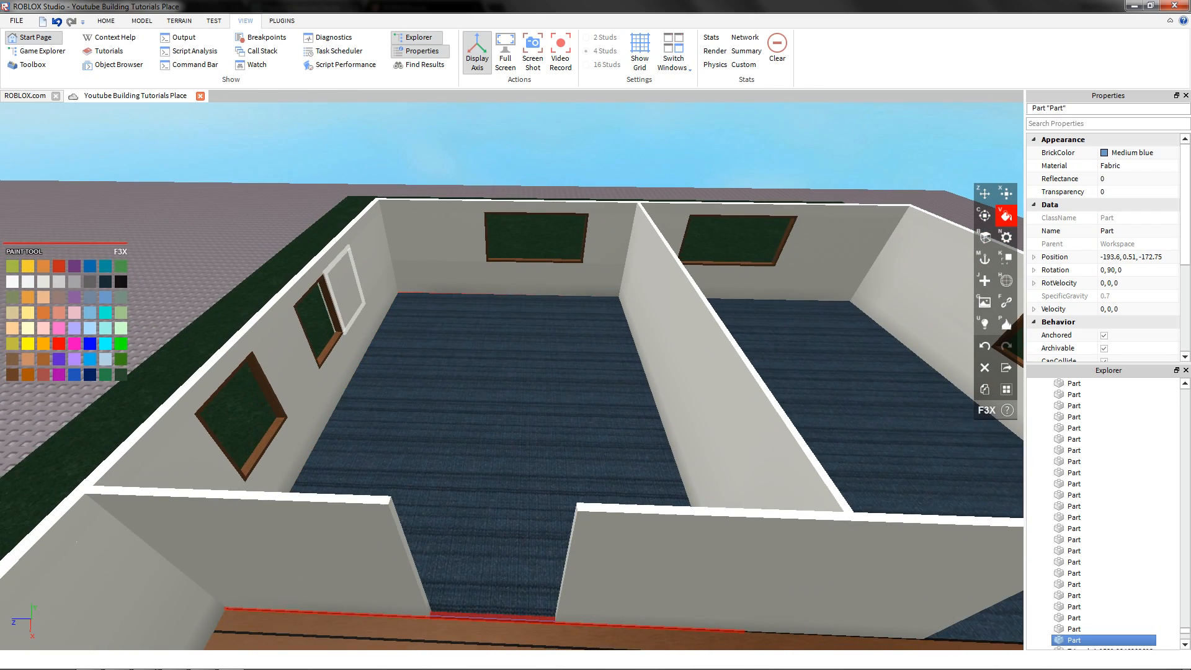
- Recolour the duplicated fabric floor, trying orange and brown tones and settling on Pastel brown
key("s")
key("s")
key("d")
key("w")
key("n")
key("v")
key("w")
key("a")
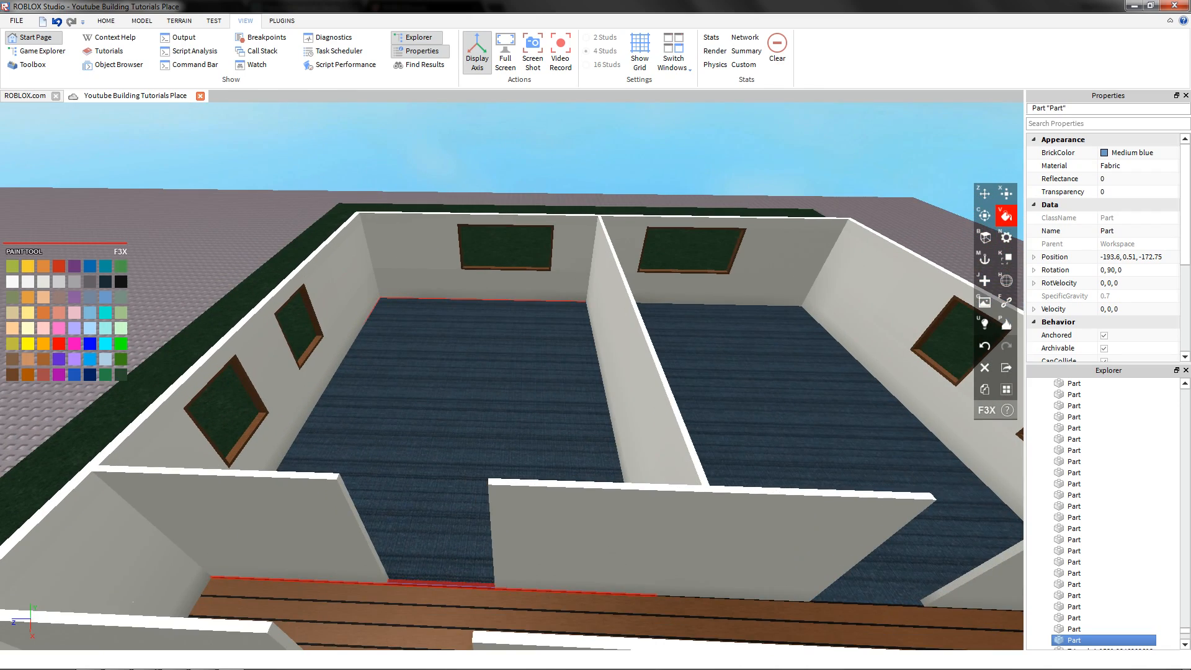
key("s")
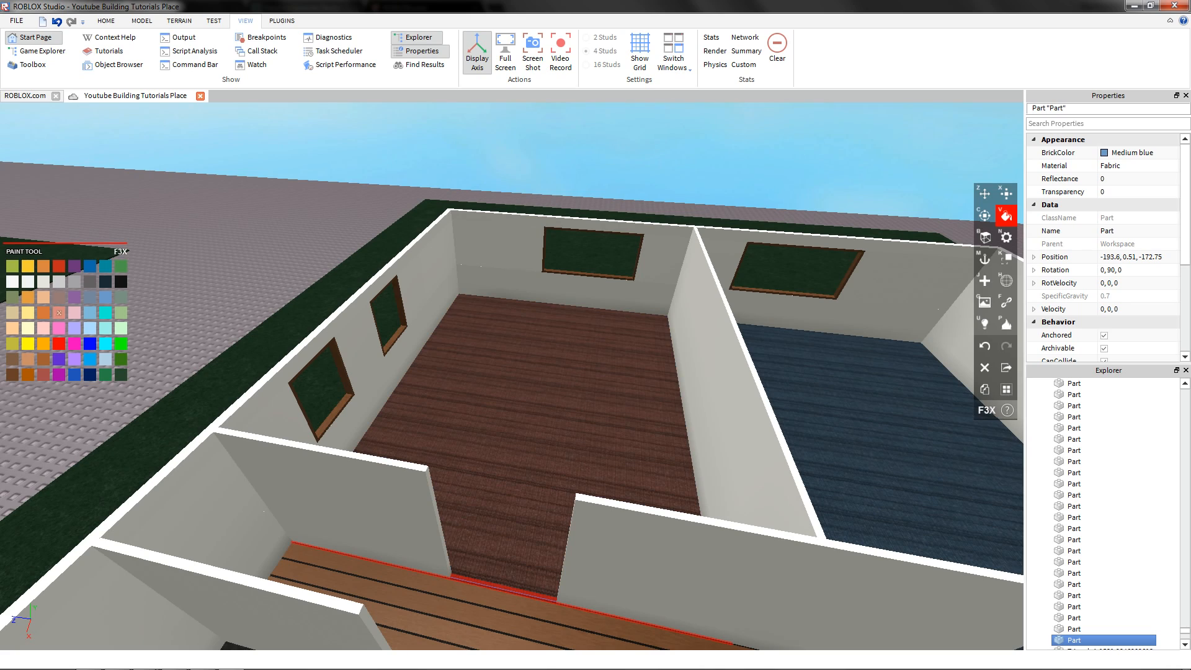
right_click_drag(512, 372, 444, 375)
key("d")
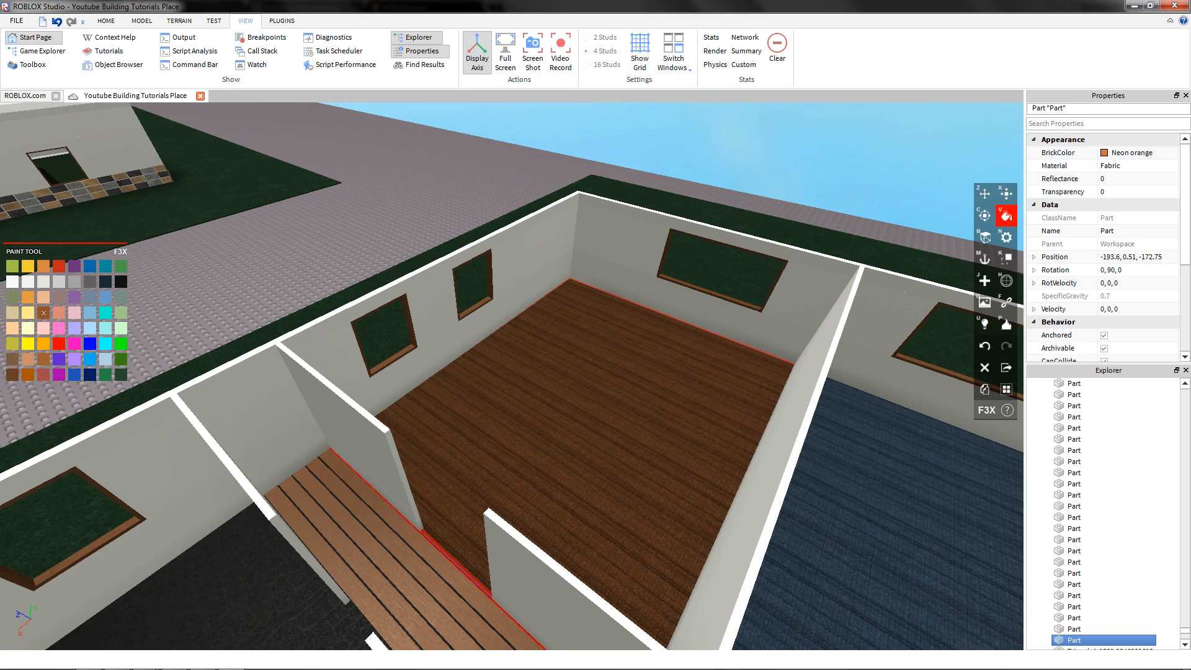
left_click(28, 297)
left_click(59, 297)
left_click(43, 297)
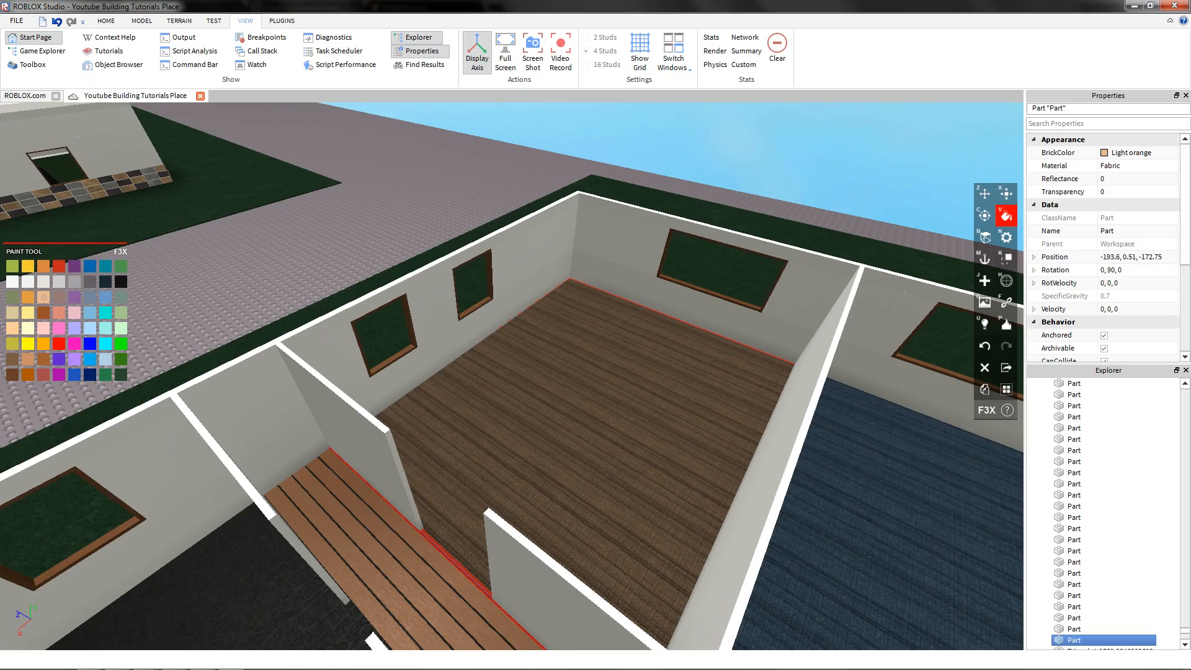
- Move the Pastel brown floor 37.1 studs across the hallway into the opposite room
mouse_move(373, 347)
right_mouse_down()
mouse_move(490, 341)
mouse_move(323, 360)
right_mouse_up()
key("z")
key("a")
left_click_drag(568, 346, 372, 367)
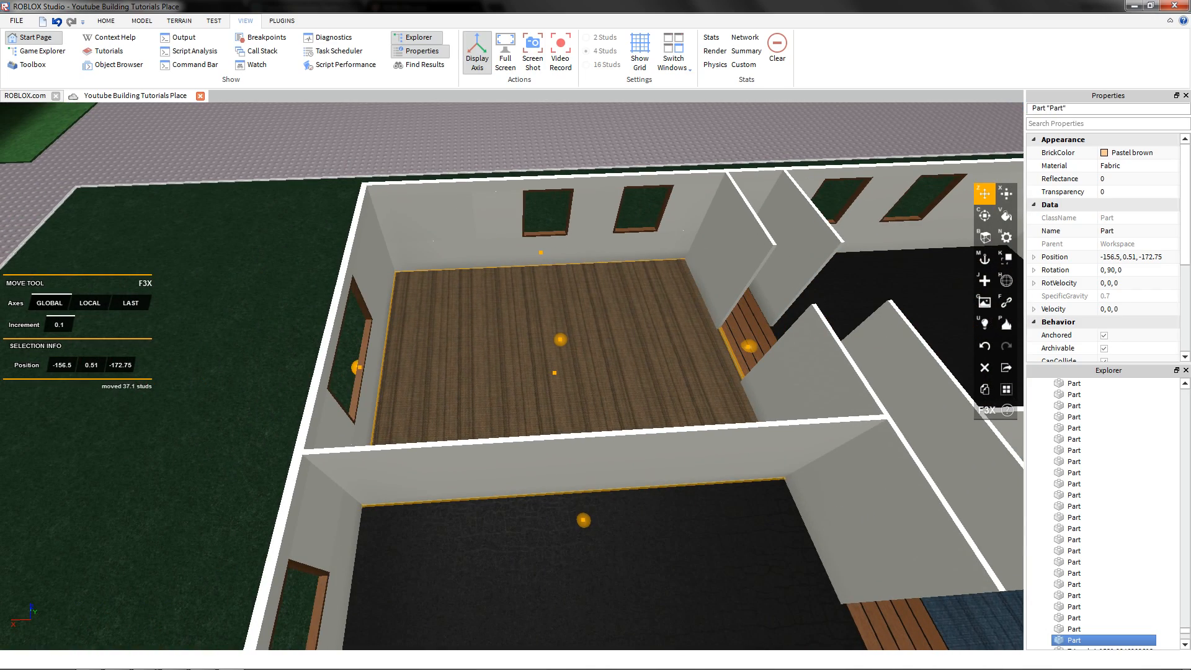
- Nudge the Pastel brown floor to X -156.4 beside the hallway planks and deselect it
right_click_drag(372, 362, 503, 378)
key("w")
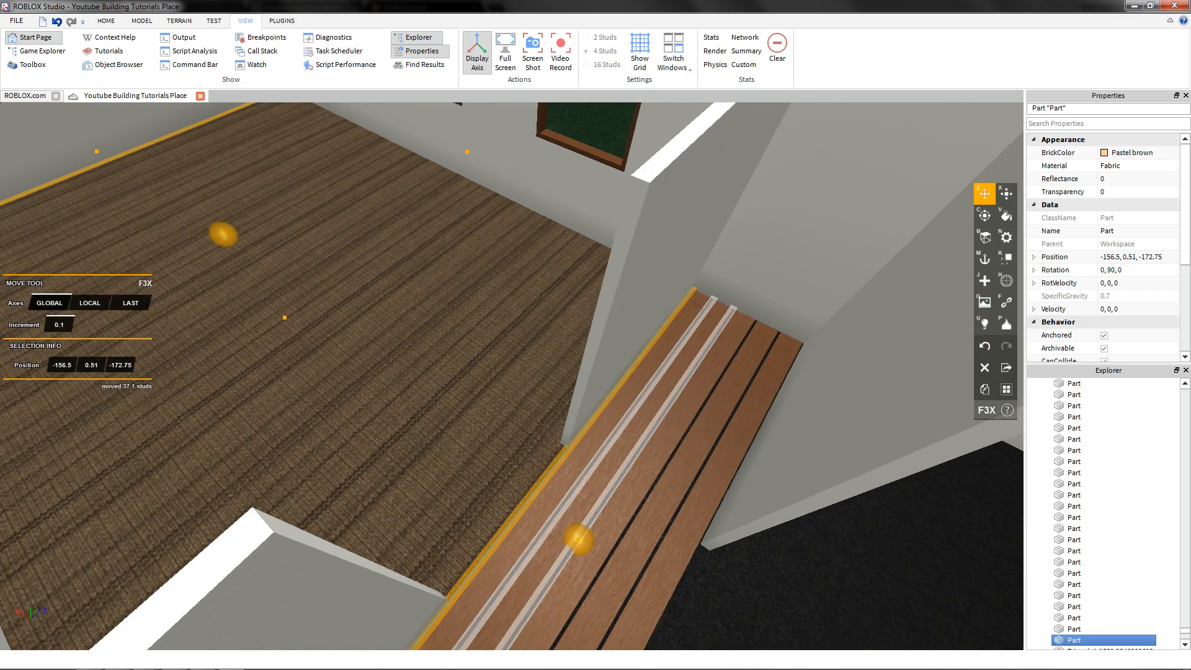
left_click_drag(578, 539, 575, 535)
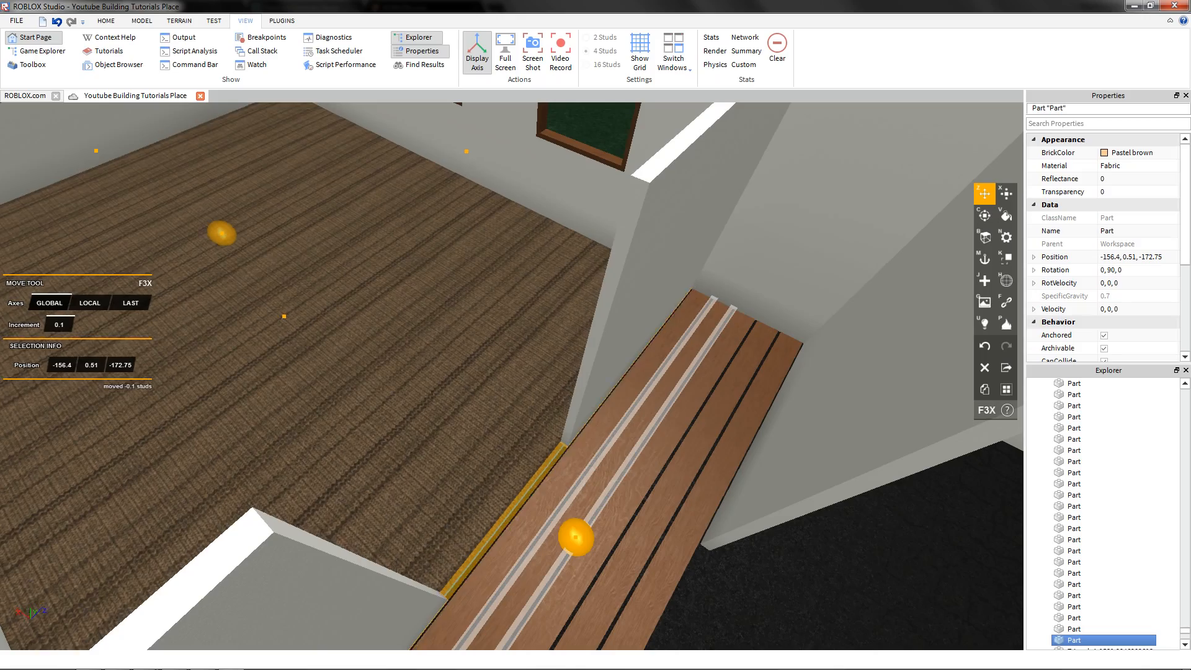
scroll(575, 535, "down", 5)
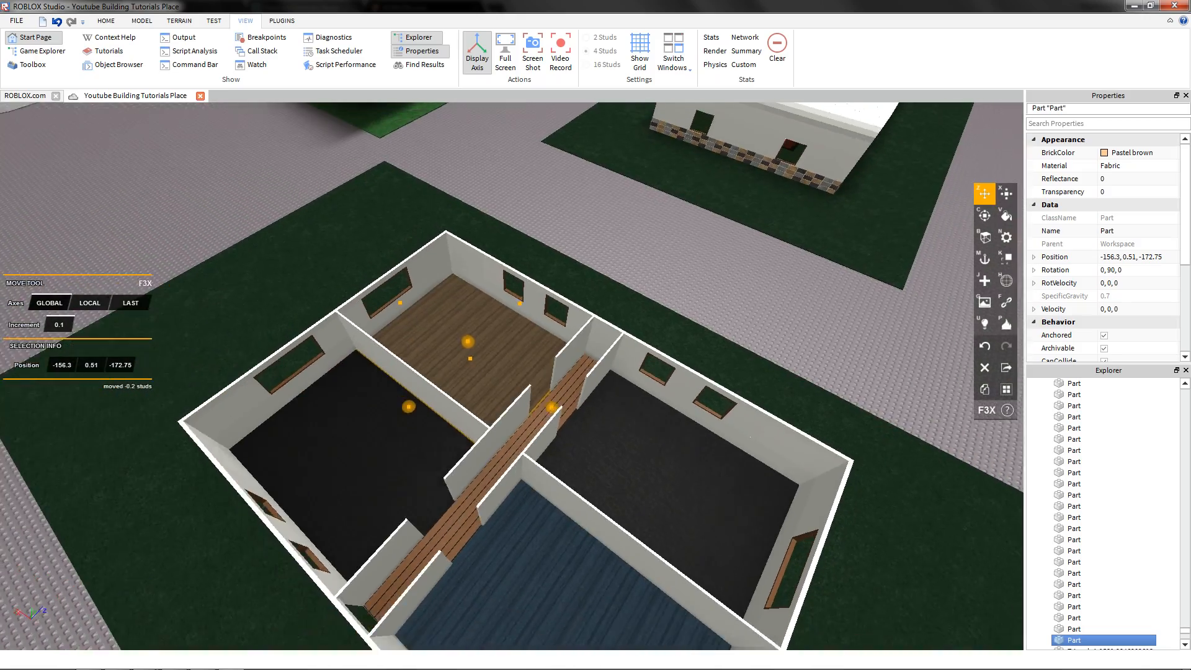
scroll(553, 403, "up", 10)
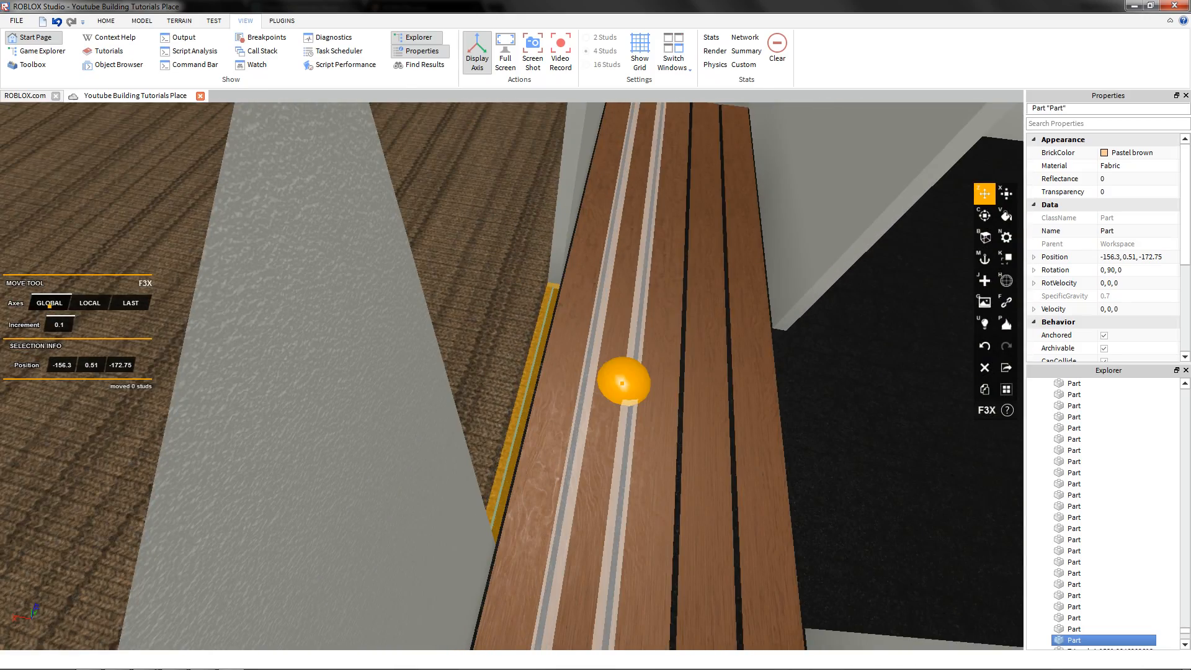
left_click_drag(622, 384, 632, 383)
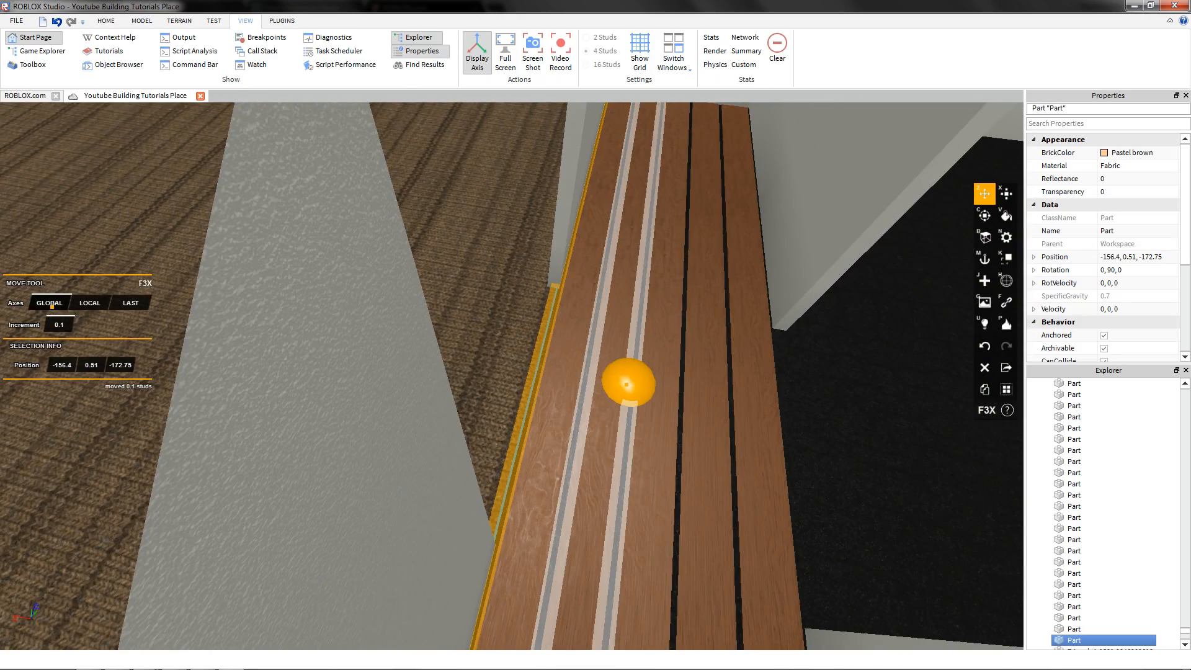
scroll(631, 384, "down", 10)
left_click(713, 372)
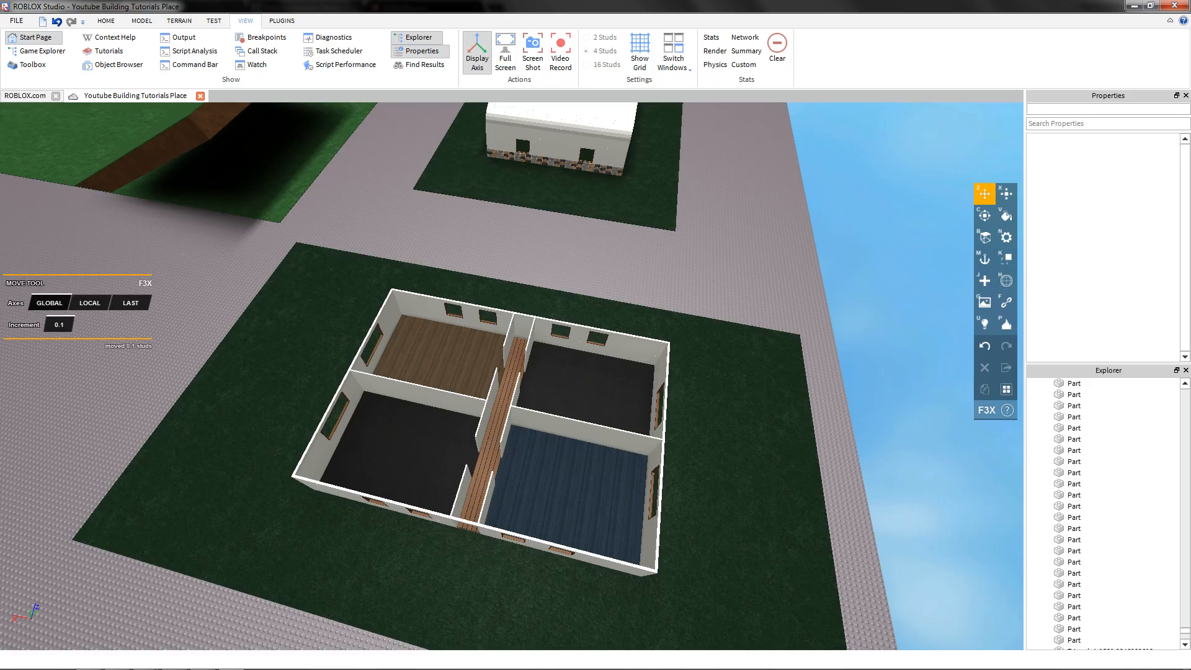
- Duplicate the hallway plank bordering the unfloored room beside the blue one and shift the copy into that room at X -178
key("a")
right_click_drag(558, 372, 837, 351)
key("w")
key("w")
key("a")
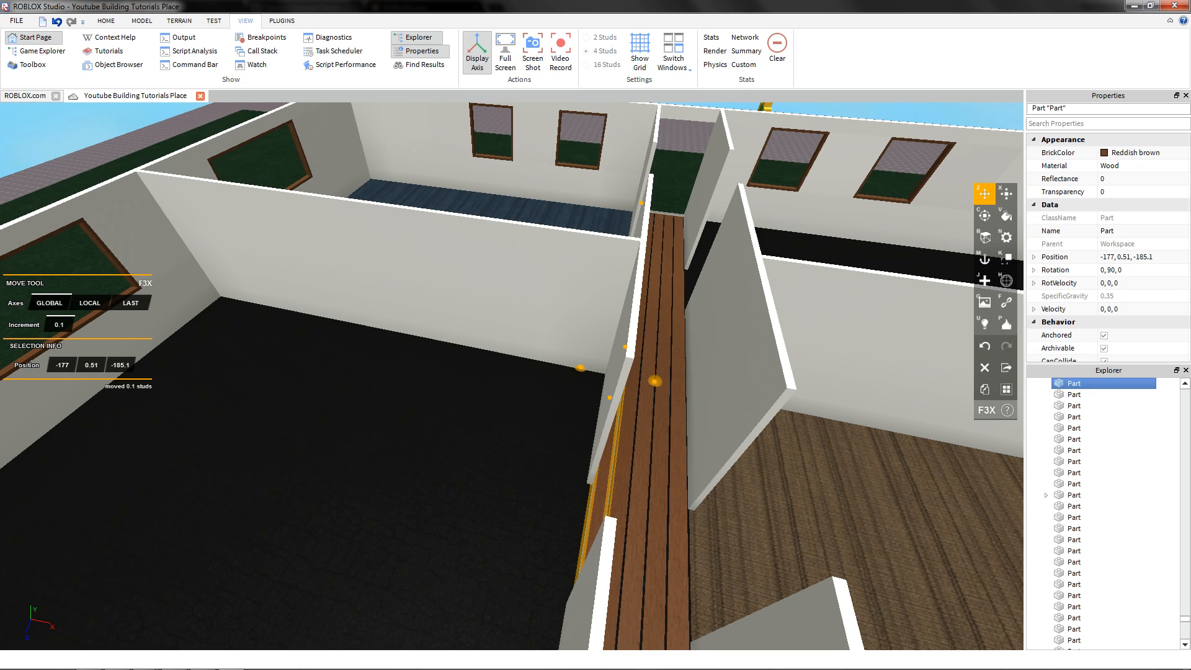
key("shift+c")
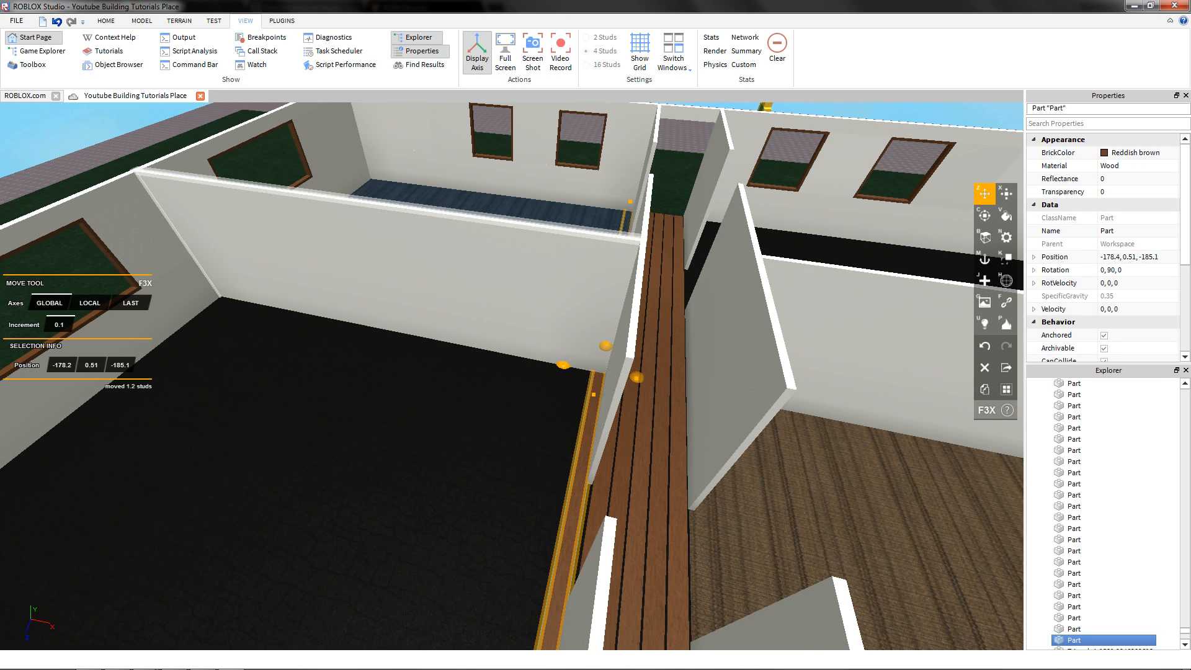
key("d")
right_click_drag(639, 372, 543, 375)
- Shorten the copied plank from the blue room's end to a length of 24.6 studs
left_click_drag(894, 302, 856, 335)
right_click_drag(868, 322, 782, 335)
left_click_drag(856, 335, 434, 422)
right_click_drag(781, 335, 682, 360)
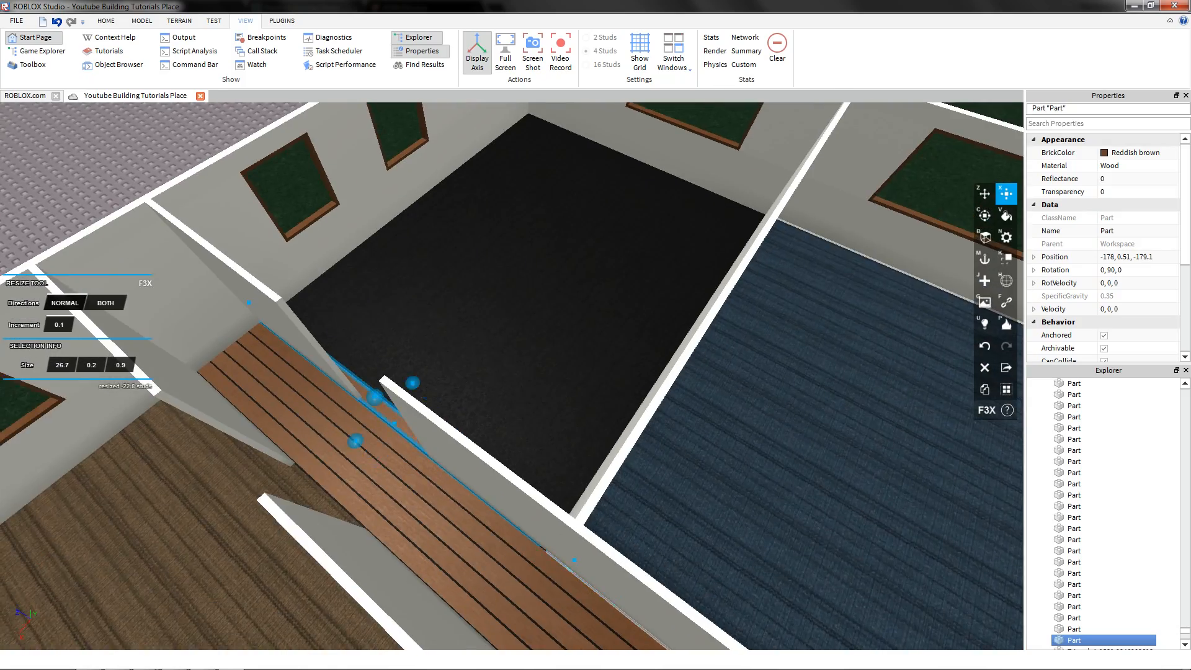
left_click_drag(435, 422, 538, 579)
left_click_drag(595, 632, 615, 648)
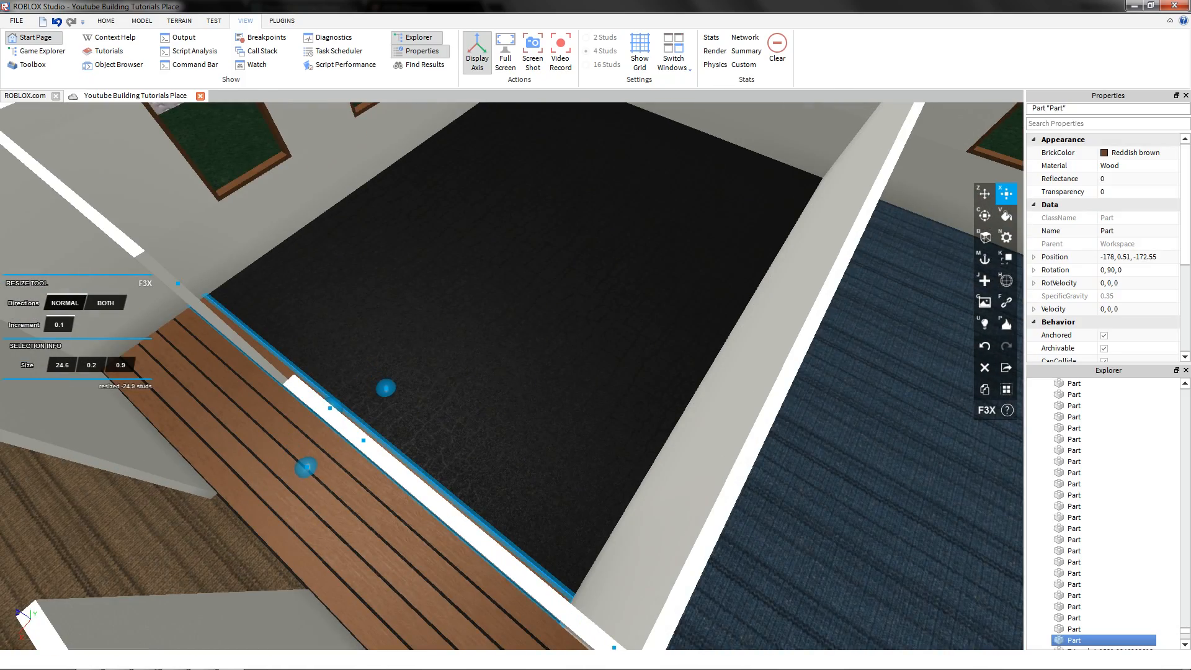
- Fit the copied plank's ends to the room's walls at 24.6 studs long and widen it to 1 stud
key("s")
right_click_drag(614, 646, 447, 586)
key("w")
key("s")
key("w")
left_click_drag(557, 340, 538, 344)
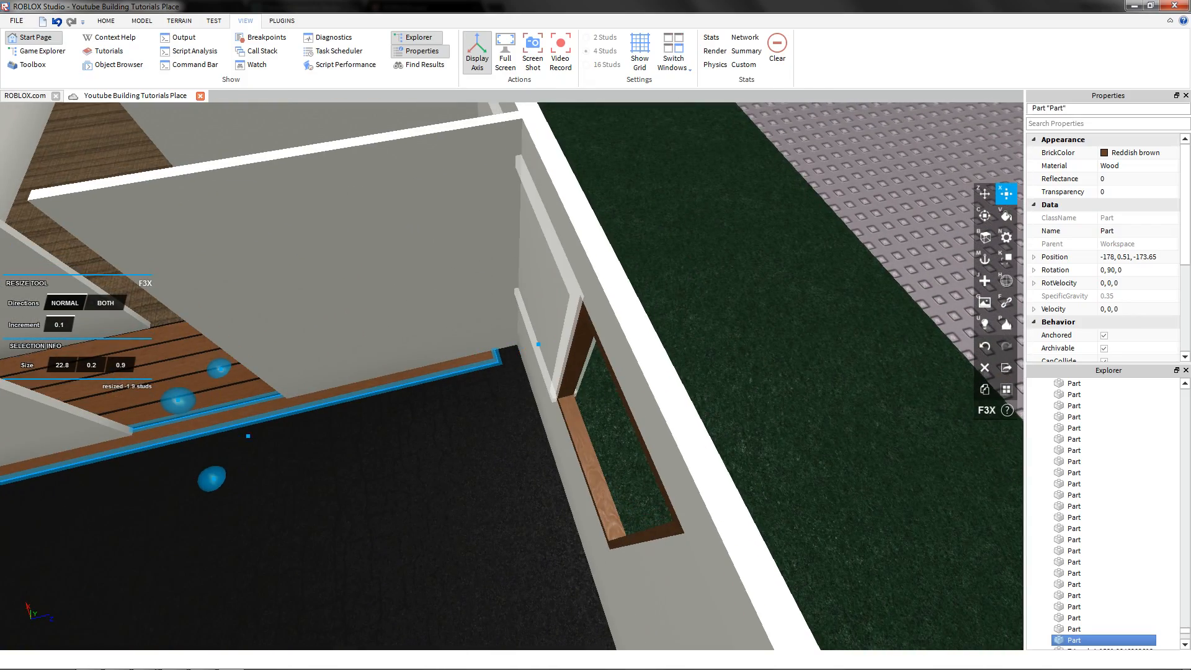
key("s")
right_click_drag(558, 341, 707, 323)
key("w")
key("w")
key("d")
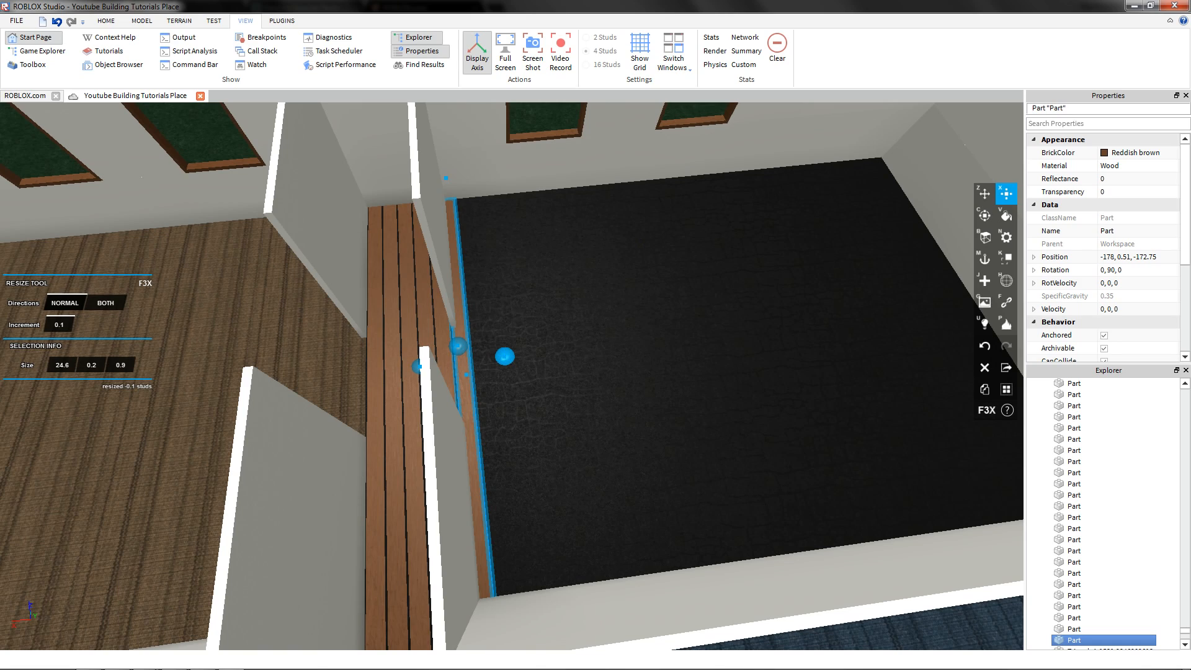
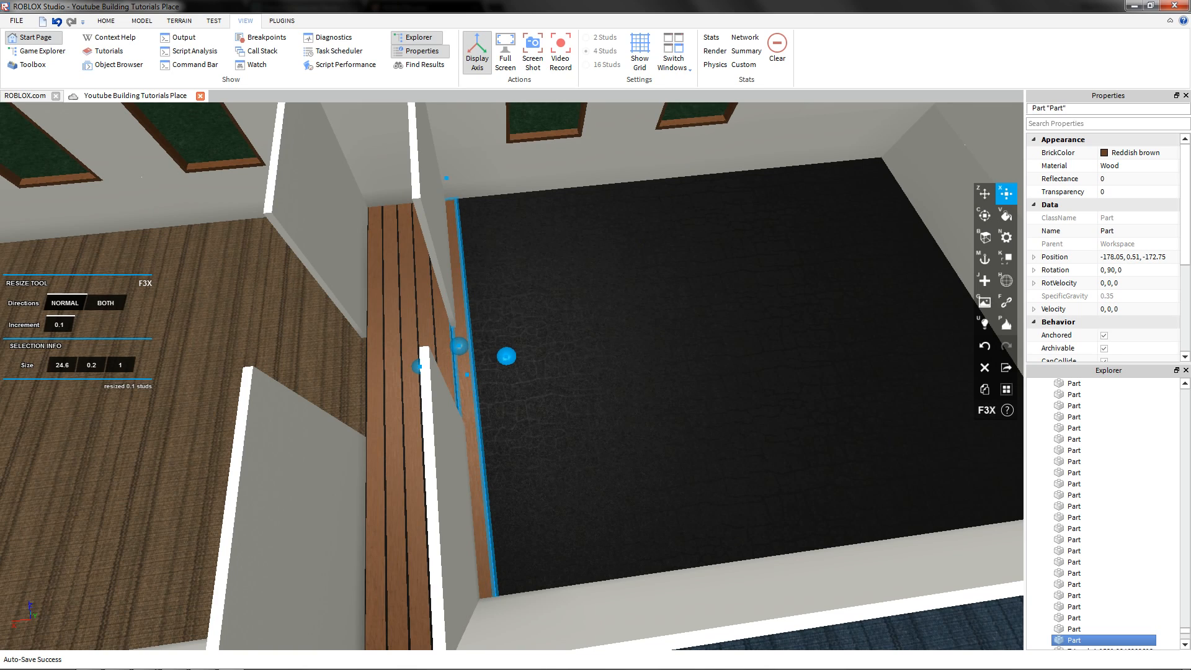
- Rotate the plank by -90 degrees and move it into the room to X -189.85, with its end at the hallway edge
left_click_drag(203, 391, 445, 158)
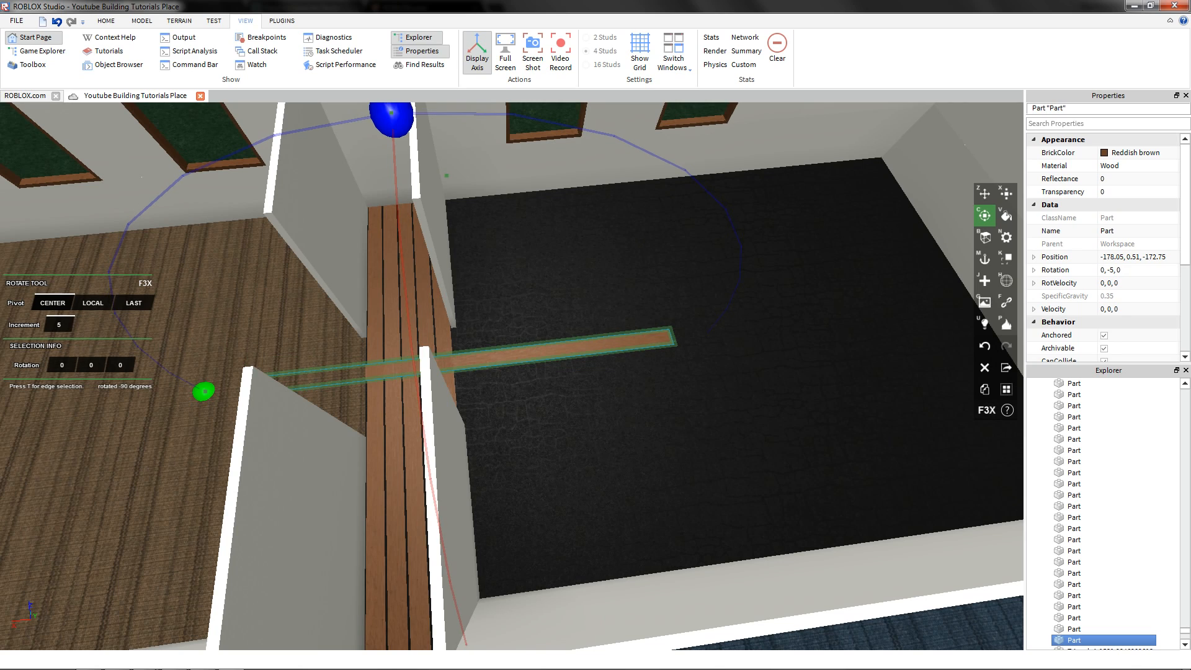
key("z")
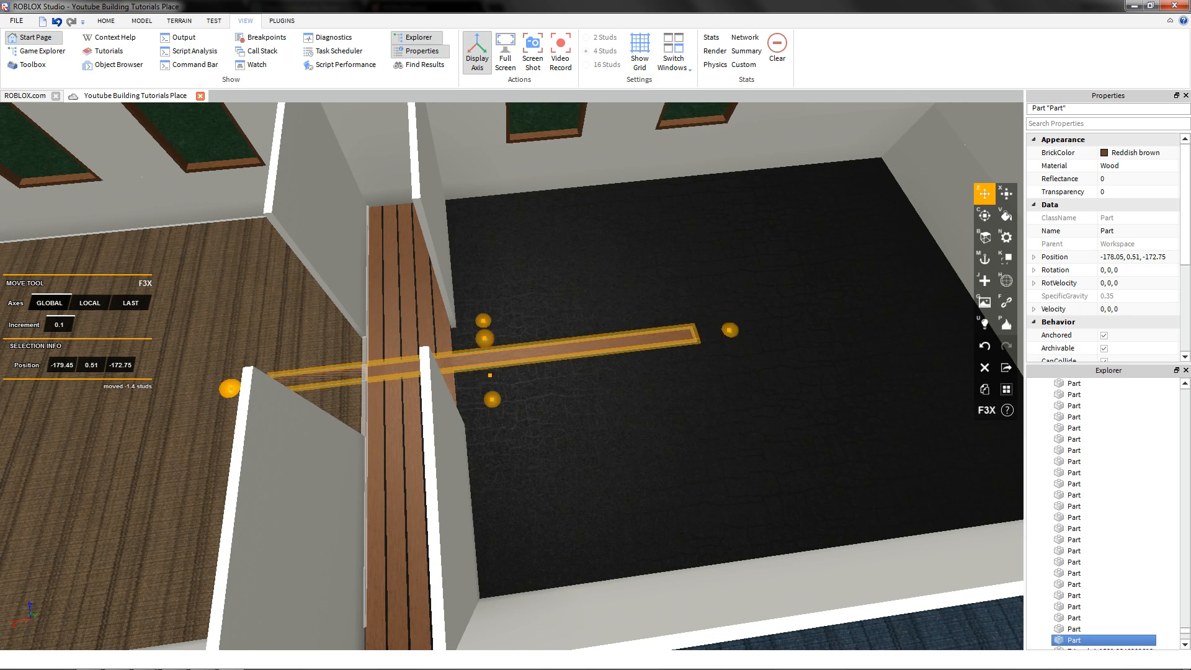
scroll(348, 359, "up", 4)
left_click_drag(229, 388, 303, 356)
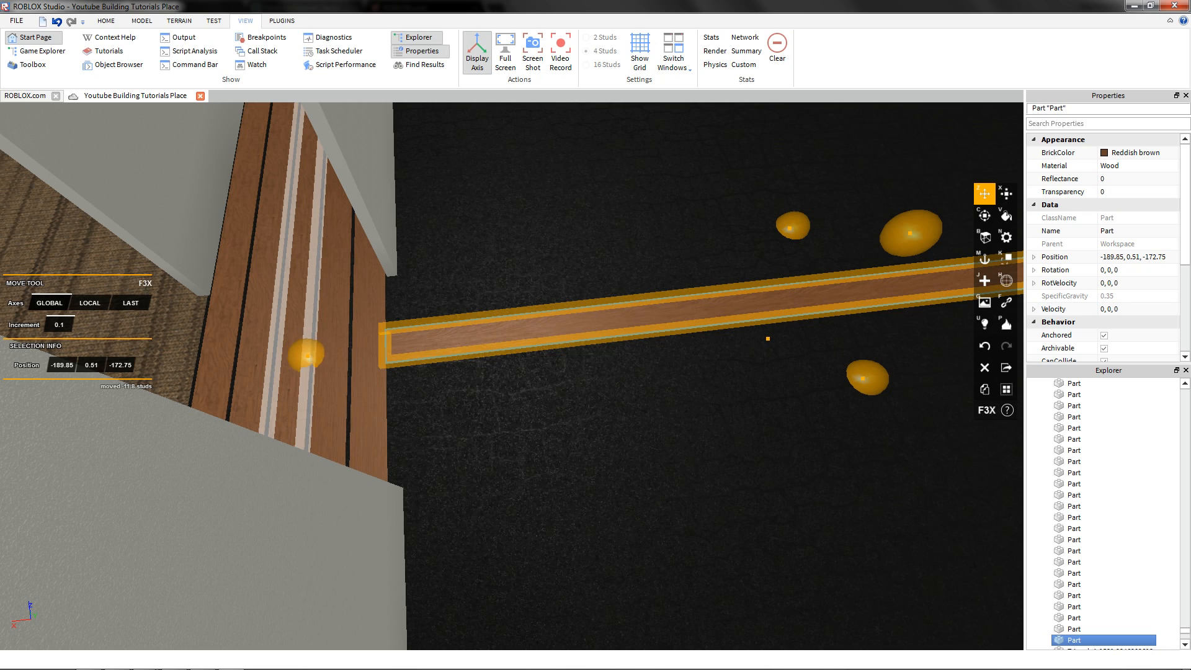
scroll(302, 356, "down", 5)
scroll(303, 356, "up", 2)
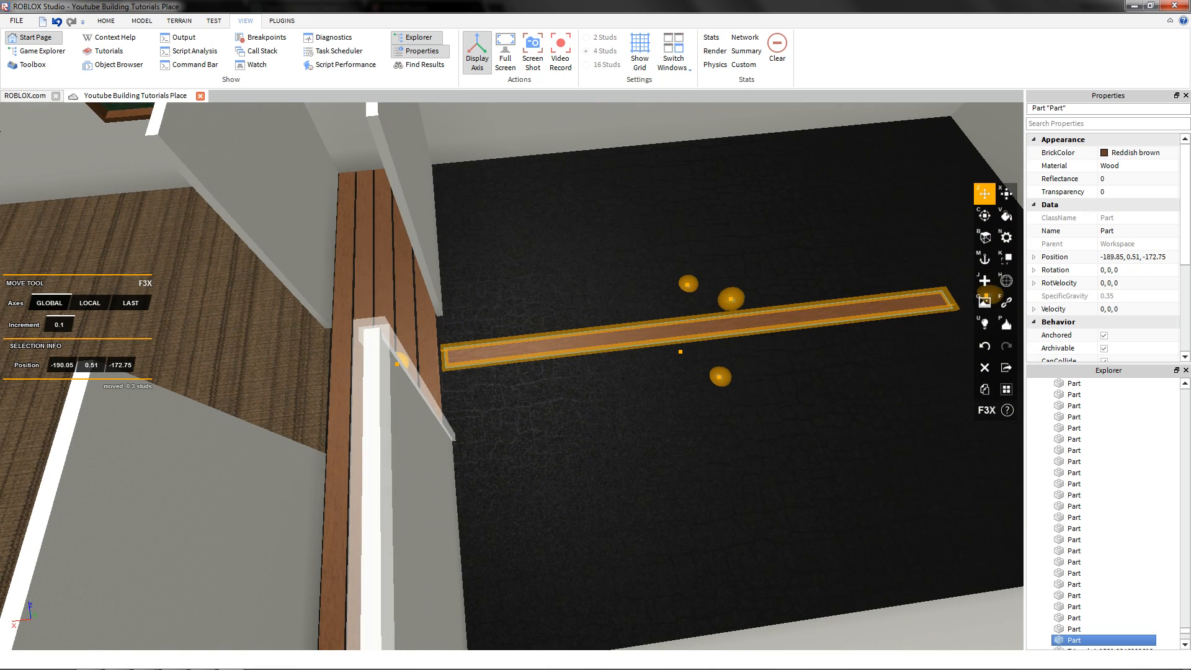
- Recolour the rotated plank Bright orange and activate the Resize tool for it
key("v")
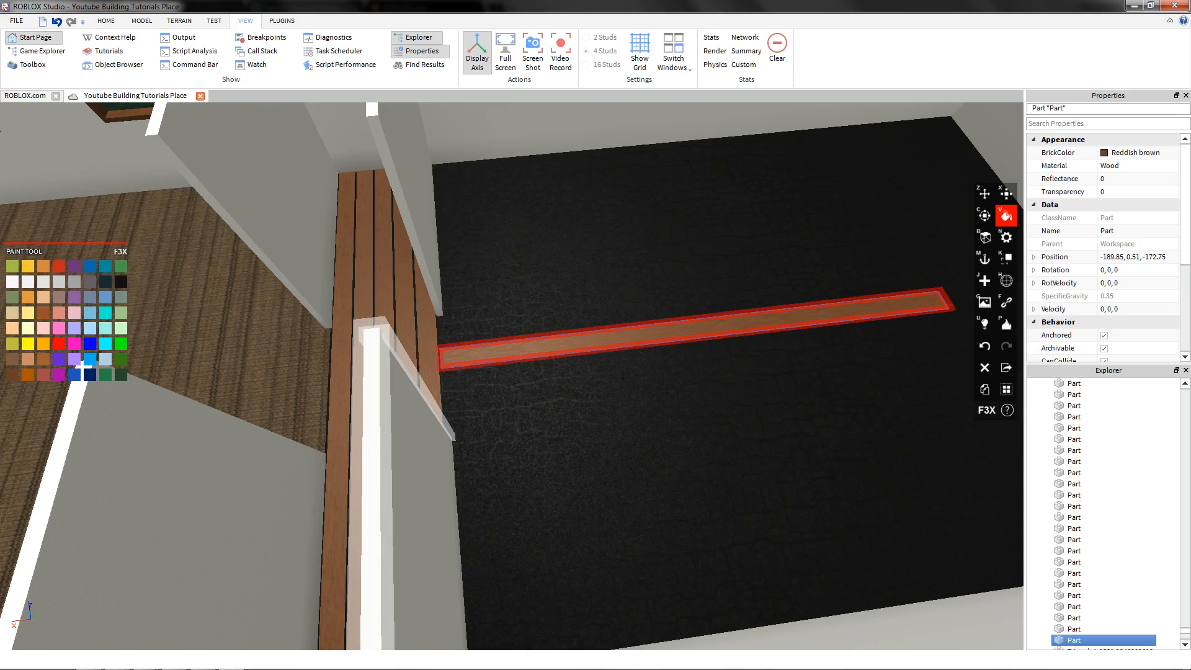
left_click(44, 266)
key("x")
mouse_move(323, 298)
right_mouse_down()
mouse_move(471, 298)
mouse_move(384, 298)
mouse_move(297, 229)
right_mouse_up()
scroll(385, 298, "down", 4)
scroll(384, 298, "up", 4)
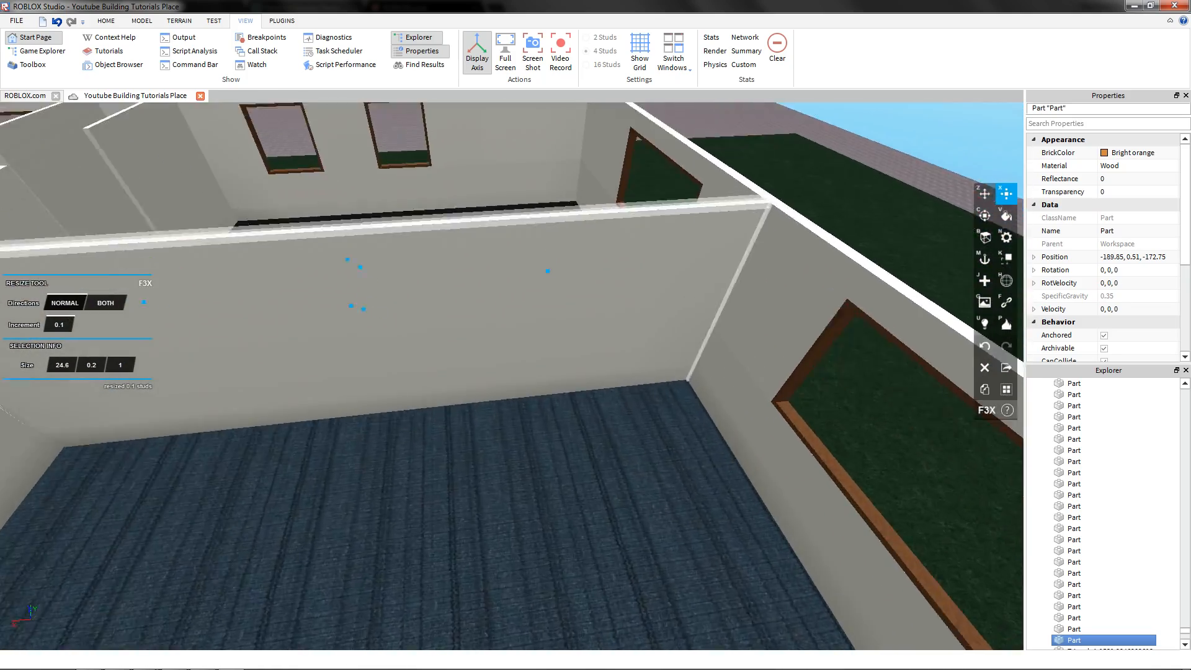
- Extend the bright orange wooden floor plank to 31.9 studs long
right_click_drag(384, 248, 459, 279)
key("d")
left_click_drag(564, 231, 568, 209)
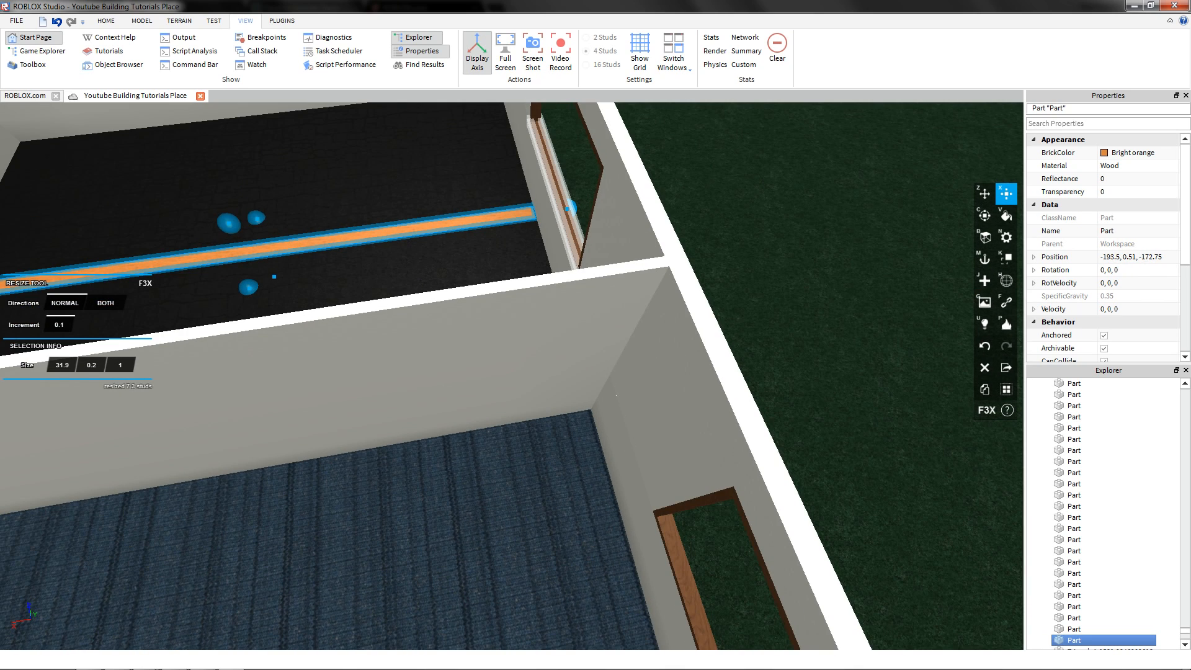
key("a")
right_click_drag(568, 209, 707, 176)
key("s")
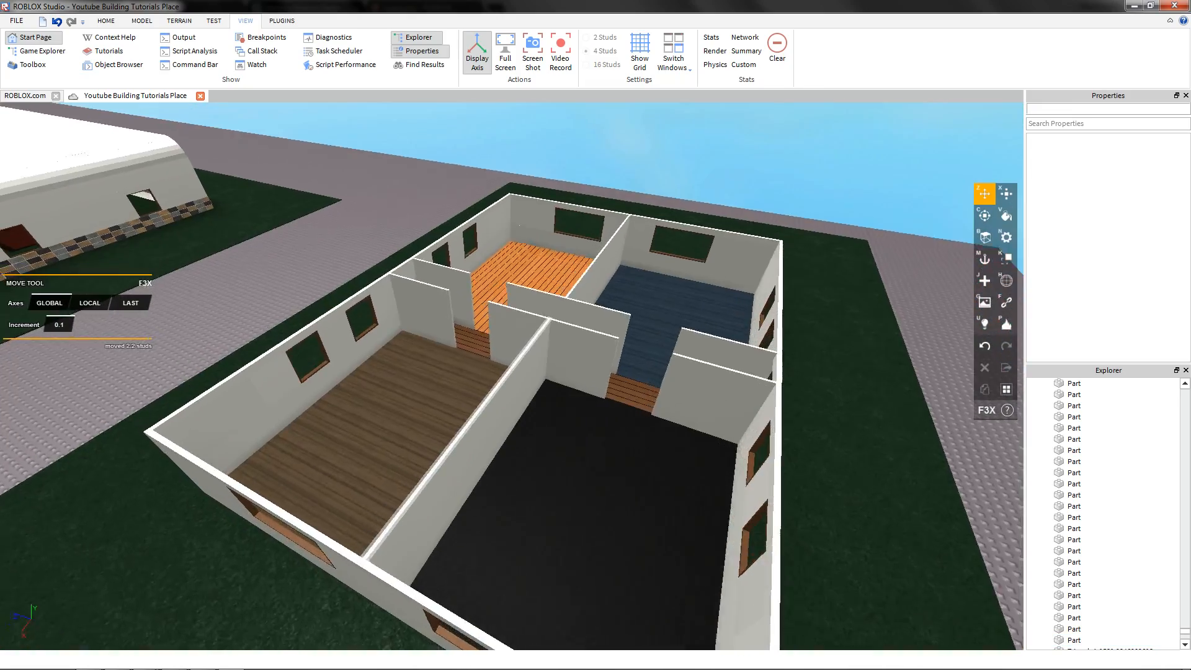
- Duplicate a reddish brown hallway plank and move the copy sideways onto the black floor of the adjacent room
key("w")
right_click_drag(484, 385, 292, 533)
key("s")
key("d")
key("s")
key("a")
key("w")
key("d")
key("w")
left_click(521, 278)
key("shift+c")
right_click_drag(521, 278, 378, 279)
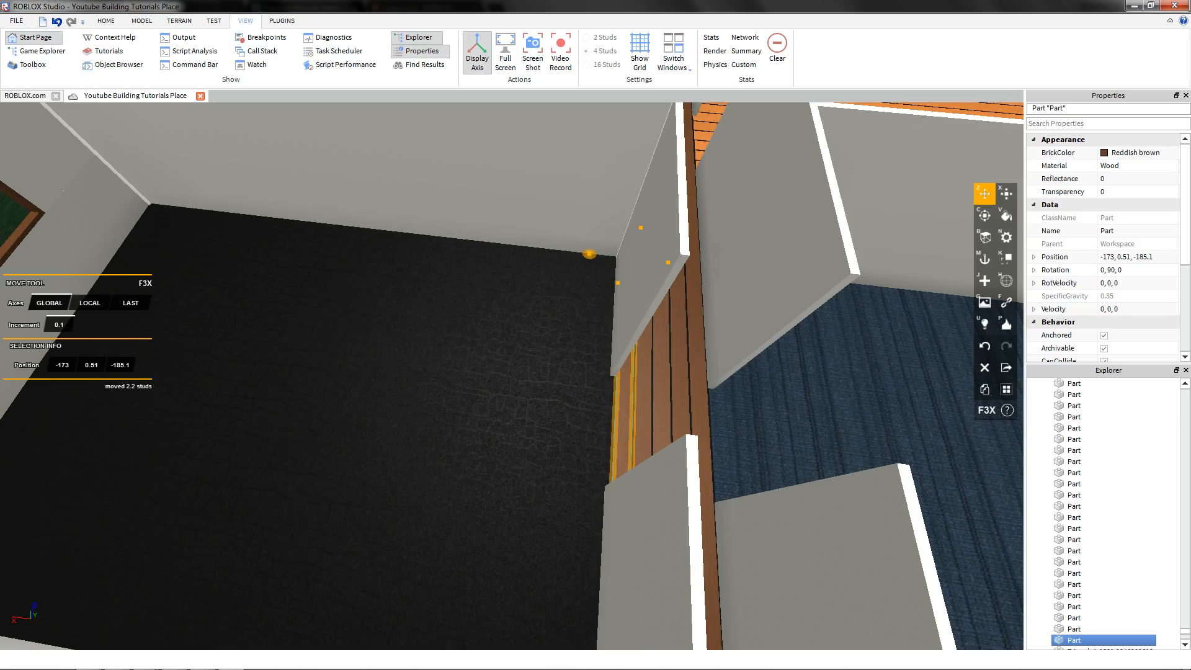
left_click_drag(589, 253, 409, 160)
key("d")
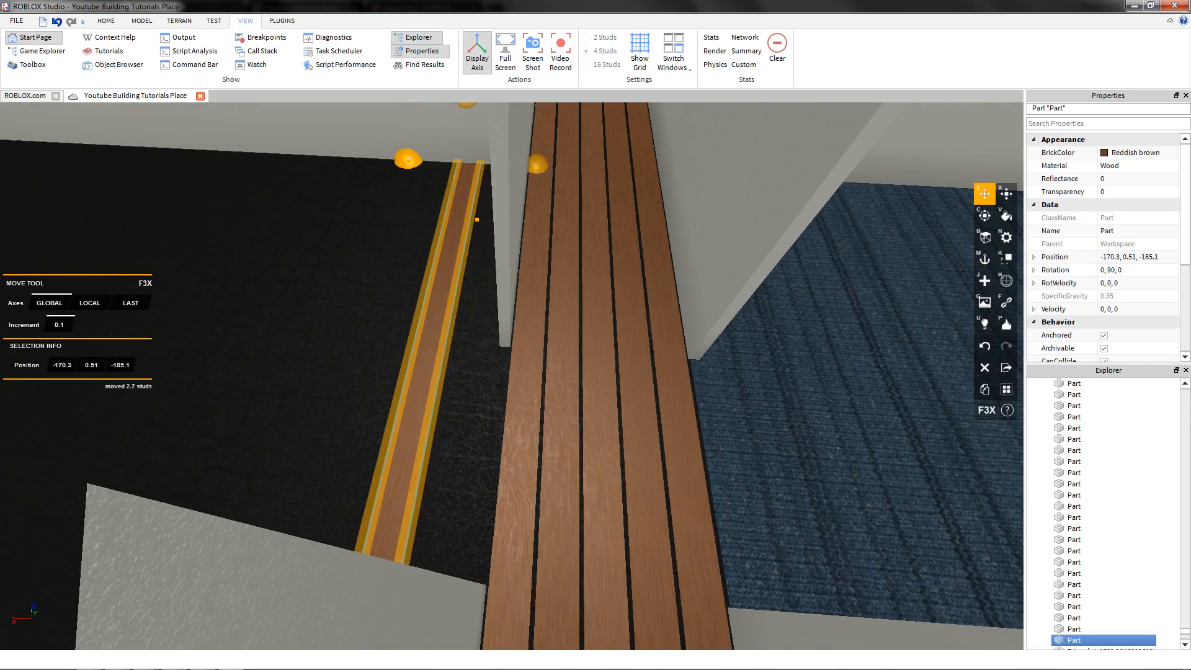
key("s")
- Shorten the duplicated plank to 3.3 studs, leaving the piece by the outer wall in the black-floored room
right_click_drag(451, 161, 335, 171)
key("x")
left_click_drag(651, 433, 606, 473)
right_click_drag(651, 433, 606, 473)
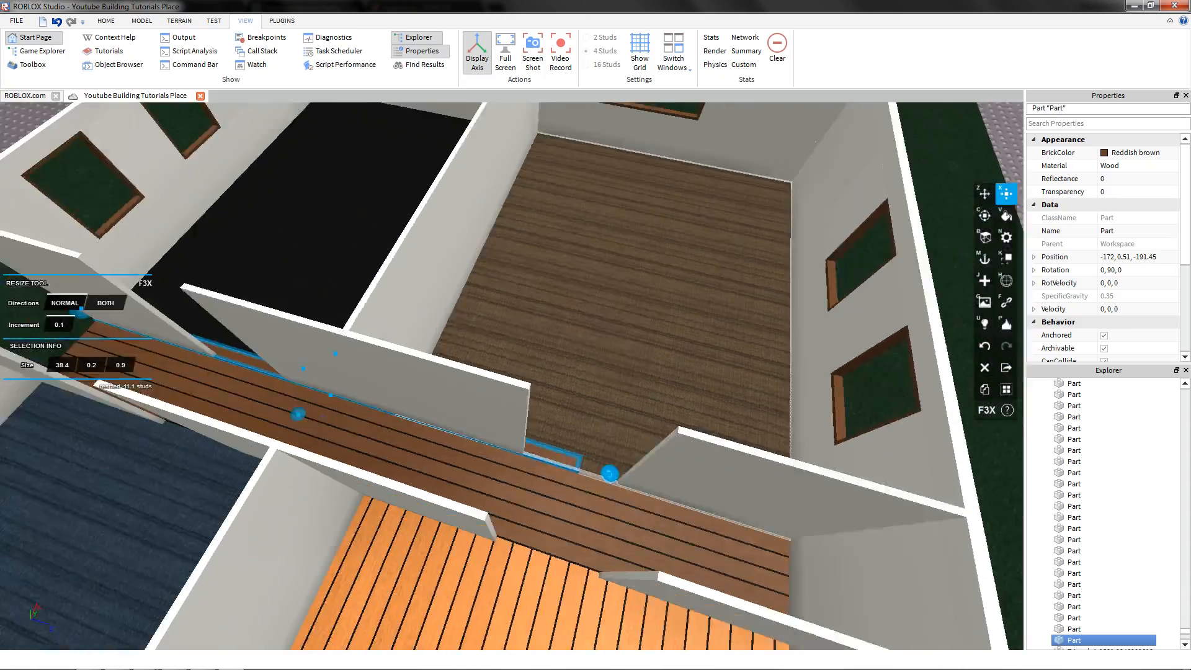
left_click_drag(606, 473, 468, 388)
right_click_drag(606, 474, 467, 388)
left_click_drag(467, 389, 652, 304)
right_click_drag(467, 388, 651, 304)
left_click_drag(651, 303, 378, 284)
key("w")
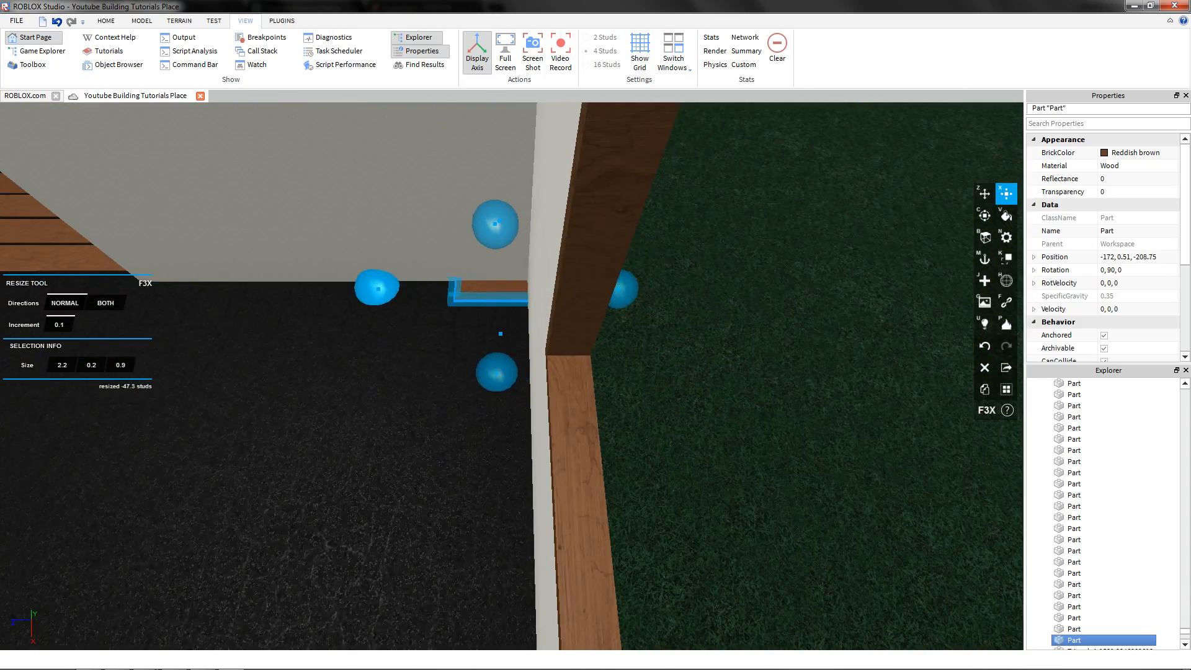
right_click_drag(378, 285, 329, 300)
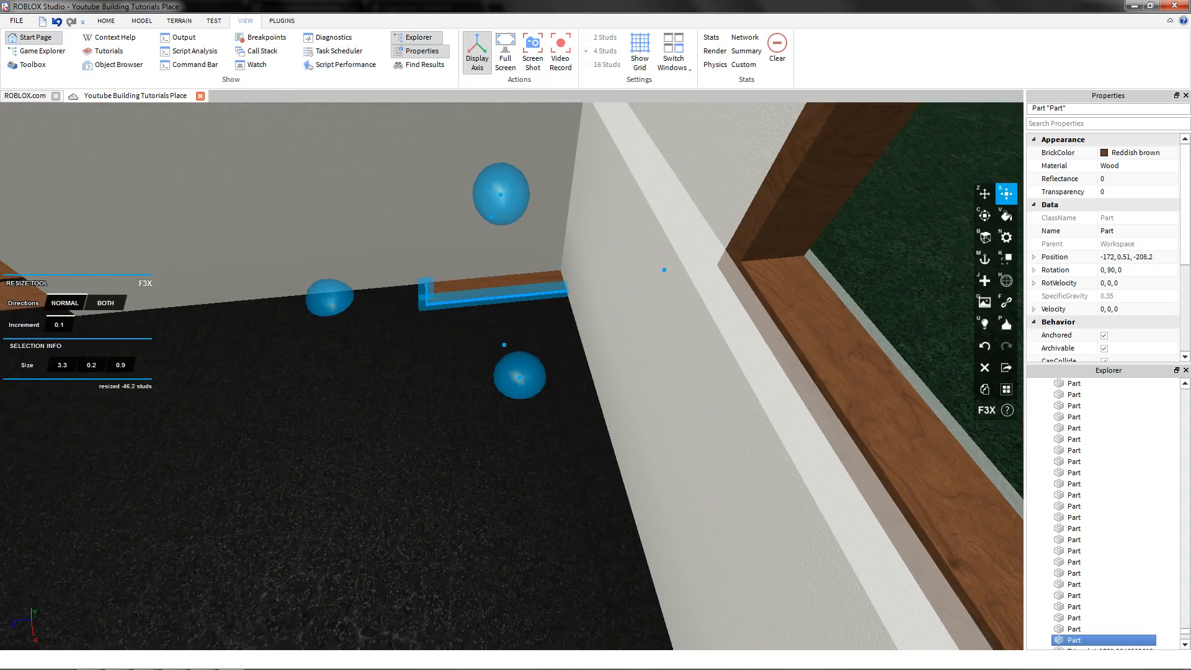
- Trim the piece's outer-wall end by 0.3 studs and resize it into a 4 by 4 stud corner tile
right_click_drag(664, 269, 657, 360)
left_click_drag(657, 361, 643, 361)
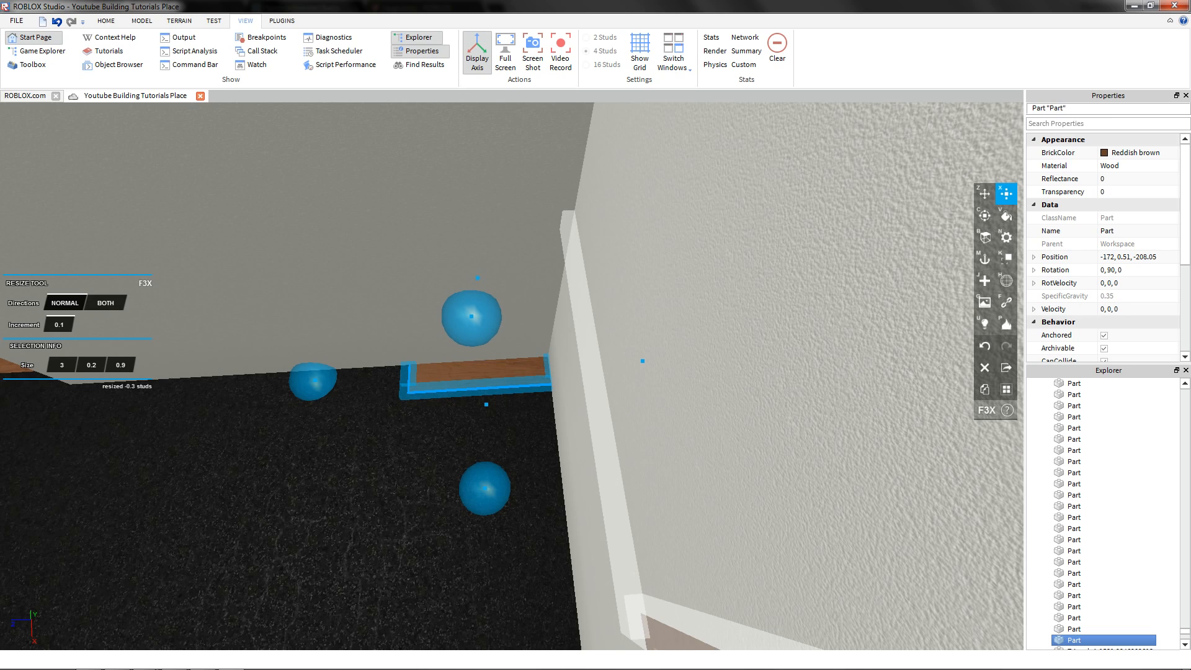
right_click_drag(643, 361, 688, 341)
key("a")
left_click_drag(405, 340, 356, 358)
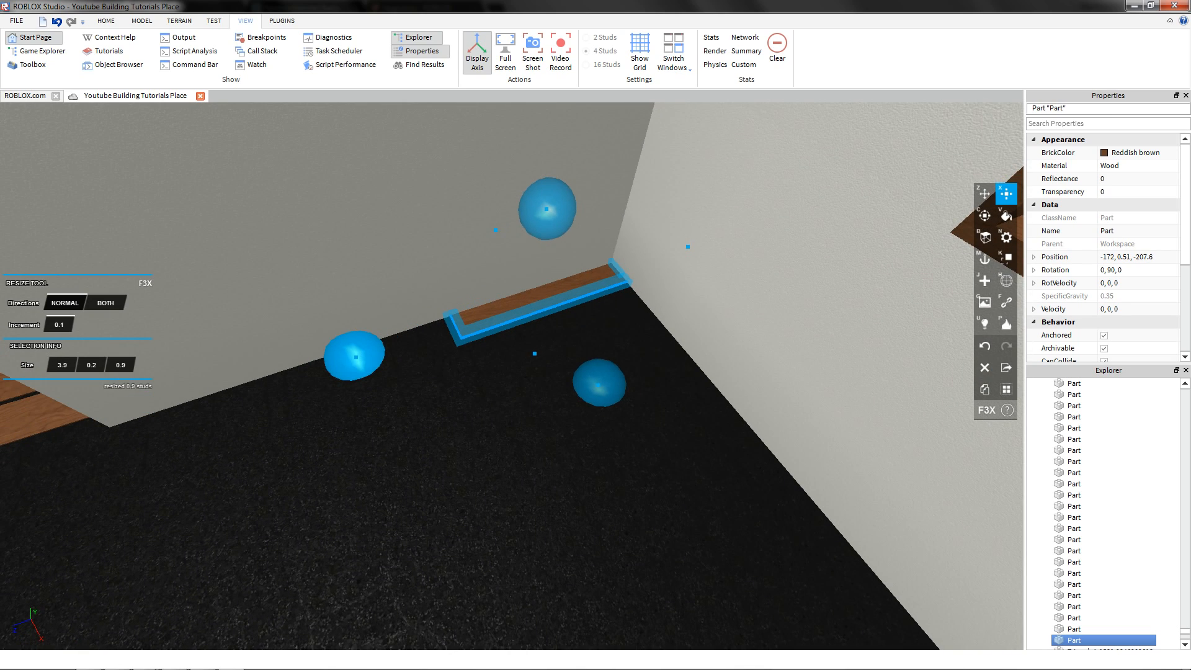
key("a")
right_click_drag(356, 358, 428, 354)
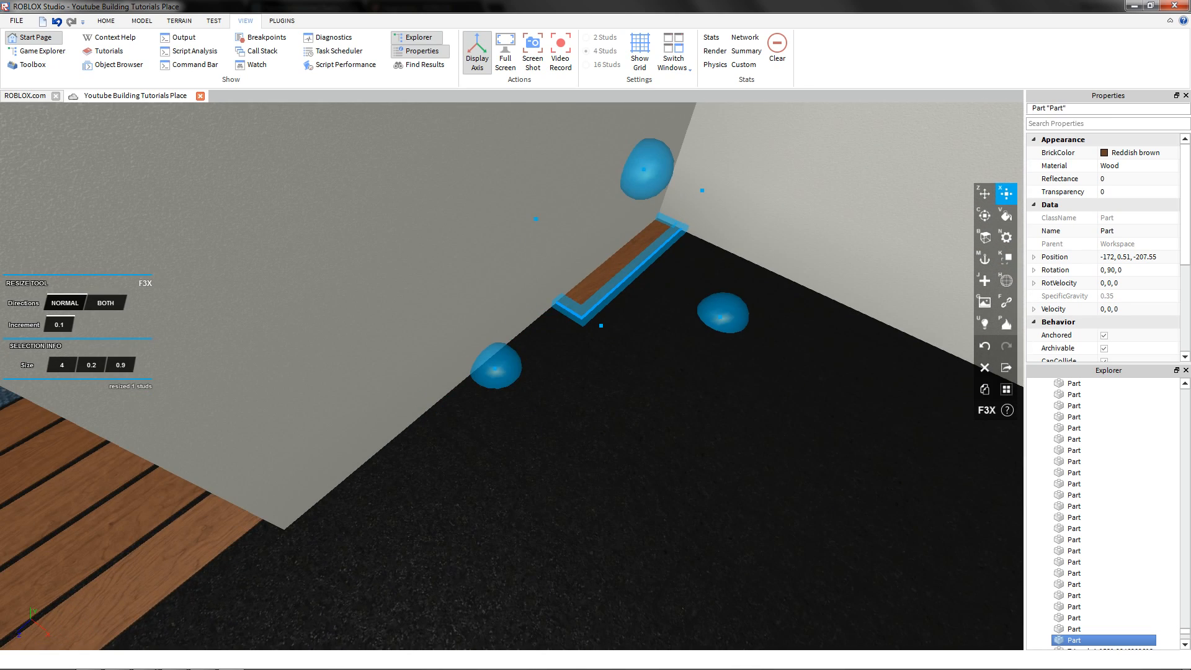
left_click_drag(722, 313, 900, 407)
- Give the corner floor tile the Marble material and the Really black color
key("n")
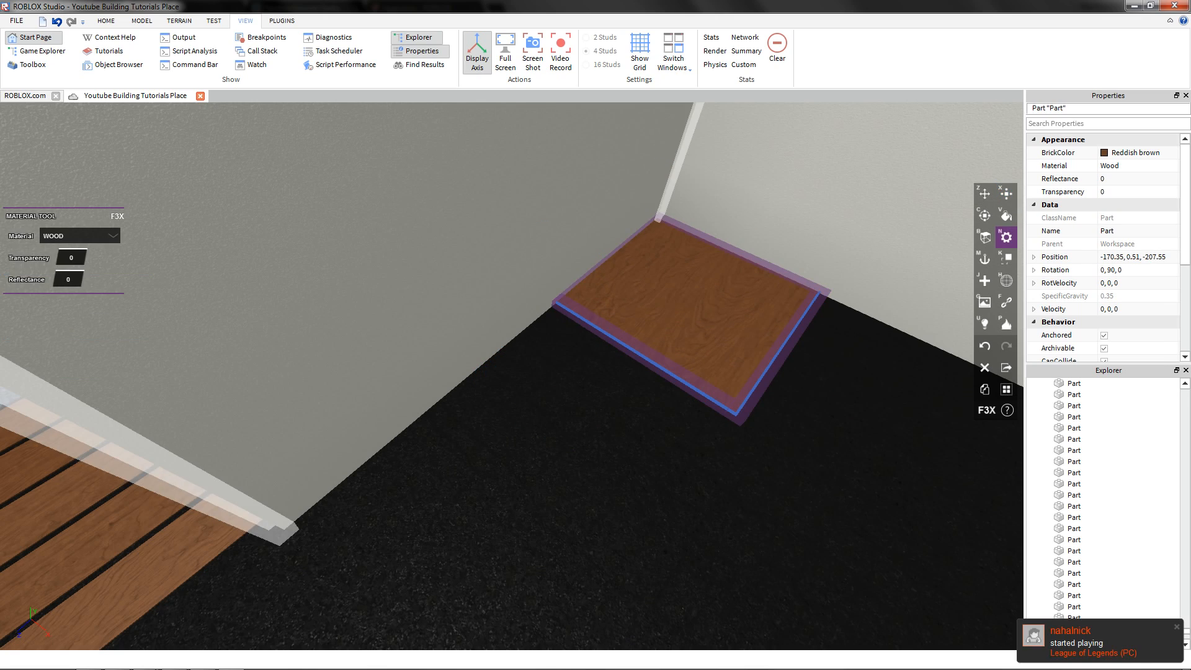
left_click(80, 236)
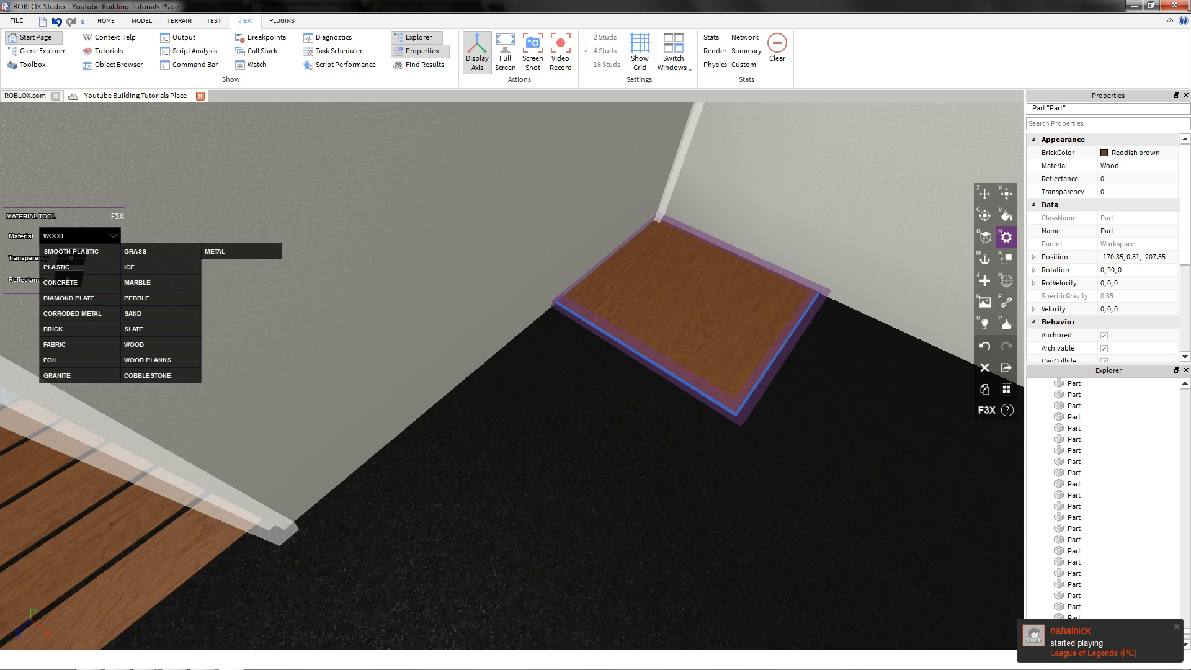
left_click(137, 283)
key("v")
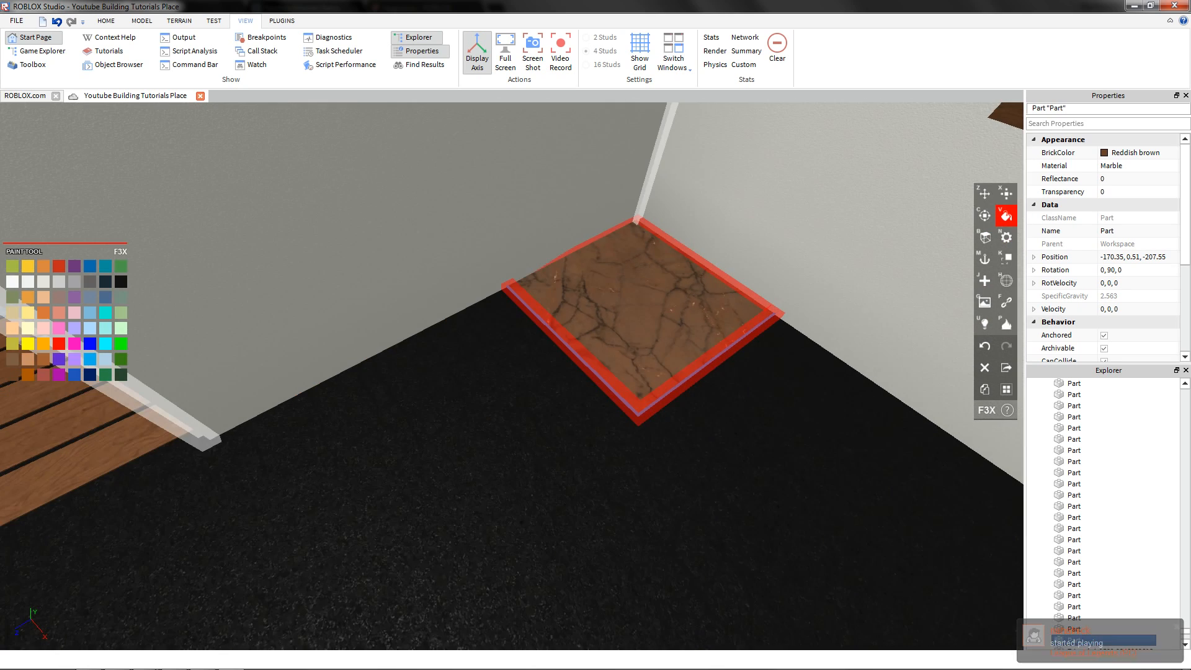
left_click(121, 281)
- Duplicate the black marble tile 4.1 studs along the wall and paint the copy Institutional white
key("z")
right_click_drag(397, 372, 459, 366)
key("shift+c")
left_click_drag(418, 394, 249, 447)
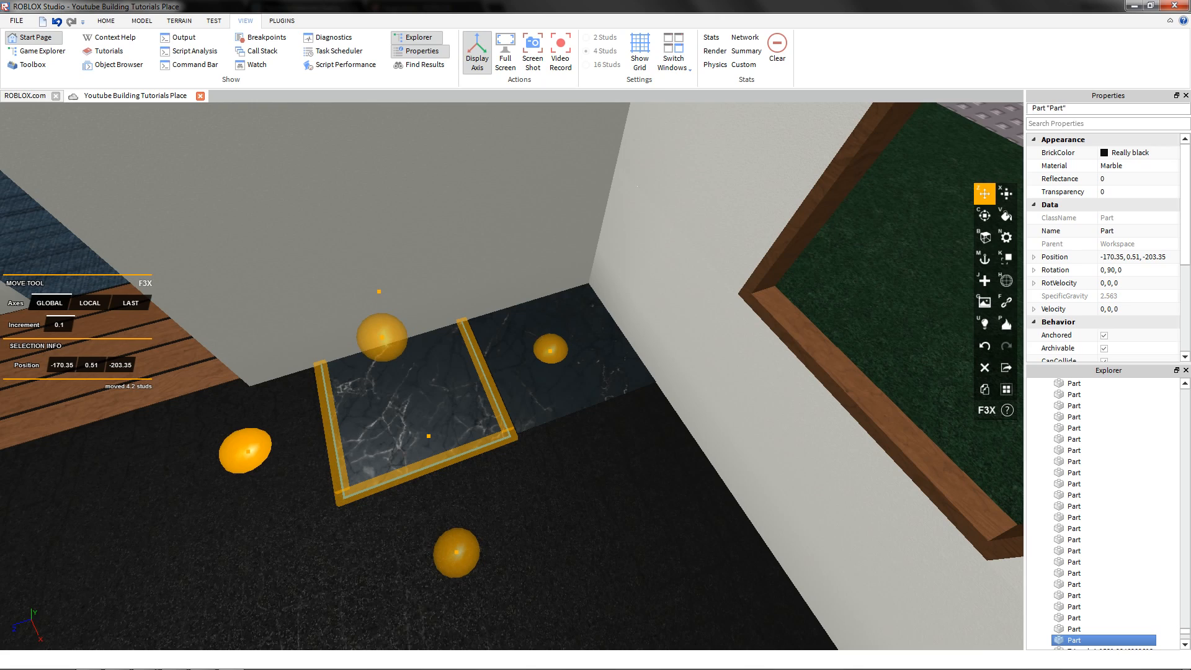
key("v")
left_click(28, 282)
key("z")
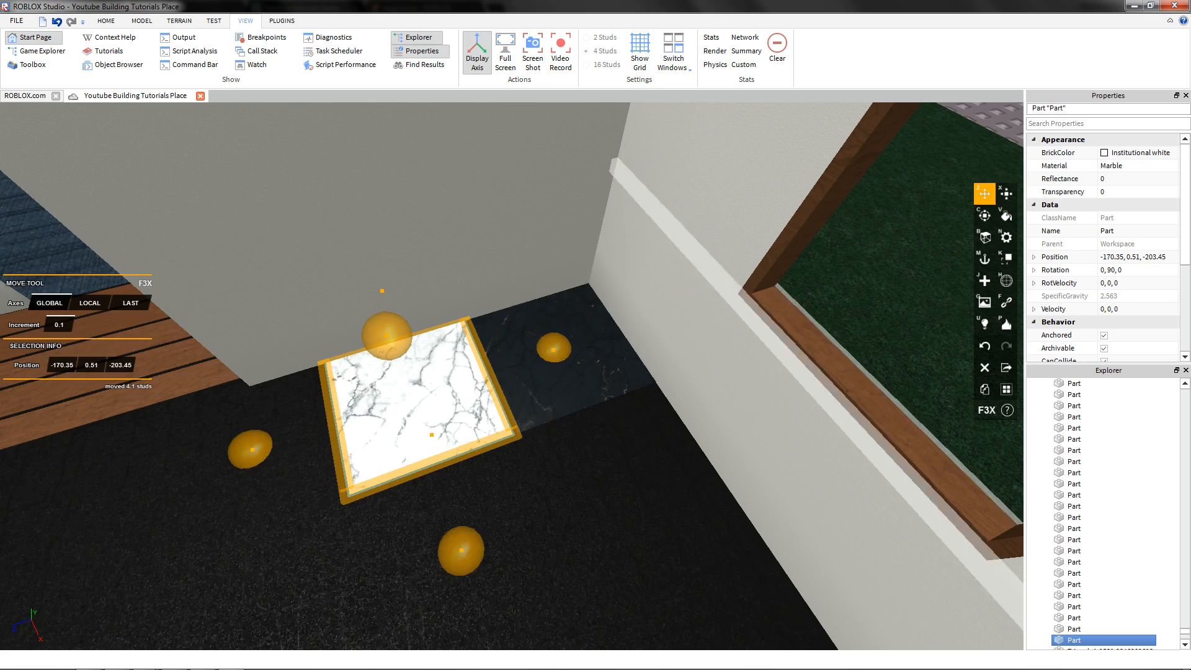
- Repaint the white marble tile in a light grey shade
scroll(511, 376, "down", 5)
left_click(769, 133)
scroll(552, 397, "up", 5)
mouse_move(500, 371)
right_mouse_down()
mouse_move(524, 365)
mouse_move(481, 379)
right_mouse_up()
left_click(475, 456)
key("v")
left_click(44, 281)
left_click(59, 282)
key("z")
scroll(459, 379, "down", 6)
left_click(770, 134)
scroll(437, 387, "up", 5)
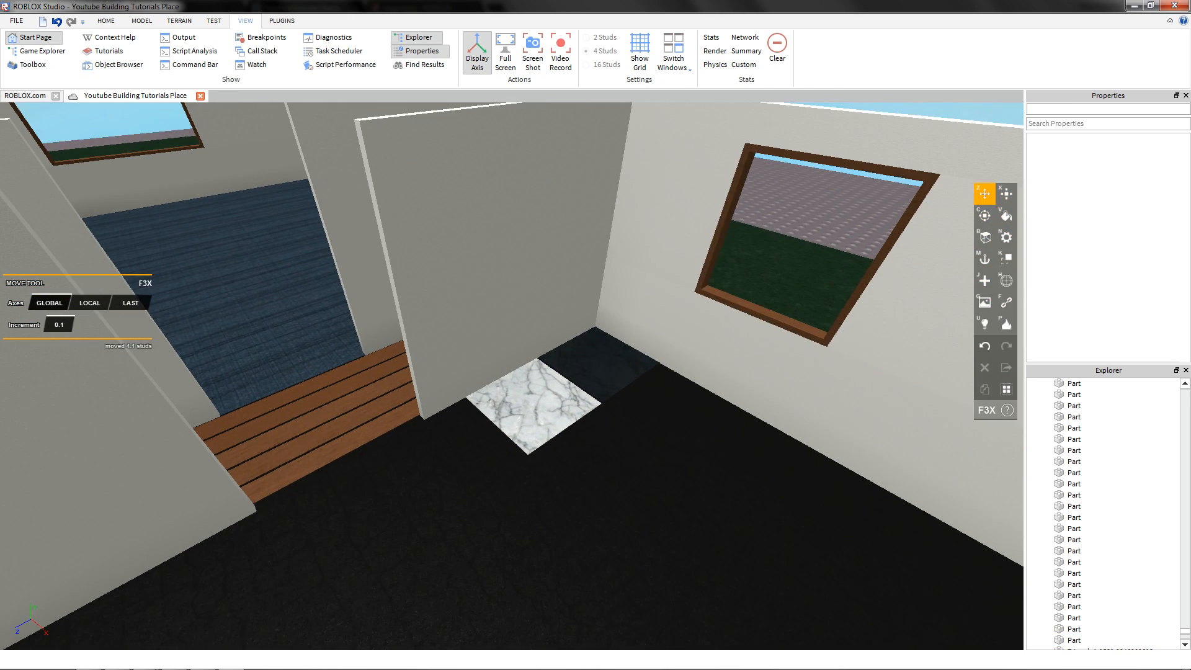
- Repaint the dark marble tile in the corner with the Black color
left_click(594, 371)
scroll(589, 379, "up", 3)
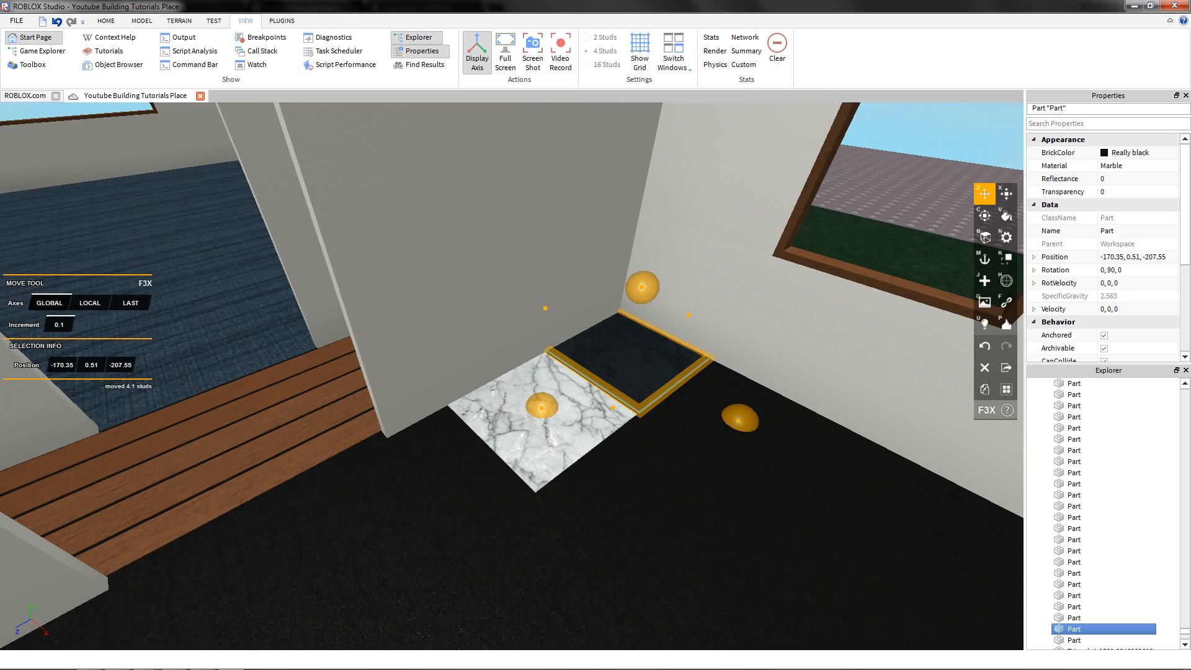
key("v")
left_click(105, 281)
key("z")
scroll(512, 377, "down", 7)
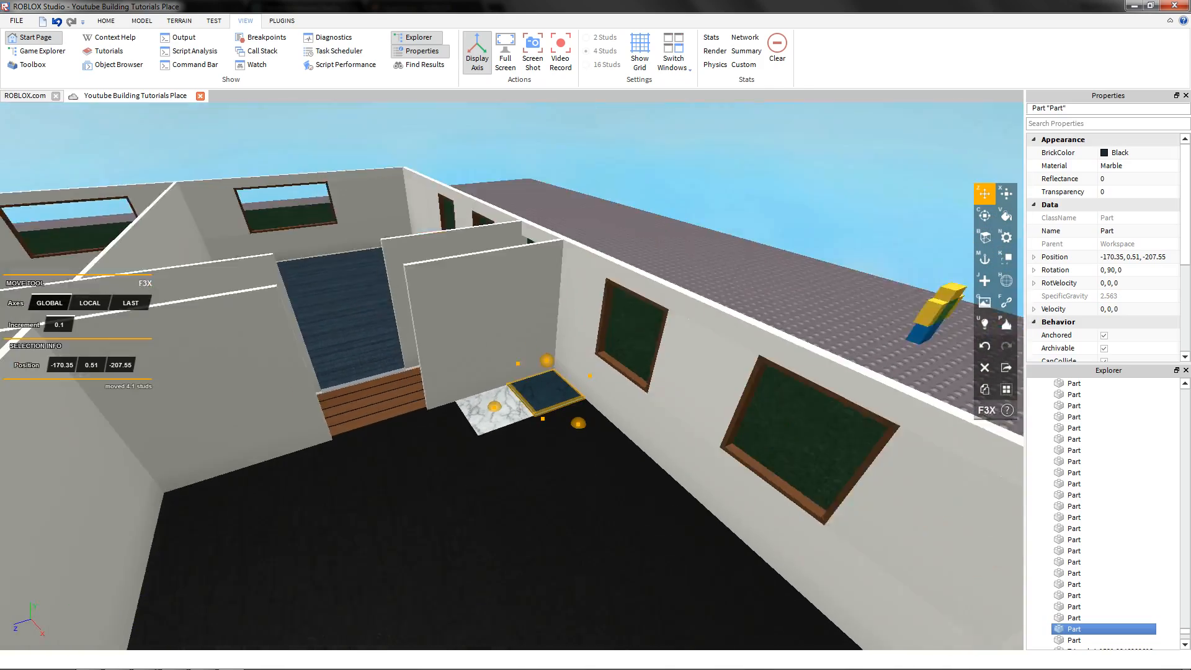
- Duplicate the dark and light marble tiles together and move the copies 8.2 studs along the wall
key("shift+r")
scroll(472, 372, "up", 5)
scroll(471, 428, "up", 2)
left_click(428, 509)
left_click(536, 463, "shift")
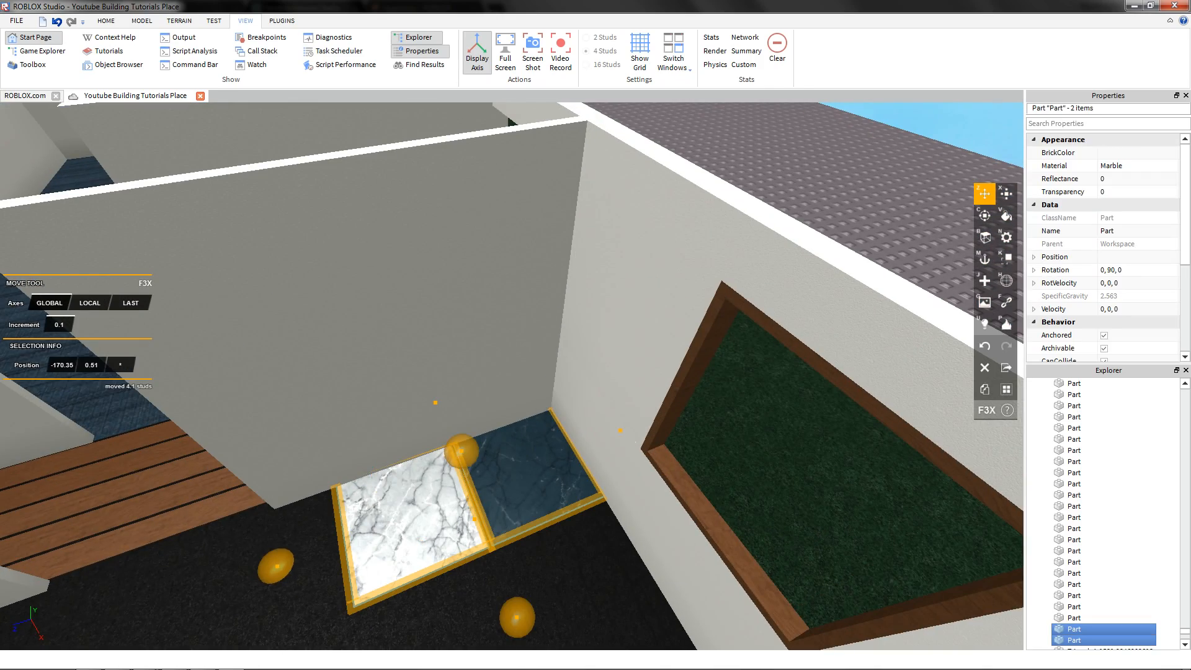
mouse_move(536, 462)
right_mouse_down()
mouse_move(478, 428)
mouse_move(484, 406)
right_mouse_up()
key("shift+c")
mouse_move(358, 468)
left_mouse_down()
mouse_move(319, 452)
mouse_move(173, 444)
mouse_move(177, 510)
mouse_move(126, 509)
left_mouse_up()
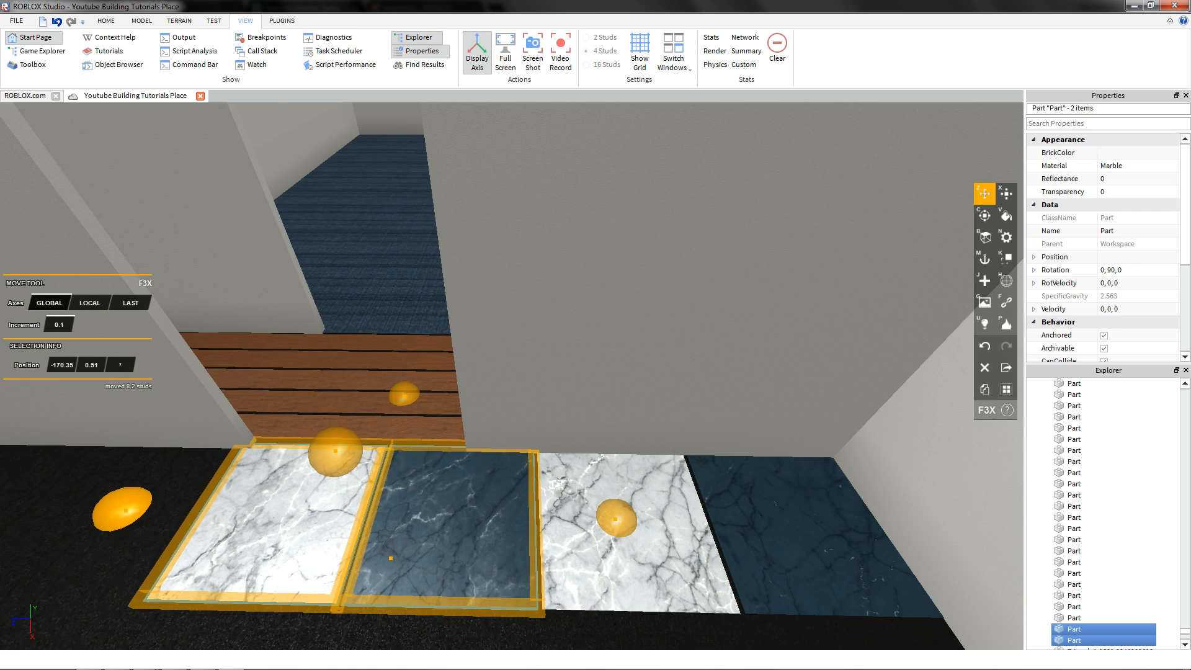
key("a")
right_click_drag(126, 510, 147, 510)
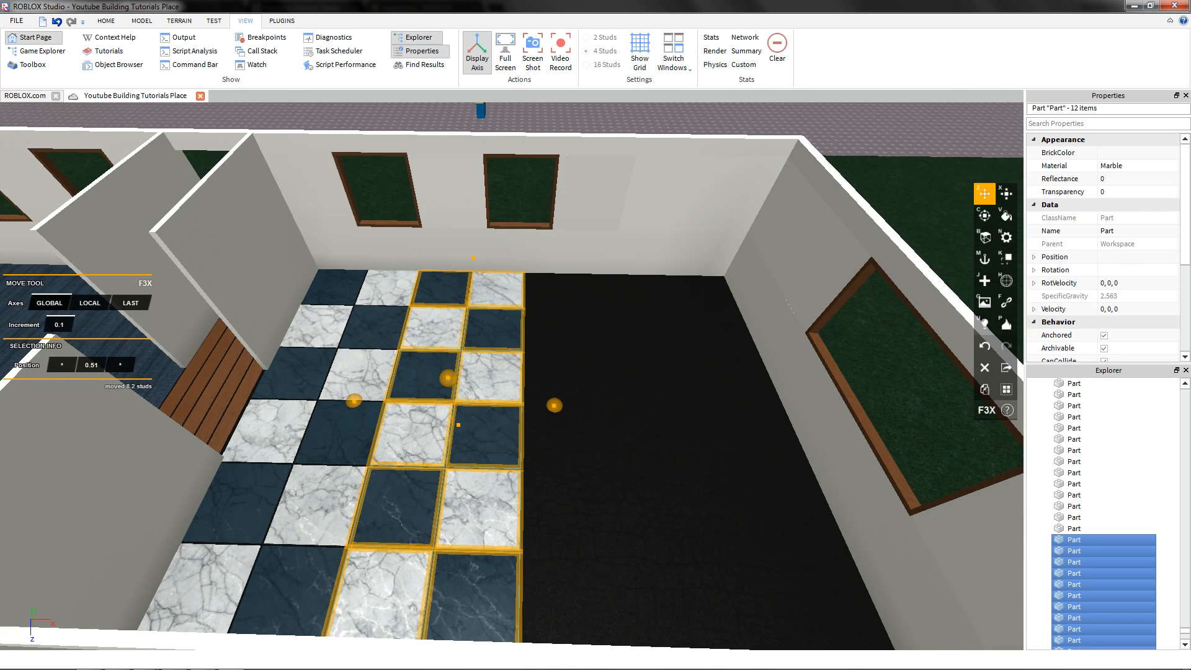
- Duplicate the selected twelve-tile block twice, moving the first copy 8.2 studs and the second up to the end wall
key("shift+c")
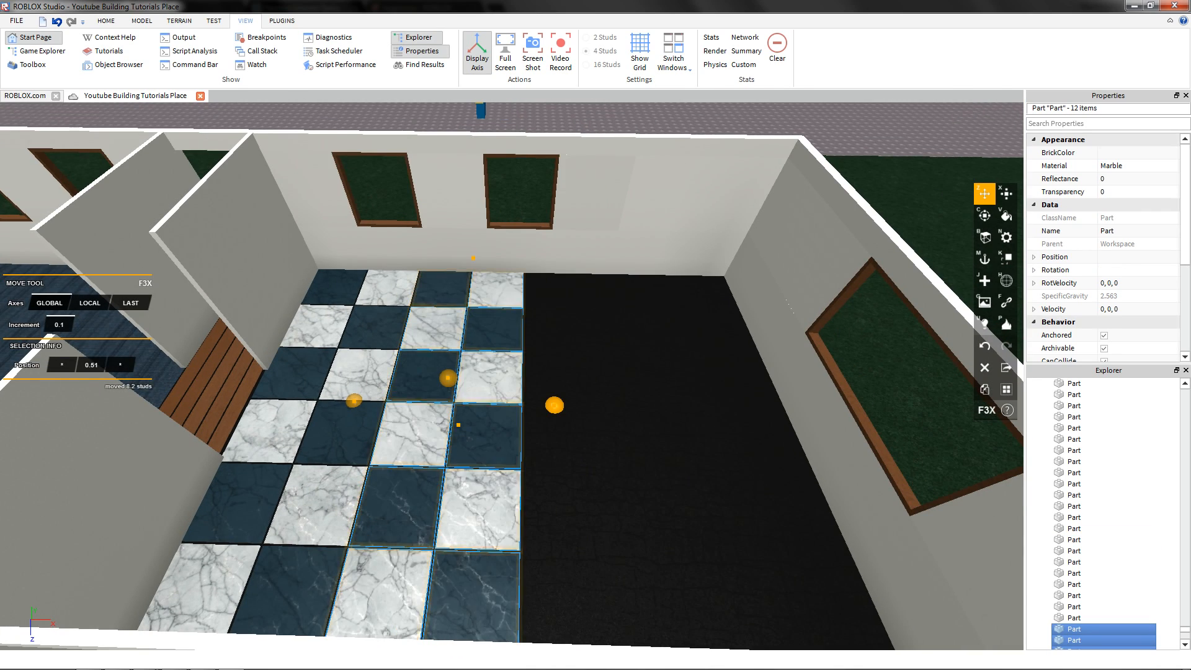
left_click_drag(554, 405, 693, 408)
key("d")
key("shift+c")
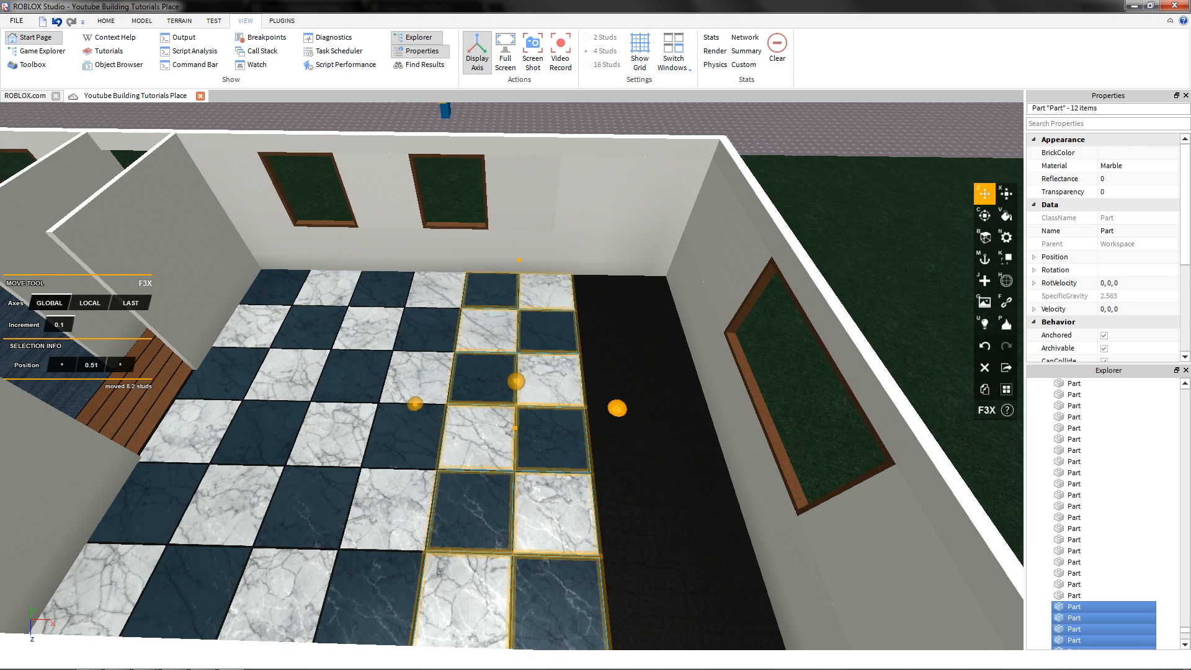
key("d")
key("w")
left_click_drag(547, 412, 710, 418)
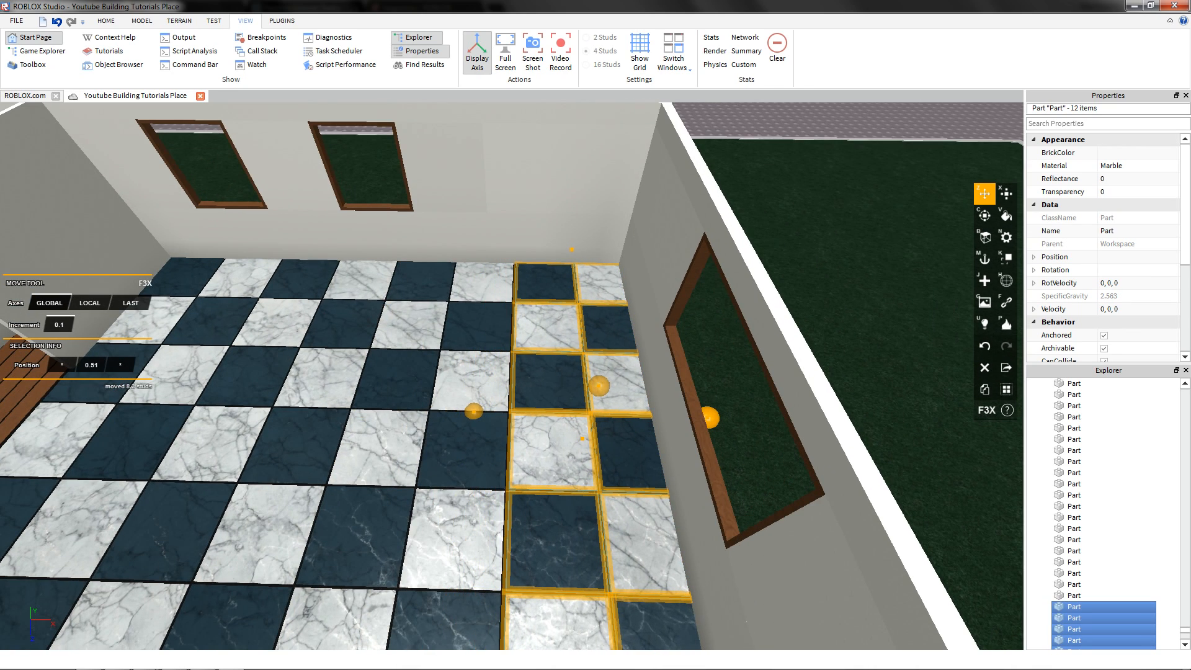
- Select the row of six marble tiles along the end wall with the Resize tool
key("s")
right_click_drag(710, 418, 869, 404)
key("w")
key("shift+r")
key("s")
right_click_drag(397, 280, 546, 335)
key("w")
left_click(390, 322)
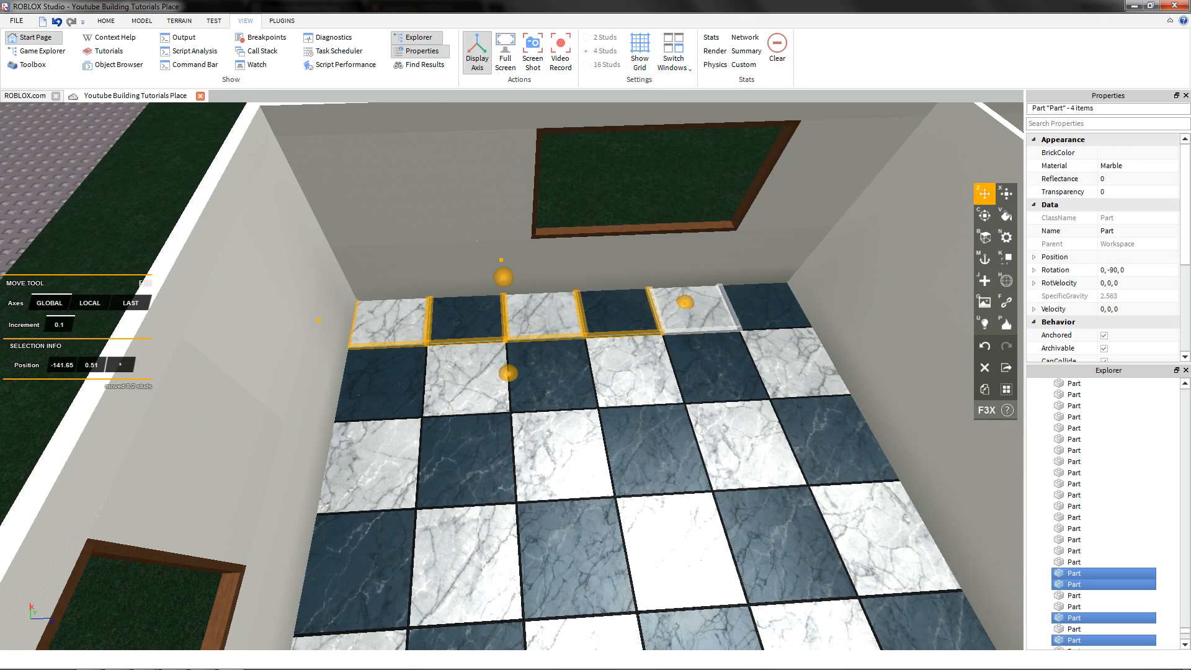
key("x")
right_click_drag(682, 372, 434, 372)
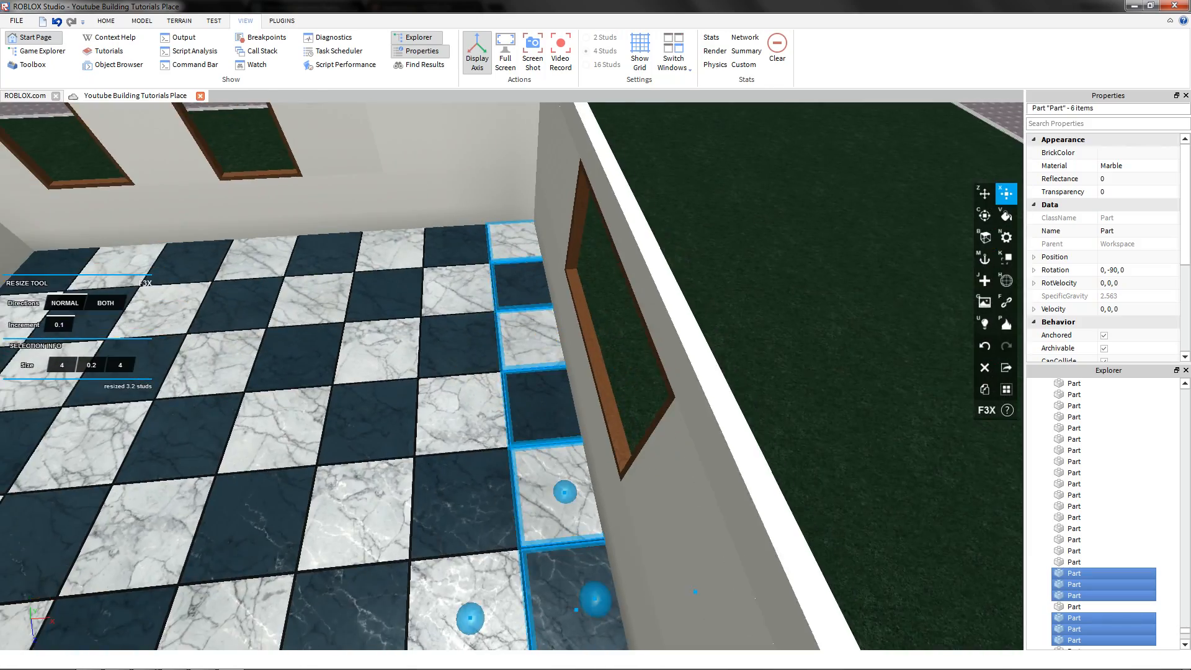
key("w")
key("s")
right_click_drag(645, 528, 434, 410)
key("s")
key("z")
key("shift+r")
- Examine the house's exterior, windows and finished room floors from several sides
key("d")
right_click_drag(459, 493, 273, 440)
key("d")
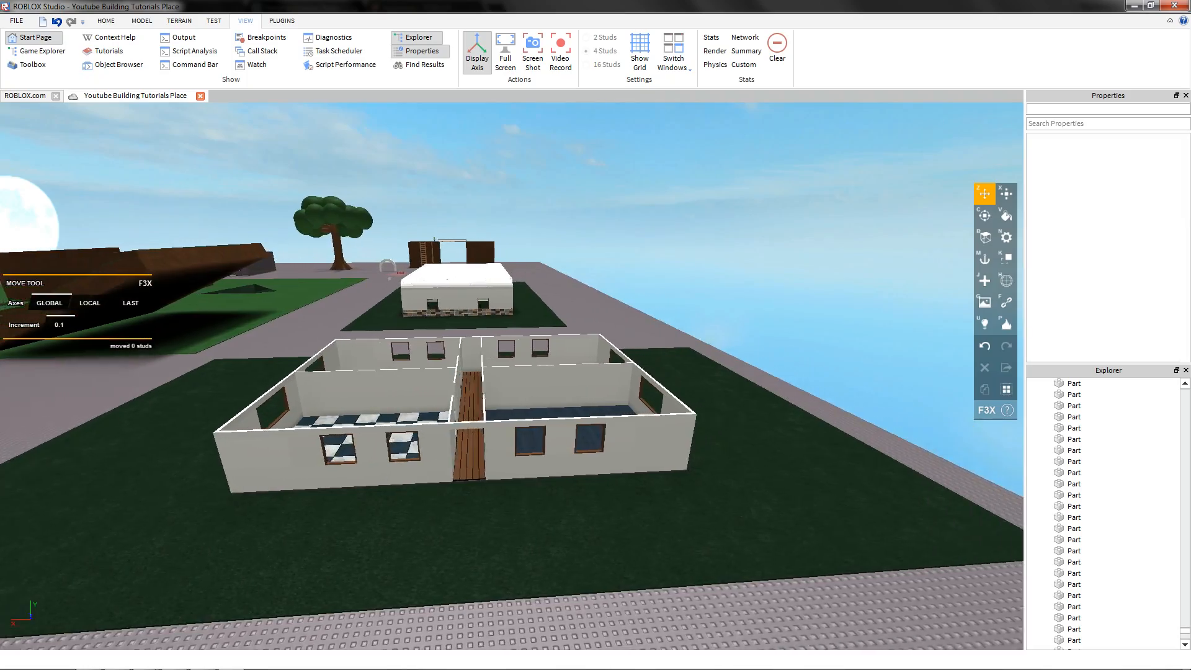
key("w")
right_click_drag(449, 441, 701, 428)
key("s")
key("a")
key("w")
key("a")
right_click_drag(533, 428, 444, 355)
key("w")
key("s")
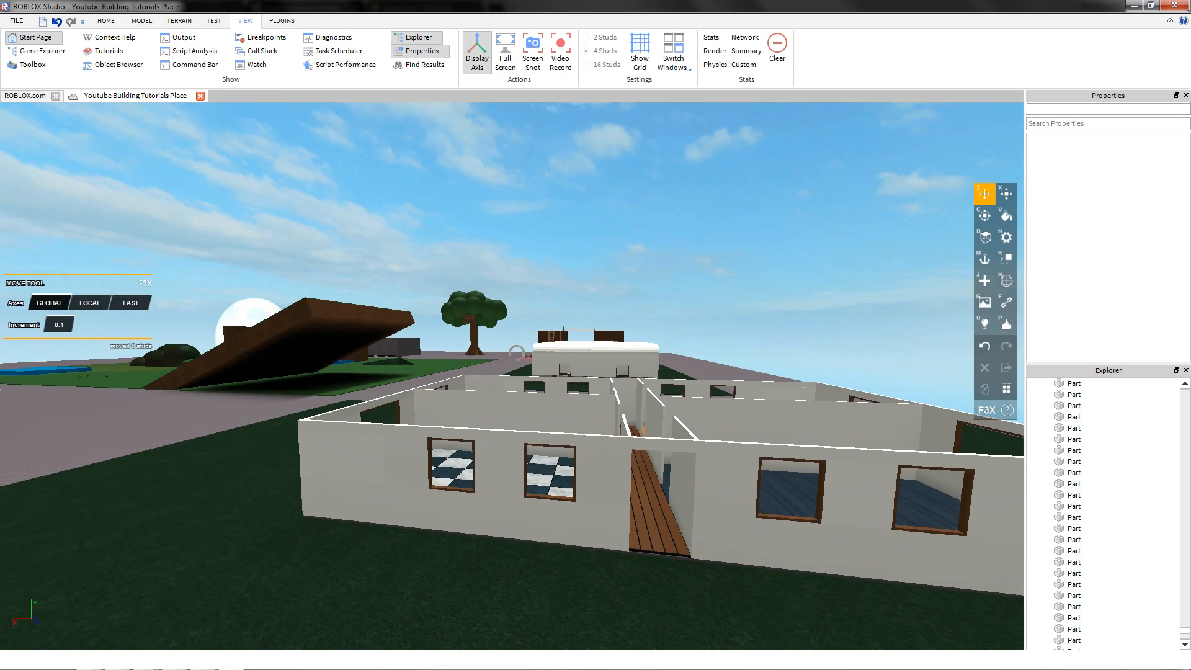
key("a")
right_click_drag(512, 376, 831, 431)
key("d")
key("w")
key("s")
key("a")
key("a")
key("s")
key("w")
right_click_drag(449, 446, 25, 388)
key("s")
key("d")
key("d")
key("d")
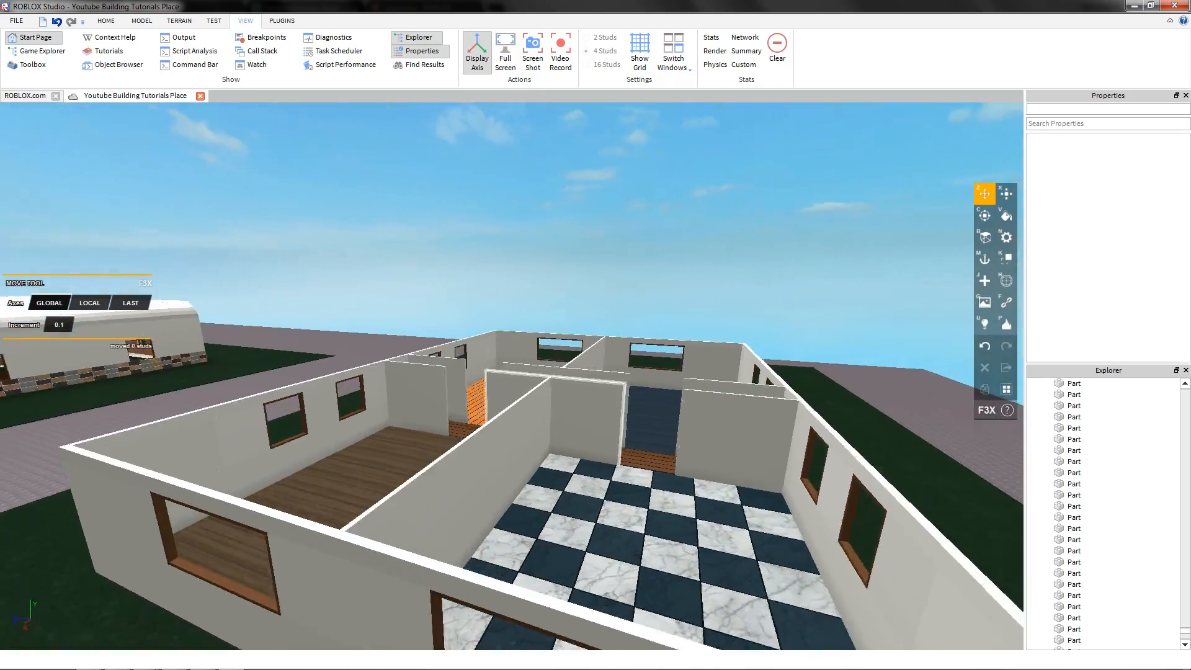
- Duplicate the five window-wall segments of the blue-carpeted room and move the copies 0.1 studs inward
key("d")
right_click_drag(583, 409, 137, 412)
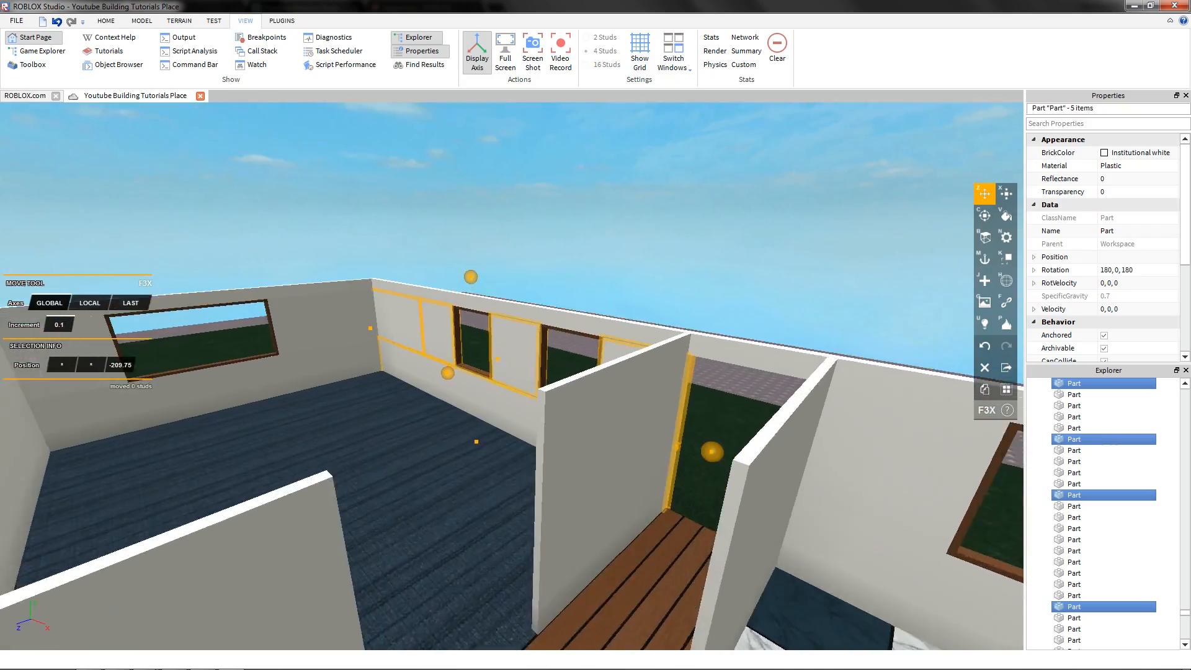
key("w")
right_click_drag(512, 376, 577, 404)
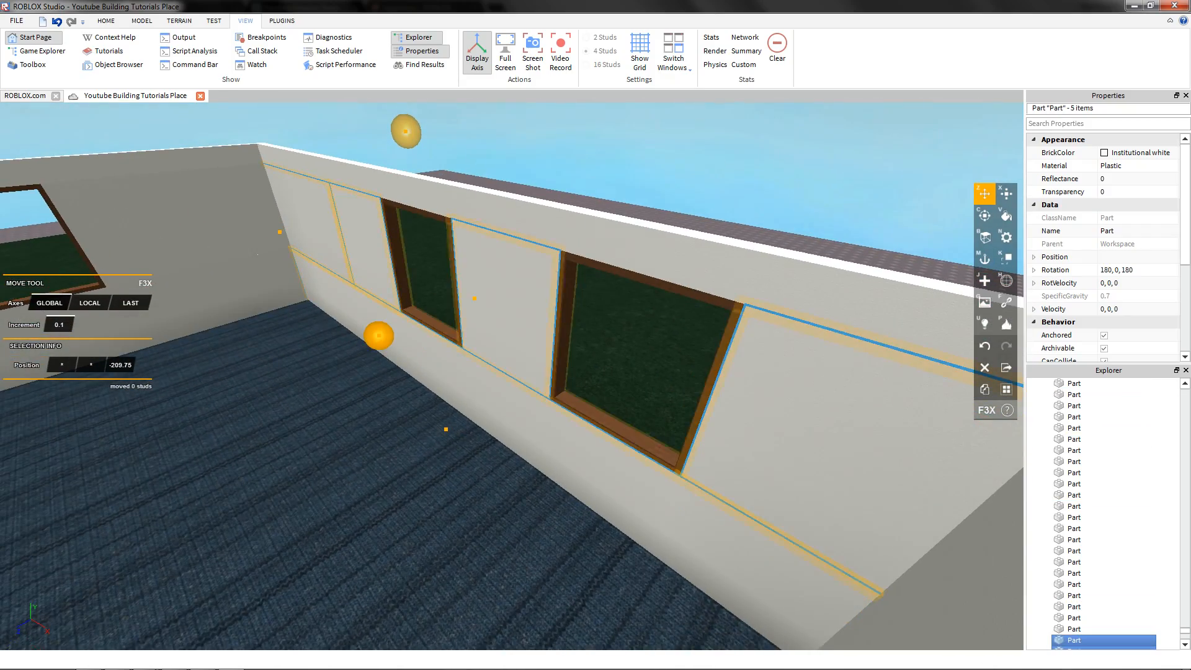
left_click_drag(379, 336, 376, 337)
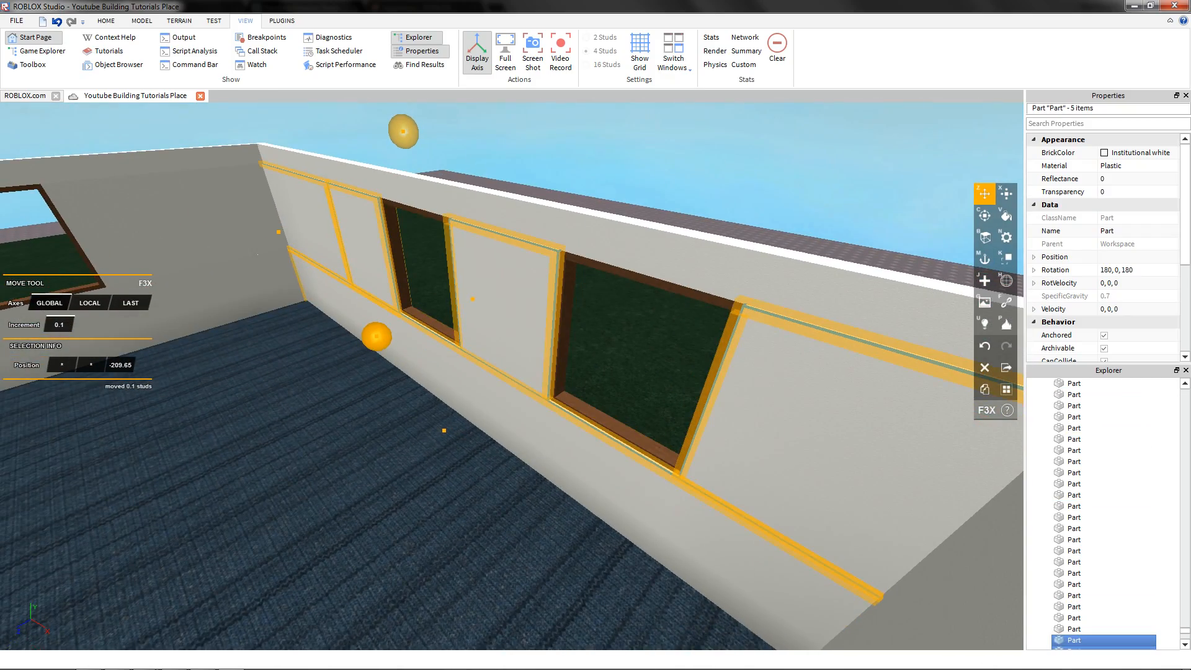
- Paint the five duplicated wall segments in the blue-carpeted room Pastel brown
key("x")
right_click_drag(376, 337, 456, 319)
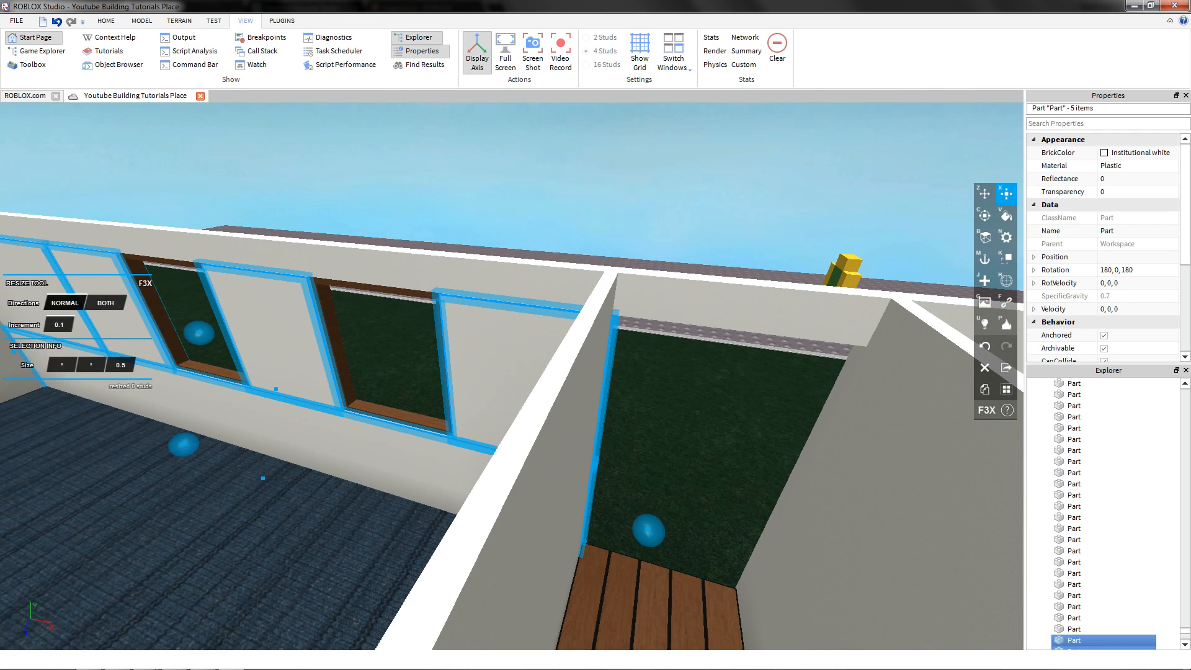
mouse_move(456, 320)
right_mouse_down()
mouse_move(480, 338)
mouse_move(456, 344)
right_mouse_up()
key("v")
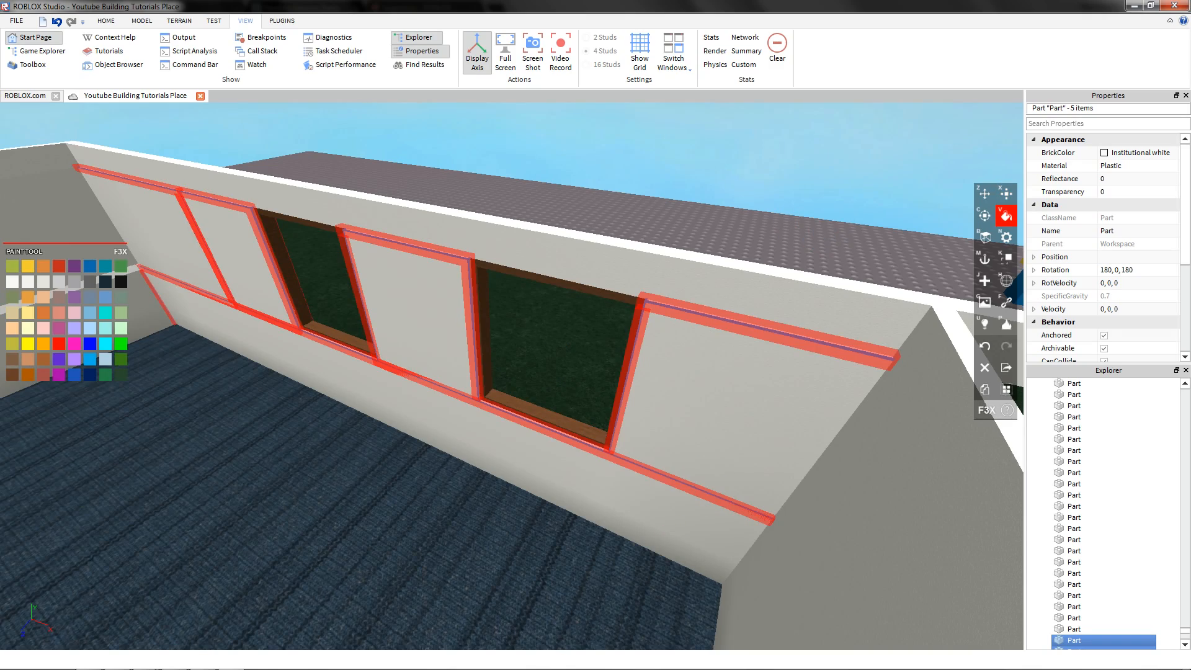
left_click(13, 328)
scroll(512, 377, "down", 3)
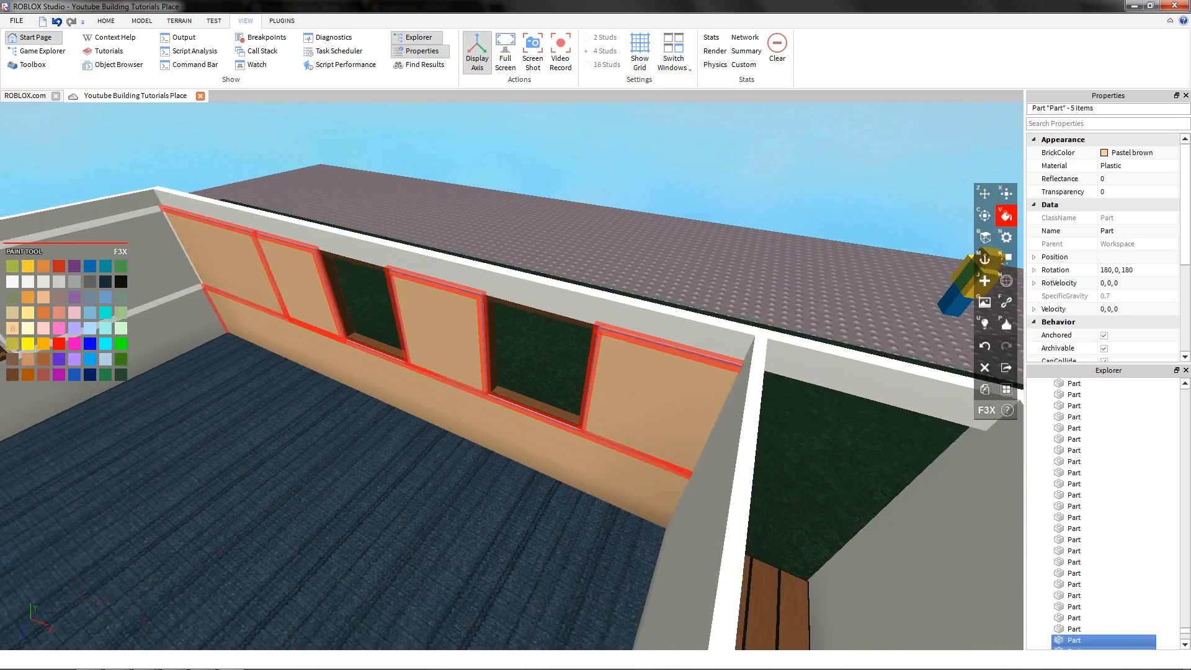
- Try to resize the doorway-side segment and the long lower strip of the blue-carpeted room's brown window wall
key("z")
key("d")
left_click(471, 161)
right_click_drag(471, 310, 537, 313)
key("a")
left_click(630, 390)
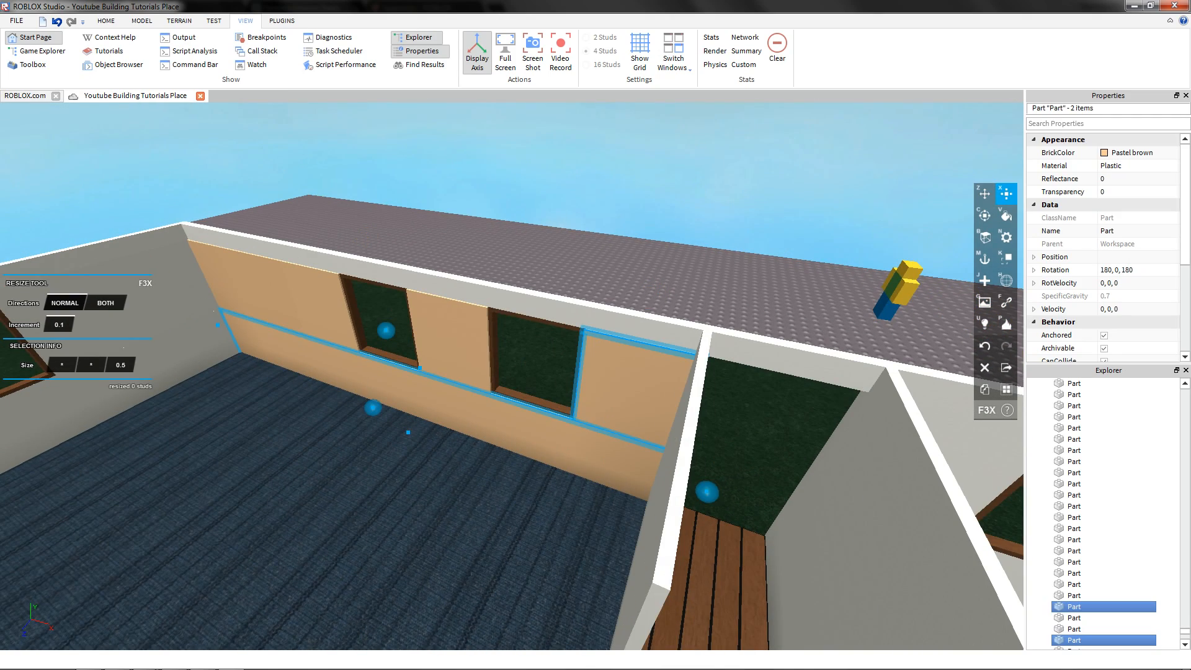
key("z")
left_click(534, 161)
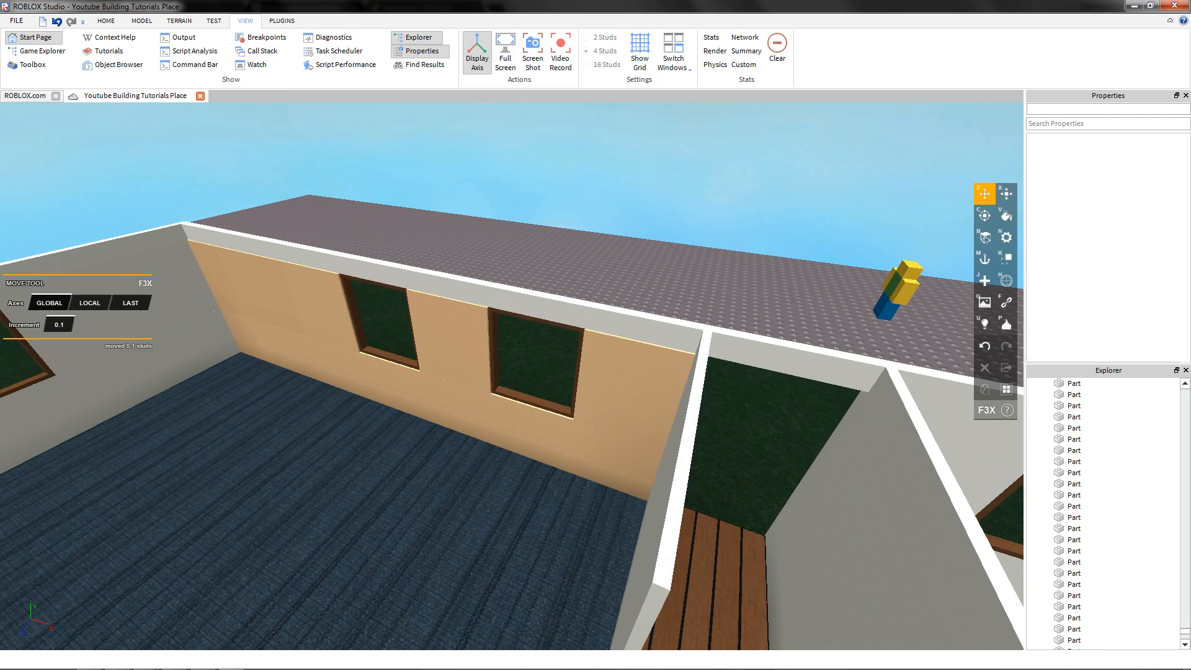
- Duplicate the four segments of the end wall spanning the blue-carpeted and orange-planked rooms and move the copies 0.1 studs inward
key("s")
right_click_drag(472, 347, 816, 297)
key("a")
key("s")
key("a")
key("w")
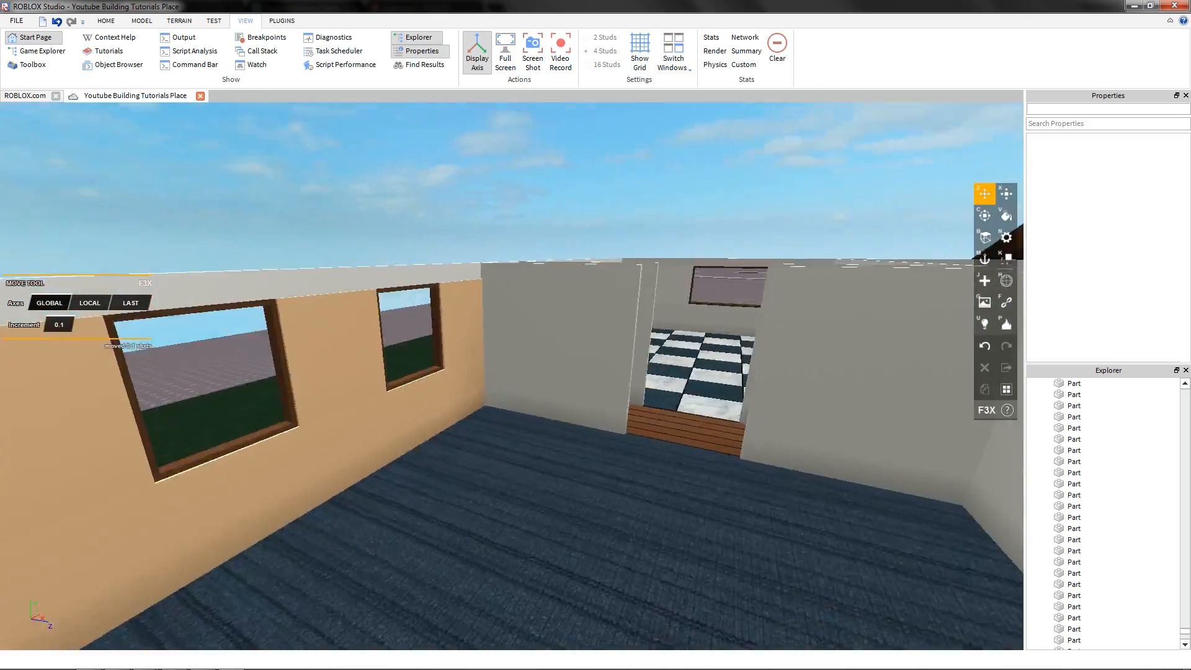
key("s")
right_click_drag(620, 311, 459, 348)
key("w")
left_click(428, 285)
key("s")
key("d")
right_click_drag(428, 285, 292, 276)
key("s")
key("a")
key("w")
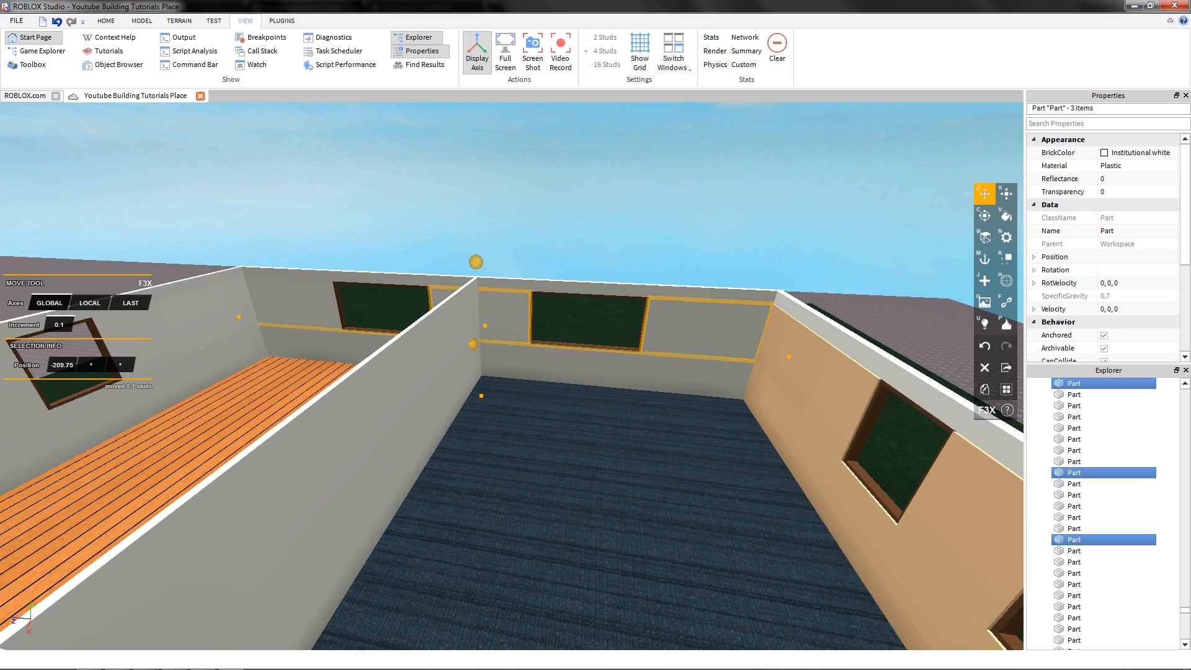
left_click(295, 303, "shift")
key("w")
right_click_drag(295, 303, 280, 353)
key("w")
left_click_drag(447, 254, 446, 256)
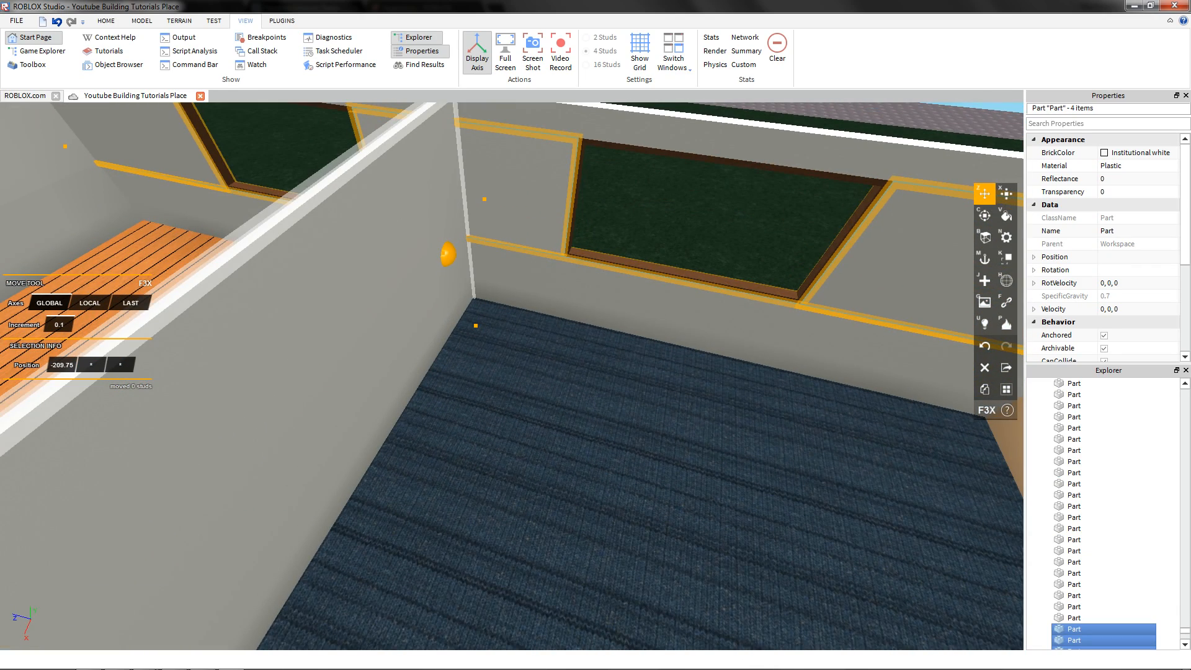
right_click_drag(446, 255, 496, 217)
key("s")
- Paint the four duplicated end-wall segments Pastel brown and clear the selection
key("x")
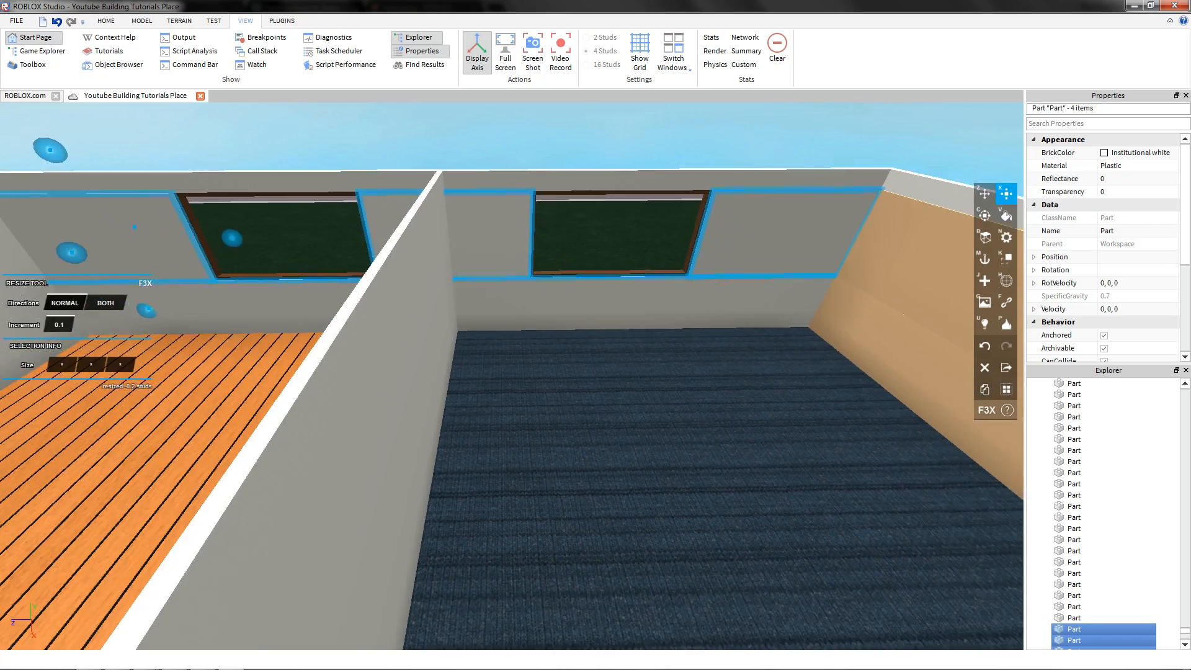
key("v")
key("a")
left_click(12, 329)
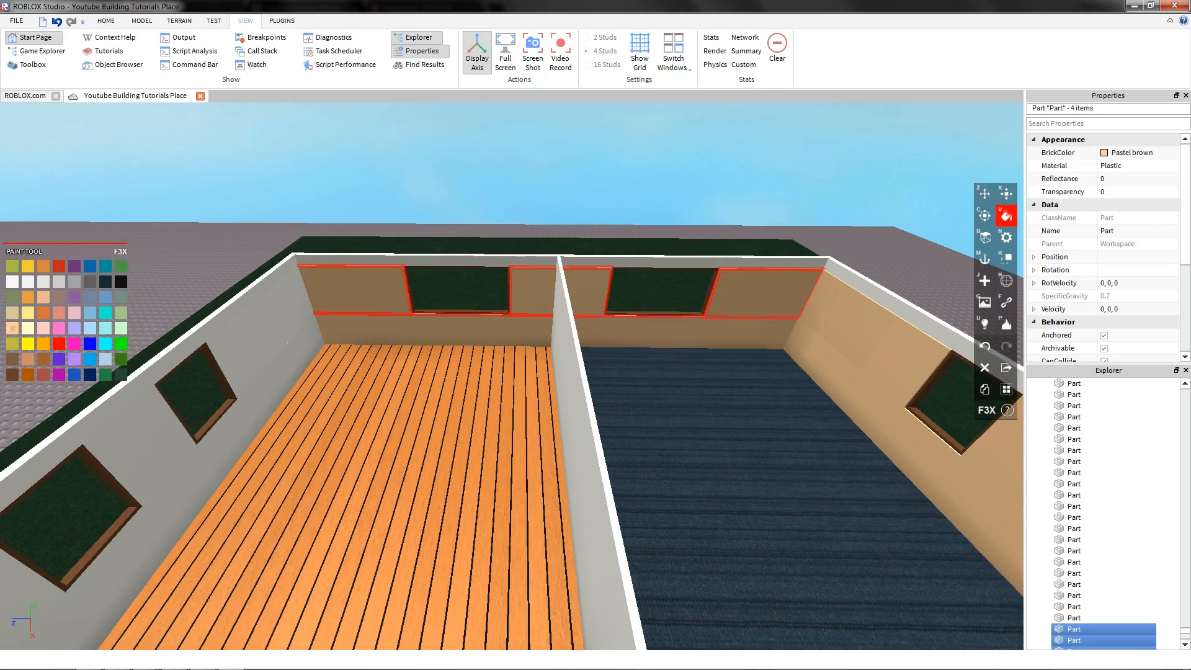
key("z")
left_click(261, 199)
- Duplicate the eight segments of the long window wall along the orange-planked and brown-floored rooms and move the copies 0.1 studs inward
right_click_drag(515, 372, 298, 335)
key("d")
right_click_drag(516, 414, 546, 428)
left_click(508, 456)
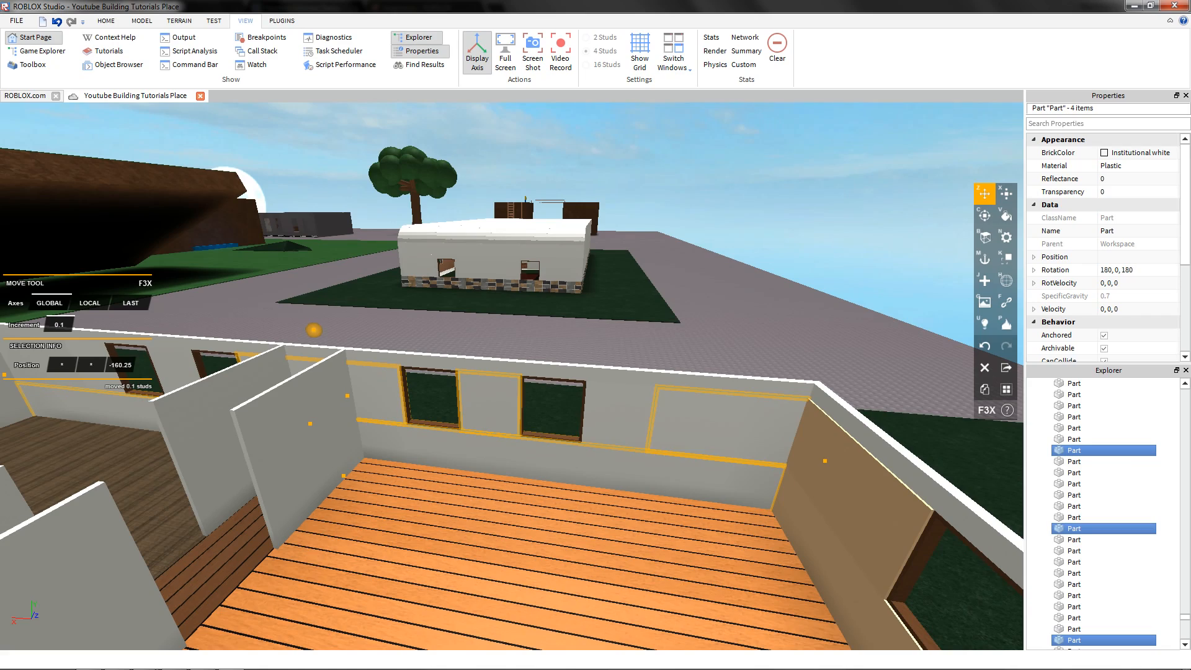
left_click(621, 416, "shift")
key("a")
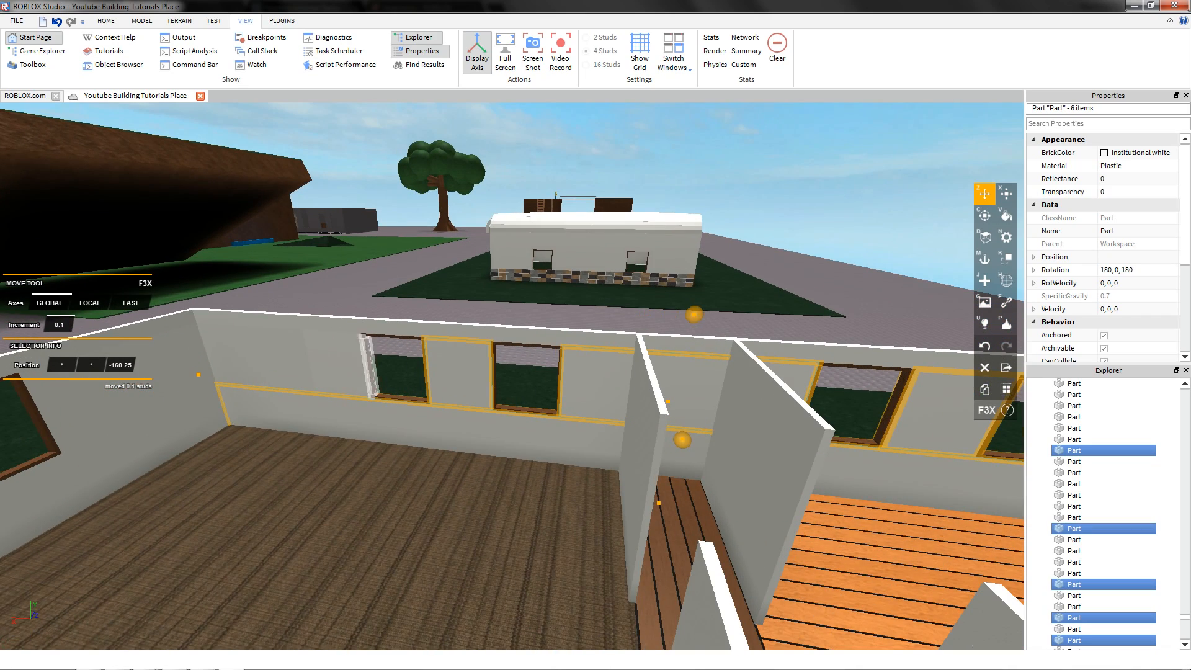
left_click(337, 365, "shift")
right_click_drag(636, 434, 633, 471)
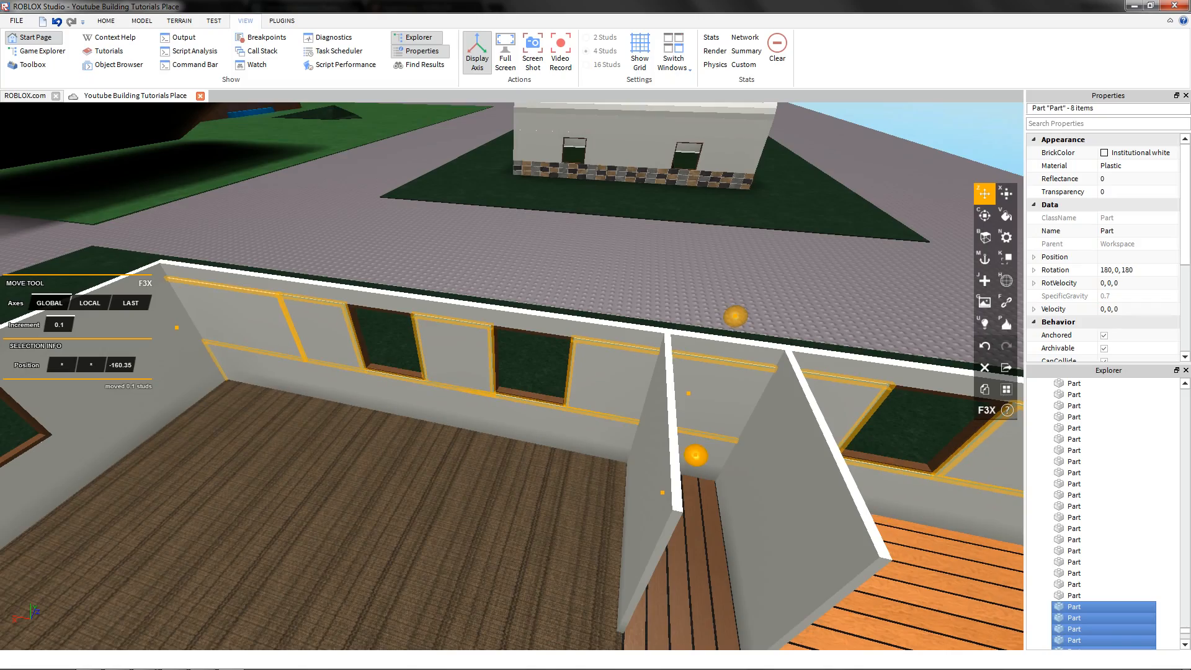
- Paint the eight duplicated long-wall segments Pastel brown
key("v")
key("s")
left_click(13, 328)
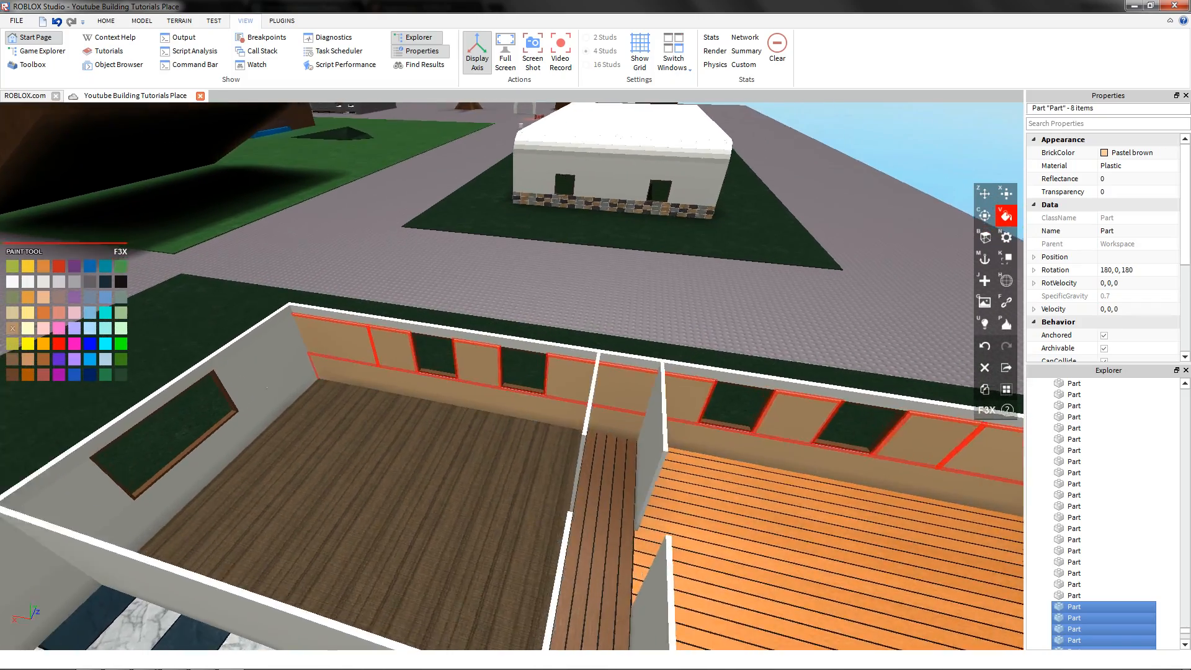
- Resize the eight brown long-wall segments to a thickness of 0.2 studs and clear the selection
key("x")
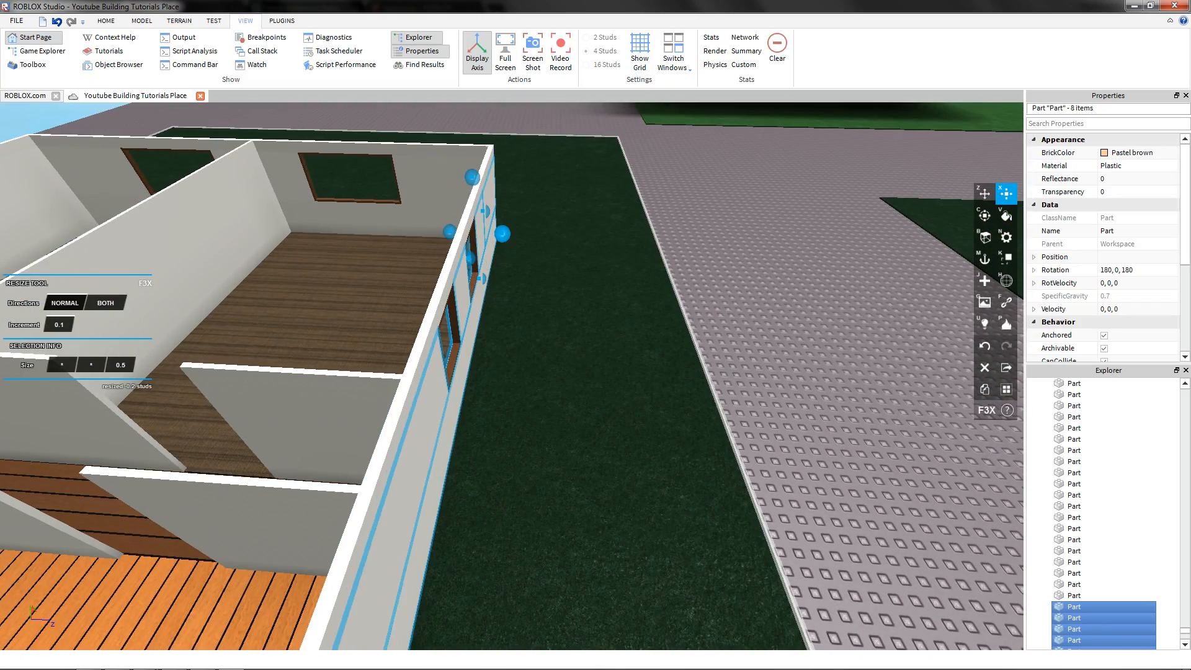
key("s")
right_click_drag(512, 376, 186, 304)
key("d")
key("d")
key("d")
key("d")
key("s")
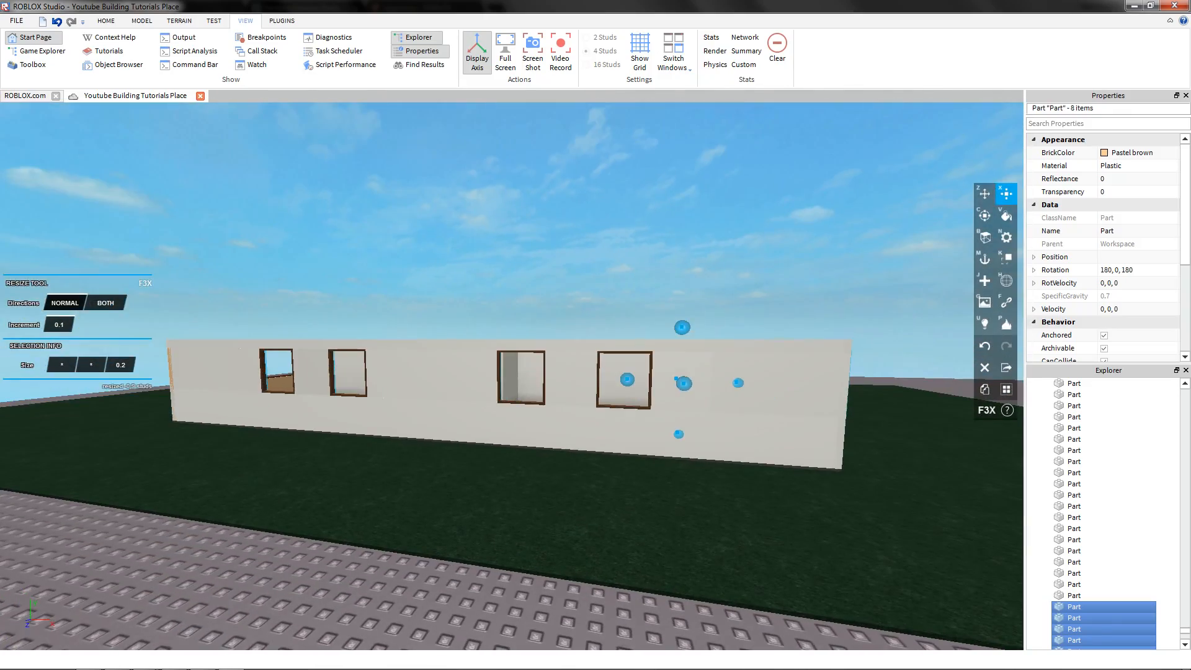
key("z")
key("shift+r")
- Duplicate the four segments of the end wall spanning the marble and brown-floored rooms and move the copies 0.1 studs inward
key("d")
right_click_drag(512, 341, 146, 392)
key("d")
key("s")
key("d")
key("w")
key("w")
left_click(267, 399)
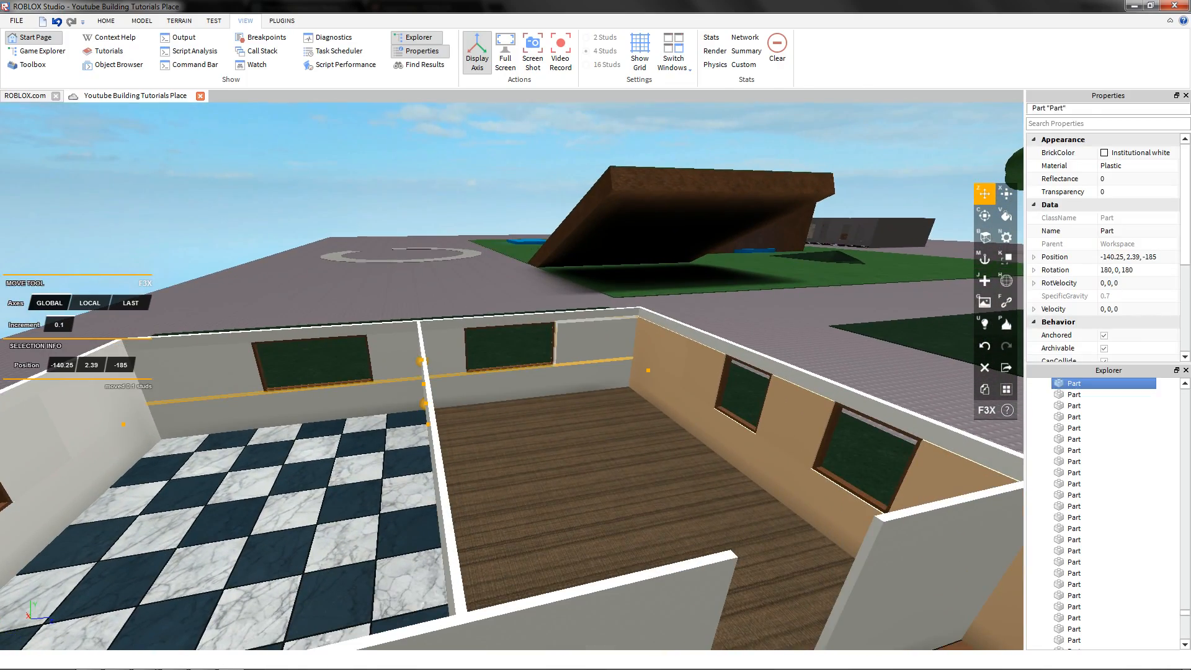
key("d")
right_click_drag(558, 348, 369, 344)
key("w")
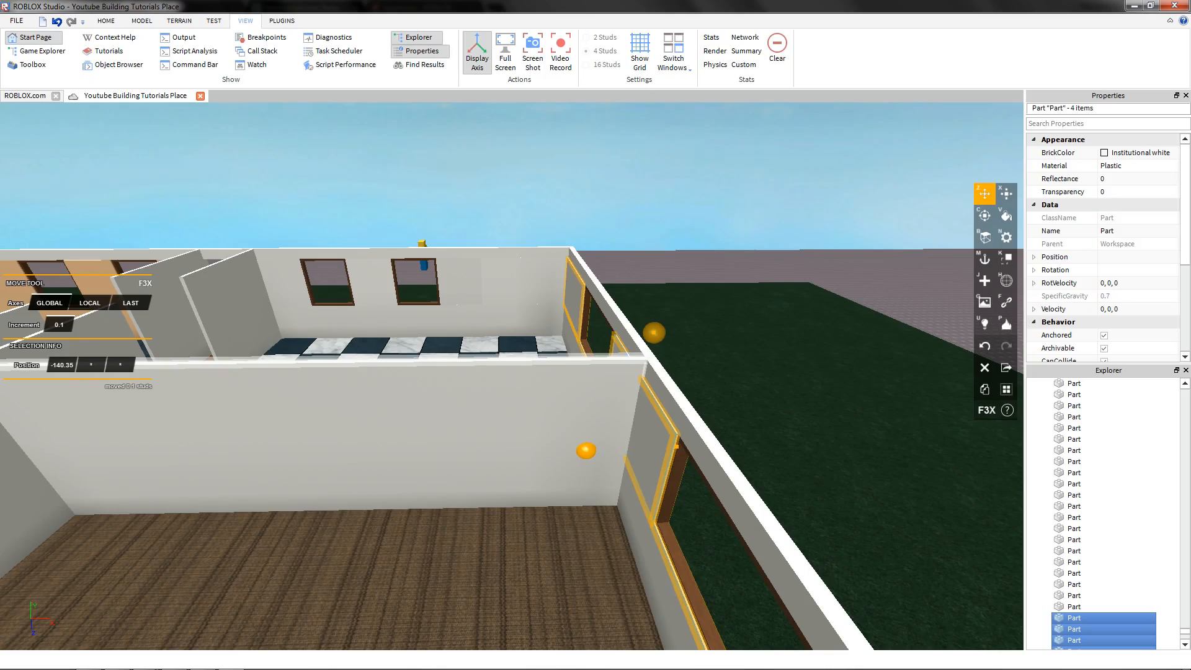
- Paint the four duplicated end-wall segments of the marble and brown-floored rooms Pastel brown and clear the selection
key("x")
key("s")
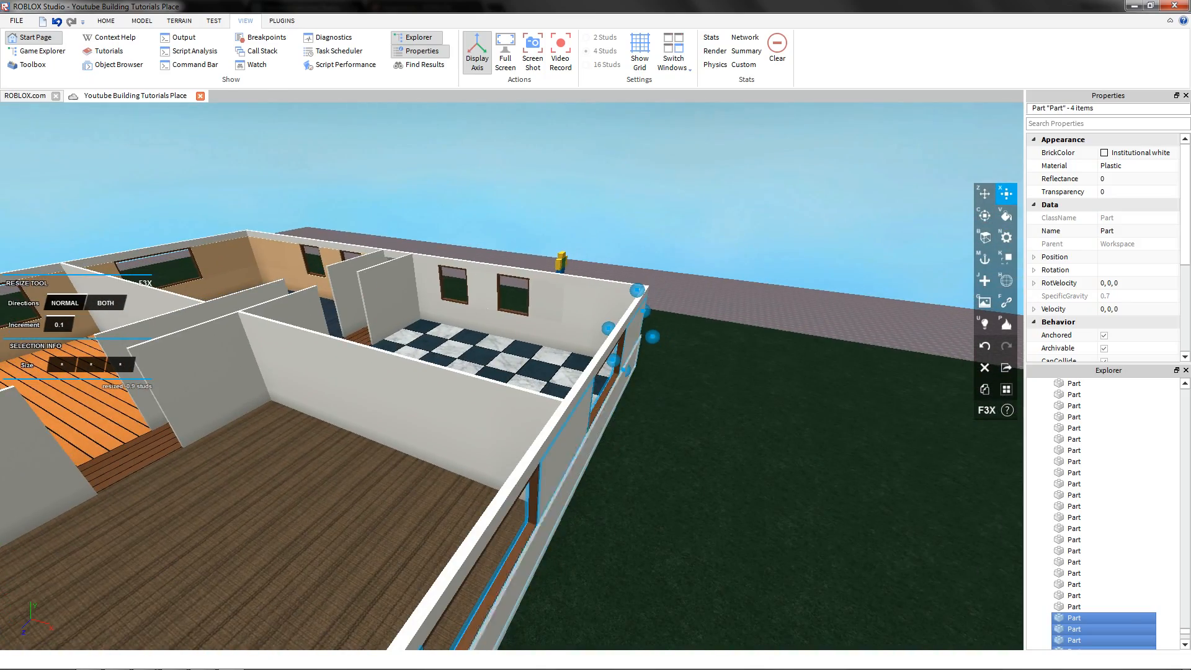
key("d")
right_click_drag(596, 372, 211, 322)
key("w")
key("v")
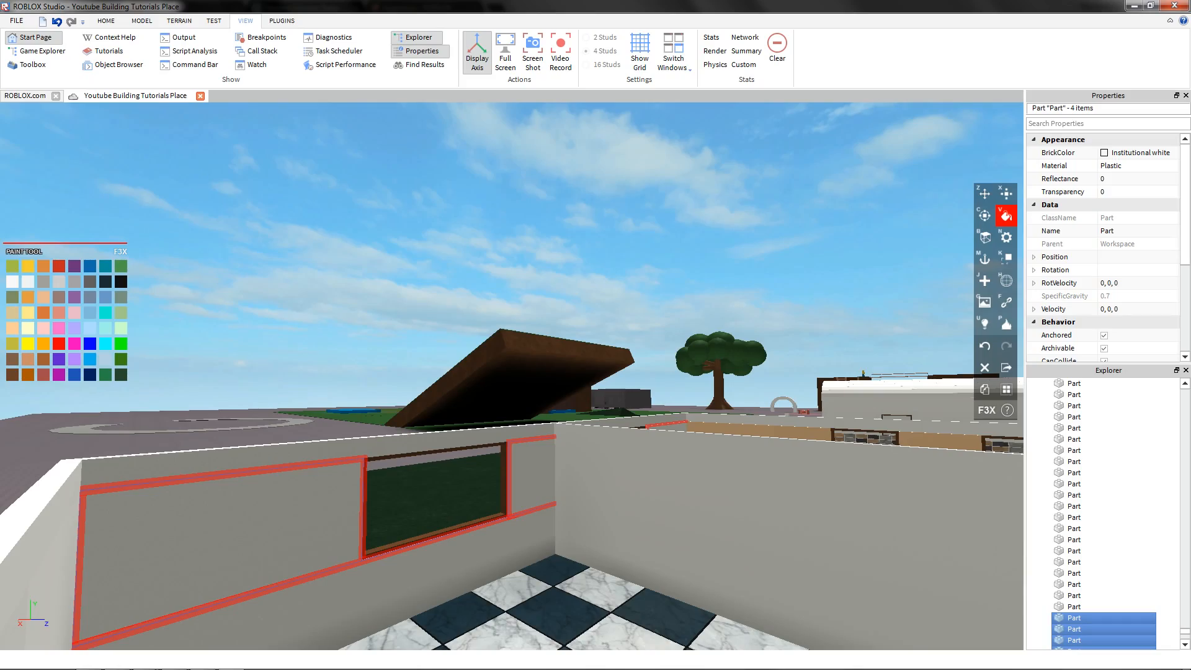
left_click(12, 328)
key("z")
key("shift+r")
- Duplicate the five segments of the marble room's long window wall and move the copies 0.1 studs inward
key("s")
mouse_move(397, 298)
right_mouse_down()
mouse_move(596, 397)
mouse_move(670, 394)
mouse_move(738, 366)
right_mouse_up()
key("a")
key("w")
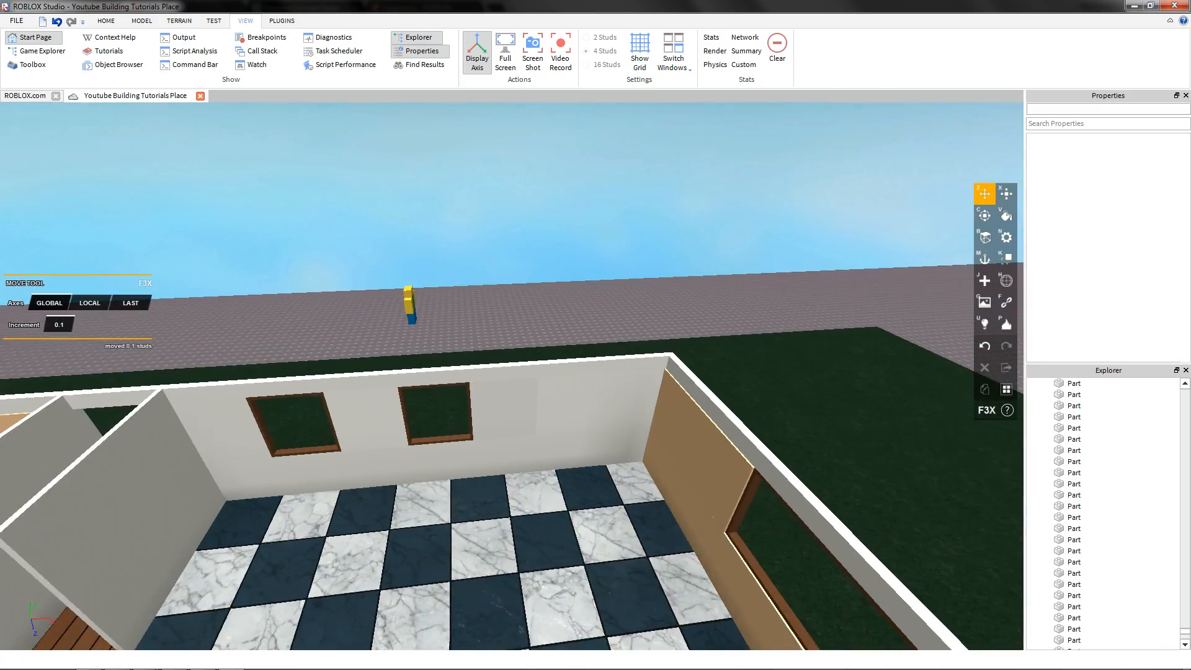
left_click(504, 415)
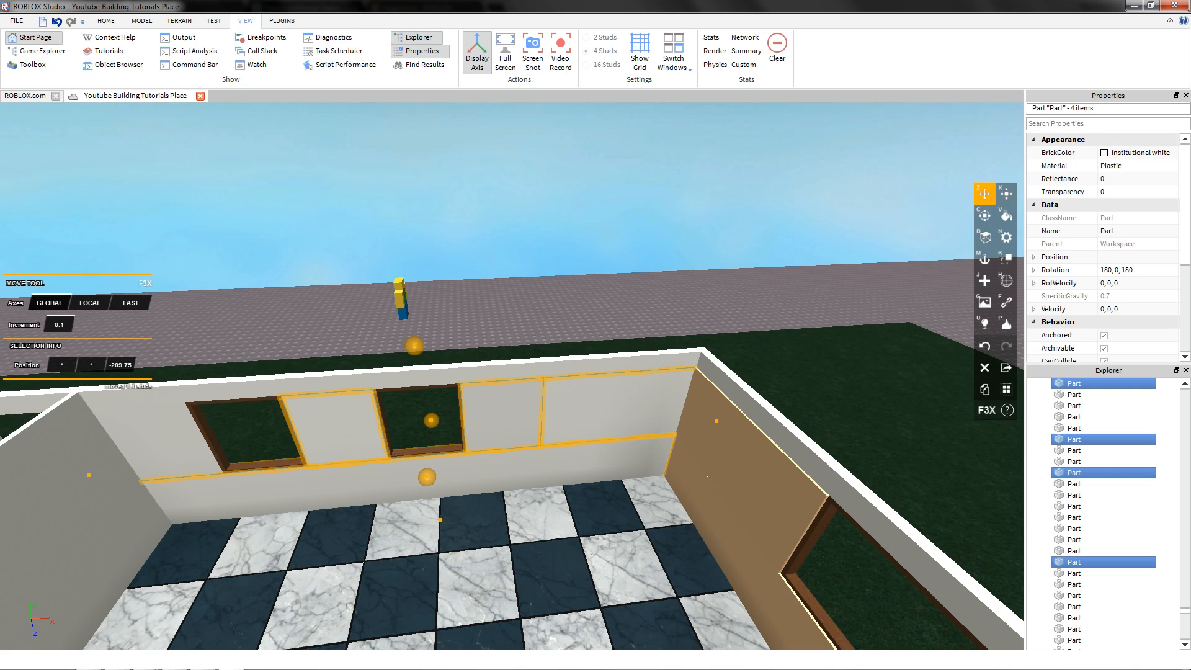
left_click(179, 434, "shift")
right_click_drag(186, 432, 177, 429)
key("d")
key("shift+c")
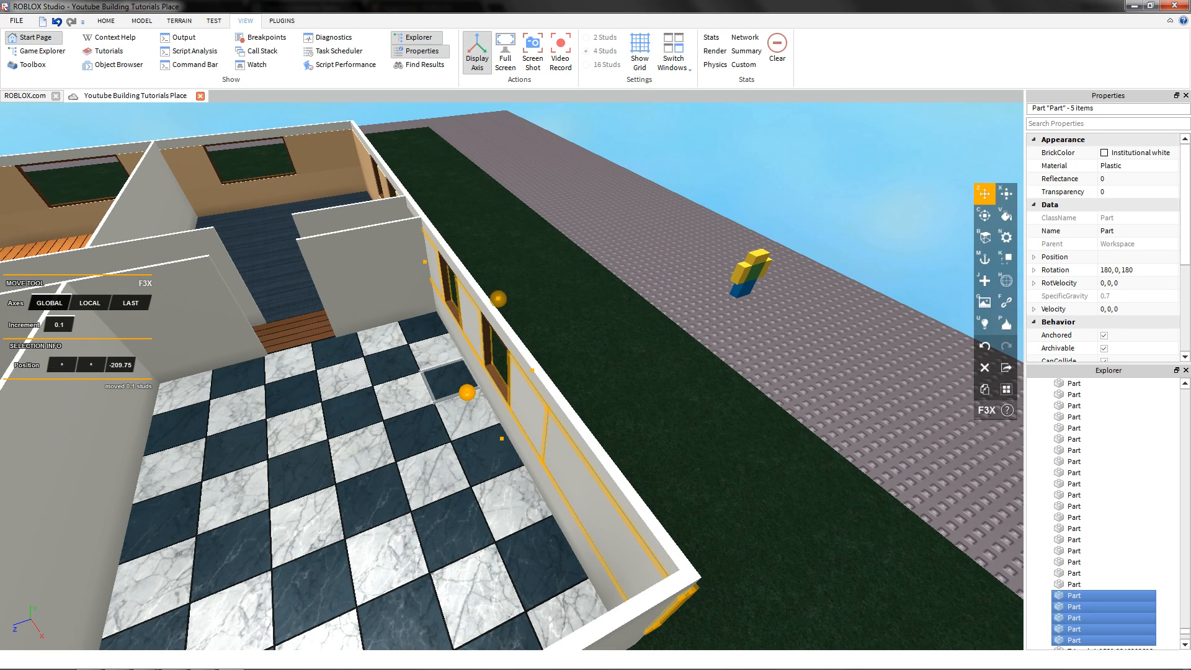
left_click_drag(467, 392, 462, 394)
- Paint the five duplicated window-wall segments of the marble room Pastel brown and clear the selection
right_click_drag(458, 383, 546, 341)
key("a")
key("v")
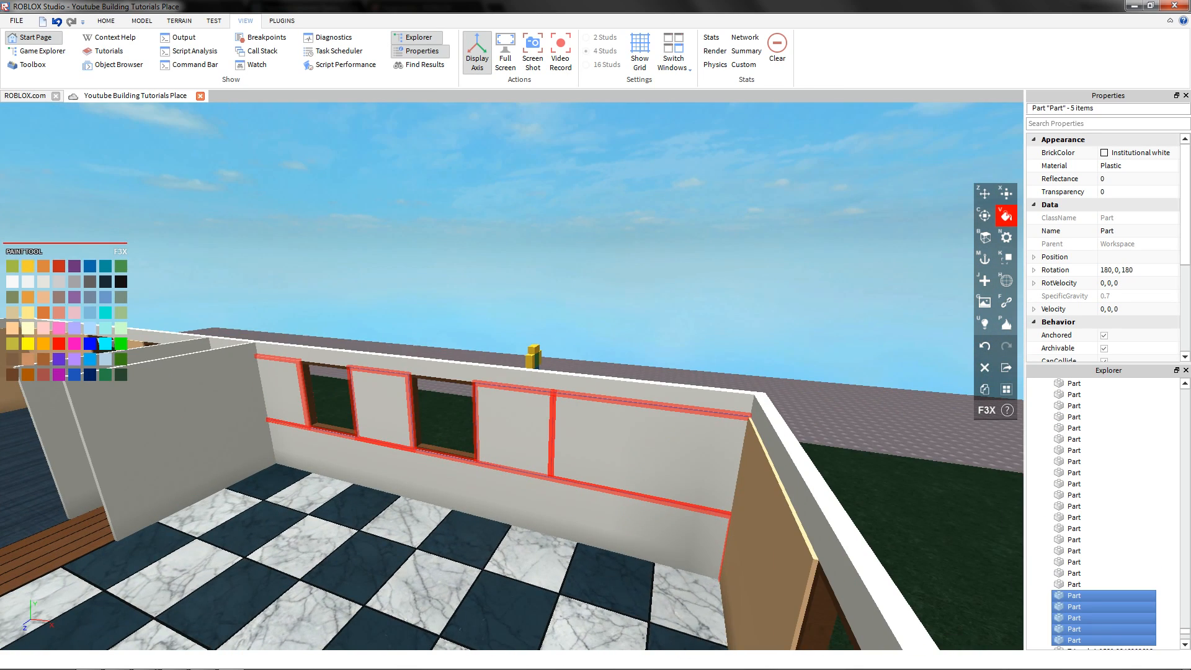
left_click(13, 328)
key("z")
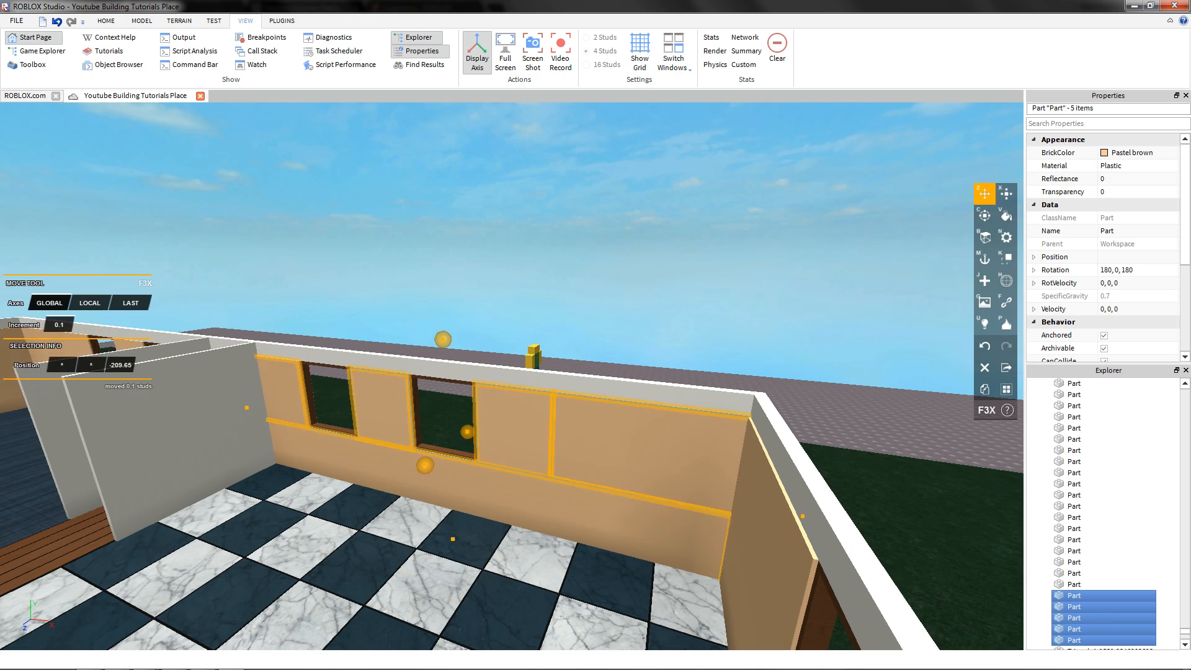
right_click_drag(451, 538, 559, 533)
key("a")
key("shift+r")
- Resize the hallway-side segment and the lower strip of the marble room's brown window wall
left_click(400, 450)
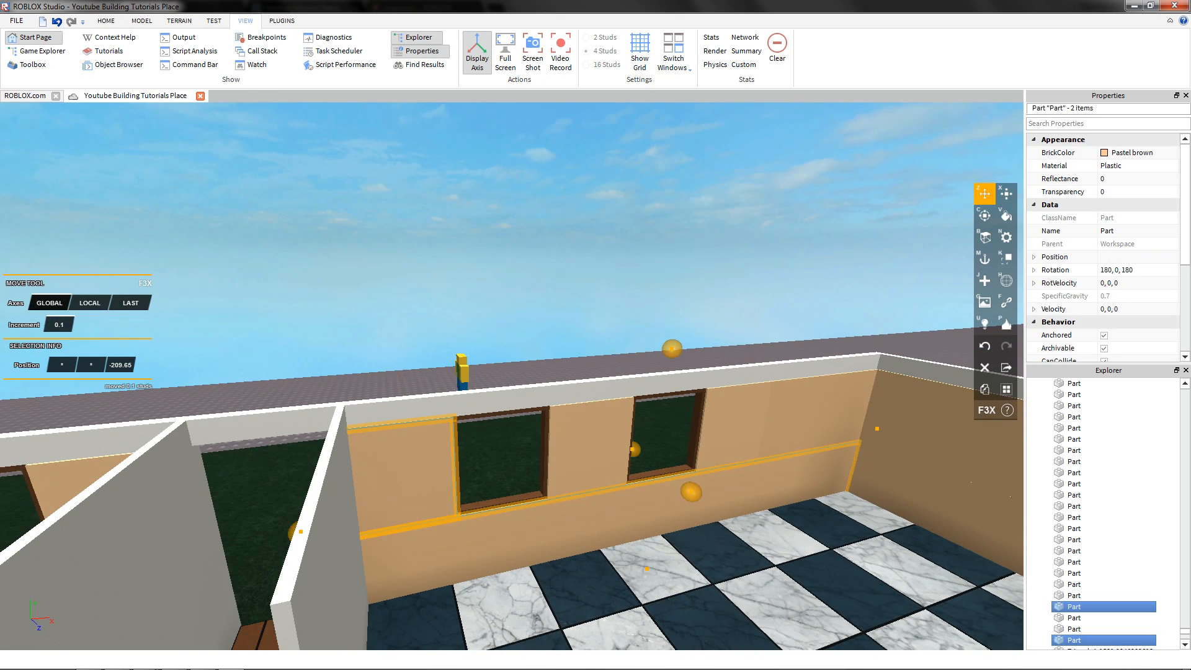
key("x")
right_click_drag(459, 539, 559, 509)
key("a")
key("z")
right_click_drag(720, 477, 596, 471)
key("shift+r")
- Duplicate the long beam on top of the outer wall by the marble and blue-carpeted rooms and move the copy 0.1 studs inward
key("a")
key("s")
left_click(546, 386)
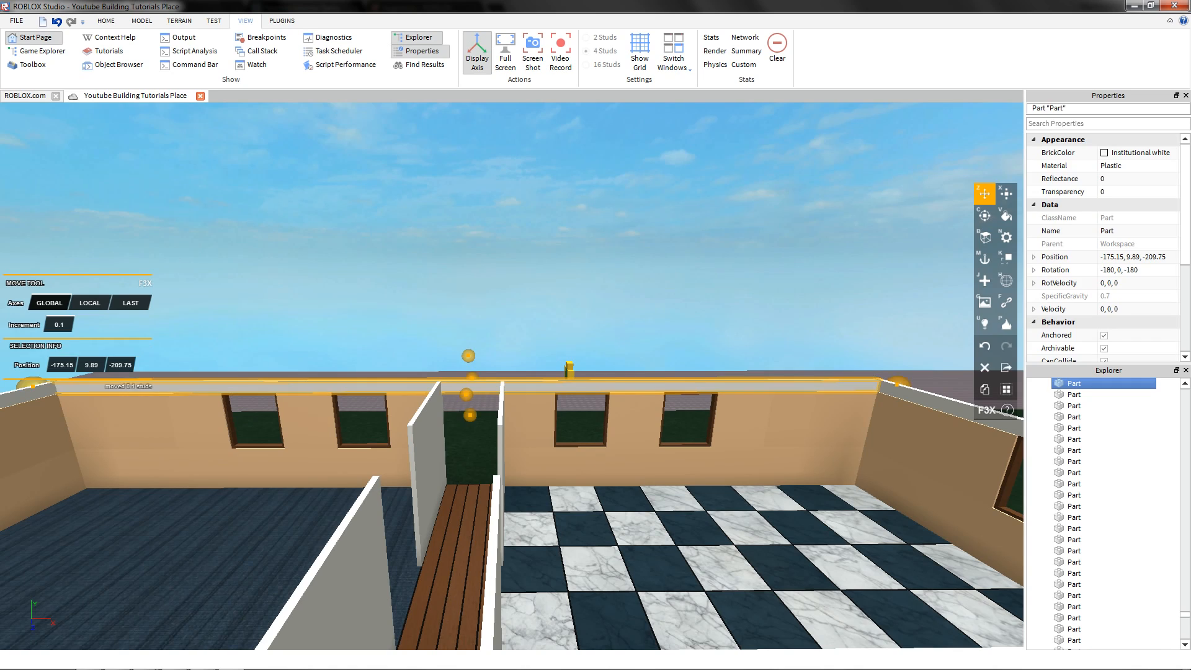
right_click_drag(546, 397, 518, 412)
key("d")
left_click_drag(521, 377, 521, 380)
- Resize the duplicated top beam to a thickness of 0.2 studs and paint it Pastel brown
key("x")
key("d")
right_click_drag(596, 397, 550, 380)
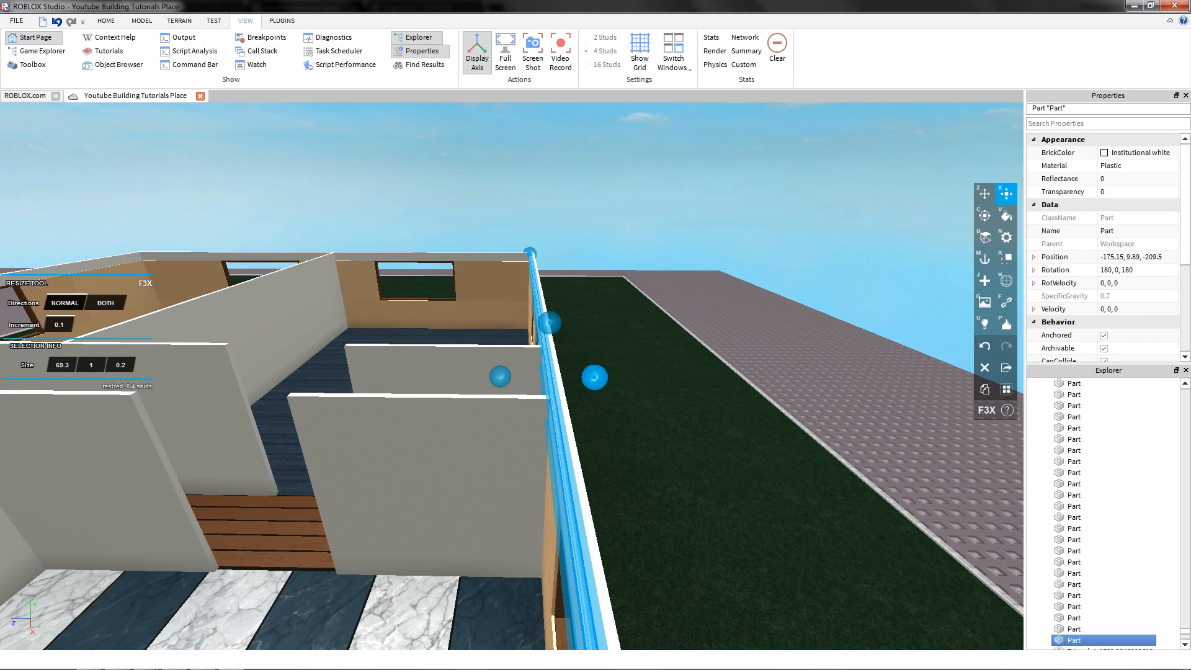
key("v")
key("z")
key("shift+r")
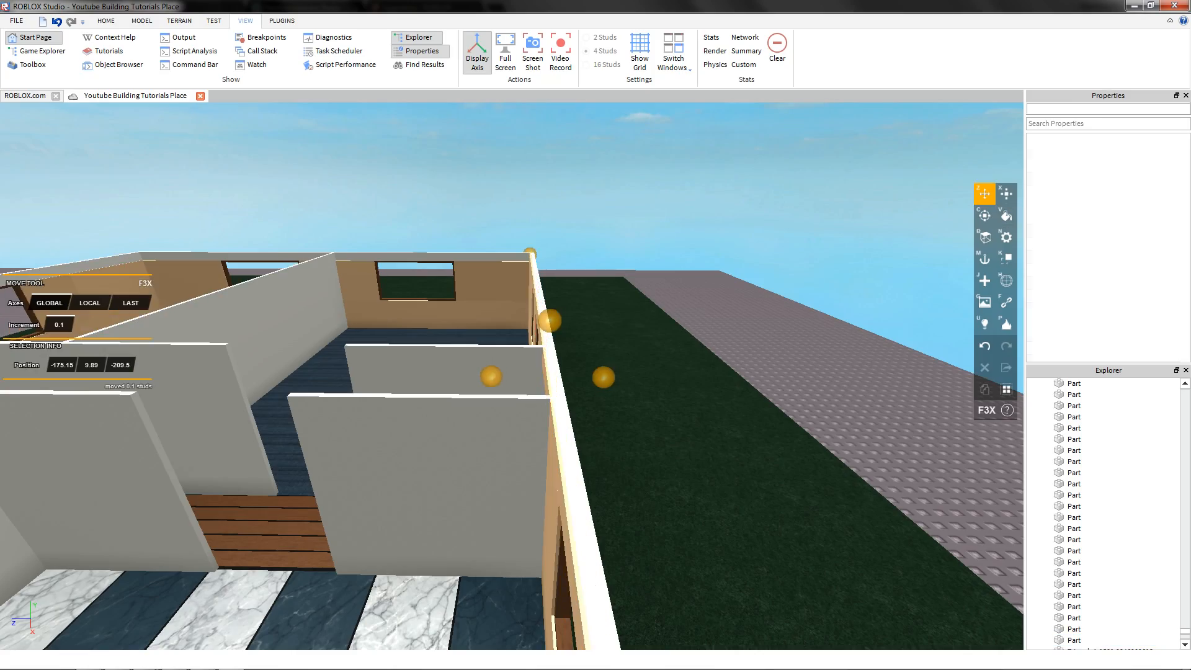
- Shorten the brown lower strip of the marble and brown-floored rooms' end wall to 48.4 studs at its end protruding through the outer wall
key("w")
mouse_move(558, 384)
right_mouse_down()
mouse_move(490, 366)
mouse_move(732, 421)
mouse_move(863, 403)
mouse_move(627, 440)
mouse_move(601, 437)
mouse_move(577, 397)
right_mouse_up()
key("s")
key("a")
key("w")
left_click(484, 338)
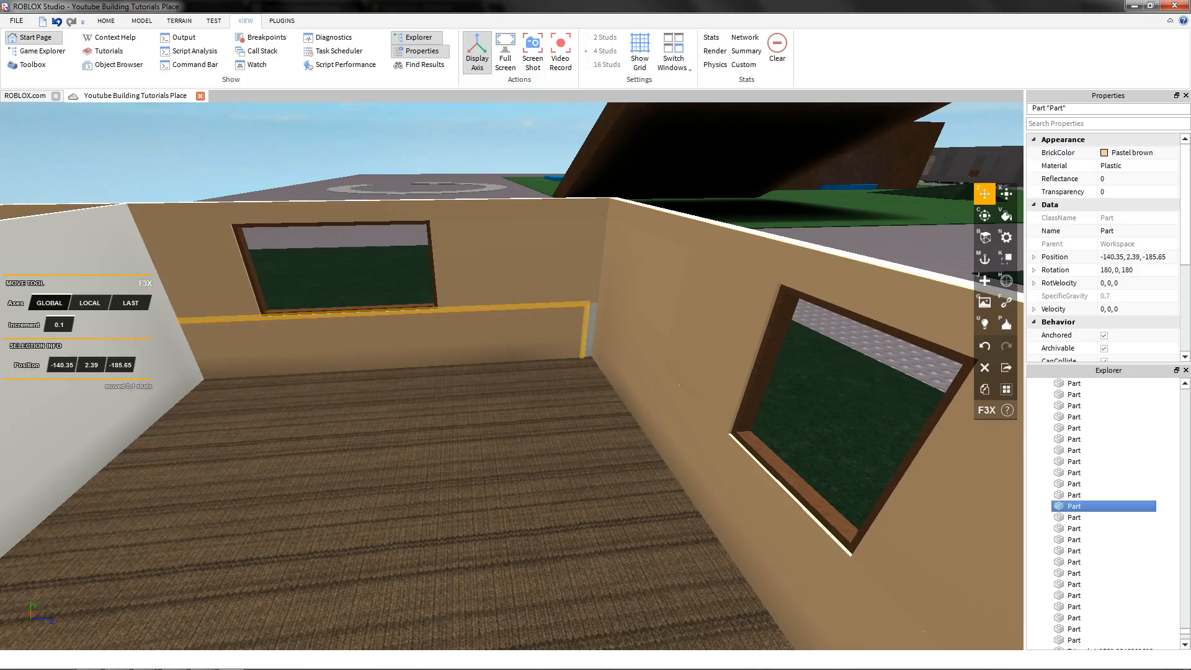
key("s")
right_click_drag(497, 347, 577, 403)
key("a")
key("x")
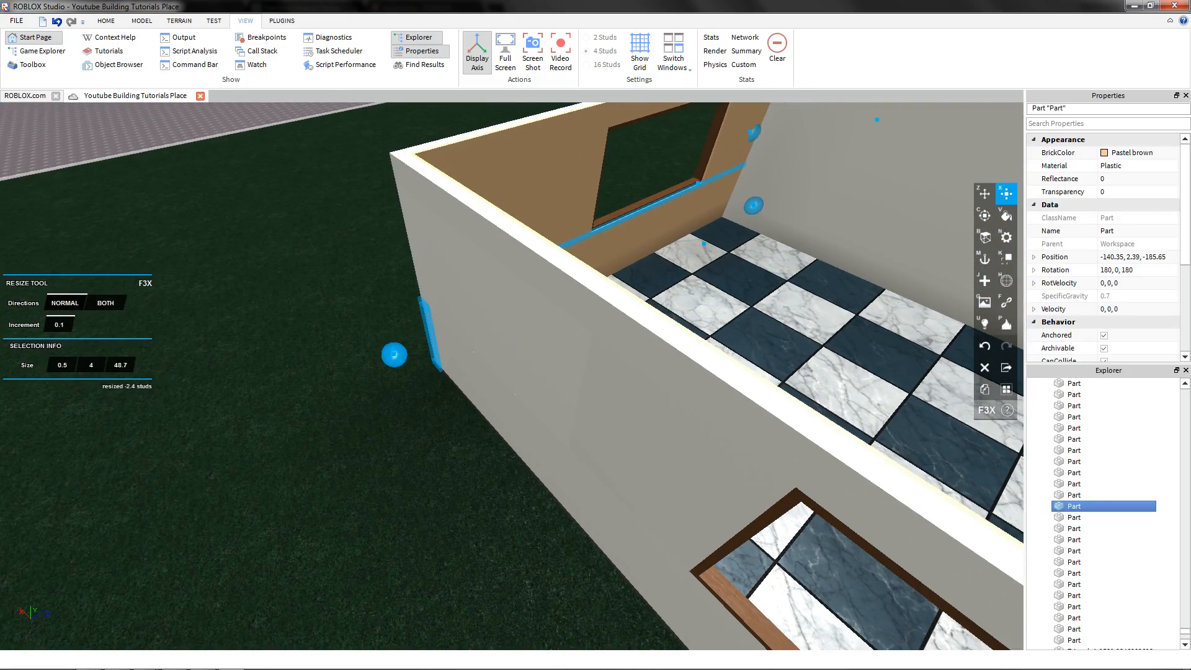
left_click_drag(402, 351, 398, 353)
key("d")
right_click_drag(398, 354, 323, 304)
key("w")
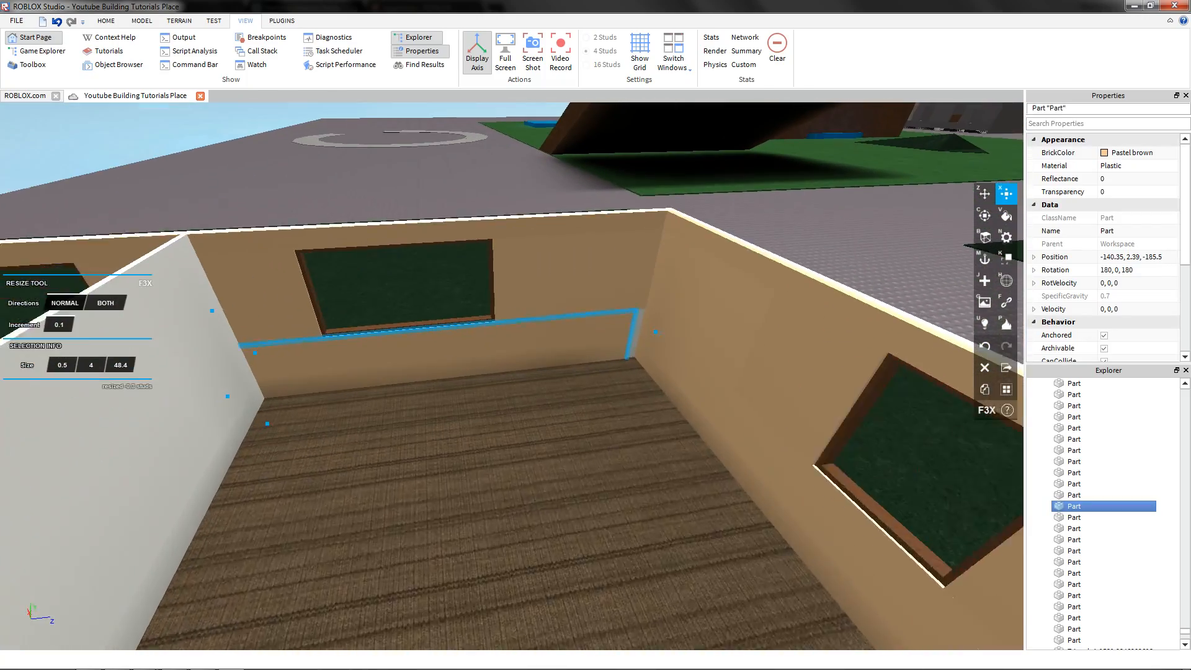
- Clear the selection and examine the brown outer walls and white partitions of all rooms from above
key("s")
right_click_drag(497, 334, 273, 353)
key("z")
left_click(434, 198)
right_click_drag(434, 198, 298, 198)
key("d")
key("d")
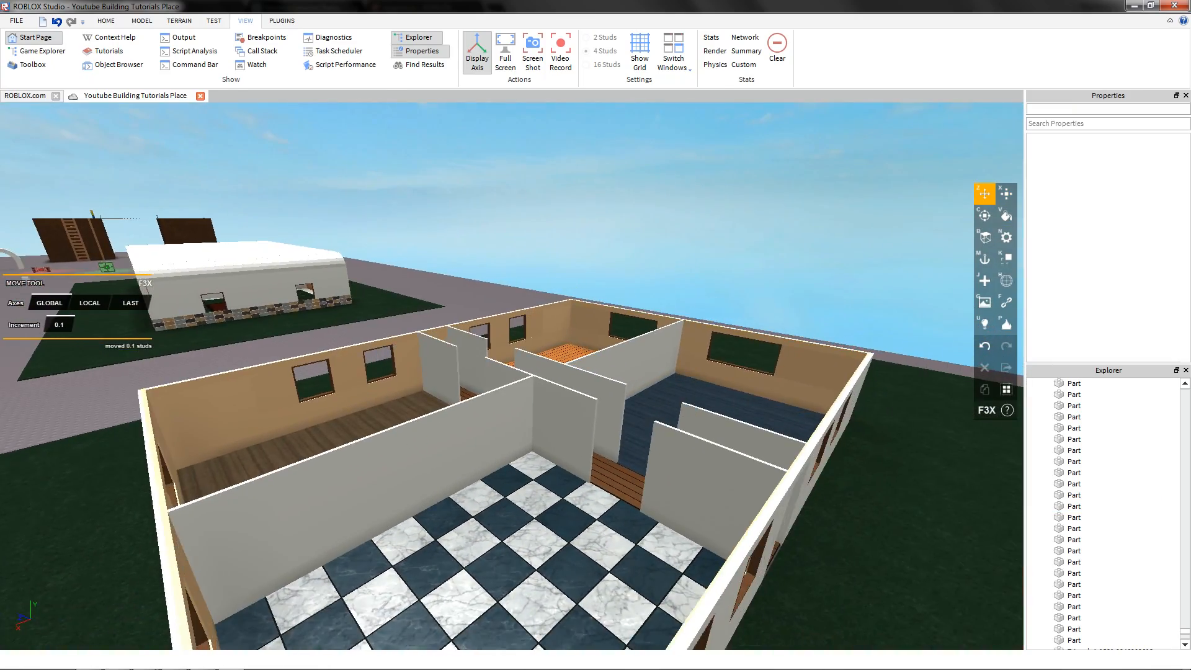
key("d")
right_click_drag(527, 397, 564, 428)
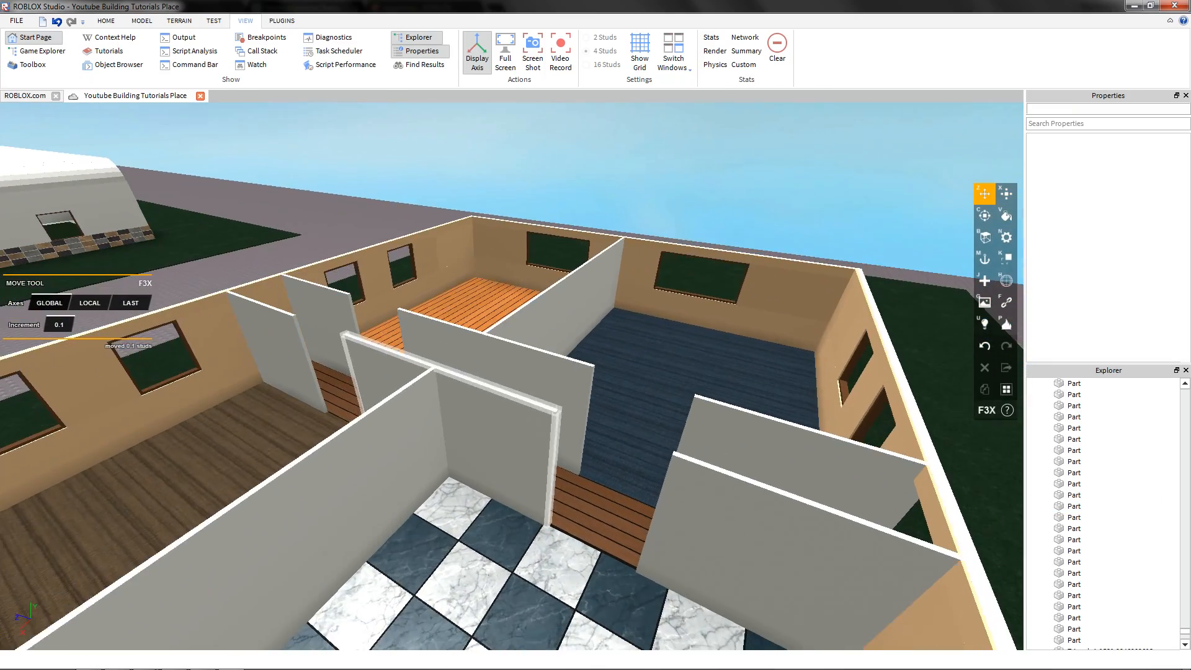
key("d")
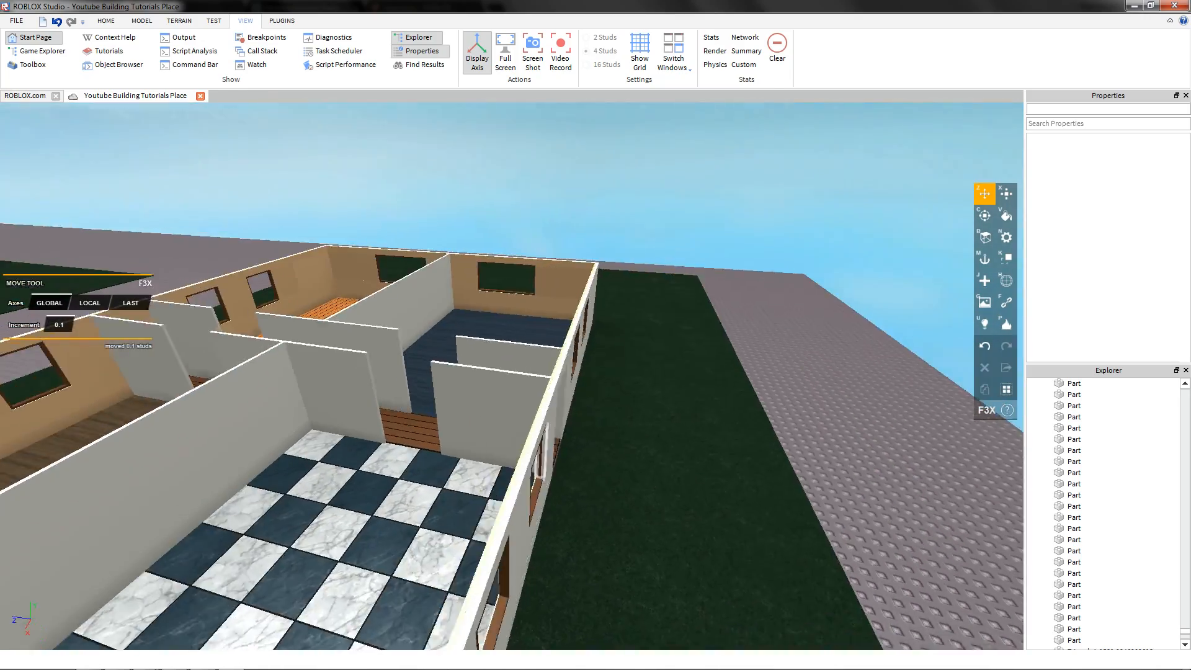
- Duplicate the white partition between the hallway and marble room near the doorway and move the copy 0.2 studs toward the marble room
key("a")
left_click(586, 435)
right_click_drag(586, 435, 701, 437)
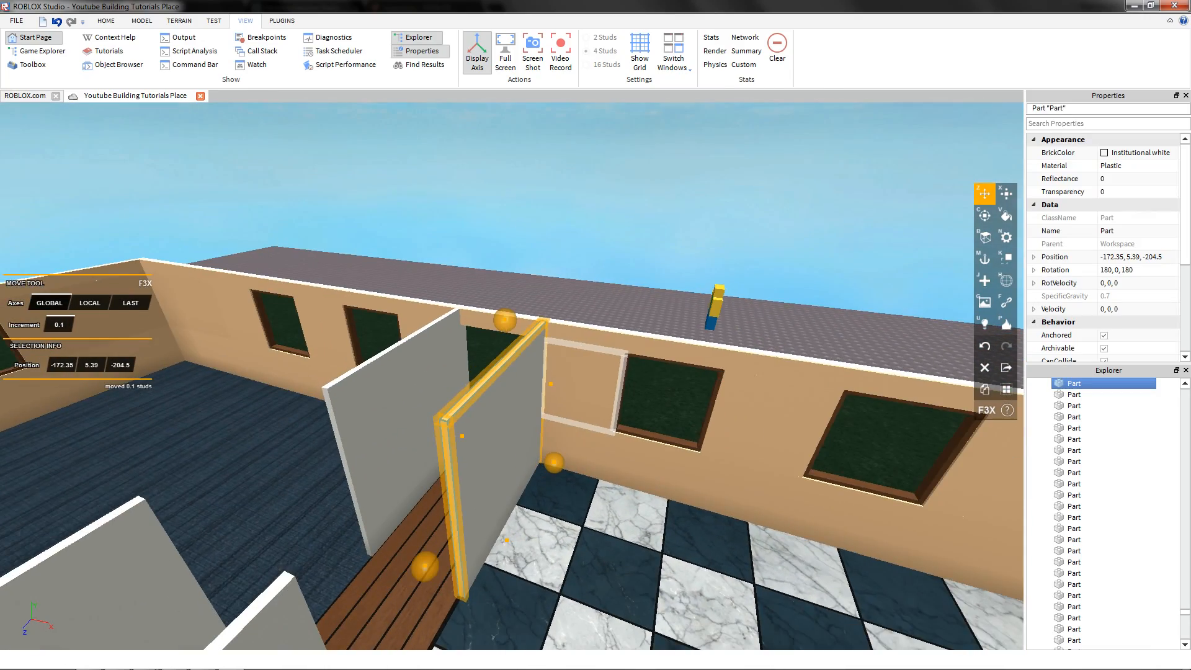
scroll(583, 386, "up", 2)
key("shift+c")
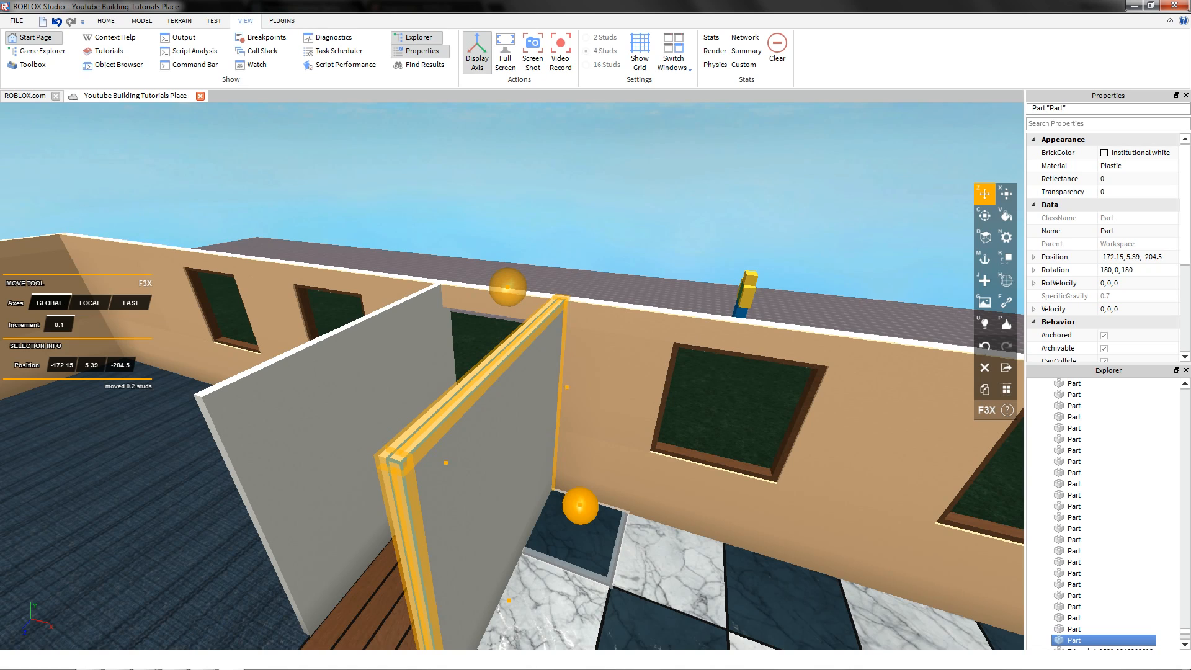
- Resize the duplicated hallway partition to a thickness of 0.3 studs
key("x")
left_click_drag(529, 468, 541, 473)
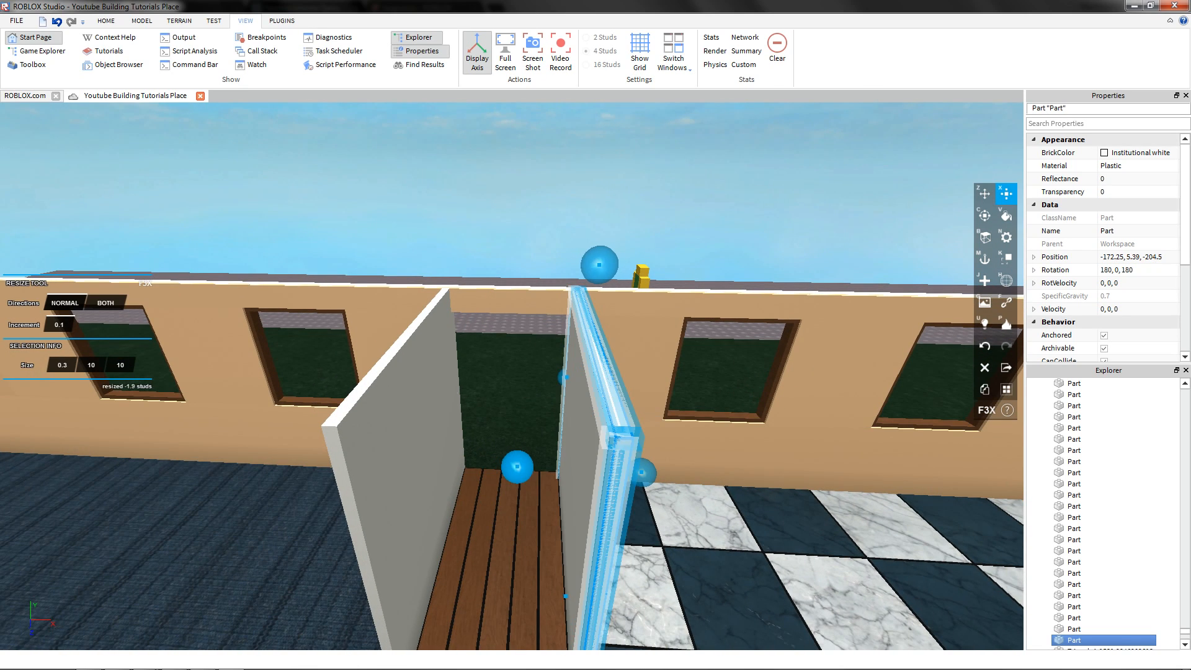
- Resize both faces of the duplicated hallway partition to sit 0.1 studs closer to the marble room at 0.3 studs thick
right_click_drag(533, 434, 608, 393)
right_click_drag(558, 442, 497, 512)
left_click_drag(536, 461, 614, 462)
left_click_drag(535, 461, 608, 463)
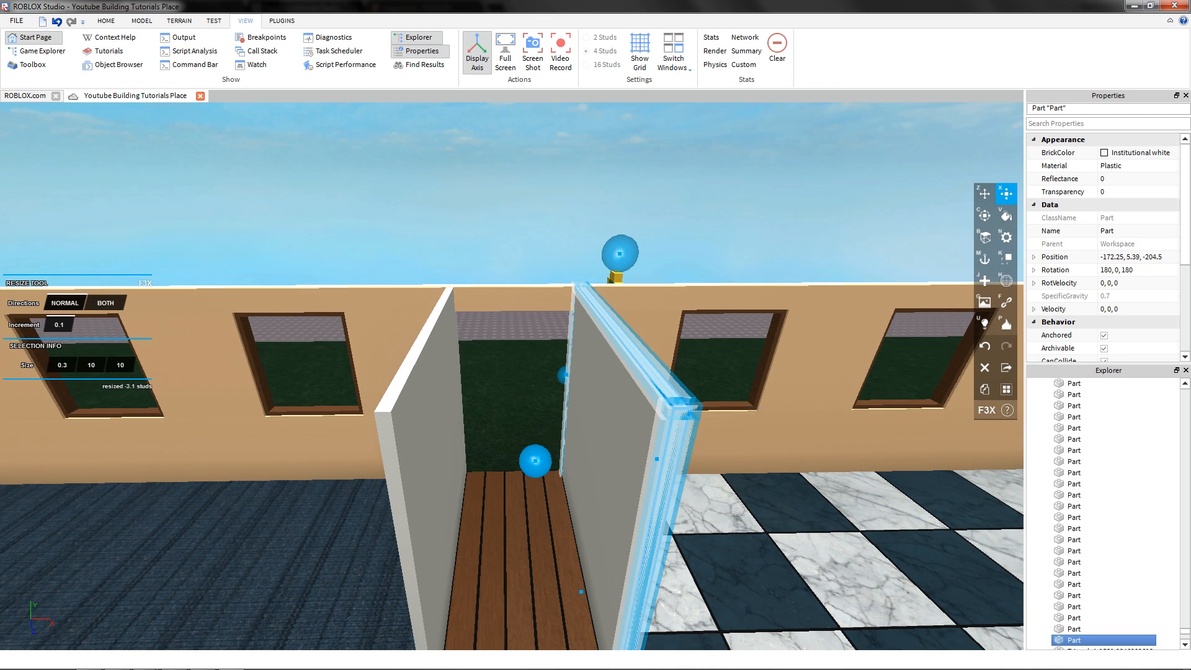
right_click_drag(608, 462, 521, 487)
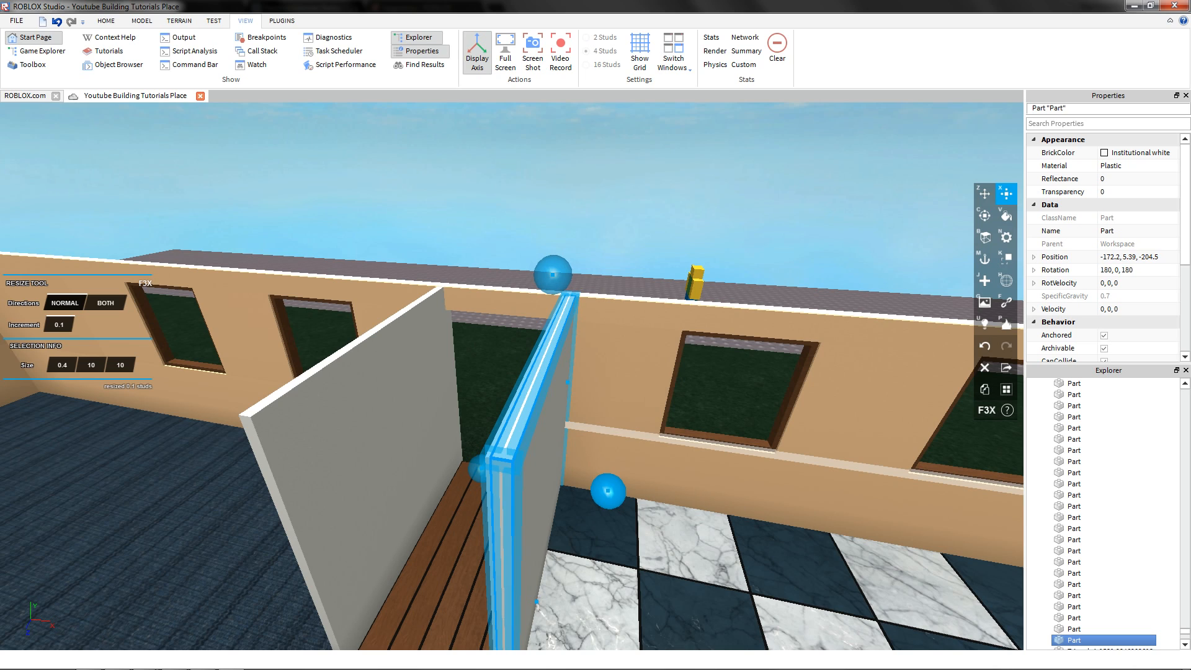
left_click_drag(481, 468, 473, 469)
right_click_drag(473, 469, 528, 462)
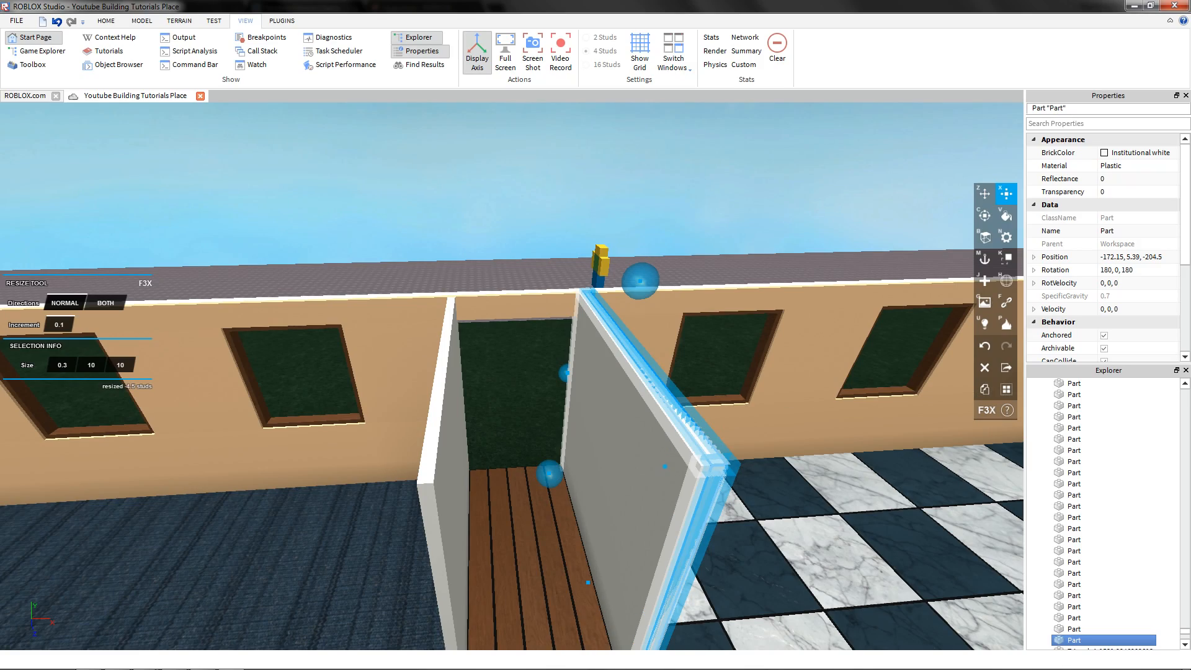
- Examine the brown inner walls and partitions of all rooms from inside, outside and above the house
key("s")
key("d")
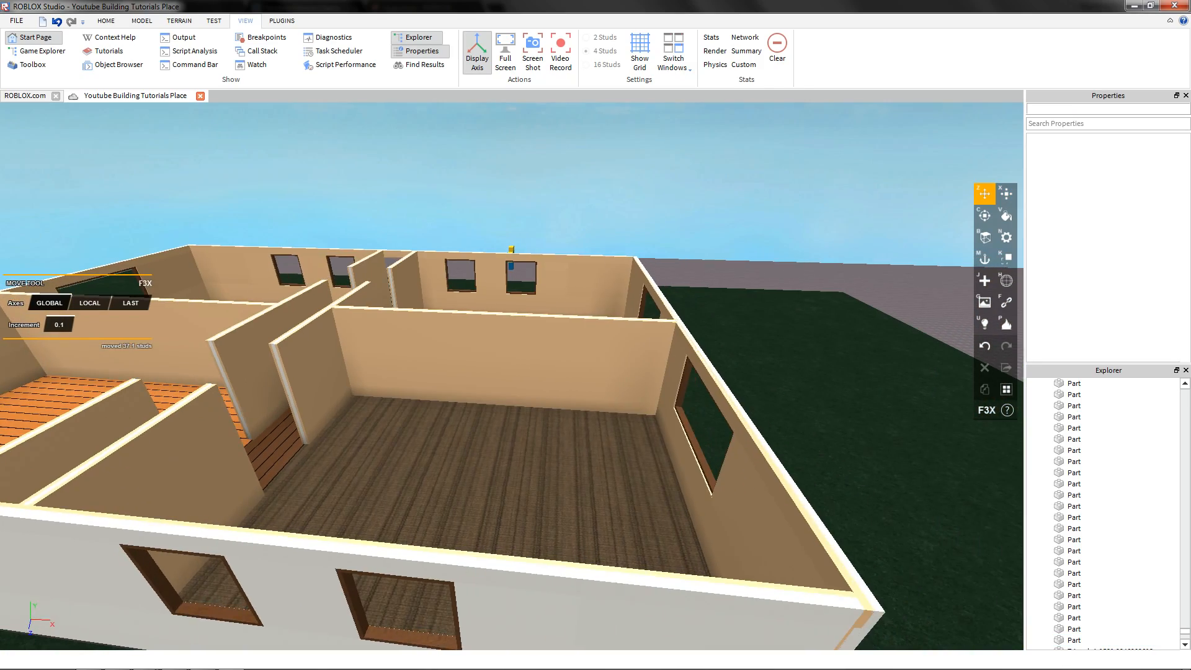
right_click_drag(620, 347, 298, 348)
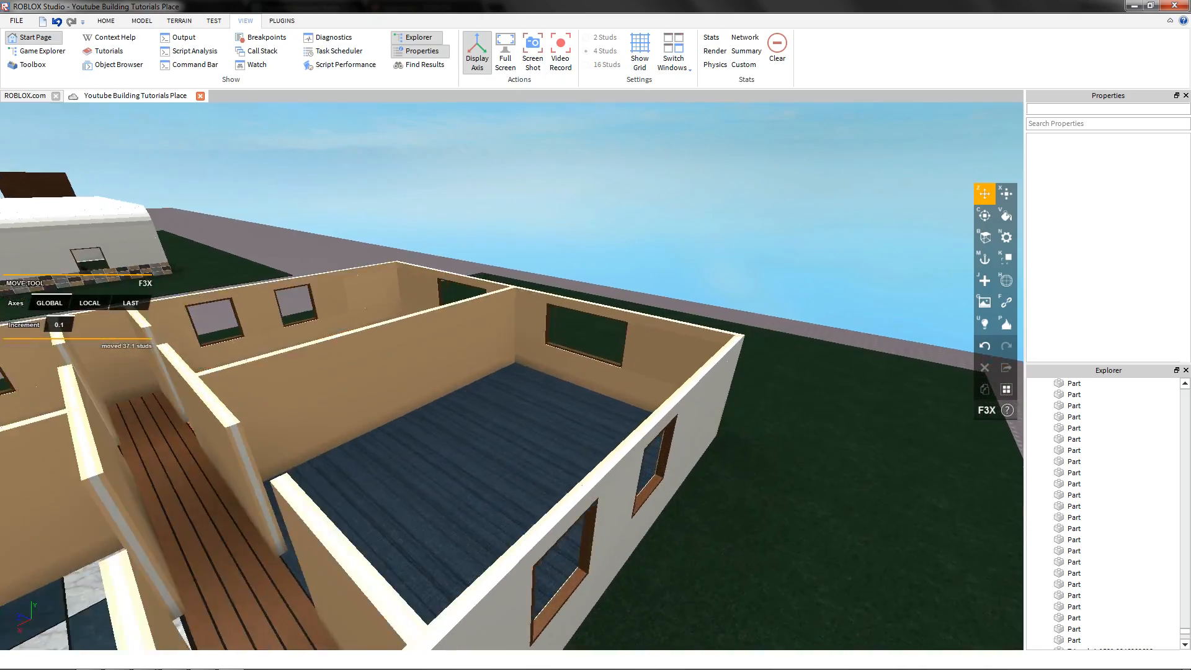
right_click_drag(620, 359, 385, 350)
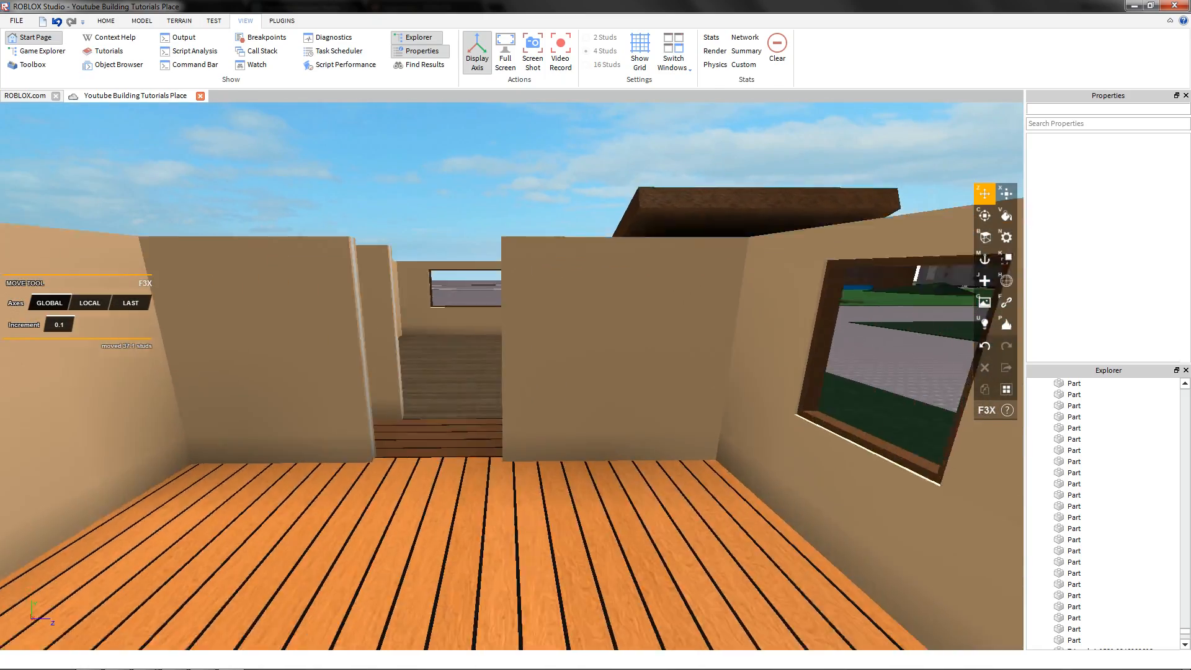
right_click_drag(621, 360, 347, 385)
right_click_drag(527, 347, 528, 422)
key("w")
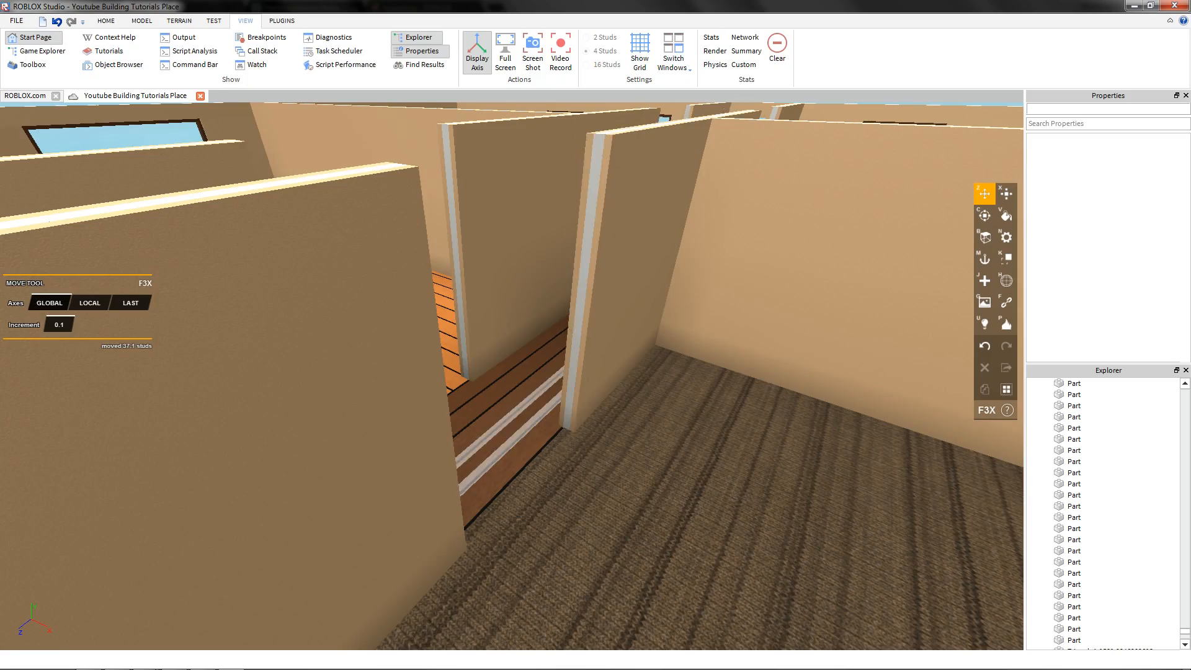
right_click_drag(527, 378, 506, 372)
key("s")
right_click_drag(533, 416, 422, 410)
key("d")
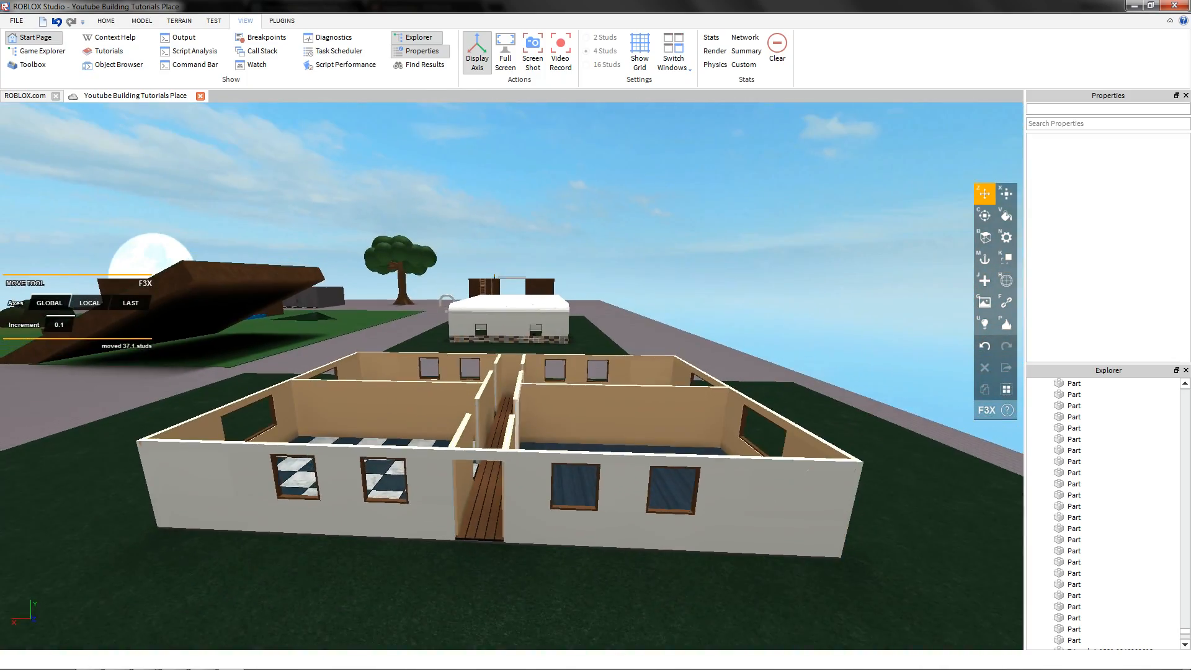
key("d")
right_click_drag(534, 373, 280, 376)
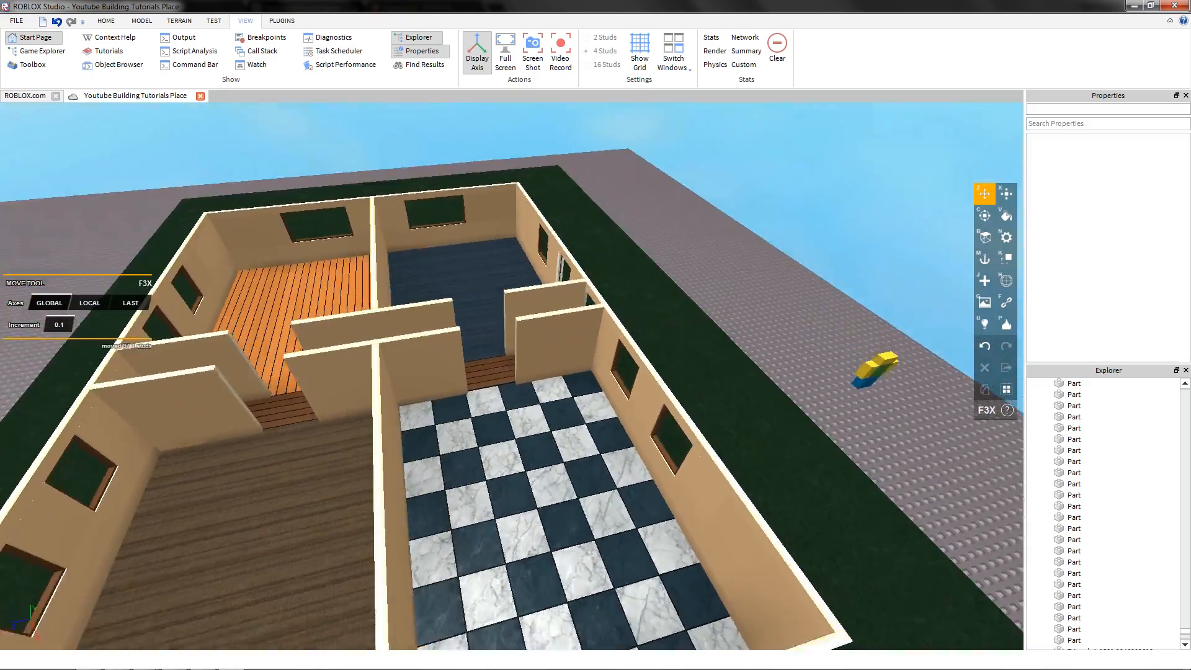
key("d")
right_click_drag(534, 372, 280, 335)
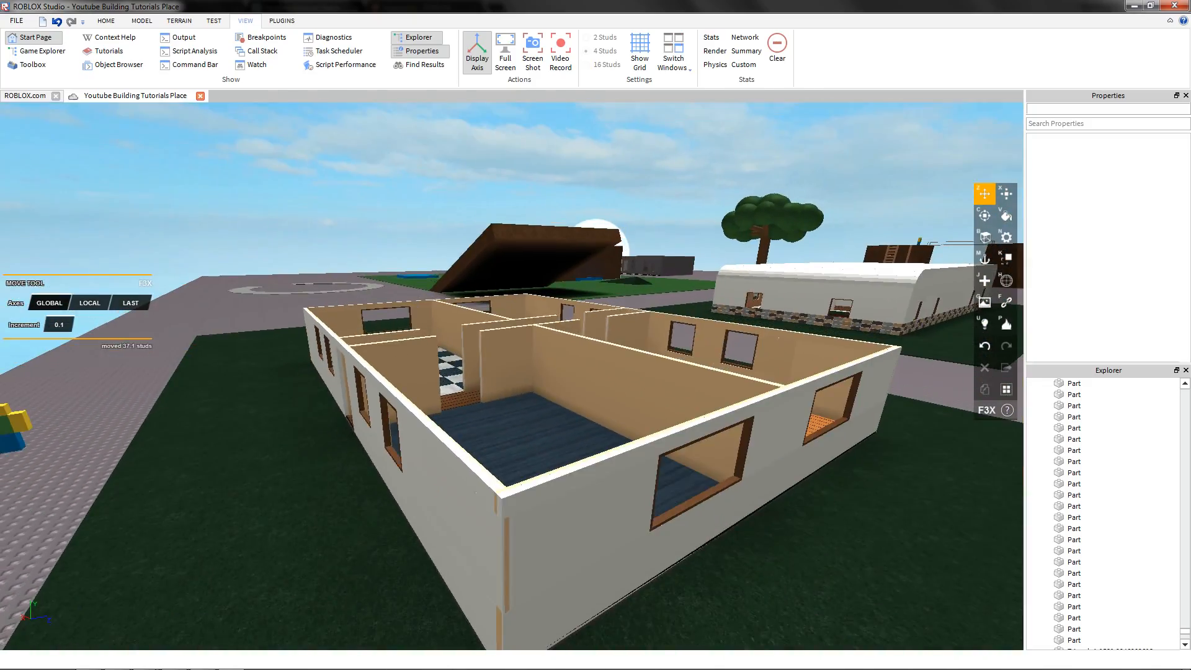
key("d")
right_click_drag(533, 372, 354, 335)
key("d")
right_click_drag(533, 372, 223, 416)
key("s")
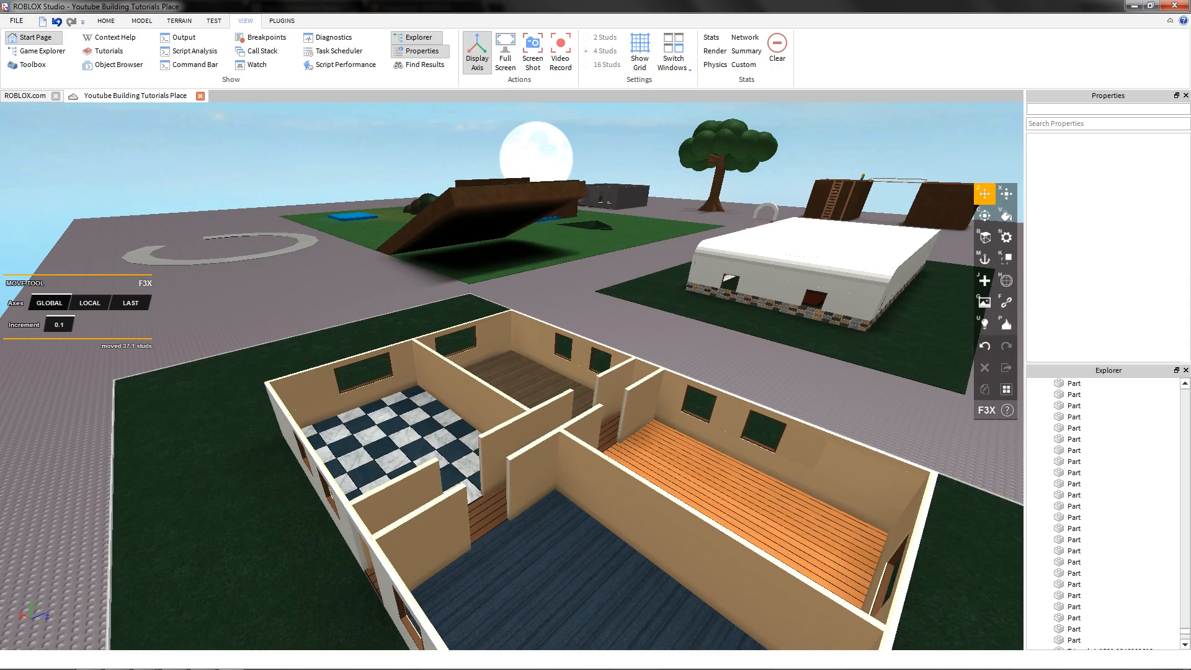
key("w")
right_click_drag(534, 372, 490, 378)
key("a")
key("d")
key("e")
key("w")
key("d")
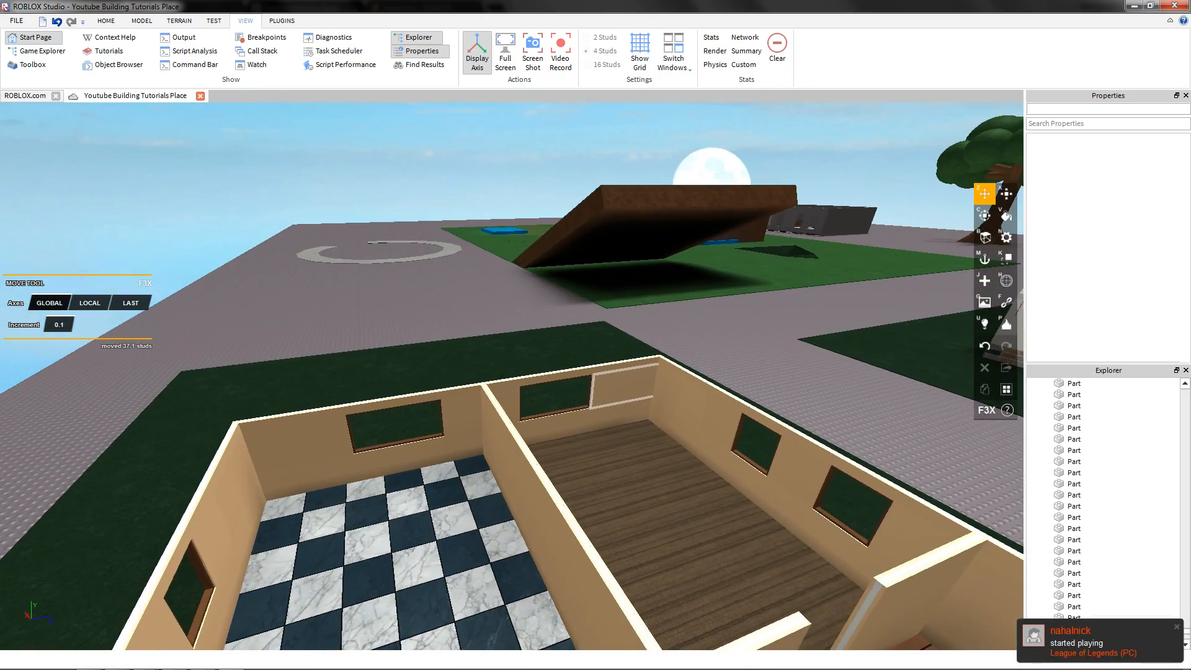
- Duplicate the lower wooden frame strip of the brown-floored room's end window and raise the copy above the sill
key("d")
right_click_drag(620, 385, 484, 384)
key("w")
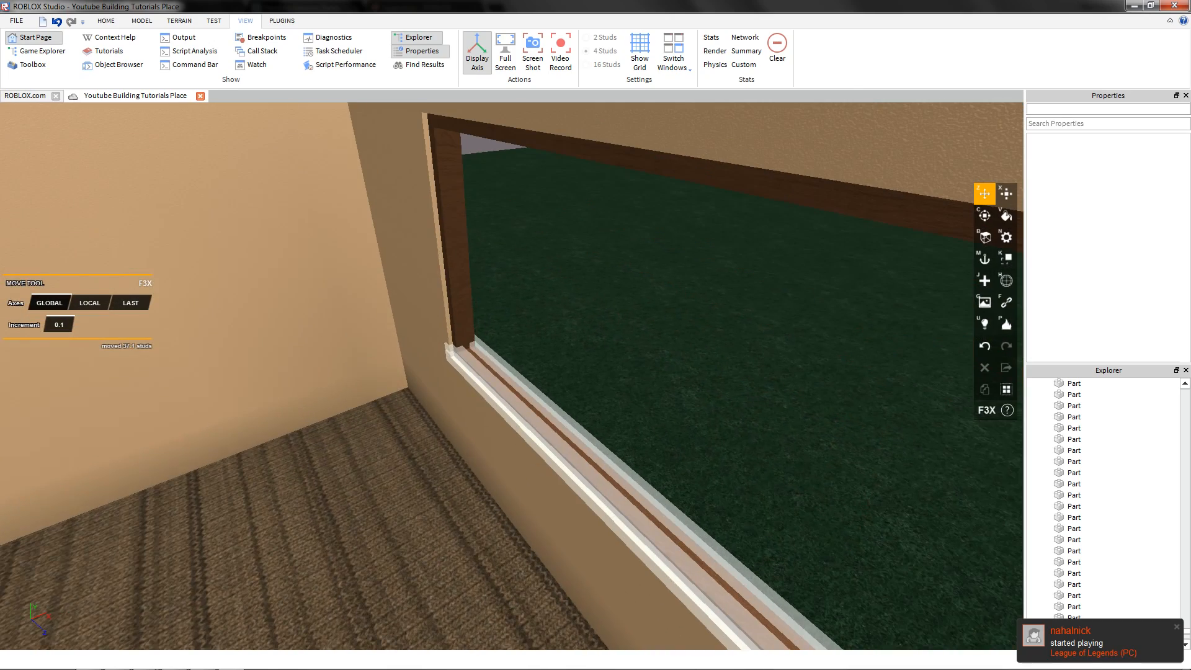
left_click(546, 419)
key("shift+c")
left_click_drag(645, 355, 650, 333)
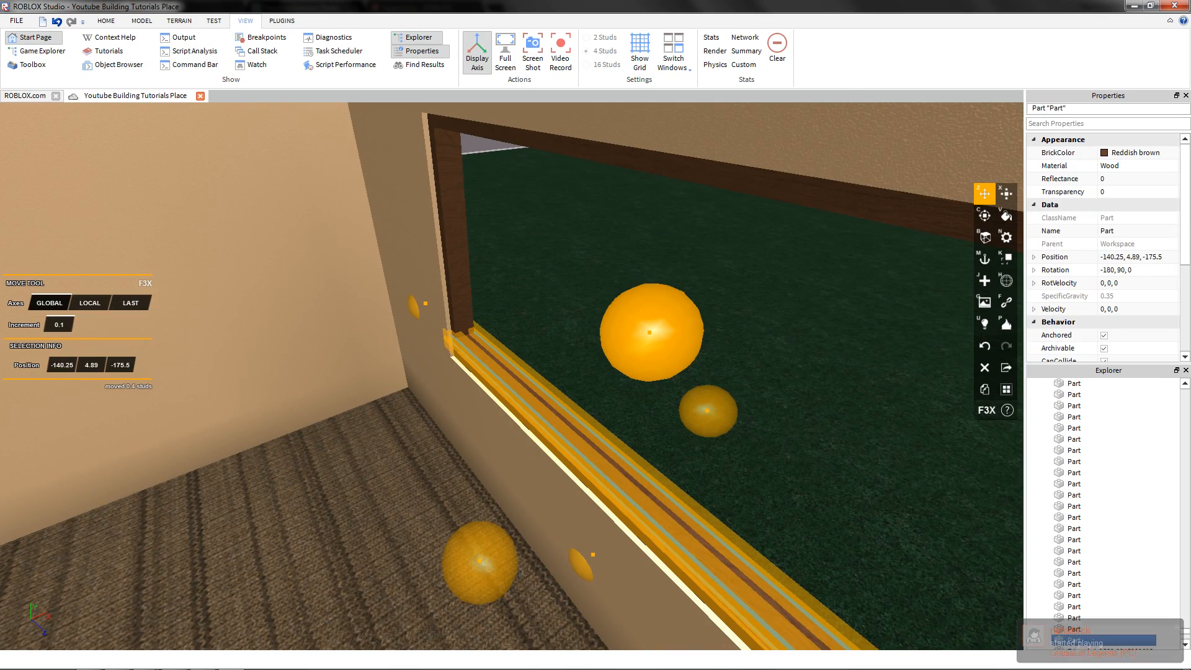
key("b")
key("x")
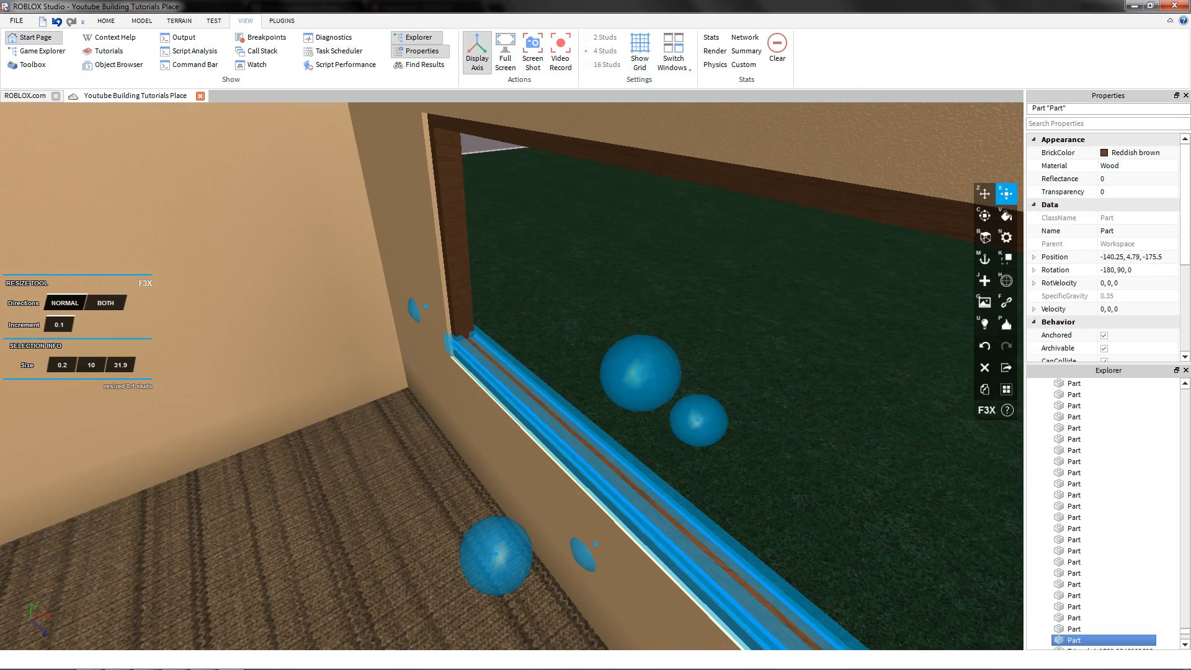
- Paint the duplicated window strip Institutional white and set its transparency to 0.75
key("s")
right_click_drag(512, 372, 621, 363)
key("w")
key("s")
key("v")
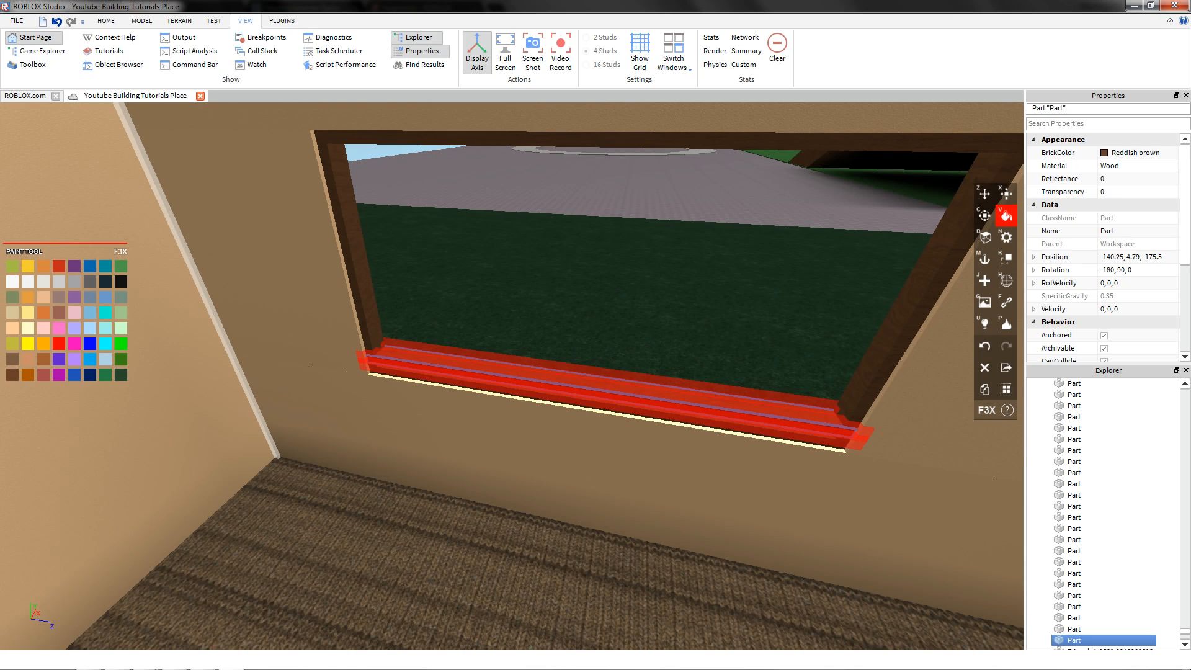
key("n")
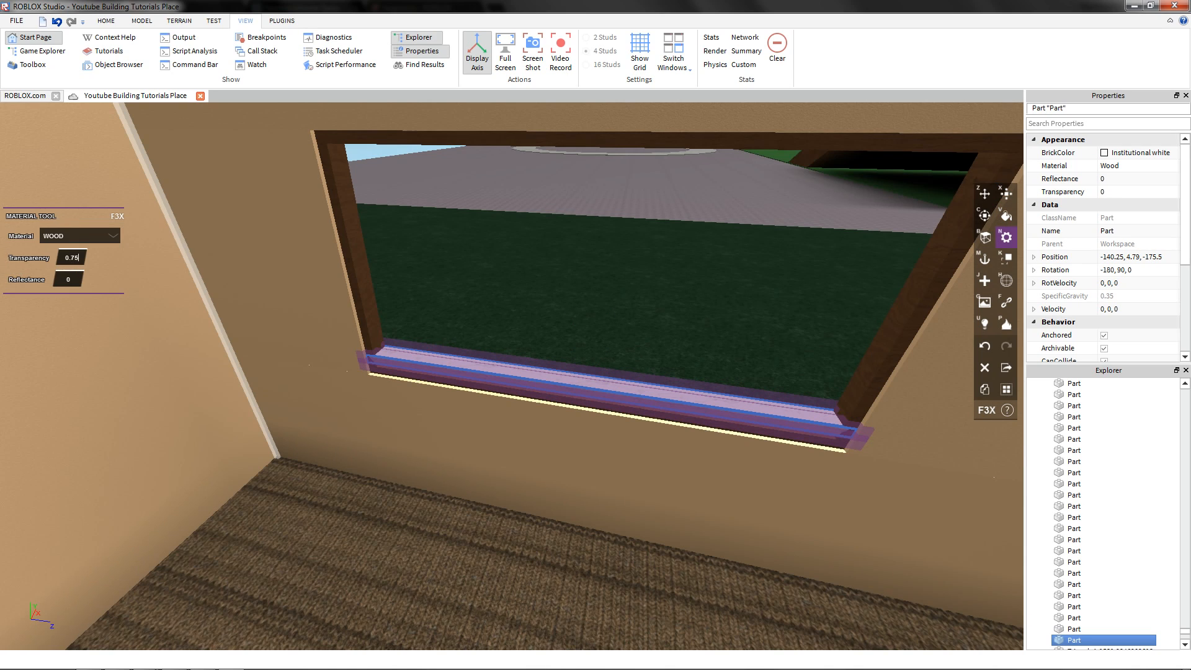
- Resize the transparent strip into a 9.6 by 4.7 by 0.5 stud pane filling the window frame
key("z")
key("x")
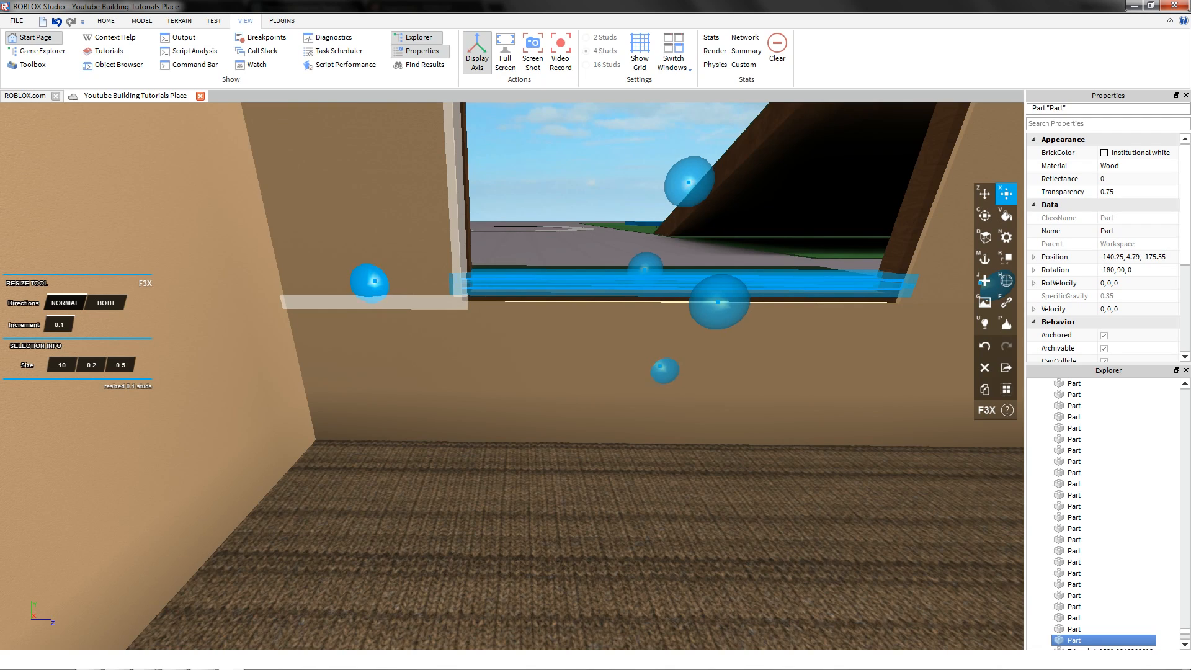
key("d")
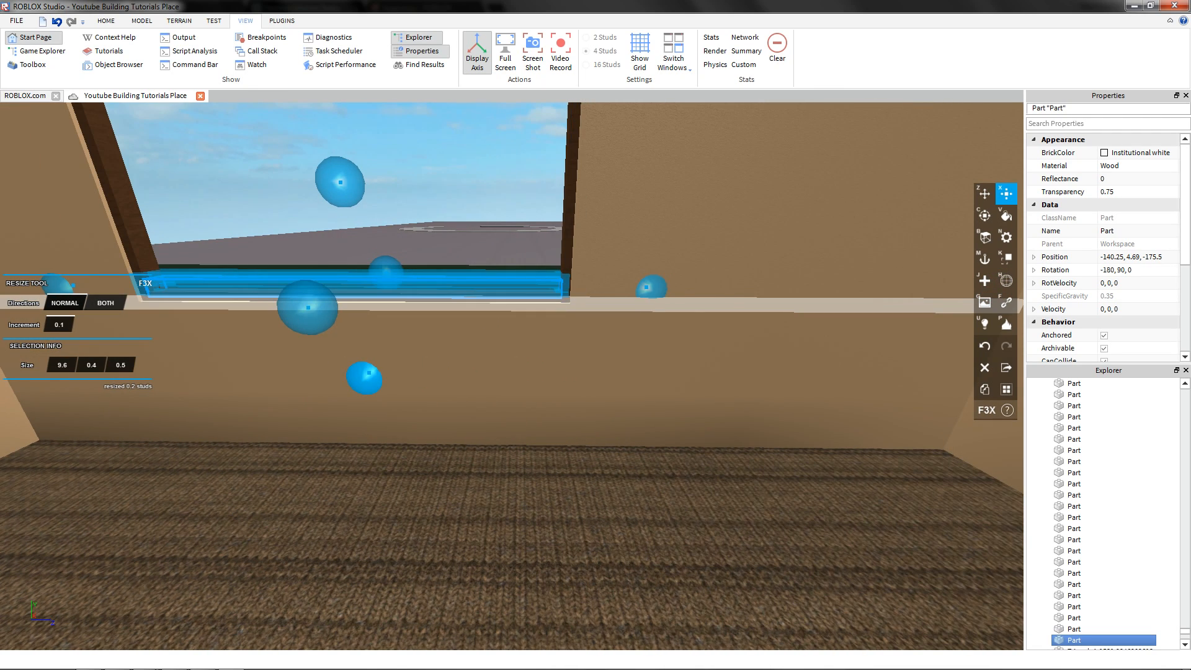
left_click_drag(365, 372, 365, 378)
key("s")
left_click_drag(400, 250, 408, 112)
key("s")
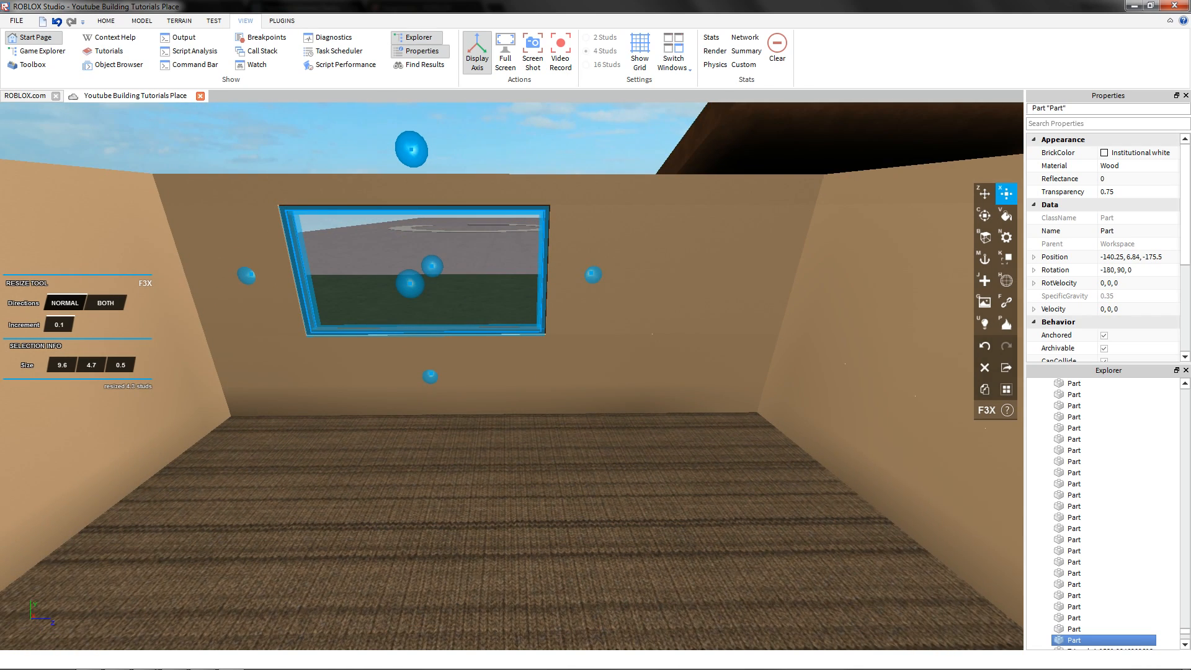
- Change the window pane's material from Wood to Plastic and clear the selection
key("v")
key("n")
left_click(80, 236)
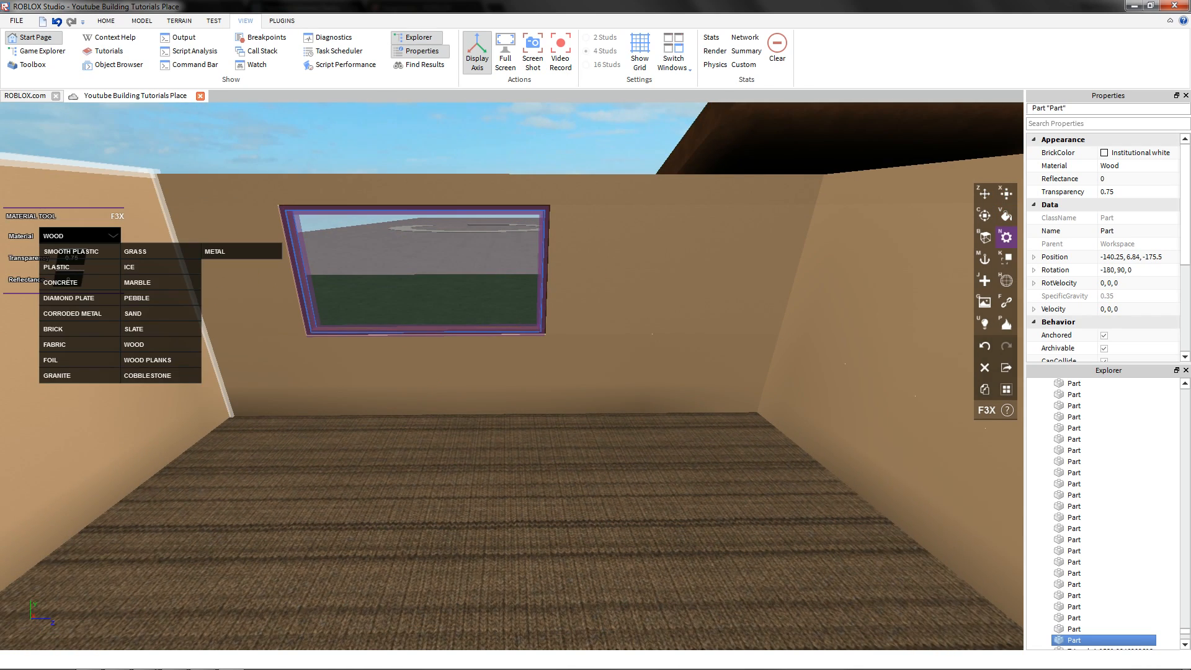
left_click(56, 267)
key("z")
left_click(441, 147)
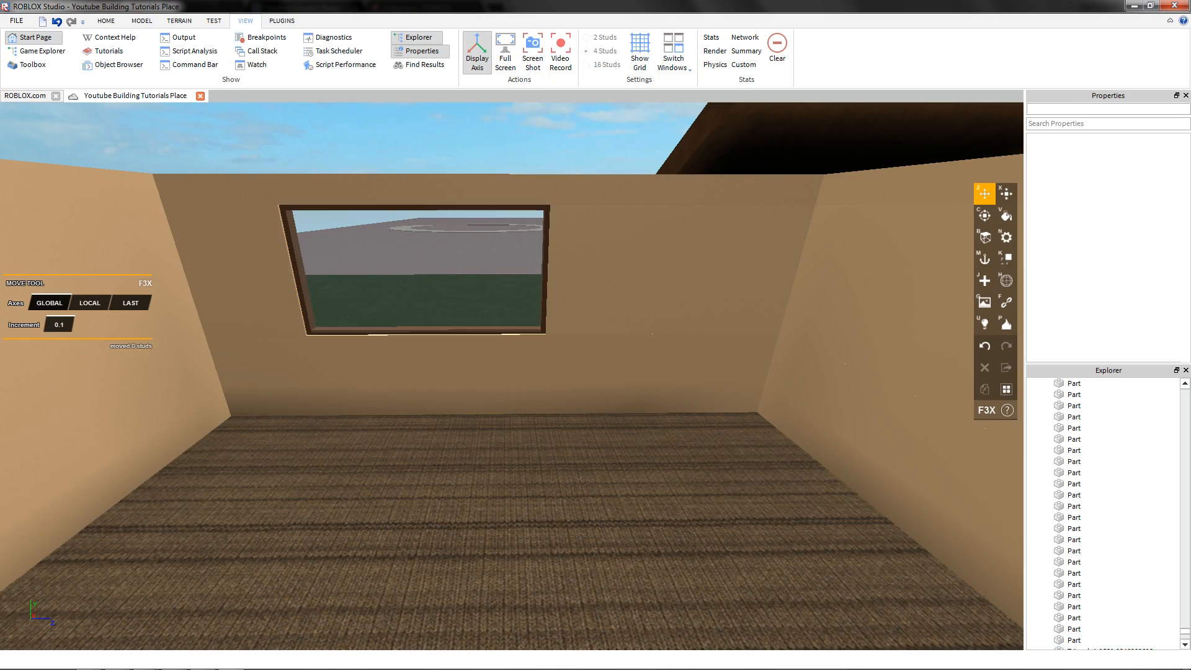
- Set the window pane's transparency to 0.5 and clear the selection
scroll(434, 273, "up", 3)
right_click_drag(435, 273, 477, 276)
scroll(512, 323, "down", 4)
scroll(512, 323, "up", 3)
right_click_drag(577, 434, 570, 447)
left_click(595, 379)
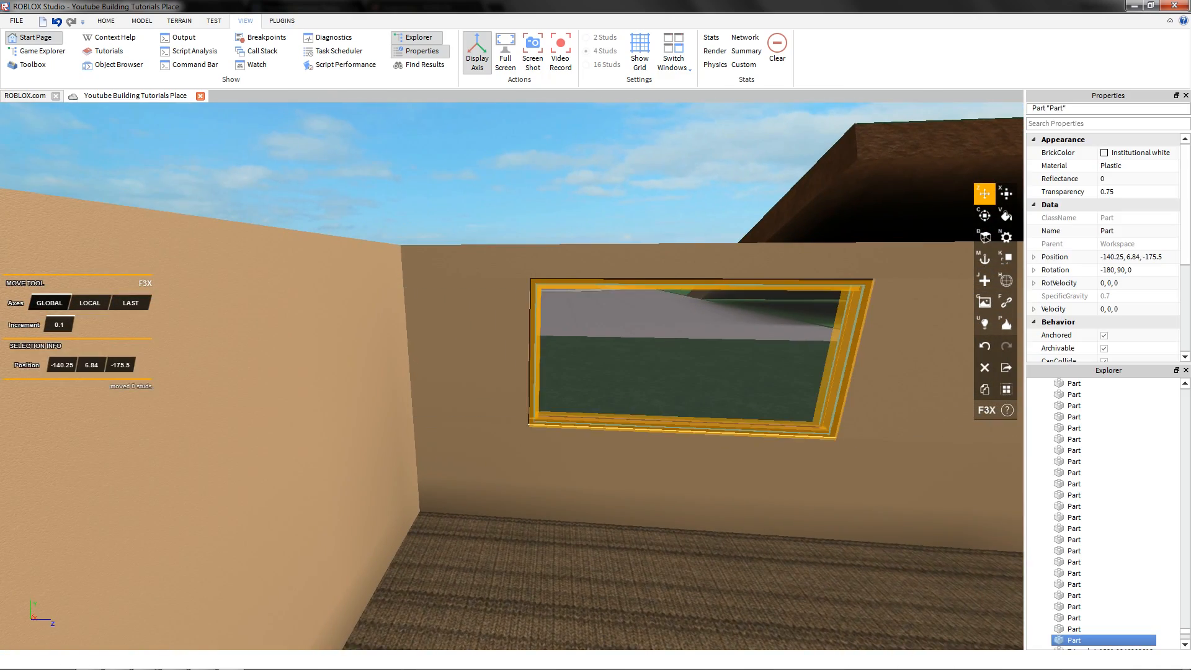
key("n")
type("0.")
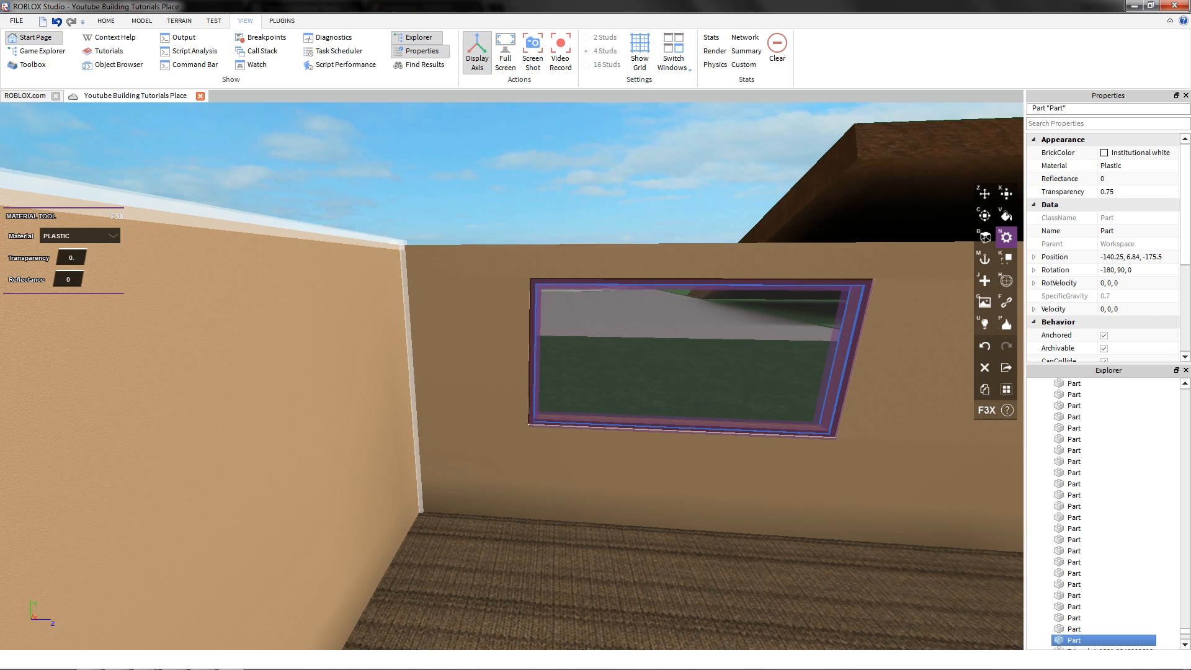
type("5")
key("Return")
key("z")
left_click(490, 198)
scroll(490, 205, "down", 3)
right_click_drag(490, 204, 428, 161)
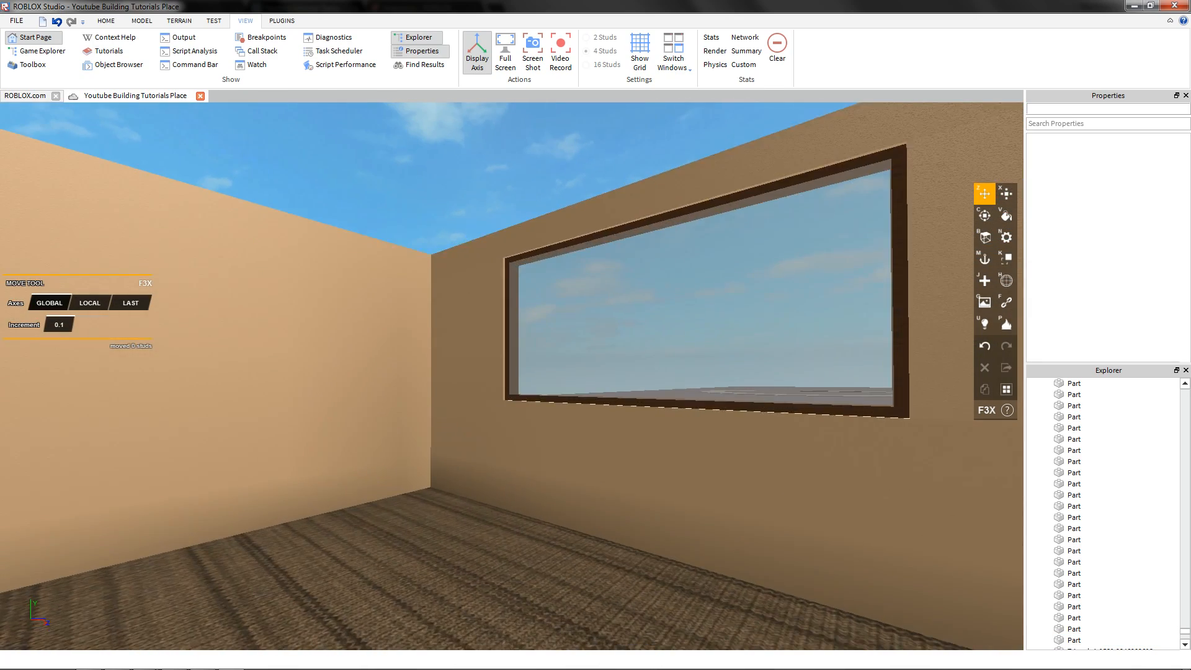
- Trim the lower edge of the window pane to make it 4.6 studs high
left_click(682, 310)
right_click_drag(683, 310, 714, 317)
key("x")
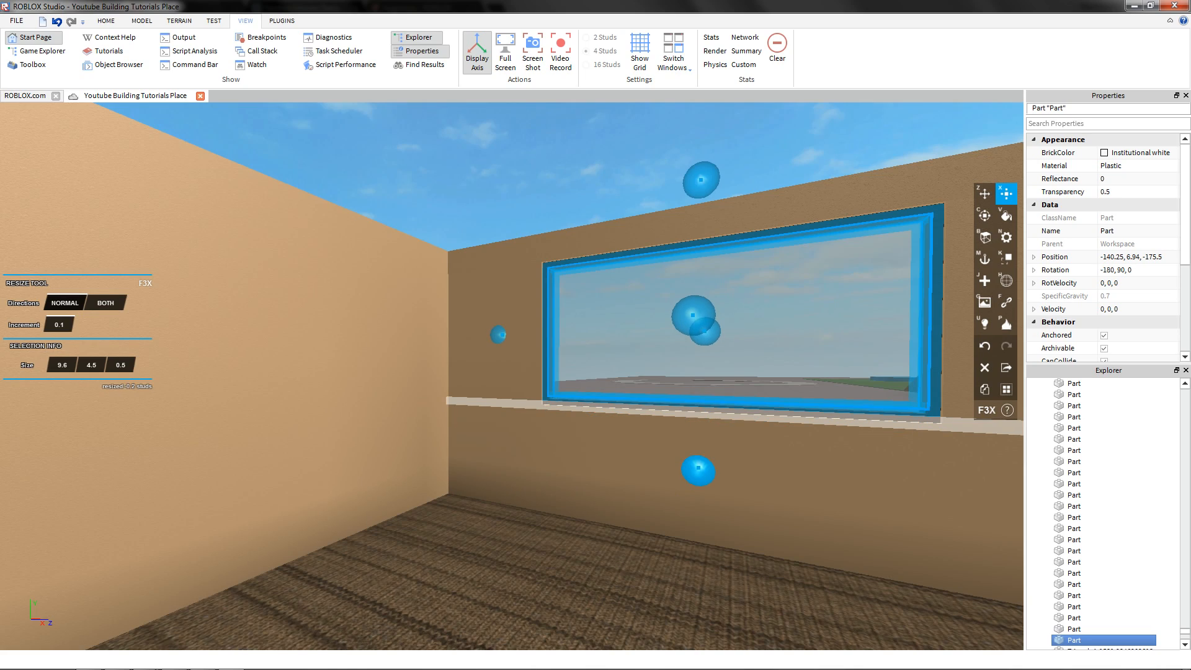
key("z")
right_click_drag(621, 186, 695, 214)
left_click(657, 196)
- Duplicate the glass pane and move the copy 19 studs into the marble-floored room's end window
right_click_drag(534, 248, 587, 339)
left_click(549, 332)
key("a")
left_click_drag(472, 333, 321, 358)
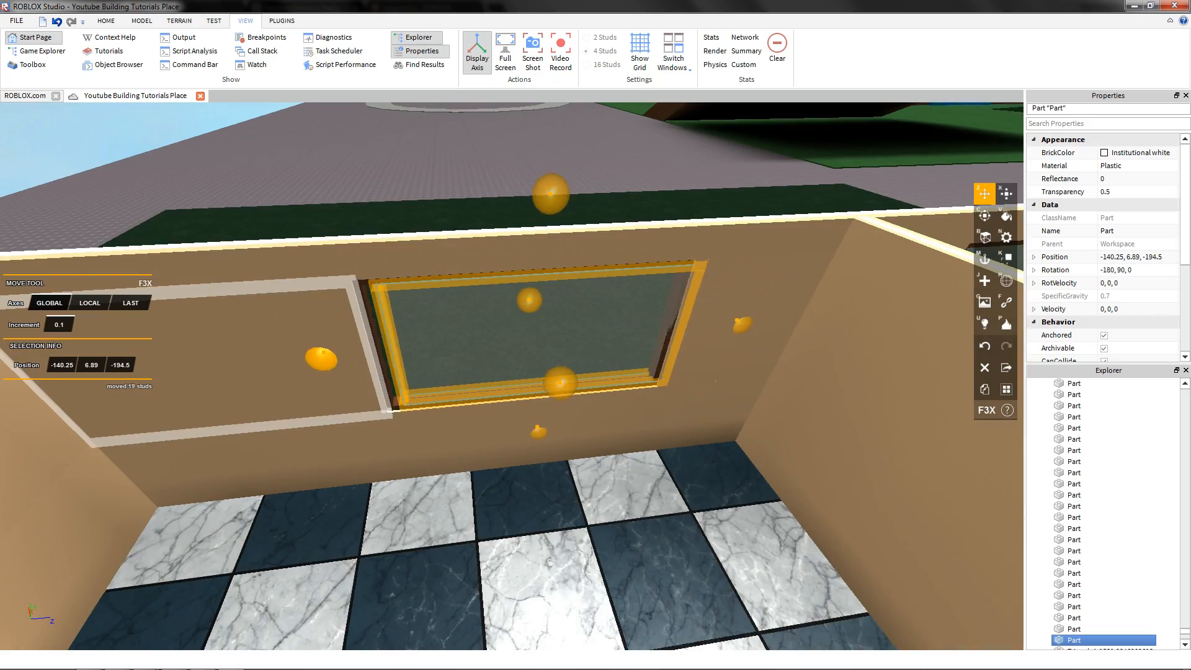
- Duplicate both end-window panes together and move the copies 69.5 studs into the windows of the opposite end wall
key("d")
right_click_drag(732, 335, 490, 341)
left_click(670, 338, "shift")
key("d")
key("a")
left_click_drag(304, 282, 395, 281)
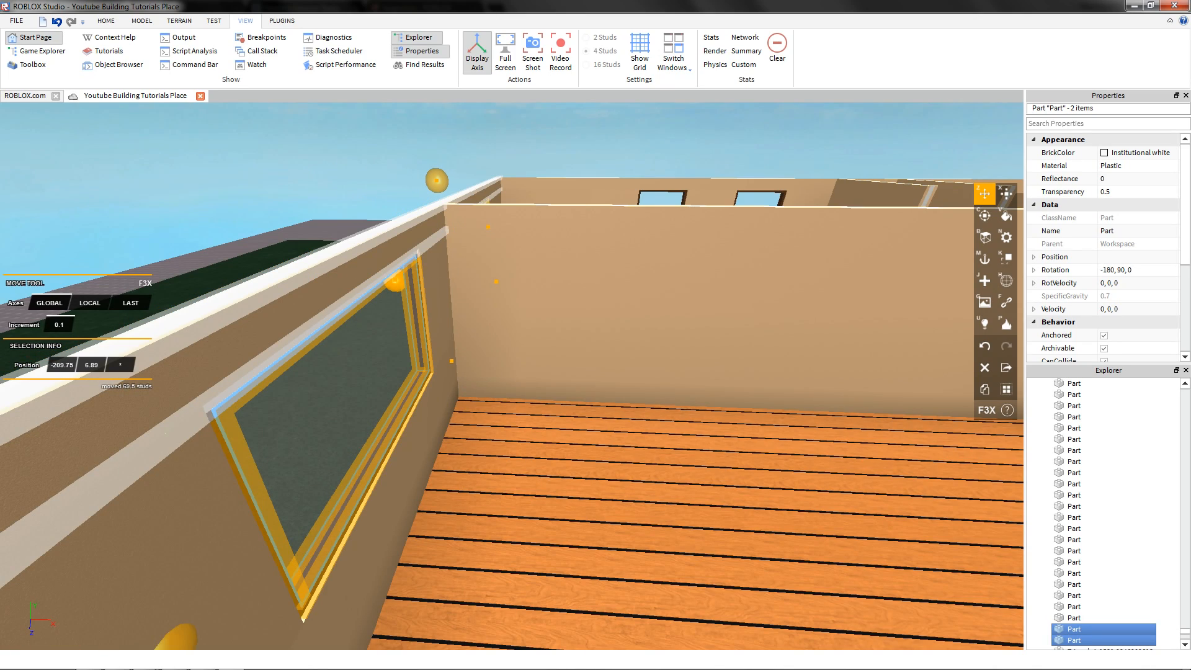
left_click(347, 180)
- Select both glass panes in the orange- and blue-floored rooms' end windows and examine their fit in the wall
key("a")
right_click_drag(348, 180, 620, 199)
key("a")
left_click(279, 344)
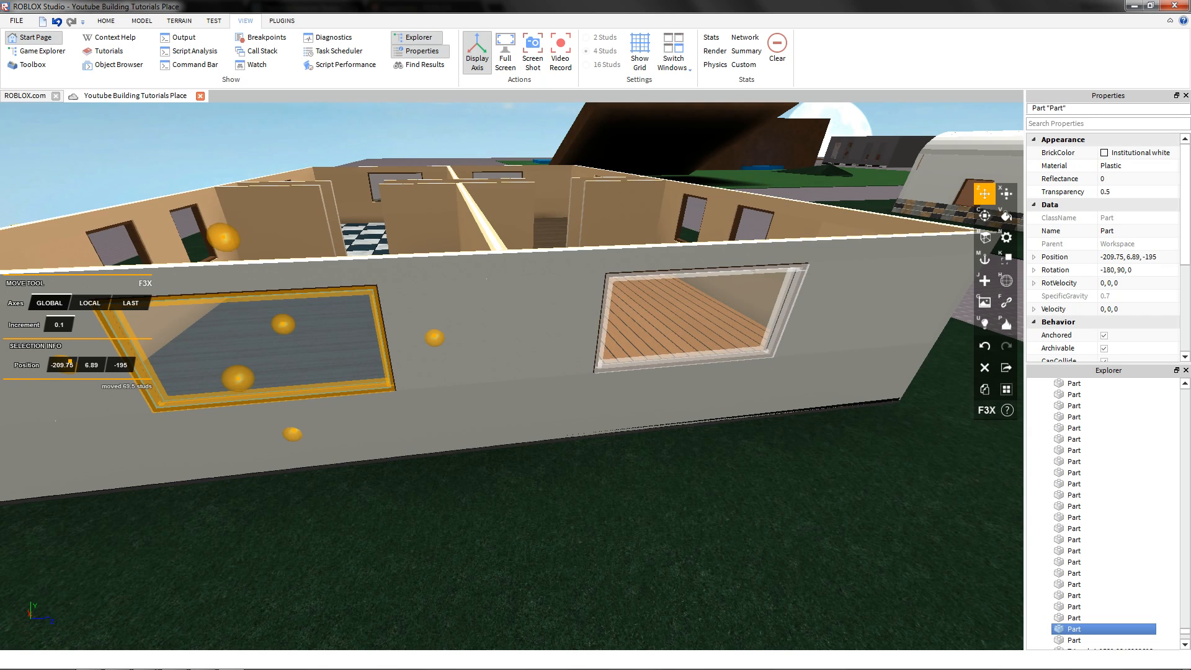
left_click(701, 317, "shift")
key("a")
right_click_drag(701, 317, 850, 366)
key("x")
key("e")
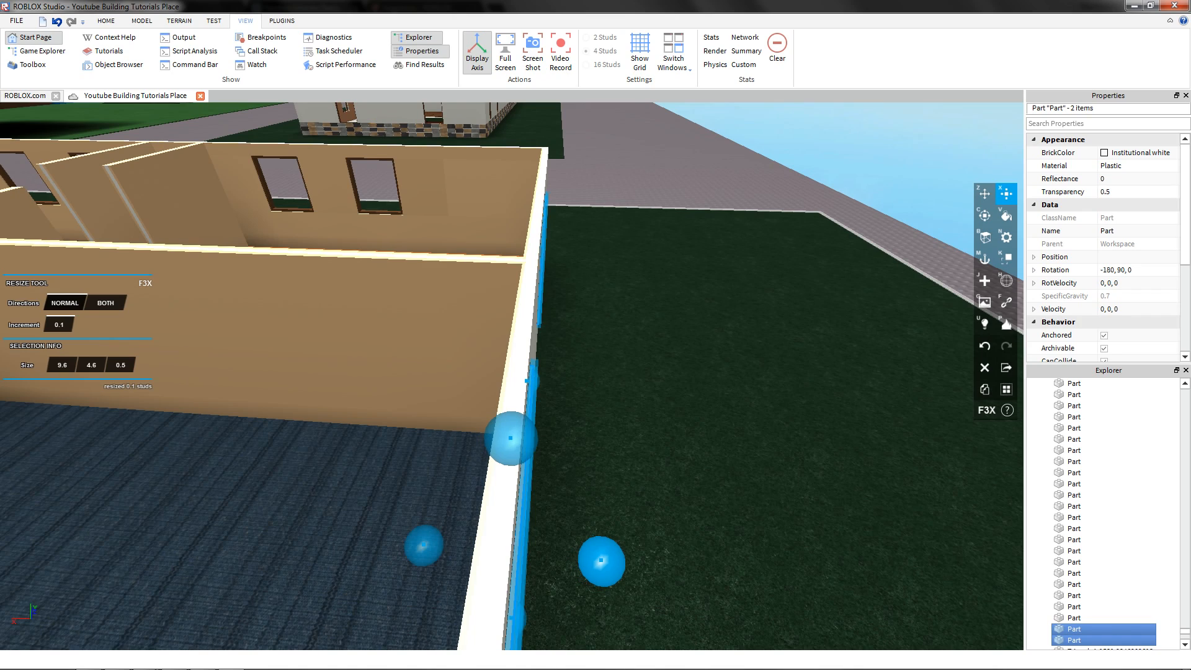
key("z")
left_click(620, 397)
- Undo the last change to the two glass panes in the orange- and blue-floored rooms' end wall
key("d")
right_click_drag(620, 397, 627, 325)
key("q")
key("a")
key("d")
key("e")
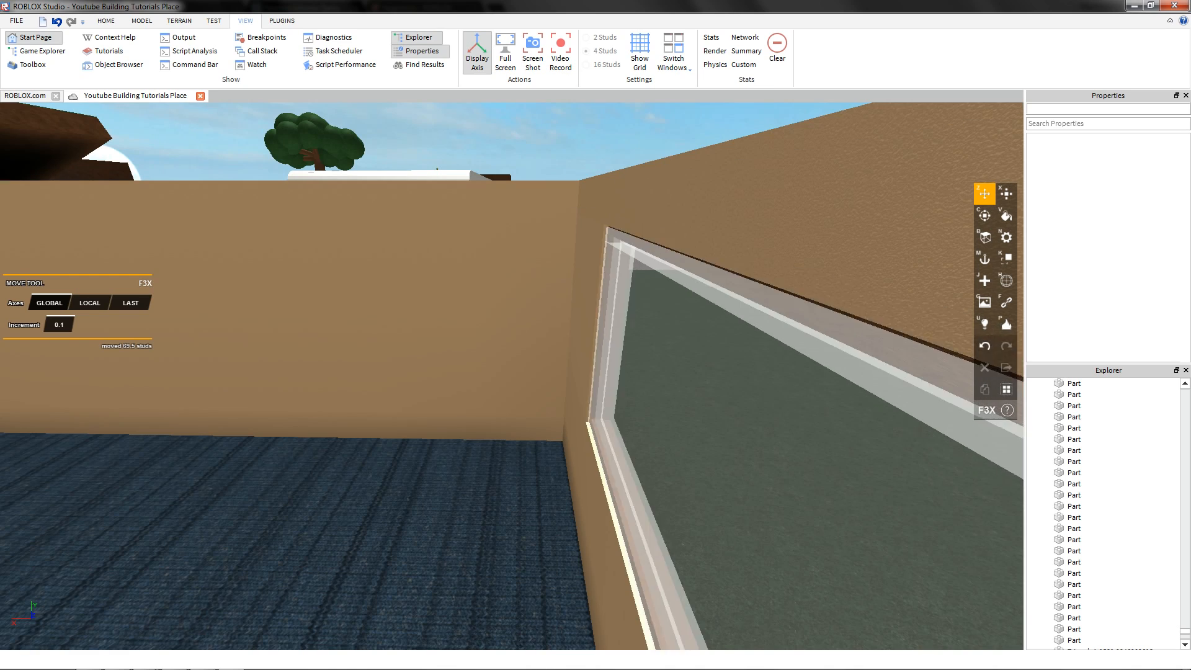
left_click(984, 324)
left_click(984, 346)
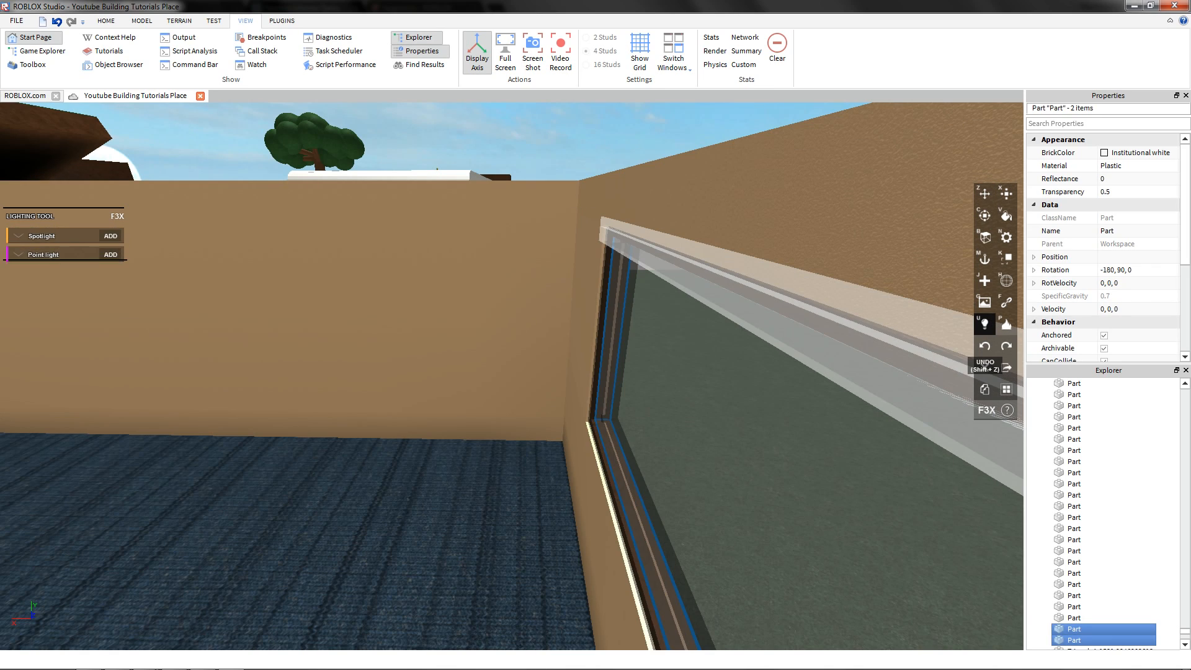
- Fit a glass pane turned parallel to the side wall into the blue-floored room's side window at X -193.6
key("d")
right_click_drag(682, 310, 204, 317)
left_click(372, 323)
key("s")
key("e")
key("d")
key("w")
key("d")
key("w")
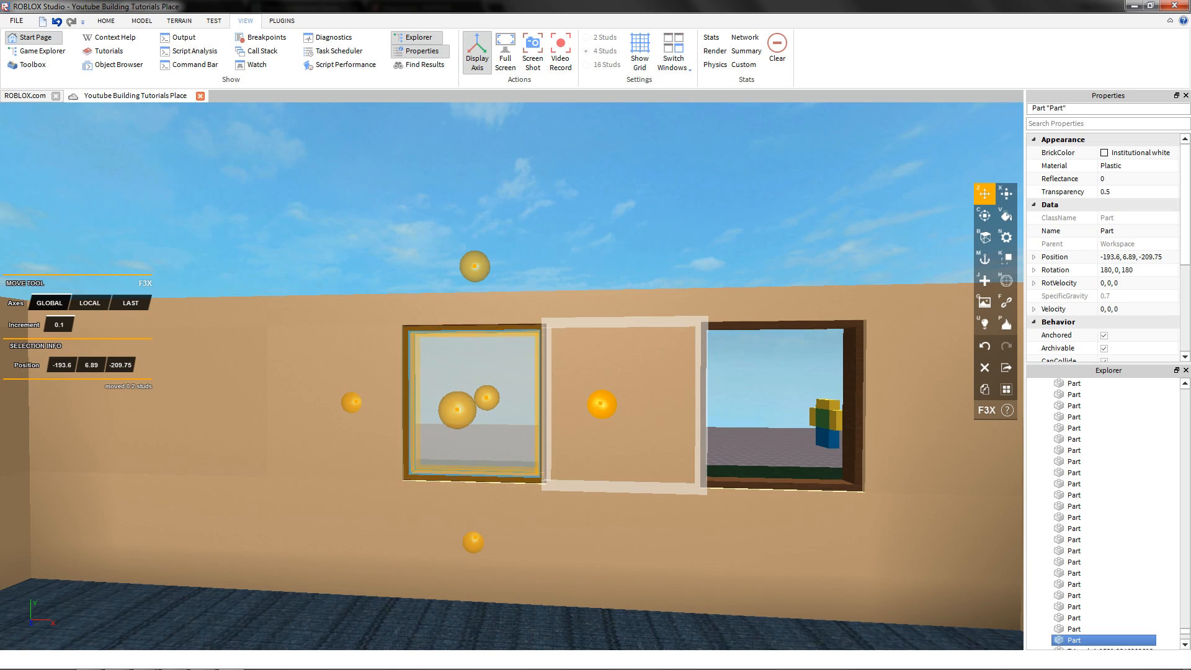
- Duplicate the side-window pane and move the copy into the blue-floored room's other side window
key("w")
key("d")
mouse_move(366, 400)
left_mouse_down()
mouse_move(787, 398)
mouse_move(738, 412)
mouse_move(792, 425)
mouse_move(689, 426)
mouse_move(838, 431)
left_mouse_up()
key("d")
- Duplicate the pane into both side windows of the marble-floored room, spacing the two copies 9.2 studs apart
key("shift+c")
key("s")
key("d")
key("w")
key("shift+c")
key("d")
key("a")
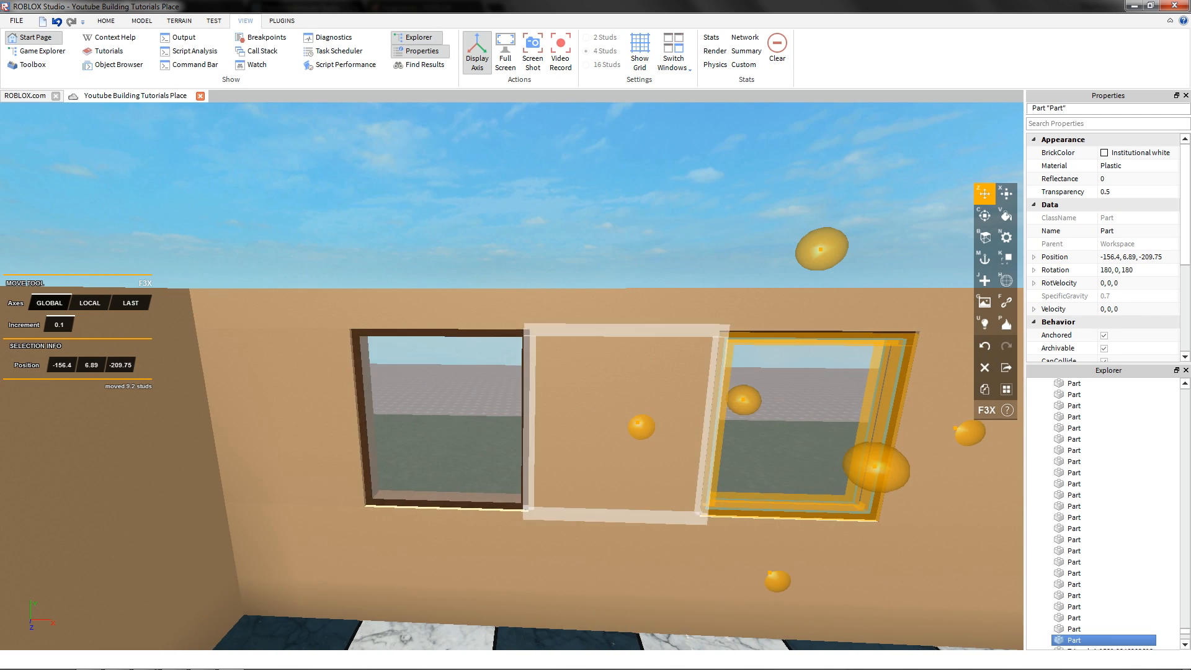
- Duplicate the four side-window panes of the marble- and blue-floored rooms and move the copies 49.5 studs into the opposite side wall's windows
left_click(466, 417, "shift")
key("a")
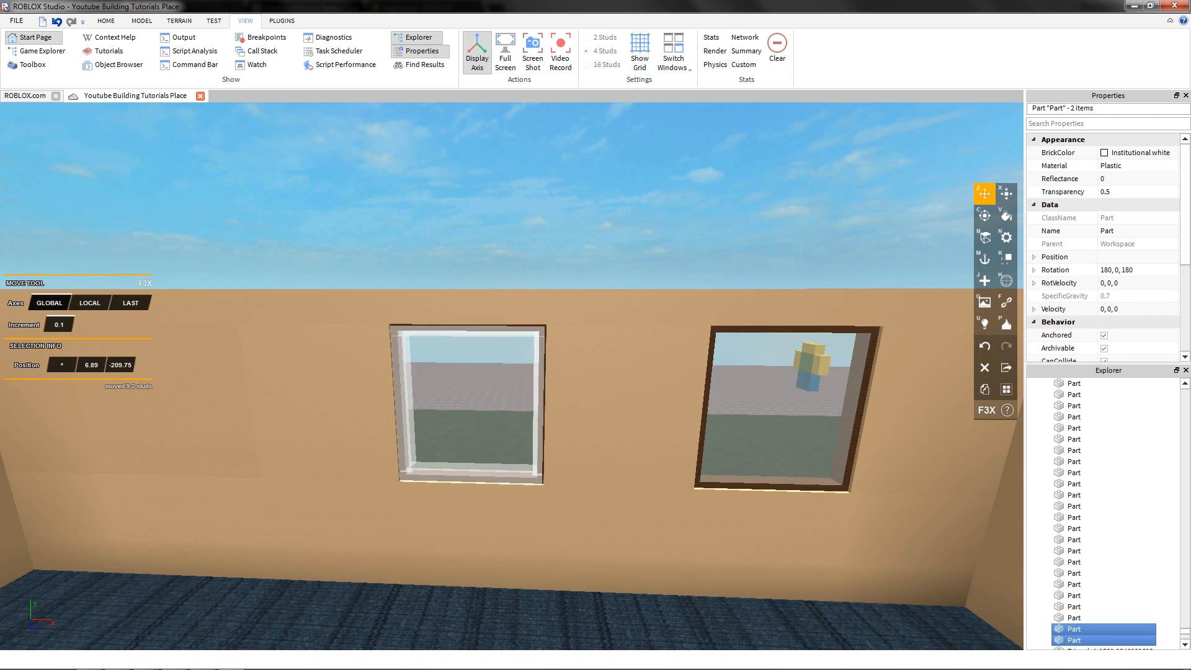
left_click(775, 412, "shift")
right_click_drag(775, 413, 894, 456)
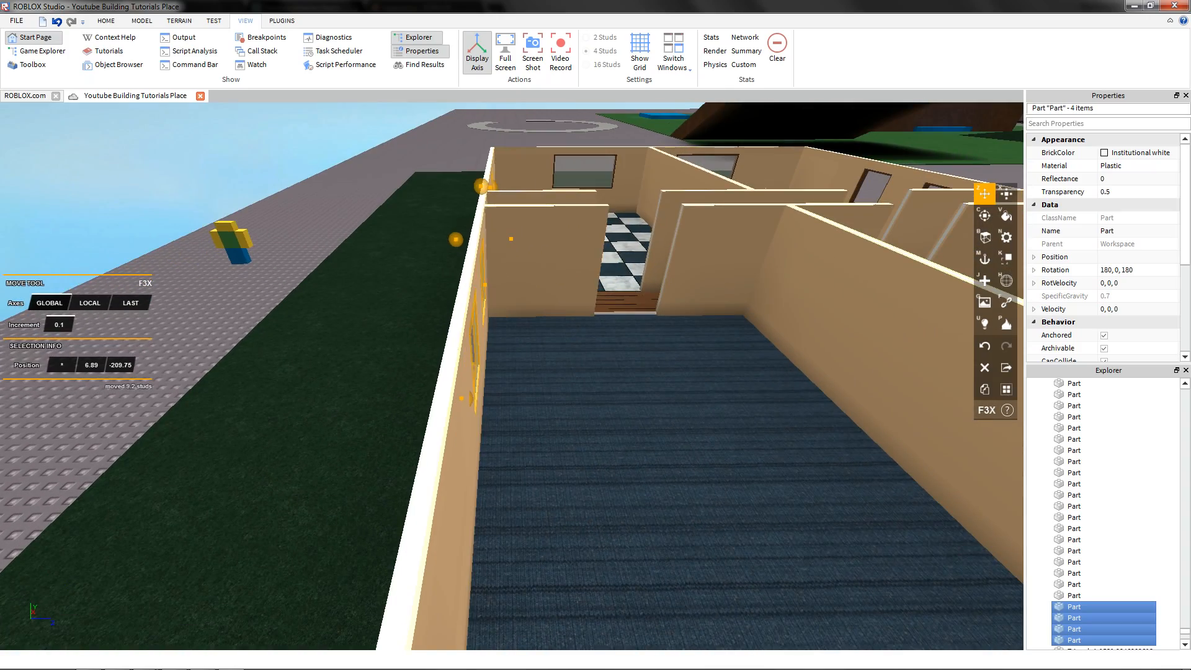
key("d")
left_click_drag(511, 239, 611, 238)
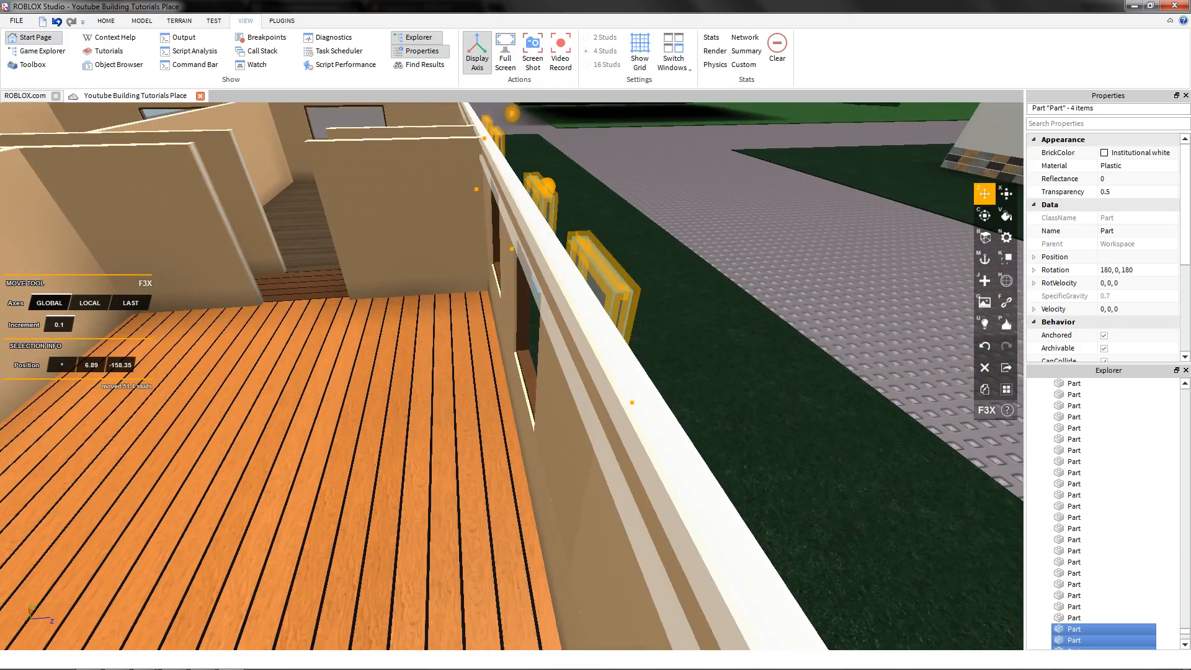
right_click_drag(611, 239, 670, 258)
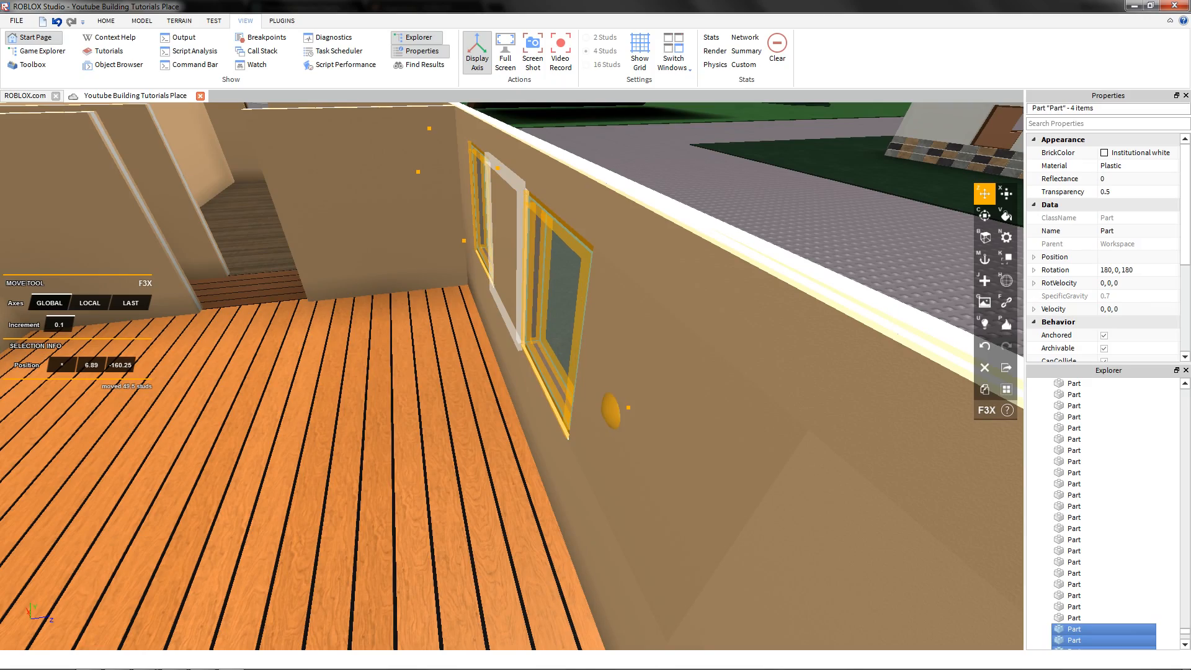
key("s")
right_click_drag(669, 257, 298, 186)
key("a")
left_click(738, 192)
- Inspect the house from outside and above to check the windows and doorways of every room
key("s")
key("w")
key("w")
key("d")
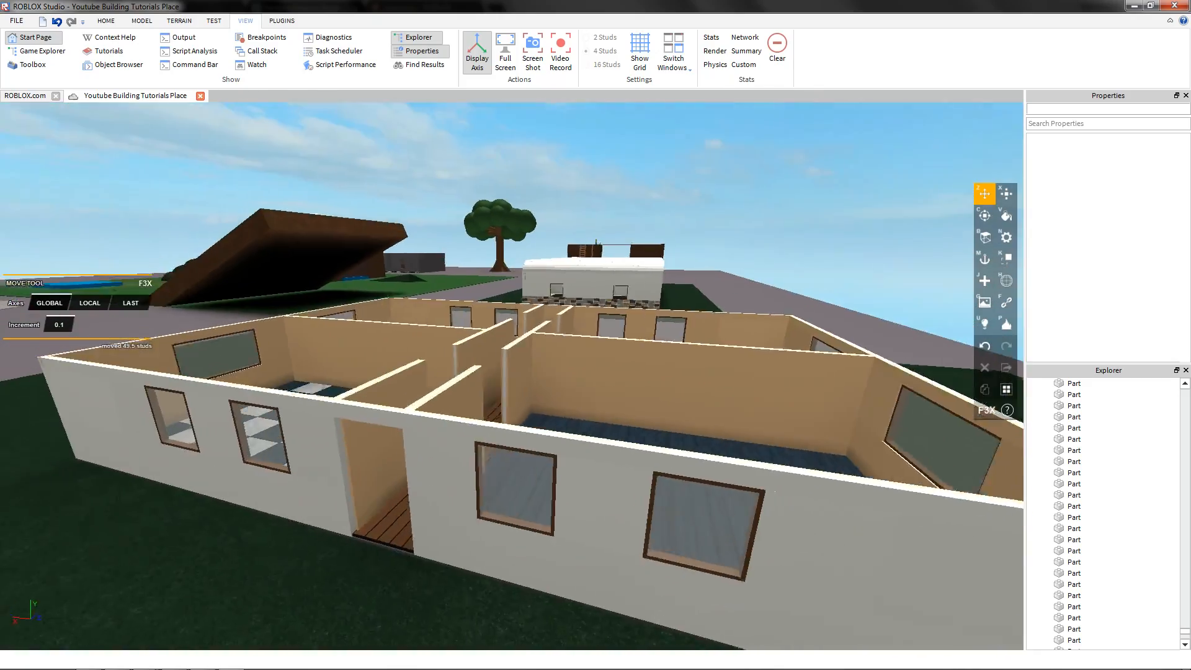
right_click_drag(298, 186, 349, 300)
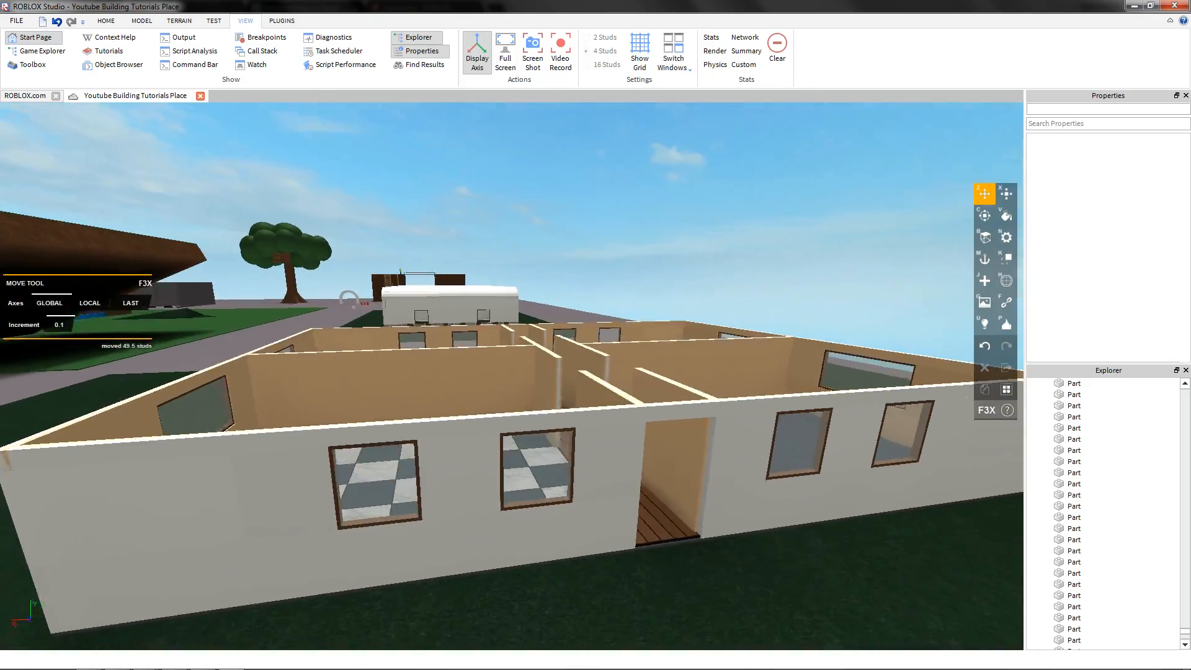
key("d")
right_click_drag(511, 347, 322, 385)
key("s")
right_click_drag(484, 267, 403, 310)
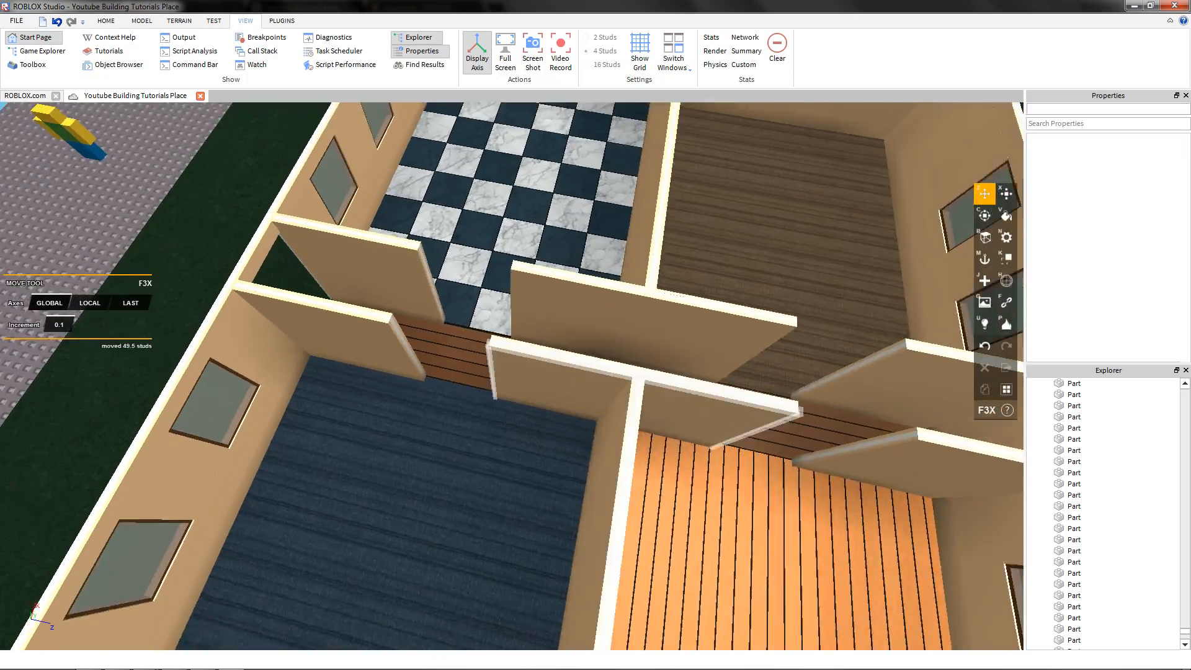
scroll(403, 311, "down", 3)
left_click(490, 347)
right_click_drag(490, 347, 403, 260)
left_click(403, 261)
scroll(525, 320, "up", 4)
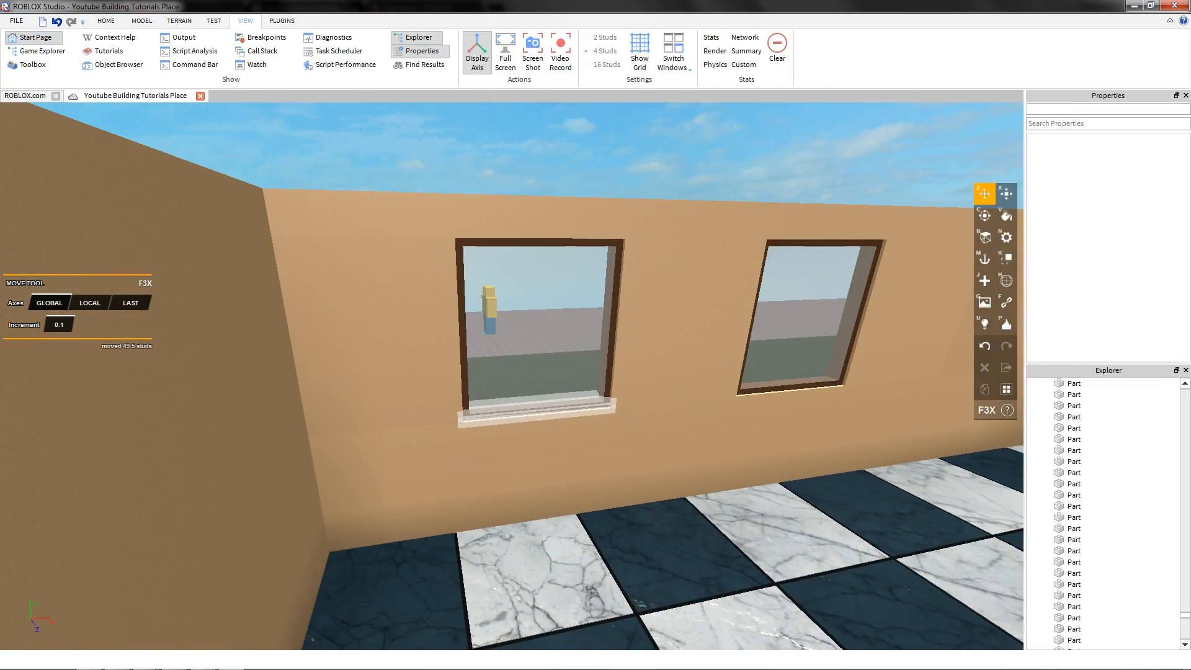
- Duplicate the marble-floored room's bottom window frame piece and place the copy at the outer doorway's threshold, at height 0.49
left_click(537, 411)
left_click_drag(537, 411, 494, 468)
right_click_drag(494, 409, 495, 468)
left_click_drag(494, 468, 538, 372)
right_click_drag(481, 353, 539, 372)
left_click_drag(538, 373, 571, 446)
right_click_drag(539, 372, 571, 446)
left_click_drag(572, 445, 564, 407)
right_click_drag(571, 445, 564, 407)
key("w")
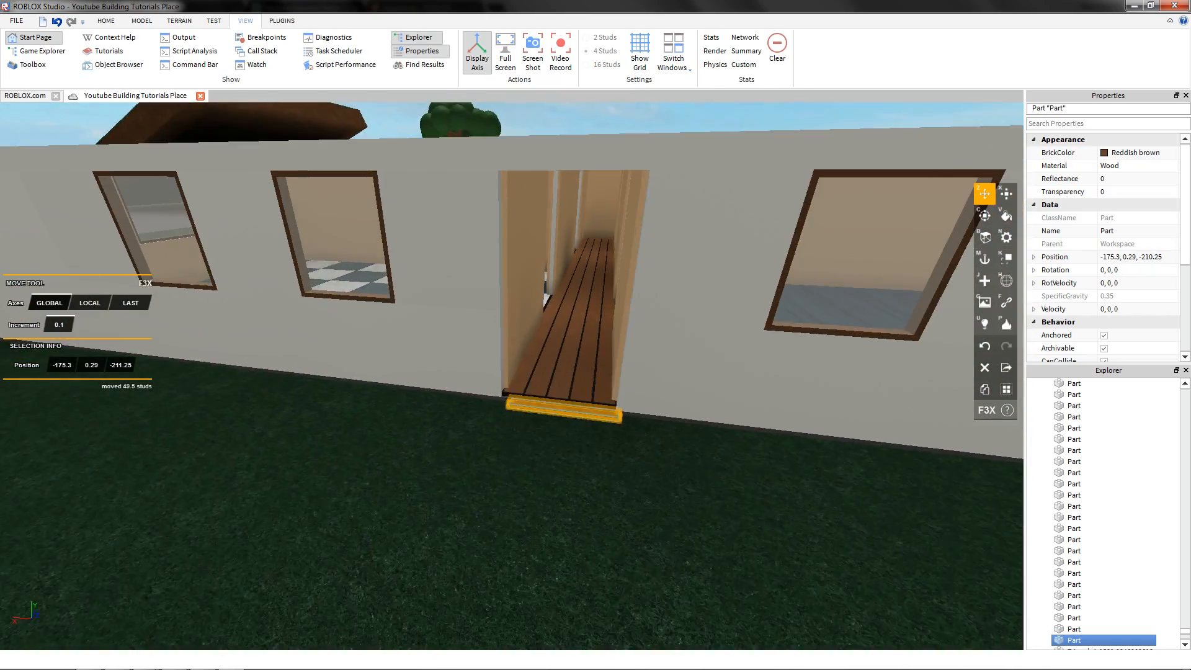
left_click_drag(563, 407, 583, 422)
right_click_drag(583, 422, 533, 446)
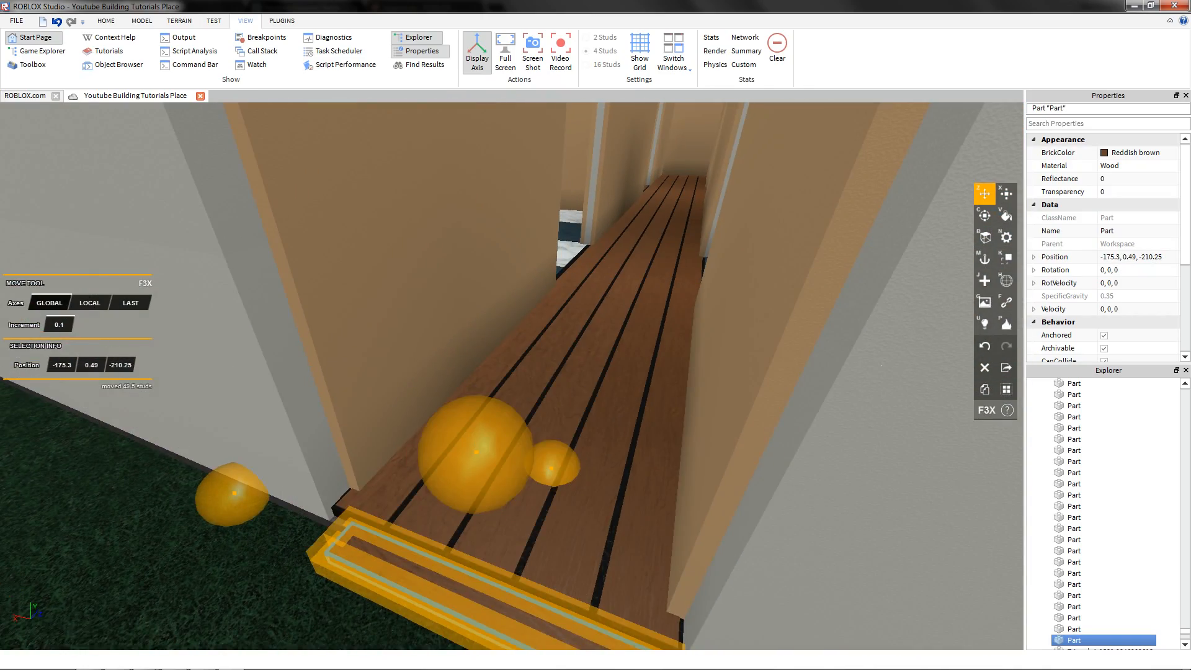
- Rotate the reddish brown piece to -90 degrees and move it into the blue-floored room's doorway at -177.7, 0.71, -197.45
scroll(496, 583, "down", 4)
left_click_drag(496, 583, 529, 481)
right_click_drag(505, 577, 529, 481)
left_click_drag(529, 481, 558, 505)
right_click_drag(529, 481, 558, 505)
left_click_drag(558, 505, 534, 458)
scroll(520, 534, "up", 3)
scroll(533, 478, "up", 3)
right_click_drag(534, 478, 559, 465)
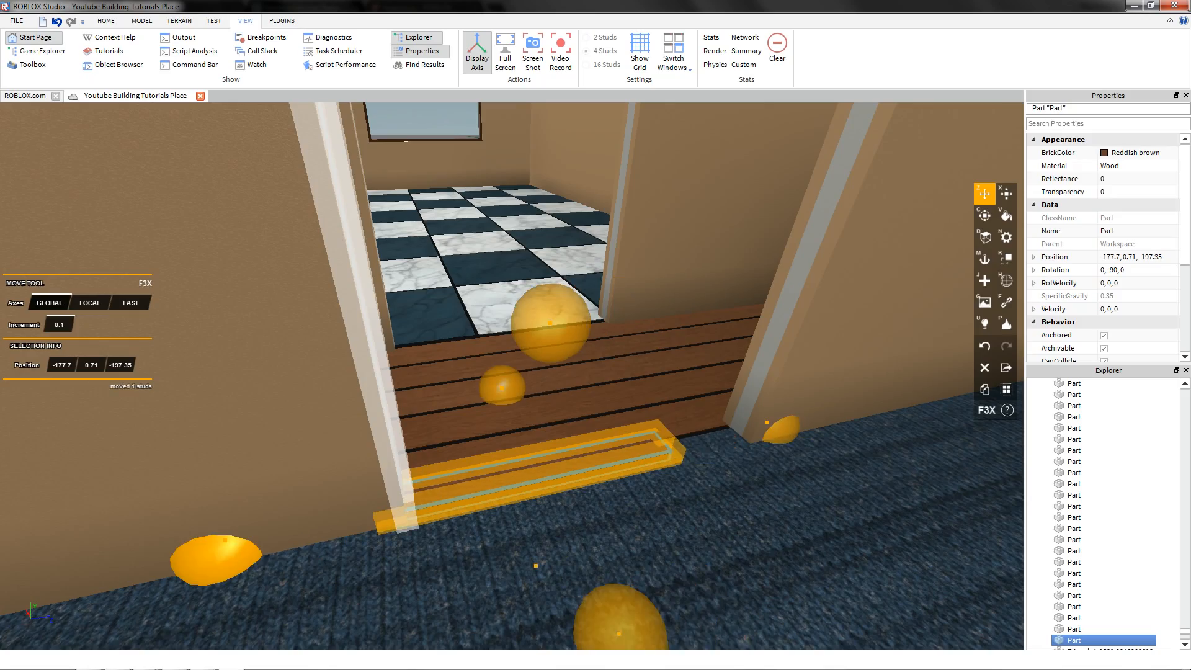
left_click_drag(217, 559, 207, 560)
key("s")
right_click_drag(207, 561, 44, 521)
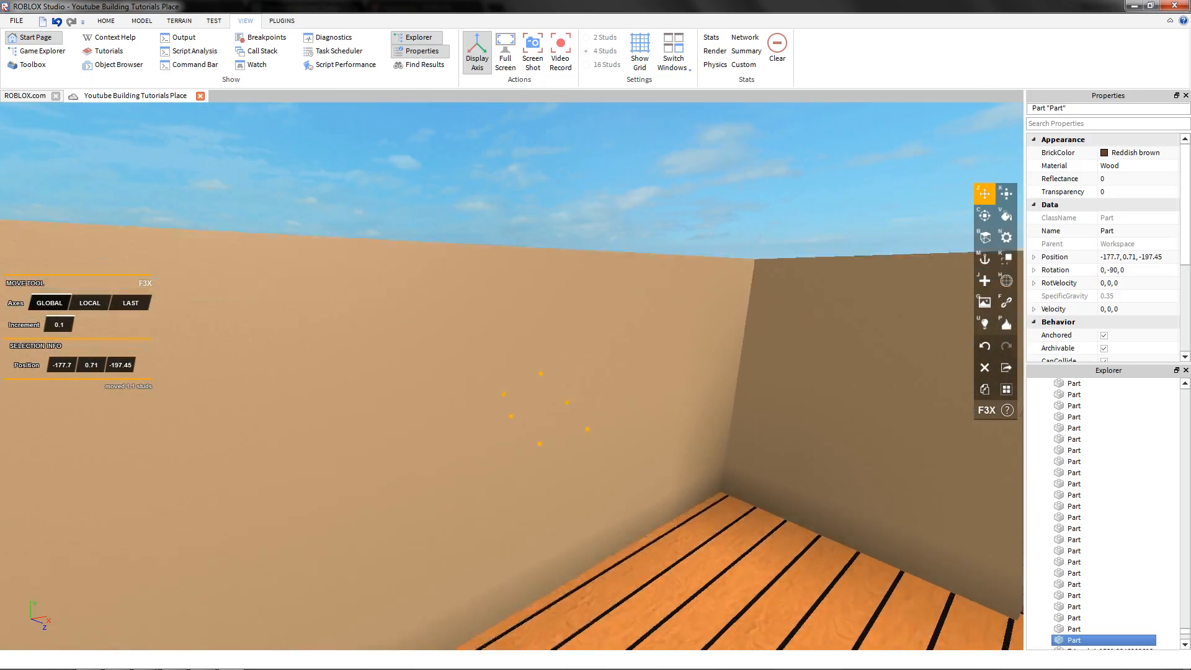
- Shift the blue-floored room's threshold piece 0.1 studs to X -177.6
scroll(540, 403, "down", 5)
left_click(621, 149)
scroll(521, 372, "up", 5)
right_click_drag(521, 373, 558, 397)
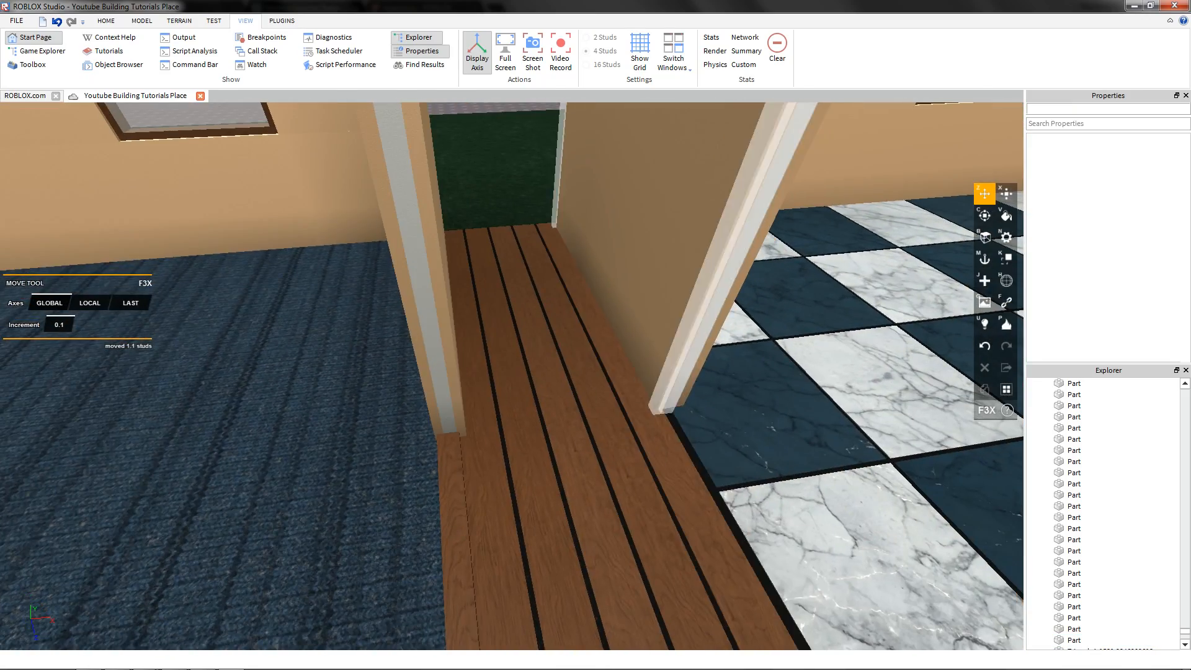
scroll(621, 403, "up", 2)
left_click(428, 558)
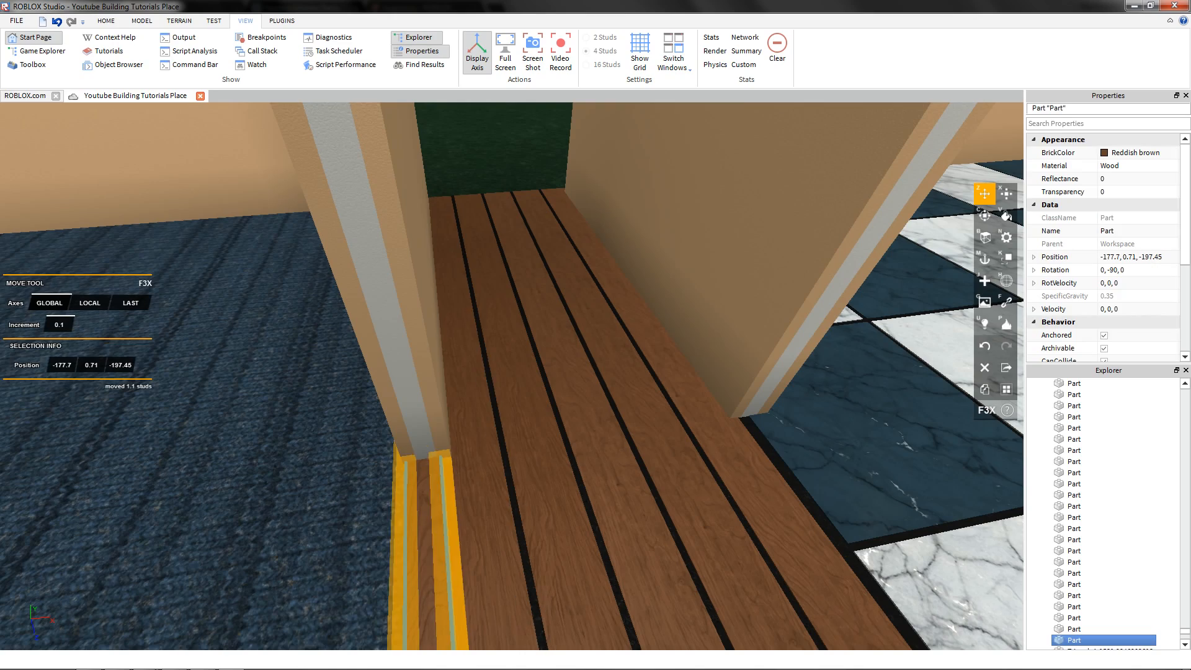
scroll(558, 403, "down", 1)
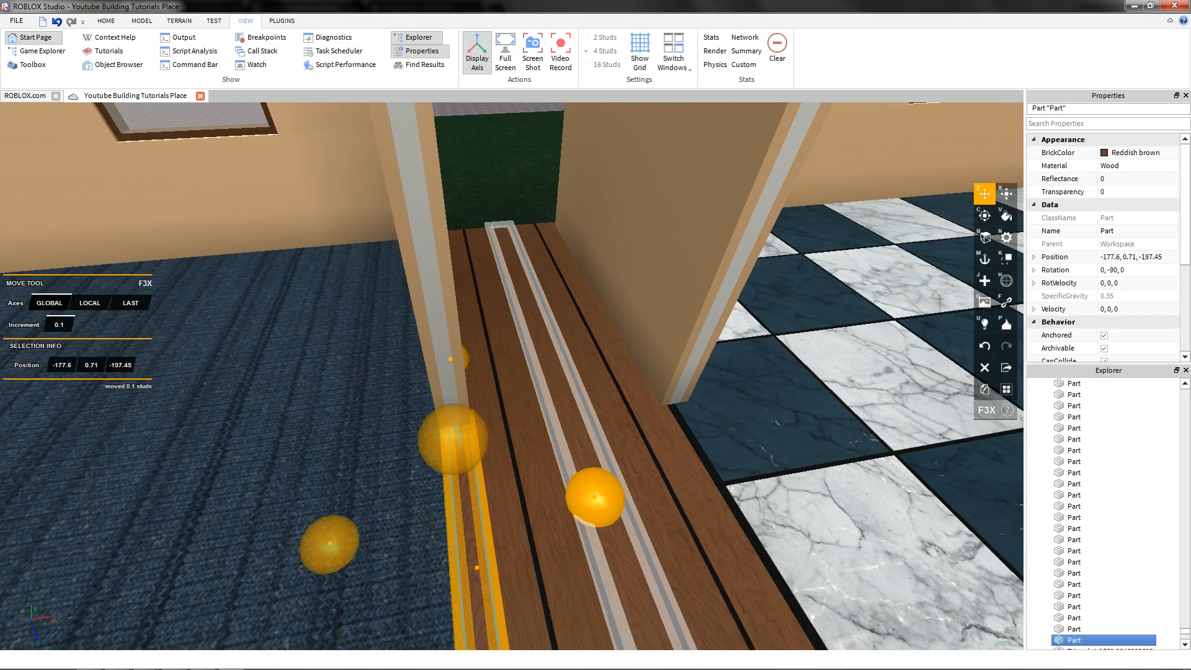
scroll(527, 403, "down", 5)
left_click(633, 149)
scroll(639, 186, "up", 5)
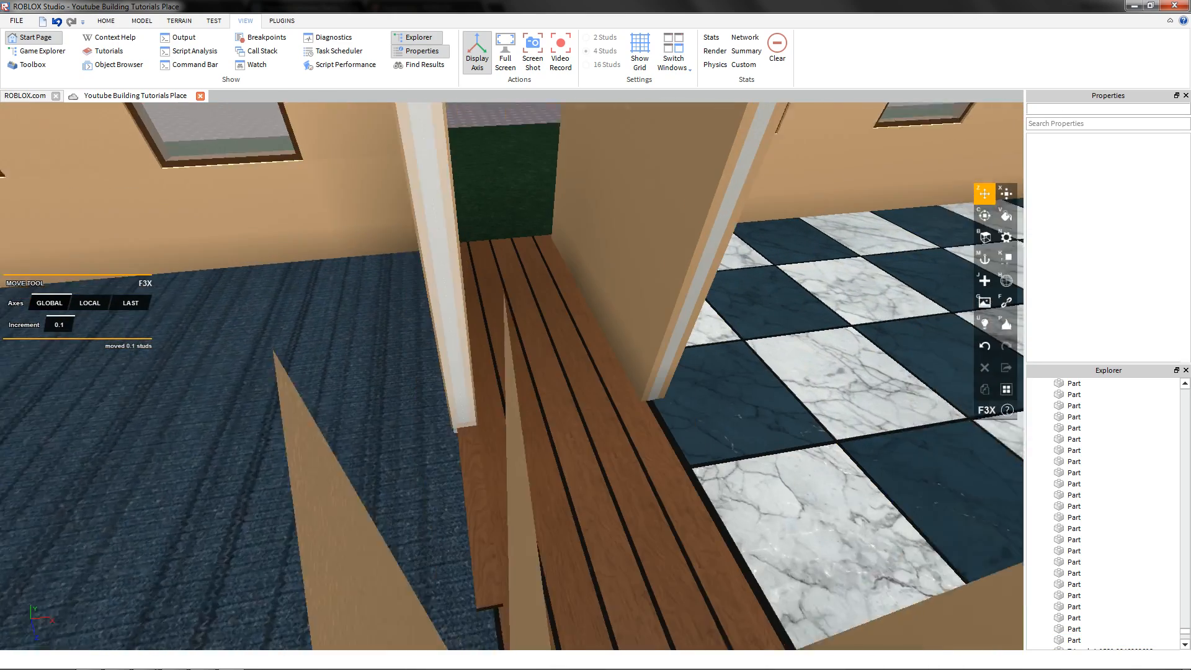
- Resize the threshold piece to 0.3 studs thick and 6.2 studs long so it spans the doorway
left_click(465, 497)
key("x")
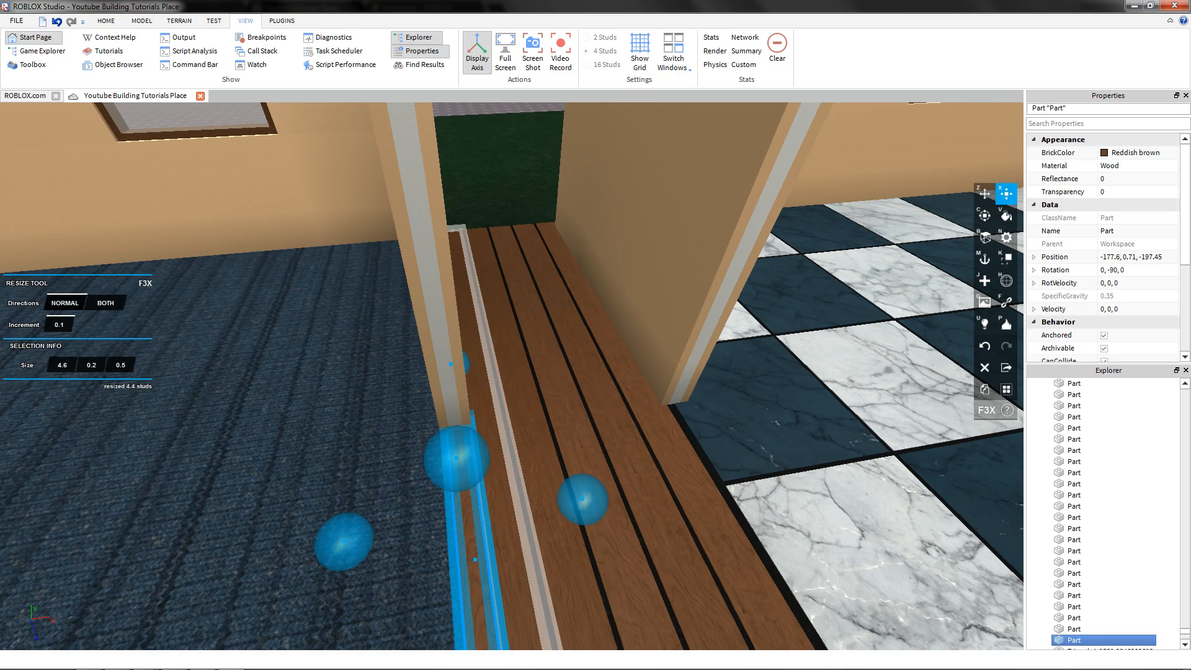
left_click_drag(568, 502, 576, 501)
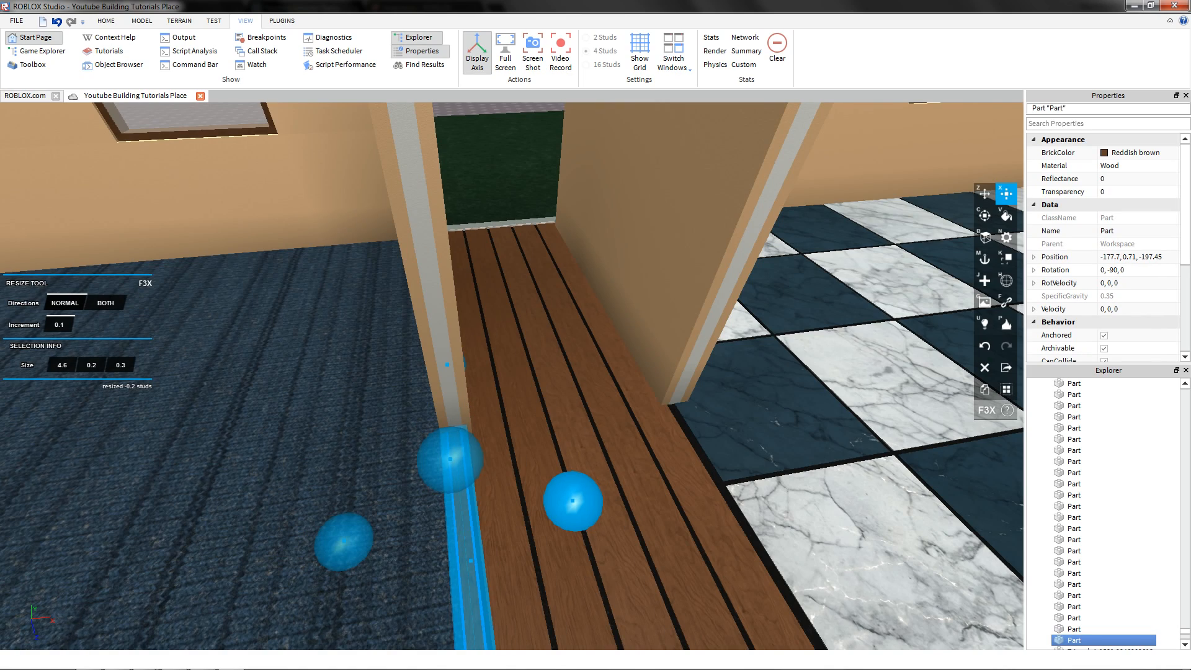
right_click_drag(577, 500, 713, 459)
left_click_drag(562, 391, 626, 384)
scroll(629, 384, "down", 4)
right_click_drag(629, 384, 682, 388)
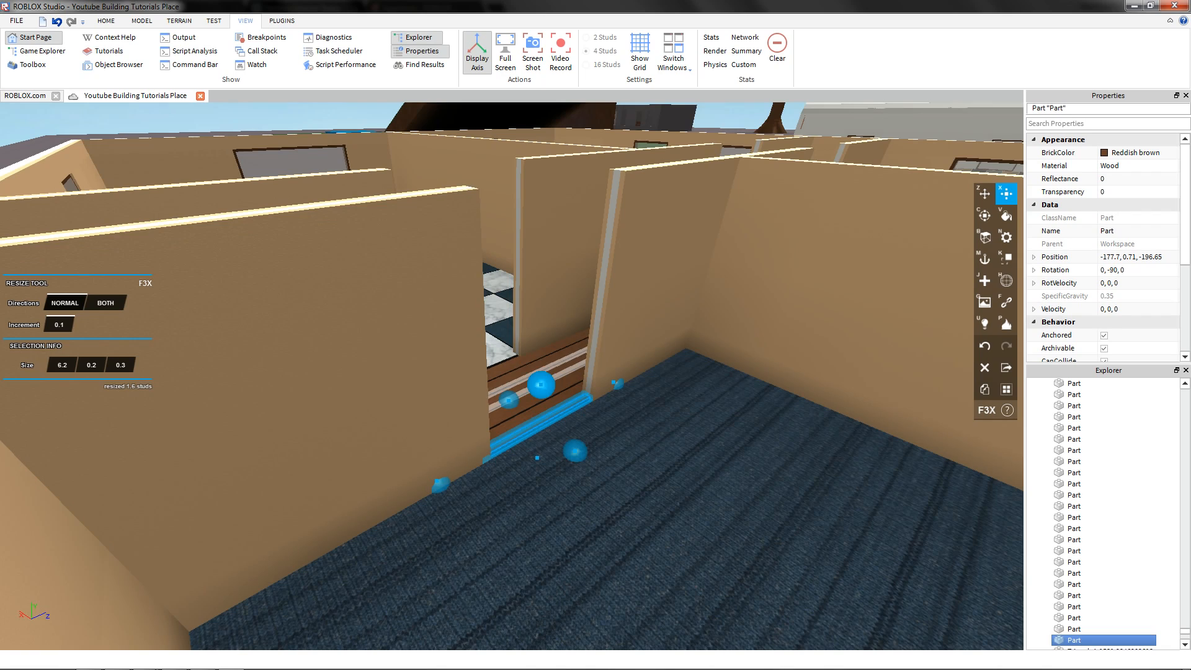
- Stretch the threshold piece upward to a height of 9.9 studs, forming a door that fills the doorway
scroll(540, 372, "down", 1)
left_click_drag(540, 385, 540, 169)
right_click_drag(540, 279, 475, 162)
scroll(541, 169, "down", 1)
key("z")
left_click(484, 163)
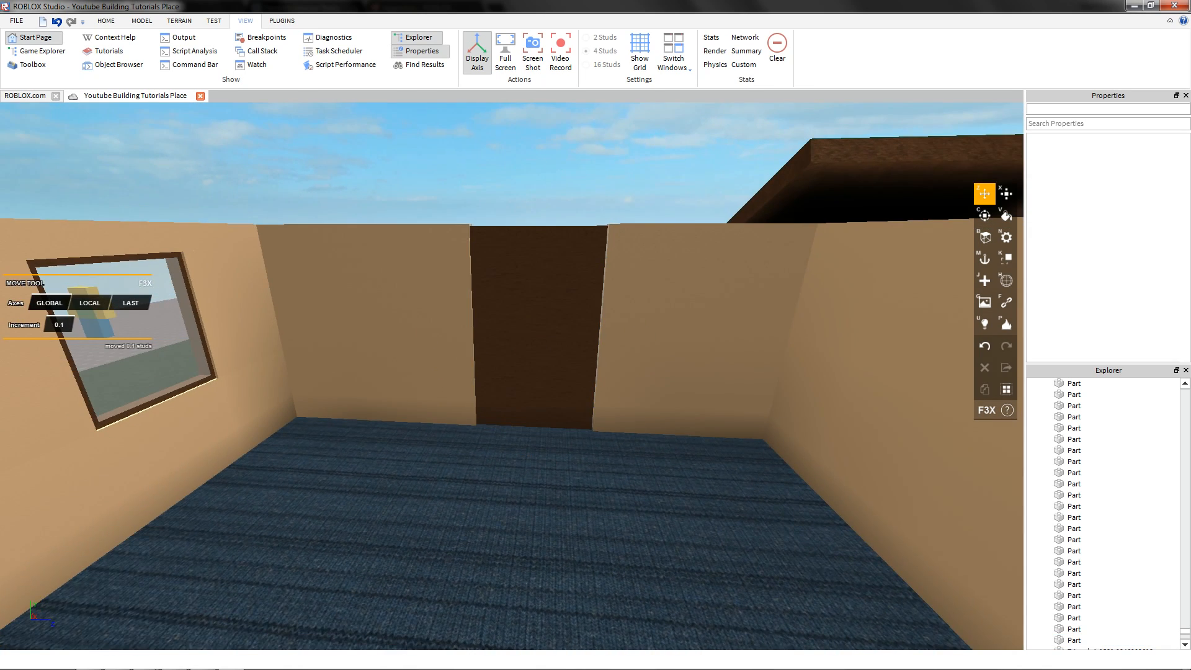
- Reduce the door's height to 9.8 studs
right_click_drag(496, 248, 434, 248)
left_click(509, 310)
key("x")
scroll(508, 310, "down", 1)
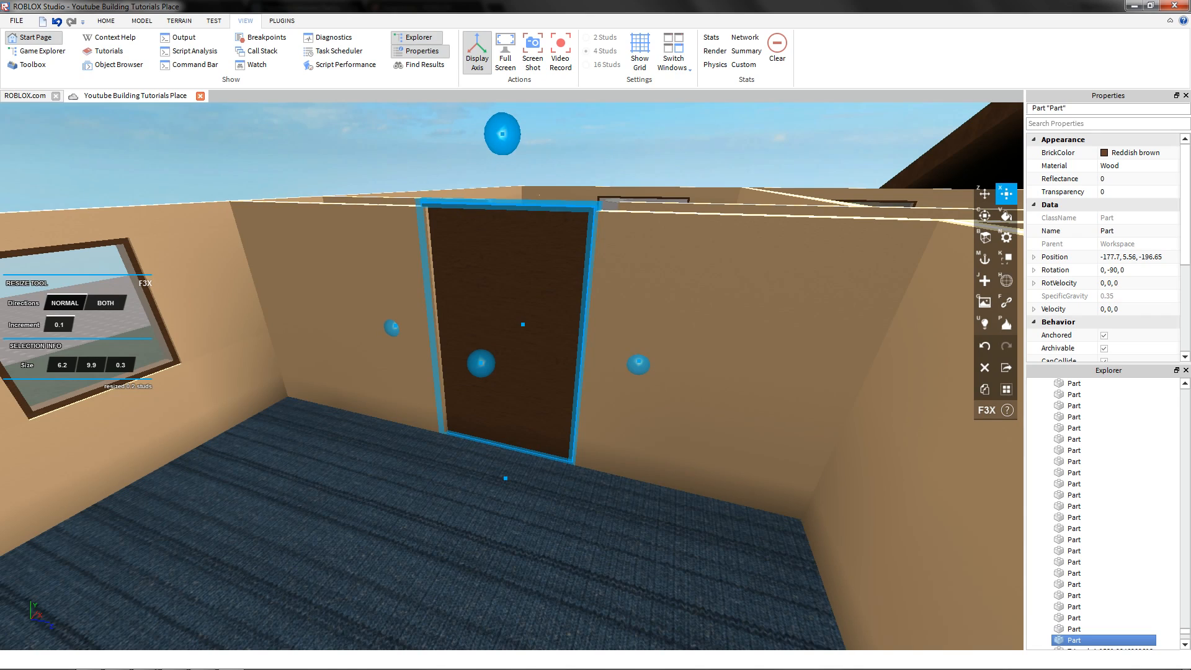
key("n")
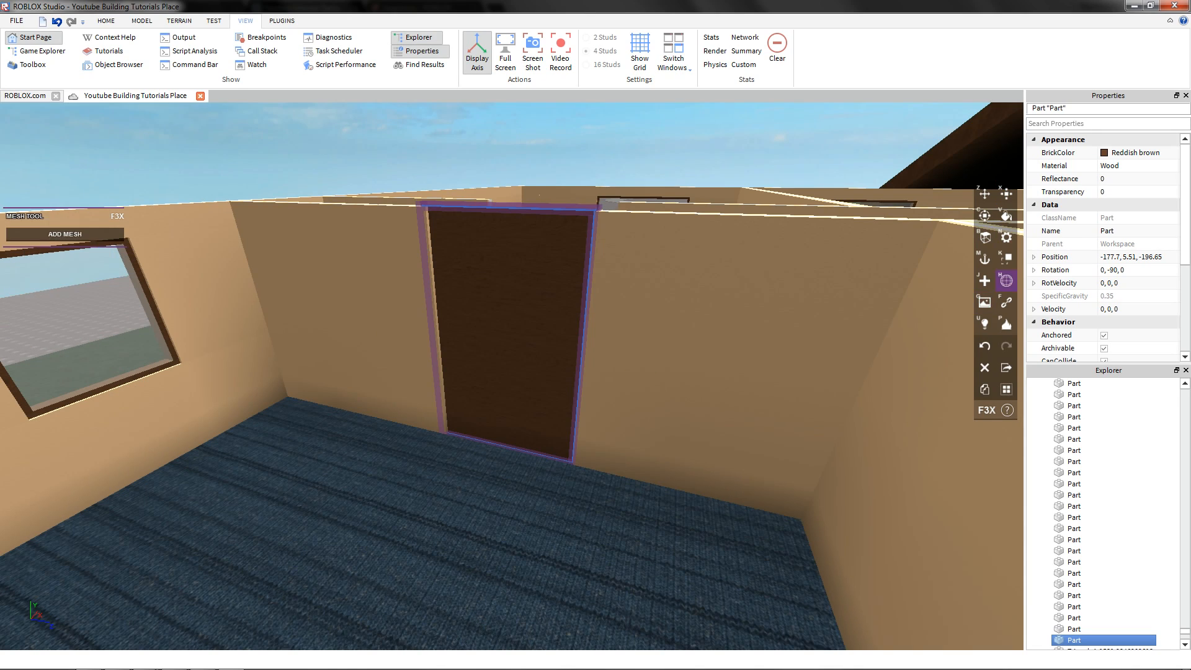
key("k")
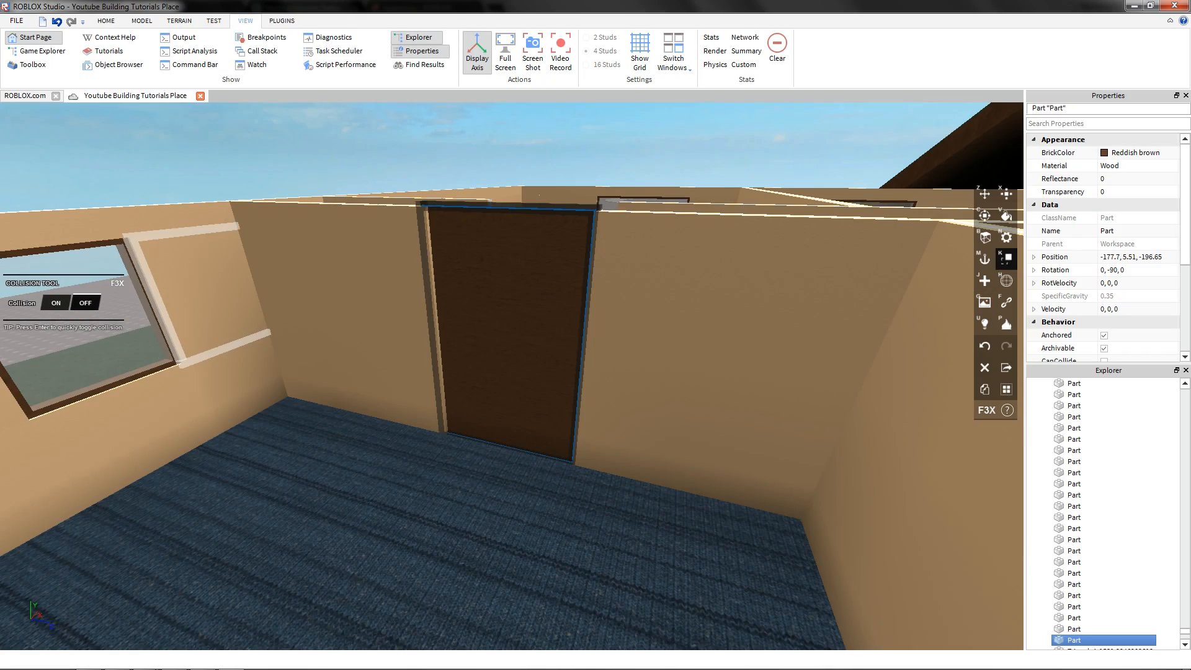
key("z")
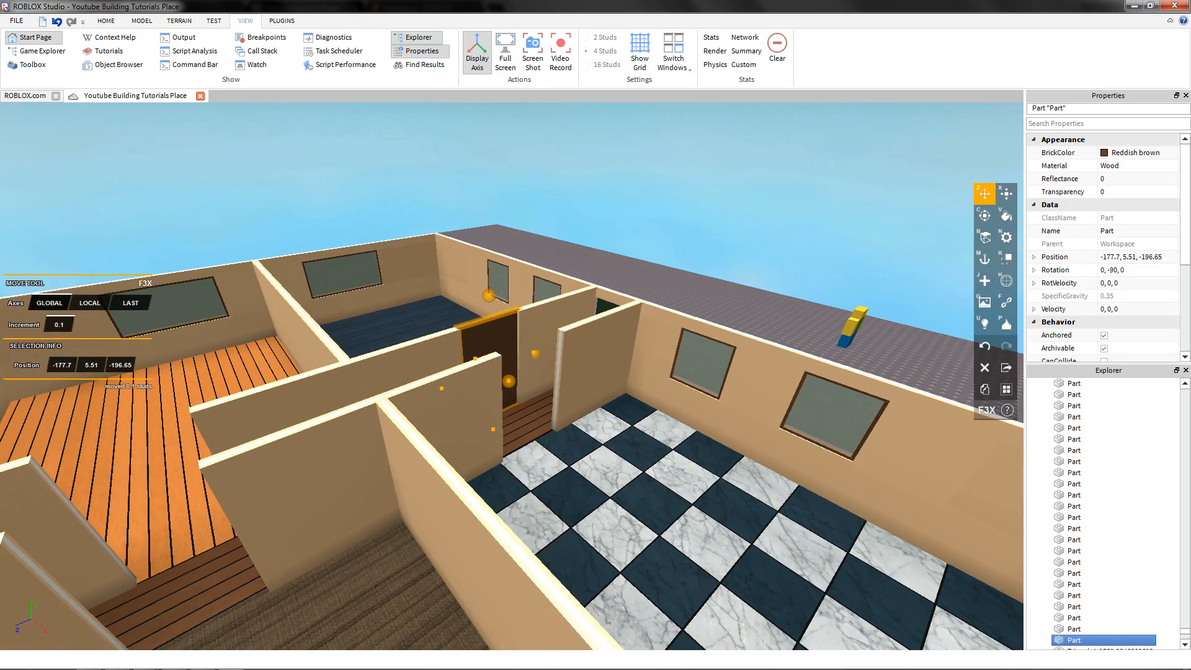
key("f")
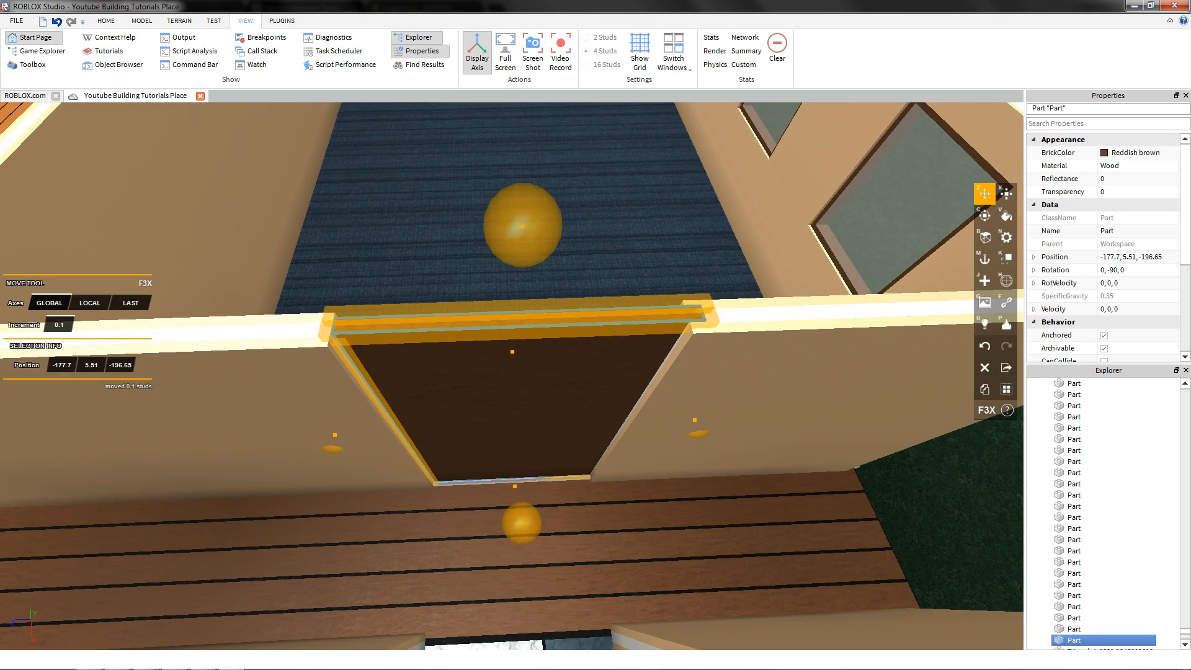
- Duplicate the door and resize the copy into a side strip 0.5 studs wide and 0.5 studs deep
key("x")
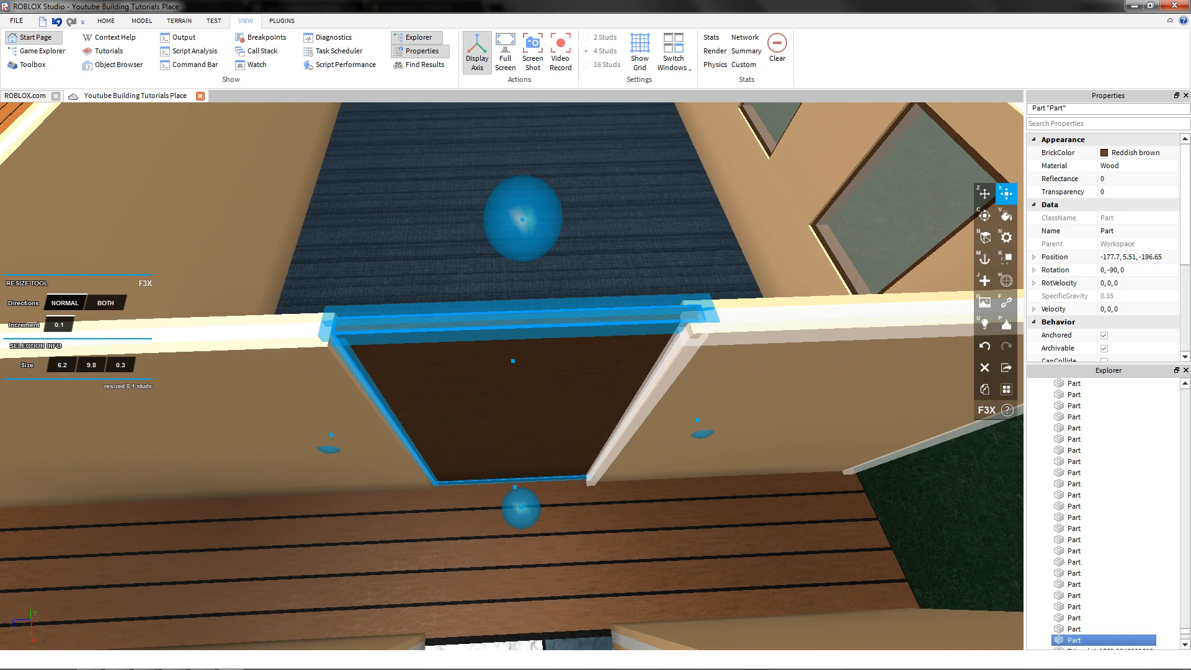
left_click_drag(702, 433, 523, 356)
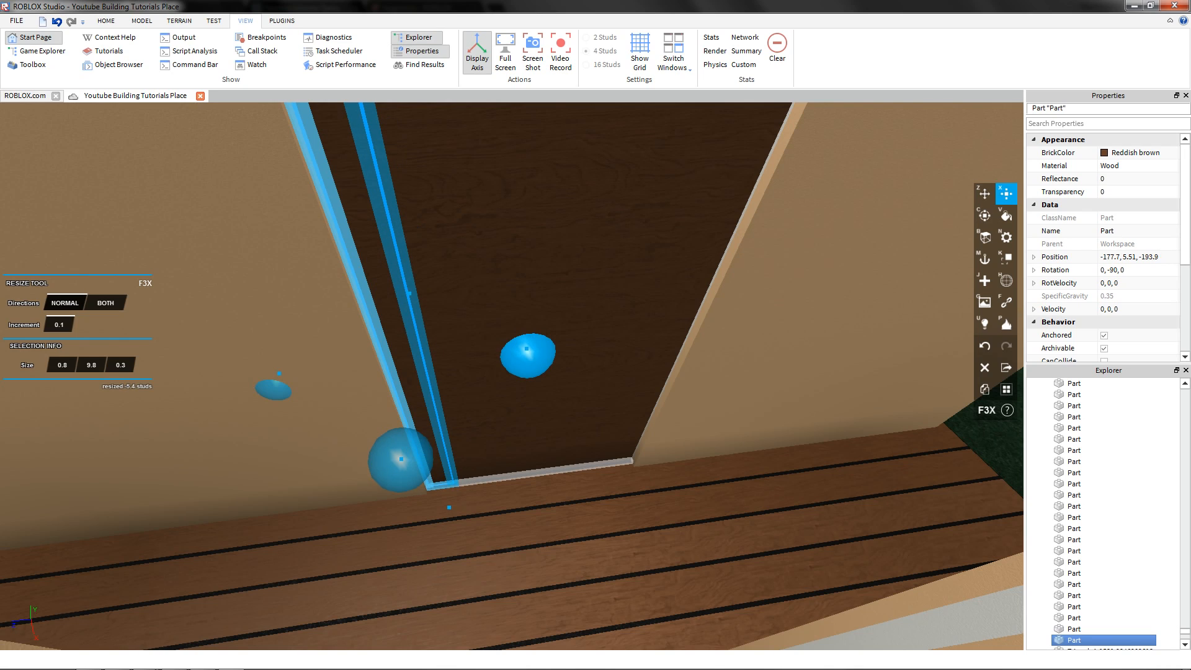
scroll(518, 356, "down", 4)
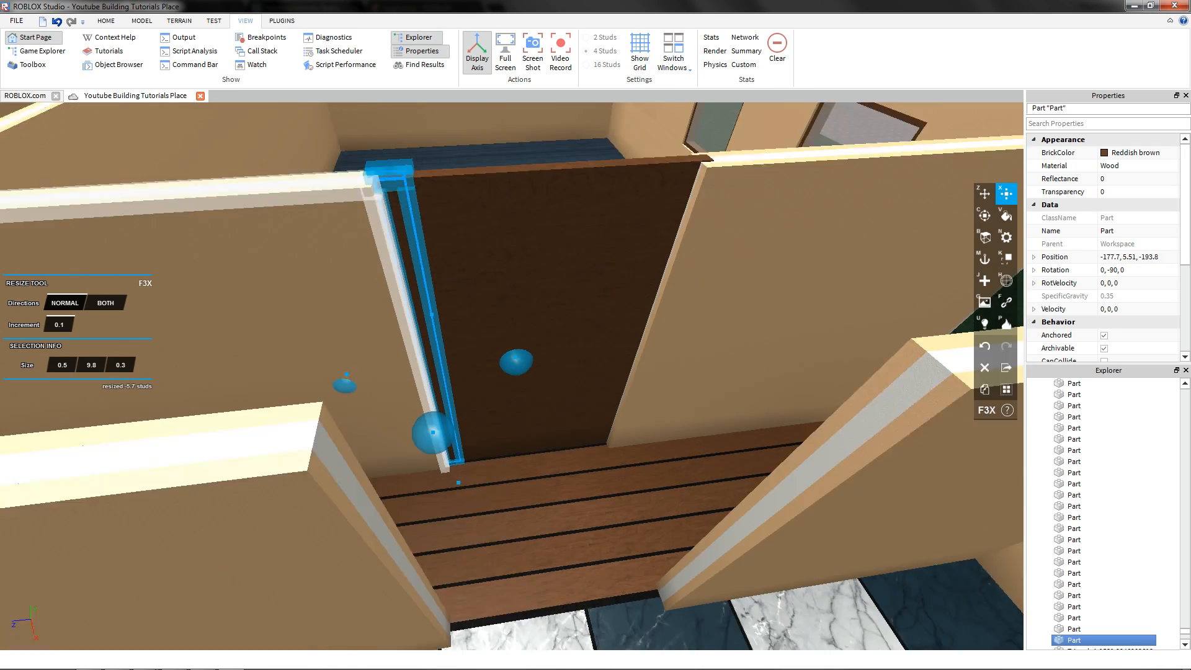
left_click(120, 364)
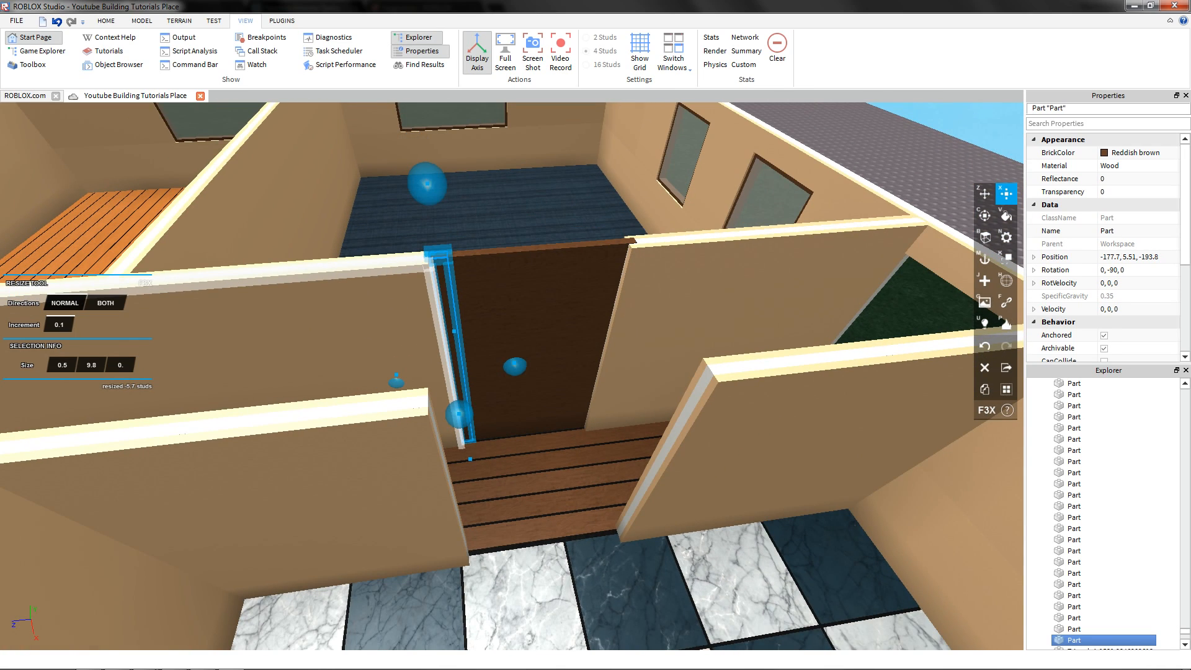
- Duplicate the door's side strip and move the copy to the door's opposite edge at Z -199.3
key("z")
key("w")
right_click_drag(453, 366, 434, 410)
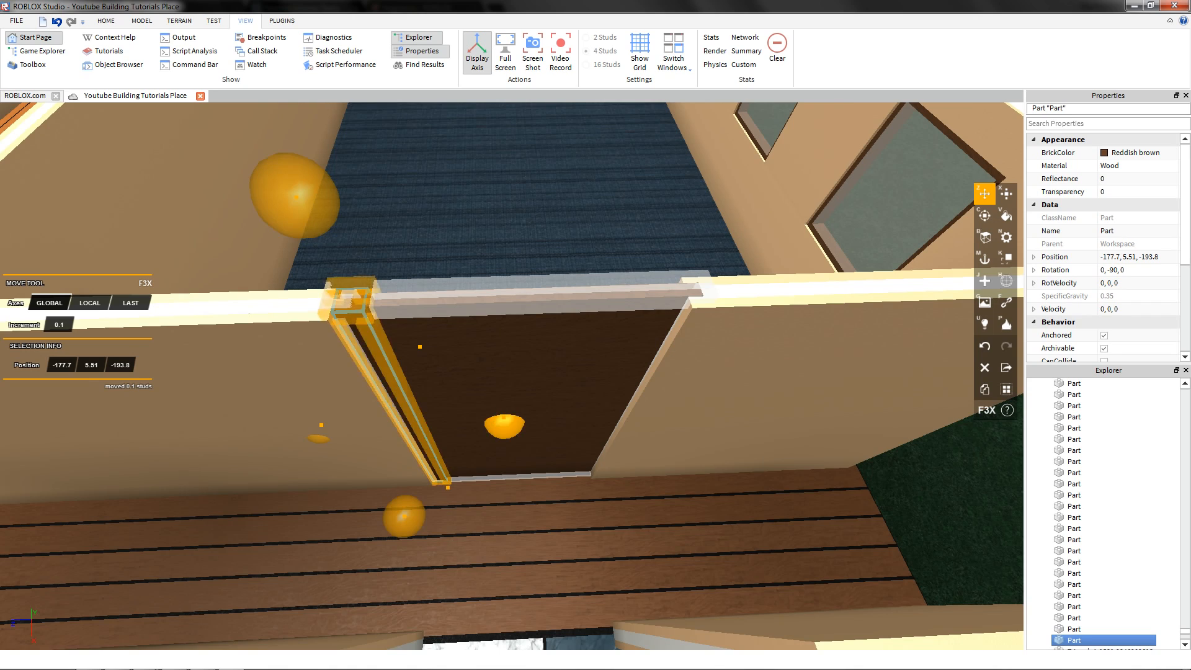
right_click_drag(504, 426, 471, 386)
left_click_drag(471, 386, 673, 435)
left_click(534, 397)
key("x")
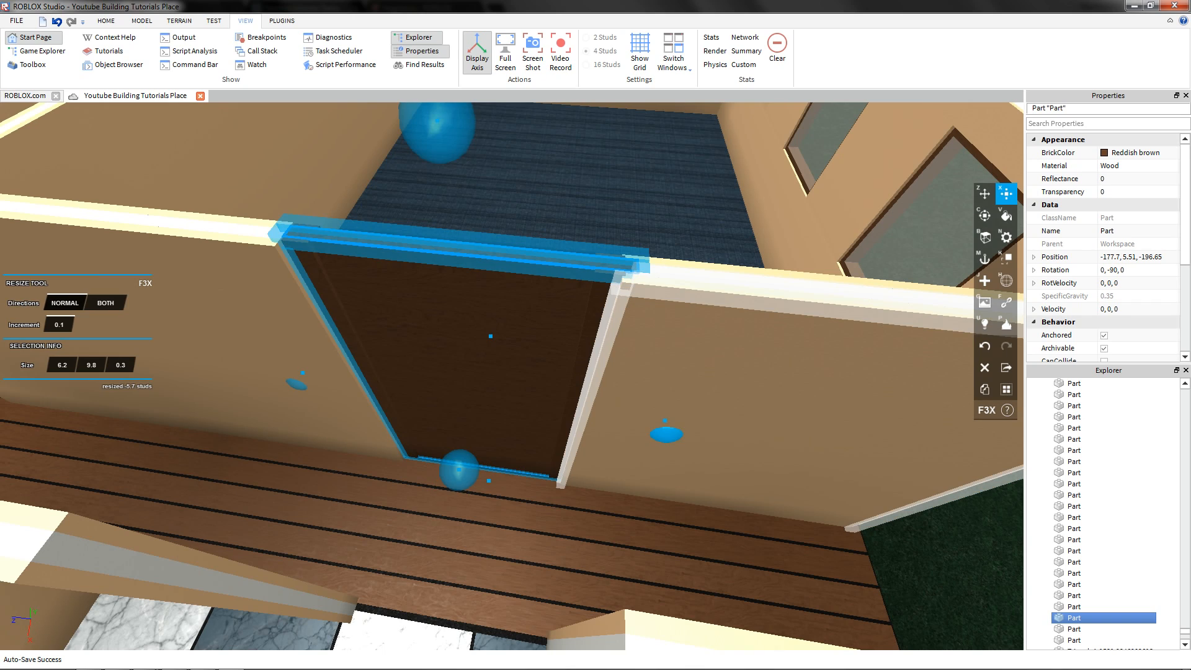
key("z")
left_click(590, 377)
right_click_drag(591, 377, 620, 386)
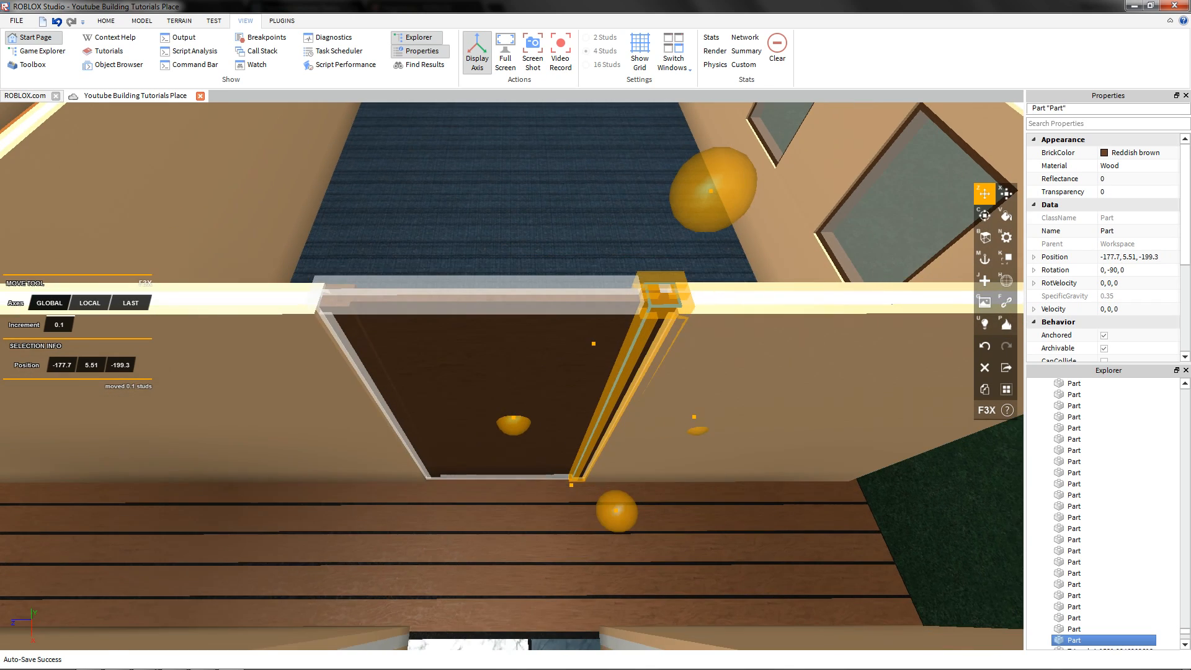
- Duplicate the second side strip 0.5 studs inward and shorten the copy to a 0.5-stud cube at the door's base
left_click_drag(514, 425, 495, 425)
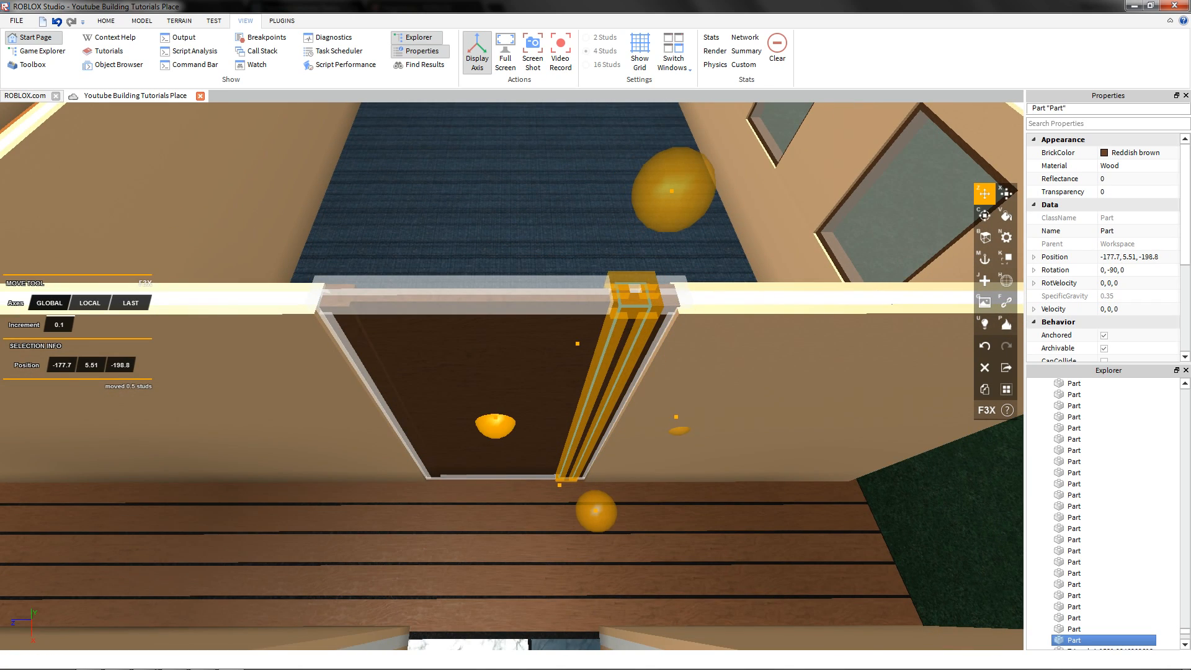
right_click_drag(495, 425, 500, 410)
key("x")
left_click_drag(674, 122, 607, 344)
right_click_drag(607, 344, 611, 266)
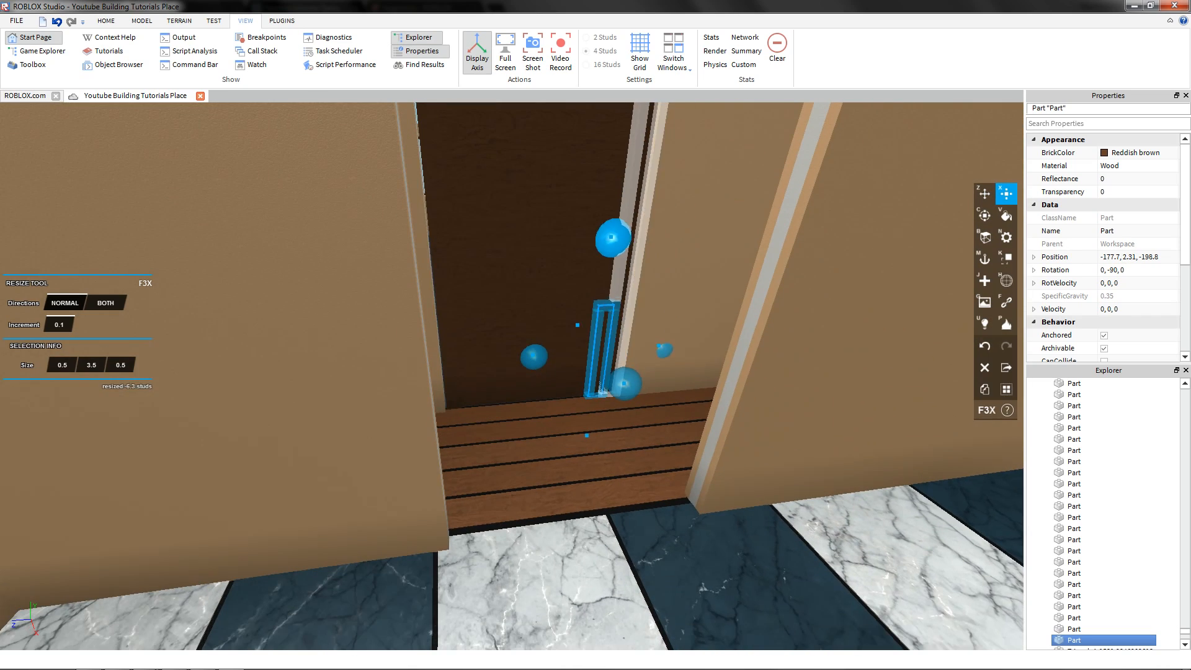
left_click_drag(614, 240, 604, 311)
right_click_drag(604, 311, 611, 359)
key("z")
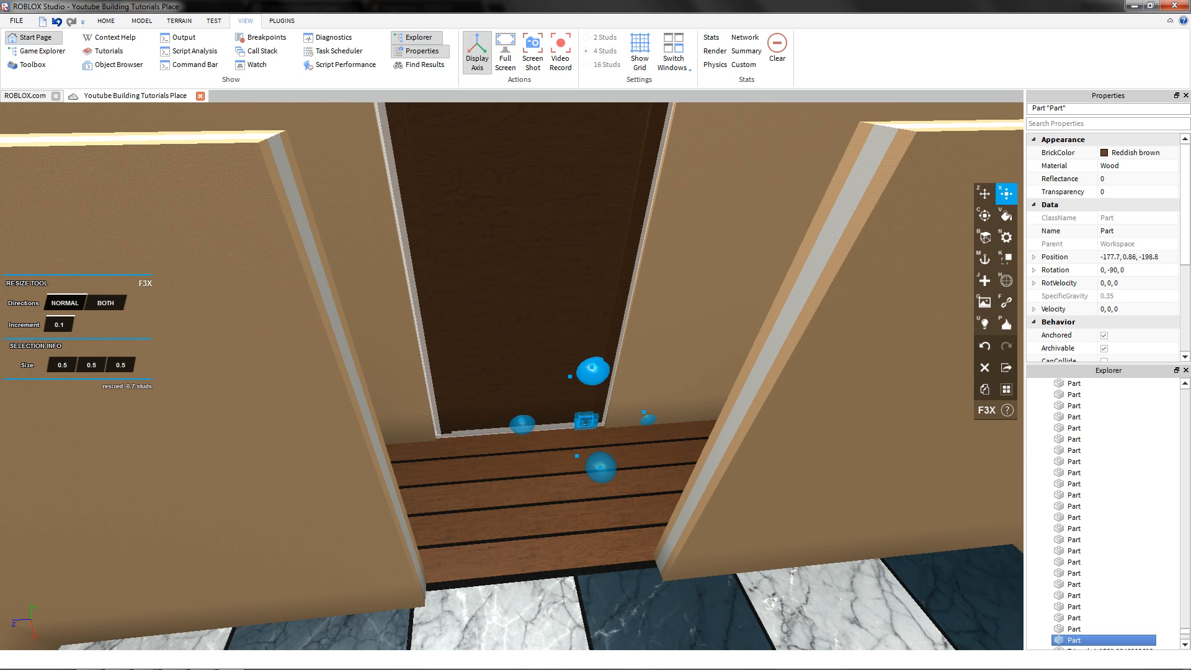
- Stretch the base cube into a 5-stud bottom rail and duplicate it to the top of the door
left_click_drag(522, 425, 401, 437)
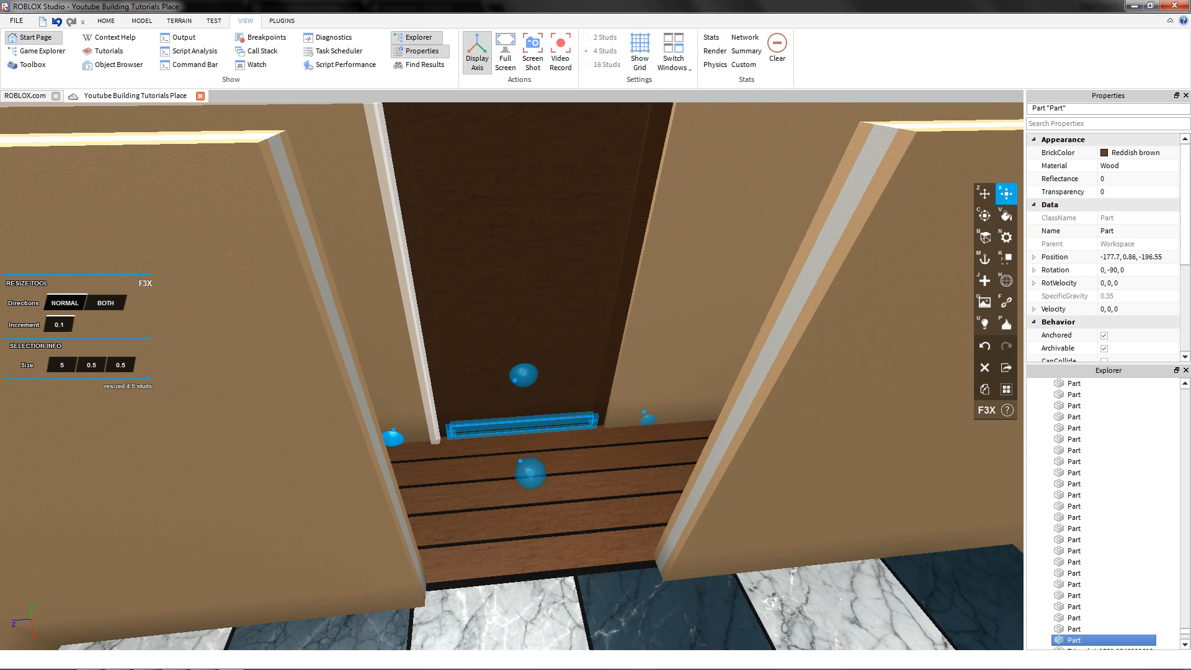
key("e")
key("z")
left_click_drag(526, 407, 531, 193)
key("e")
key("s")
right_click_drag(531, 193, 527, 142)
left_click(531, 179)
- Duplicate the first side strip 0.5 studs inward at Z -194.3 and shorten the copy to 2 studs high on the door's upper half
right_click_drag(484, 347, 428, 372)
left_click(421, 372)
key("shift+c")
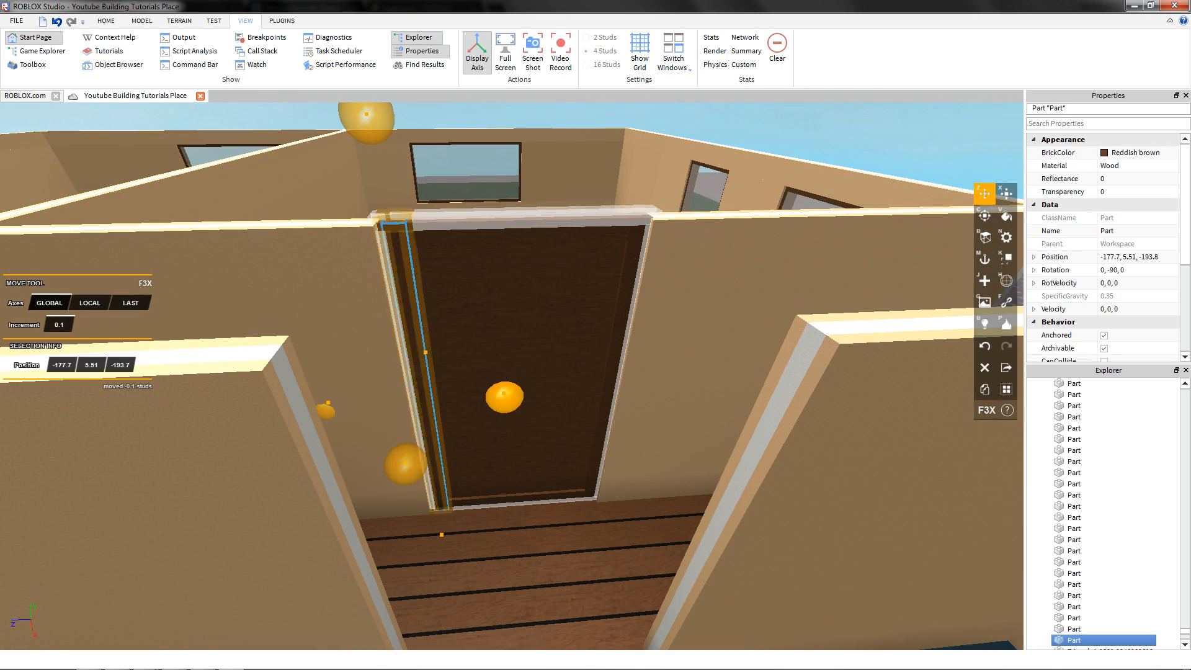
mouse_move(507, 397)
left_mouse_down()
mouse_move(534, 394)
mouse_move(522, 396)
left_mouse_up()
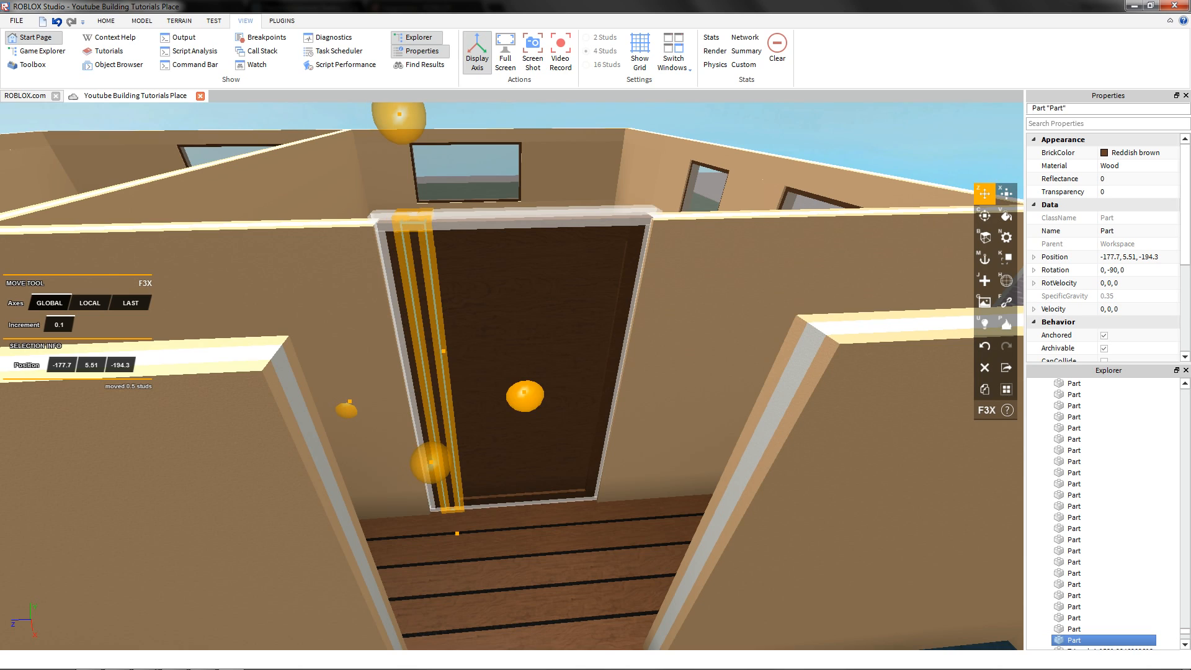
key("x")
left_click_drag(398, 110, 397, 145)
left_click_drag(450, 531, 430, 385)
key("z")
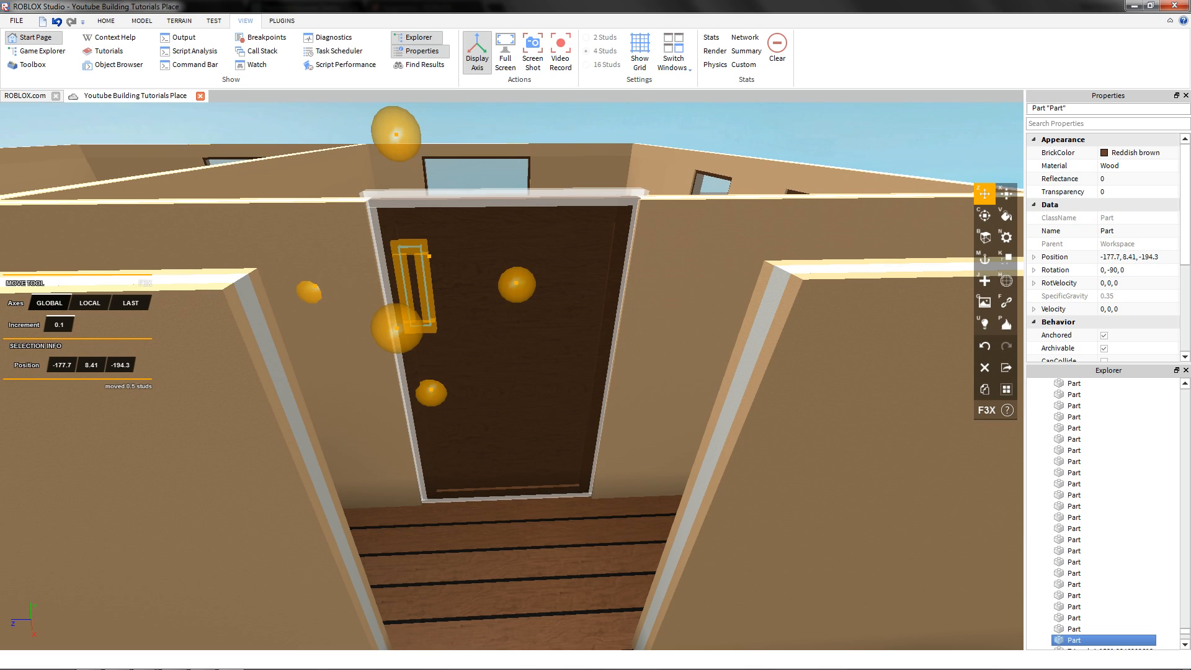
- Move the short strip farther inward, widen it to a 1.5-stud panel and extend it slightly downward
left_click_drag(517, 284, 545, 282)
key("x")
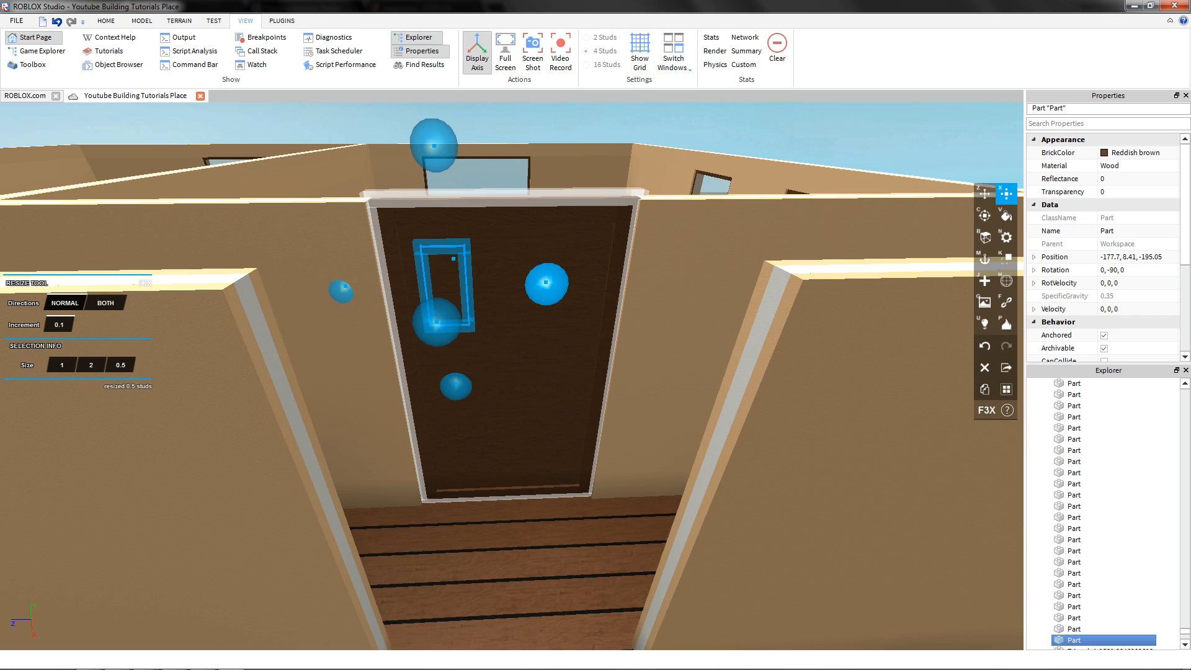
key("z")
key("x")
key("z")
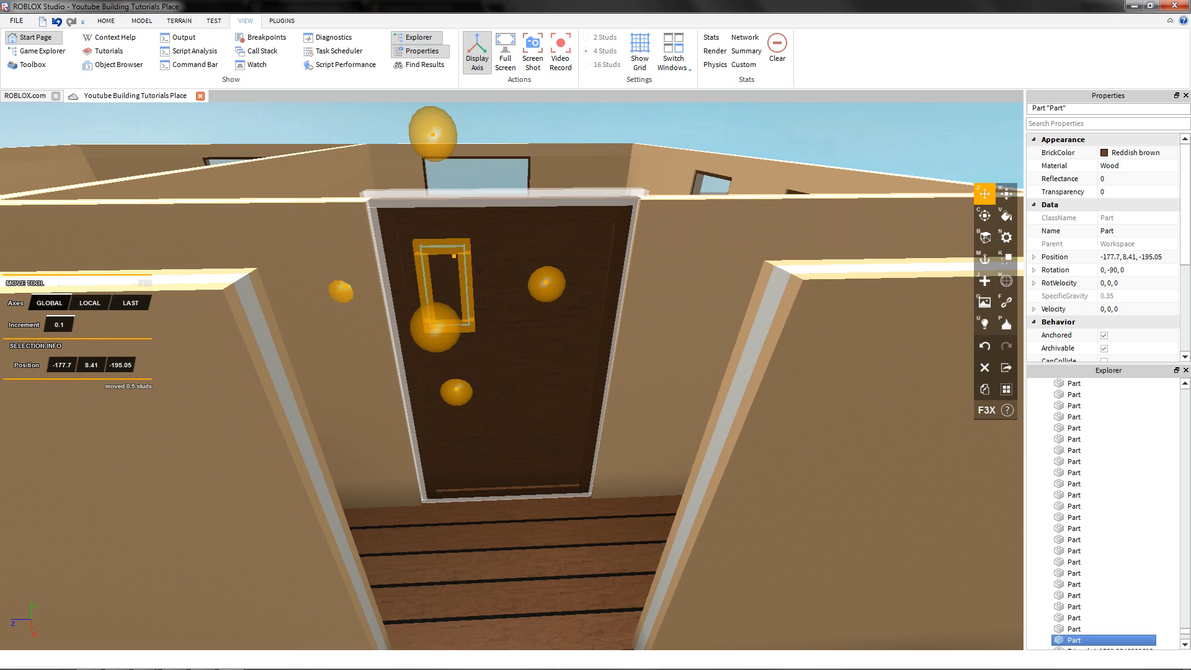
key("x")
left_click_drag(545, 284, 566, 284)
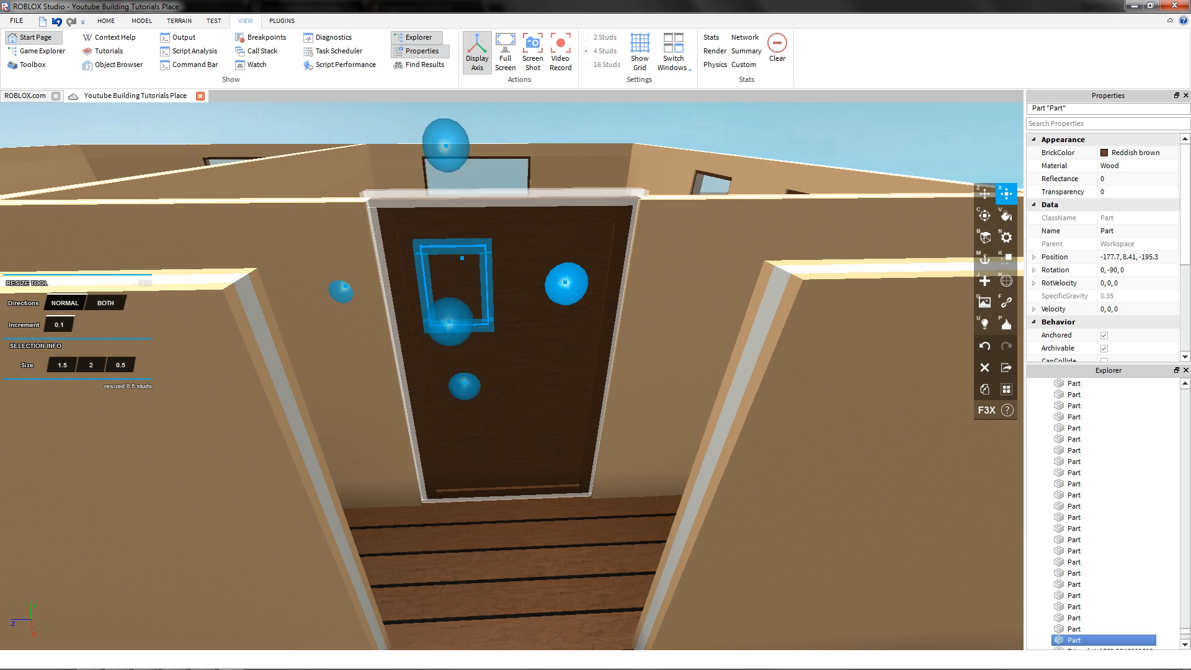
left_click_drag(464, 386, 465, 399)
- Duplicate the upper panel and move the copy 2.4 studs across the door to Z -197.7
key("z")
left_click_drag(574, 292, 595, 325)
right_click_drag(580, 292, 558, 303)
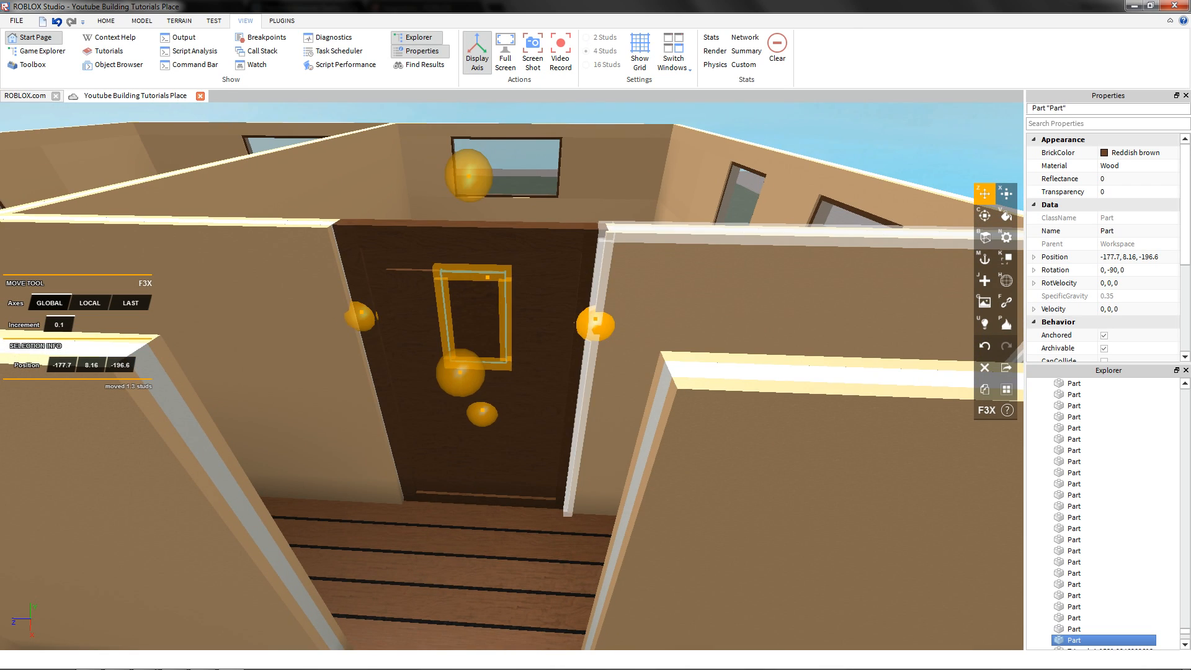
left_click_drag(596, 324, 644, 327)
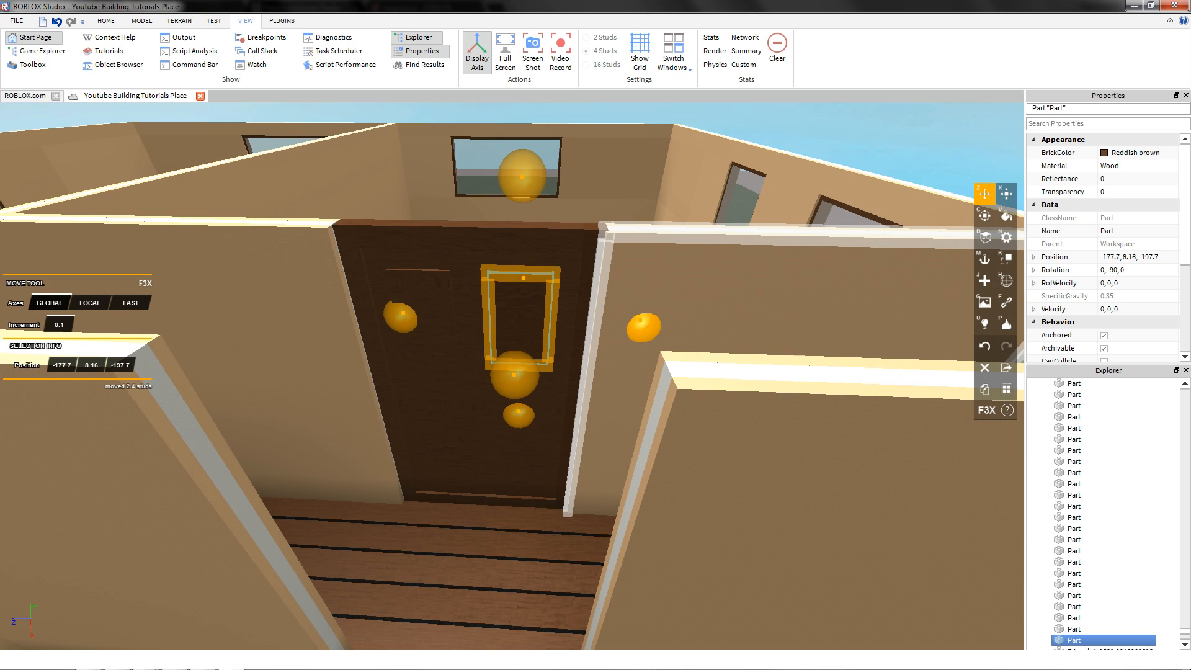
- Duplicate both upper panels and move the copies 4 studs down to the door's lower half
right_click_drag(459, 304, 442, 273)
left_click(442, 277, "shift")
left_click_drag(495, 385, 496, 483)
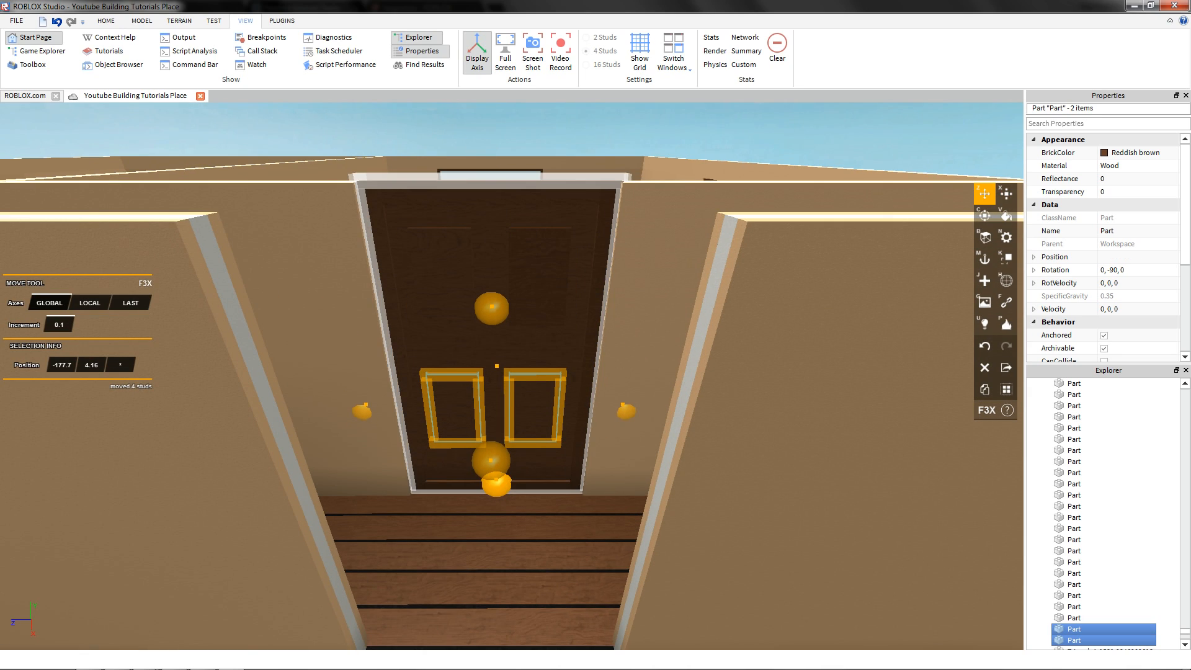
scroll(496, 482, "down", 5)
left_click(528, 162)
right_click_drag(528, 161, 531, 133)
scroll(532, 372, "up", 5)
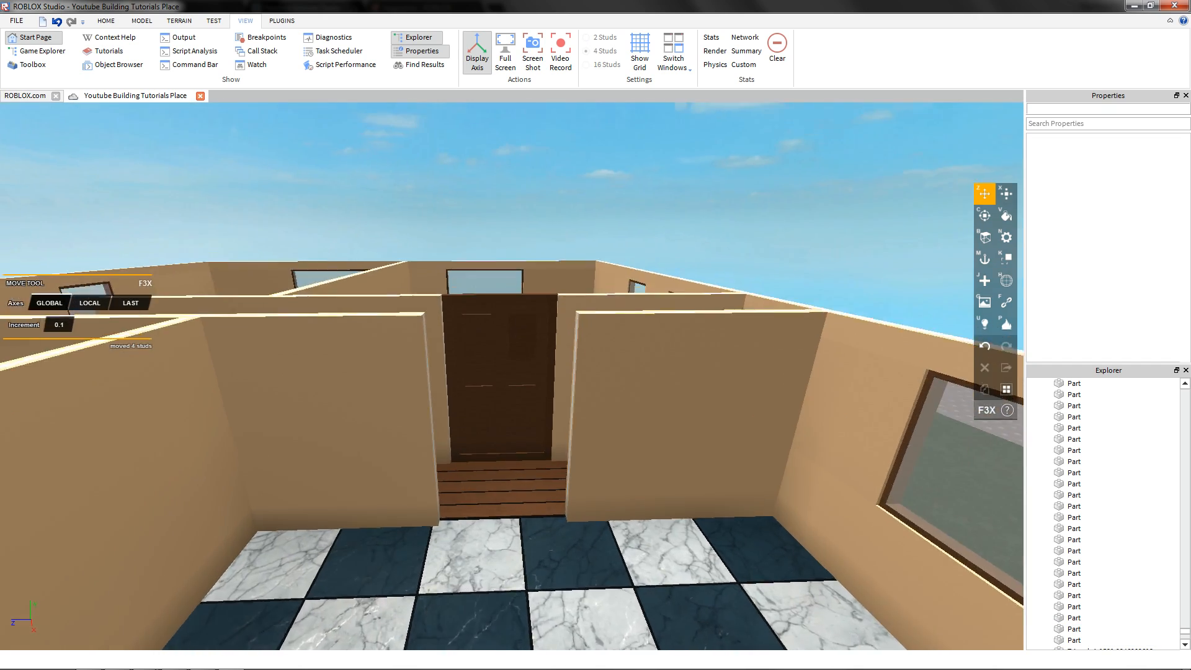
left_click(533, 428)
key("h")
key("j")
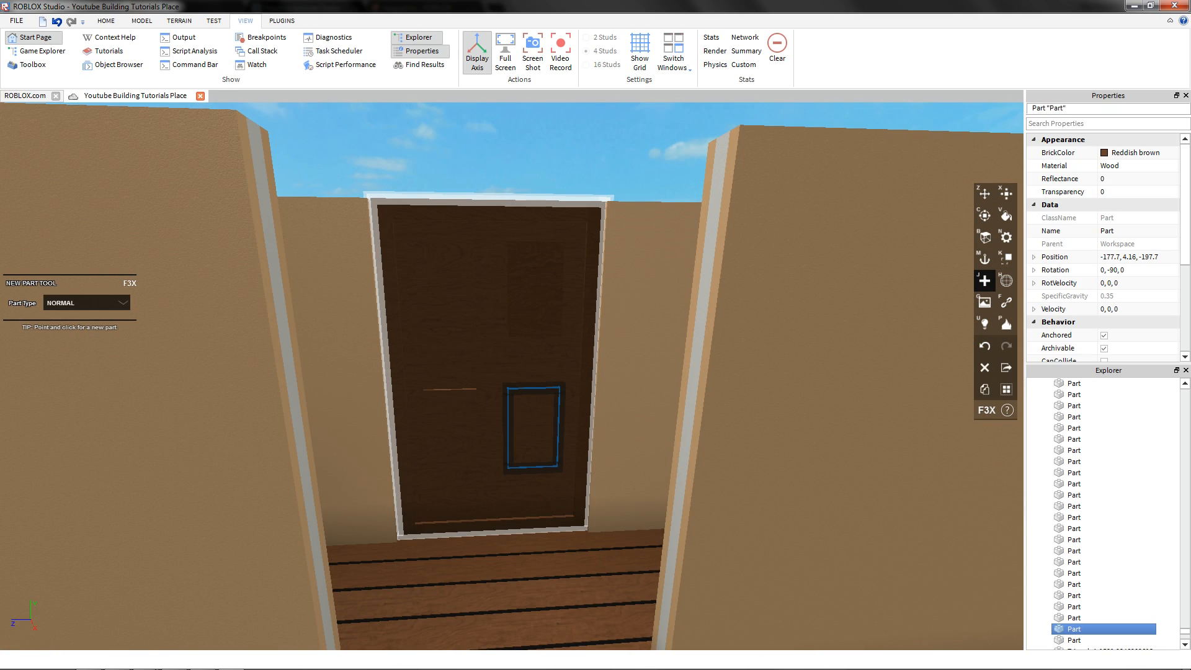
key("h")
key("b")
key("n")
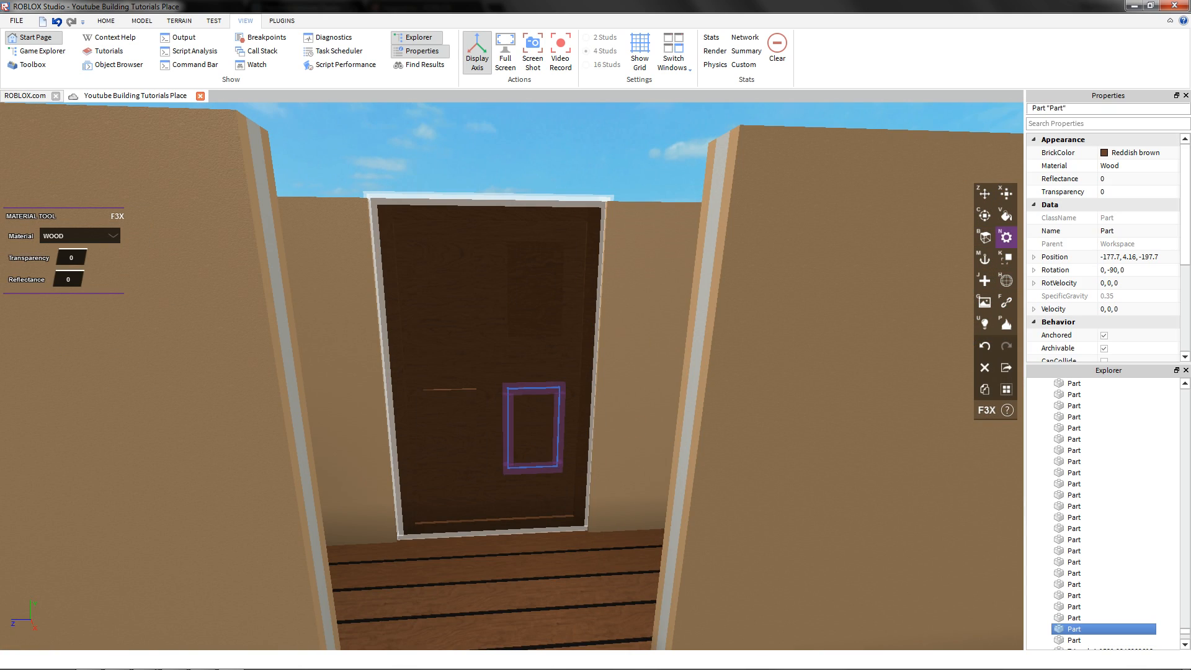
key("m")
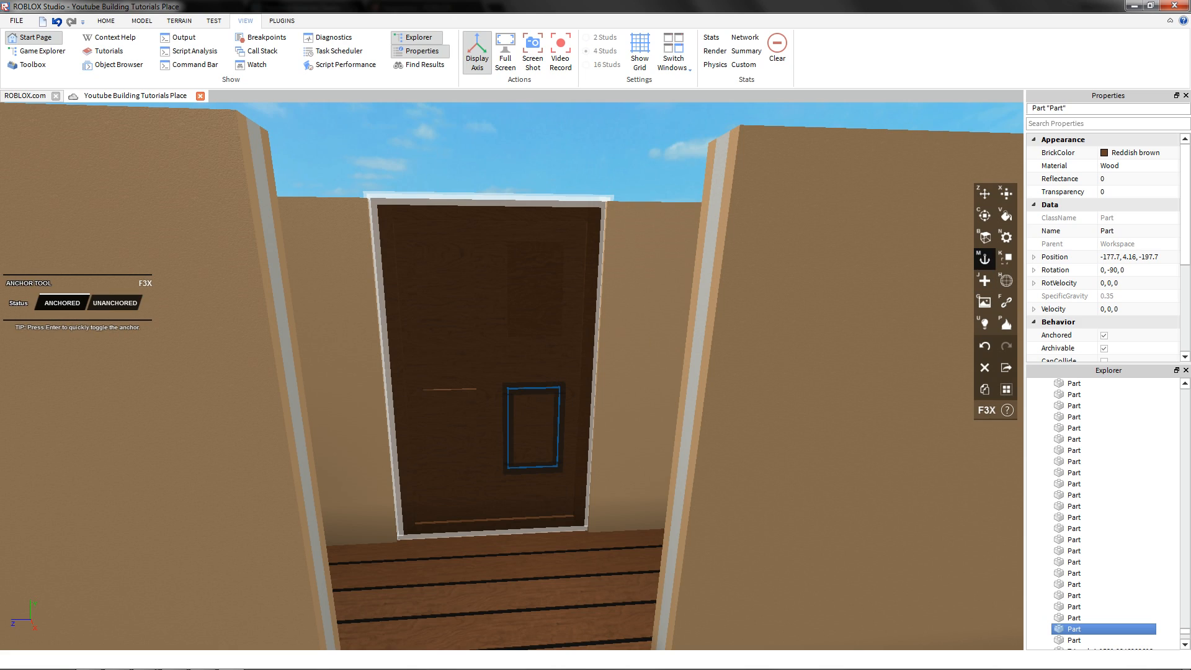
key("j")
key("h")
key("b")
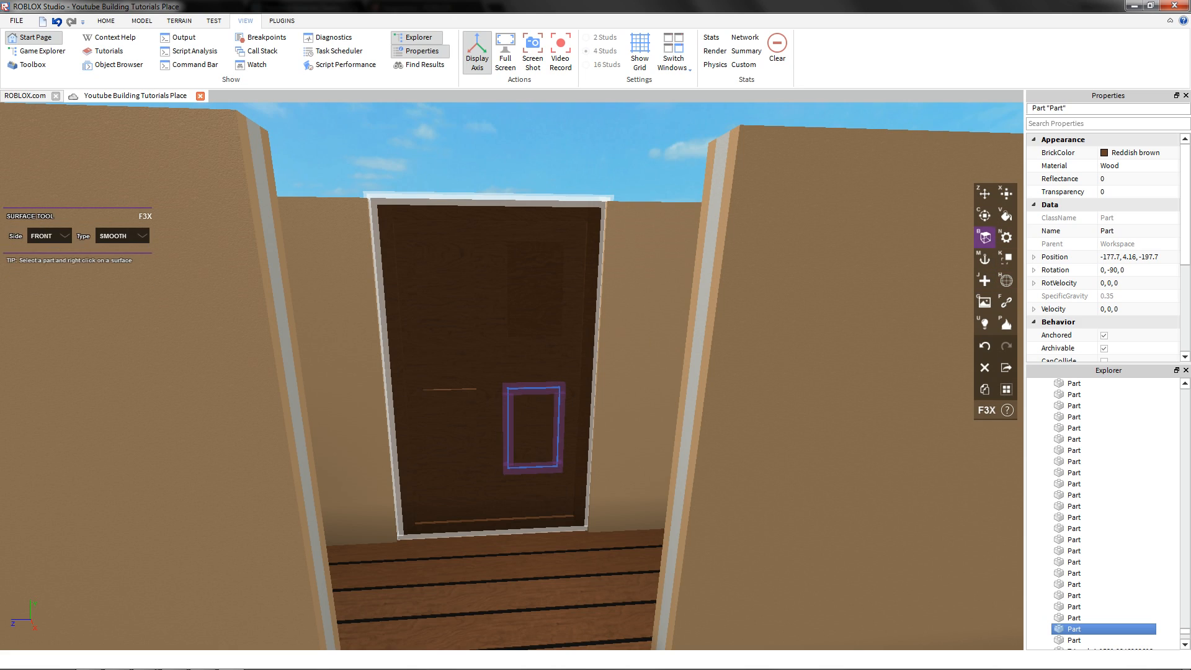
key("m")
key("b")
key("h")
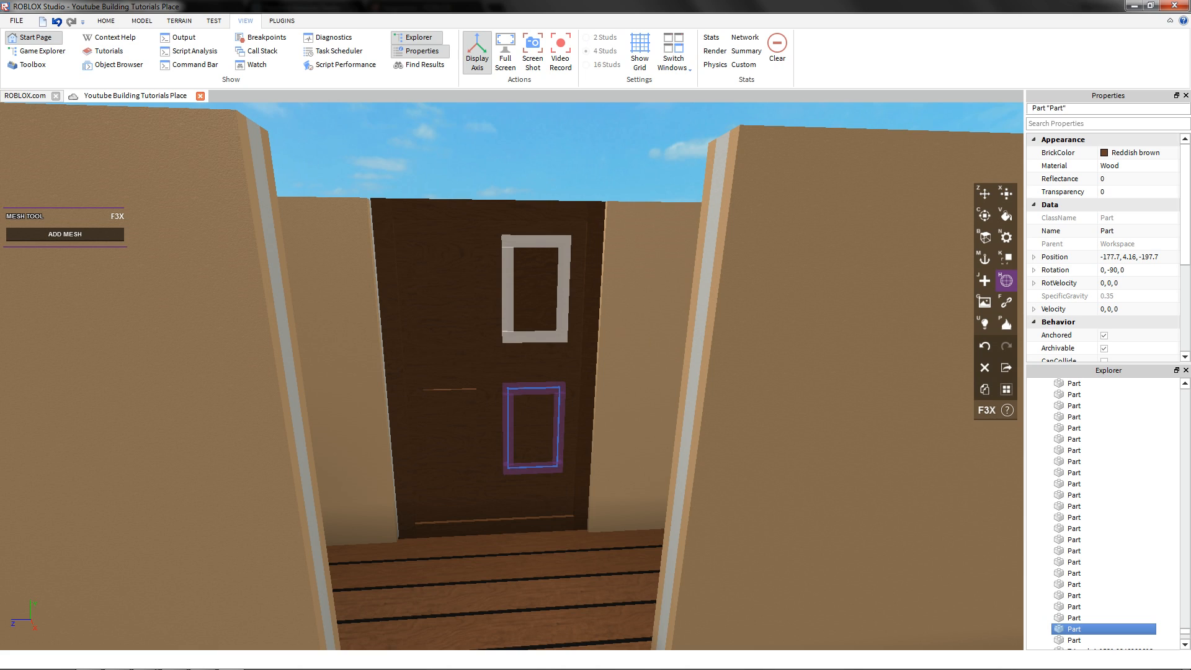
key("b")
key("f")
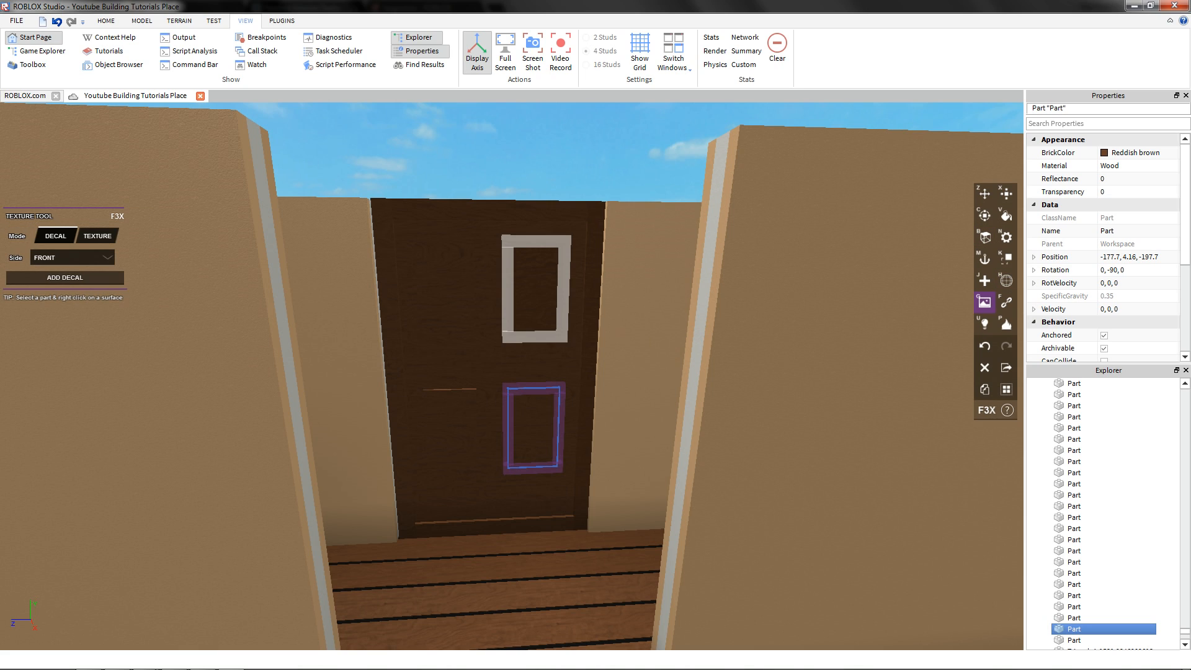
key("m")
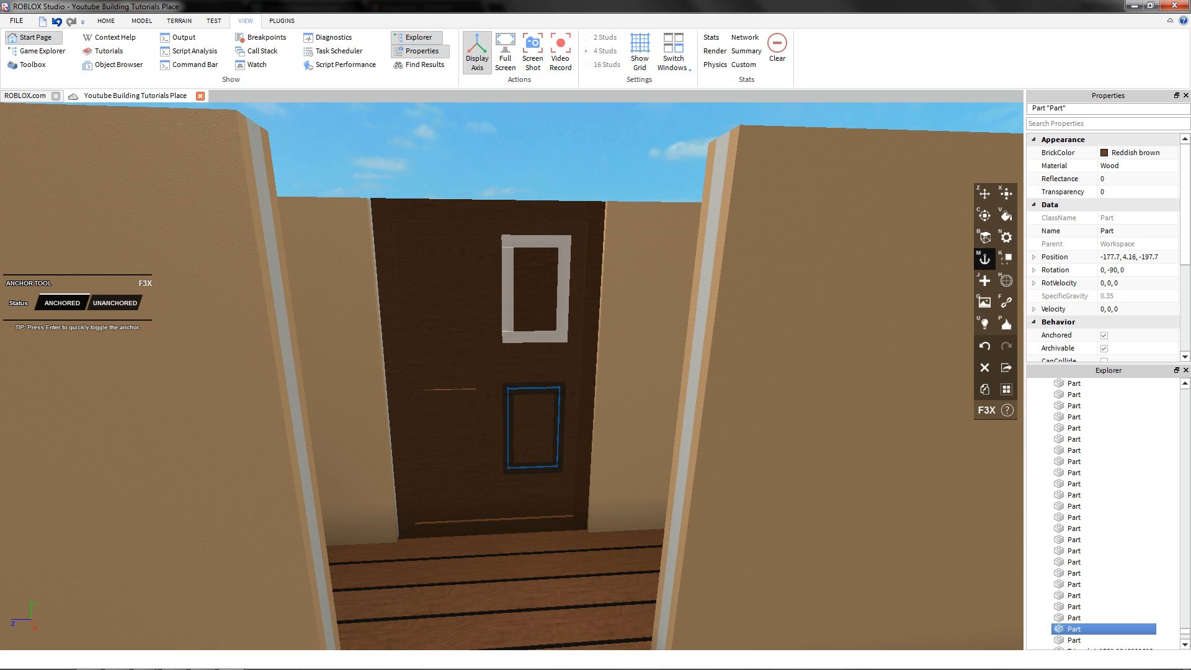
mouse_move(503, 350)
right_mouse_down()
mouse_move(490, 381)
mouse_move(512, 367)
right_mouse_up()
key("j")
key("k")
scroll(512, 367, "down", 4)
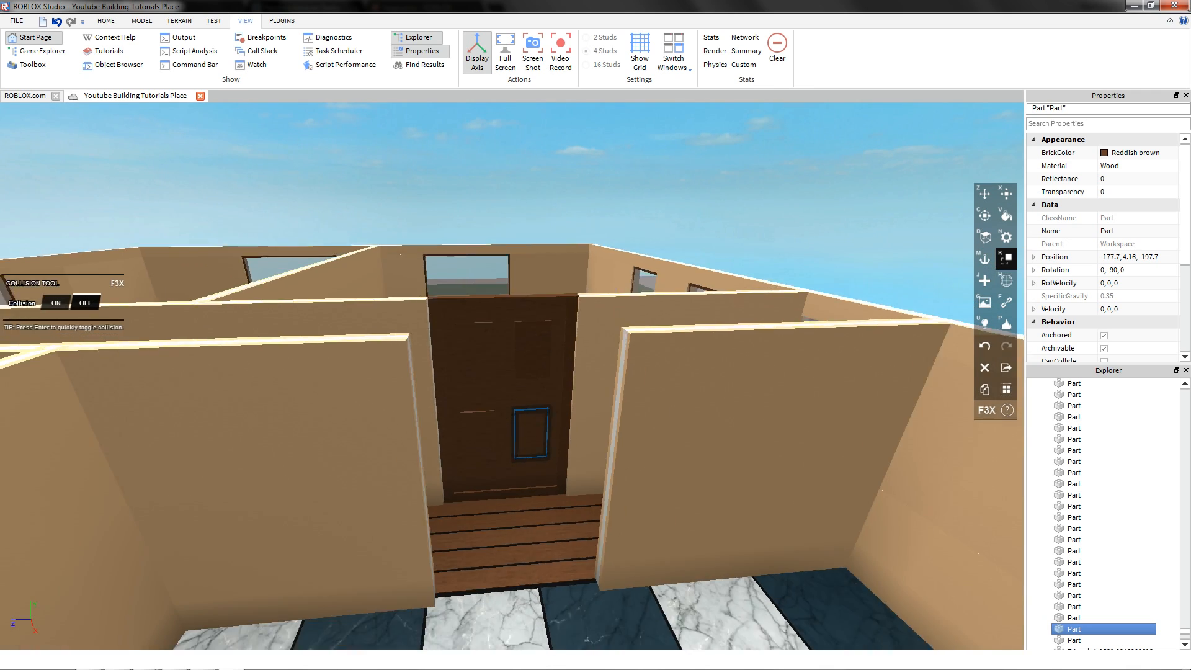
- Select the door together with its bottom rail, both side strips and all four panels
key("z")
left_click(409, 210)
scroll(409, 298, "up", 3)
left_click(503, 516)
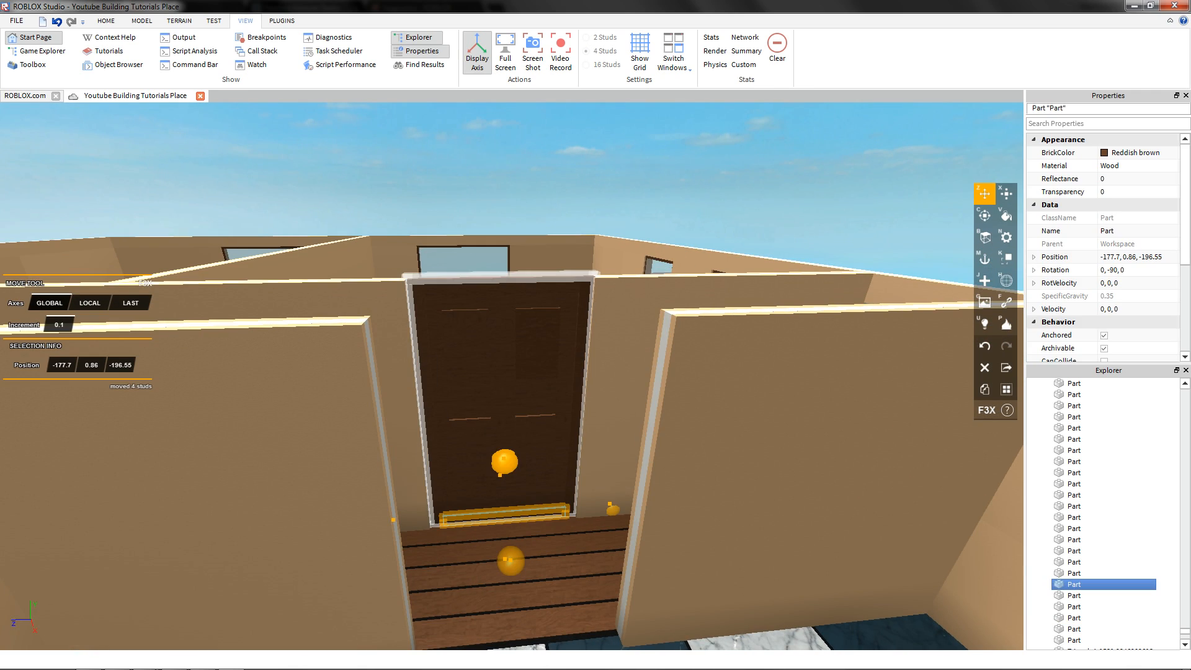
left_click(473, 450, "shift")
left_click(456, 400, "shift")
left_click(428, 397, "shift")
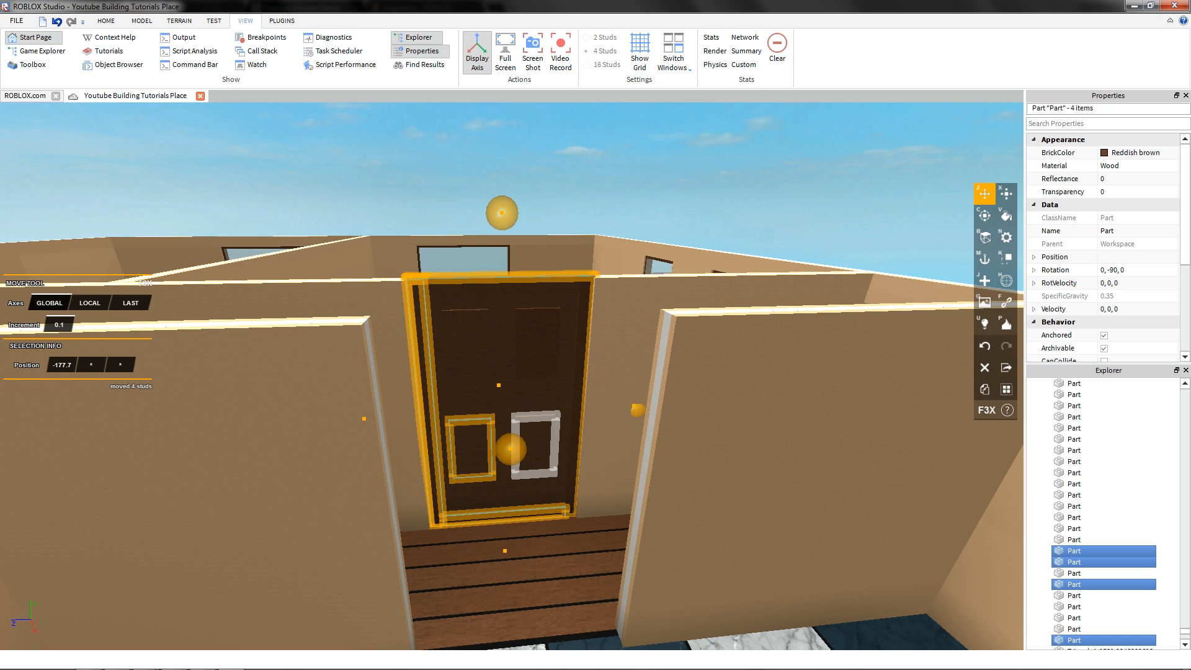
left_click(536, 443, "shift")
left_click(580, 397, "shift")
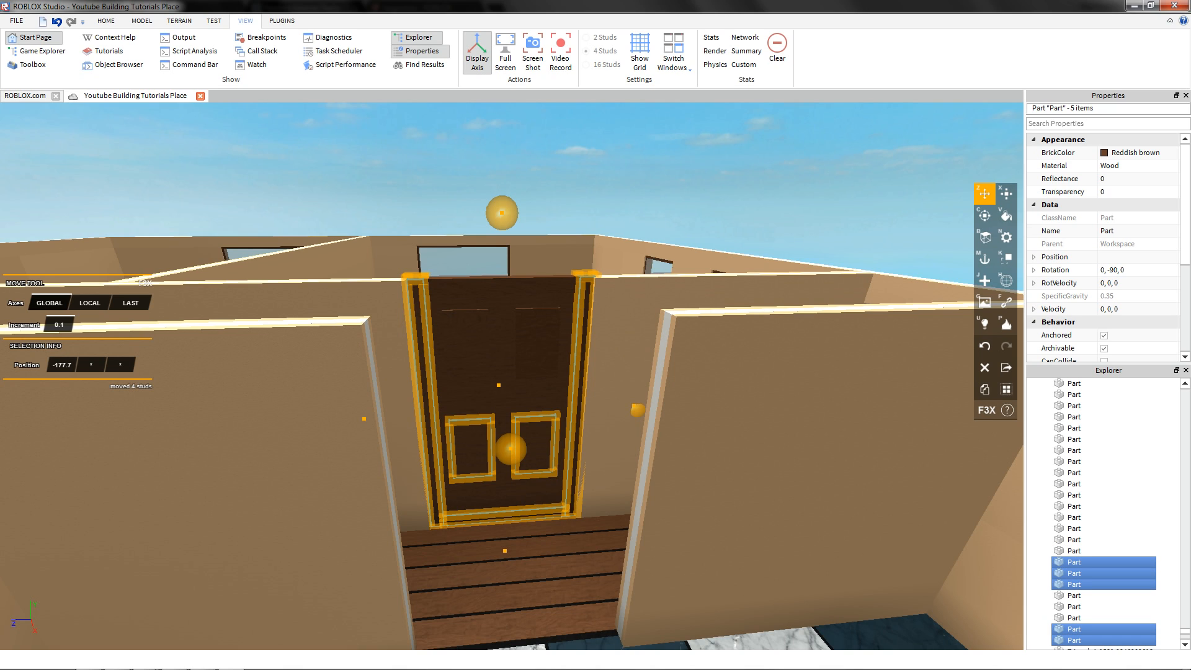
left_click(538, 345, "shift")
left_click(465, 346, "shift")
- Duplicate the selected door parts and move the copy across the hallway into the checkered room's doorway at X -172.3
right_click_drag(509, 384, 620, 428)
scroll(509, 384, "down", 3)
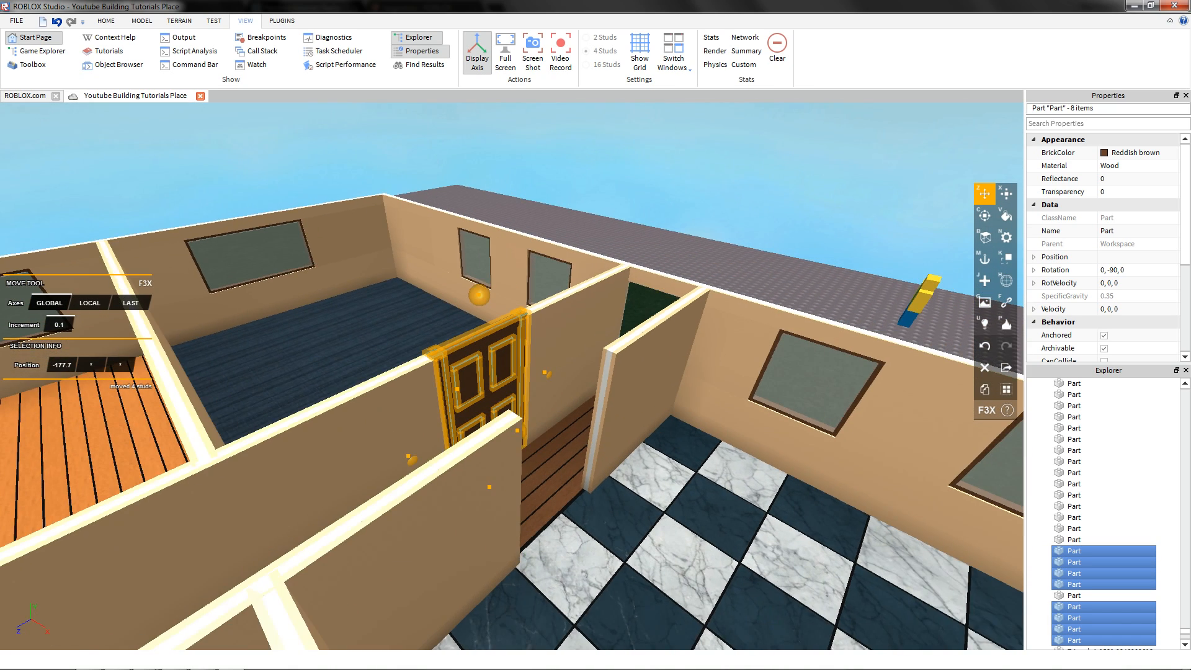
scroll(509, 385, "up", 2)
key("shift+c")
left_click_drag(426, 464, 554, 579)
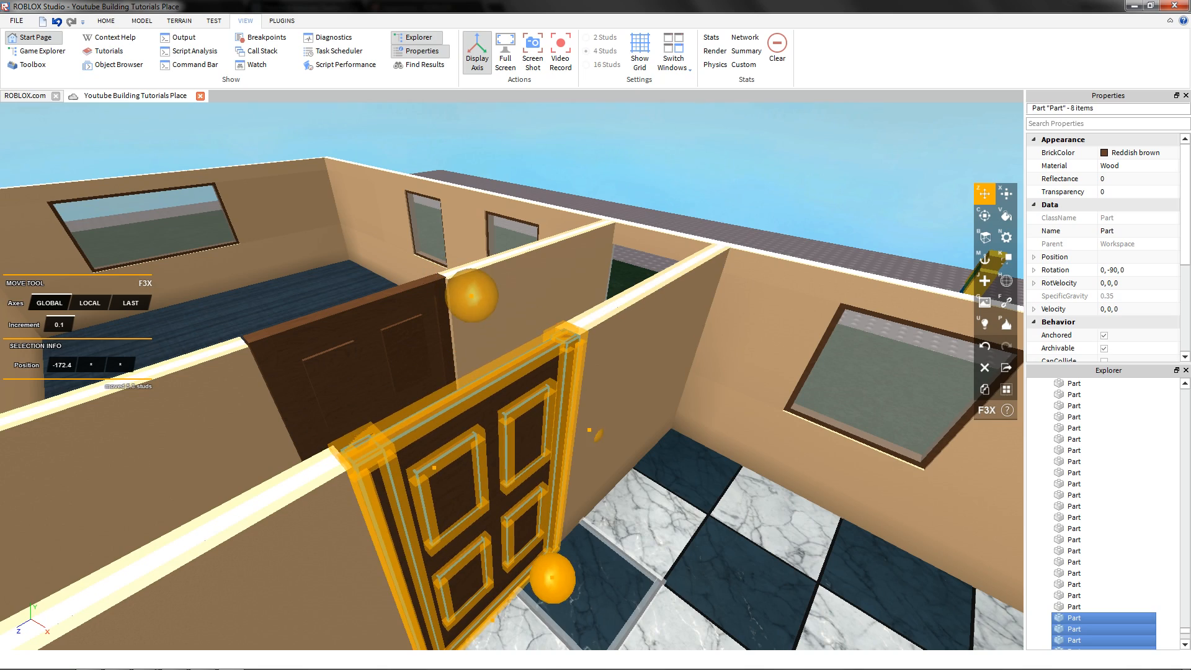
right_click_drag(554, 578, 447, 595)
scroll(509, 384, "down", 3)
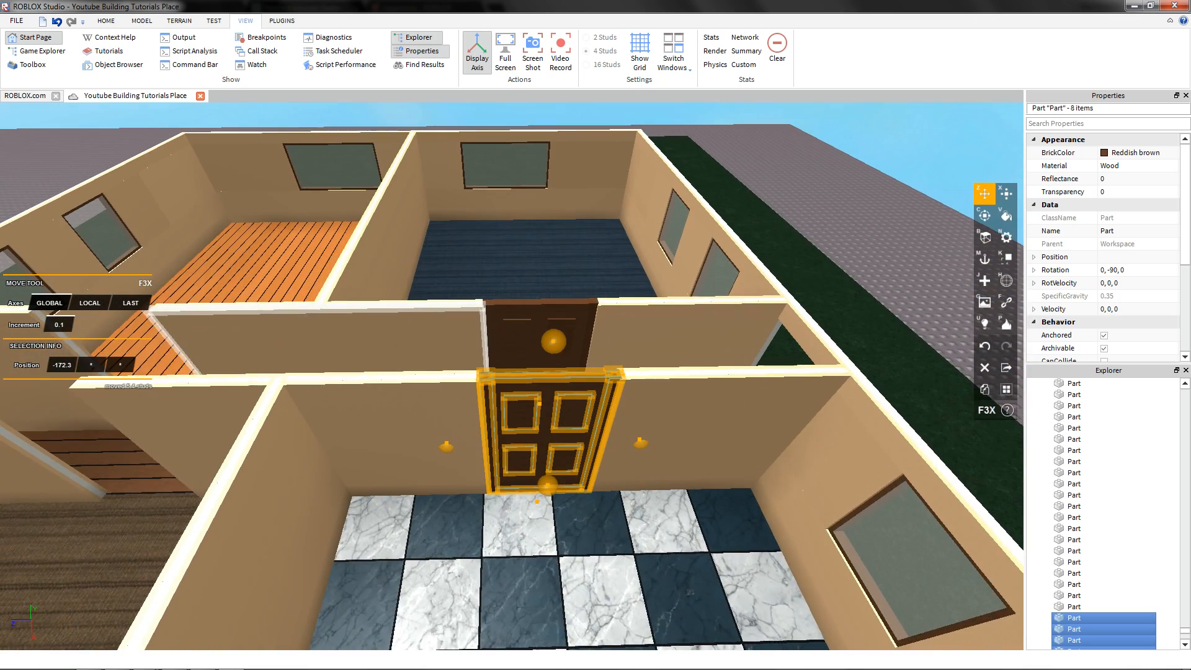
scroll(509, 385, "up", 1)
- Duplicate the checkered room's door and move the copy along the hallway to the brown-floored room's doorway
key("shift+c")
key("a")
mouse_move(426, 463)
left_mouse_down()
mouse_move(429, 473)
mouse_move(285, 482)
mouse_move(295, 480)
left_mouse_up()
- Duplicate the brown-floored room's door and move the copy across the hallway into the orange-floored room's doorway at X -177.7
right_click_drag(295, 481, 559, 490)
key("shift+c")
left_click_drag(639, 509, 524, 434)
mouse_move(524, 434)
right_mouse_down()
mouse_move(645, 440)
mouse_move(587, 407)
right_mouse_up()
left_click_drag(586, 408, 600, 406)
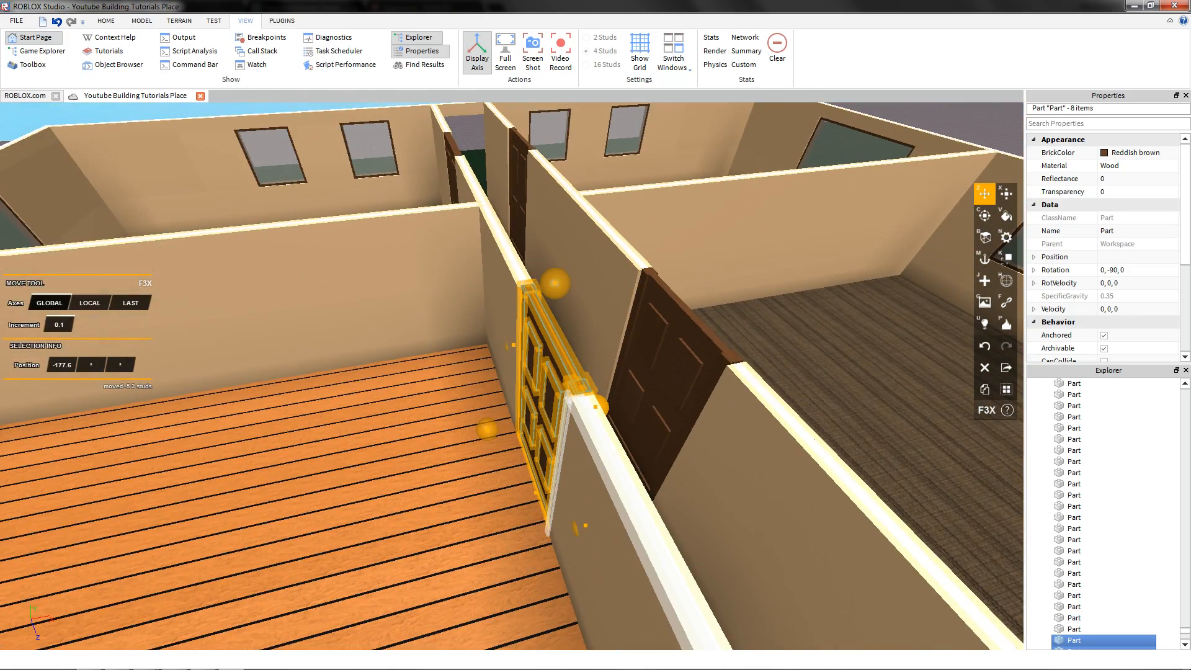
right_click_drag(600, 406, 590, 450)
scroll(590, 450, "up", 2)
left_click_drag(616, 465, 614, 465)
right_click_drag(614, 465, 620, 447)
scroll(620, 435, "down", 8)
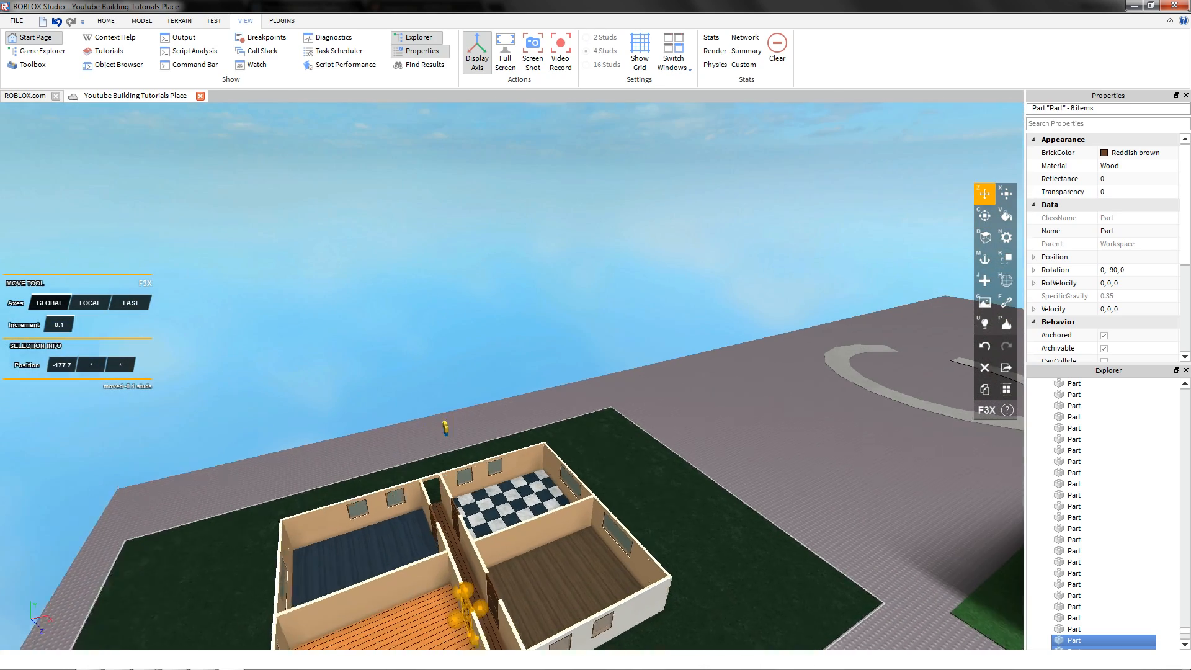
- Deselect the door parts and start a play test of the place
left_click(620, 310)
right_click_drag(621, 310, 649, 341)
scroll(620, 341, "up", 2)
left_click(214, 21)
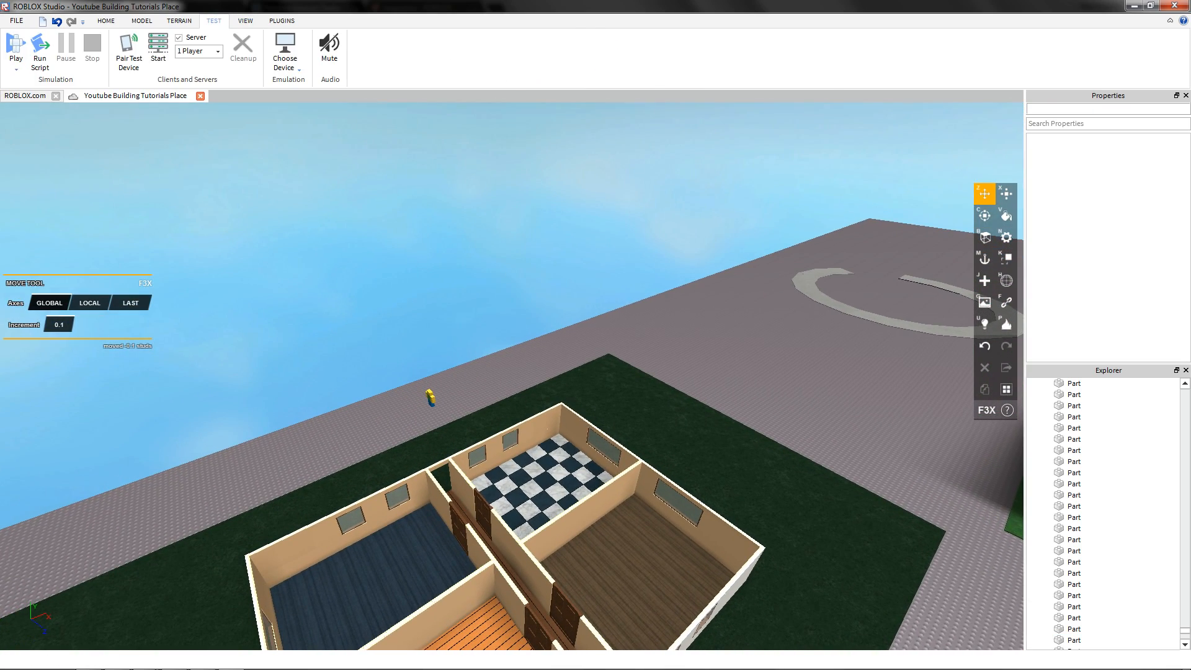
left_click(16, 44)
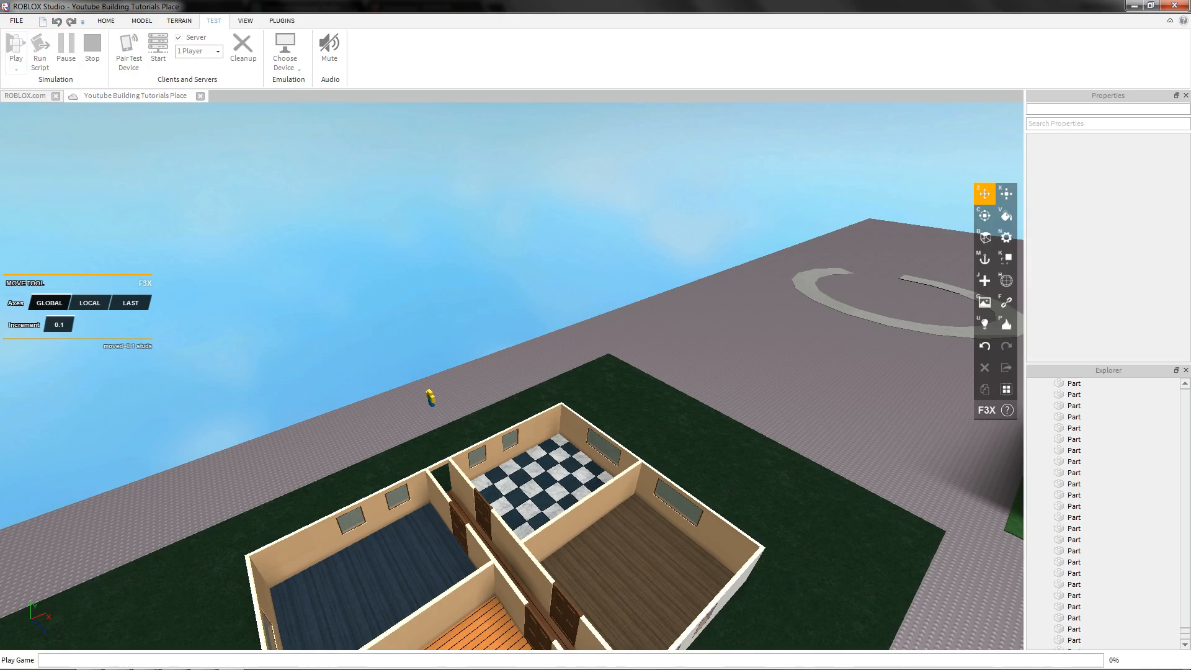
- Examine the whole building place from above during the play test
key("w")
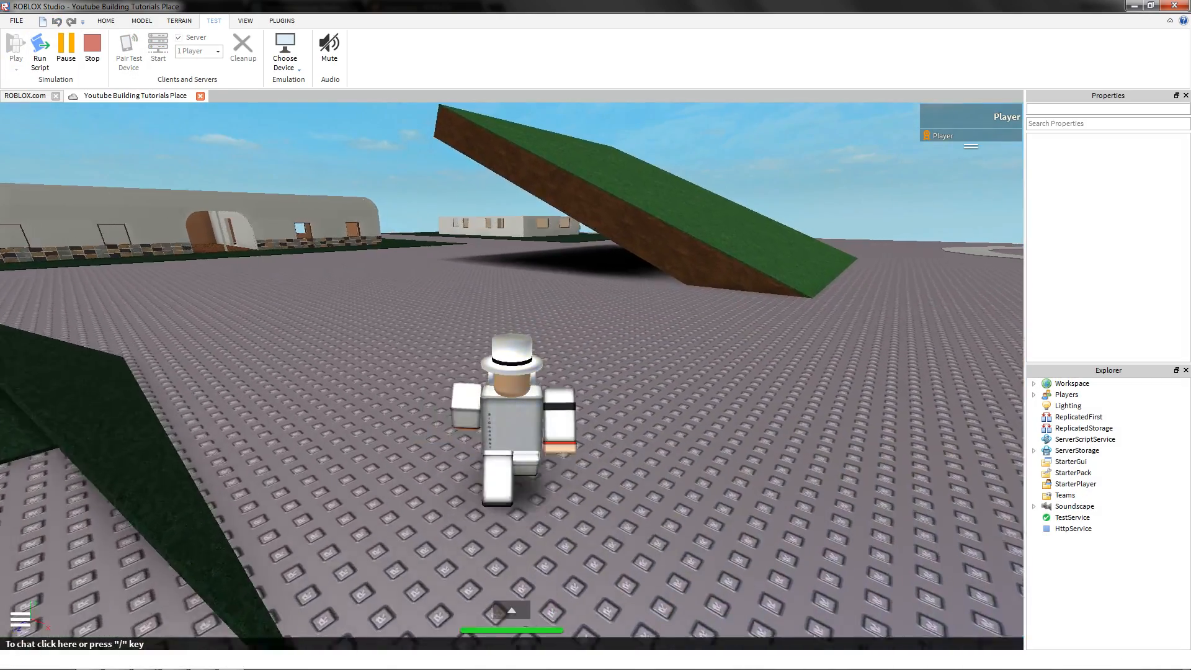
scroll(512, 376, "down", 15)
right_click_drag(512, 376, 512, 490)
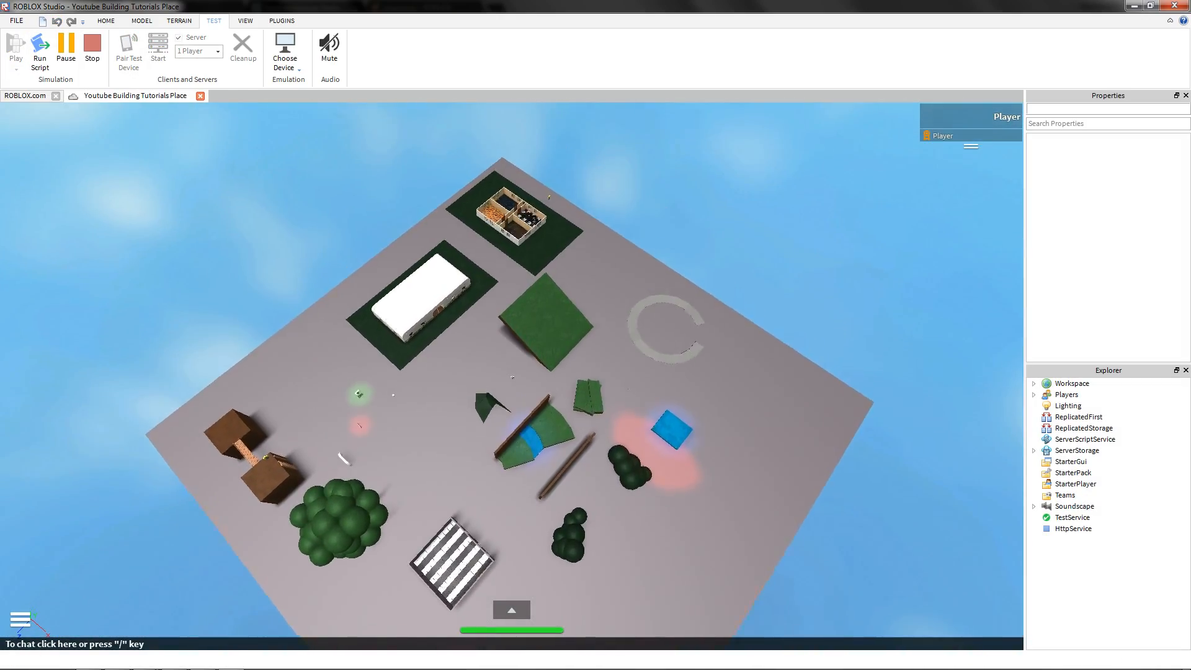
scroll(512, 376, "up", 6)
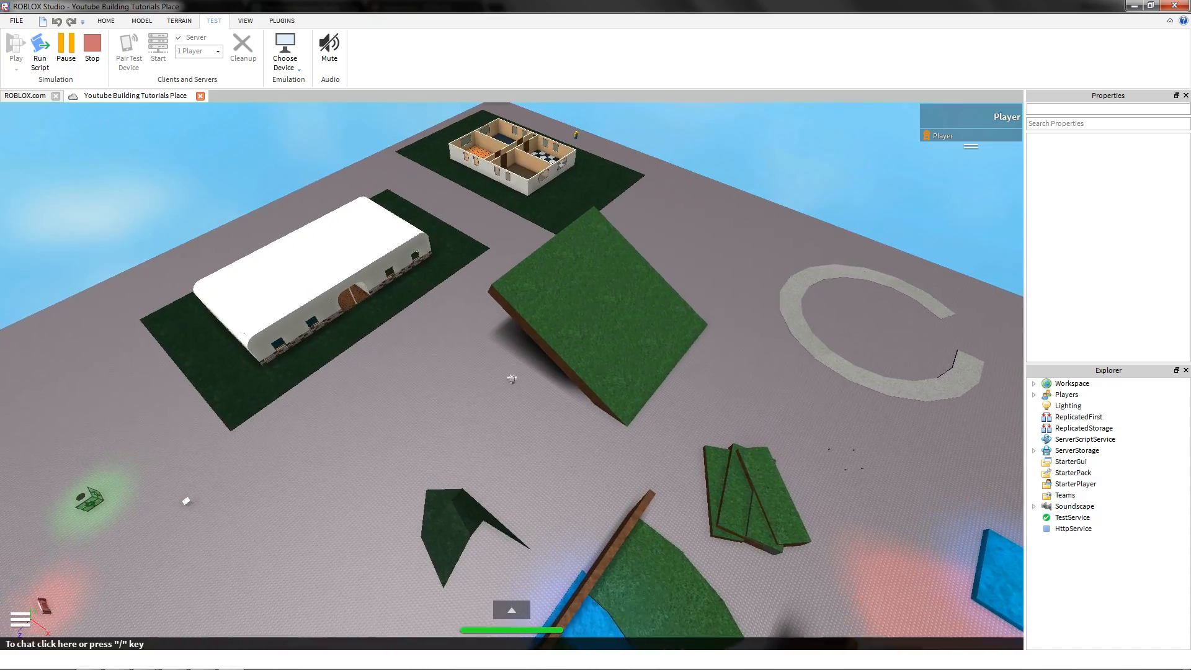
- Walk the character to the house and through its entrance to inspect the windows, hallway and doors
scroll(512, 376, "up", 8)
right_click_drag(511, 376, 459, 347)
key("w")
scroll(512, 376, "up", 2)
key("a")
scroll(512, 376, "down", 5)
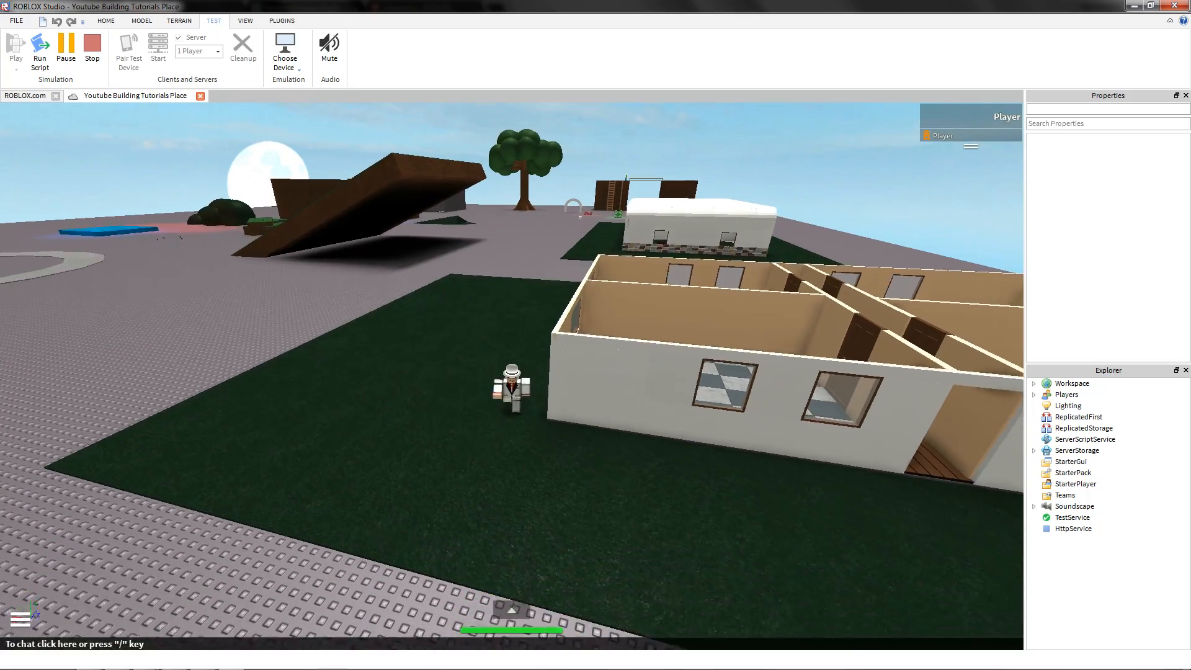
key("d")
right_click_drag(459, 348, 546, 279)
scroll(512, 376, "up", 5)
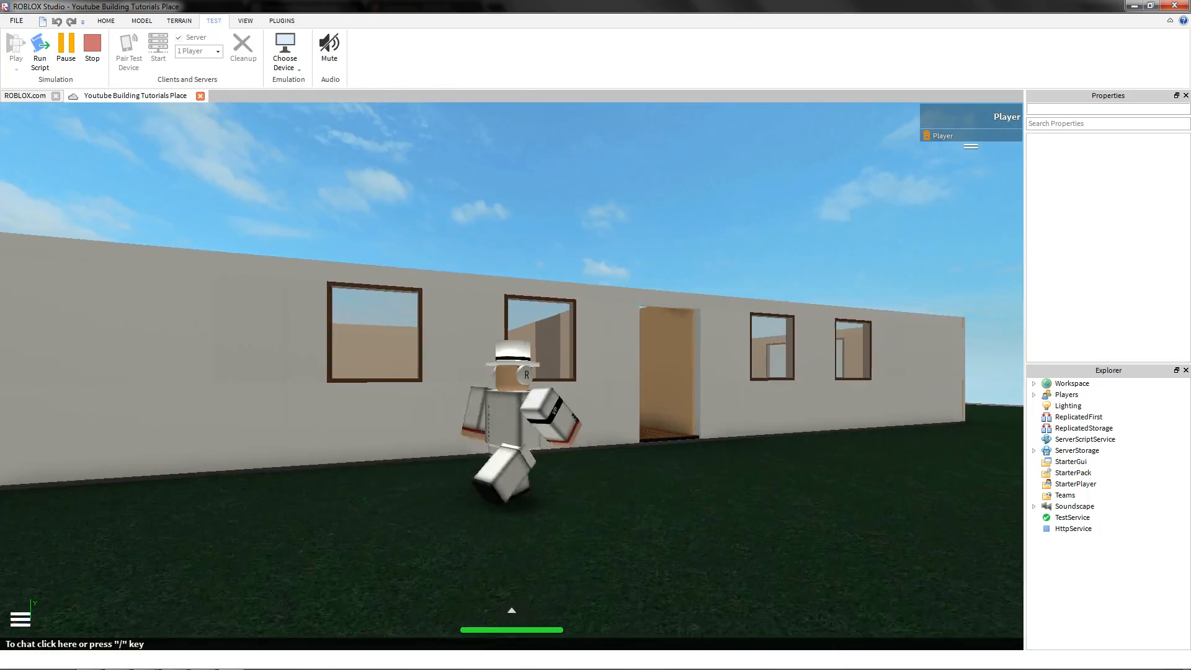
key("w")
key("w")
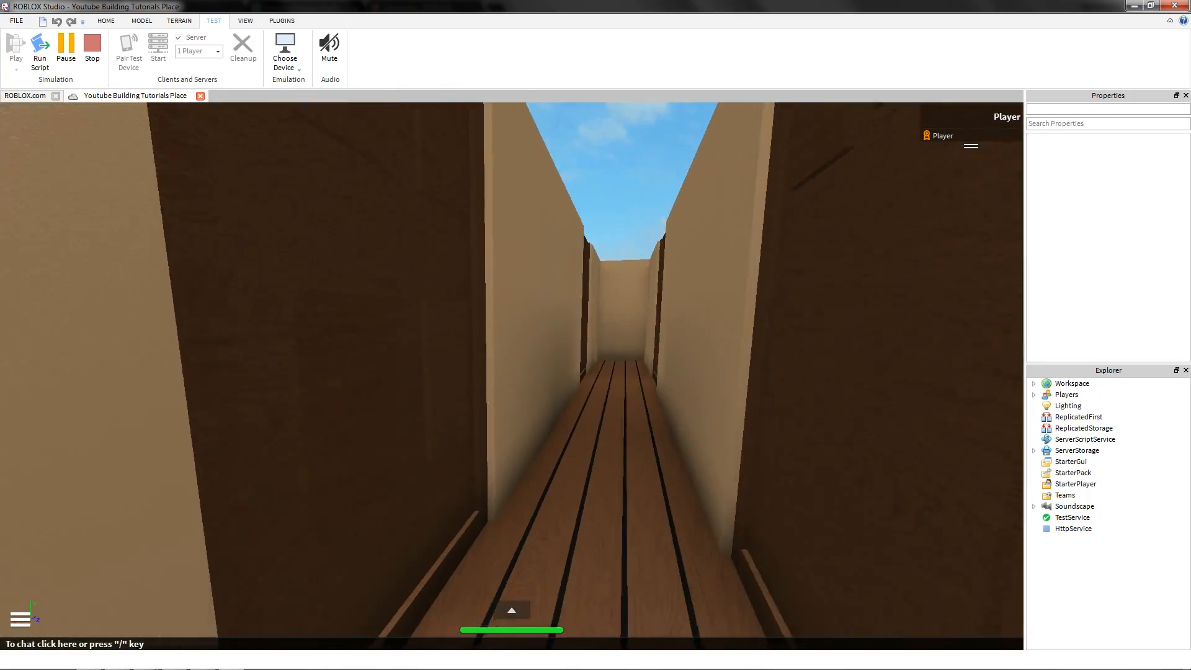
- Walk the character along the hallway and through the rooms to inspect the floors, windows and doors
key("w")
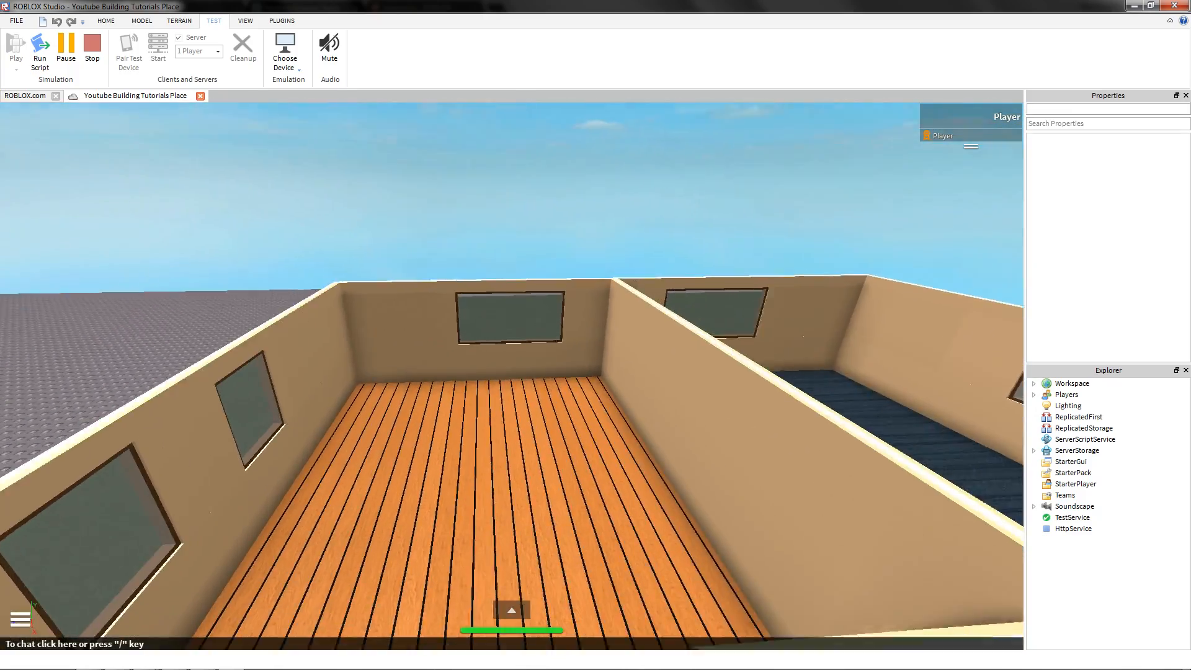
key("w")
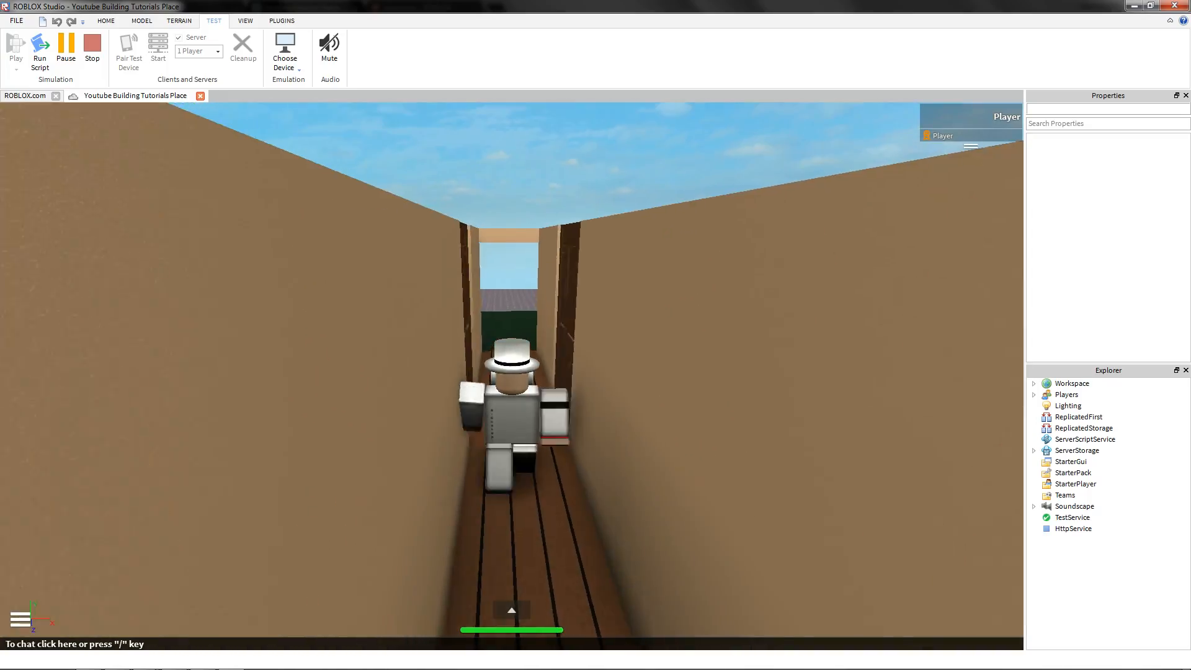
key("w")
scroll(512, 376, "down", 4)
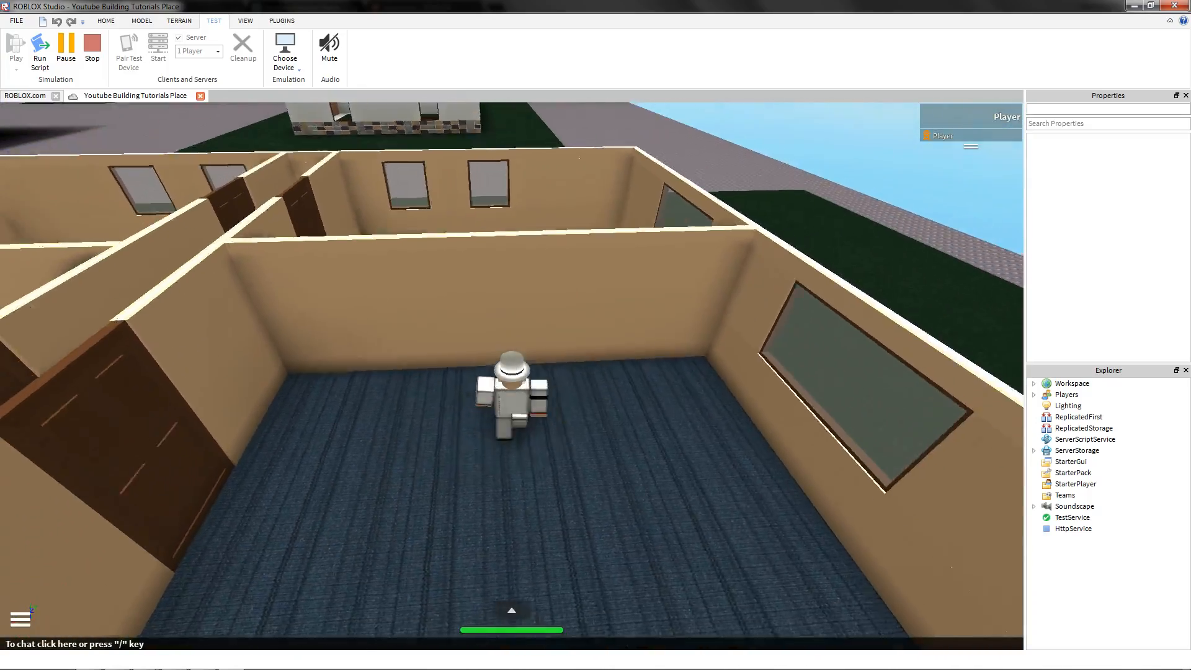
scroll(512, 376, "down", 3)
key("w")
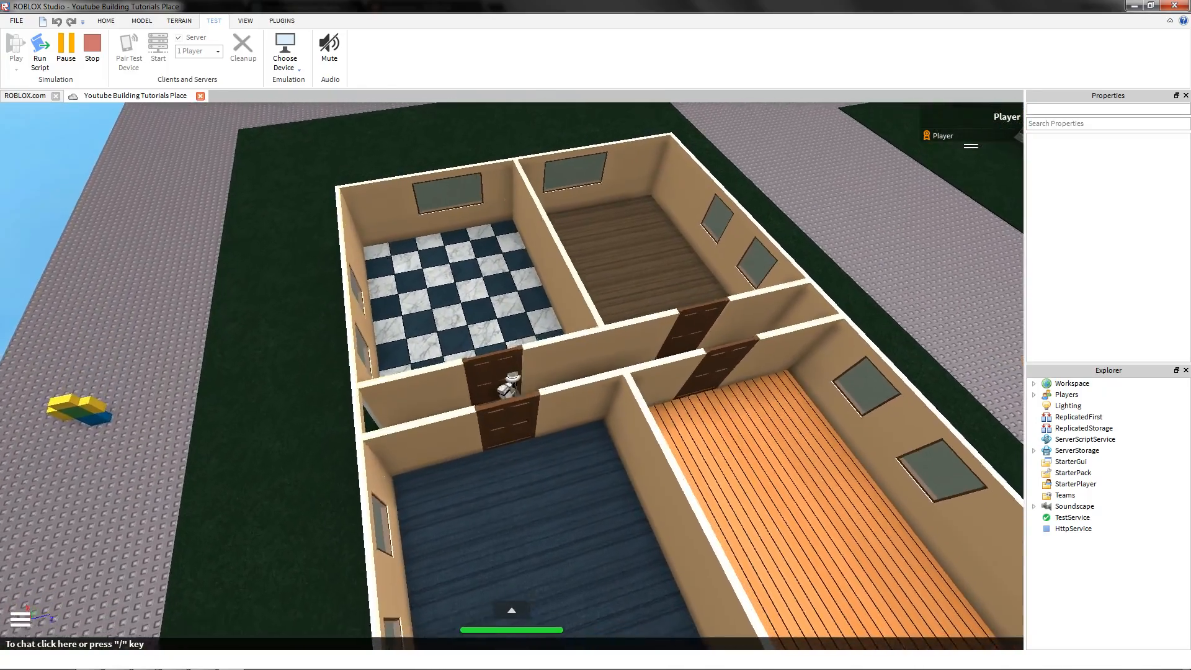
- Examine the four rooms and the hallway from above the character and stop the play test
right_click_drag(523, 388, 707, 428)
key("w")
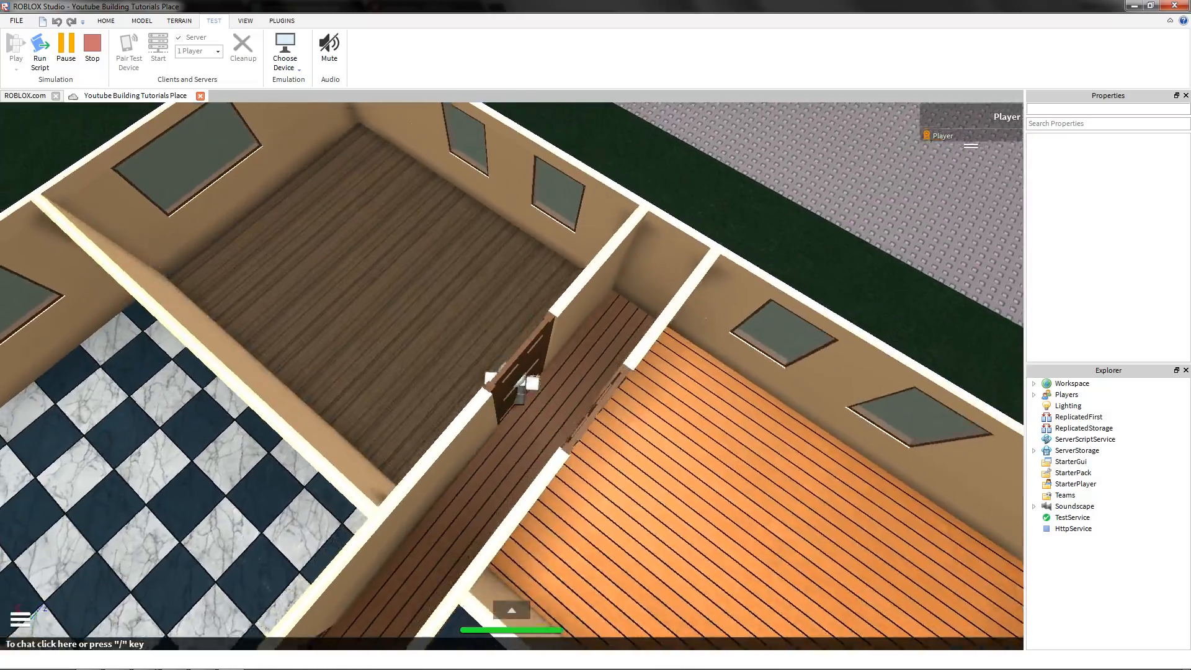
scroll(520, 389, "down", 5)
key("w")
scroll(520, 388, "up", 4)
right_click_drag(520, 388, 825, 415)
scroll(520, 388, "down", 5)
scroll(520, 389, "up", 1)
scroll(825, 415, "up", 3)
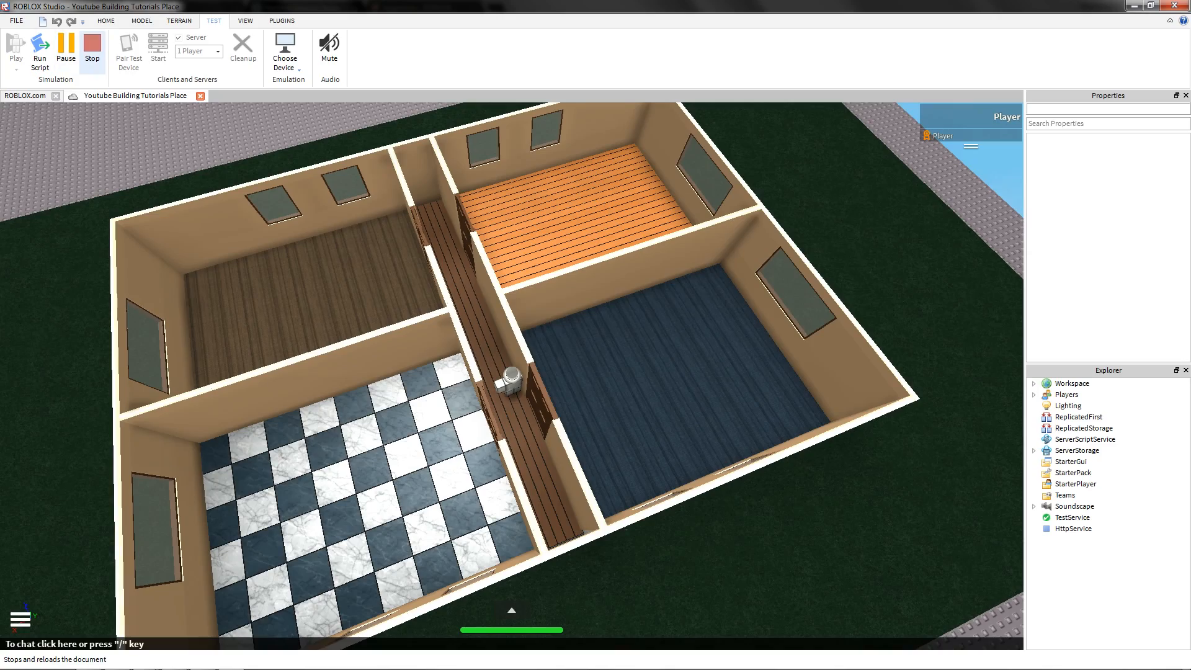
left_click(92, 49)
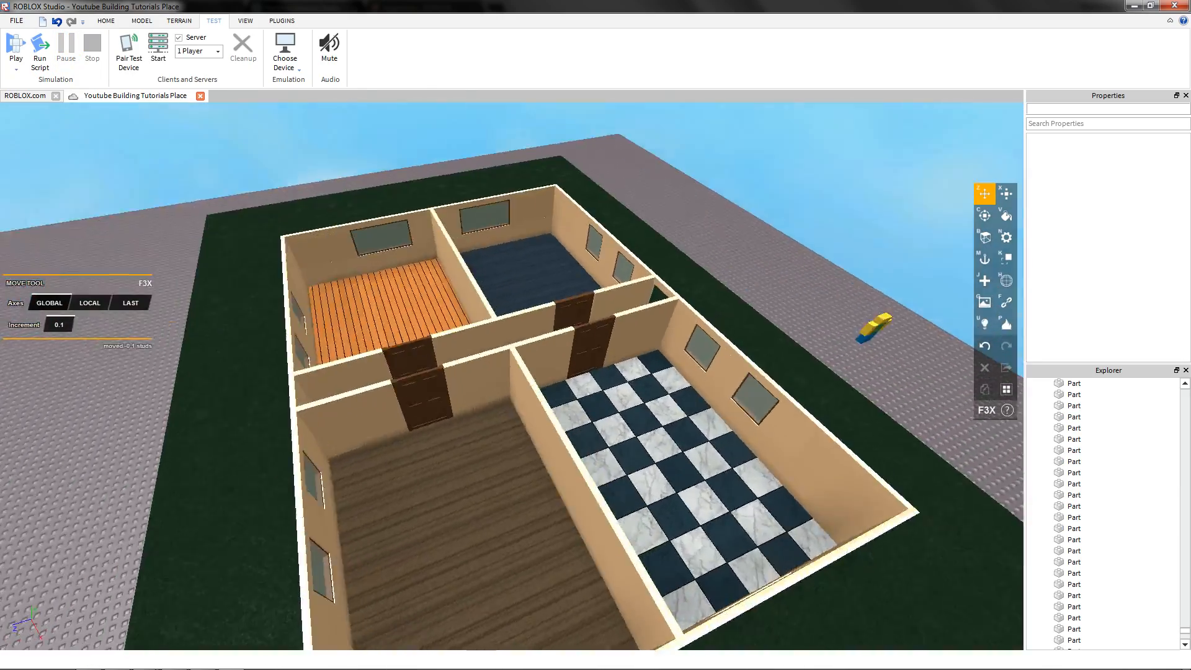
- Duplicate the white front wall section beside the checkered room's corner window and pull the copy out over the grass
right_click_drag(701, 298, 627, 250)
scroll(571, 239, "down", 2)
right_click_drag(347, 310, 323, 353)
key("d")
key("a")
mouse_move(478, 415)
right_mouse_down()
mouse_move(534, 422)
mouse_move(468, 416)
right_mouse_up()
key("w")
key("s")
key("a")
left_click(397, 368)
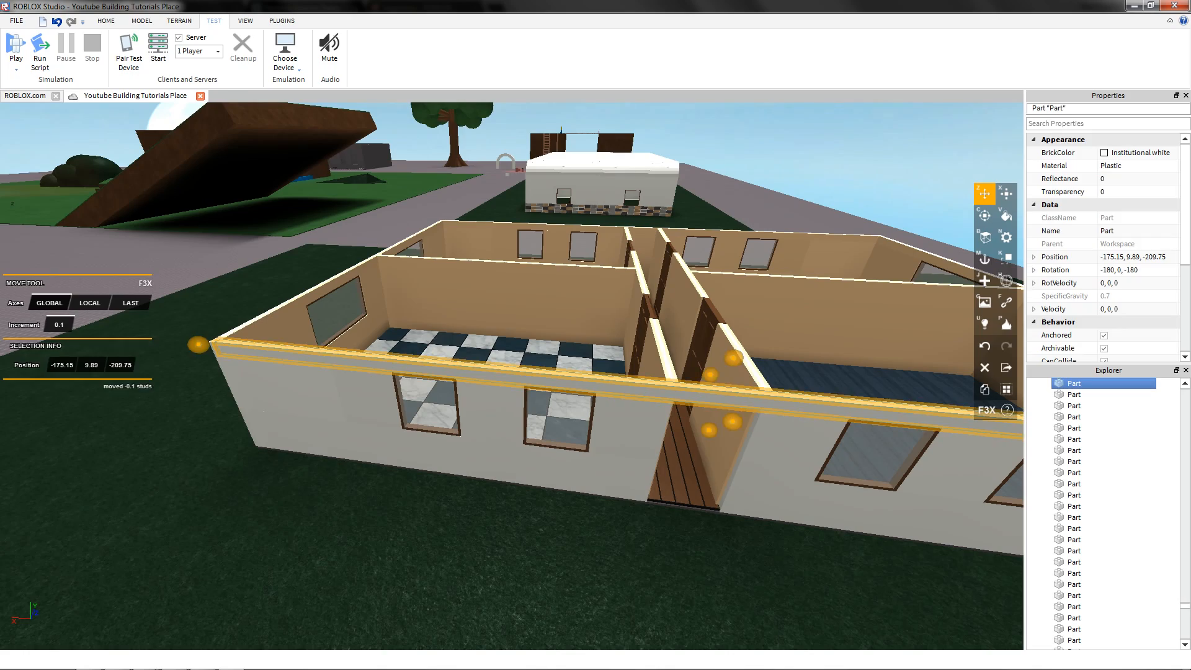
right_click_drag(397, 403, 459, 425)
key("a")
left_click(287, 442)
left_click(400, 419)
key("shift+c")
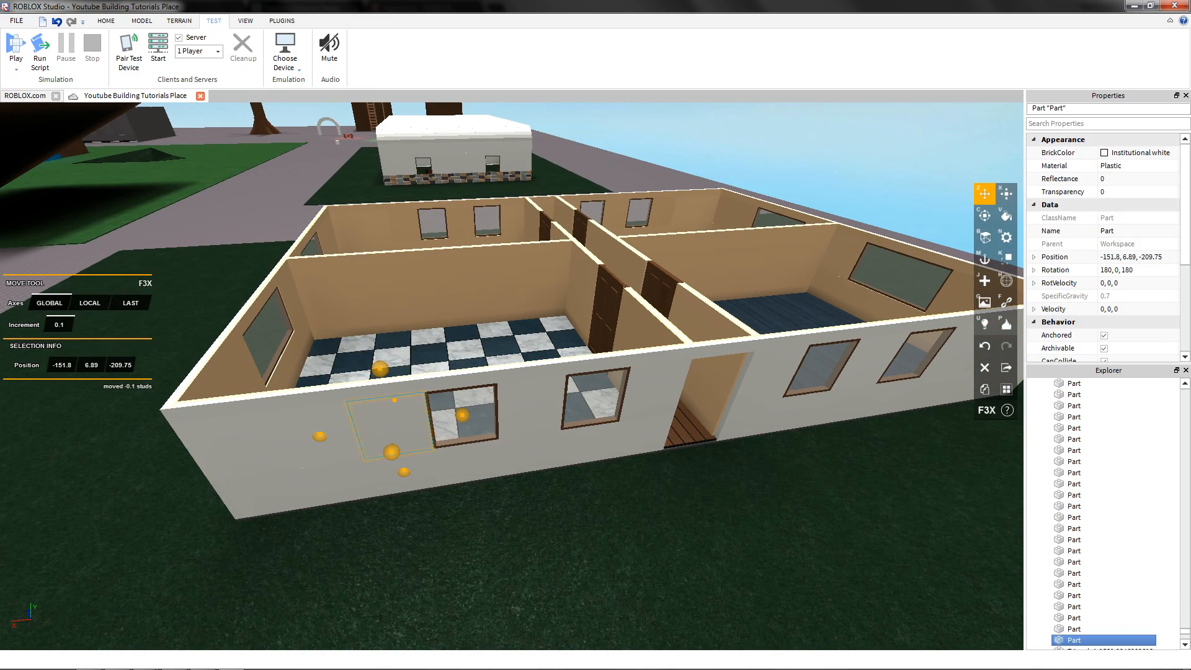
left_click_drag(391, 453, 385, 559)
- Reduce the copied wall section's height to 0.6 studs
mouse_move(434, 496)
right_mouse_down()
mouse_move(348, 496)
mouse_move(357, 428)
right_mouse_up()
key("x")
key("w")
key("s")
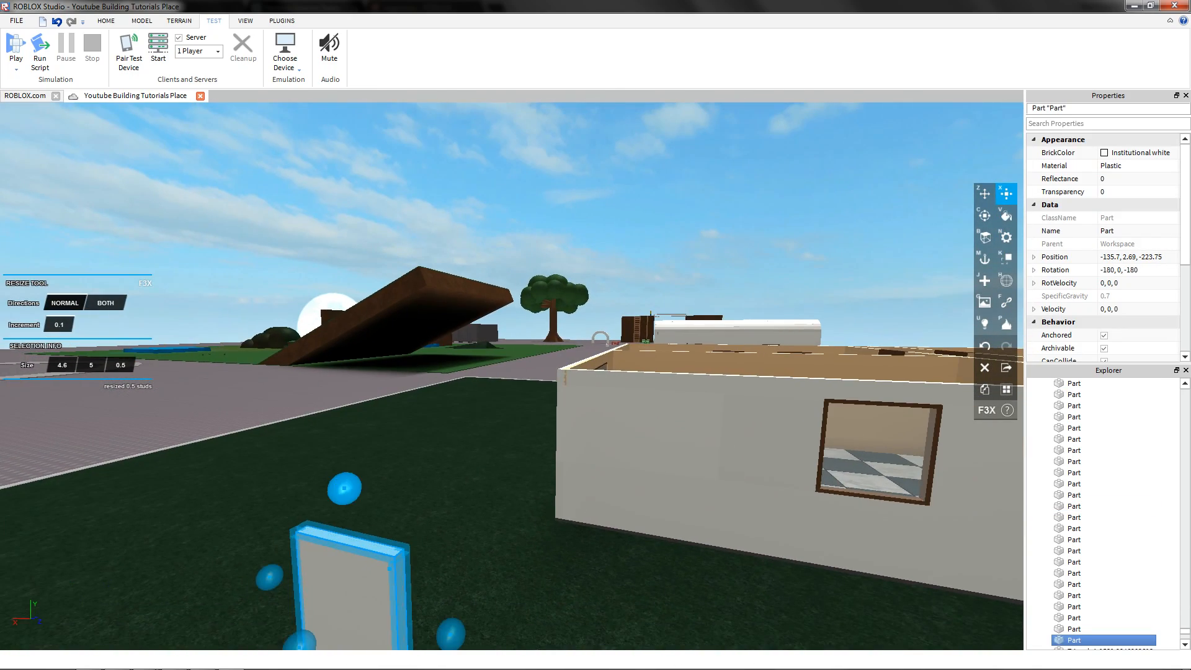
right_click_drag(357, 472, 359, 444)
left_click_drag(379, 443, 381, 498)
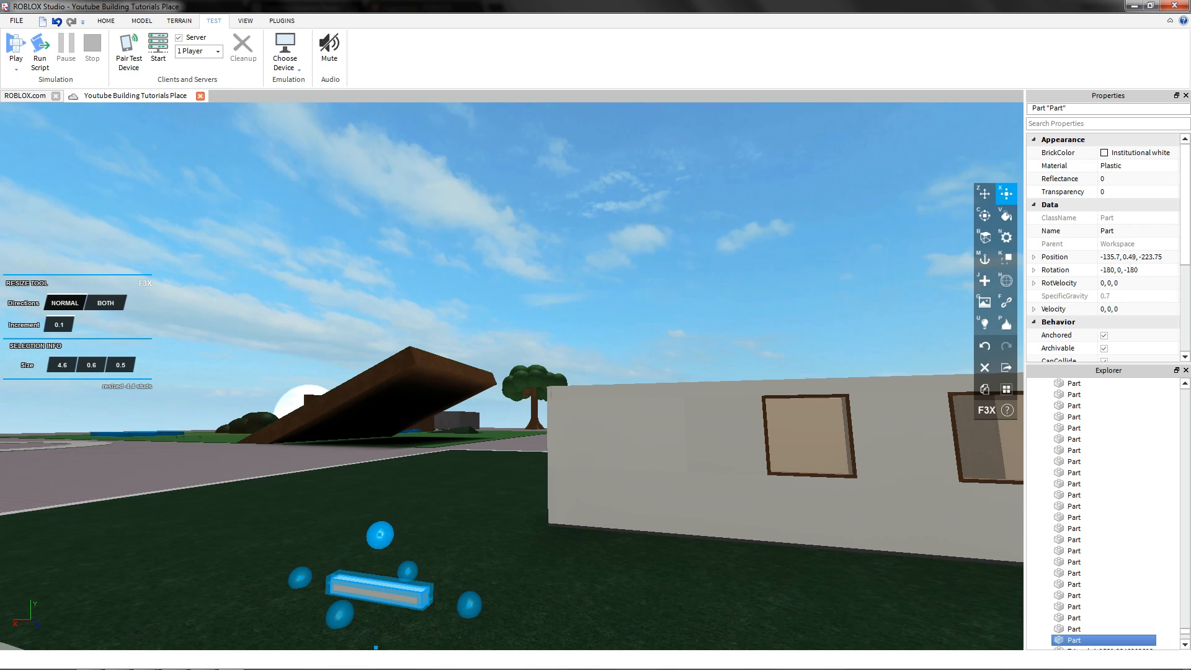
left_click_drag(380, 525, 380, 522)
- Move the shortened wall piece to the top of the checkered room's outer corner at -142.9, 9.89, -208.75 and deselect it
key("d")
right_click_drag(380, 522, 335, 520)
left_click_drag(481, 573, 577, 598)
left_click_drag(431, 527, 430, 434)
right_click_drag(434, 471, 347, 533)
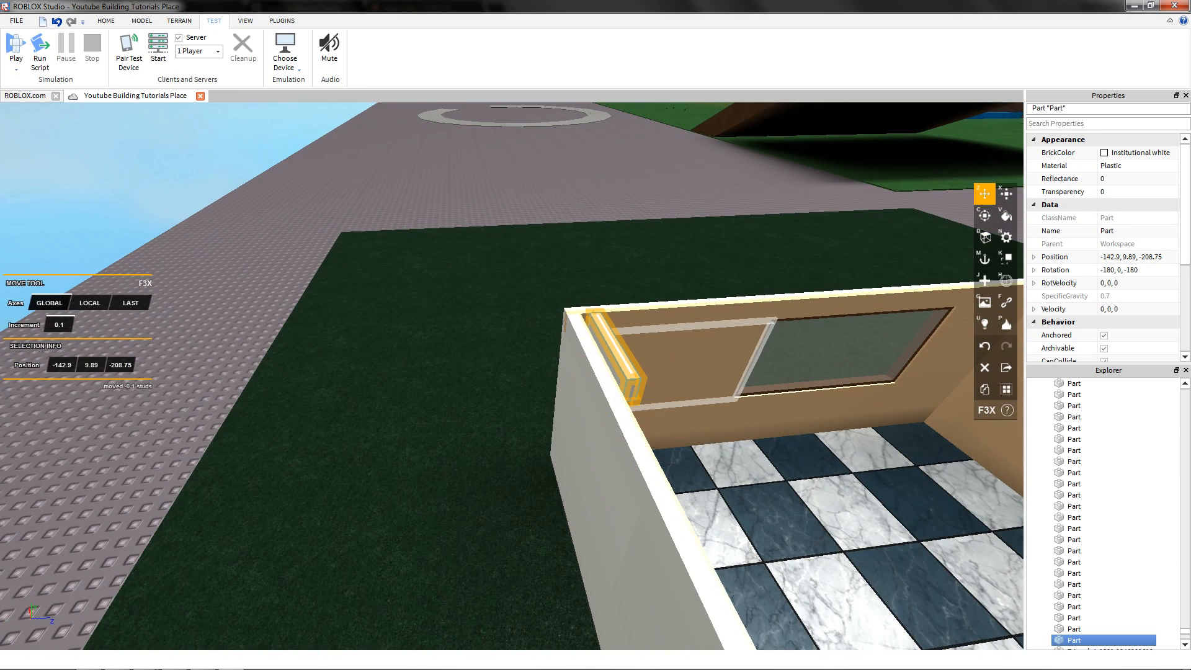
key("d")
right_click_drag(434, 434, 323, 387)
left_click(397, 217)
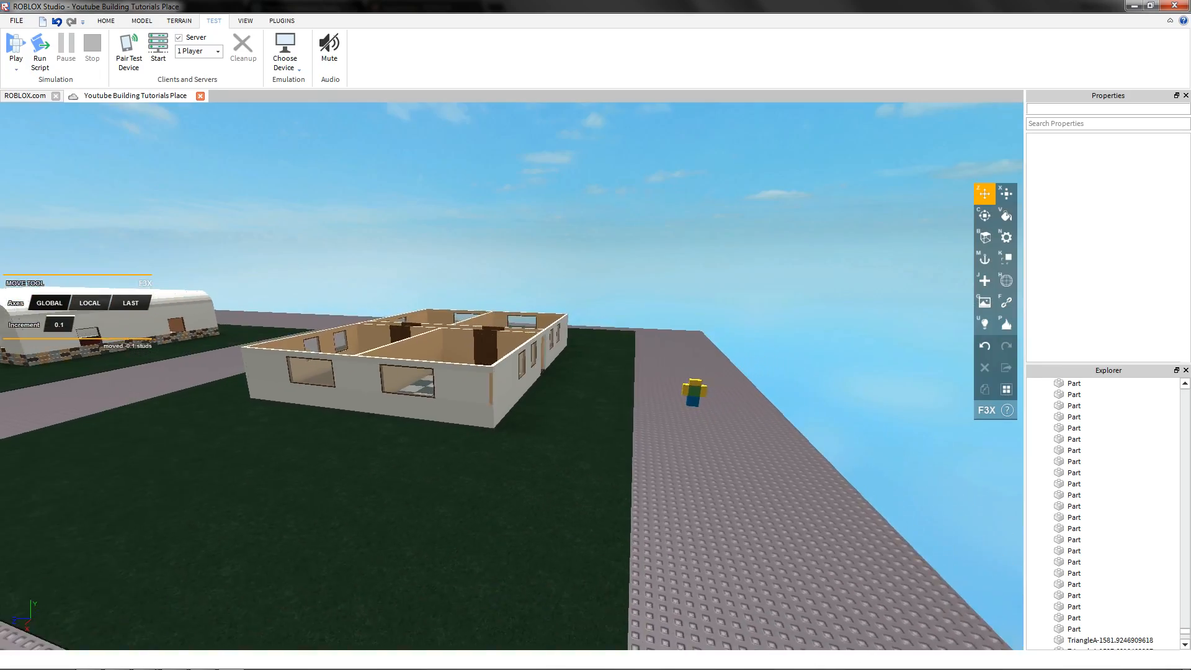
- Examine the house's outer walls from several sides
key("w")
right_click_drag(558, 372, 148, 353)
key("d")
key("d")
key("w")
key("s")
key("d")
key("s")
key("a")
key("w")
key("s")
key("d")
key("d")
right_click_drag(620, 335, 462, 361)
key("w")
key("a")
- Duplicate the dark stone grey base slab and raise the copy onto the walls at Y 10.39 as a flat roof
left_click(562, 358)
key("d")
key("s")
key("shift+c")
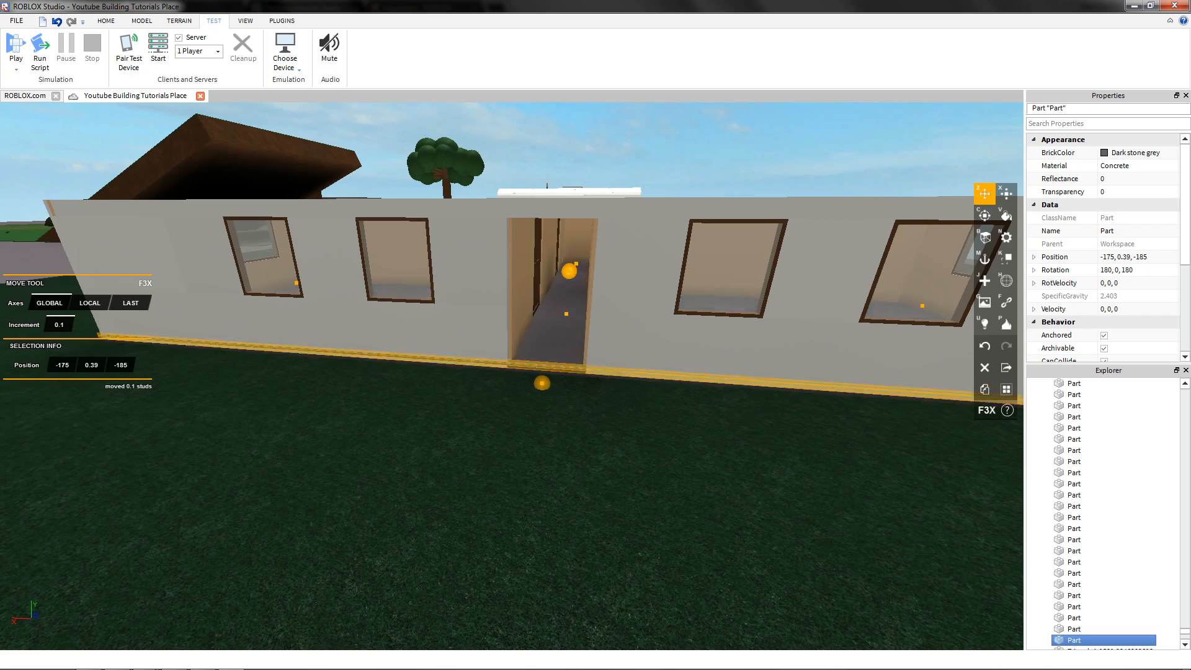
left_click_drag(569, 271, 562, 212)
key("s")
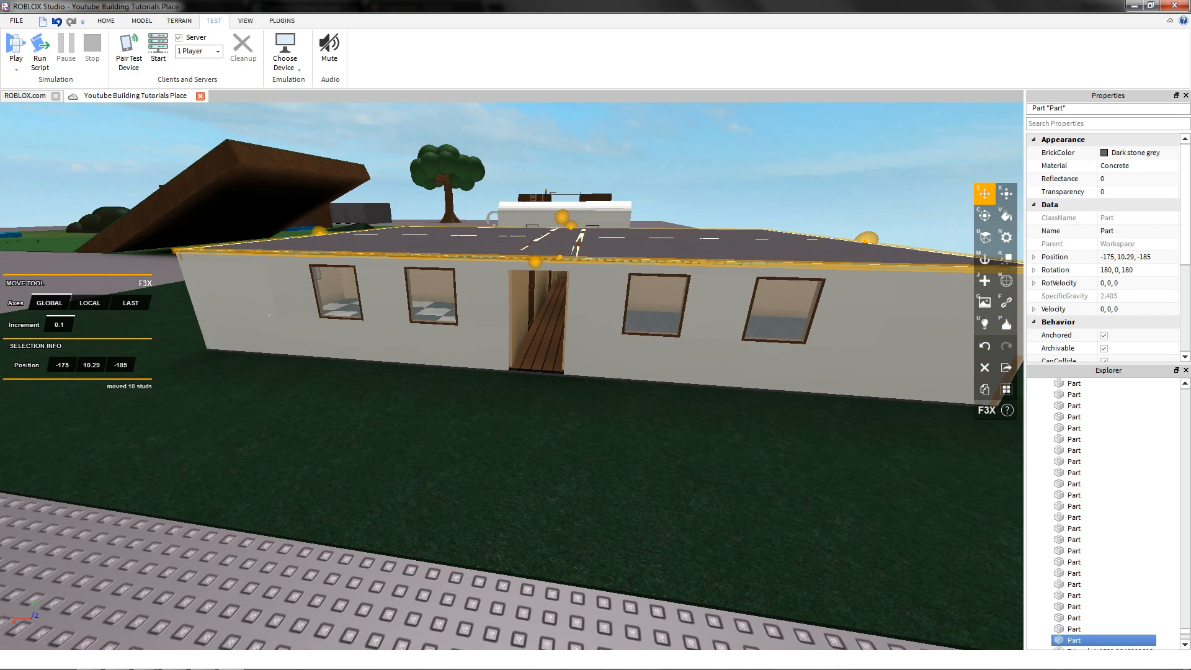
key("s")
right_click_drag(562, 216, 552, 261)
key("e")
key("s")
left_click_drag(549, 198, 549, 193)
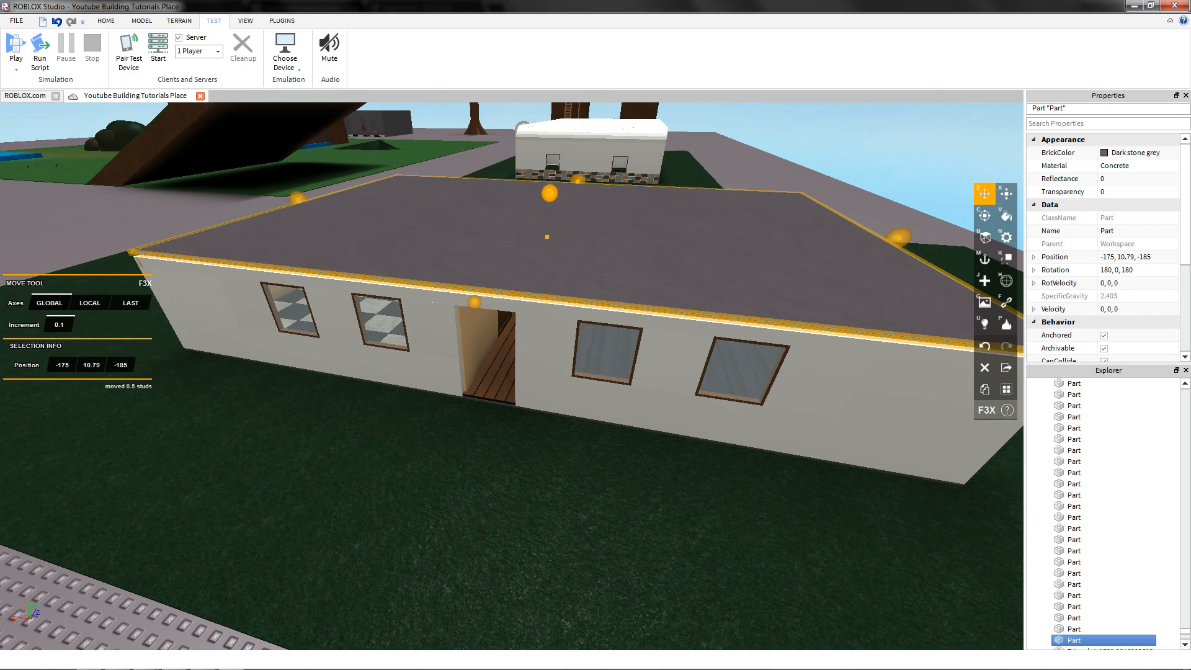
- Paint the roof slab Reddish brown and inspect it as a ceiling from the hallway and the checkered room
key("v")
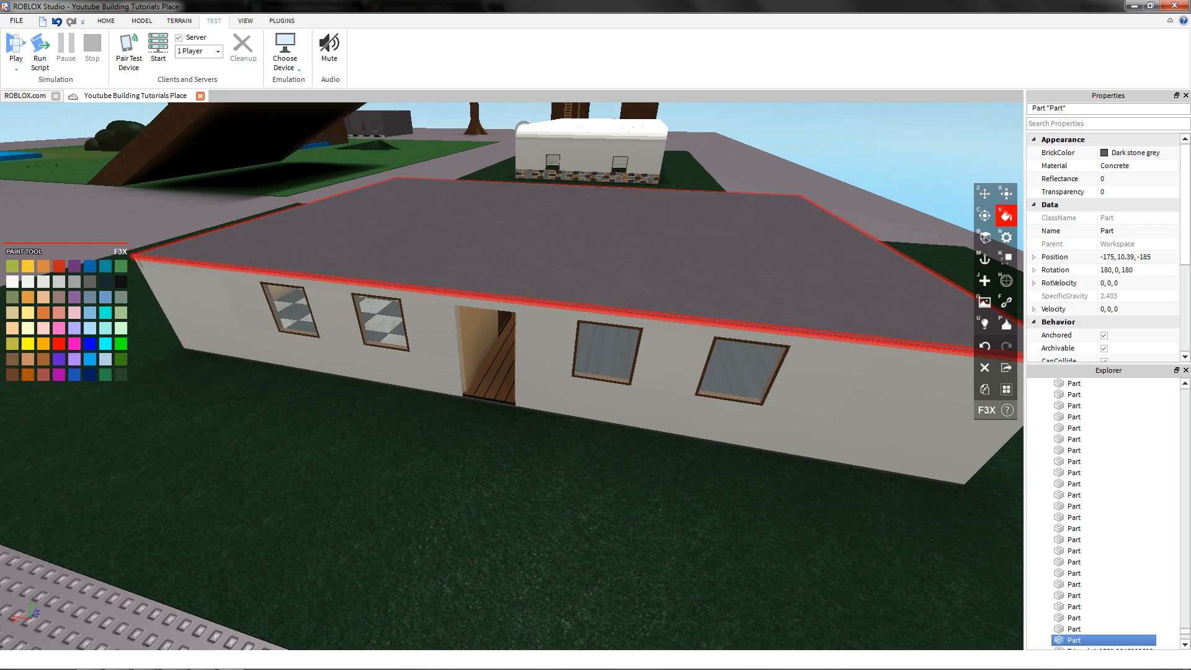
key("a")
right_click_drag(549, 196, 640, 166)
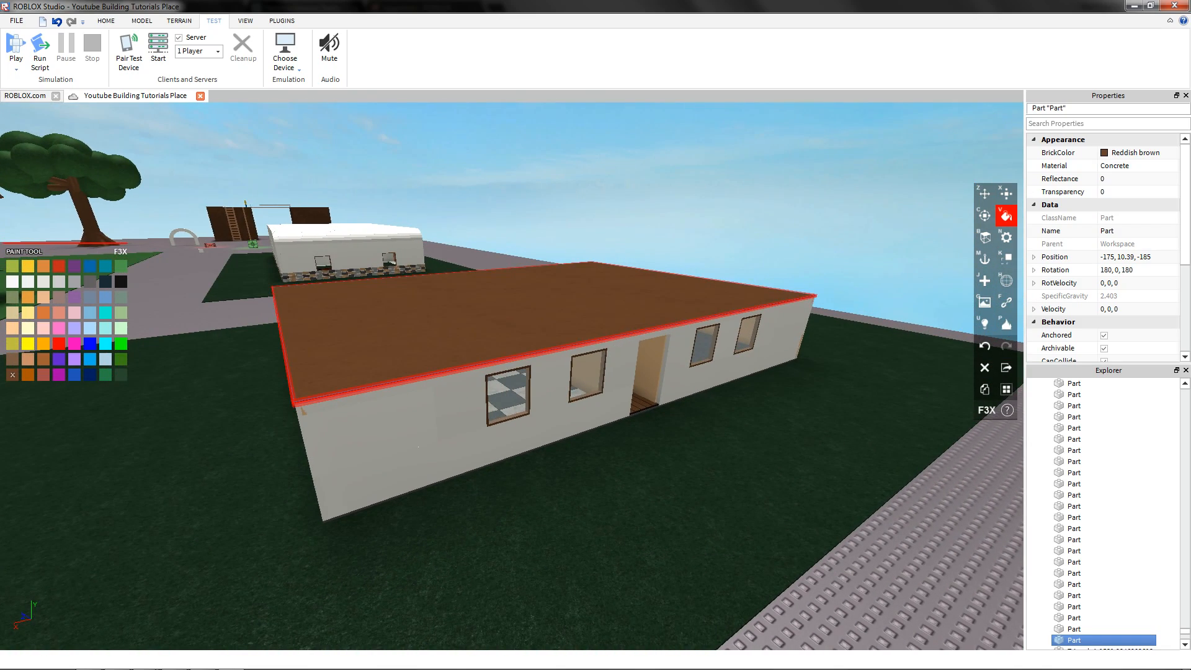
key("b")
key("w")
key("s")
key("w")
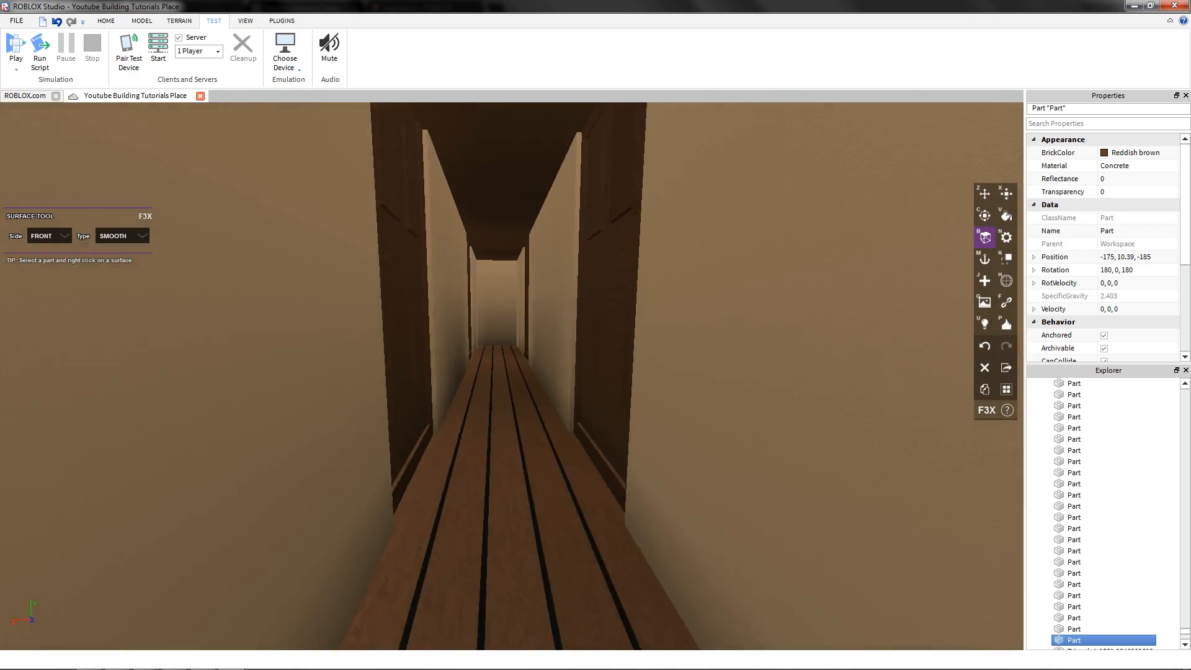
key("w")
key("c")
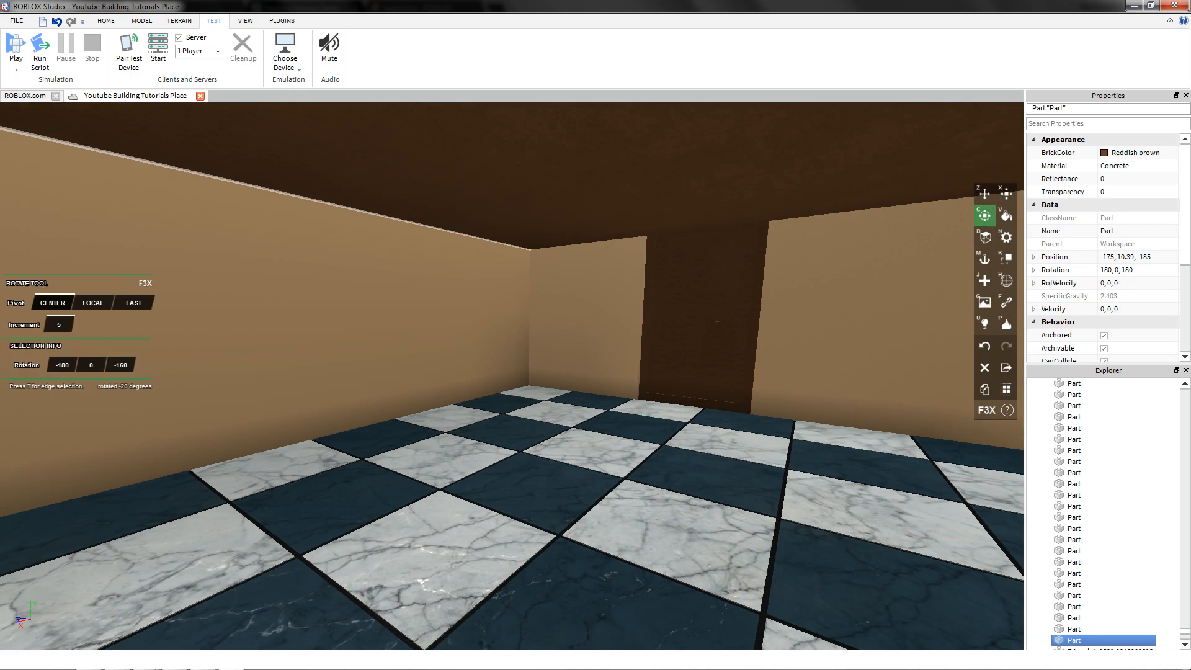
- Paint the roof slab Institutional white while viewing it from inside the checkered room
key("v")
left_click(90, 281)
key("a")
right_click_drag(90, 281, 106, 297)
left_click(12, 282)
key("d")
right_click_drag(12, 282, 3, 281)
key("s")
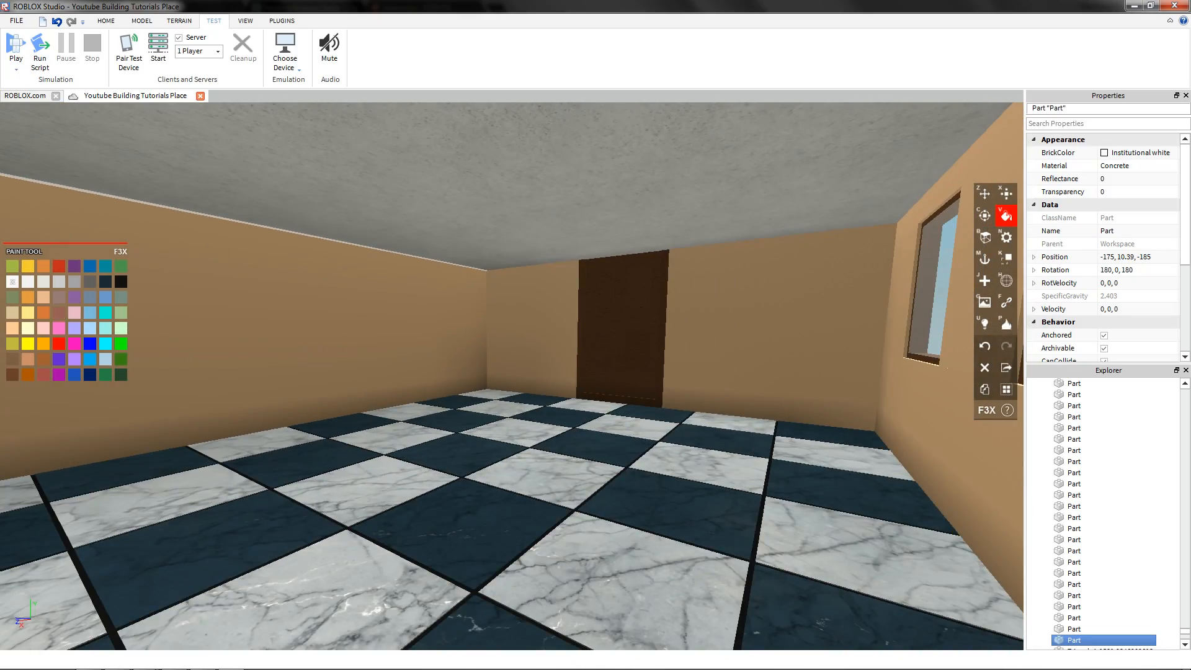
- Paint the roof slab Nougat and view it from outside
left_click(28, 359)
key("s")
right_click_drag(28, 359, 40, 356)
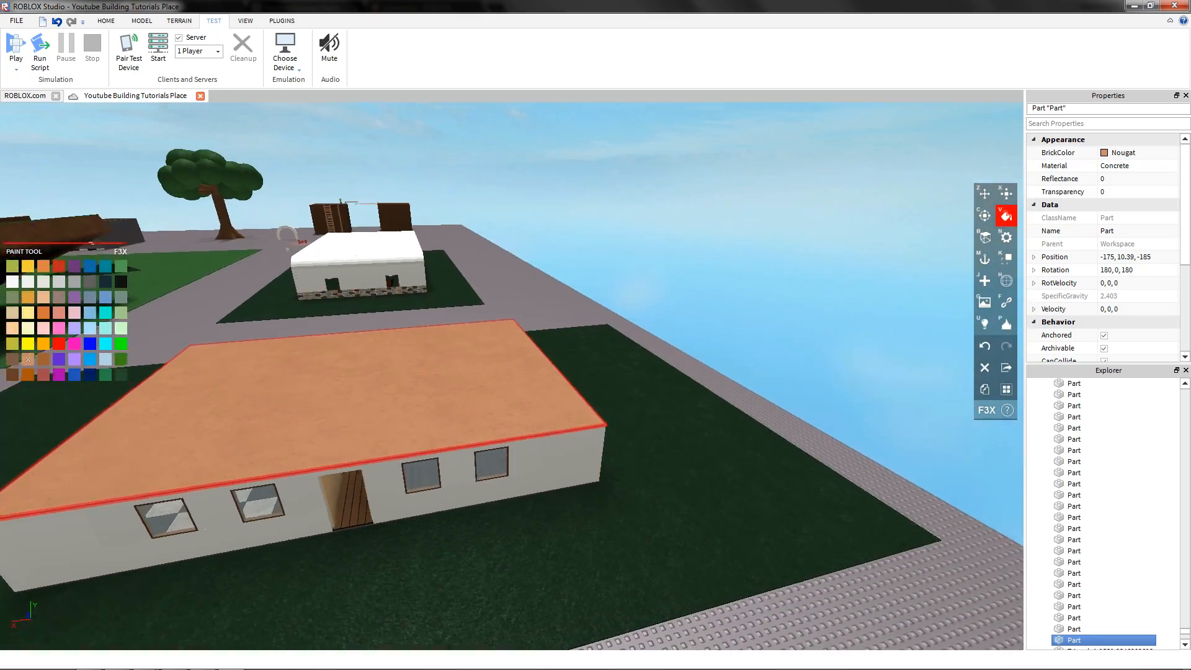
- Duplicate the roof slab and move the copy beside the house to -122, 10.59, -217
key("z")
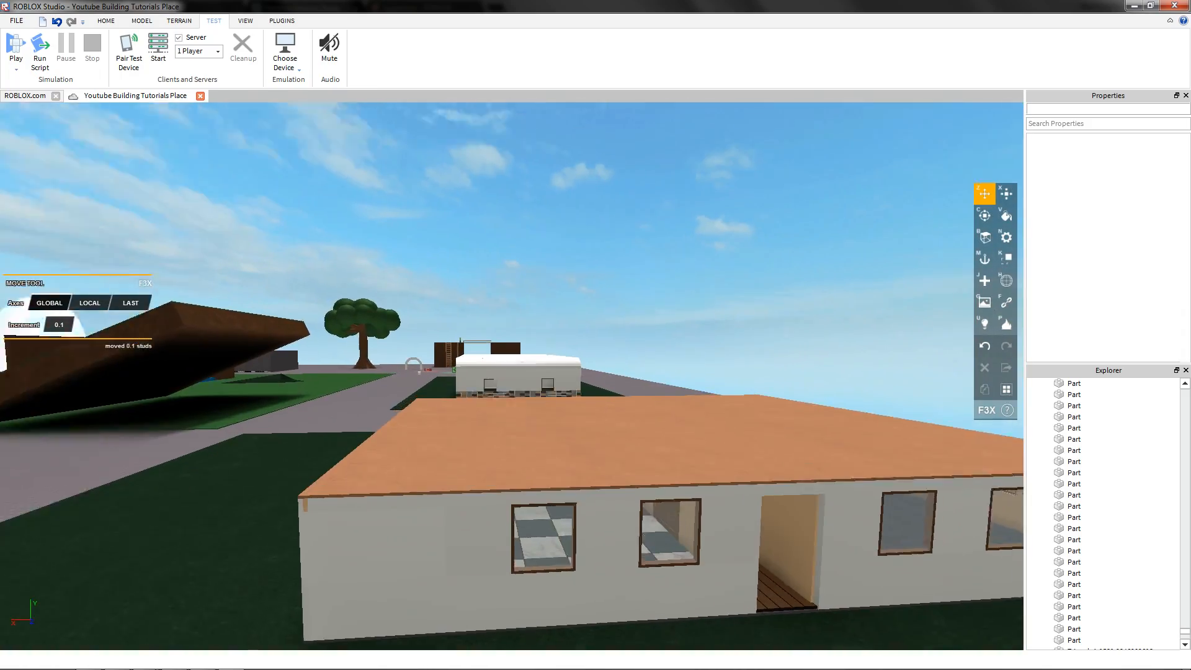
right_click_drag(515, 372, 533, 386)
key("w")
left_click(558, 440)
right_click_drag(558, 441, 555, 397)
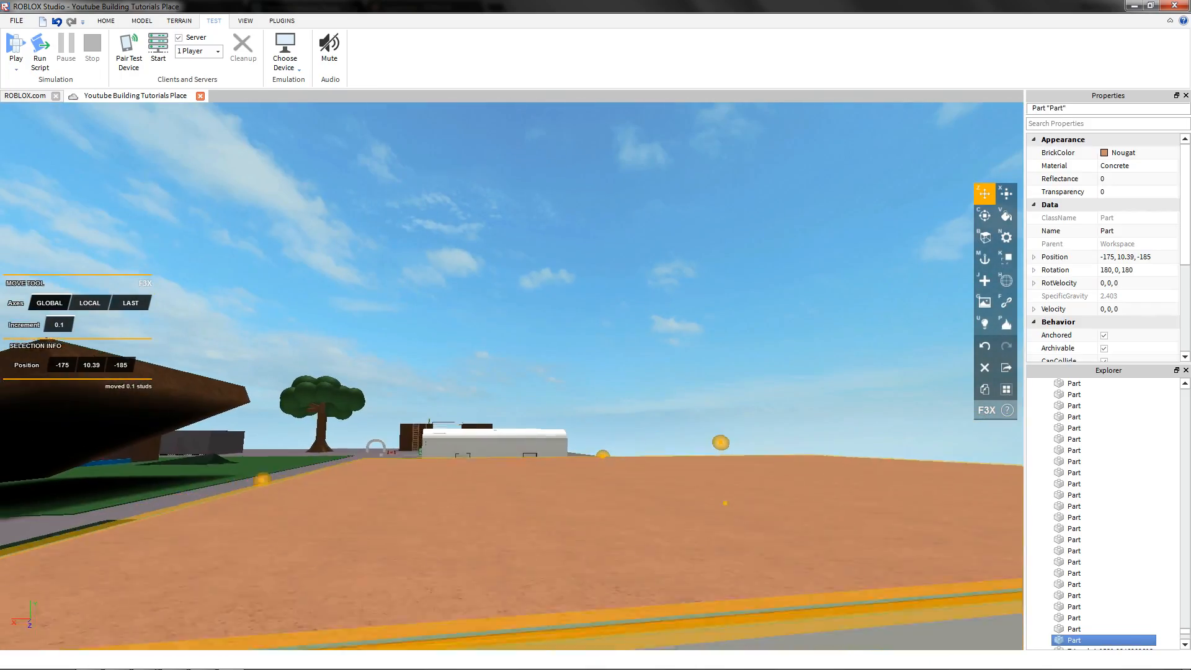
key("s")
left_click(559, 279)
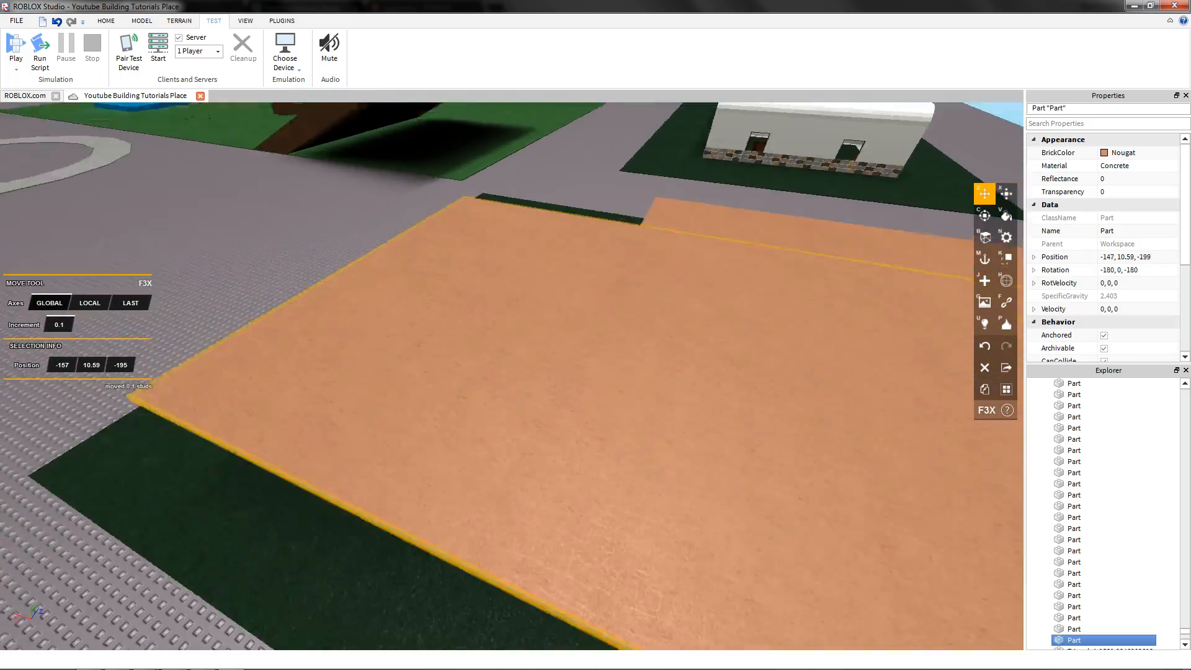
- Give the copied slab a wedge mesh and increase its height to 14.1 studs
key("h")
key("s")
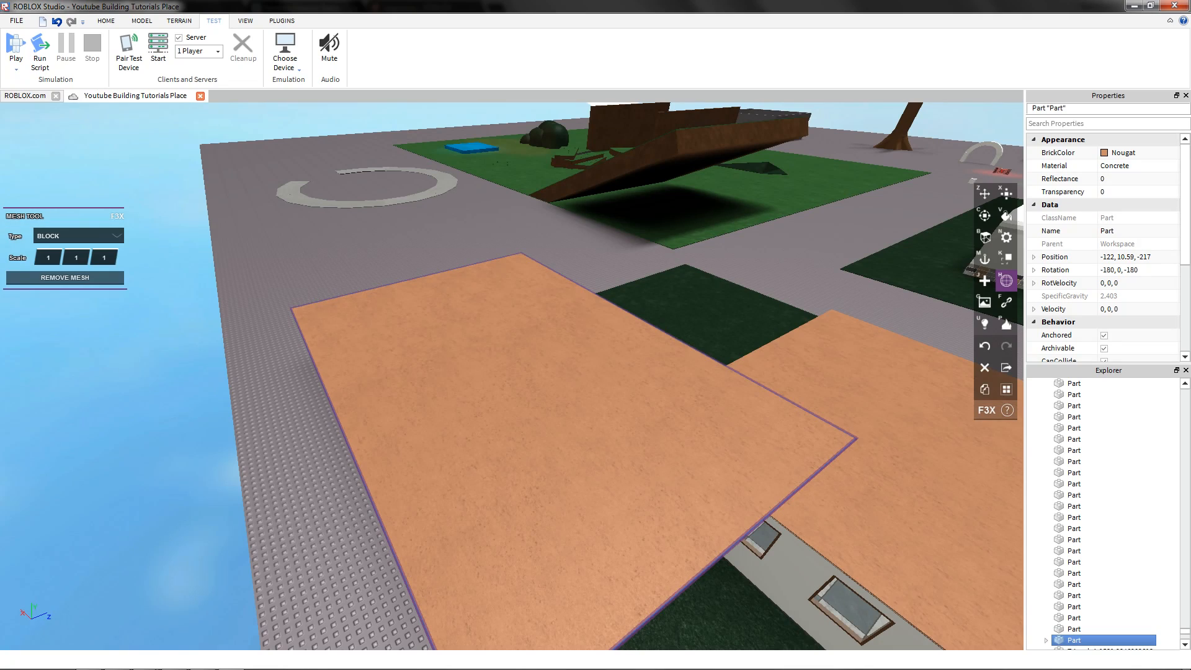
left_click(78, 236)
left_click(79, 344)
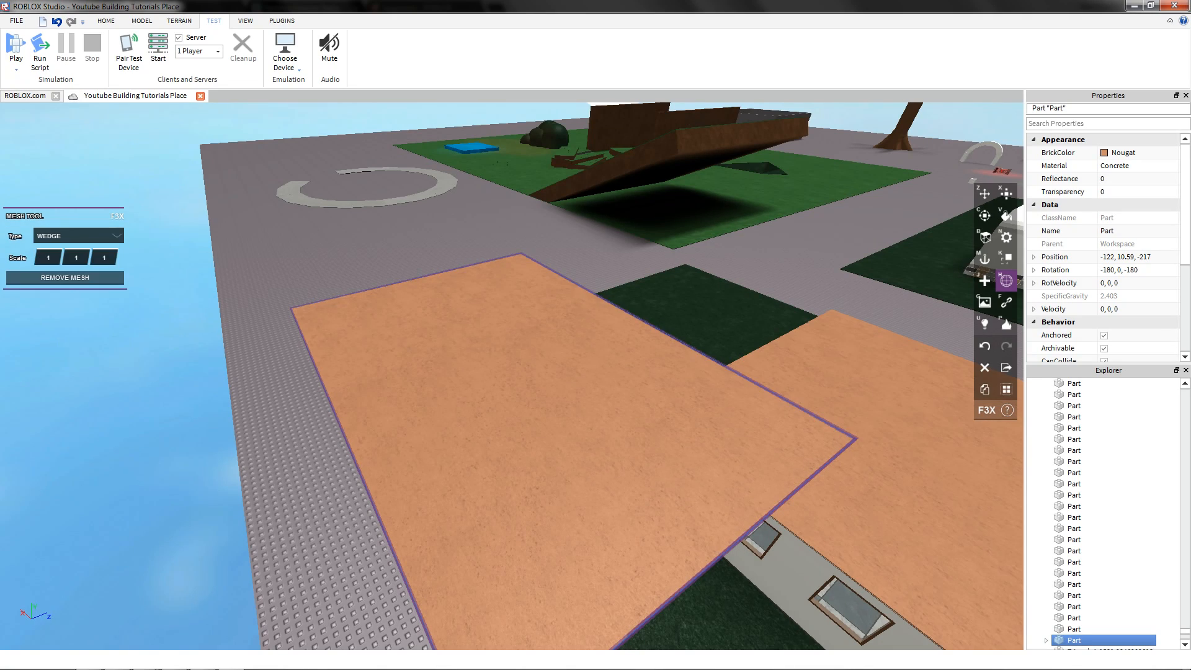
right_click_drag(434, 372, 565, 301)
key("x")
left_click_drag(400, 433, 394, 351)
key("s")
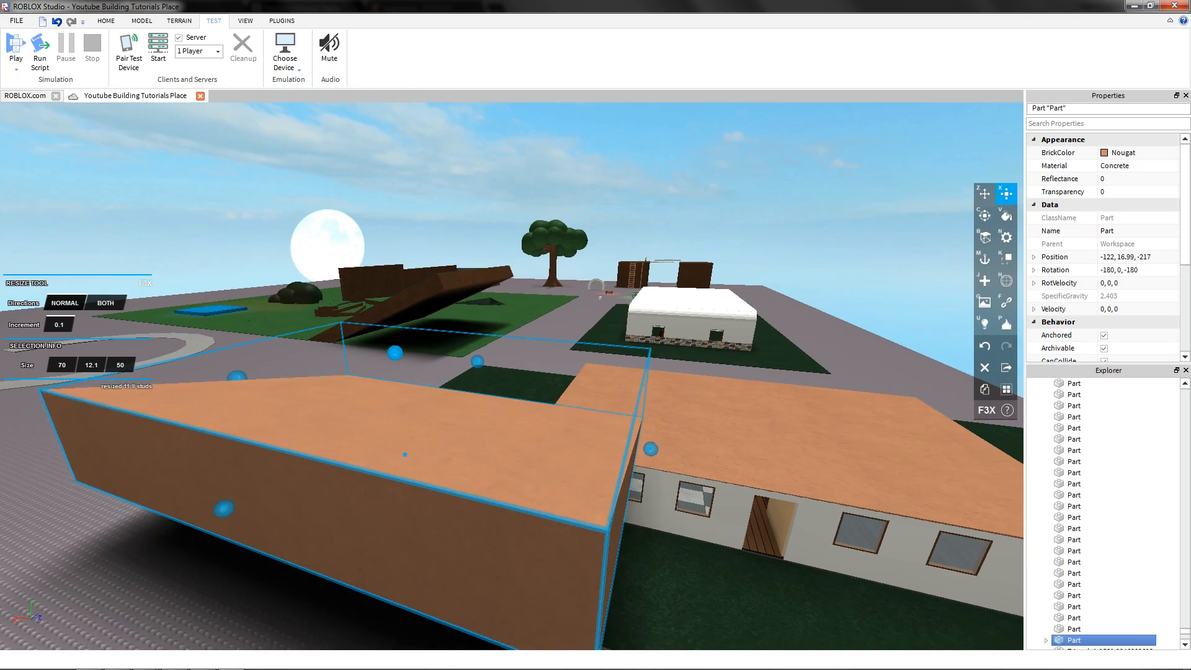
- Rotate the wedge to 90 degrees about Y and move it over the house's end at -220, 17.54, -177
key("z")
right_click_drag(434, 373, 366, 459)
left_click_drag(397, 397, 682, 409)
right_click_drag(496, 372, 620, 347)
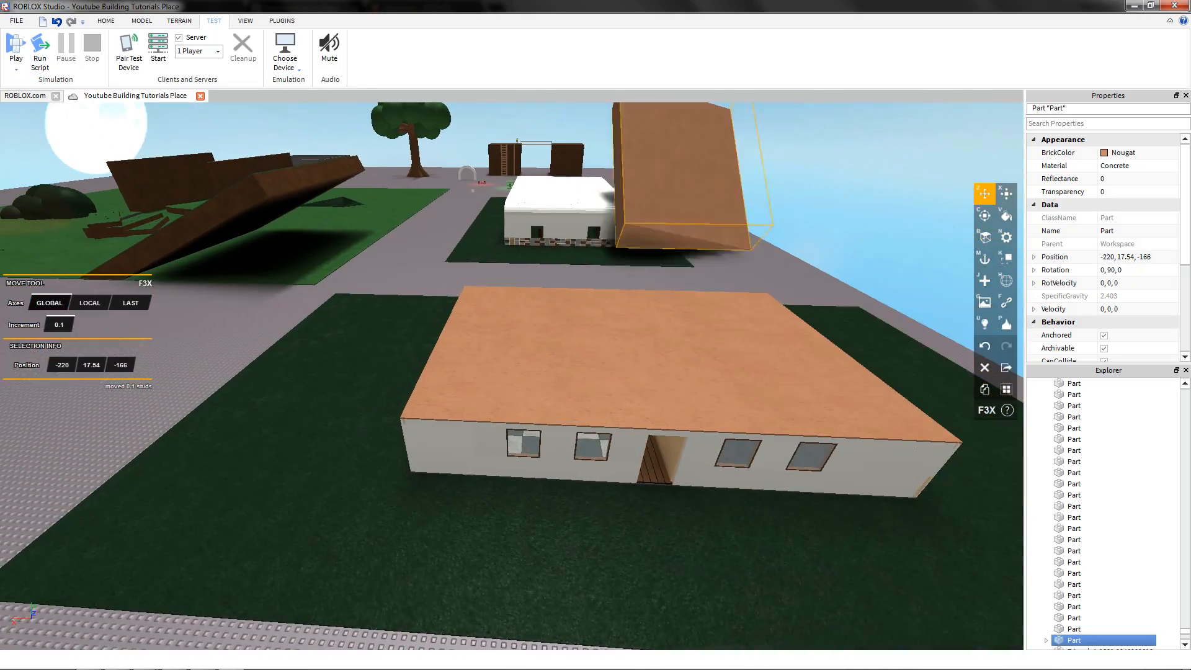
left_click_drag(689, 180, 753, 323)
mouse_move(620, 347)
right_mouse_down()
mouse_move(682, 409)
mouse_move(620, 347)
right_mouse_up()
left_click_drag(621, 267, 670, 335)
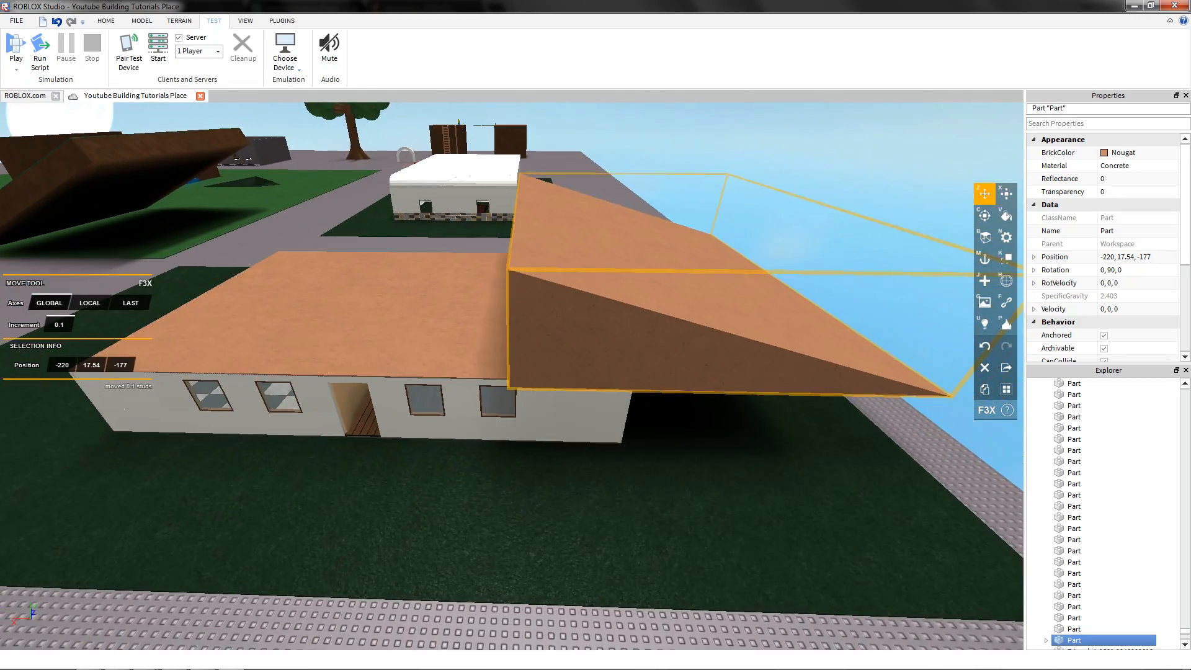
- Align the wedge with the roof slab's edge at X -222, Z -175
key("w")
right_click_drag(558, 322, 756, 360)
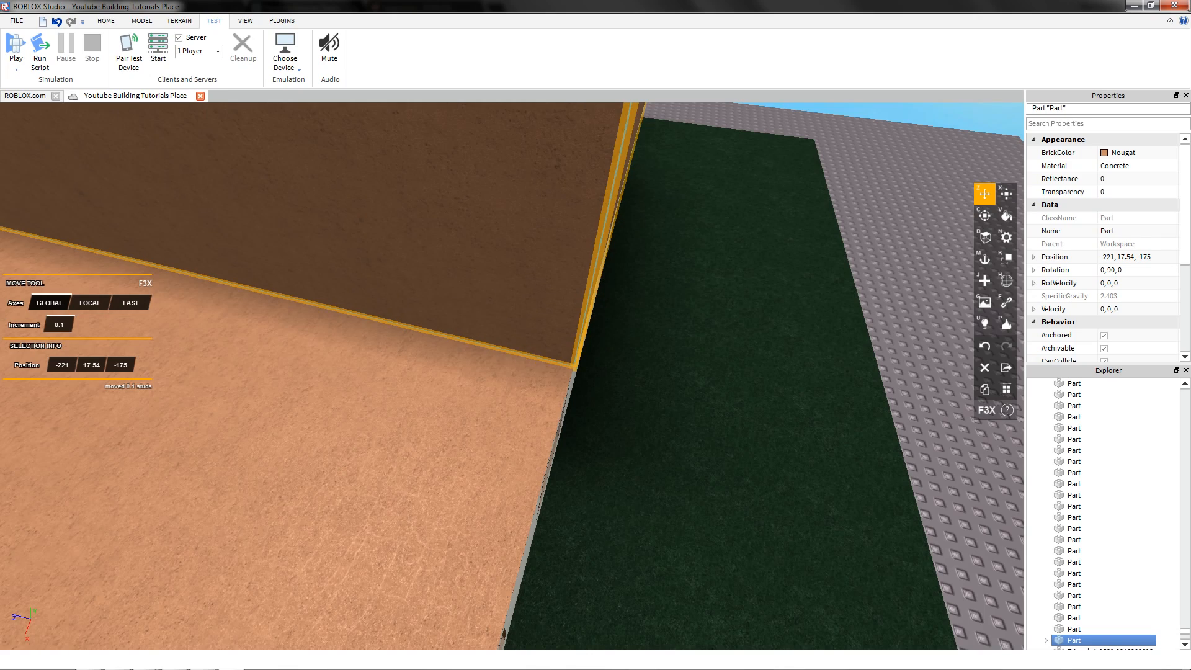
left_click_drag(476, 267, 473, 246)
right_click(474, 244)
key("s")
right_click_drag(473, 244, 347, 149)
- Shorten the wedge's sloping depth to 12.9 studs so the slope ends at the house's outer side wall
key("x")
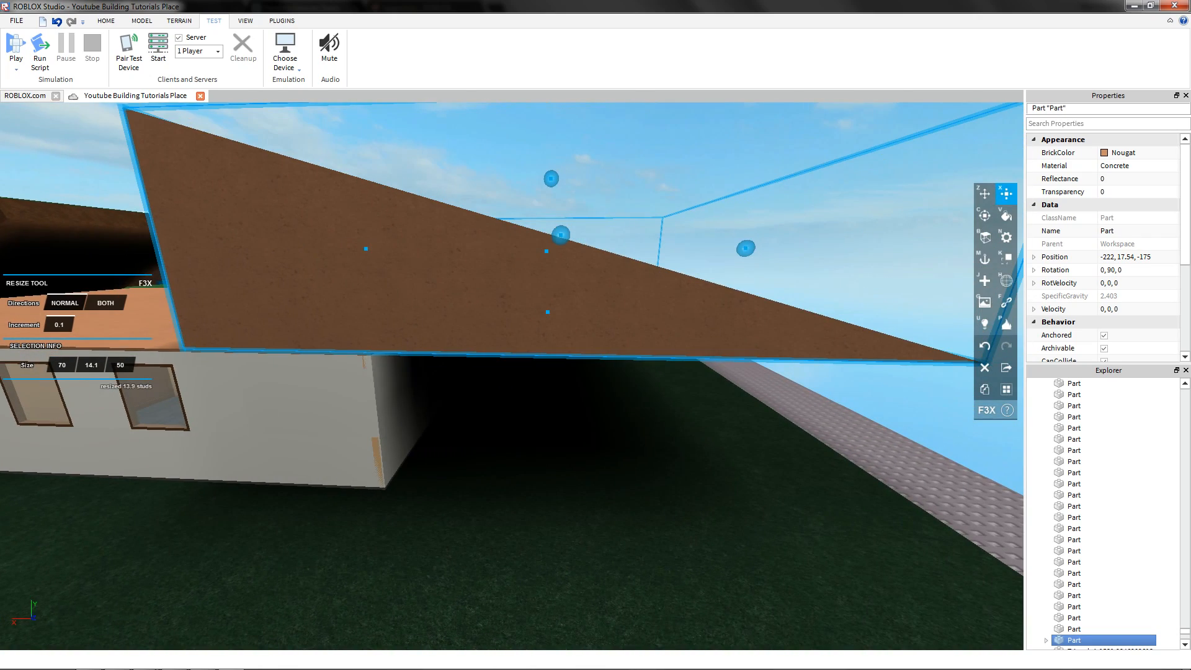
left_click_drag(745, 249, 747, 188)
right_click_drag(746, 248, 747, 189)
left_click_drag(746, 189, 571, 120)
right_click_drag(747, 188, 572, 119)
left_click_drag(571, 119, 617, 124)
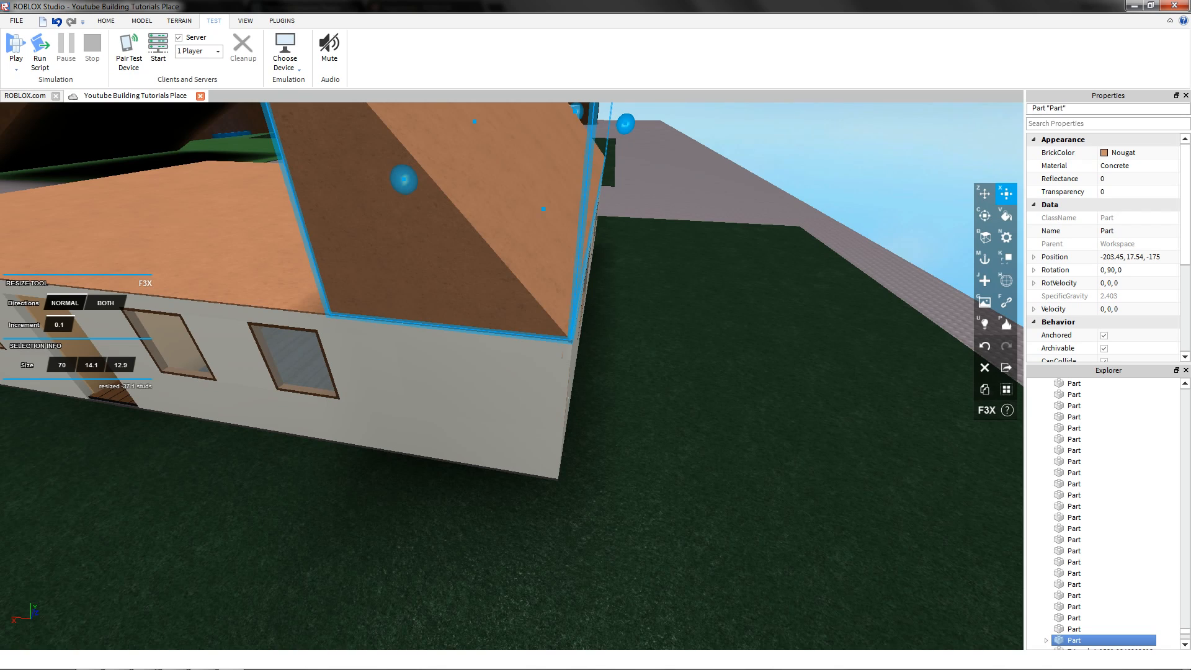
left_click_drag(625, 123, 628, 124)
key("z")
left_click(676, 118)
- Fine-tune the wedge's lower edge at the side wall to a depth of 13 studs
right_click_drag(676, 118, 657, 81)
key("w")
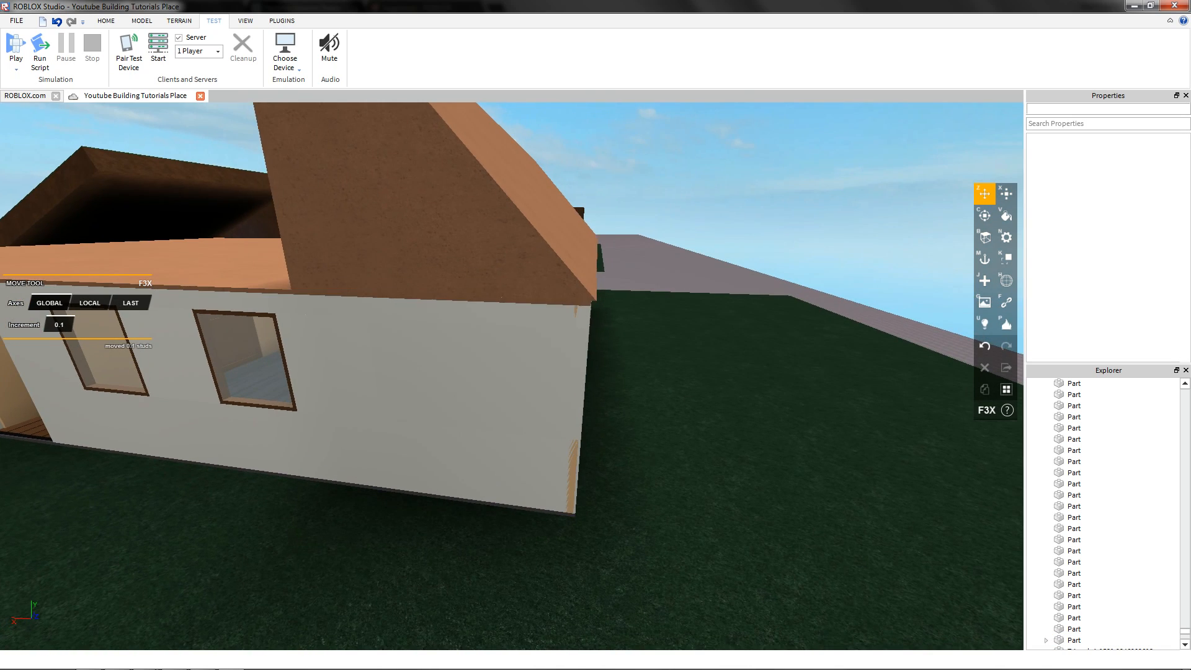
left_click(546, 236)
left_click_drag(624, 166, 628, 166)
key("x")
left_click(676, 155)
- Shorten the wedge's length to 50 studs so it ends flush with the house's end wall
key("d")
right_click_drag(676, 155, 484, 180)
left_click(527, 260)
right_click_drag(527, 260, 561, 261)
key("s")
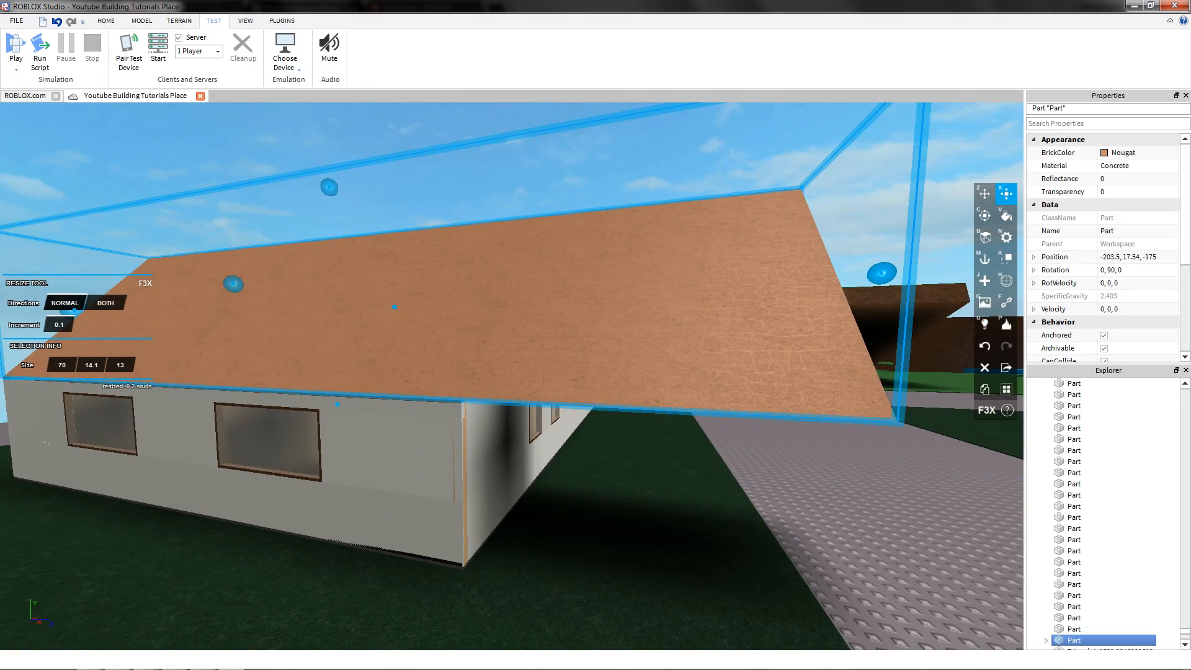
key("w")
key("a")
left_click_drag(882, 273, 661, 247)
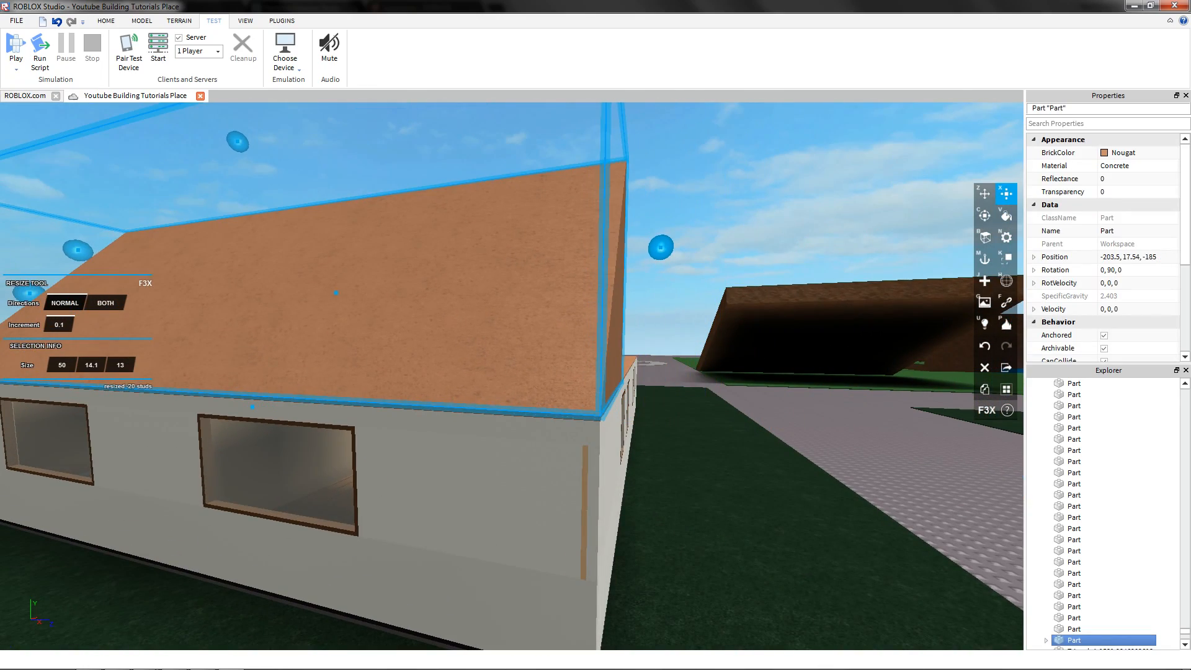
- Lower the wedge's height to 2 studs, keeping its base on the roof slab
right_click_drag(661, 248, 546, 248)
key("d")
key("s")
key("d")
left_click_drag(545, 216, 506, 301)
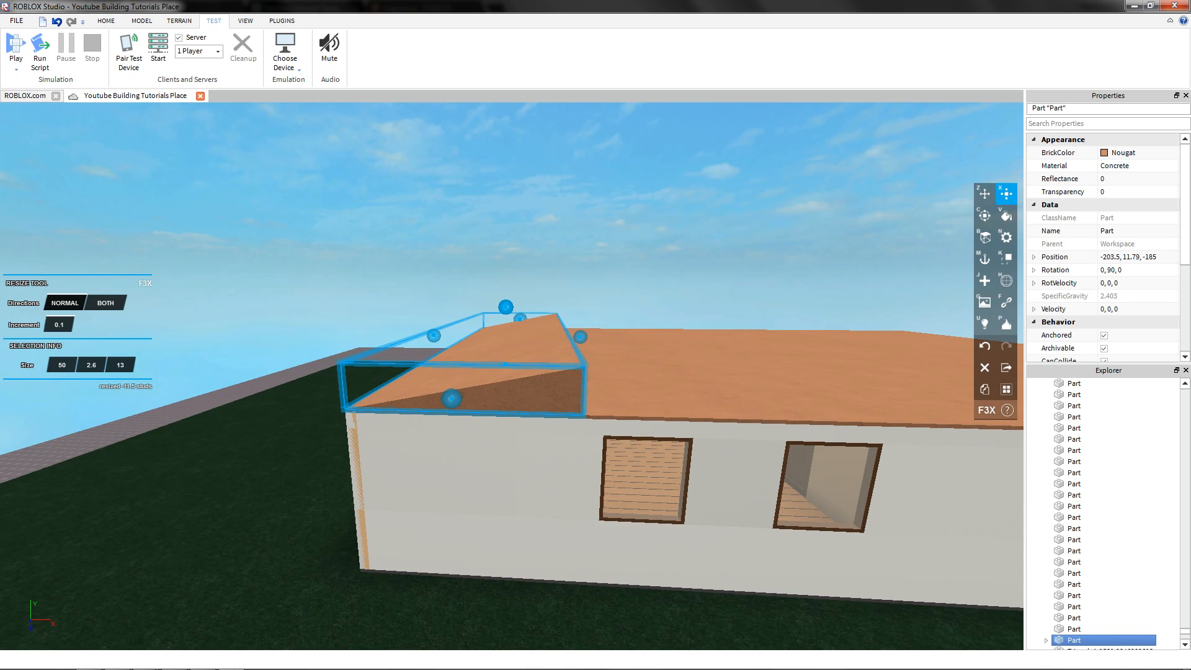
key("z")
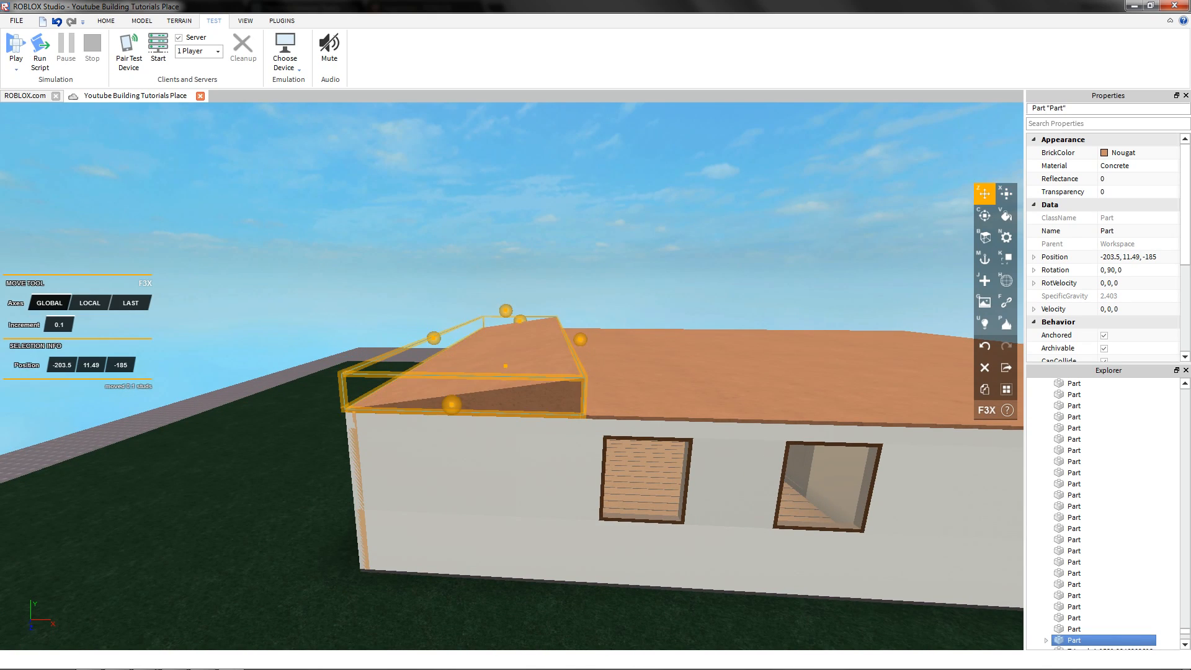
key("s")
- Extend the wedge's sloping depth to 20 studs toward the middle of the roof
right_click_drag(506, 312, 505, 384)
left_click(505, 312)
left_click(506, 297)
left_click(428, 273)
key("x")
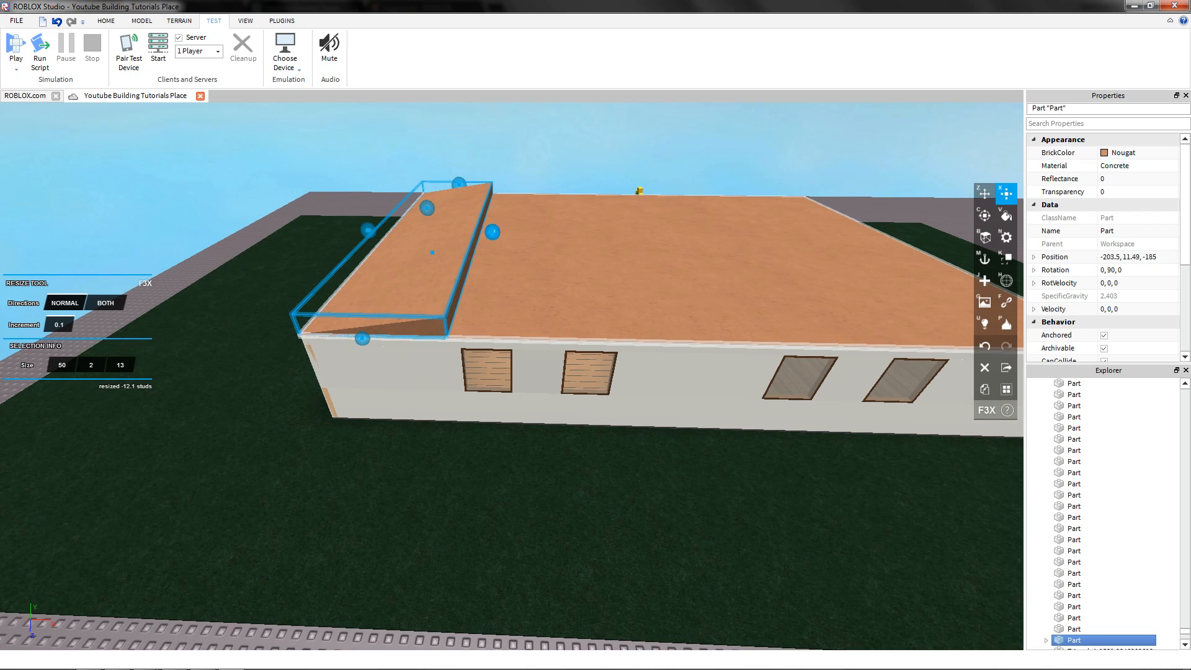
left_click_drag(493, 232, 530, 233)
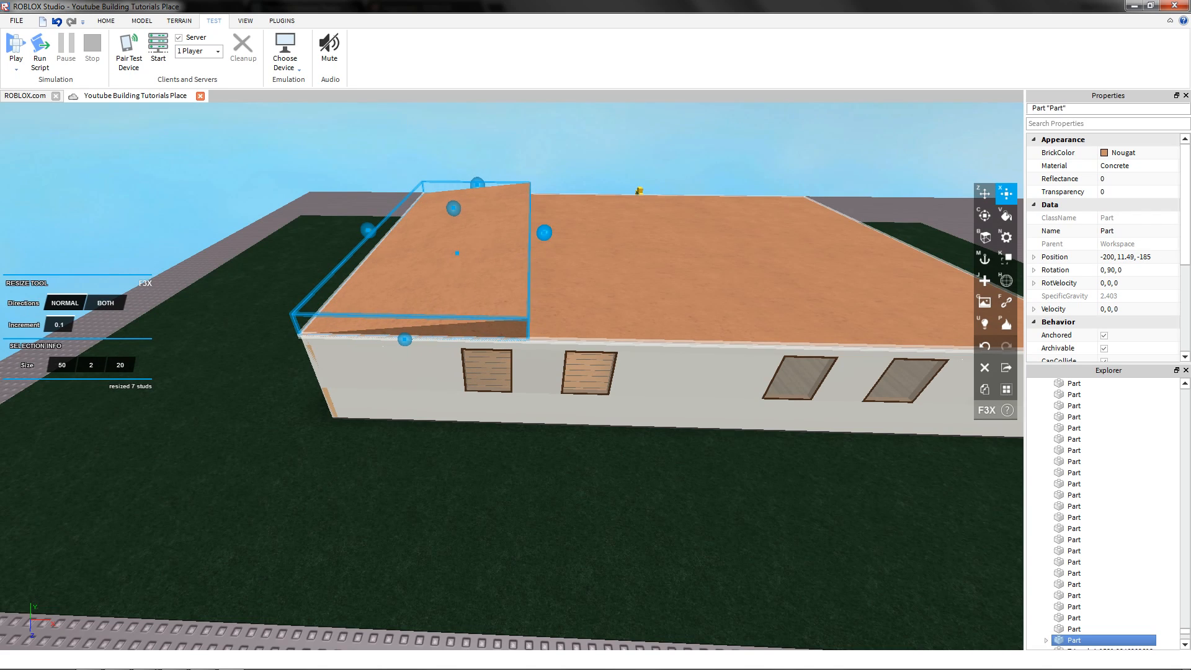
- Duplicate the wedge and rotate the copy to -90 degrees about Y
key("c")
scroll(512, 376, "down", 4)
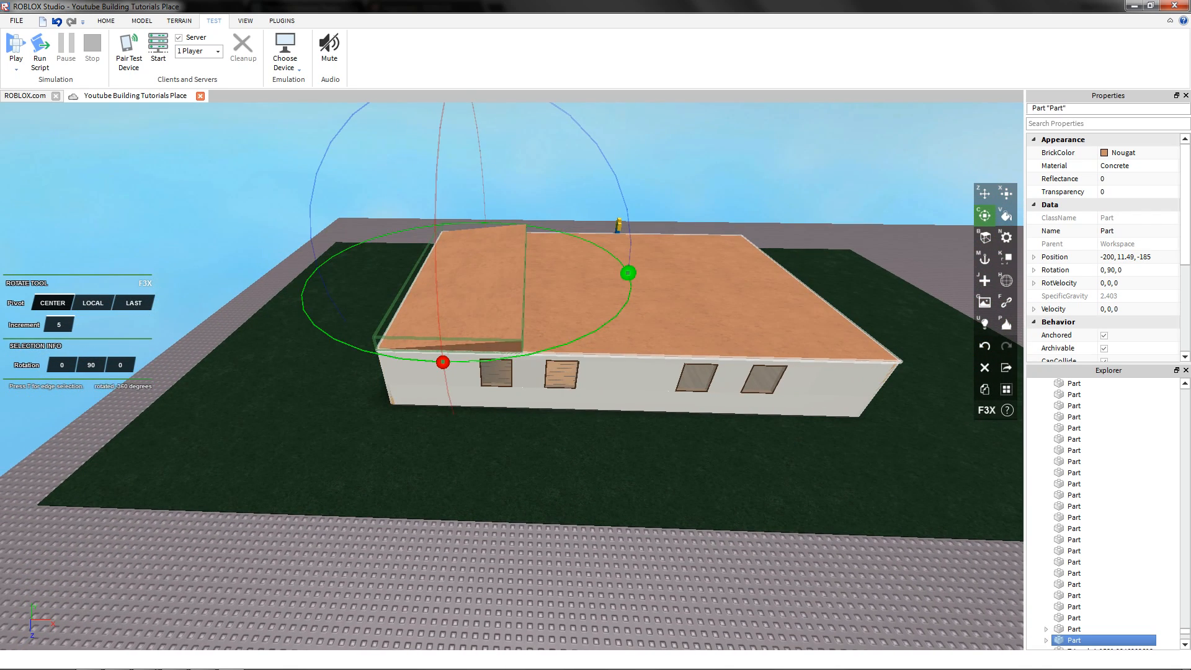
left_click_drag(627, 272, 307, 295)
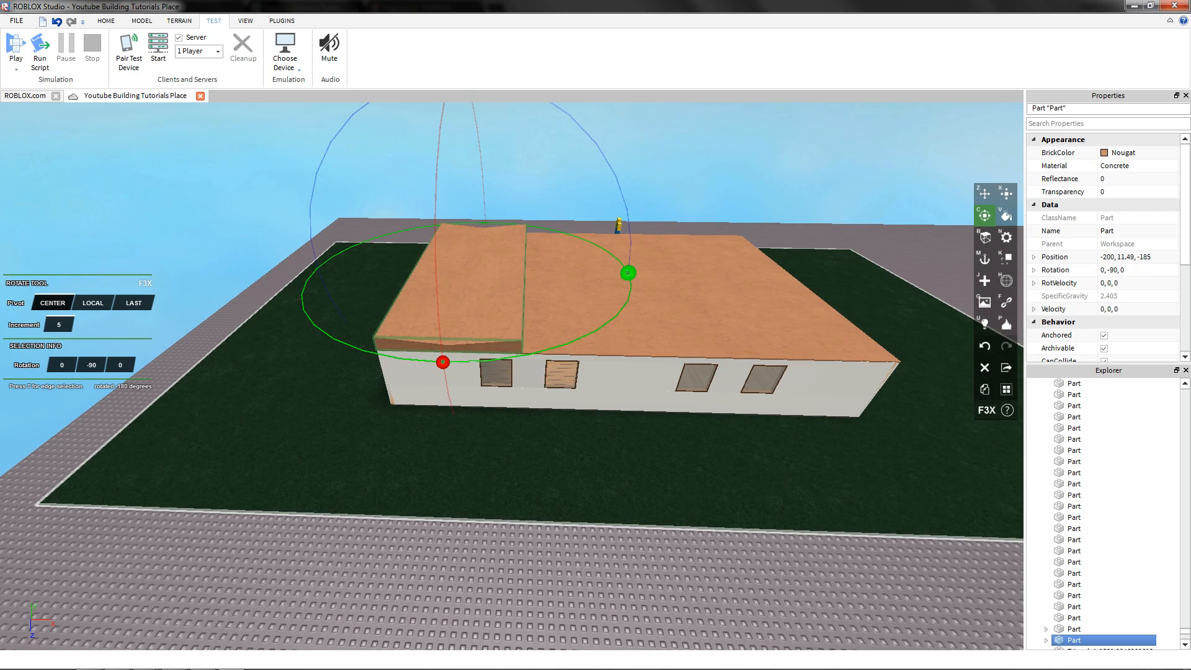
- Move the rotated wedge copy to the opposite side of the roof, aligning its low edge with the side wall
key("z")
key("d")
left_click_drag(407, 268, 505, 273)
key("d")
key("w")
right_click_drag(504, 273, 516, 253)
left_click_drag(477, 259, 473, 258)
left_click(490, 259)
key("s")
key("a")
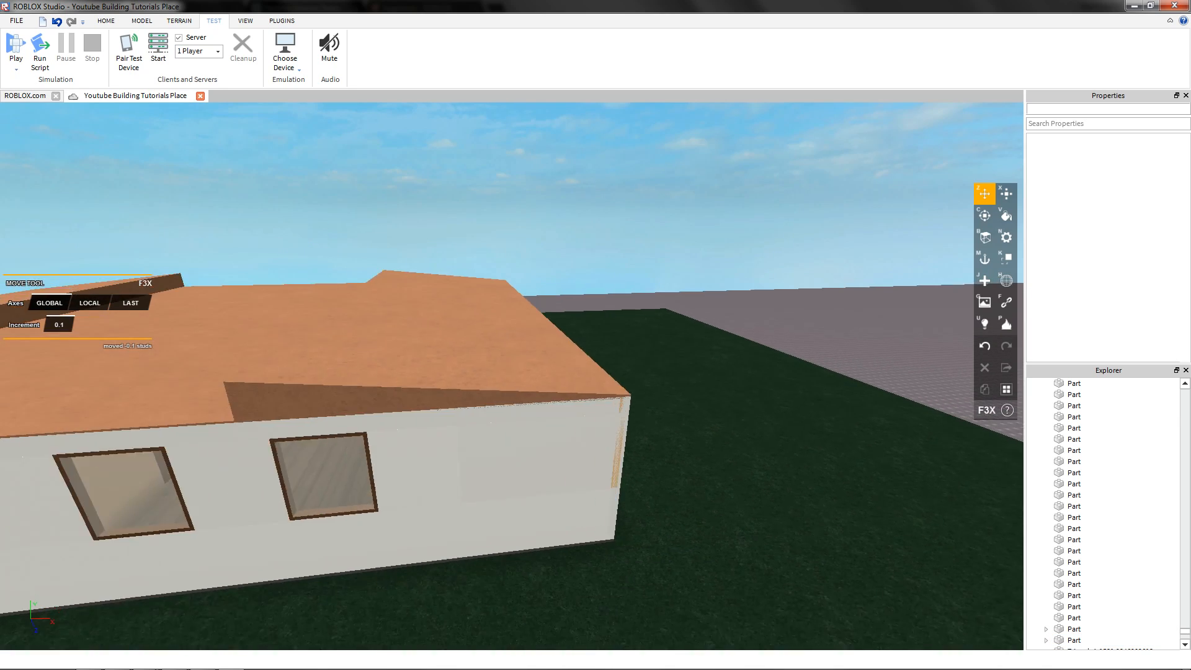
- Duplicate the flat roof slab and raise the copy to -175, 10.59, -185
left_click(475, 329)
right_click_drag(475, 329, 469, 318)
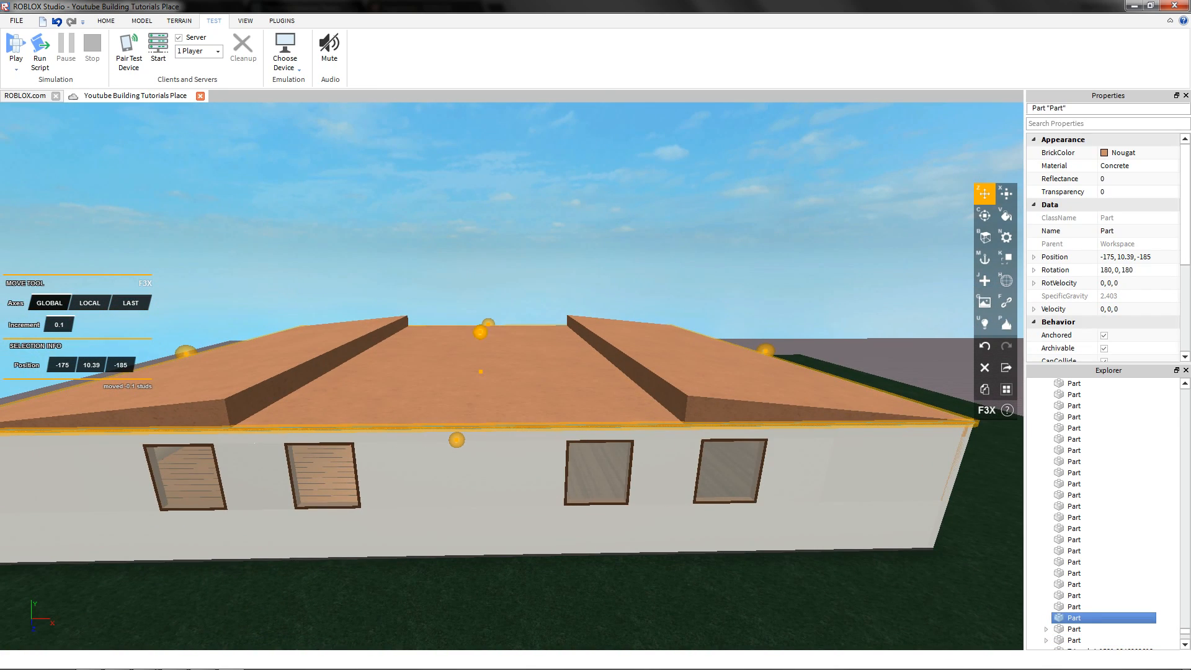
mouse_move(480, 332)
left_mouse_down()
mouse_move(480, 316)
mouse_move(480, 330)
left_mouse_up()
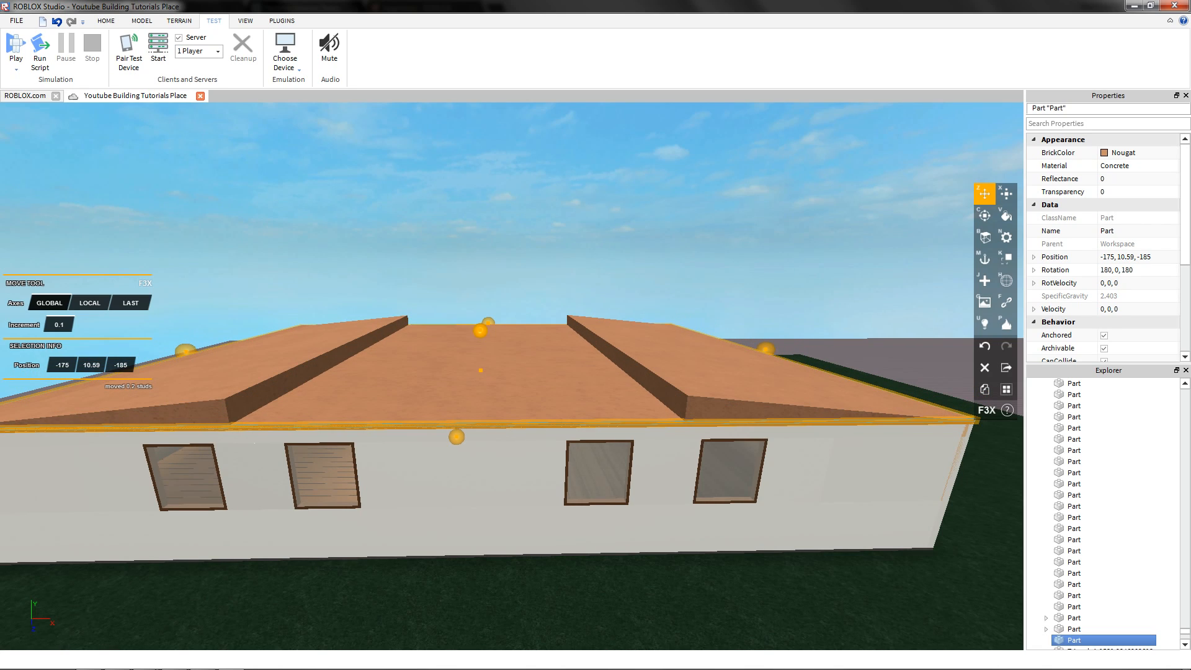
- Resize the slab copy to 30 × 1.9 × 50 studs so it fills the gap between the two wedges
key("x")
key("a")
key("w")
left_click_drag(317, 352, 443, 333)
key("d")
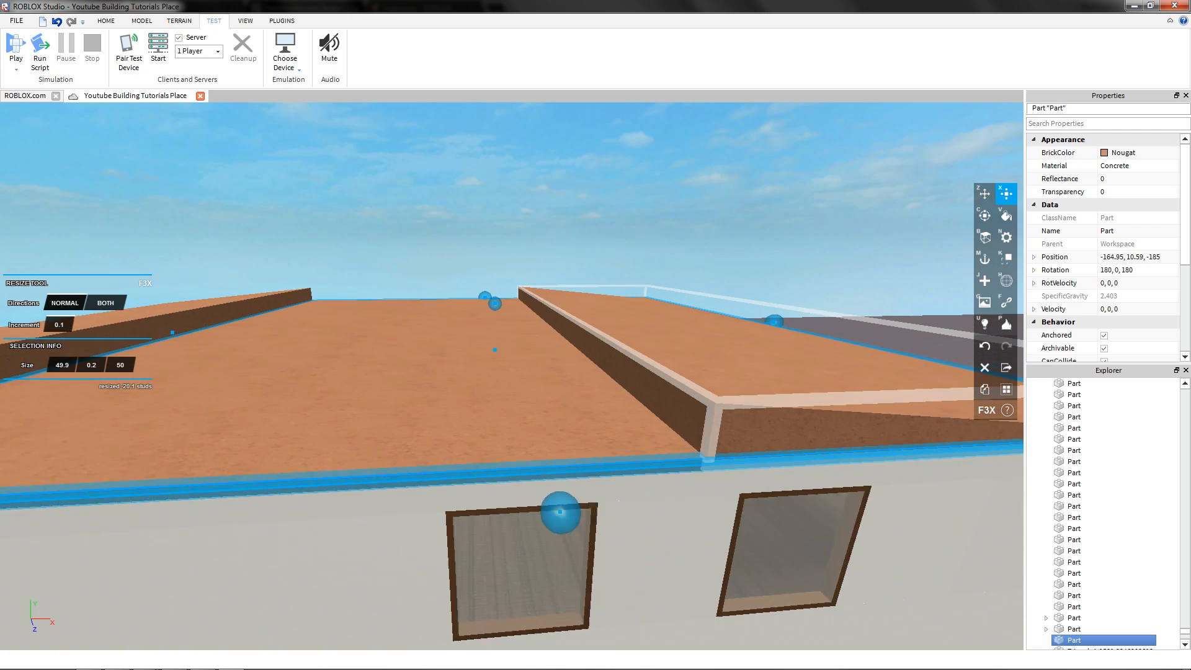
key("w")
left_click_drag(729, 319, 522, 323)
key("a")
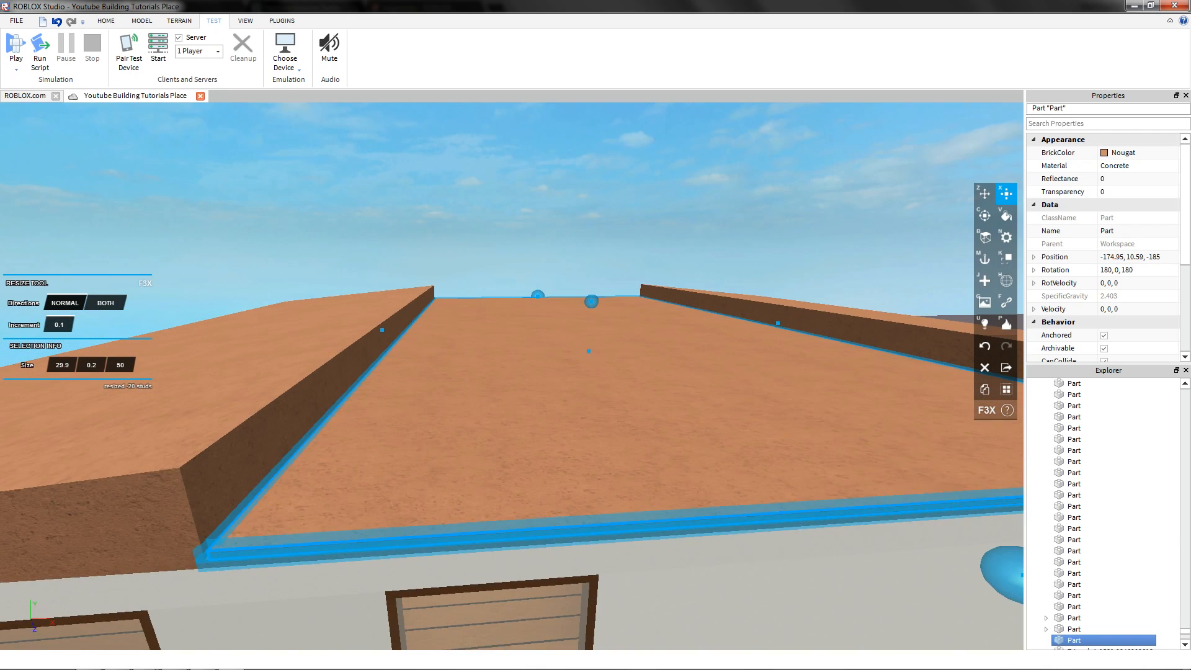
right_click_drag(522, 323, 558, 298)
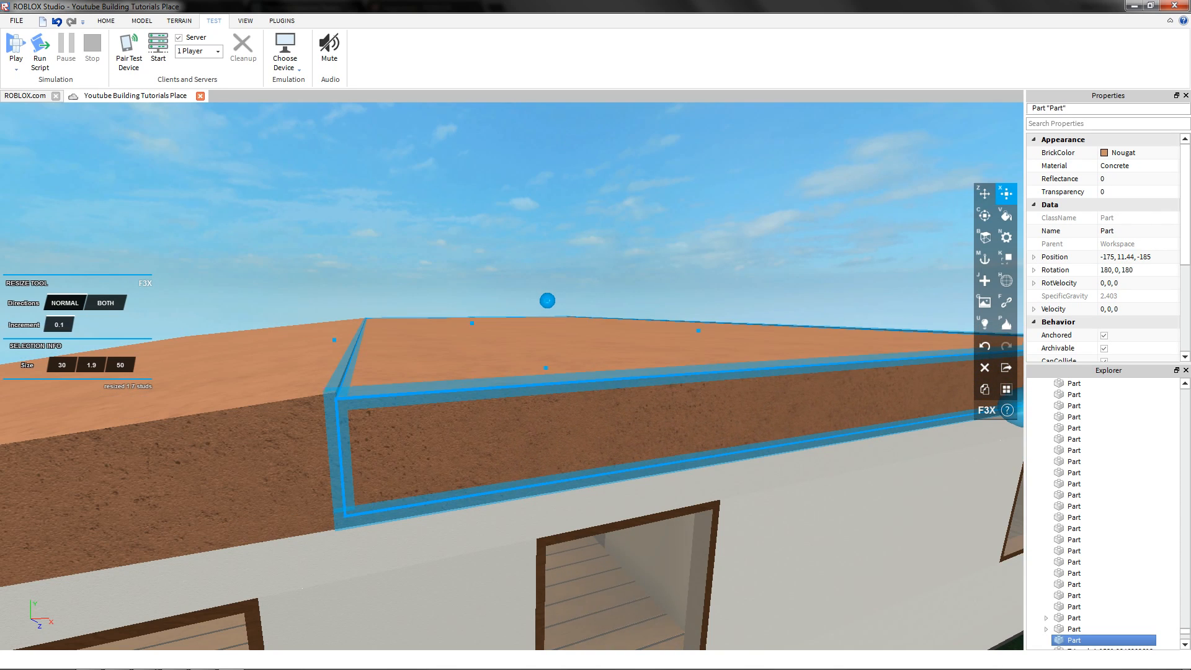
- Examine the completed roof from around the outside of the house
key("z")
key("s")
right_click_drag(522, 323, 434, 324)
key("a")
key("s")
key("a")
key("w")
key("w")
key("a")
key("w")
key("s")
key("a")
key("w")
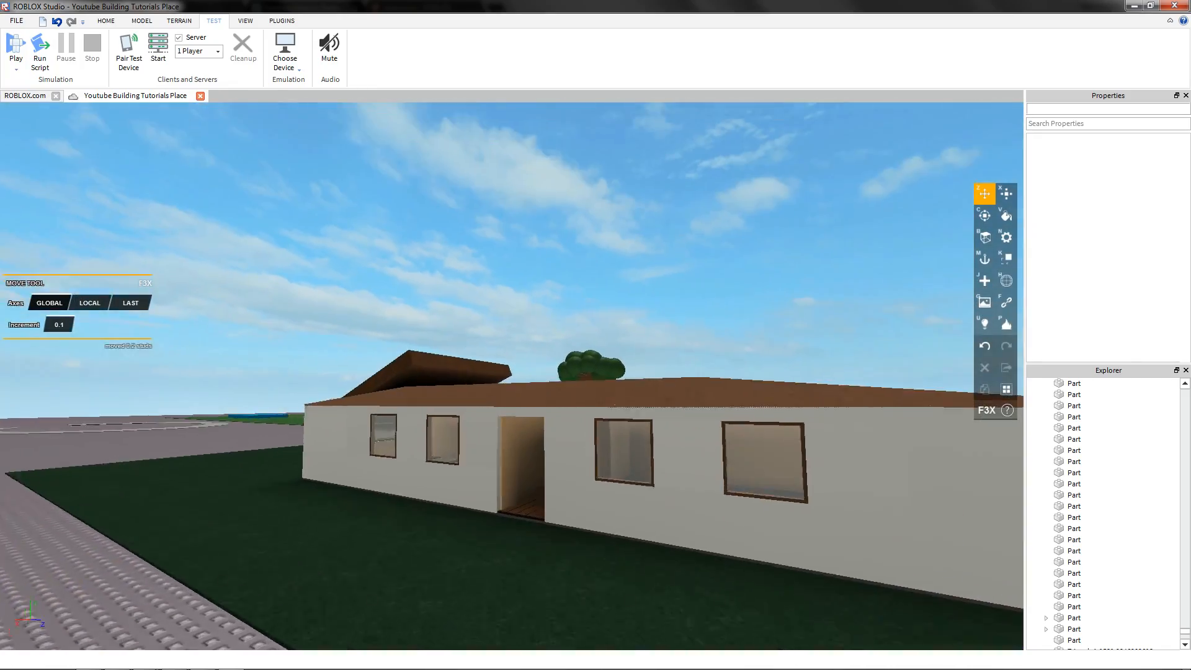
key("w")
- Select the hallway's middle floor plank and open its lighting settings
right_click_drag(515, 335, 478, 401)
key("s")
key("w")
left_click(487, 477)
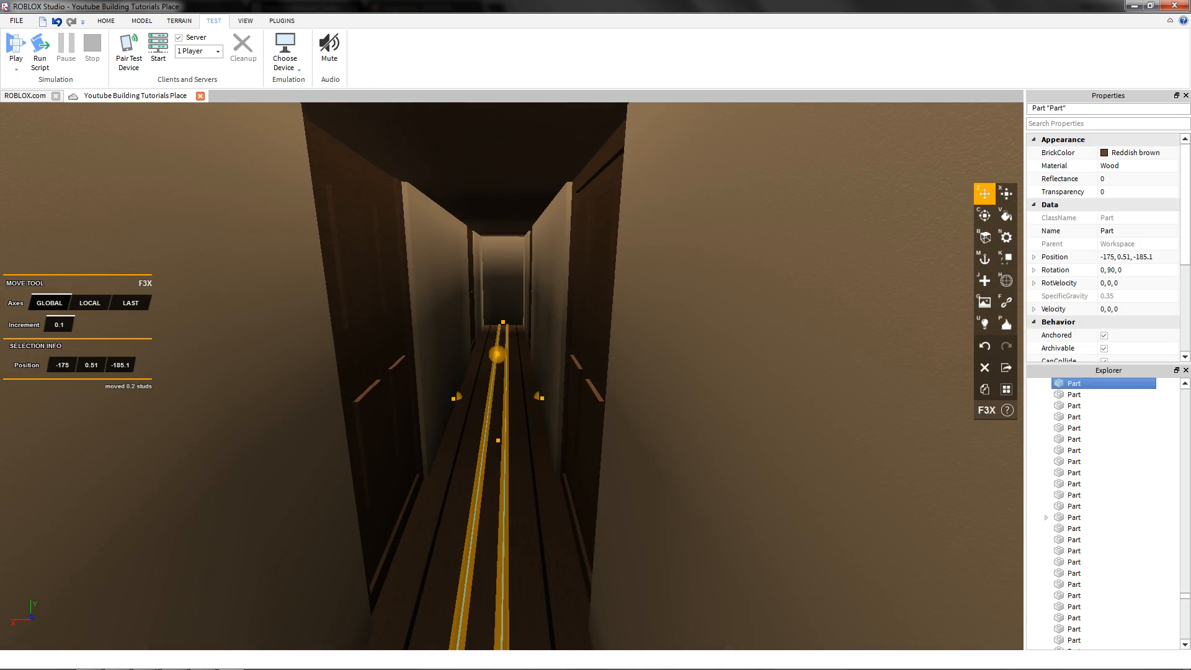
key("s")
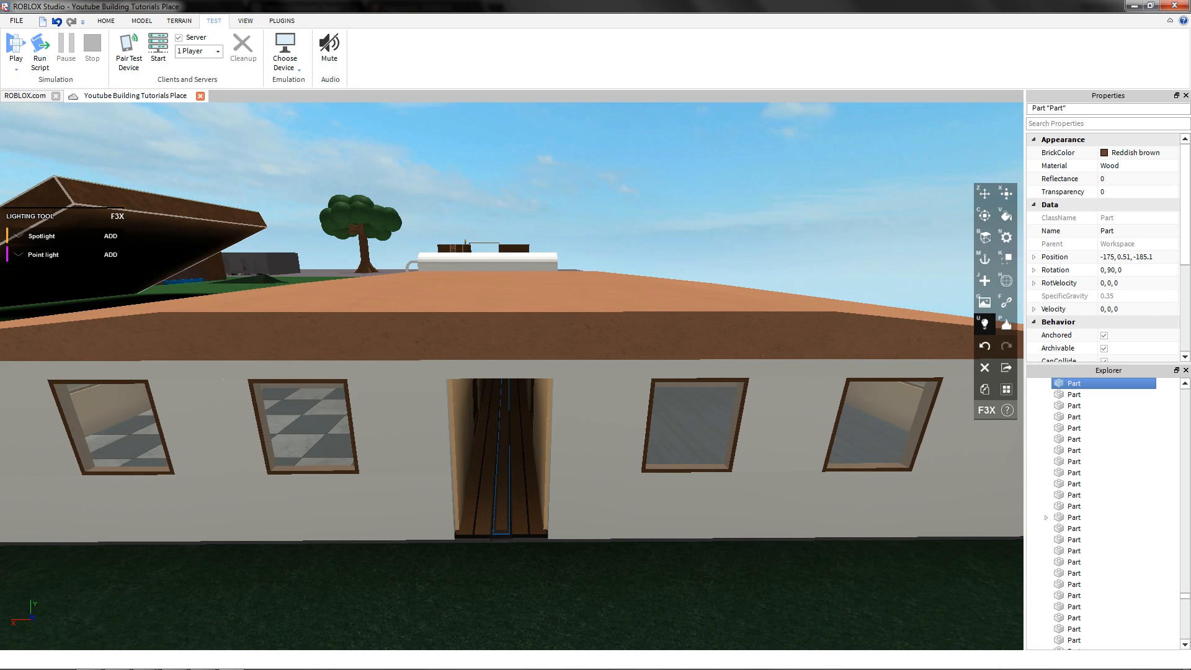
key("w")
key("s")
key("w")
right_click_drag(273, 397, 310, 366)
key("s")
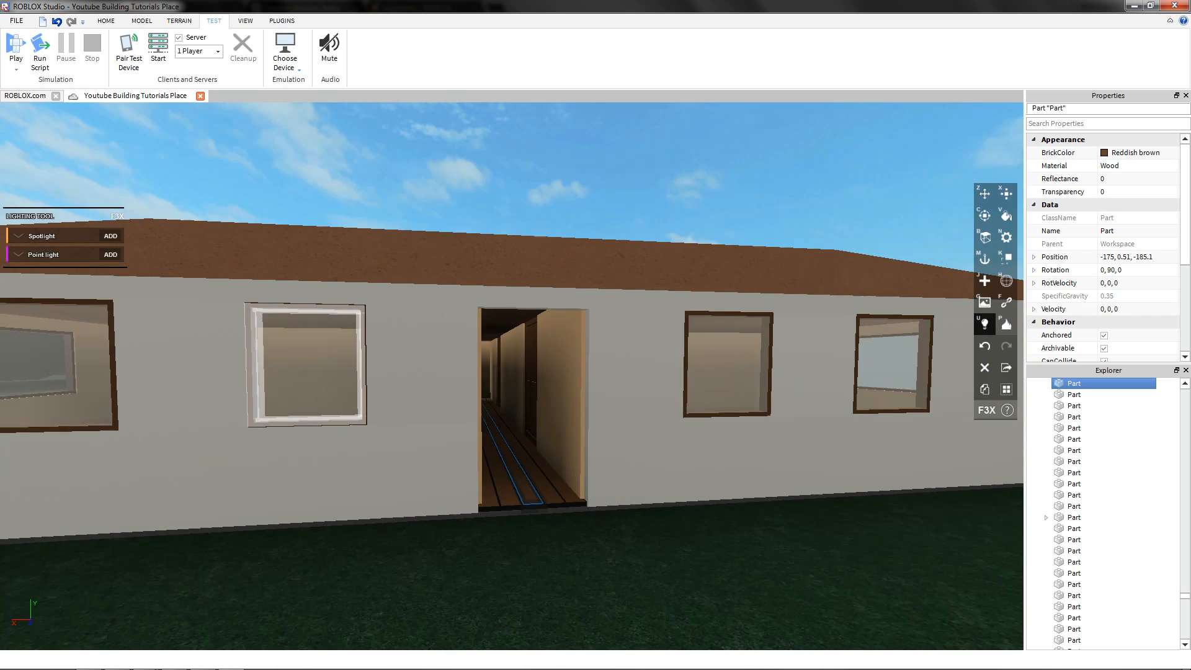
- Try a spotlight on the hallway's middle floor plank
left_click(110, 236)
key("d")
right_click_drag(205, 279, 177, 279)
key("a")
key("w")
key("w")
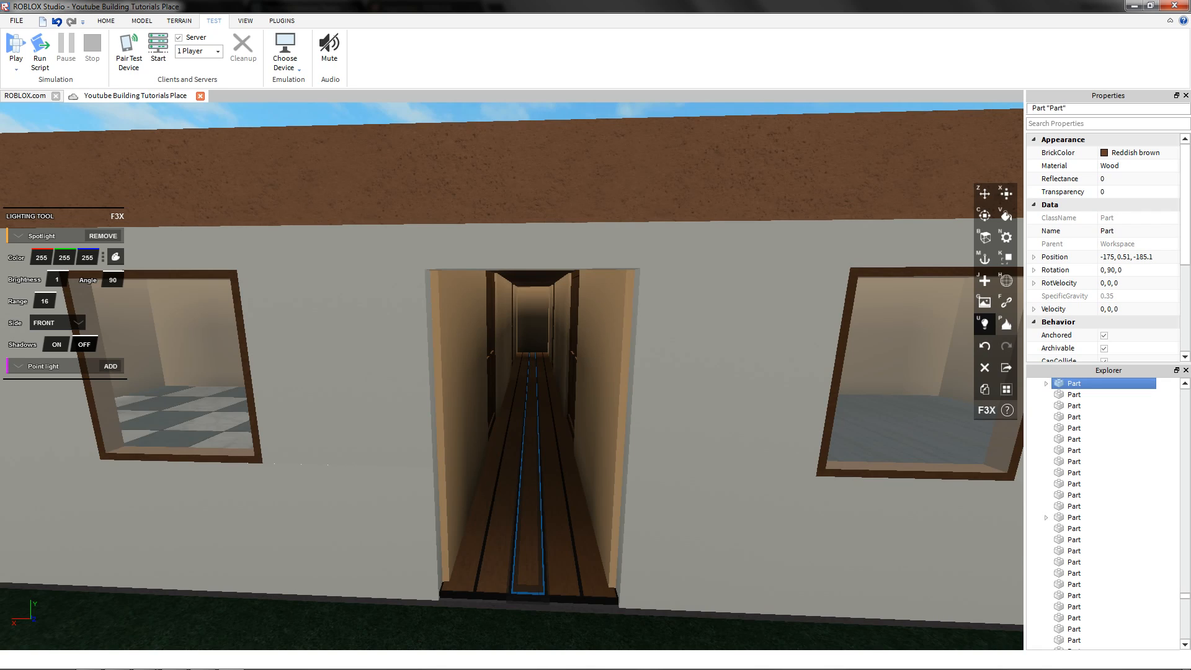
- Replace the plank's spotlight with a point light of range 30 and check the lighting in the tiled room
key("s")
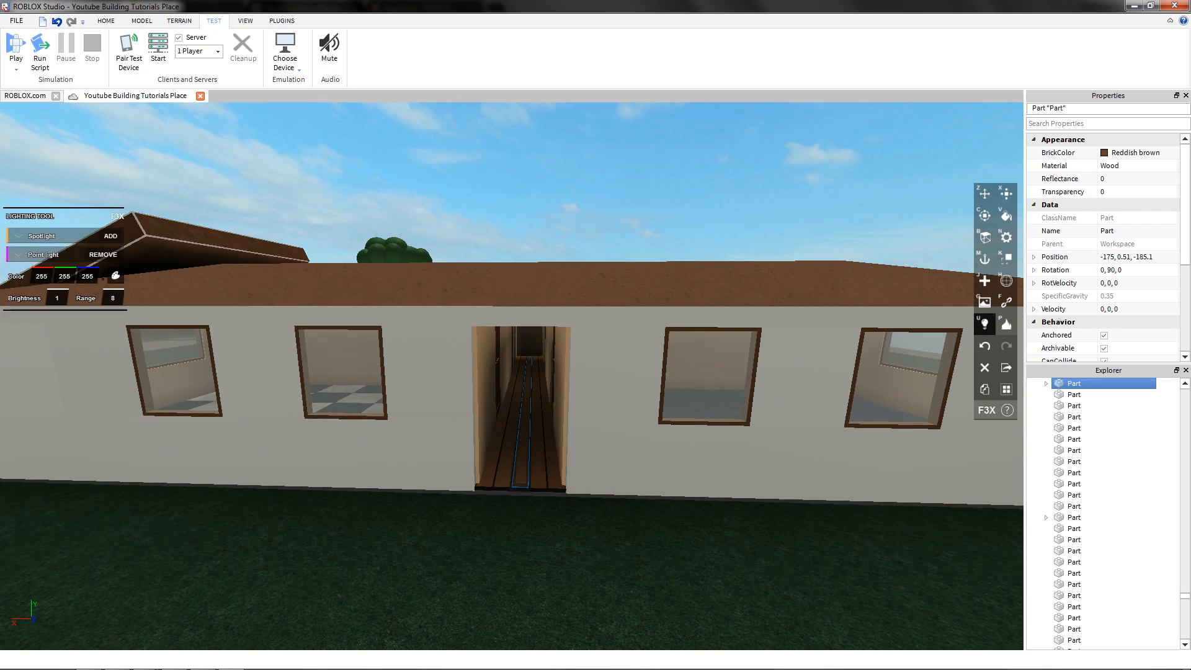
right_click_drag(186, 273, 202, 295)
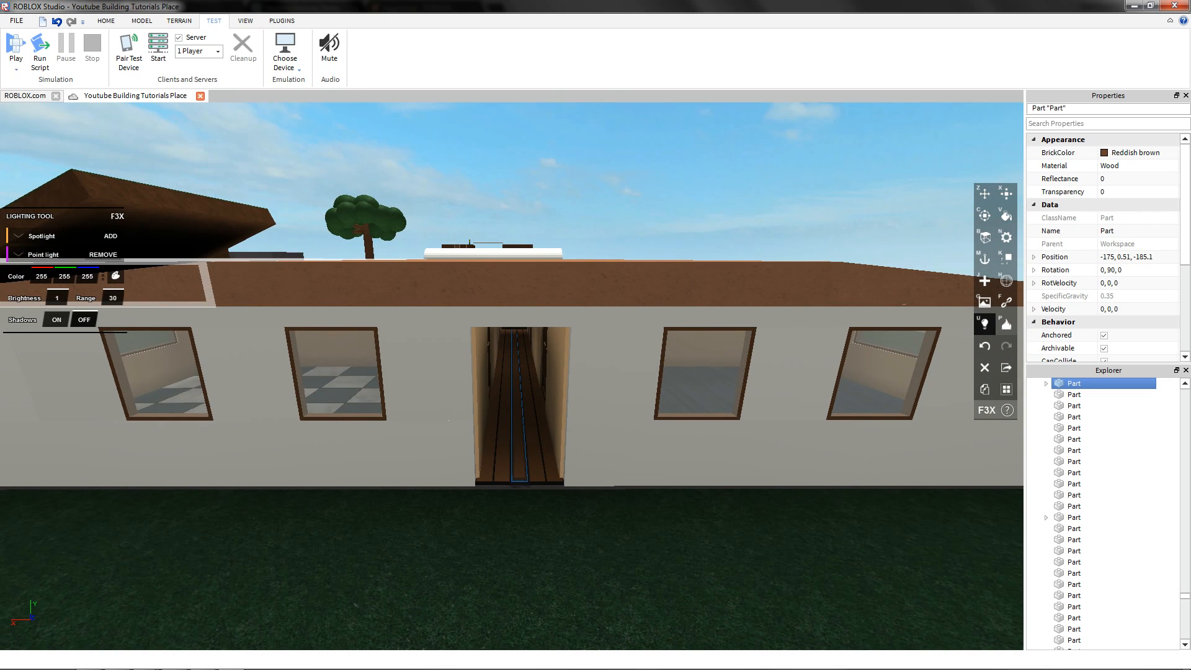
key("w")
right_click_drag(512, 376, 558, 365)
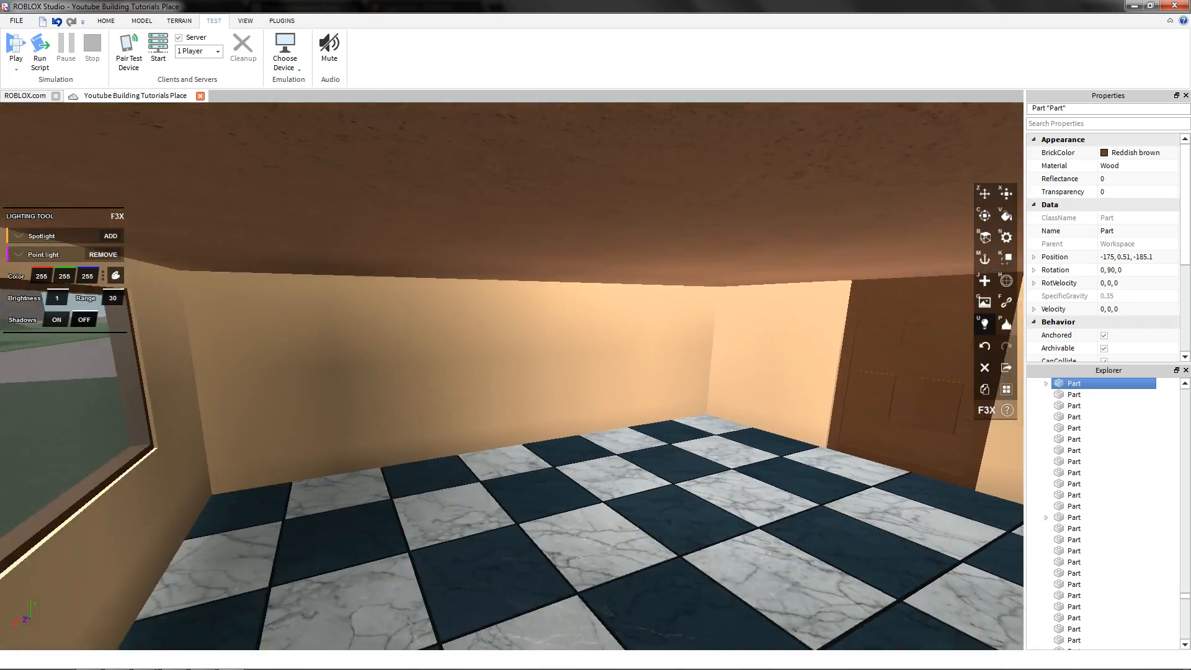
key("s")
key("shift+r")
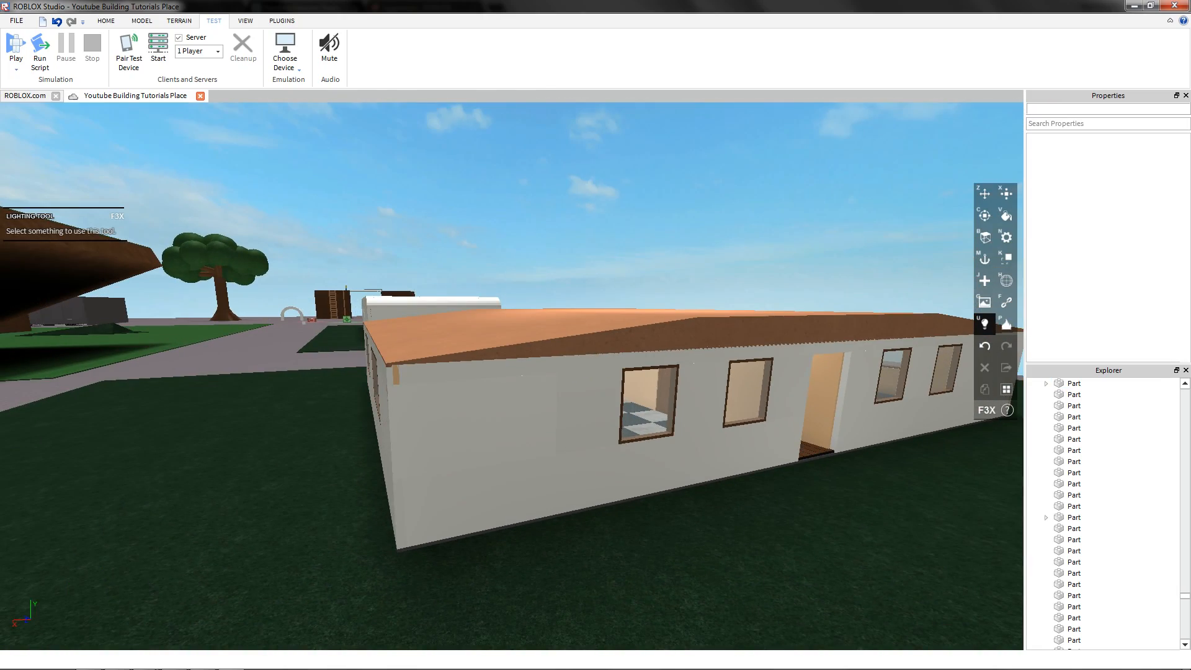
- Reselect the hallway's middle floor plank and set its point light range to 40
key("d")
right_click_drag(487, 363, 458, 363)
key("w")
left_click(477, 521)
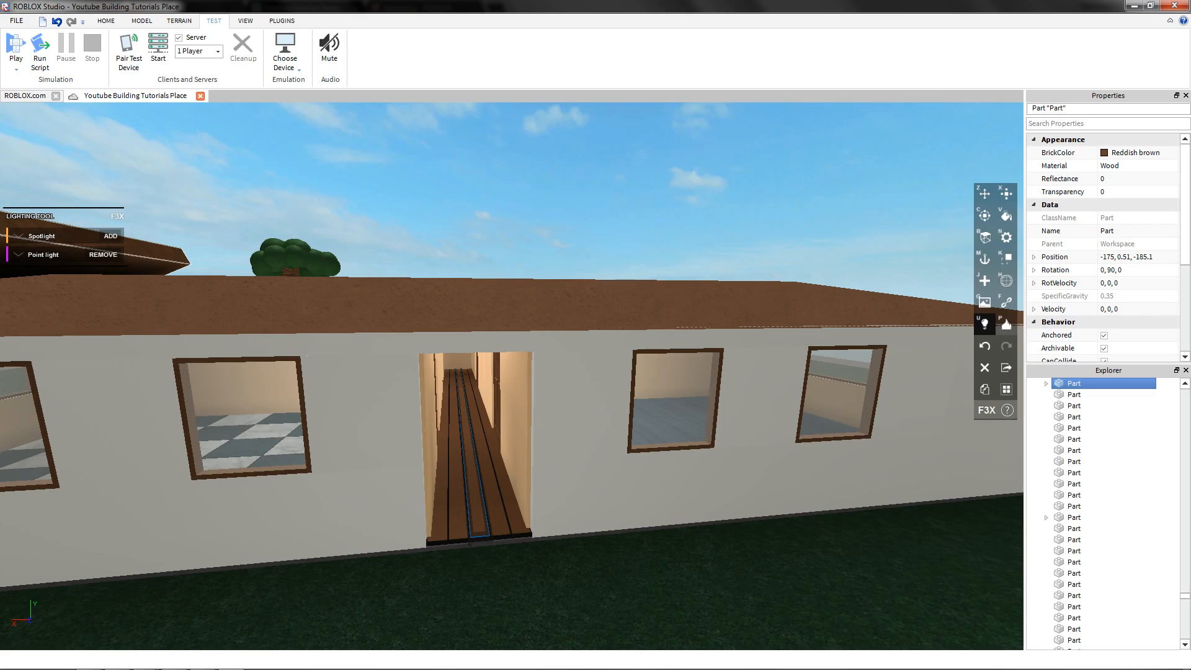
type("40")
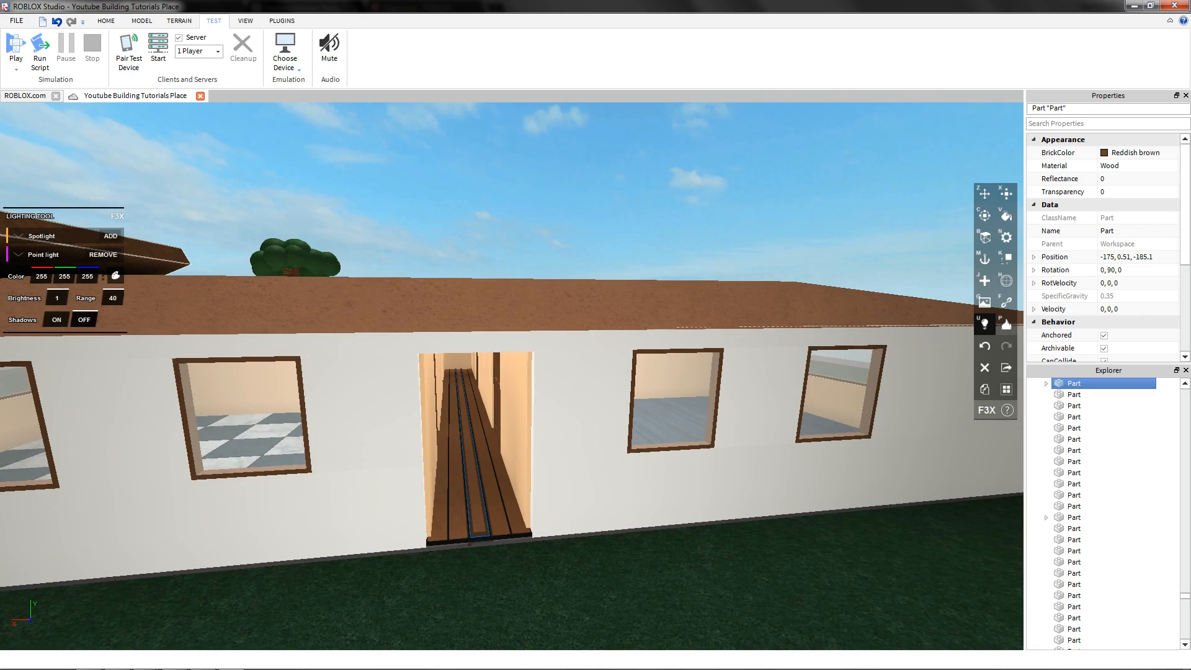
left_click(528, 260)
- Examine the lit house up close and from high above the baseplate
key("s")
right_click_drag(528, 261, 608, 279)
key("w")
key("s")
key("s")
right_click_drag(509, 280, 112, 298)
key("w")
key("s")
key("w")
key("s")
key("w")
key("d")
key("d")
key("d")
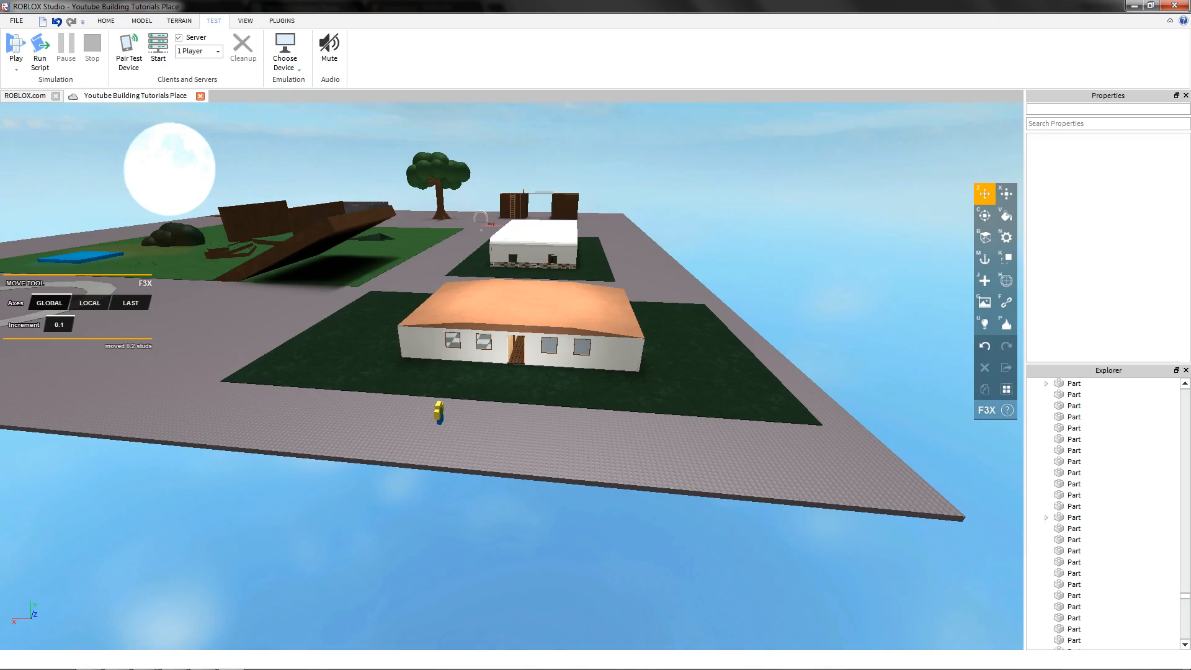
- View the house from the neighbouring building and return to its doorway side
key("w")
right_click_drag(512, 372, 596, 344)
key("s")
key("w")
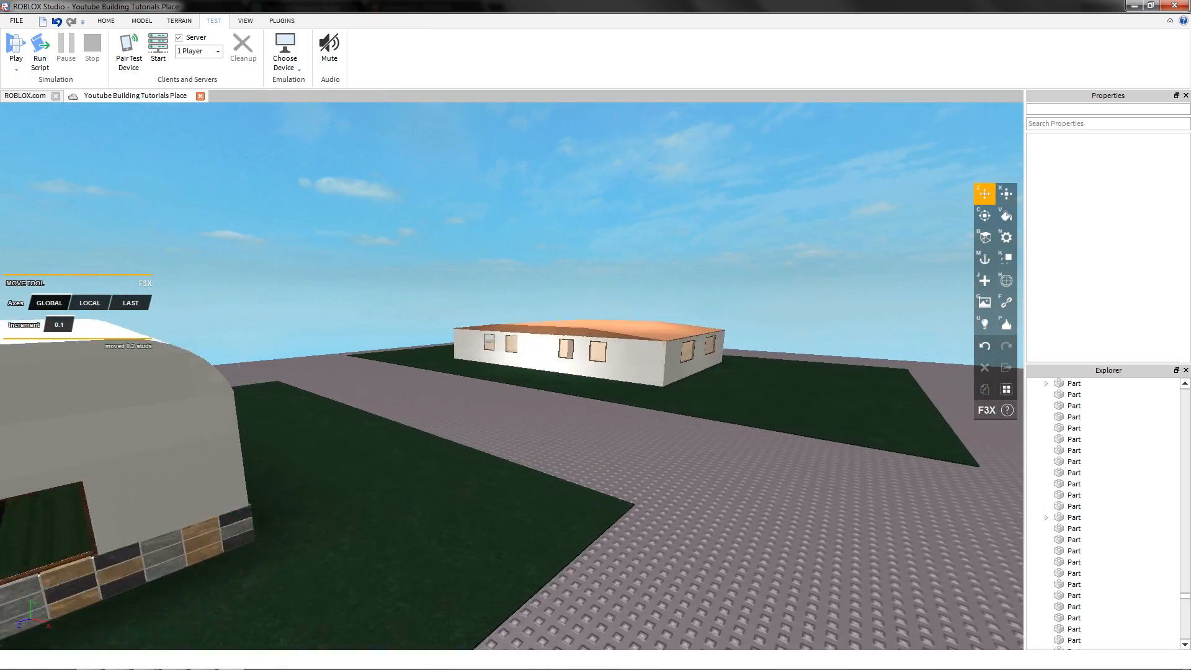
key("w")
right_click_drag(512, 372, 248, 400)
key("s")
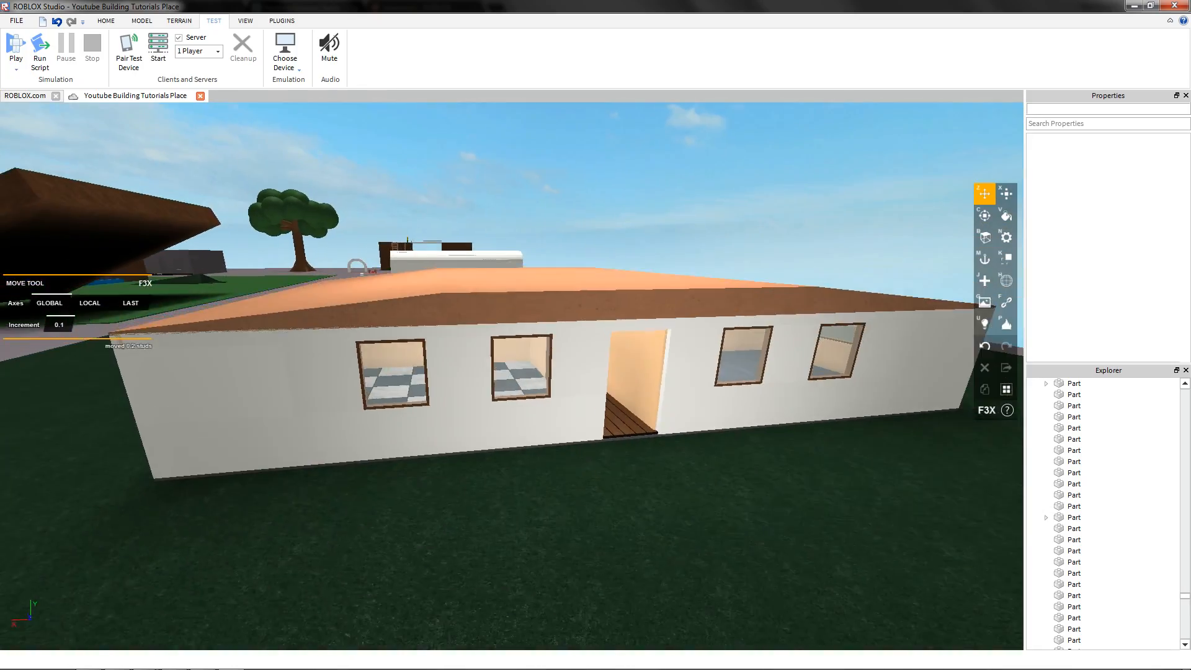
- Inspect the lighting inside the blue-carpeted room
key("w")
right_click_drag(512, 372, 459, 366)
key("s")
key("w")
key("w")
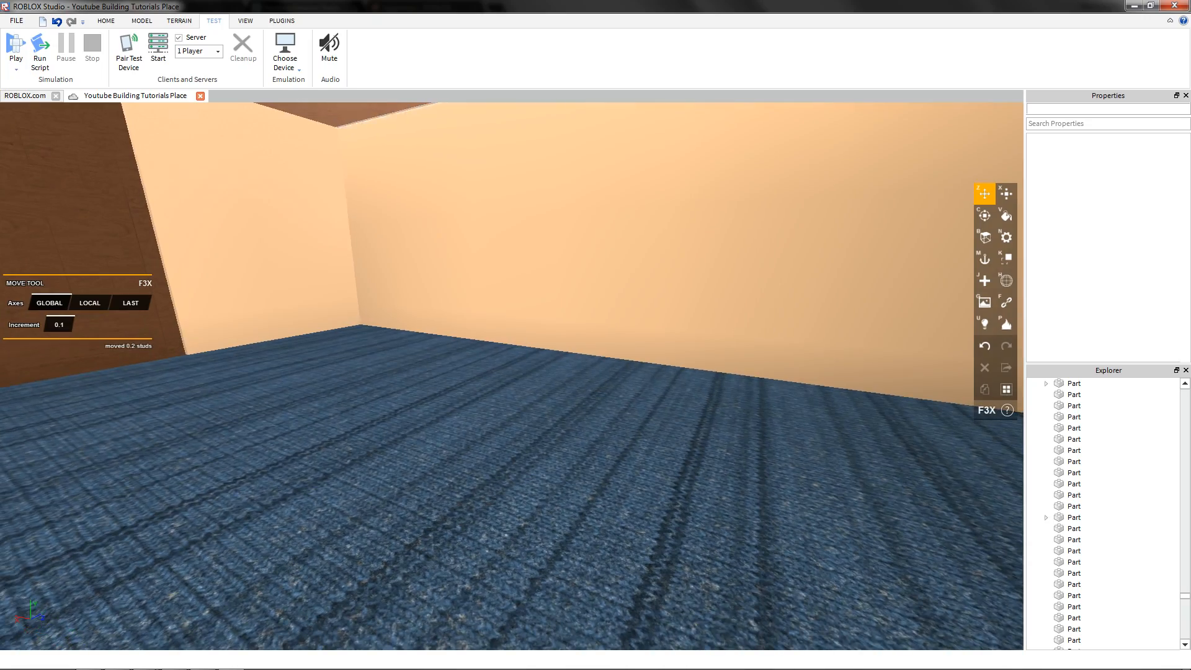
key("s")
key("a")
right_click_drag(496, 400, 552, 388)
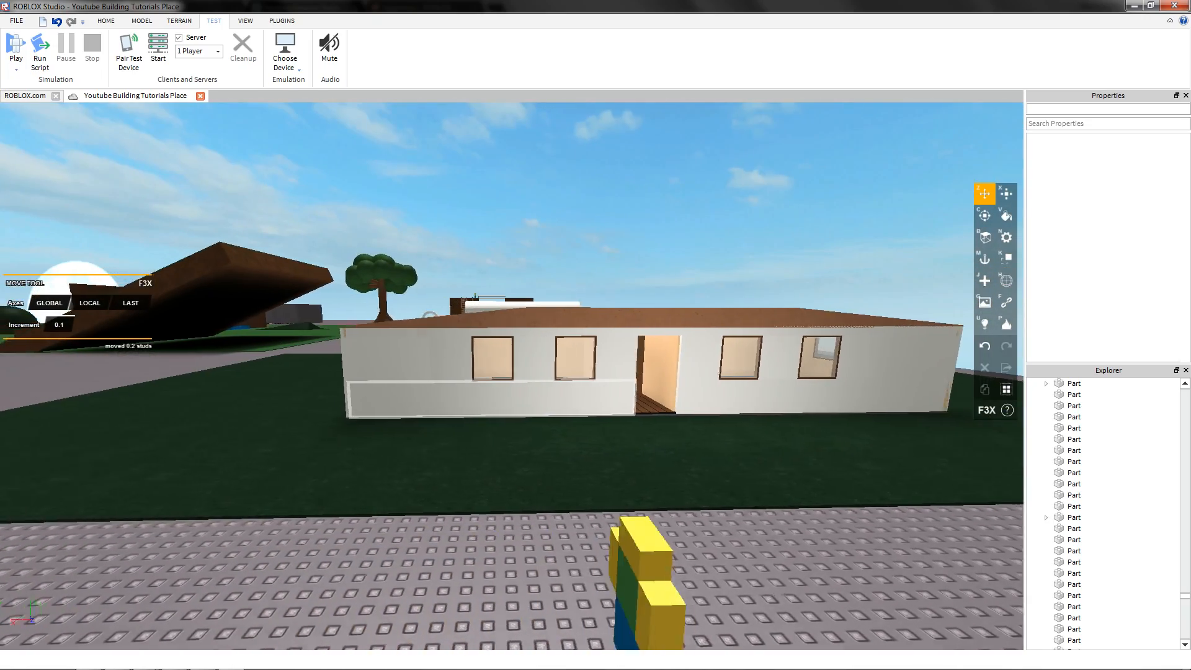
- Examine the finished front wall, corner and roof of the house from near and far
key("d")
key("d")
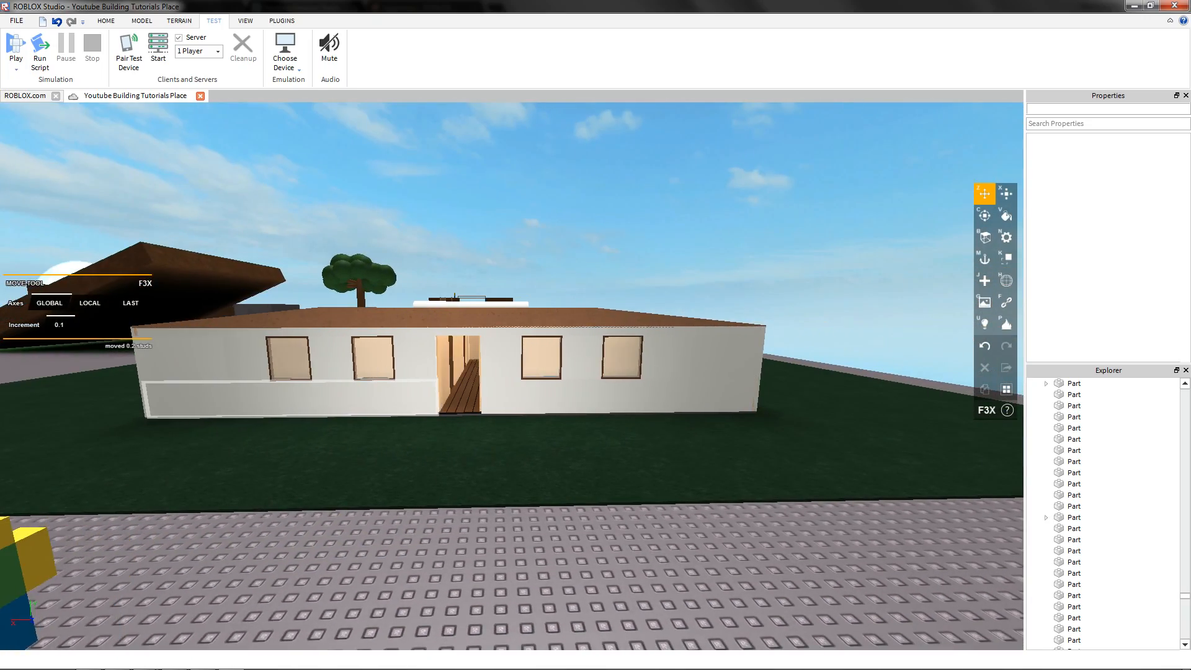
key("a")
scroll(496, 372, "up", 3)
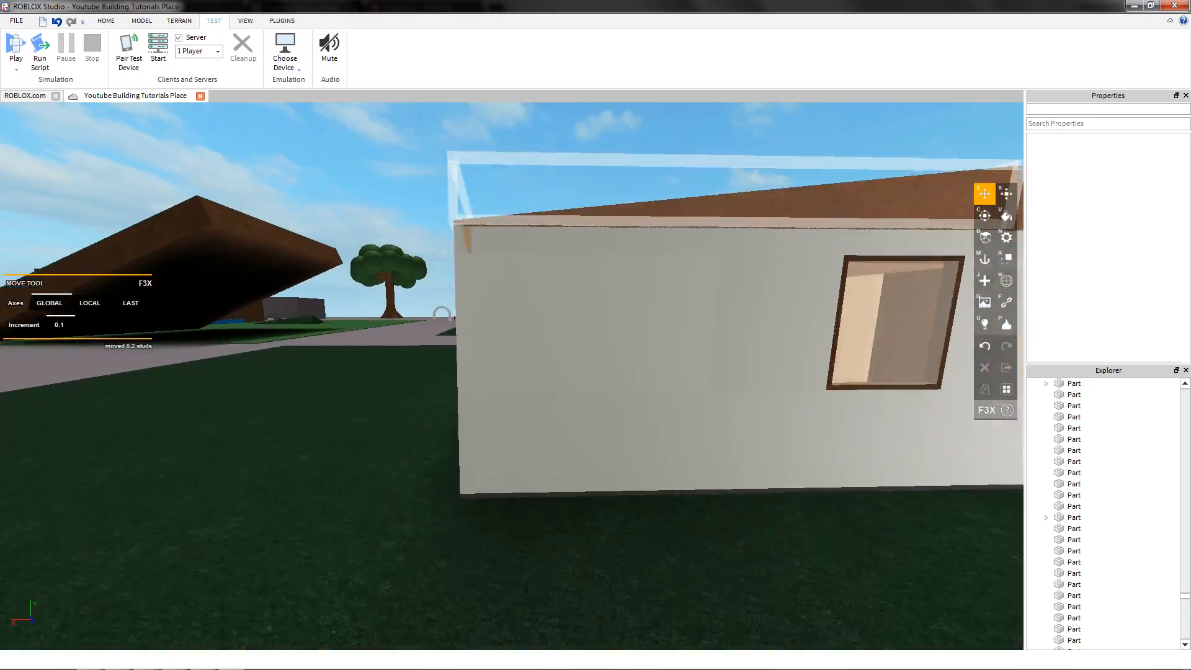
scroll(518, 372, "down", 6)
right_click_drag(497, 348, 508, 378)
scroll(517, 372, "down", 5)
scroll(518, 373, "up", 8)
scroll(441, 421, "down", 8)
key("w")
key("s")
scroll(652, 347, "down", 6)
right_click_drag(676, 323, 732, 360)
scroll(651, 347, "up", 6)
scroll(651, 335, "down", 3)
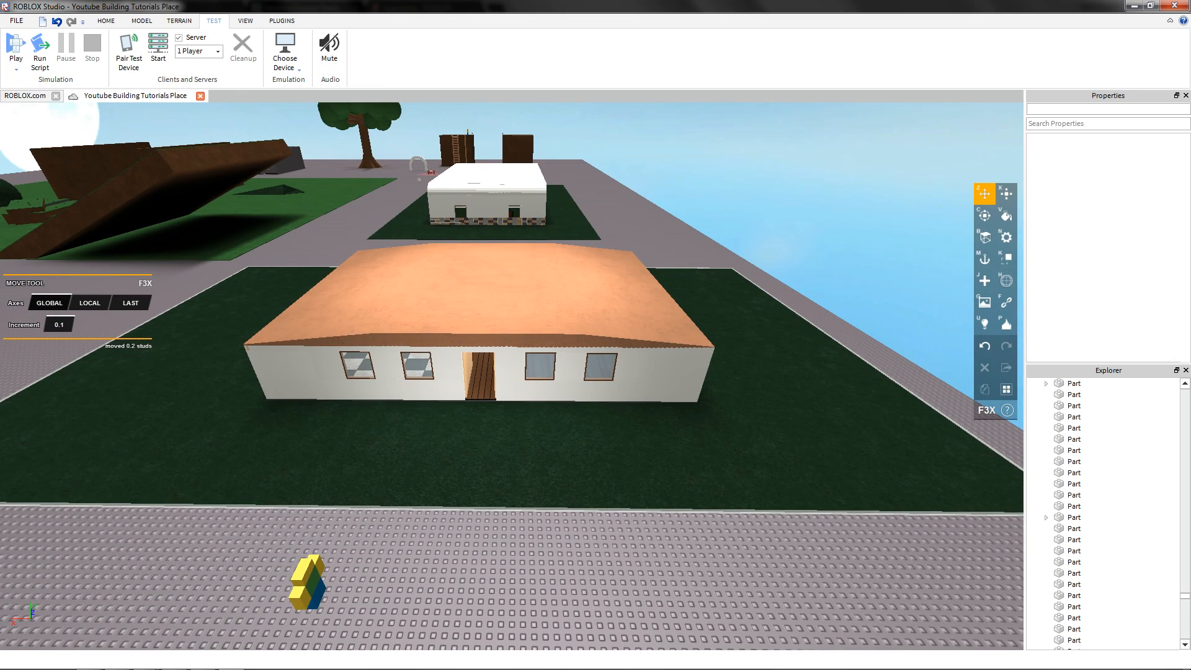